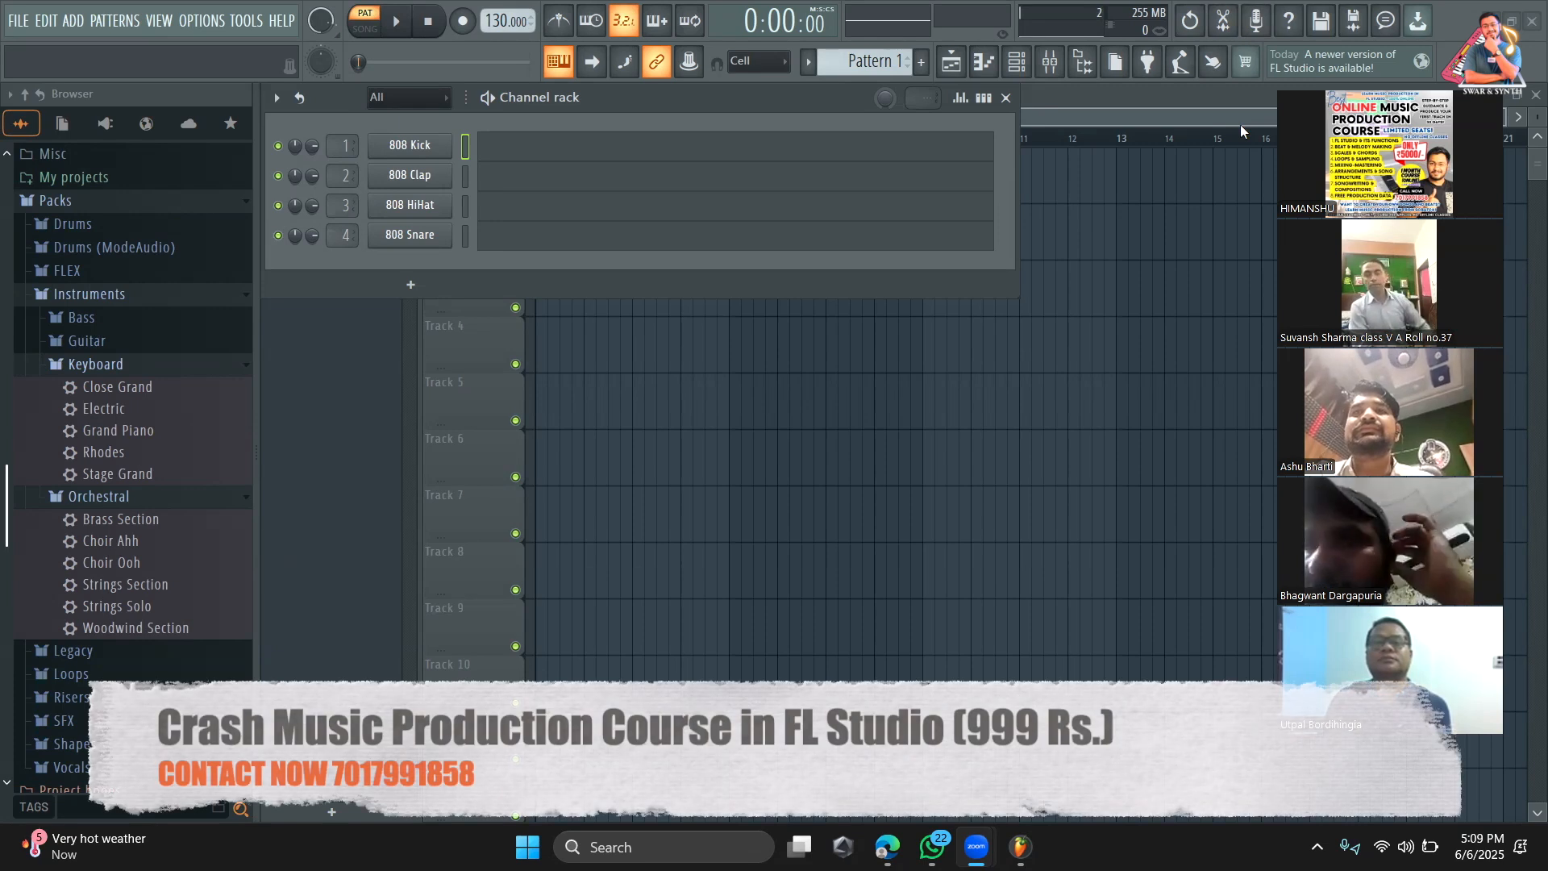
# Step: Activate the Draw tool in the playlist and collapse all expanded folders in the browser
pyautogui.click(1153, 103)
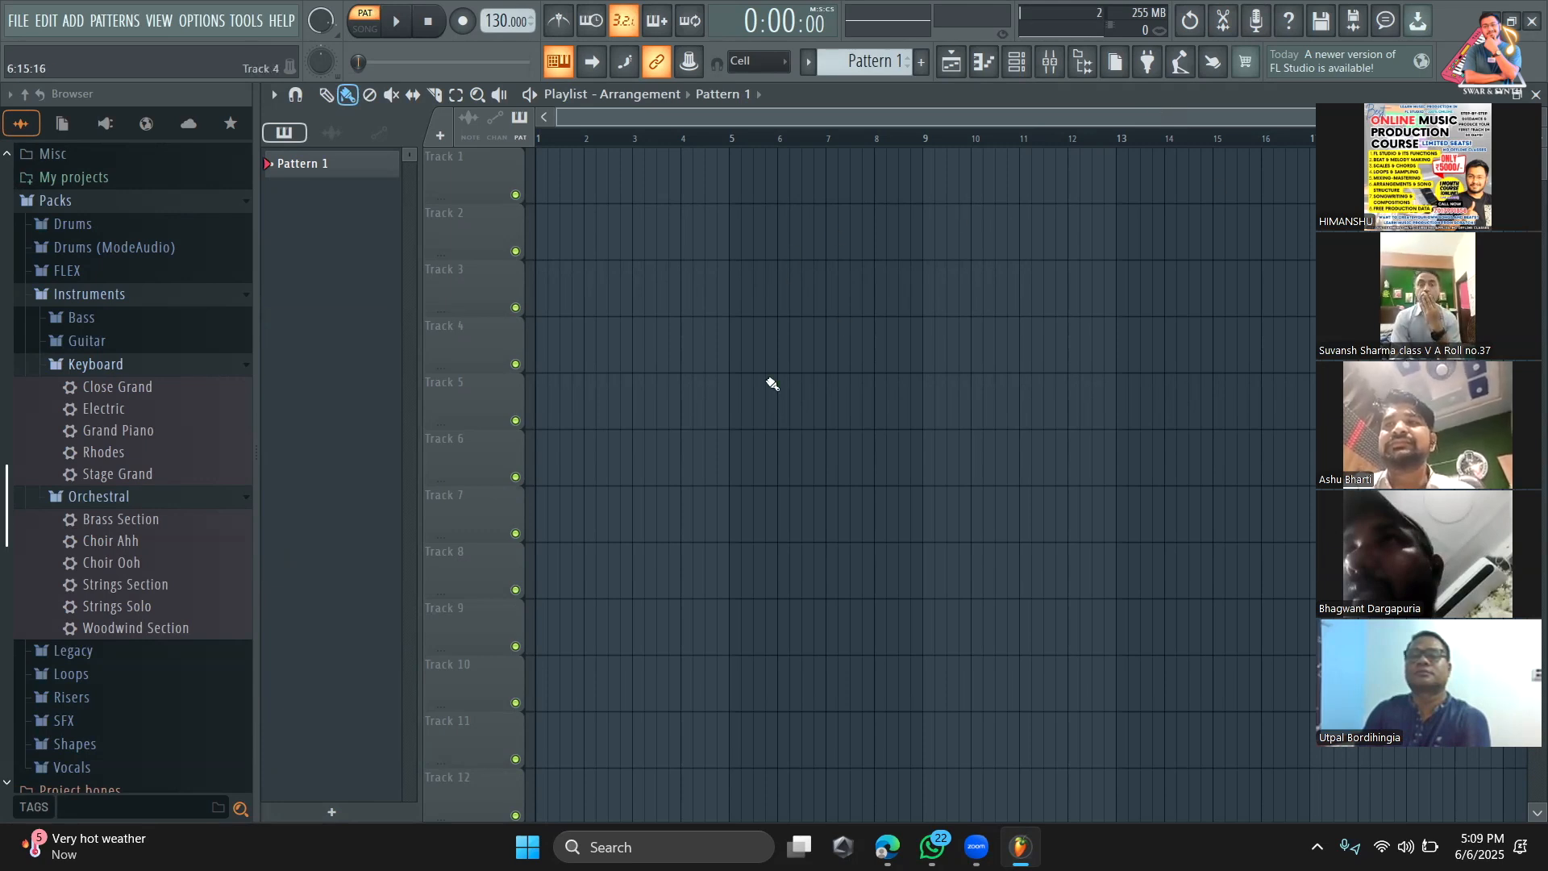
pyautogui.click(326, 95)
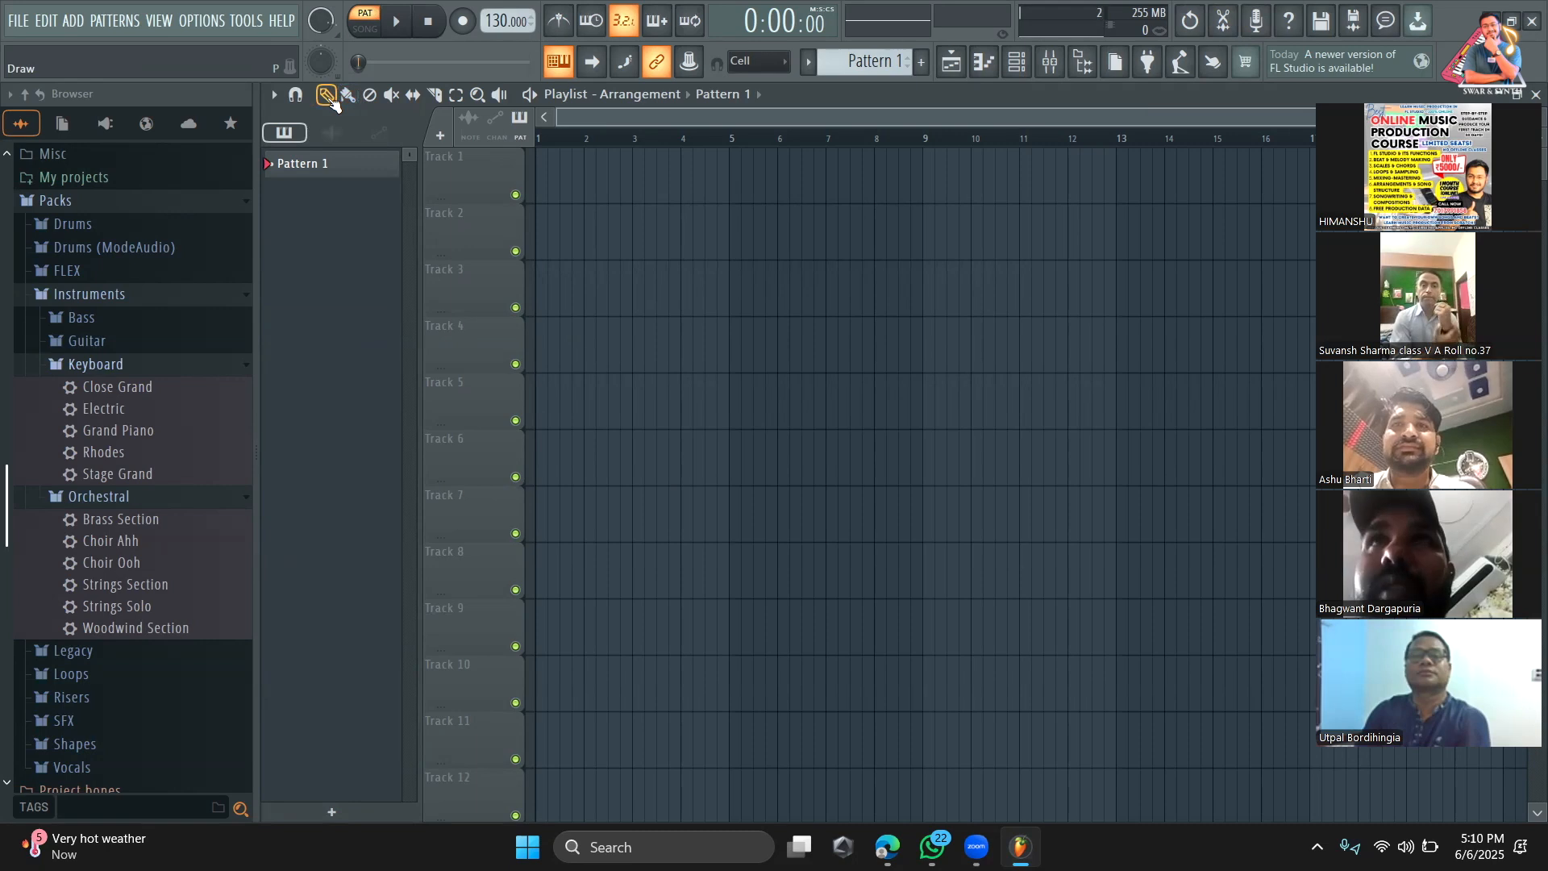
pyautogui.click(26, 95)
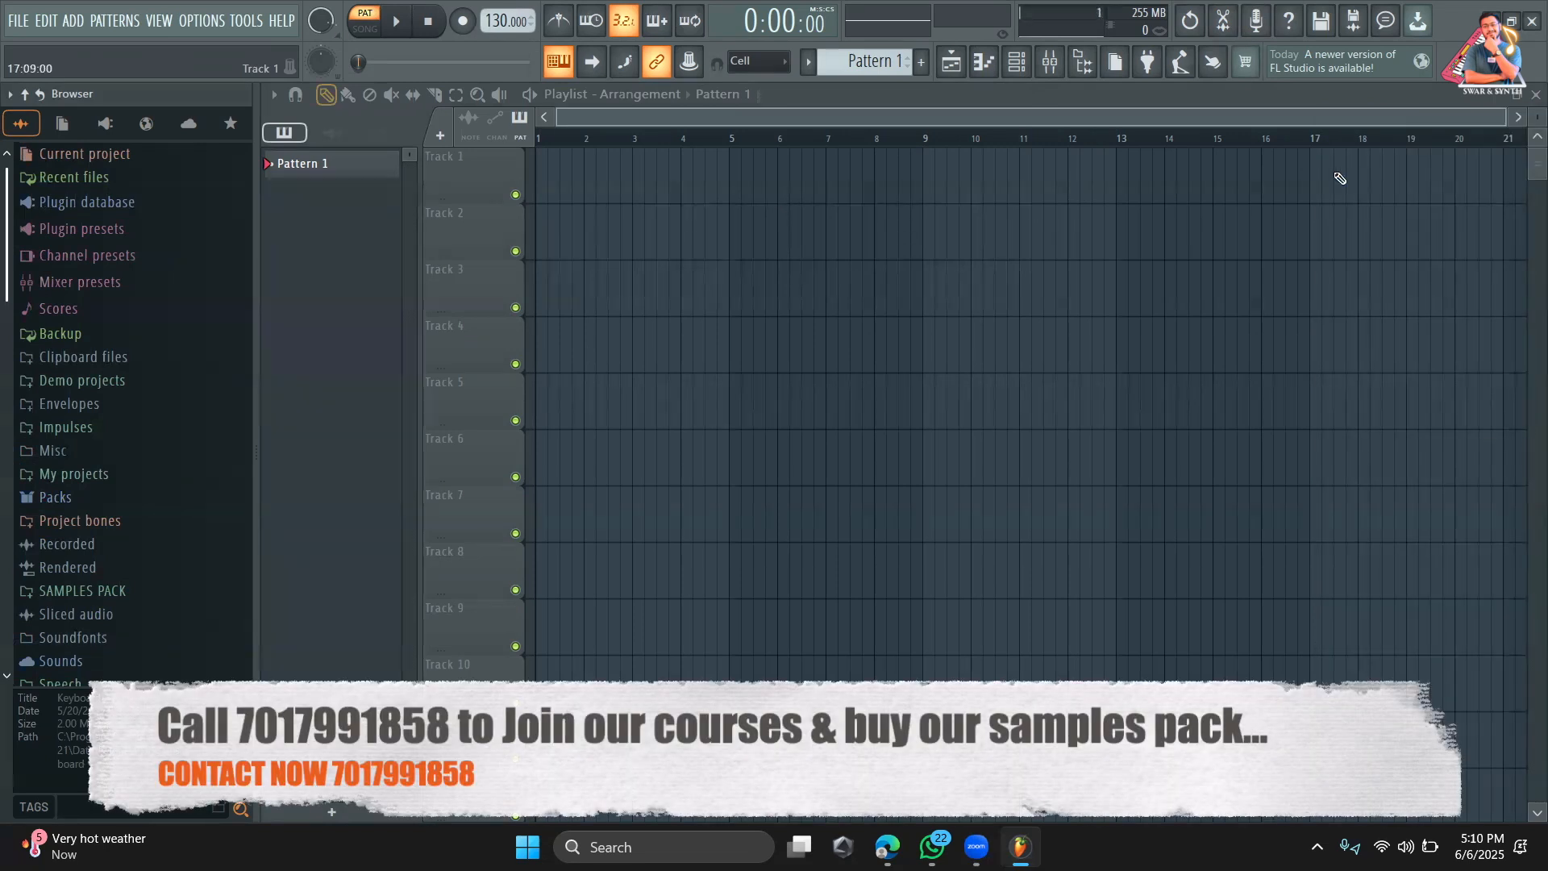
# Step: View the mixer, playlist and channel rack windows, ending with the empty playlist
pyautogui.click(1062, 65)
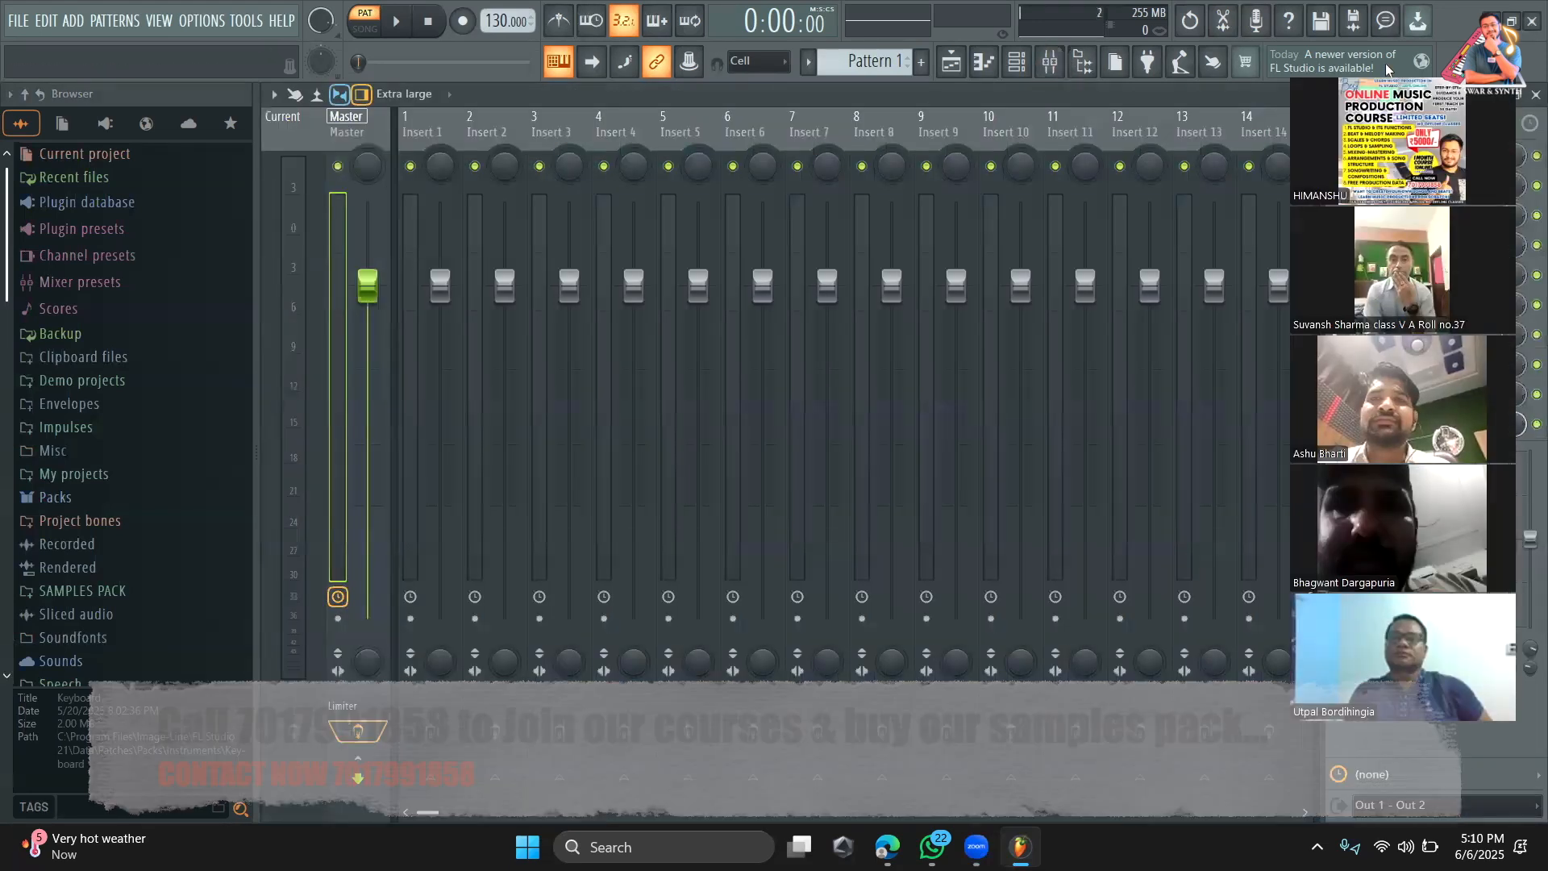
pyautogui.click(952, 62)
pyautogui.click(1018, 65)
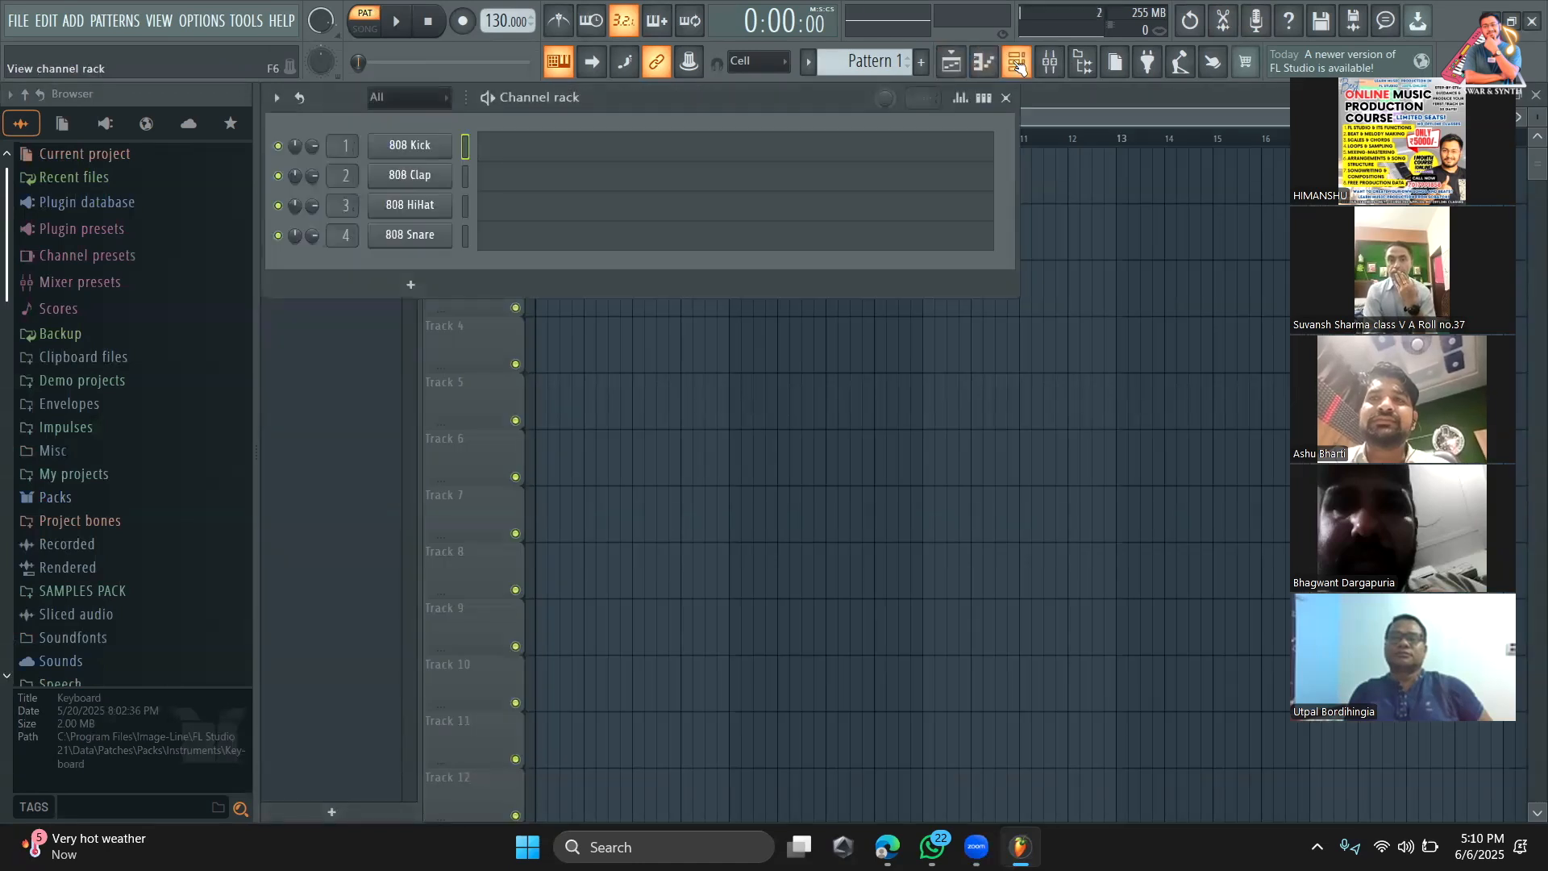
pyautogui.click(966, 78)
pyautogui.click(968, 79)
pyautogui.click(968, 79)
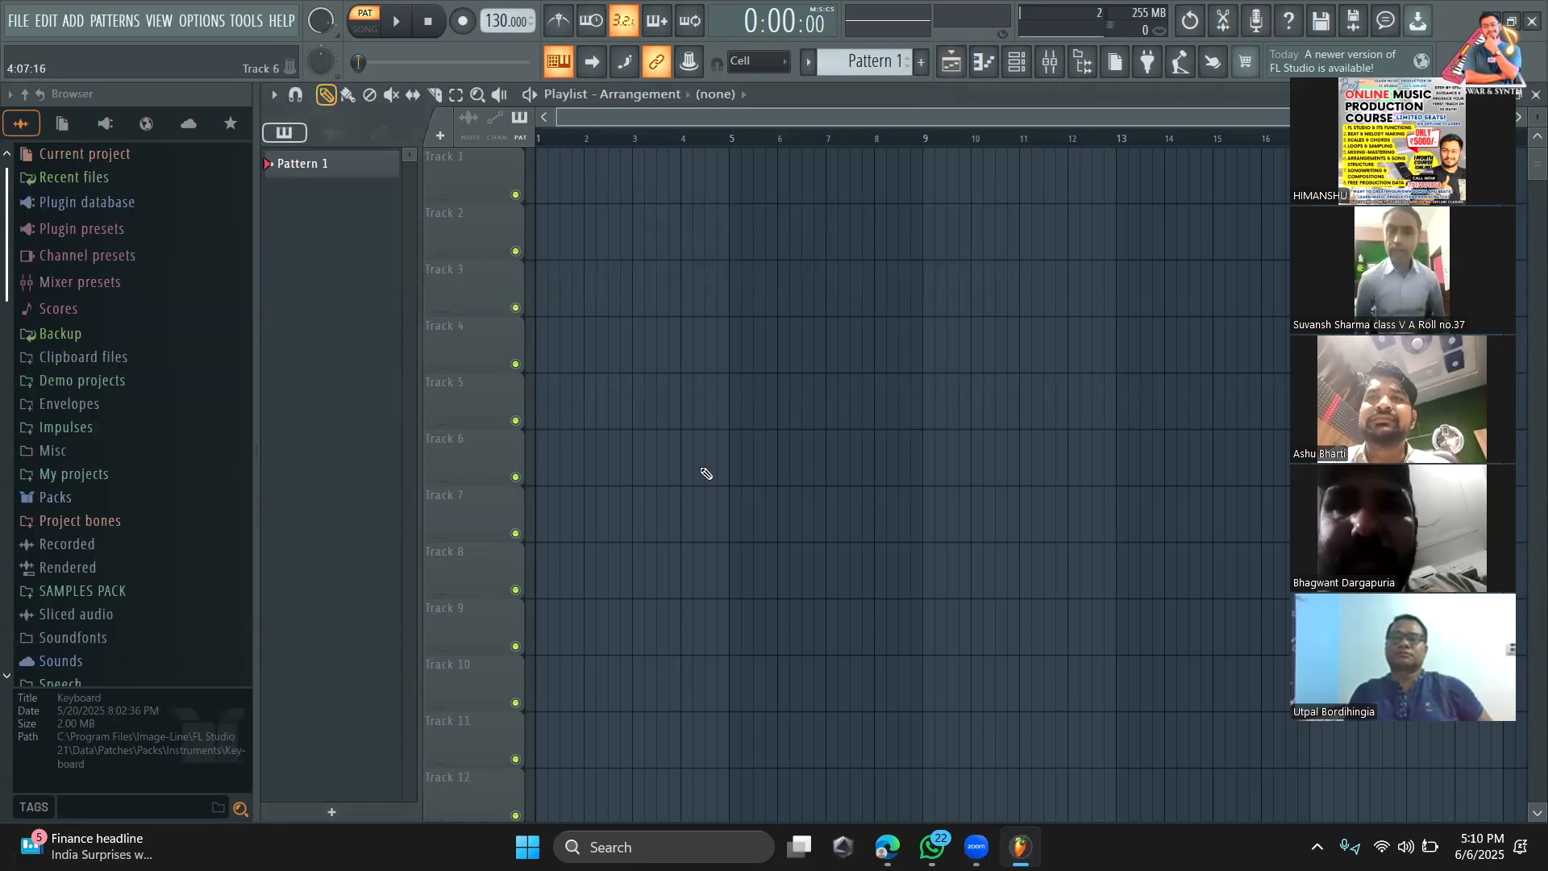
# Step: View the 808 Kick piano roll and toggle the channel rack's step grid on and off
pyautogui.click(982, 72)
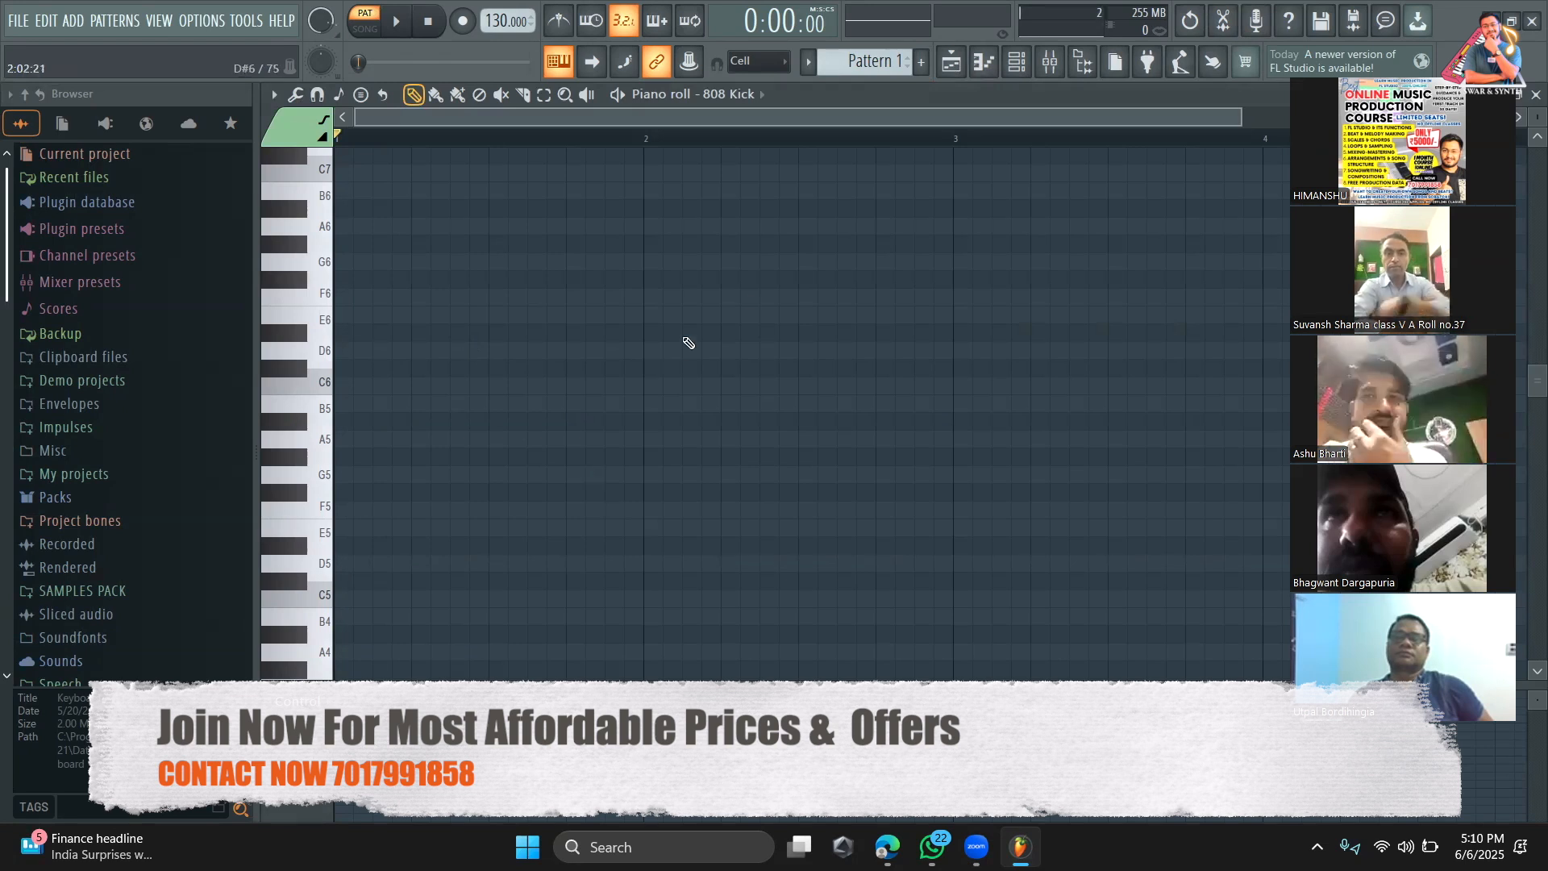
pyautogui.click(1018, 64)
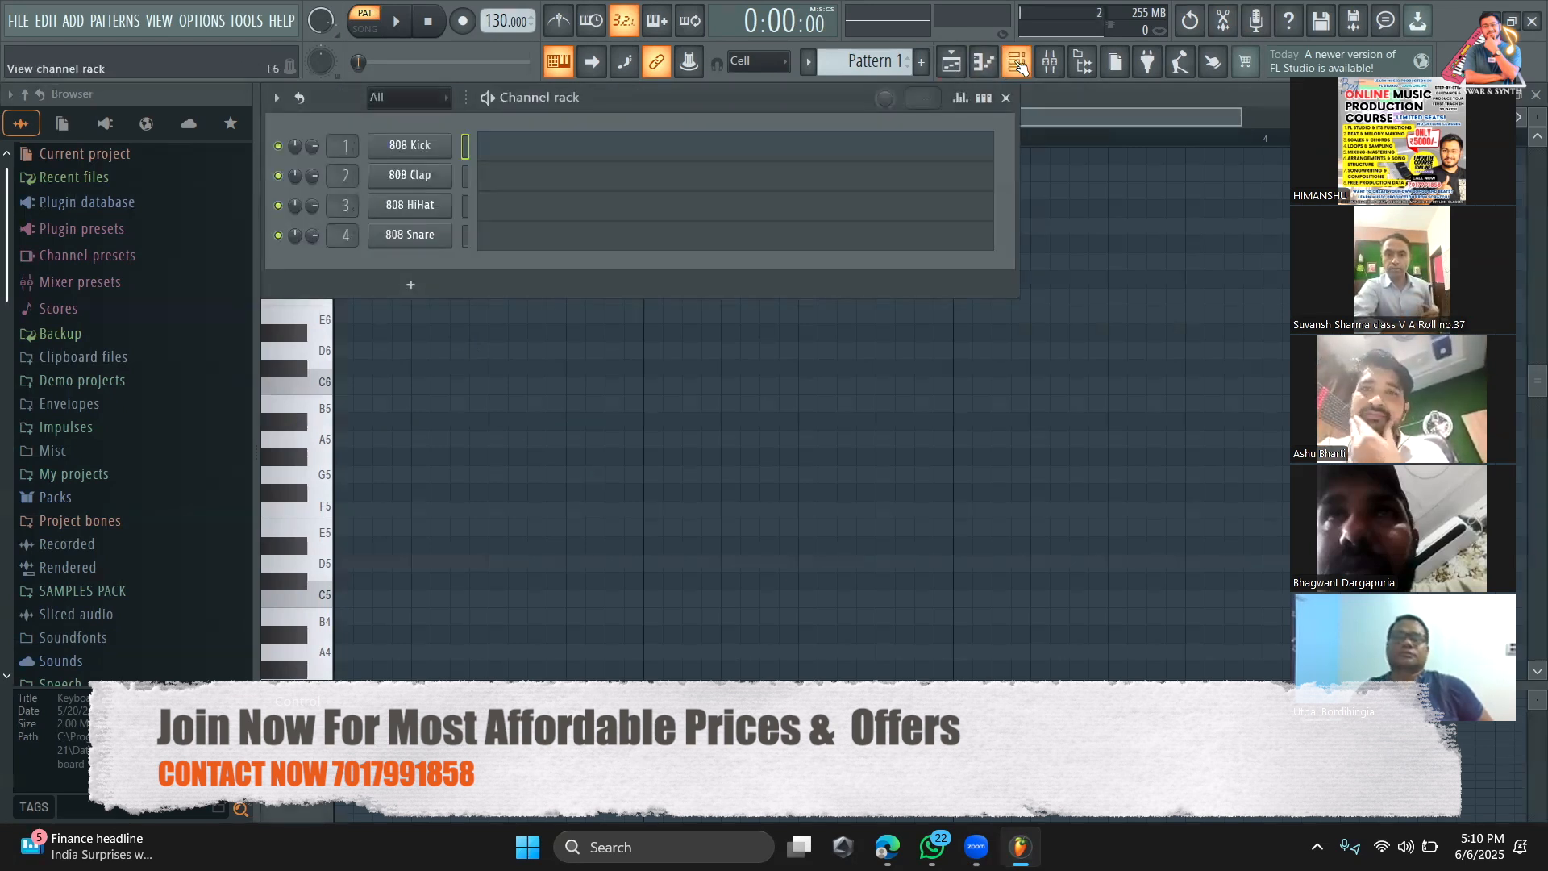
pyautogui.click(984, 97)
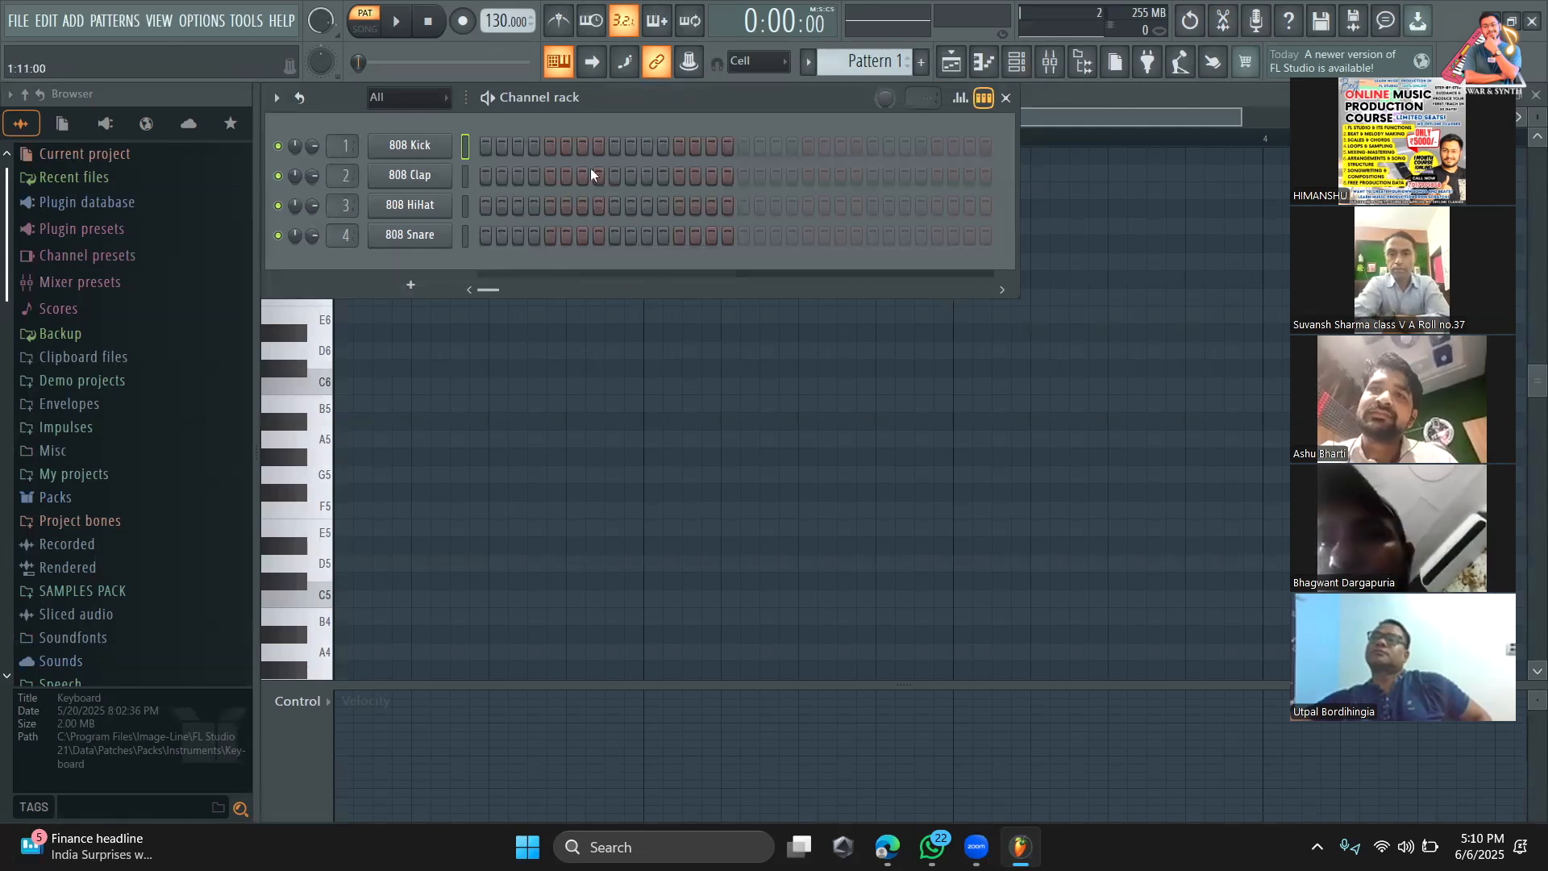
pyautogui.click(983, 97)
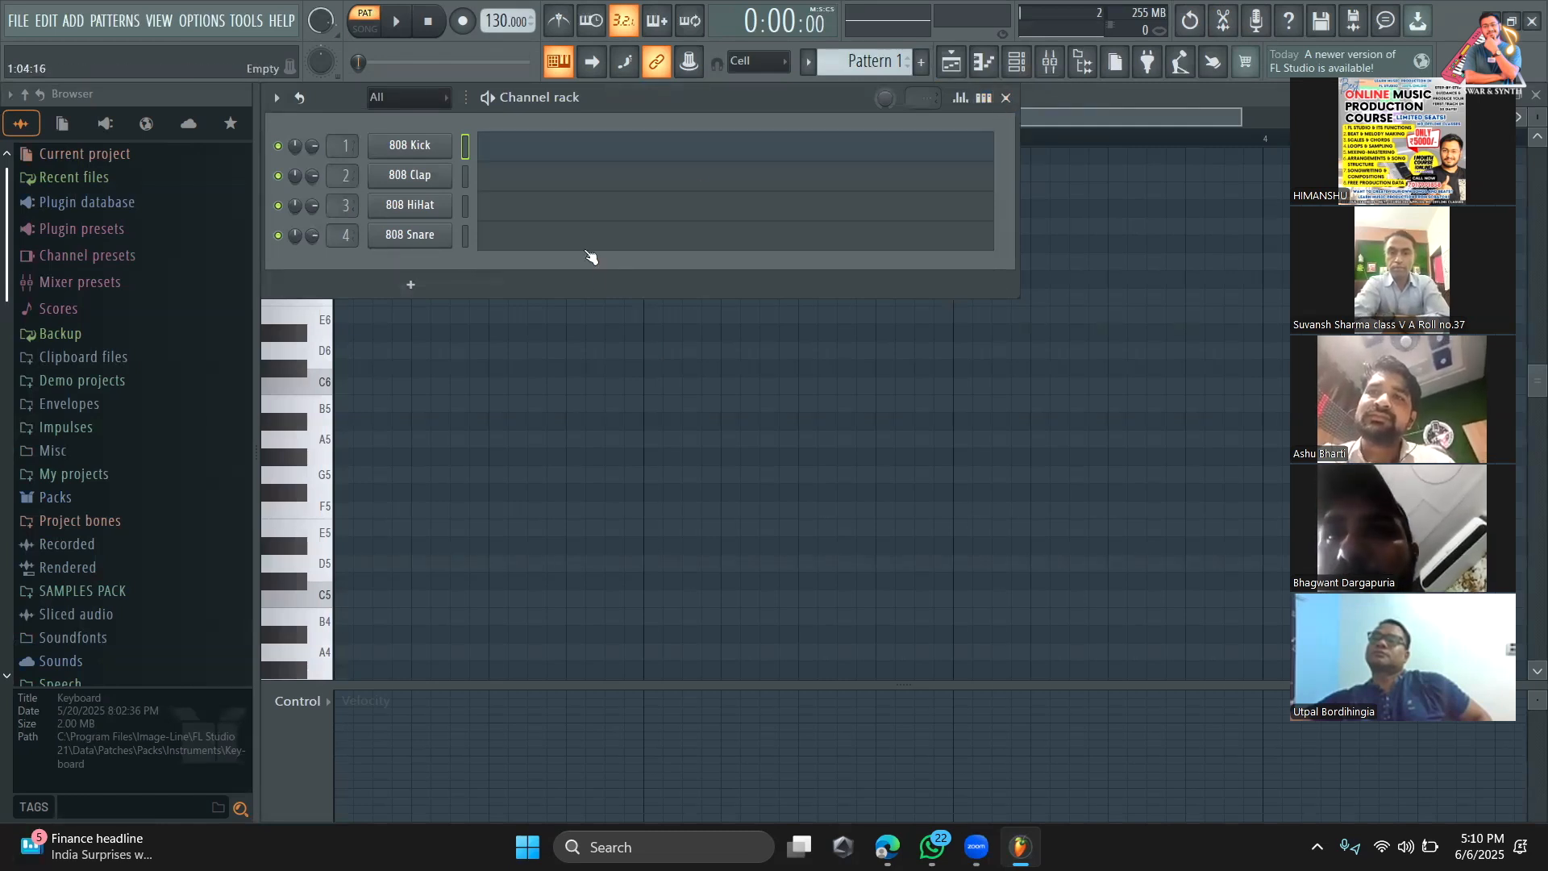
# Step: View the mixer while hiding and showing the browser, and return to the playlist
pyautogui.click(1050, 62)
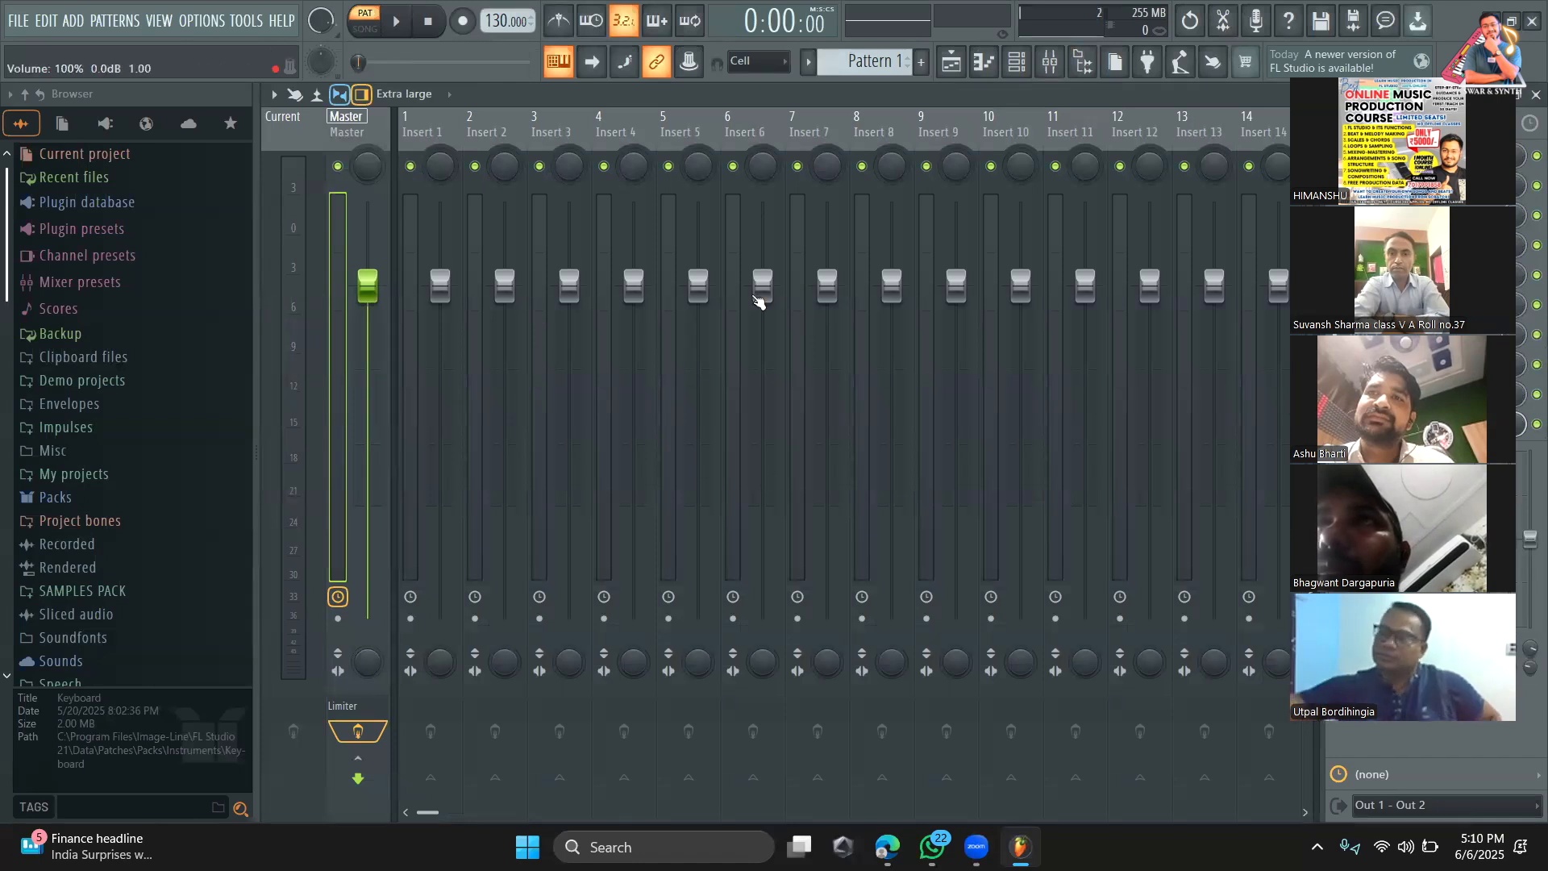
pyautogui.click(1083, 64)
pyautogui.click(1083, 65)
pyautogui.click(1084, 64)
pyautogui.click(1083, 64)
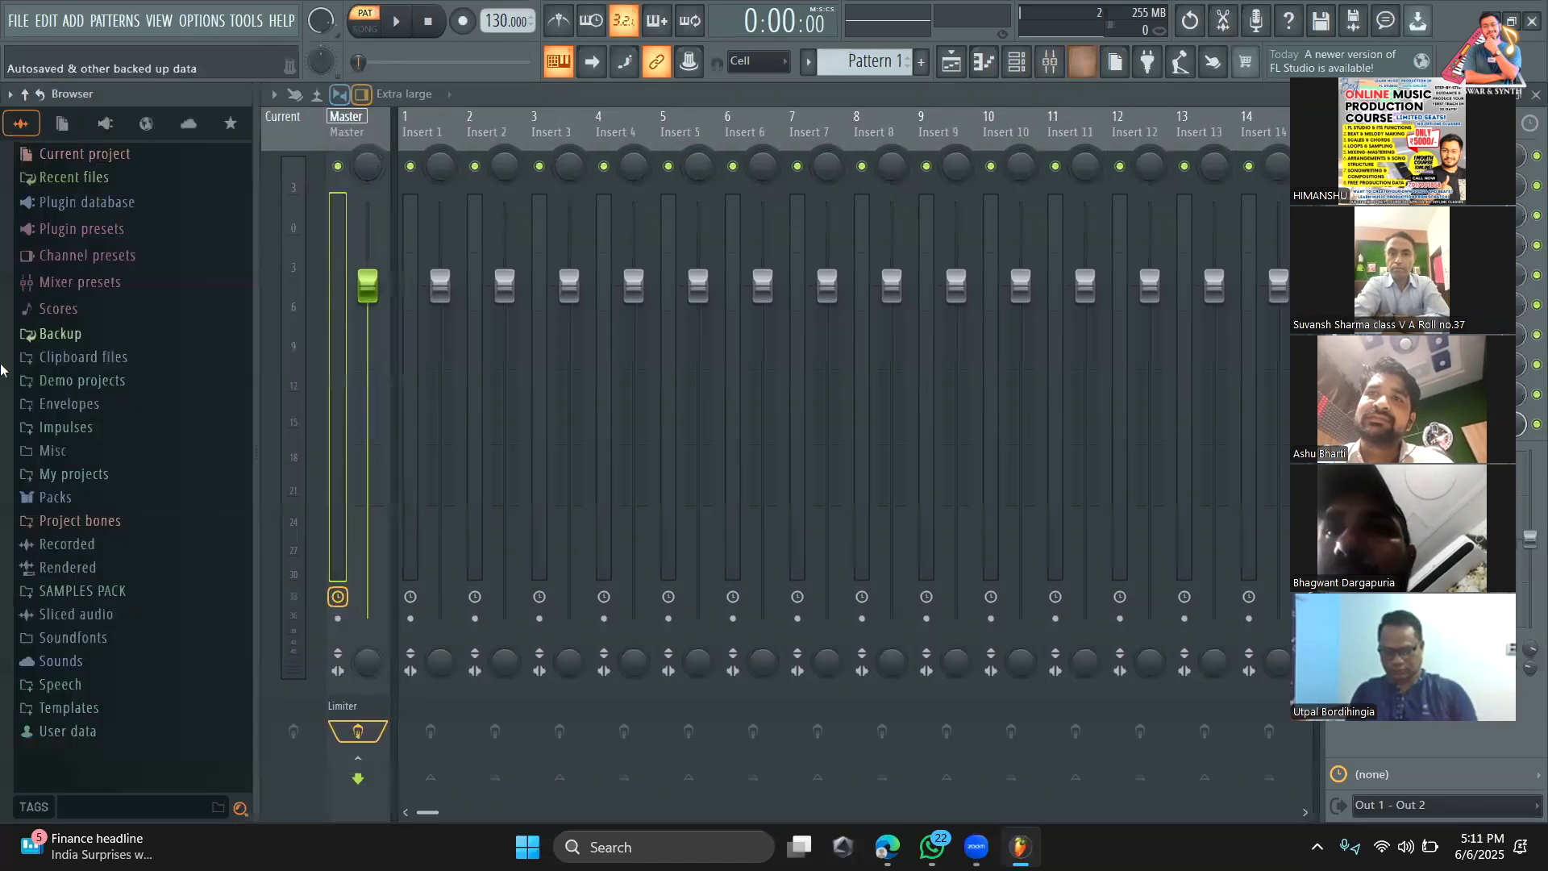
pyautogui.click(1098, 69)
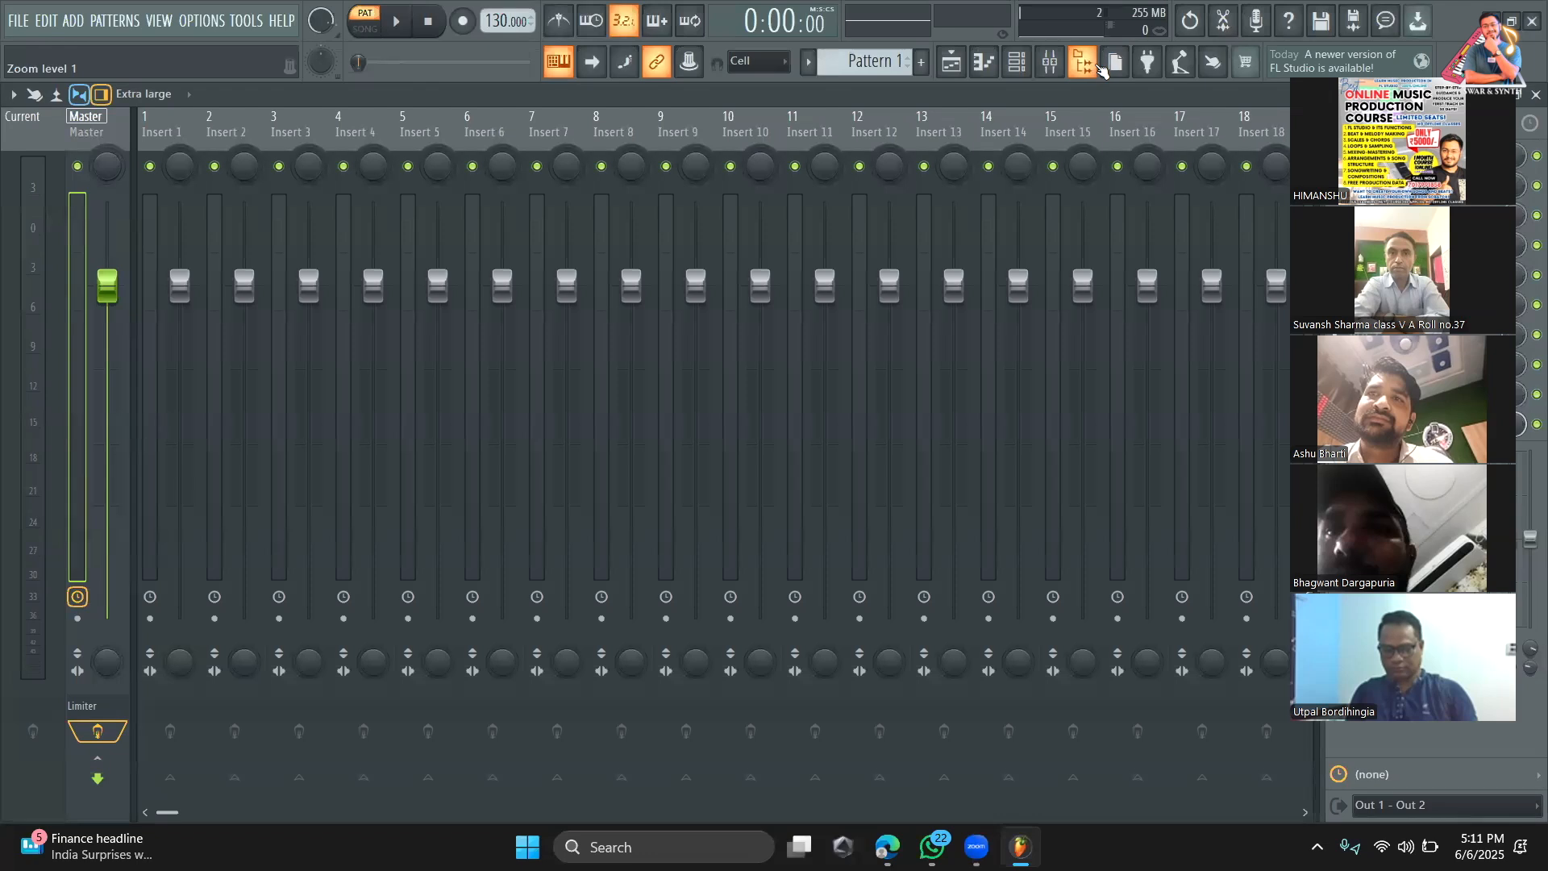
pyautogui.click(1100, 69)
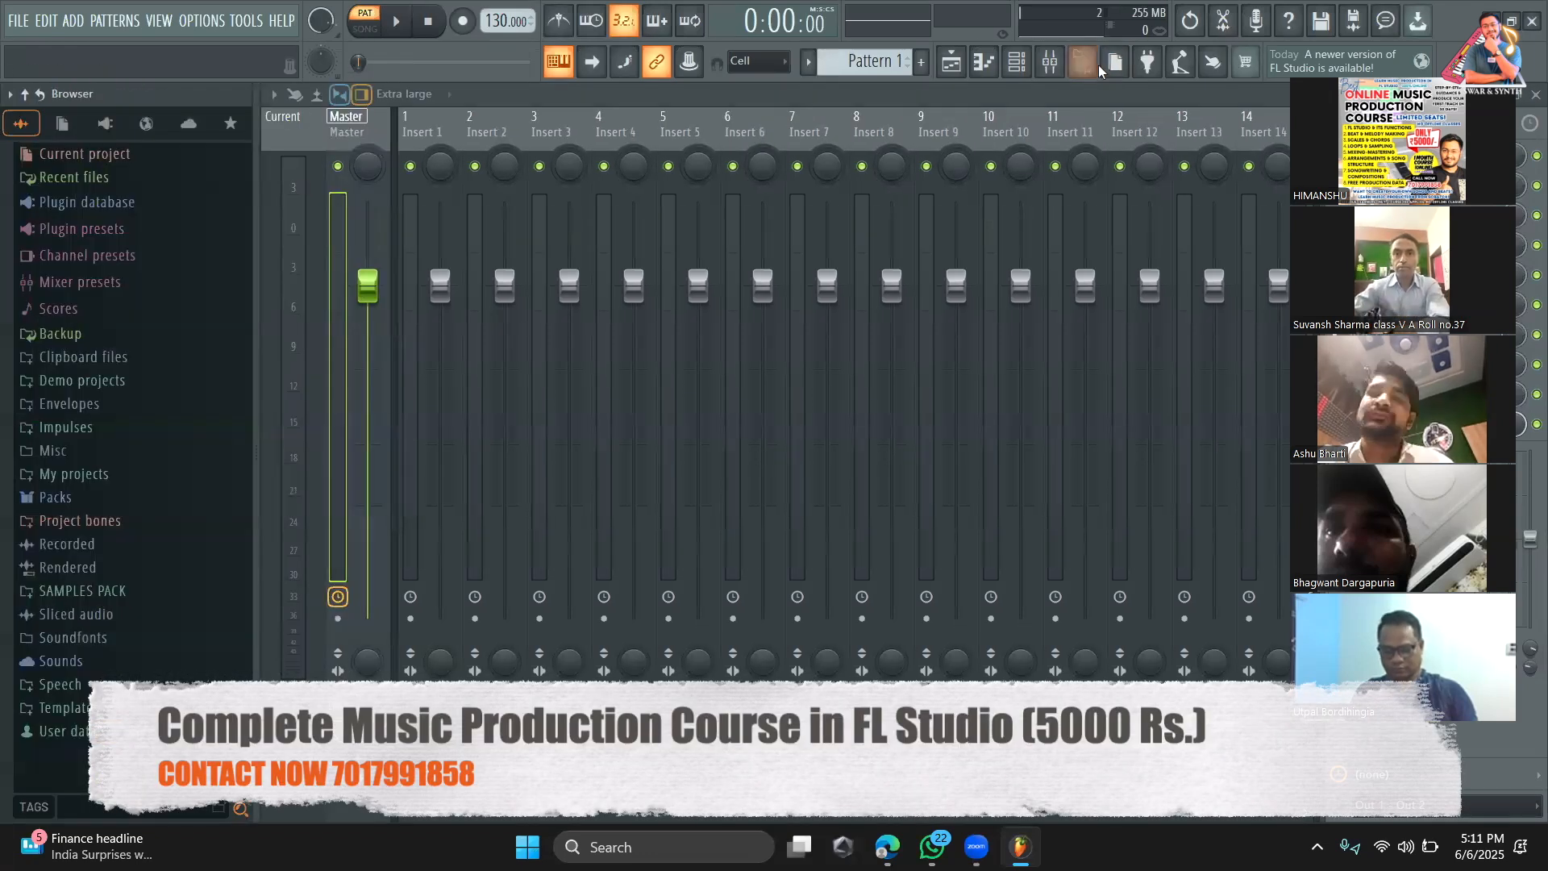
pyautogui.click(952, 71)
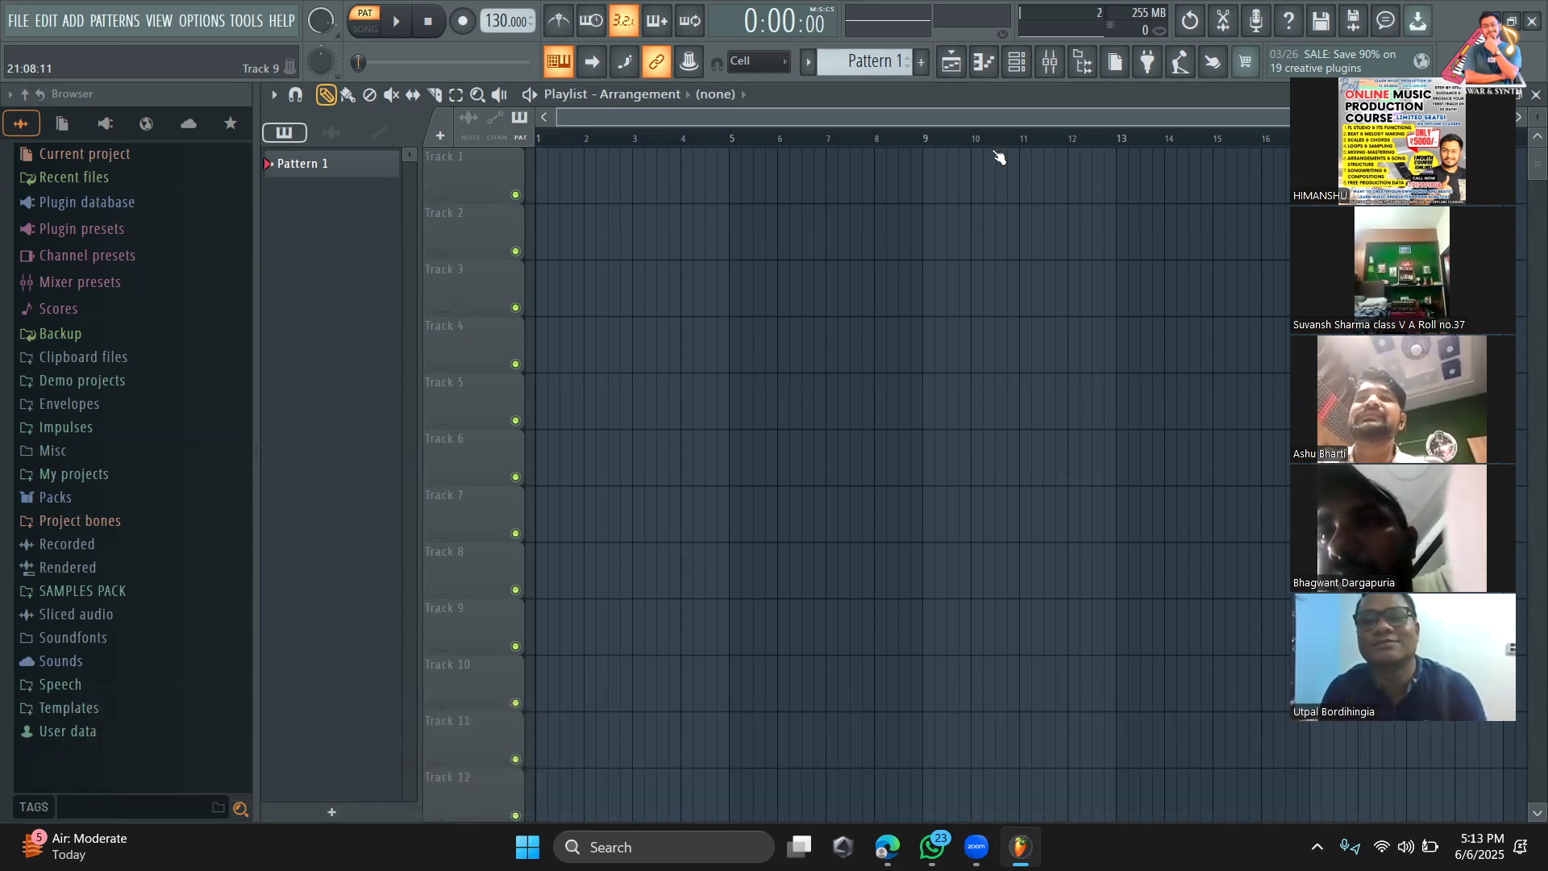
# Step: Open the Tempo tapper for the project tempo to view its controls, and close it
pyautogui.rightClick(505, 18)
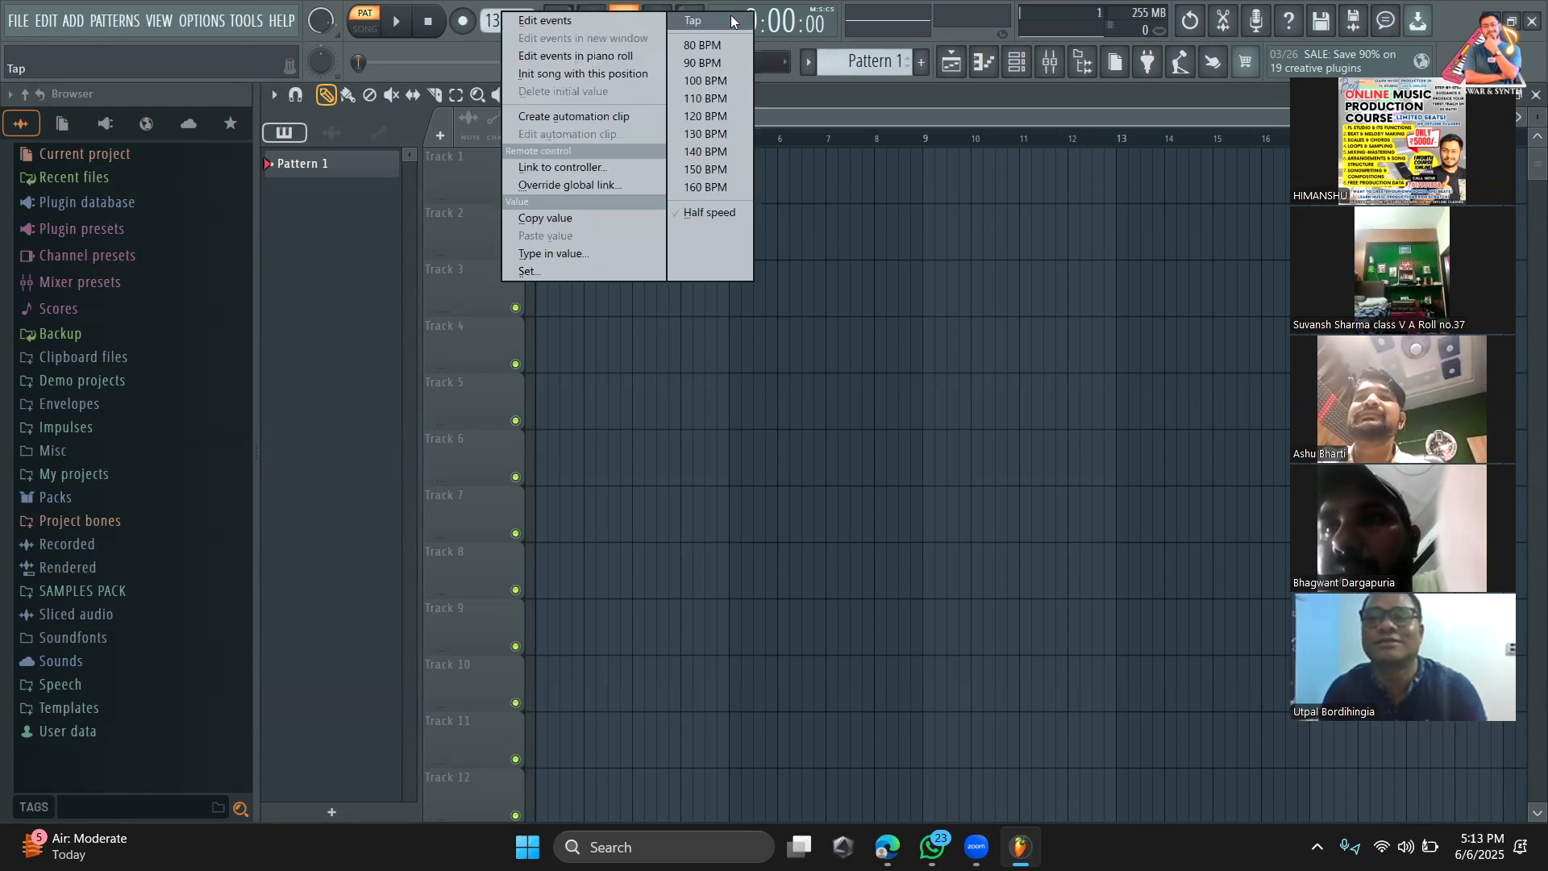
pyautogui.click(725, 25)
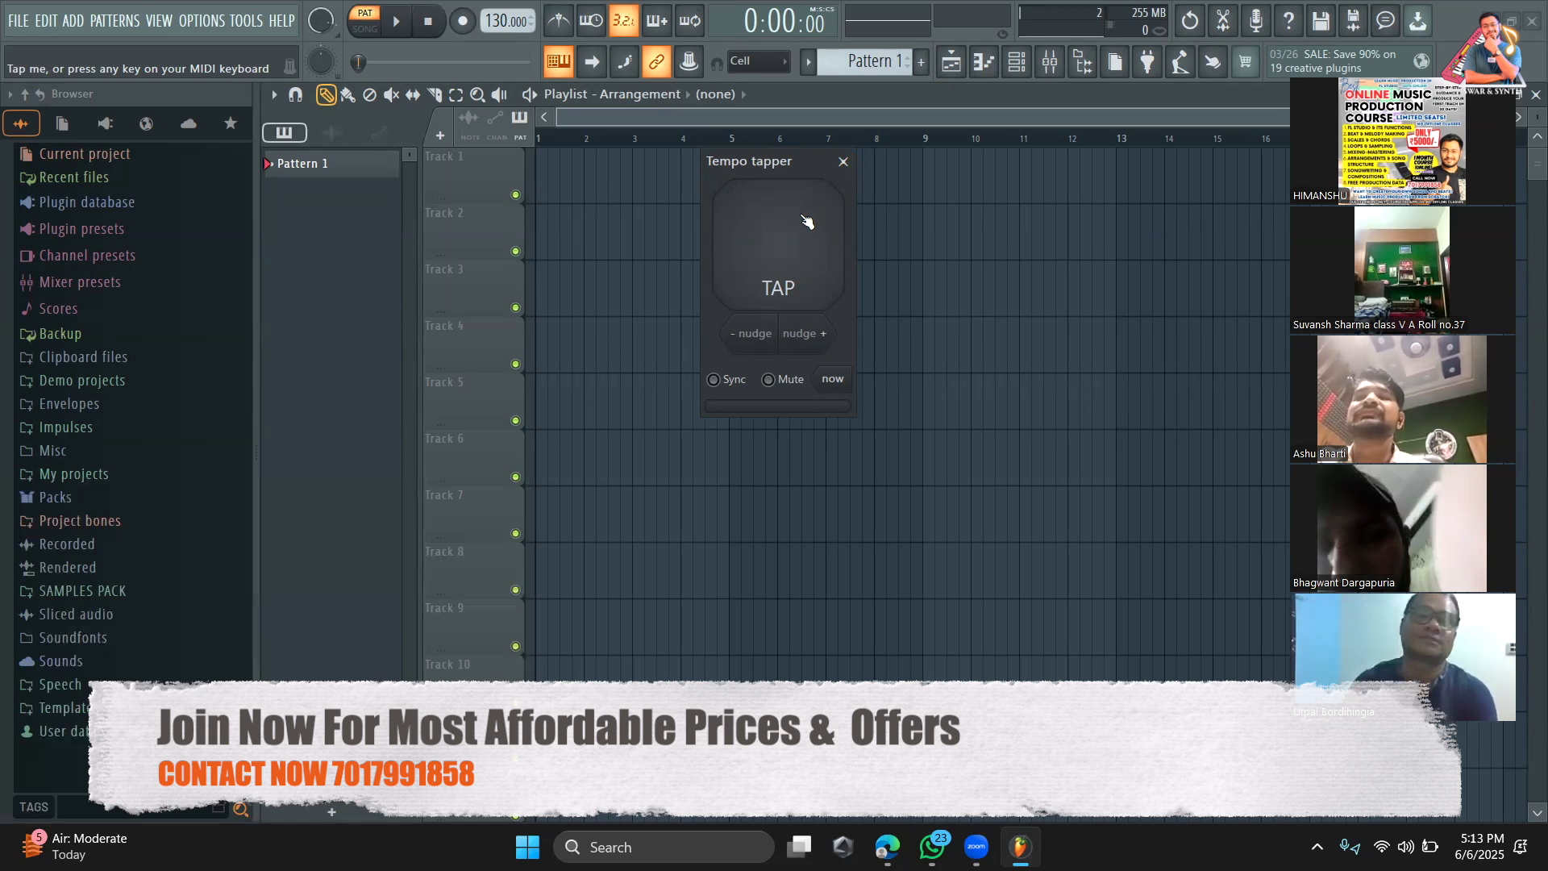
pyautogui.click(843, 161)
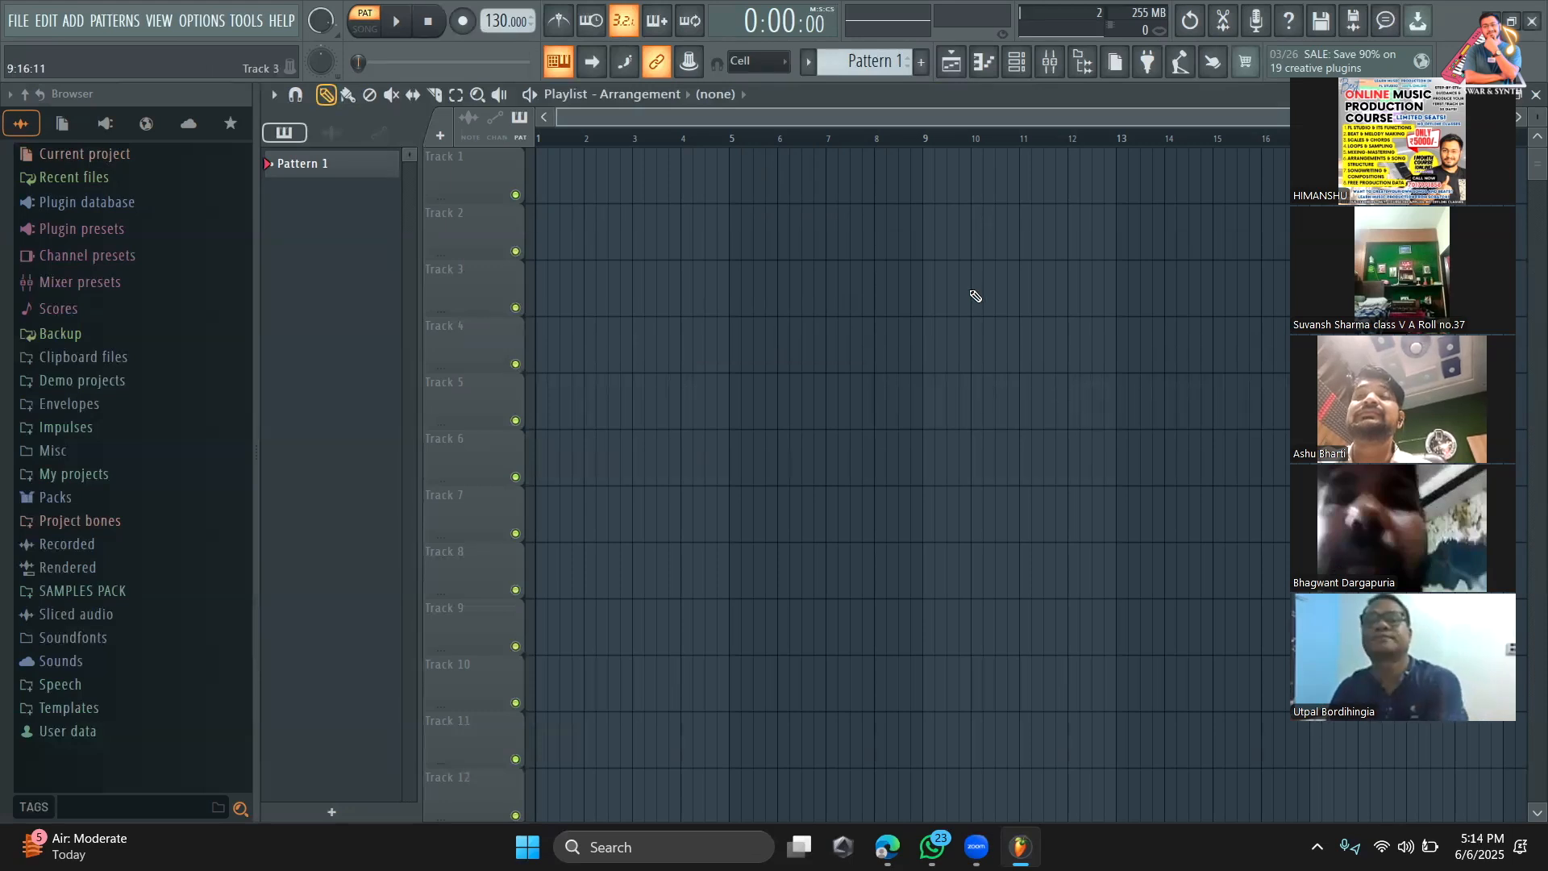
# Step: Examine the project's export formats, such as wave, MP3 and MIDI, without exporting anything
pyautogui.moveTo(850, 119); pyautogui.dragTo(789, 135)
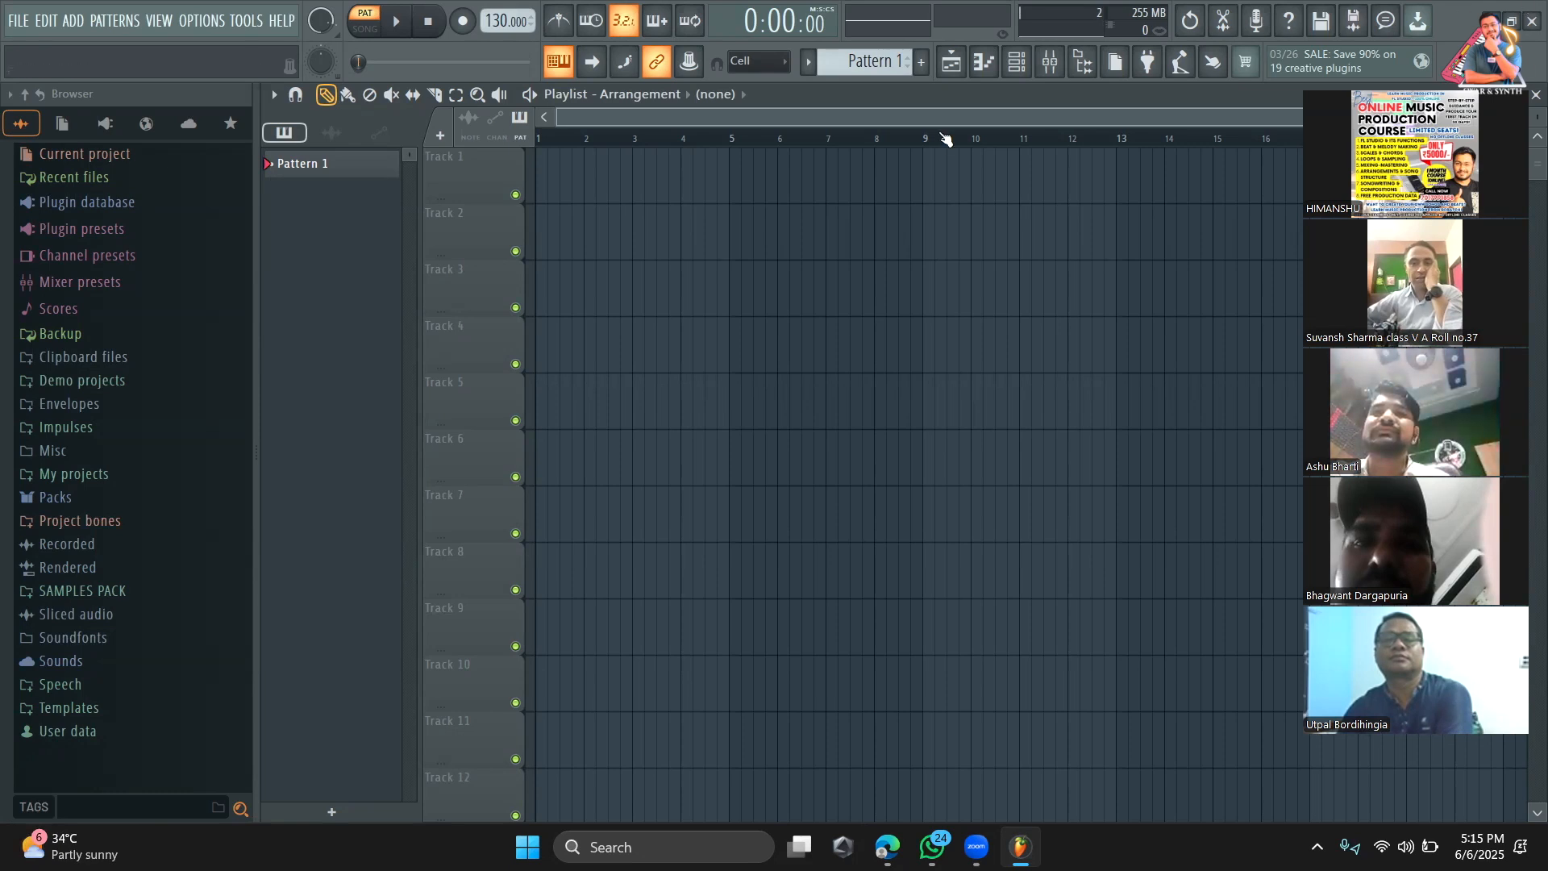
pyautogui.click(28, 19)
pyautogui.moveTo(175, 219)
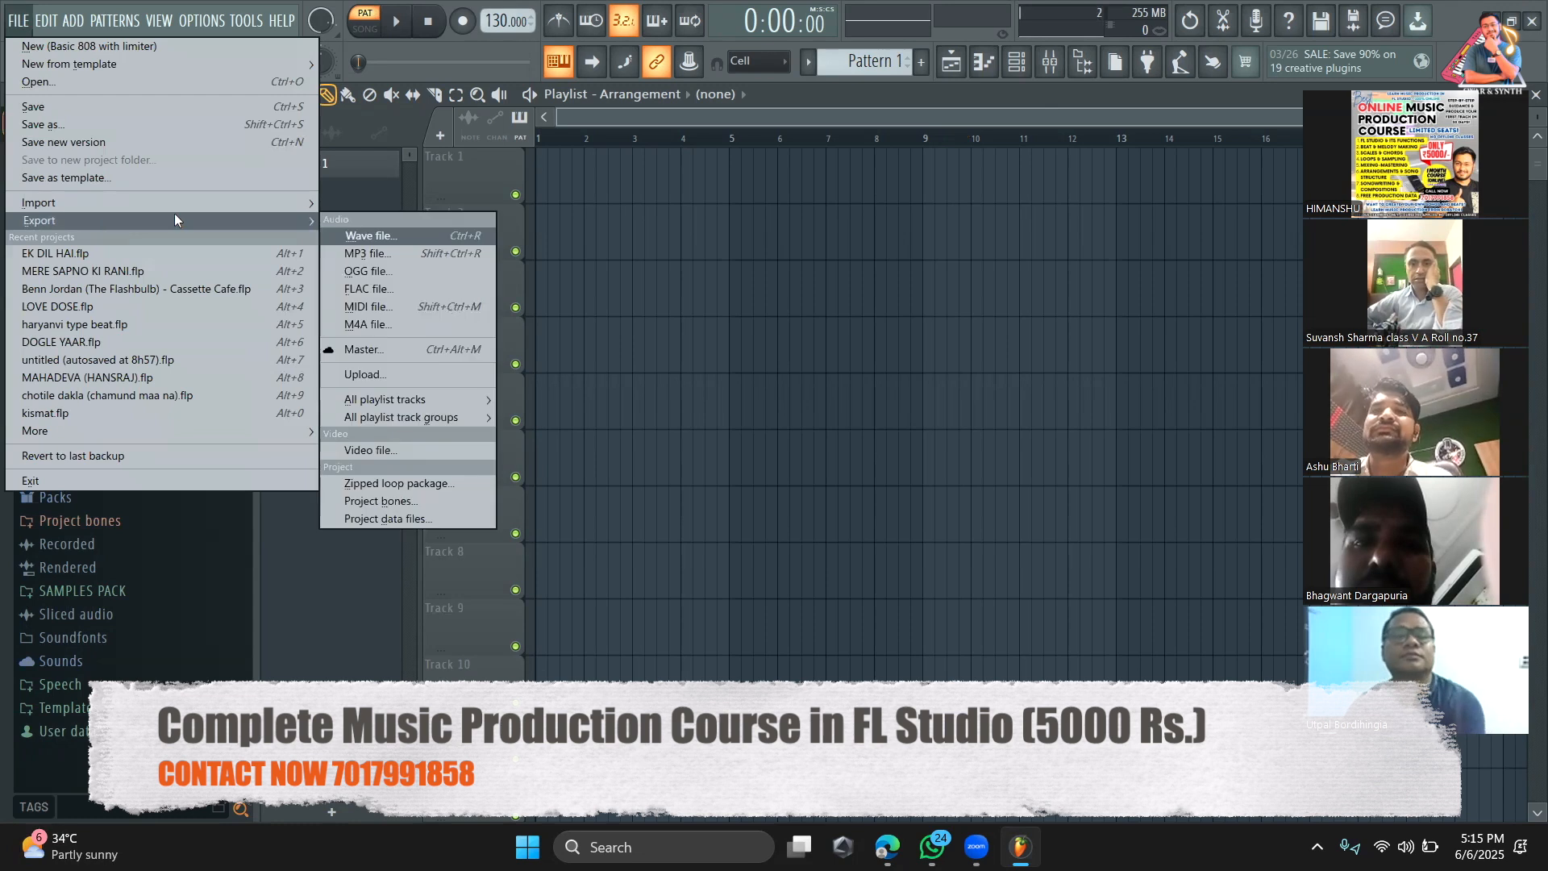
pyautogui.click(373, 179)
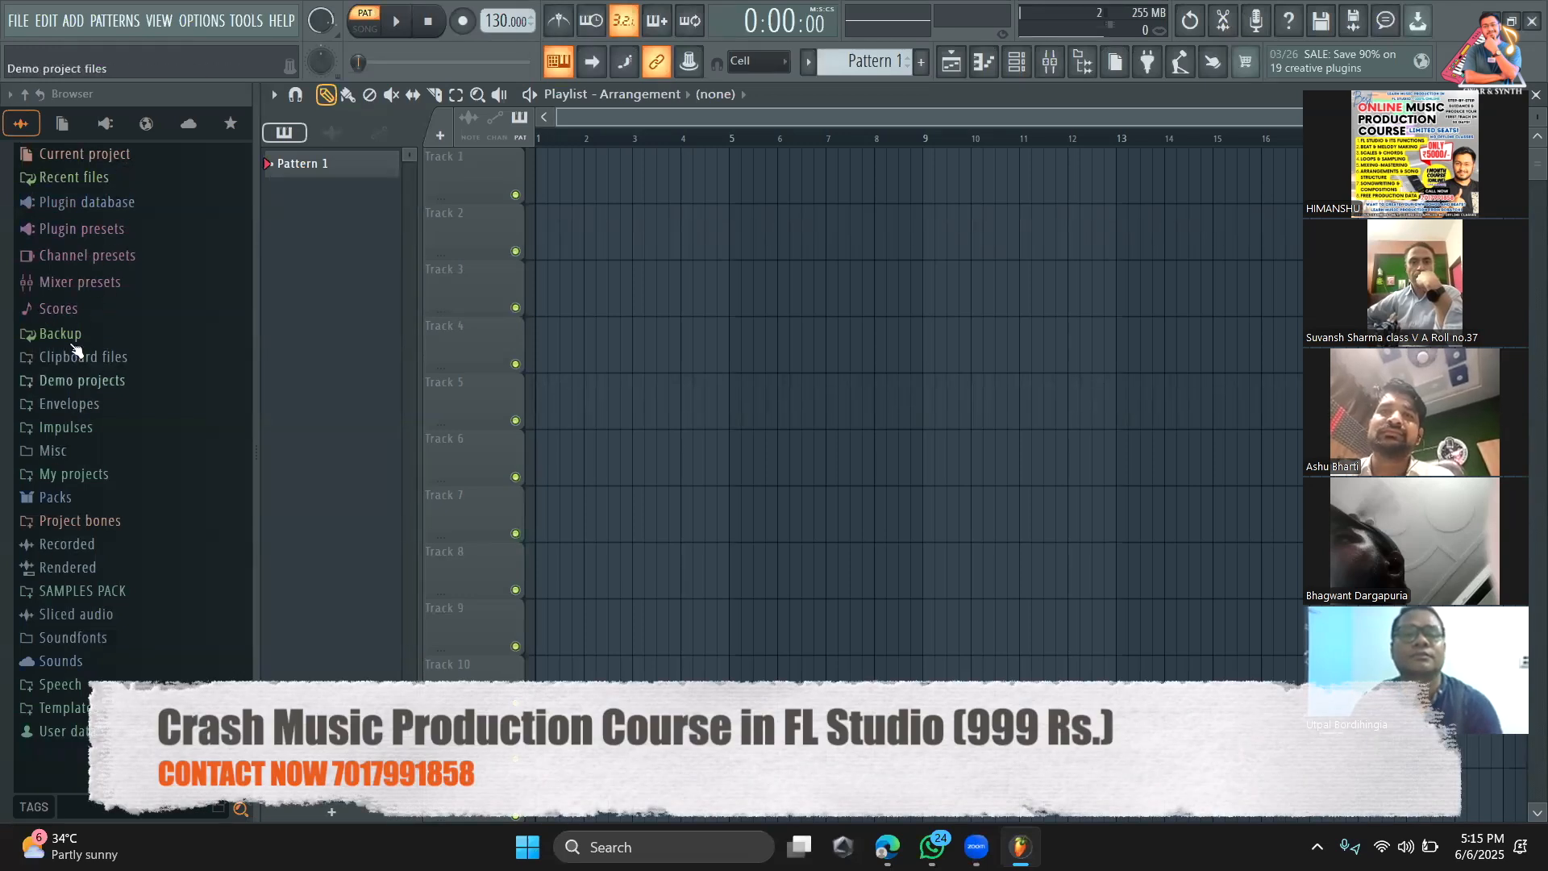
# Step: Browse the Generators in the plugin database, the My projects folder and the Packs folder in the browser
pyautogui.click(91, 203)
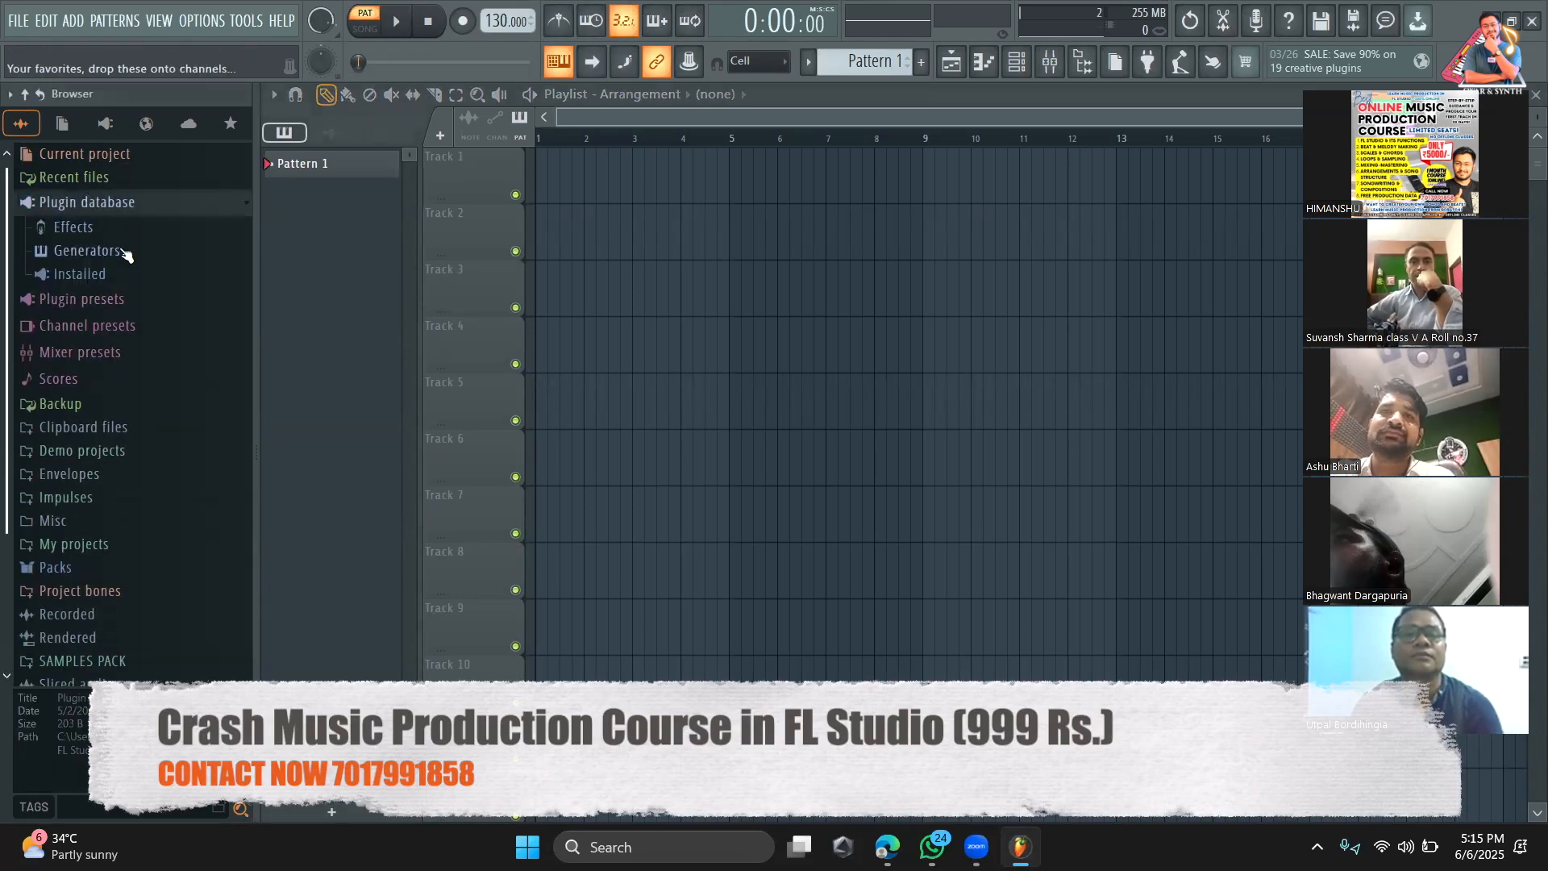
pyautogui.click(129, 250)
pyautogui.scroll(-3, 141, 390)
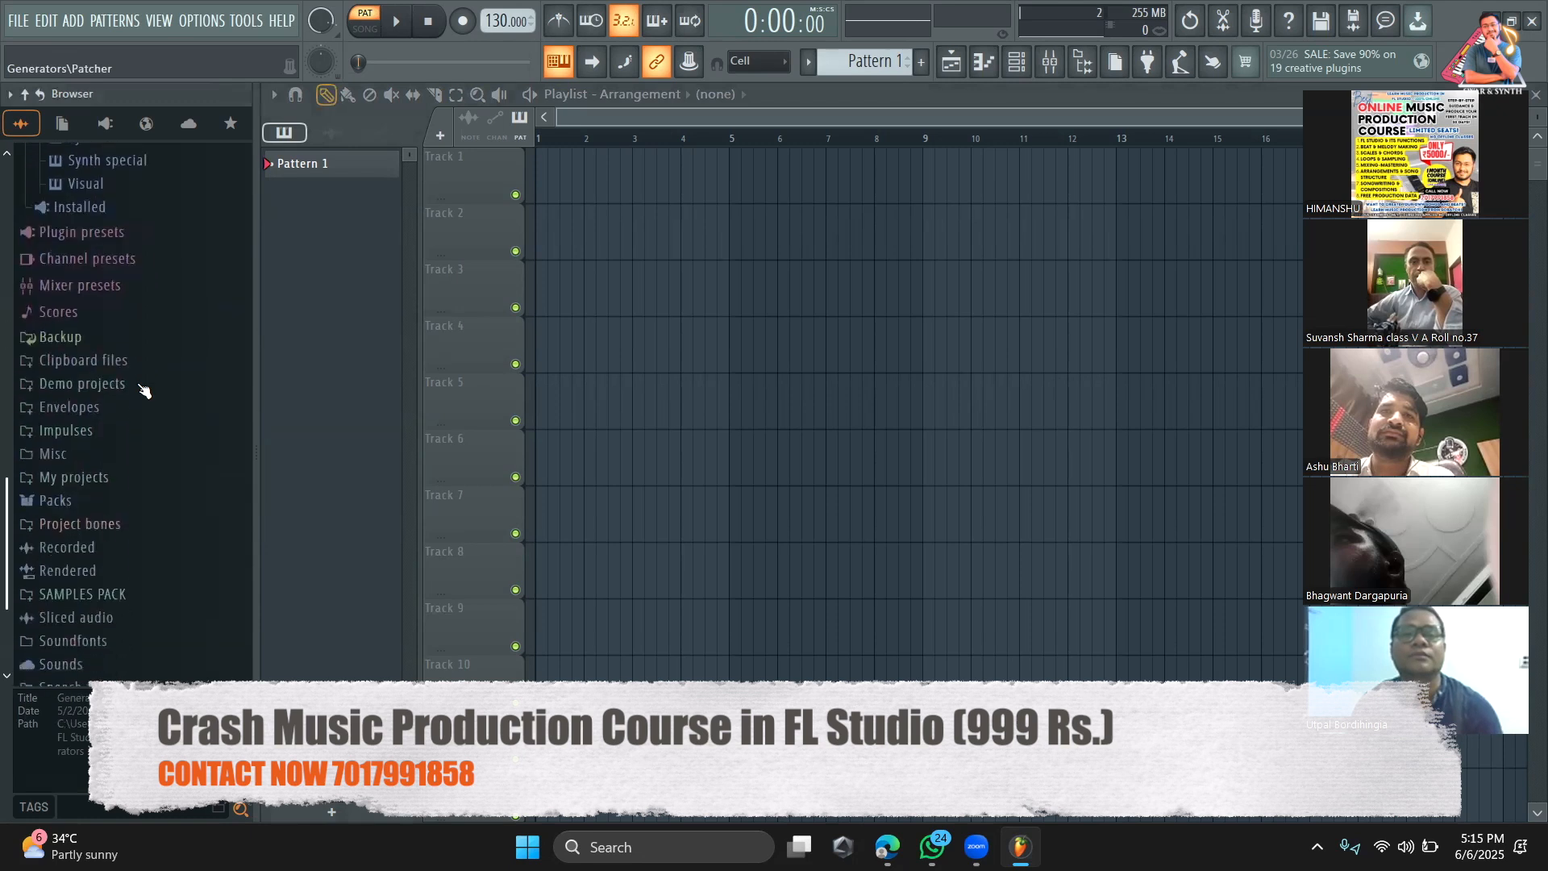
pyautogui.scroll(-2, 144, 391)
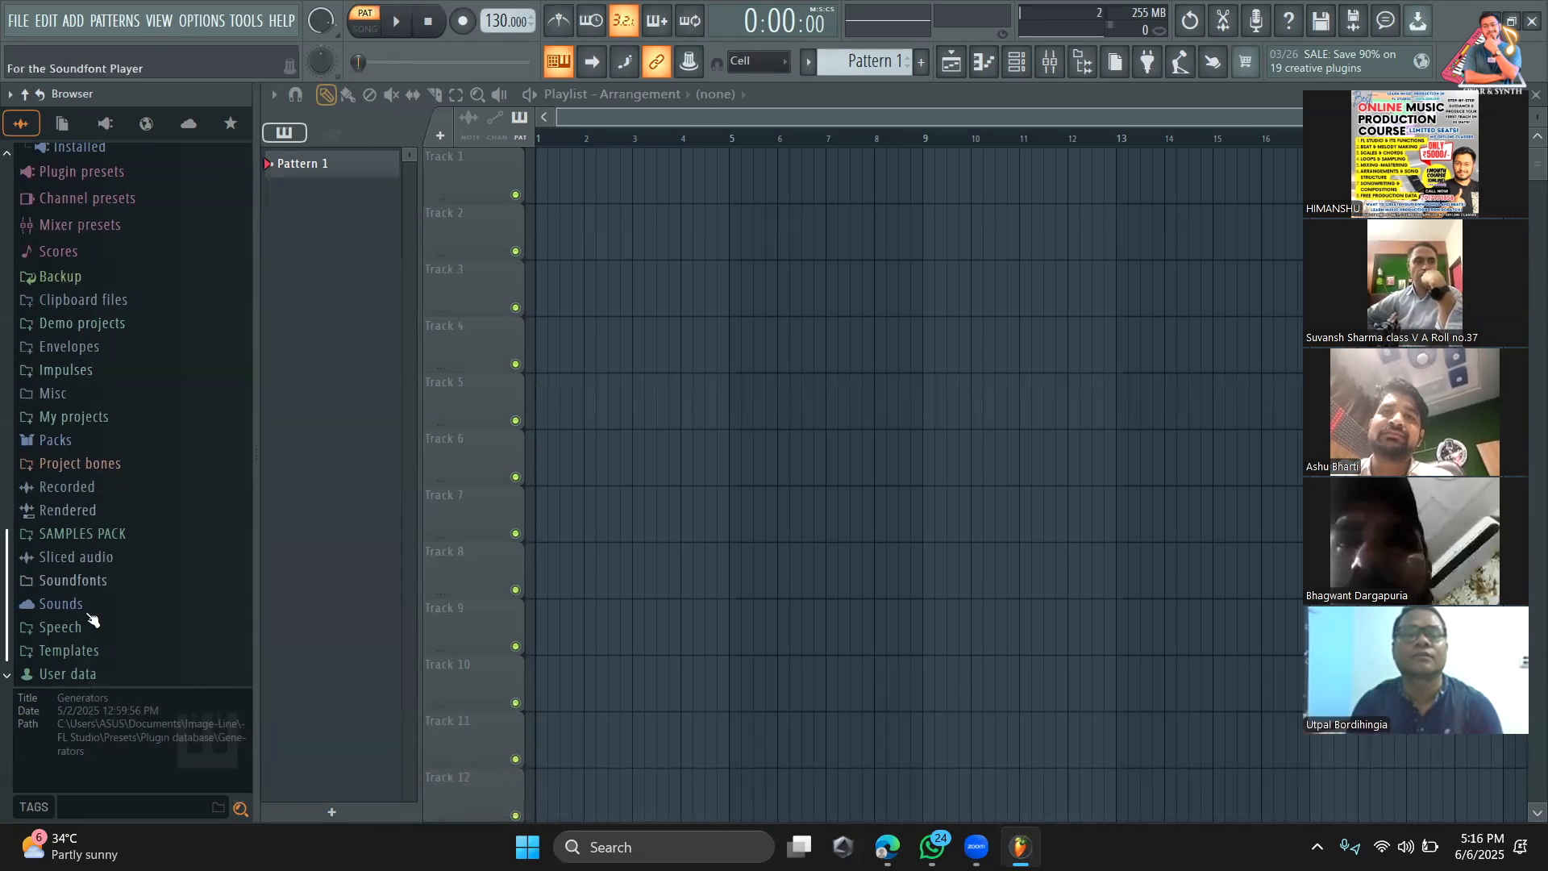
pyautogui.click(93, 418)
pyautogui.scroll(2, 95, 427)
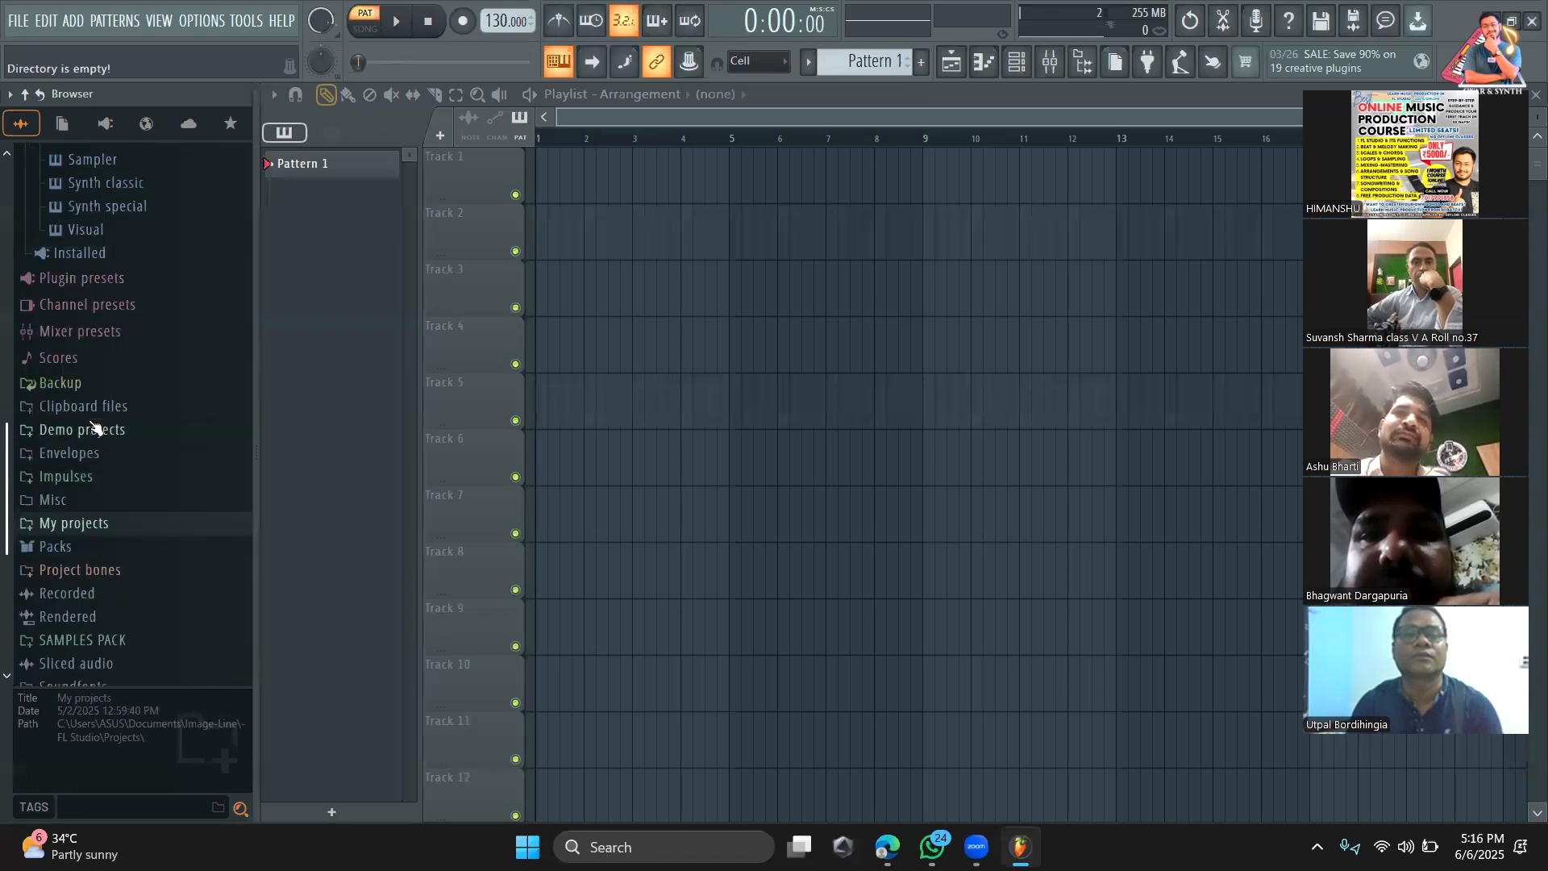
pyautogui.click(95, 546)
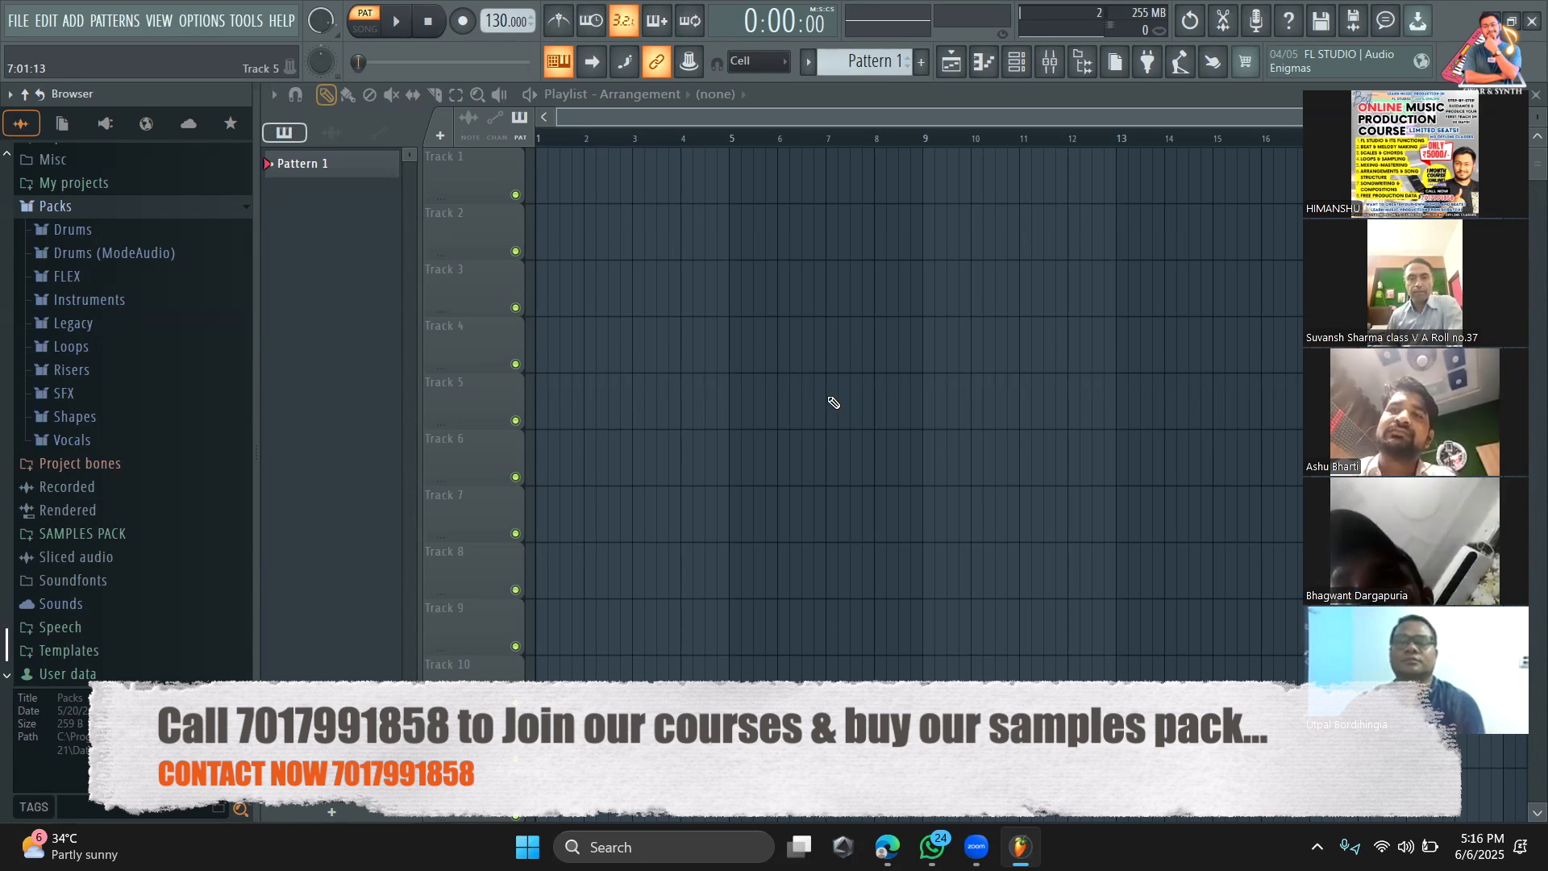
# Step: Switch to File Explorer from the desktop and open the Downloads folder
pyautogui.press('super+d')
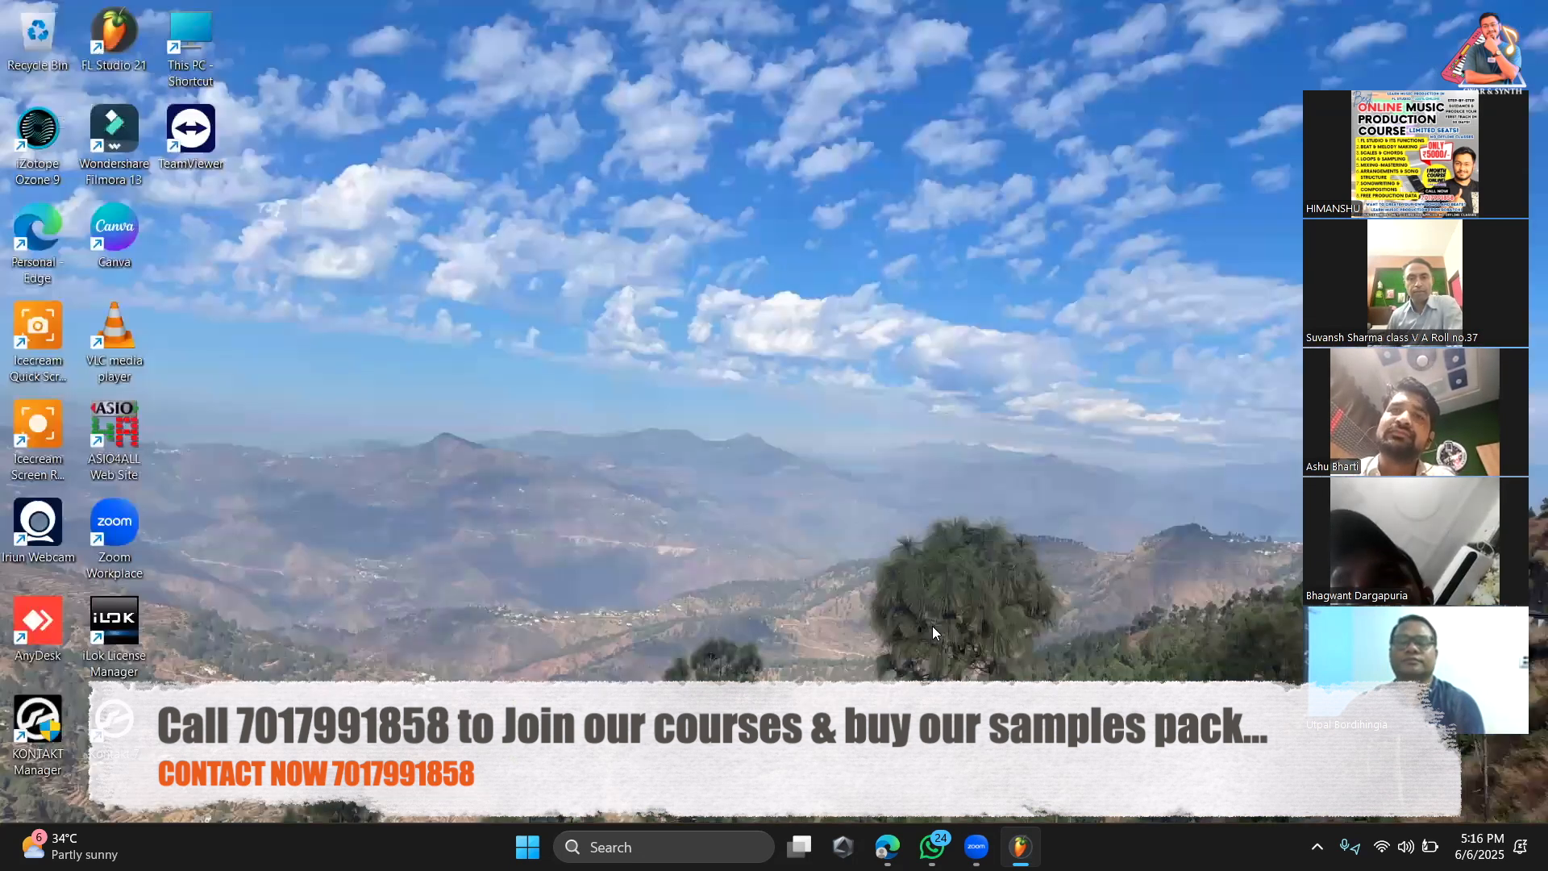
pyautogui.doubleClick(189, 42)
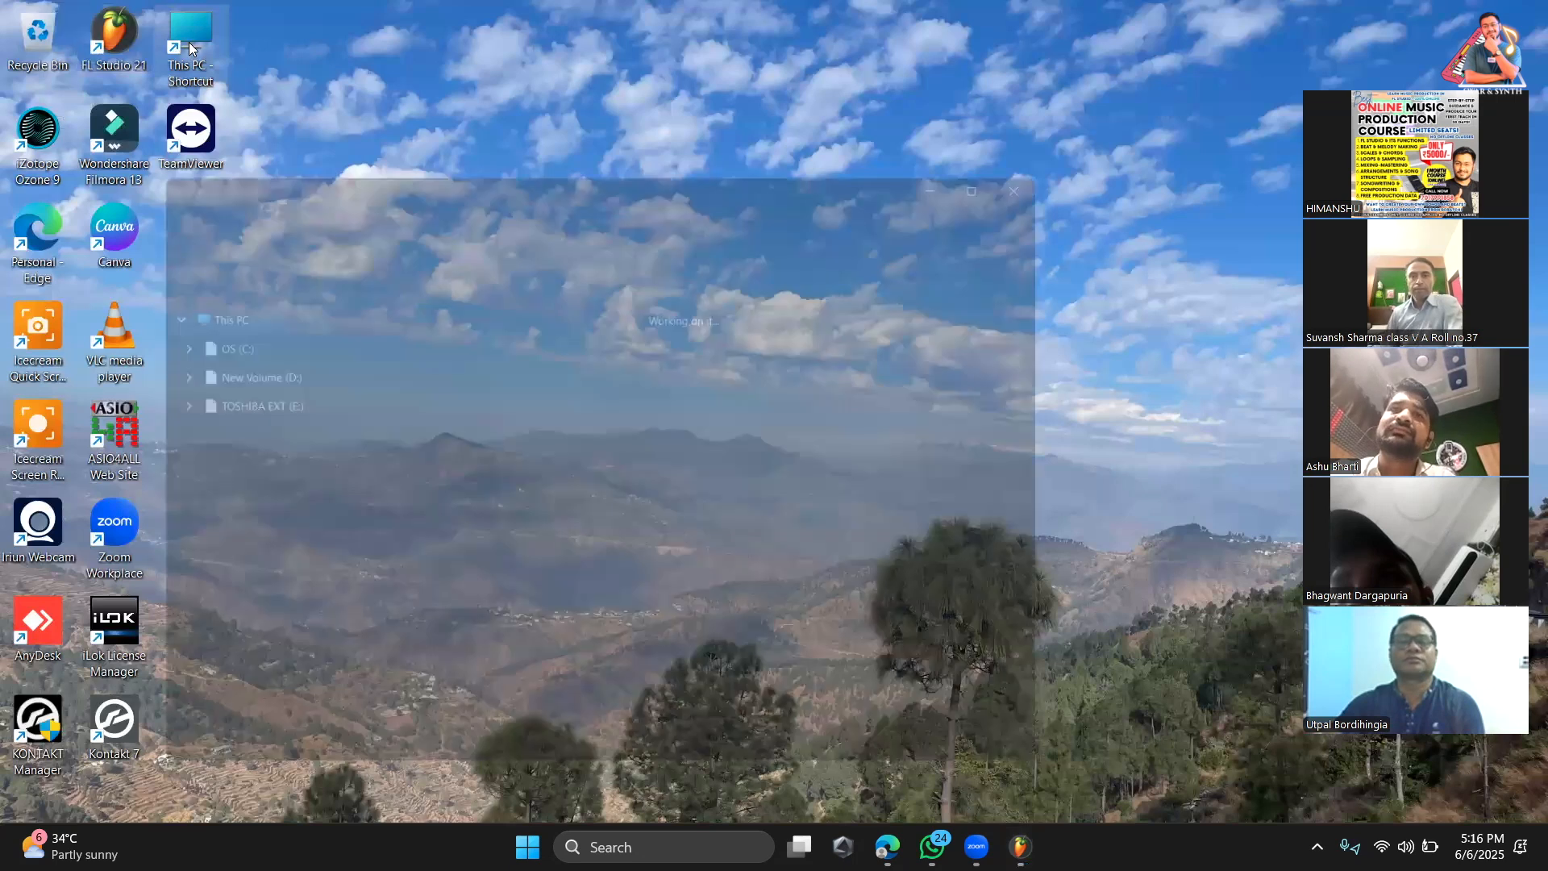
pyautogui.click(1013, 162)
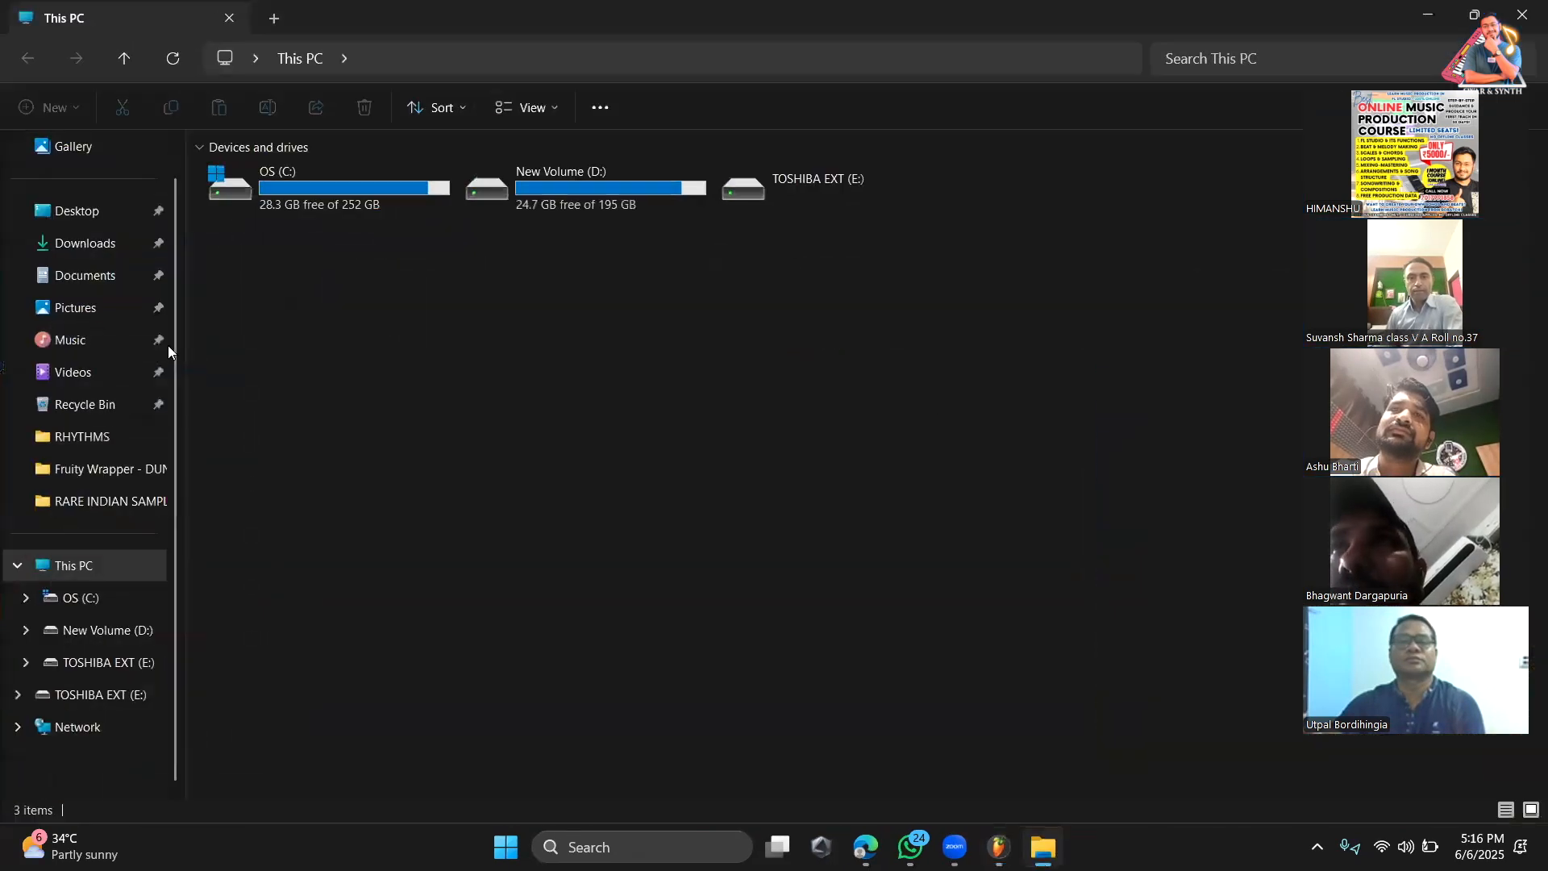
pyautogui.scroll(-1, 117, 269)
pyautogui.click(115, 248)
pyautogui.click(102, 152)
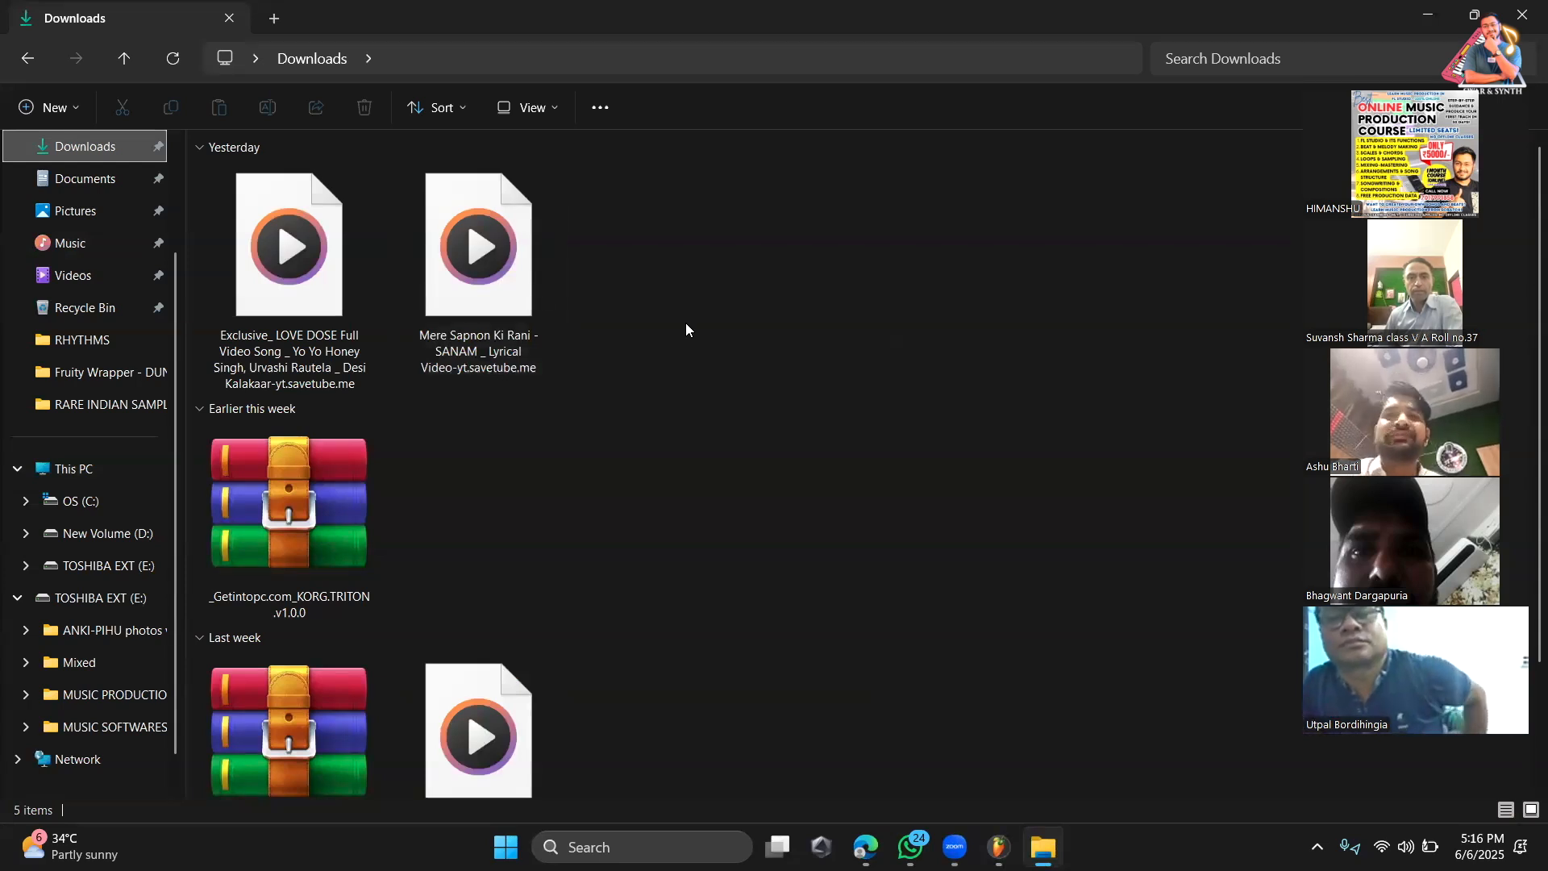
# Step: Import the Mere Sapnon Ki Rani audio file from Downloads into Track 1 of the FL Studio playlist
pyautogui.scroll(-1, 686, 324)
pyautogui.scroll(1, 653, 492)
pyautogui.moveTo(479, 258); pyautogui.dragTo(518, 174)
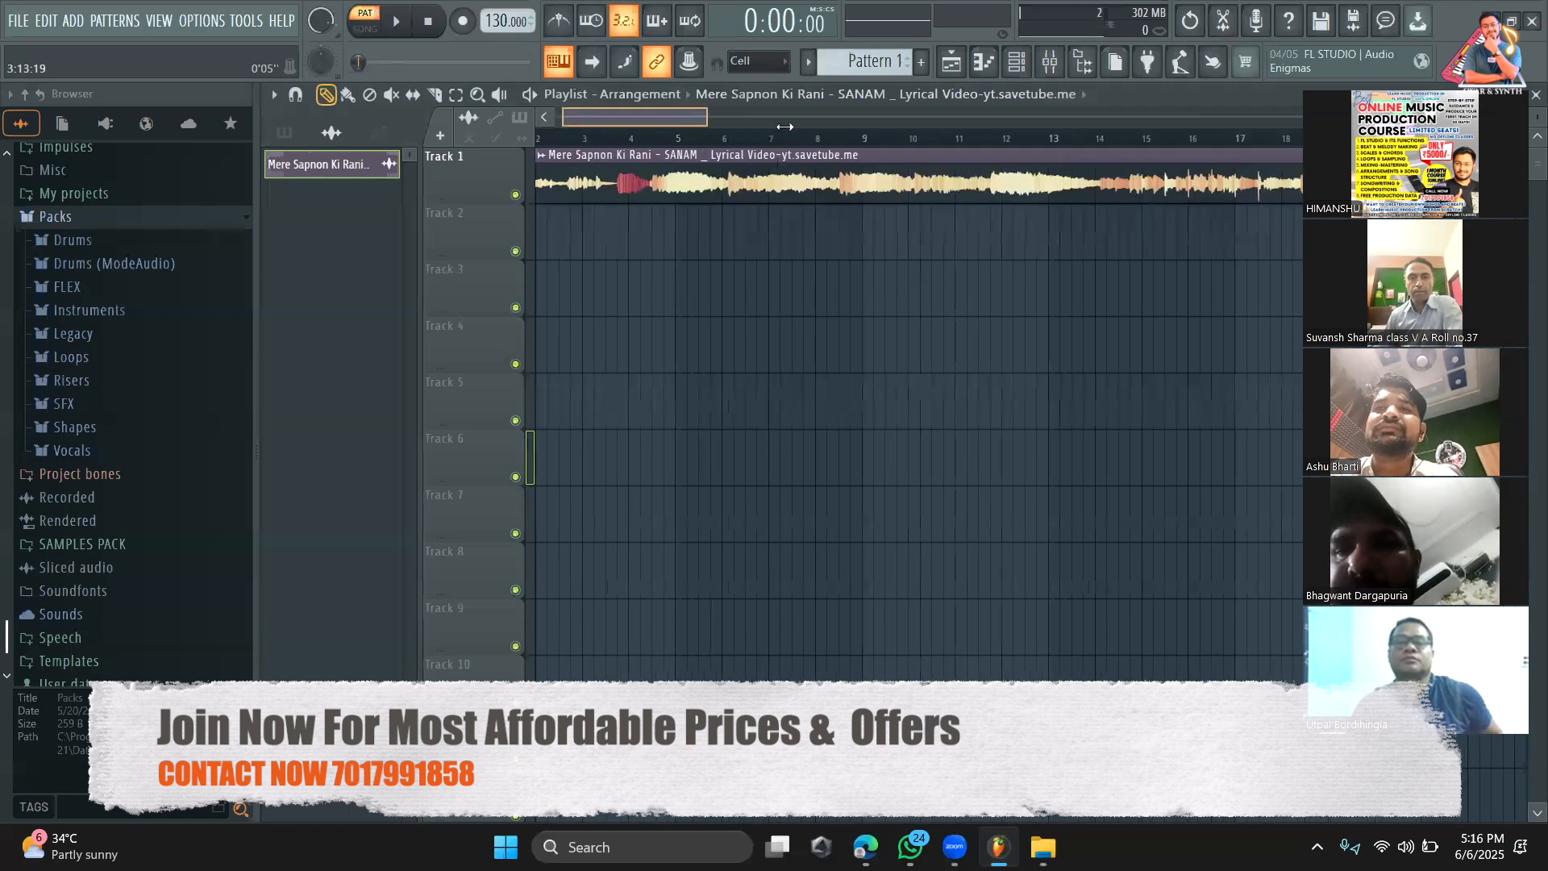
# Step: Play the song clip from about bar 19, lower the volume in its channel settings and pause playback
pyautogui.moveTo(684, 117); pyautogui.dragTo(1040, 117)
pyautogui.doubleClick(766, 142)
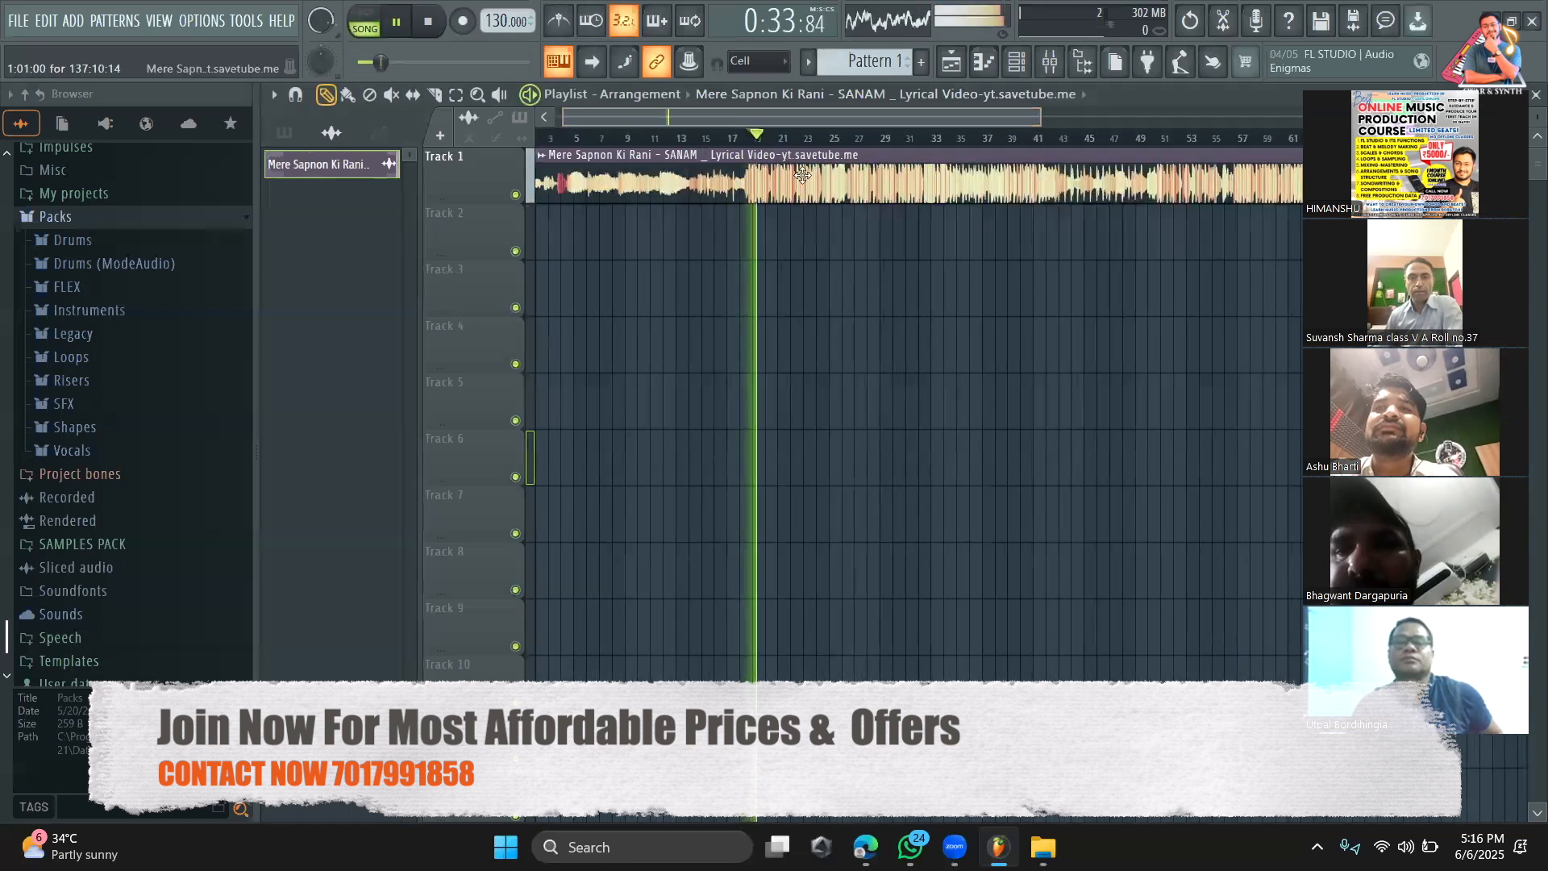
pyautogui.doubleClick(782, 173)
pyautogui.moveTo(814, 332); pyautogui.dragTo(815, 365)
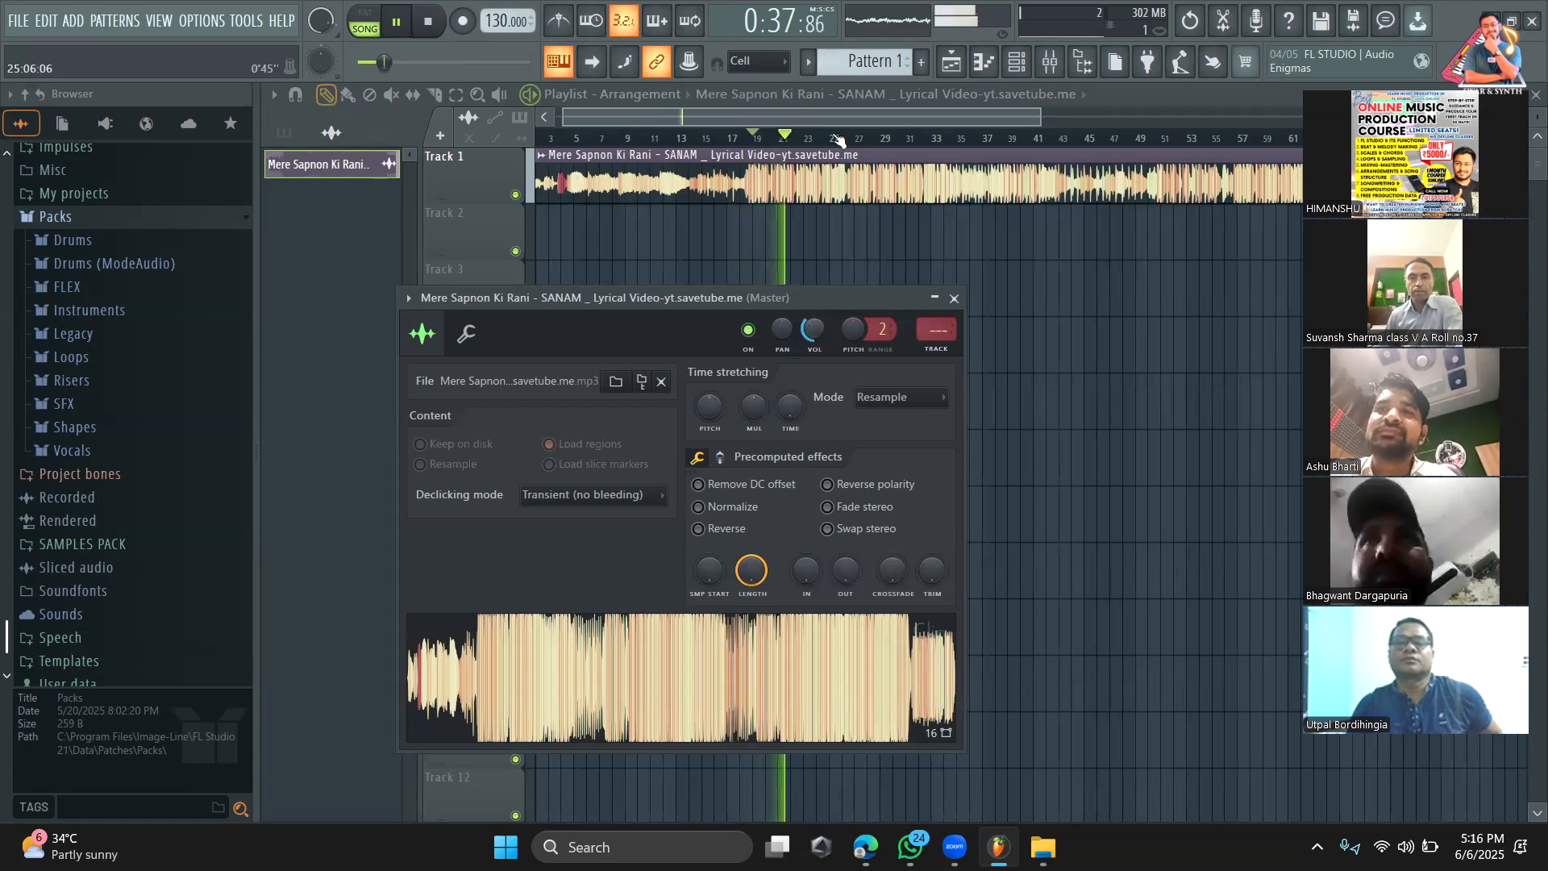
pyautogui.click(395, 29)
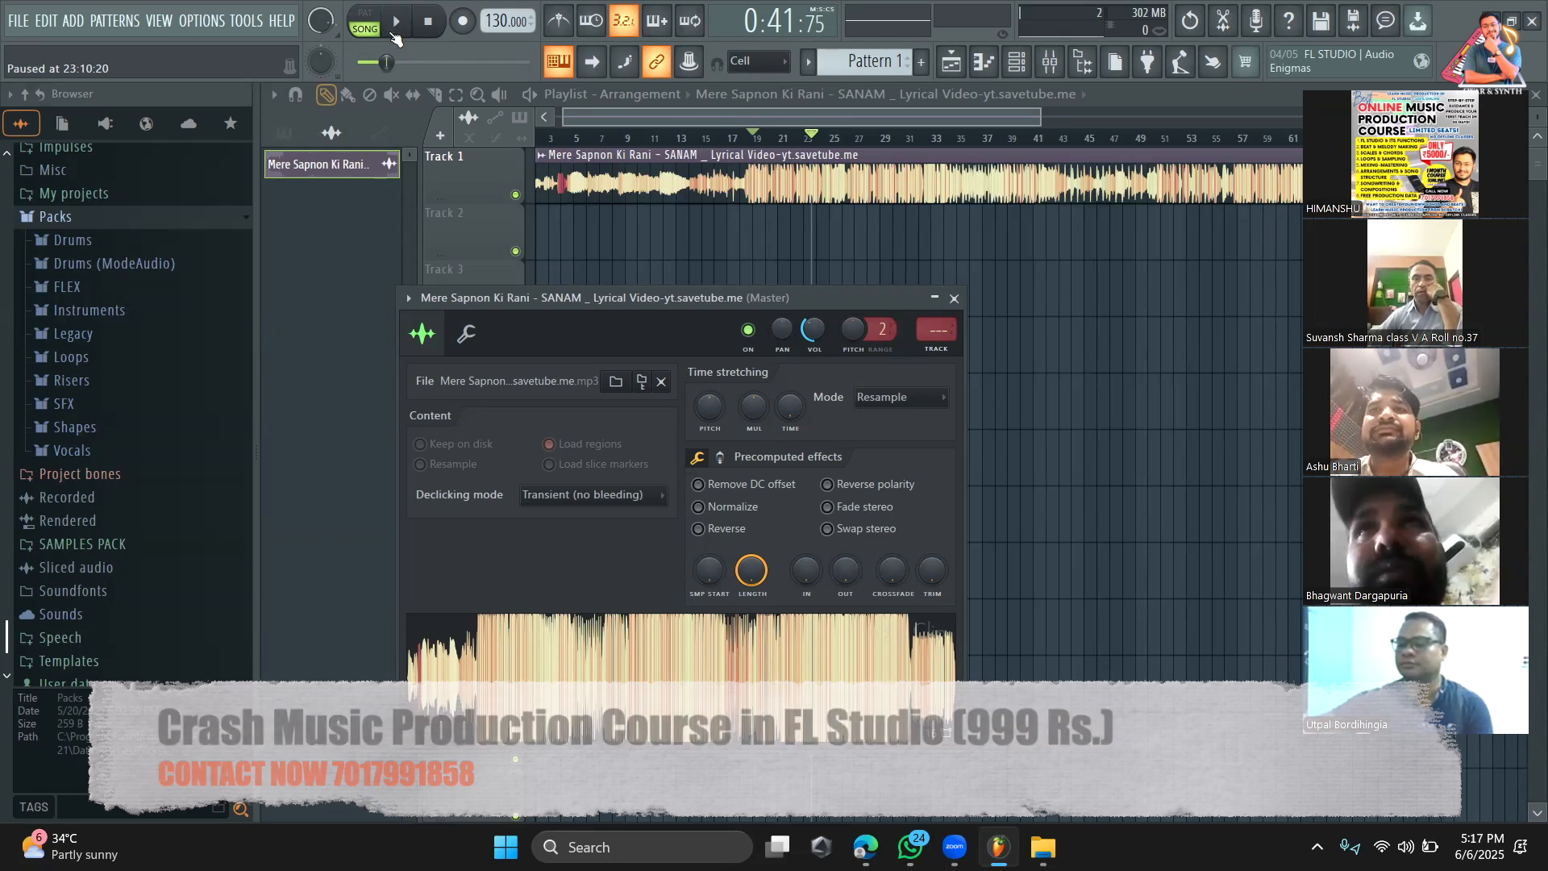
pyautogui.click(954, 298)
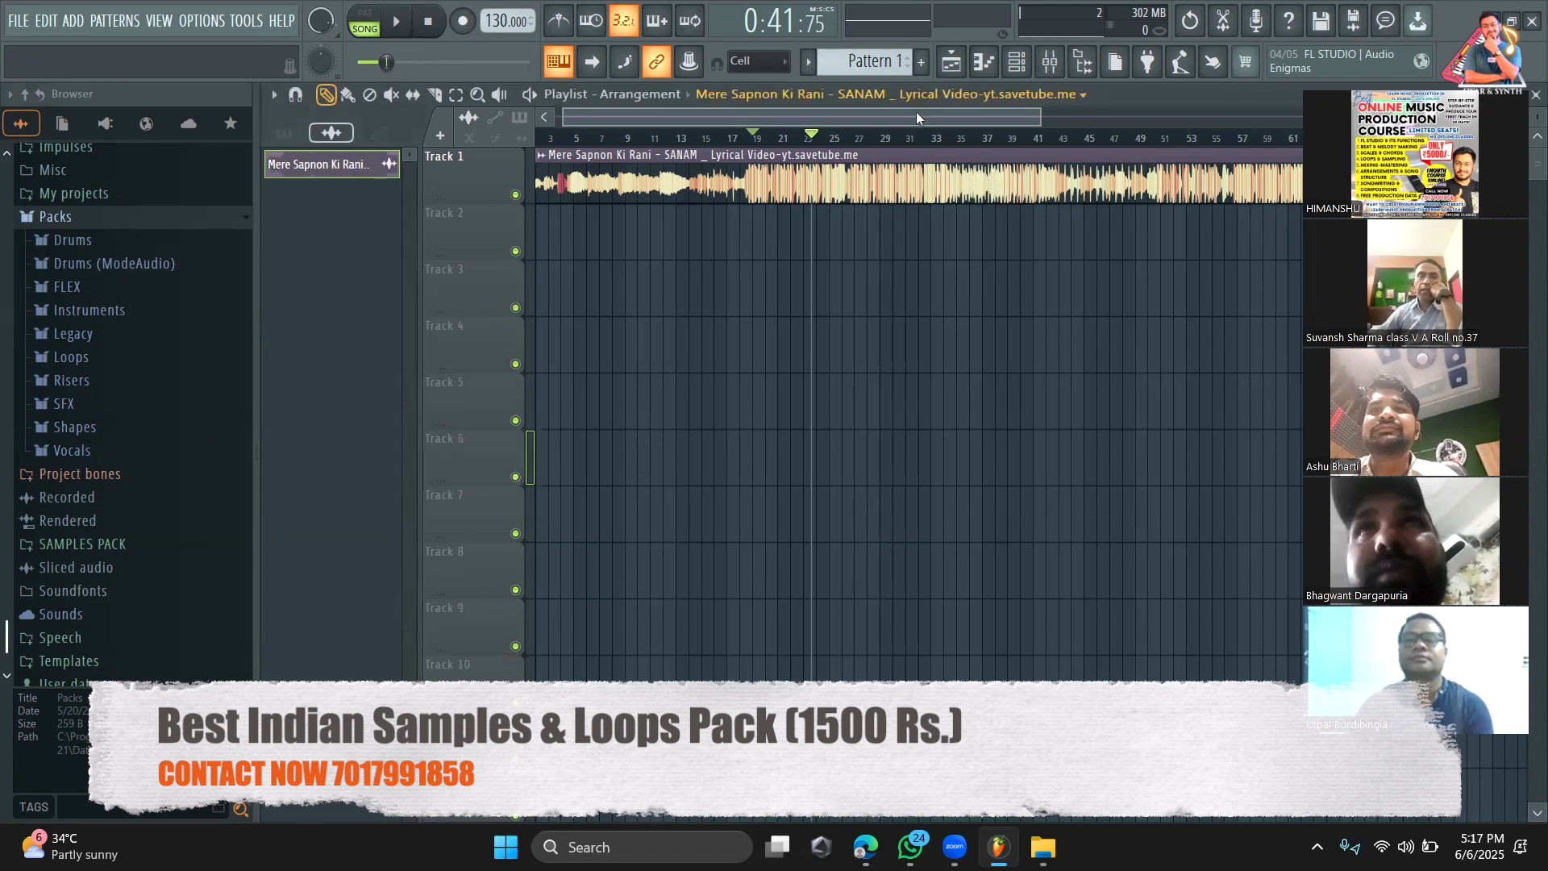
pyautogui.moveTo(919, 117); pyautogui.dragTo(911, 117)
pyautogui.moveTo(1030, 120); pyautogui.dragTo(1168, 107)
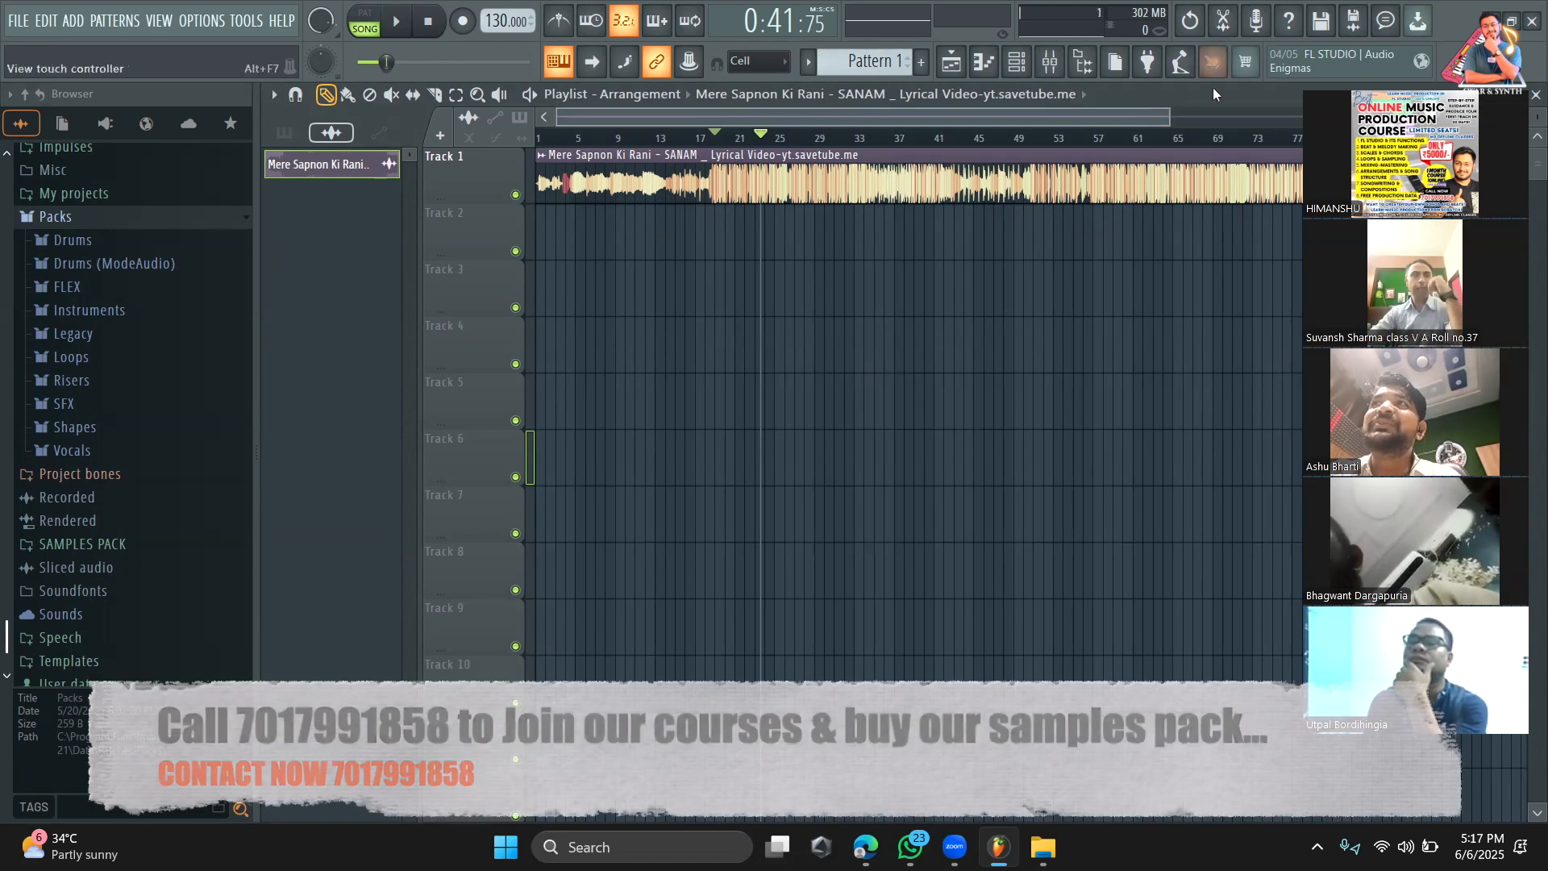
pyautogui.click(281, 22)
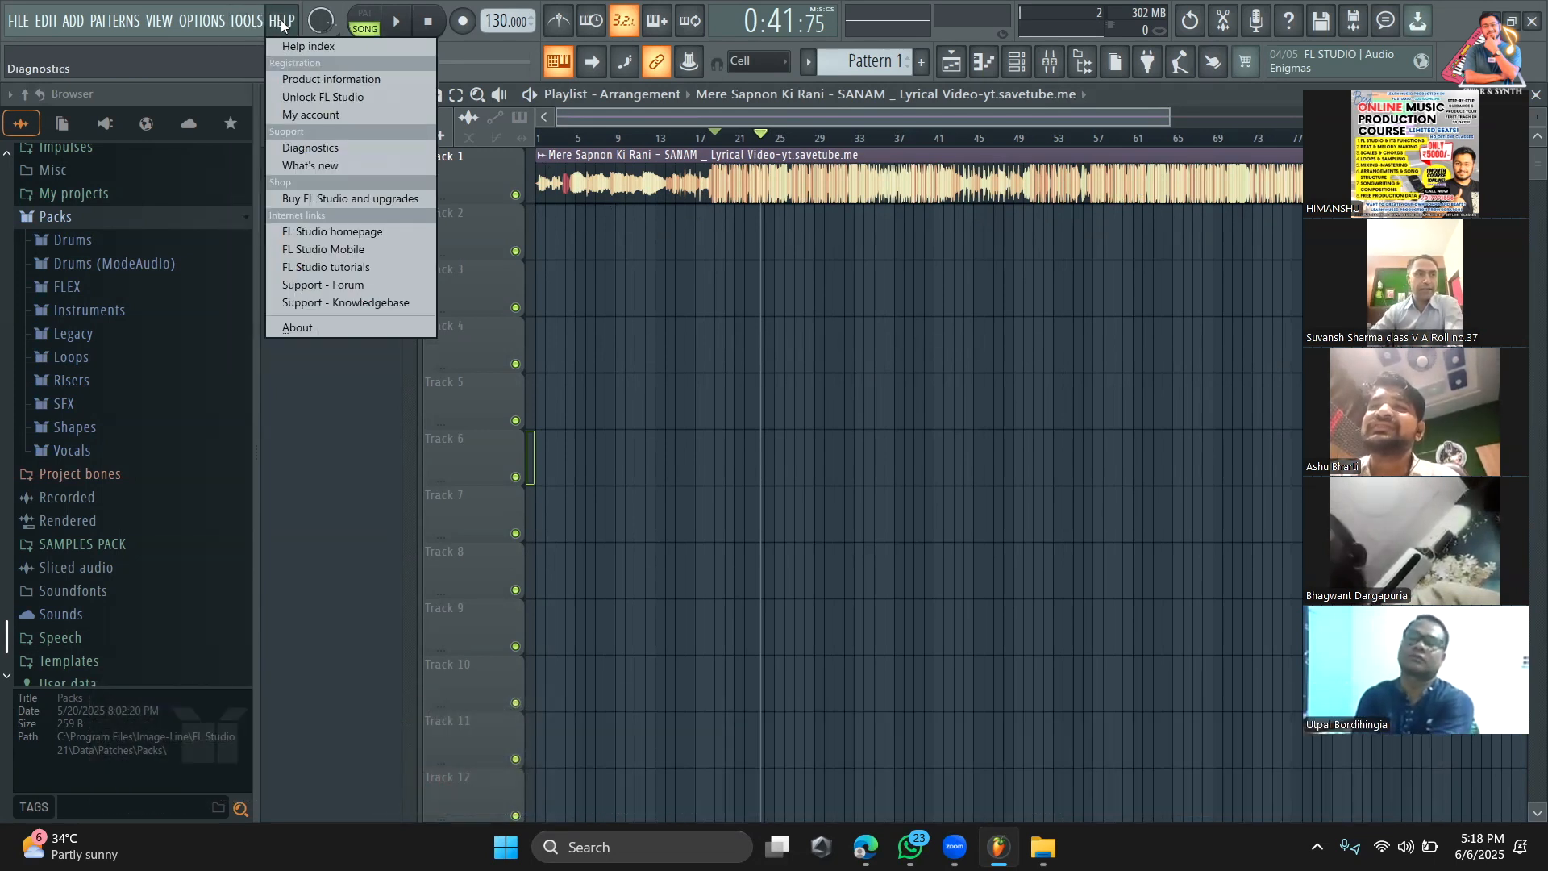
pyautogui.click(341, 427)
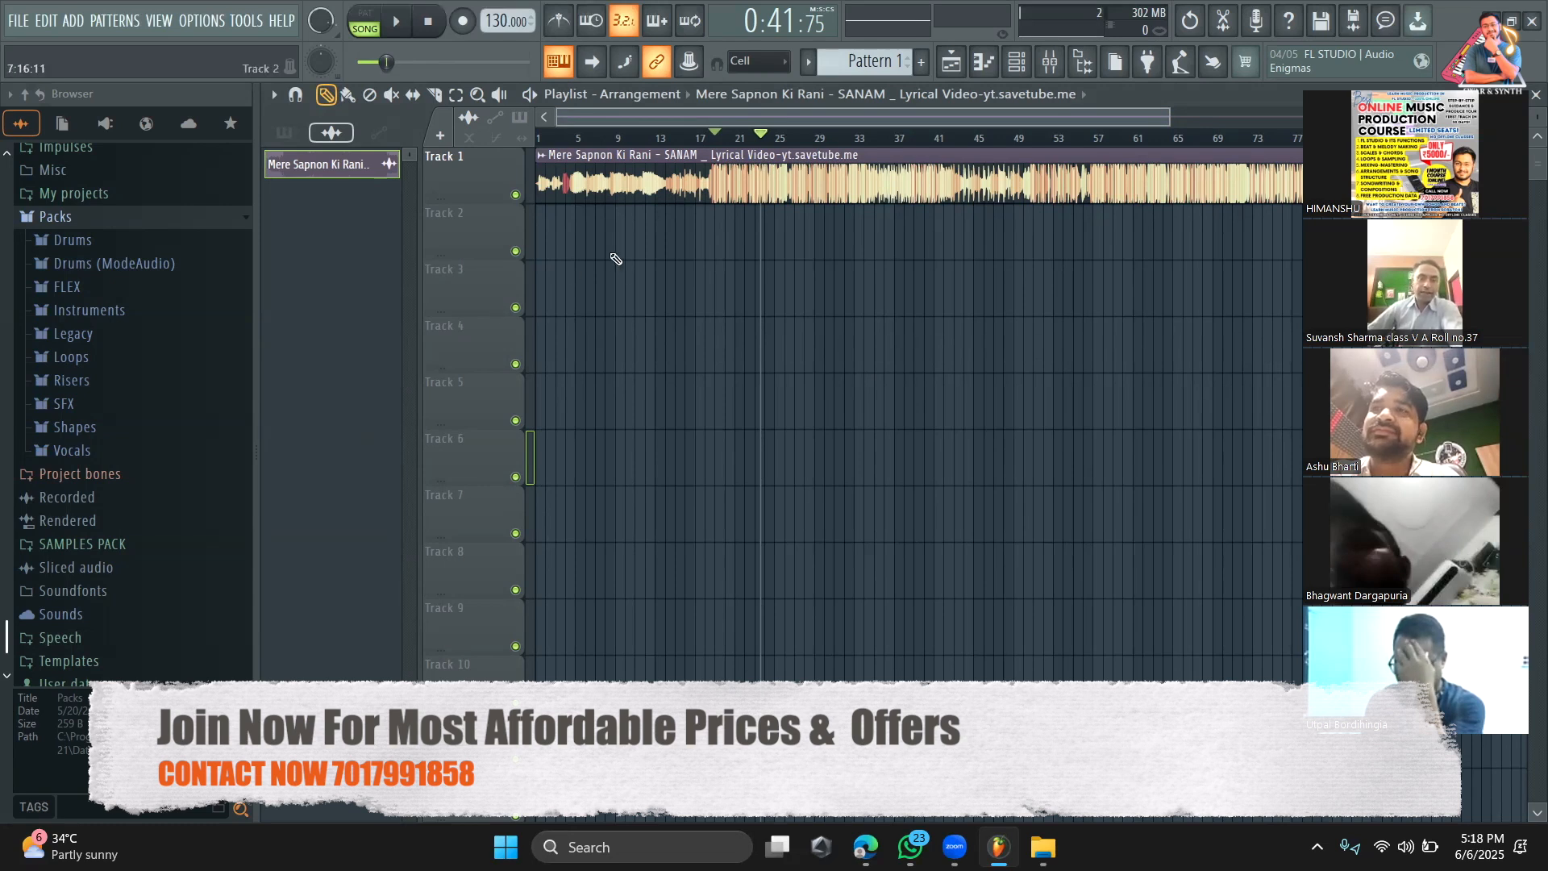
# Step: Play the song clip briefly from about bar 20, stop playback and remove the clip from Track 1
pyautogui.moveTo(1169, 117); pyautogui.dragTo(1228, 117)
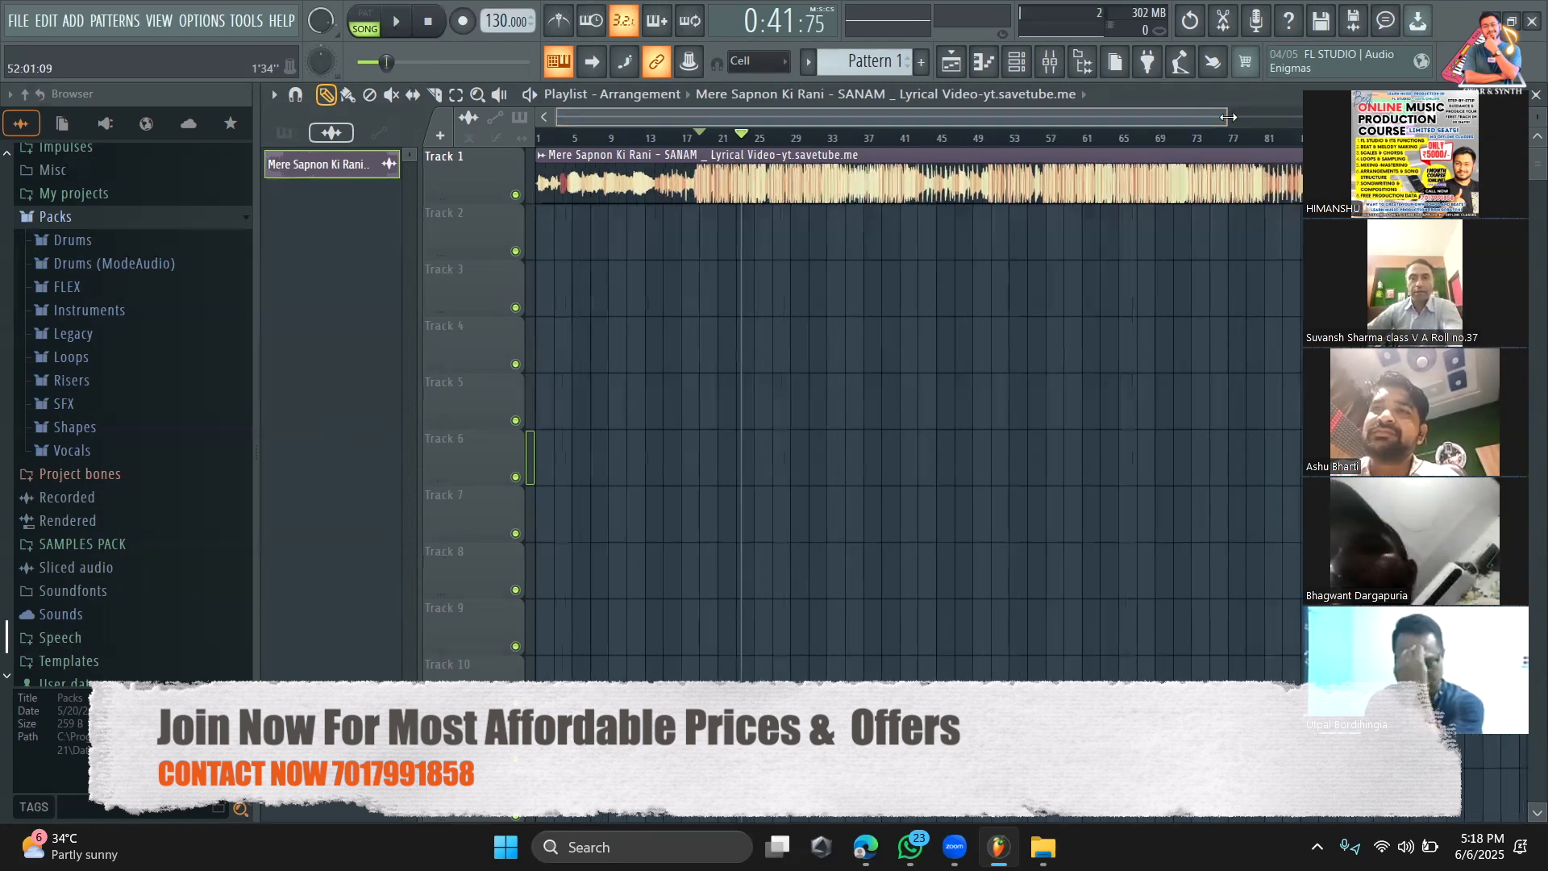
pyautogui.click(714, 138)
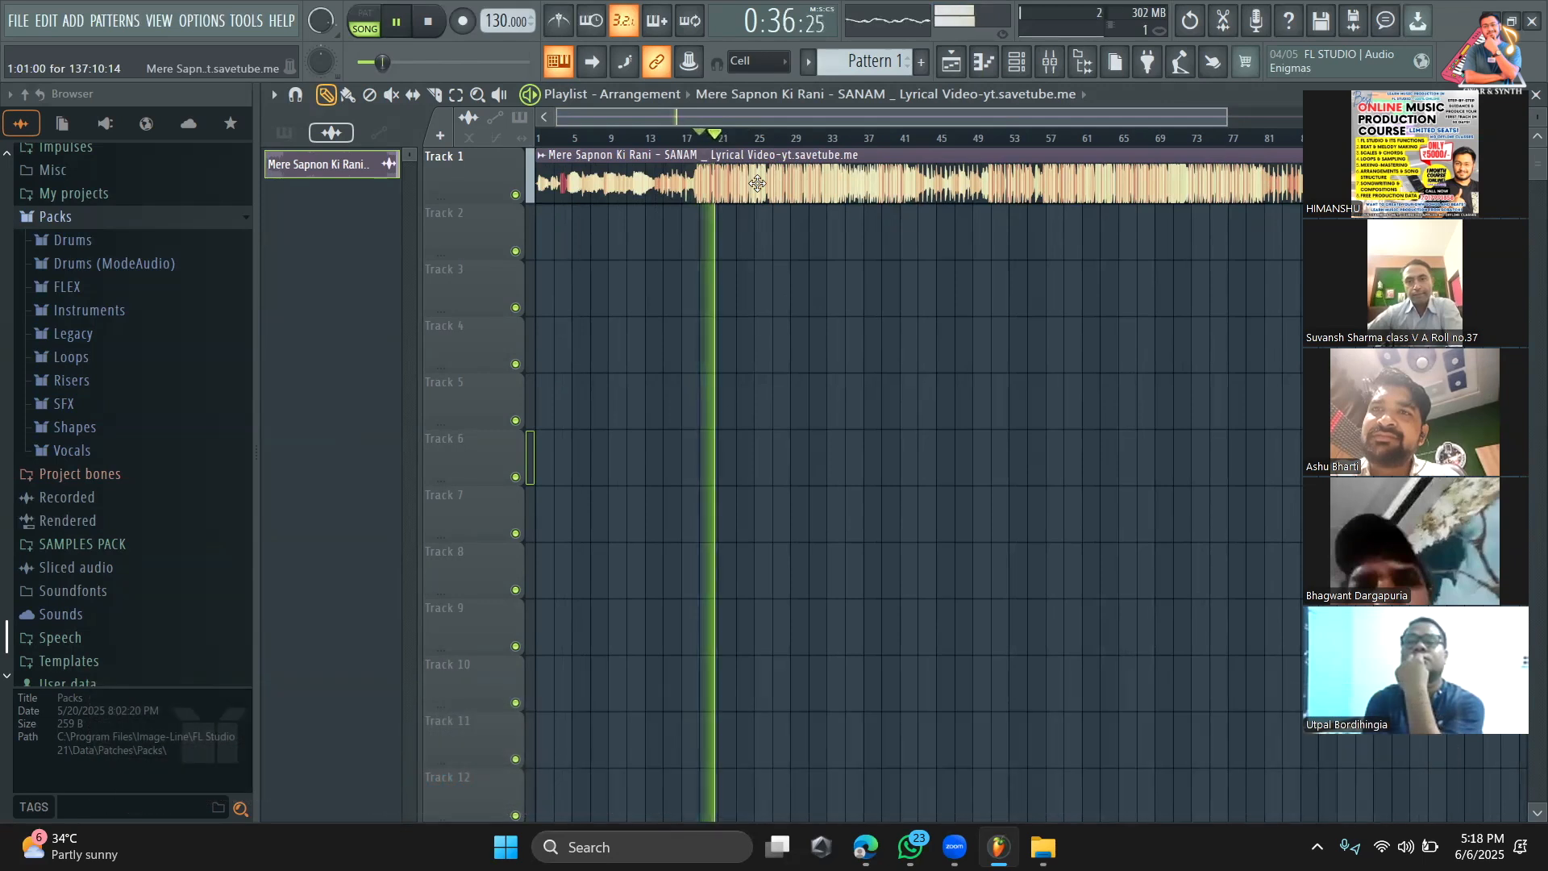
pyautogui.press('space')
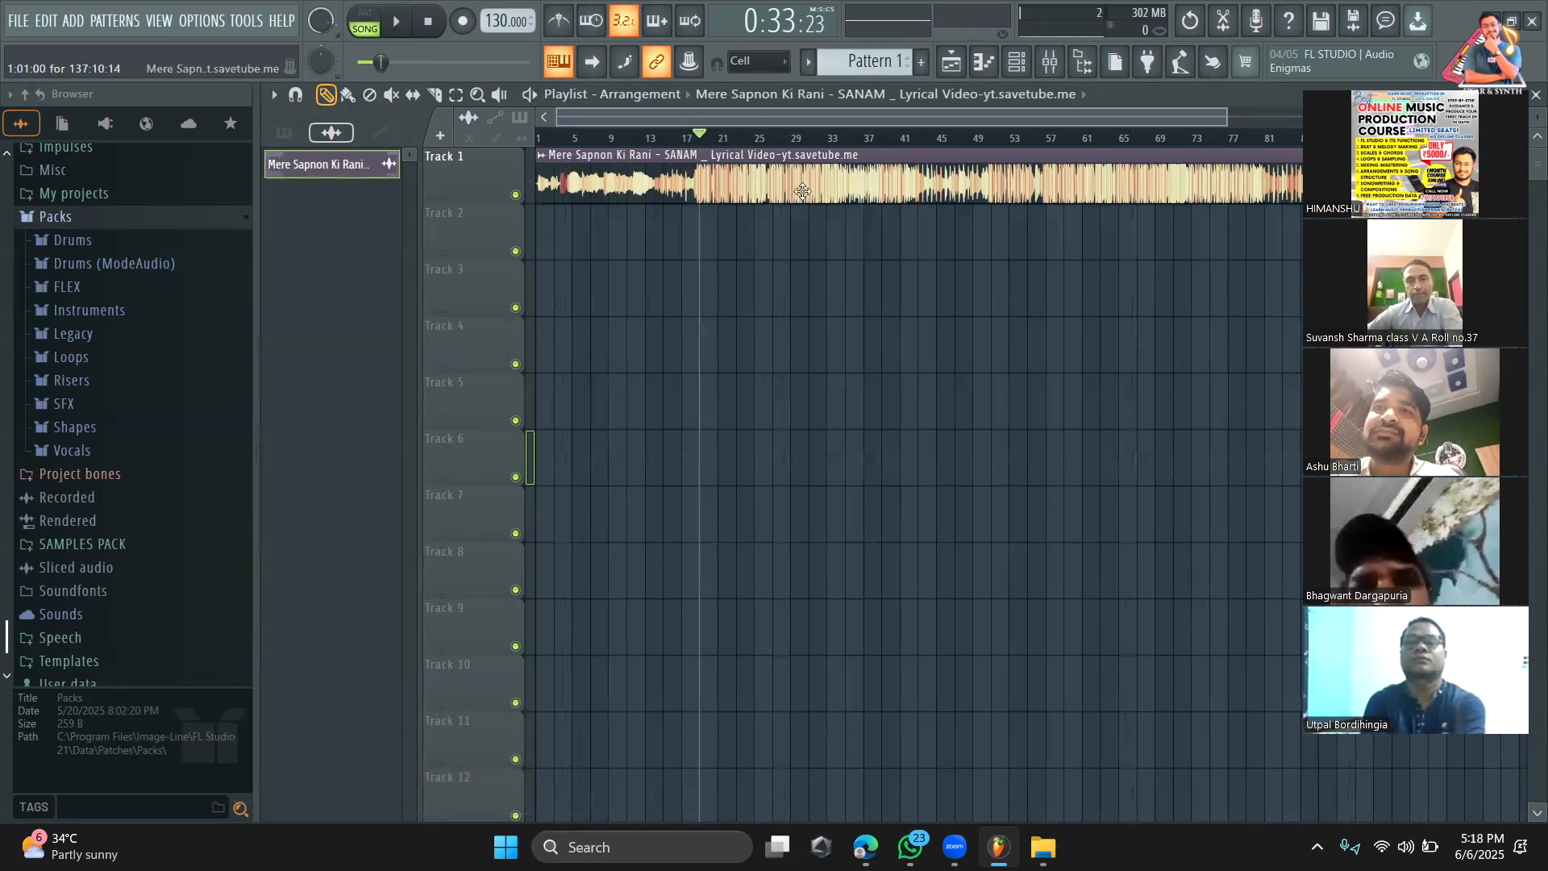
pyautogui.rightClick(803, 191)
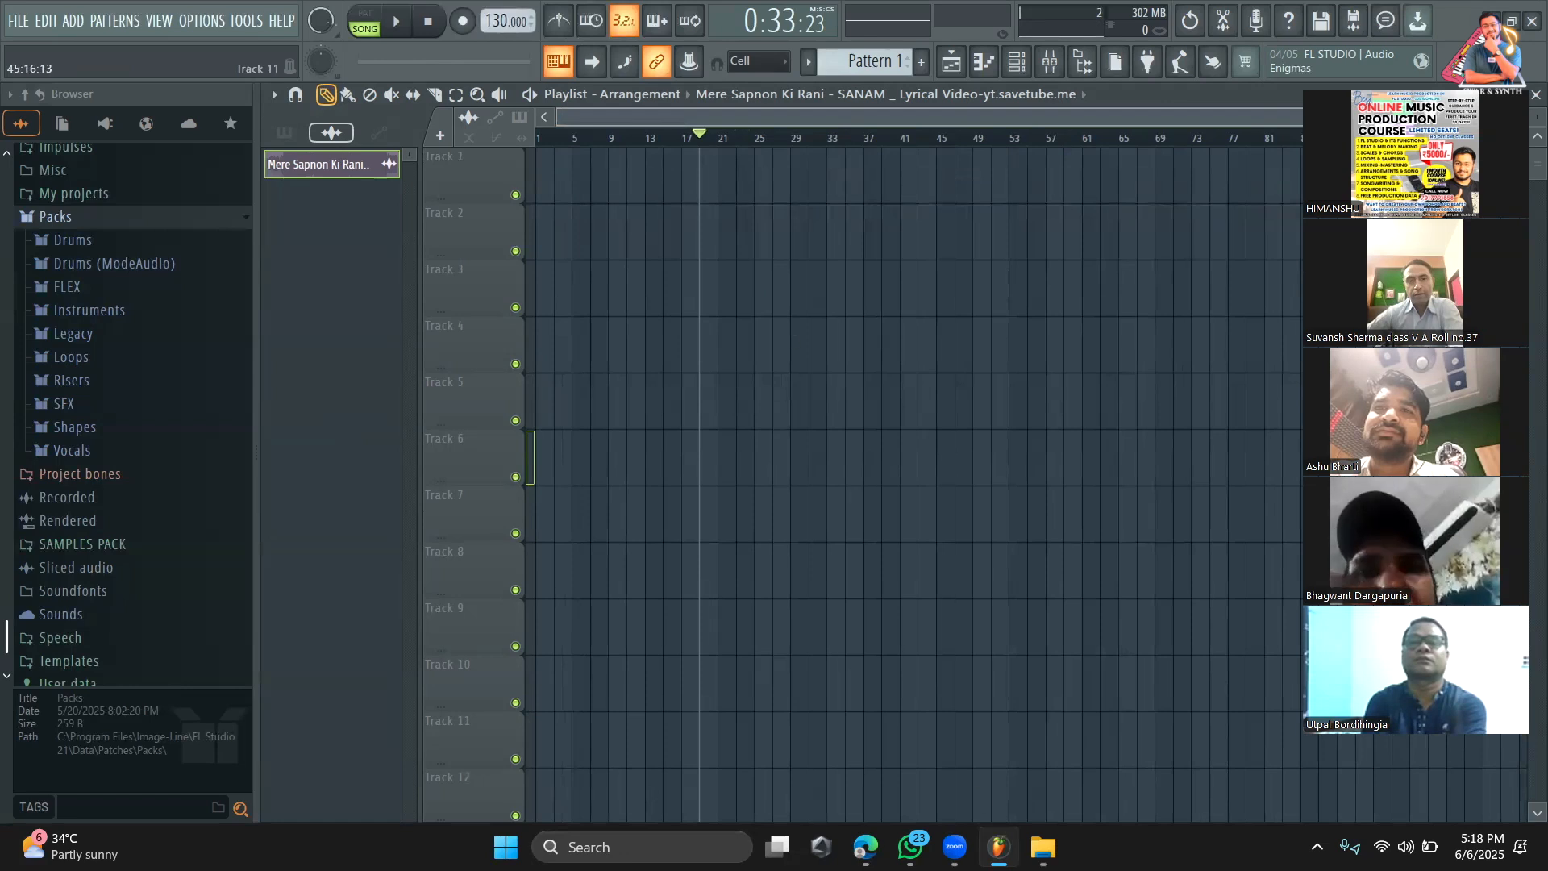
# Step: Switch to the Downloads folder in File Explorer and play the Mere Sapnon Ki Rani file in Media Player from about 0:29
pyautogui.click(1043, 847)
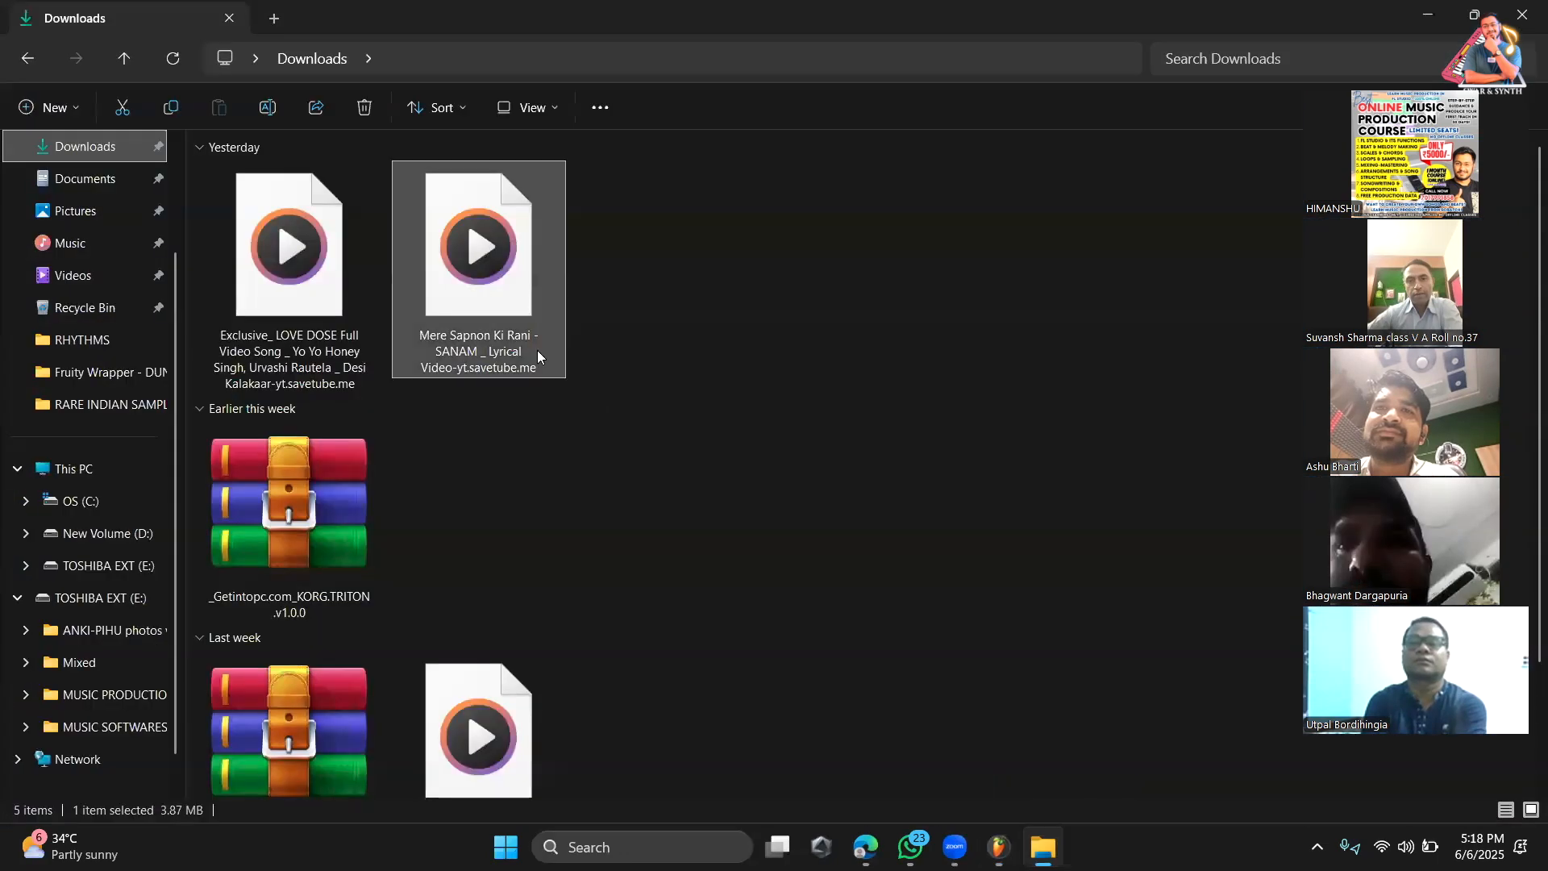
pyautogui.doubleClick(474, 280)
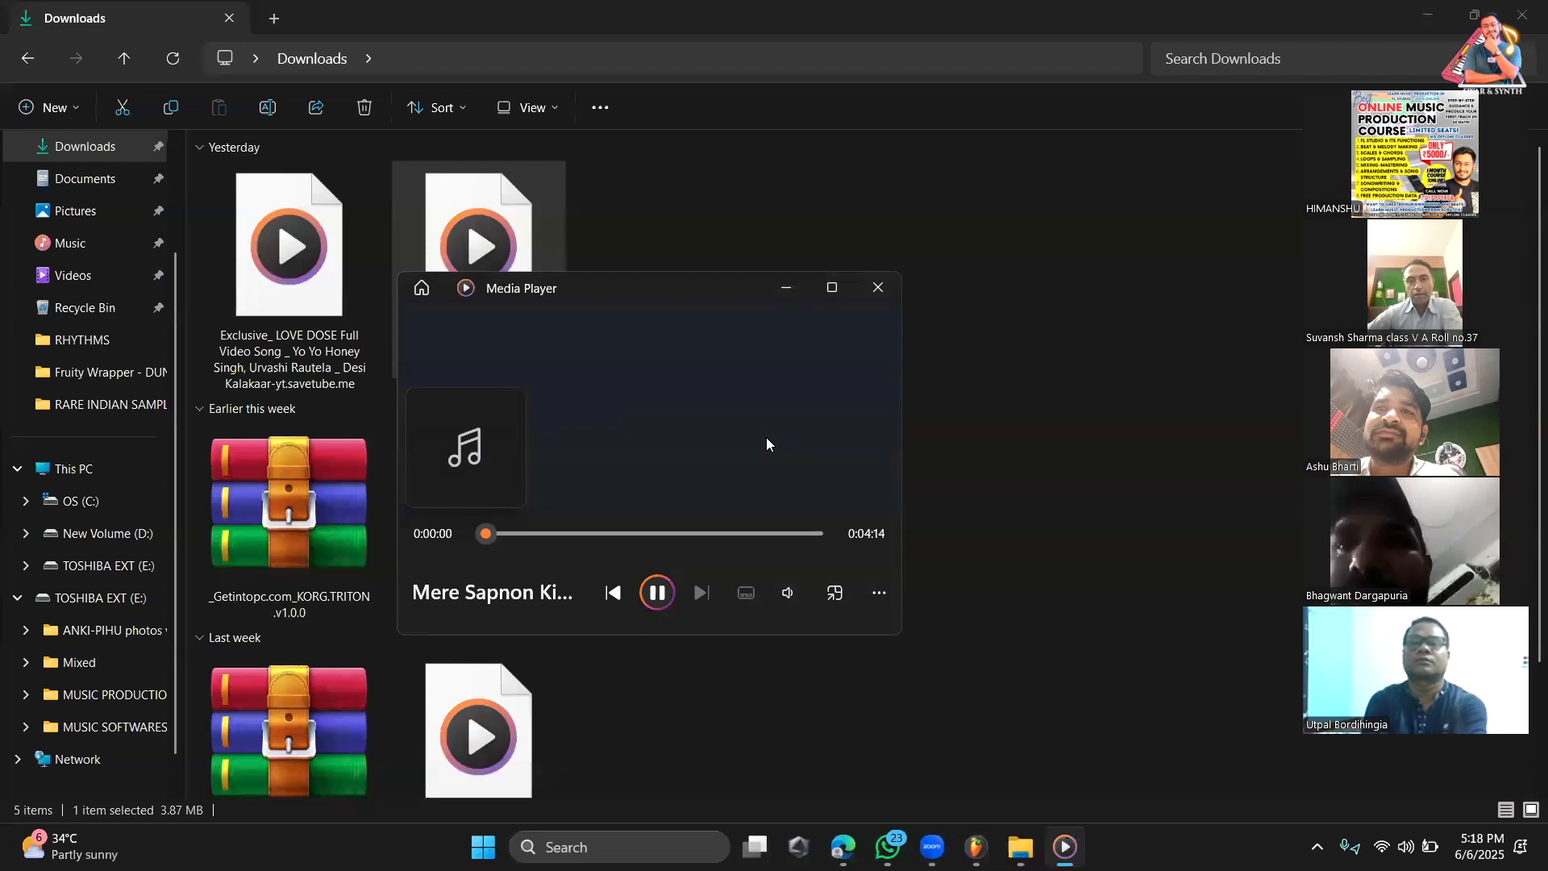
pyautogui.click(521, 534)
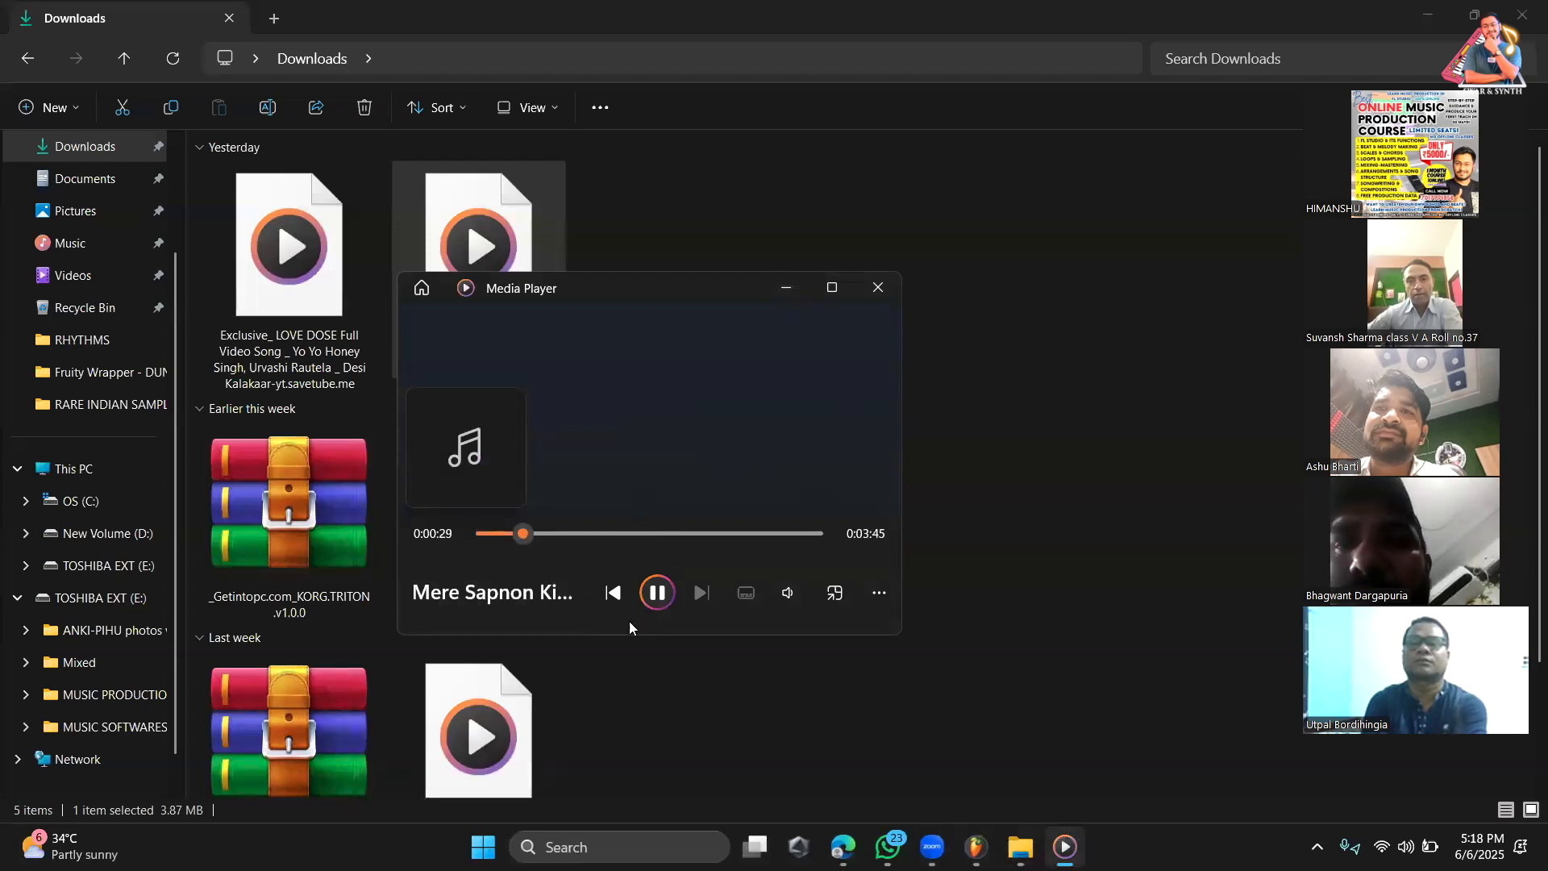
# Step: Switch back to FL Studio, open the Tempo tapper and tap along with the playing song until the tempo registers
pyautogui.hotkey('alt', 'Tab')
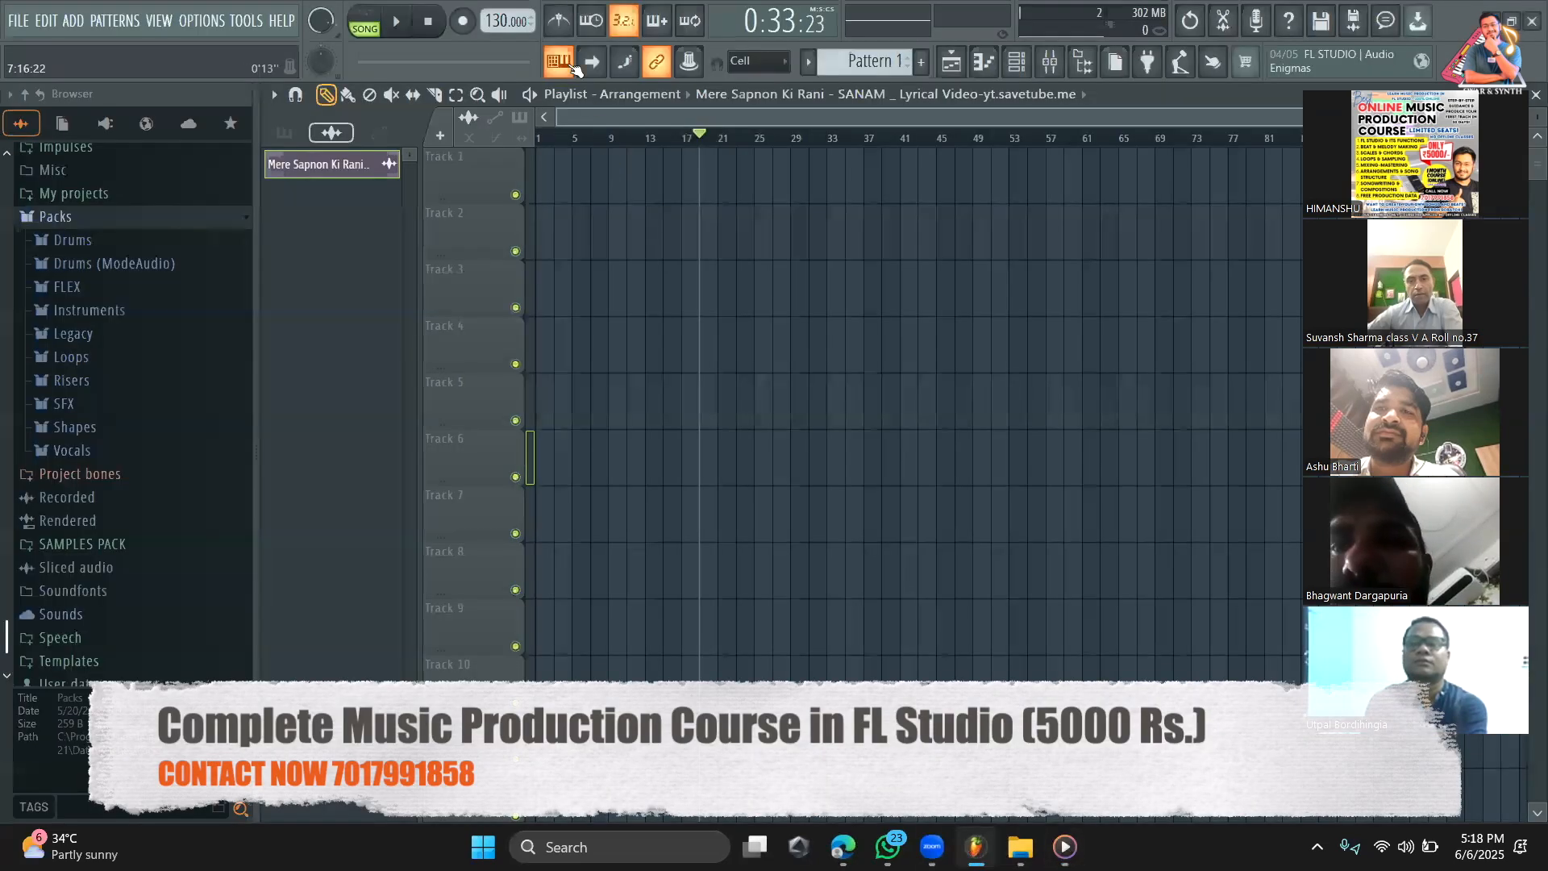
pyautogui.rightClick(520, 23)
pyautogui.click(702, 28)
pyautogui.click(800, 307)
pyautogui.click(800, 307)
pyautogui.click(802, 310)
pyautogui.click(802, 310)
pyautogui.click(802, 310)
pyautogui.click(802, 309)
pyautogui.click(804, 311)
pyautogui.click(804, 311)
pyautogui.click(803, 311)
pyautogui.click(804, 311)
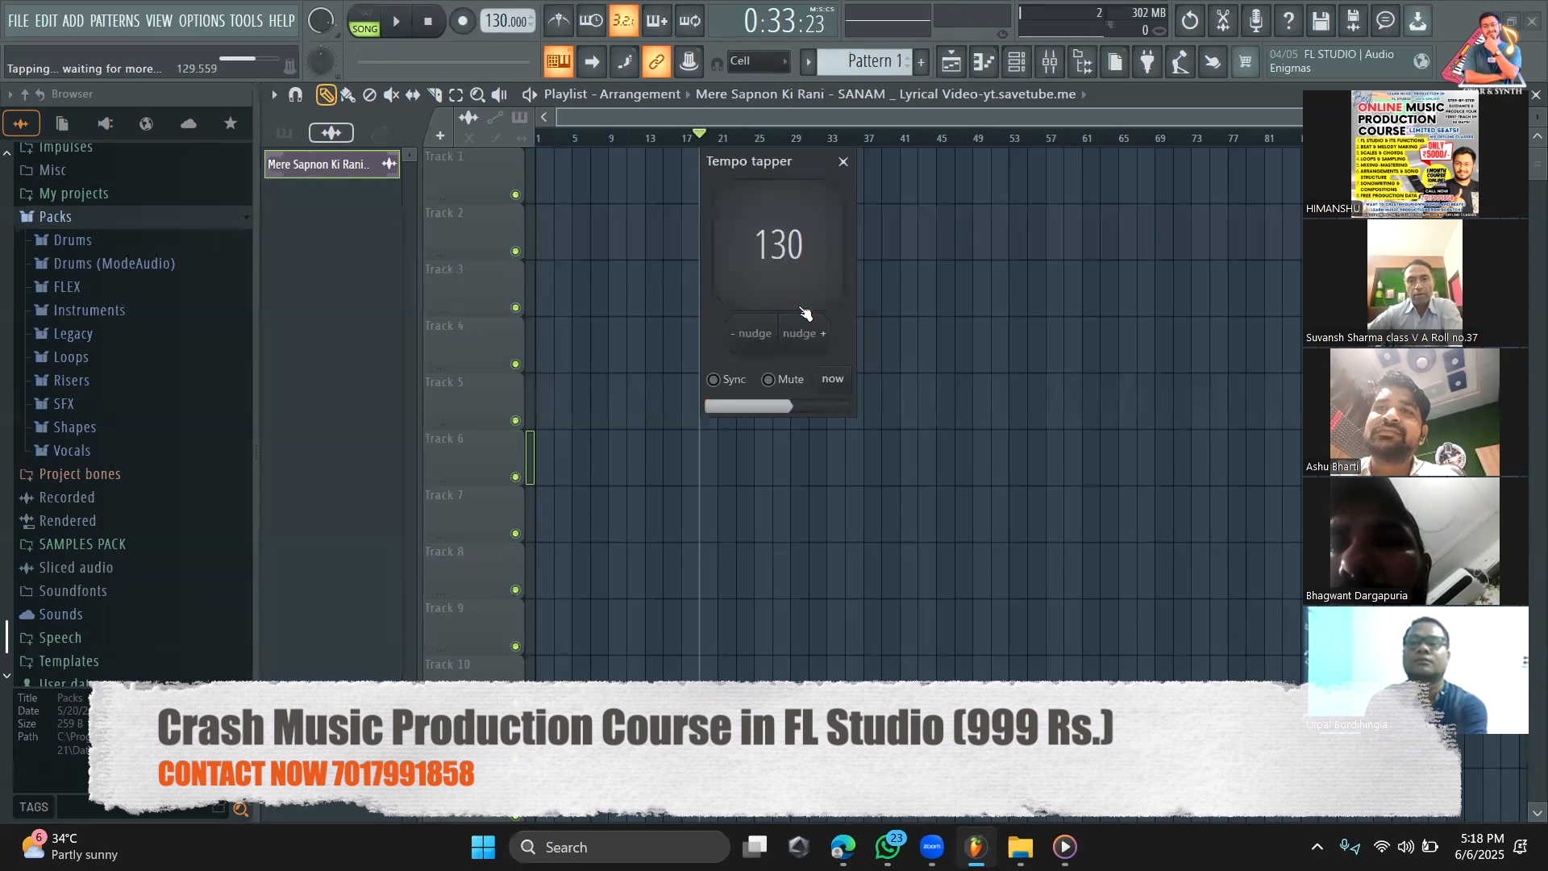
pyautogui.click(804, 311)
pyautogui.click(804, 312)
pyautogui.click(804, 311)
pyautogui.click(804, 311)
pyautogui.click(804, 311)
pyautogui.click(803, 312)
pyautogui.click(804, 311)
pyautogui.click(803, 312)
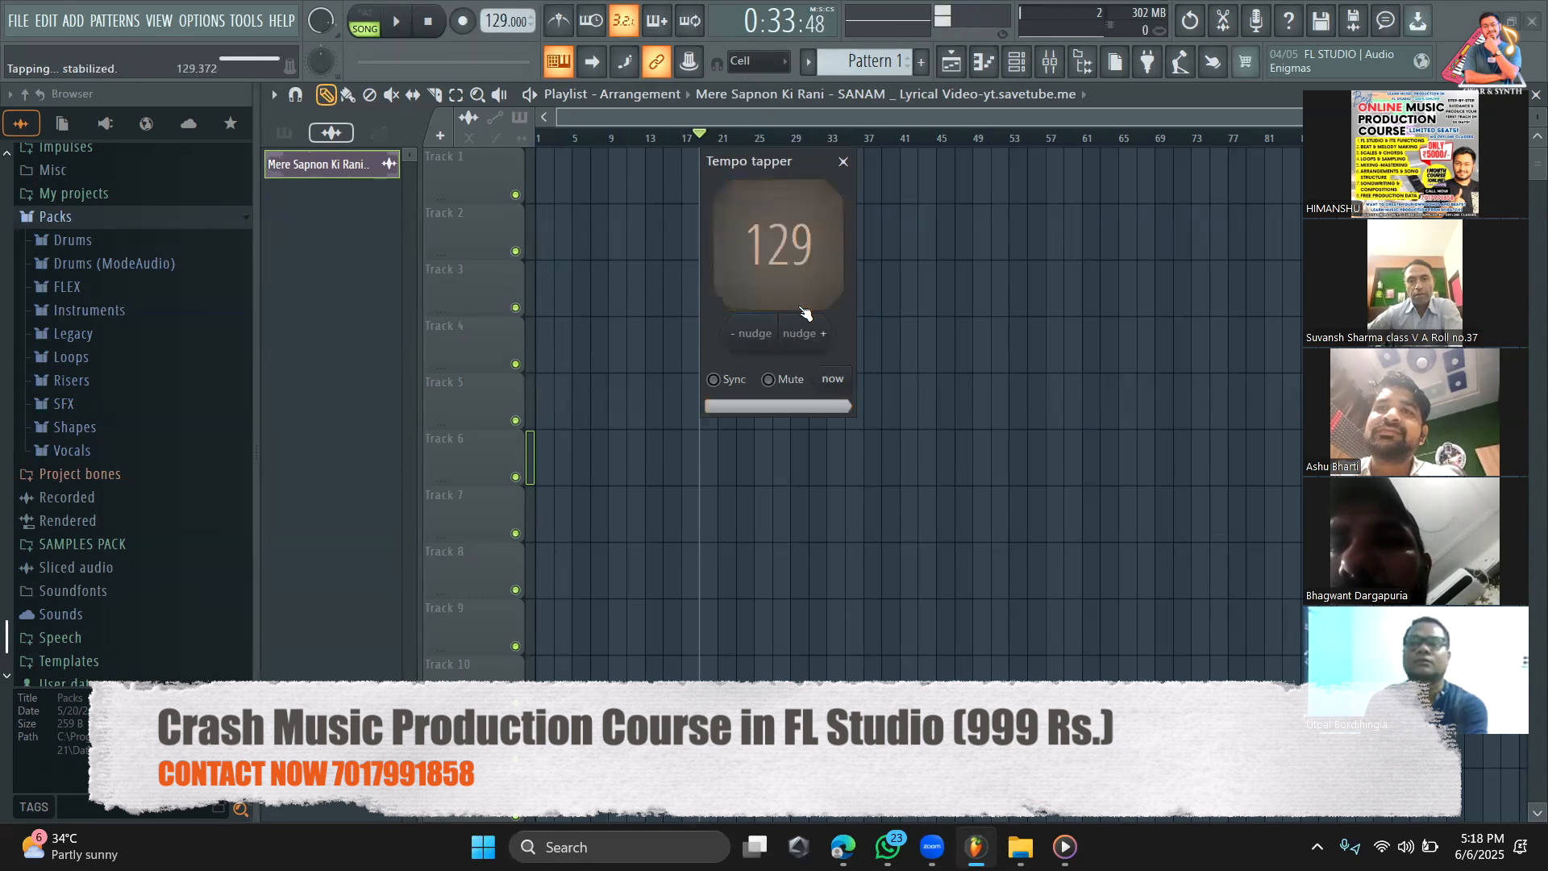
# Step: Close the Tempo tapper and Media Player, and set the project tempo to 130
pyautogui.click(844, 162)
pyautogui.click(1065, 846)
pyautogui.click(878, 287)
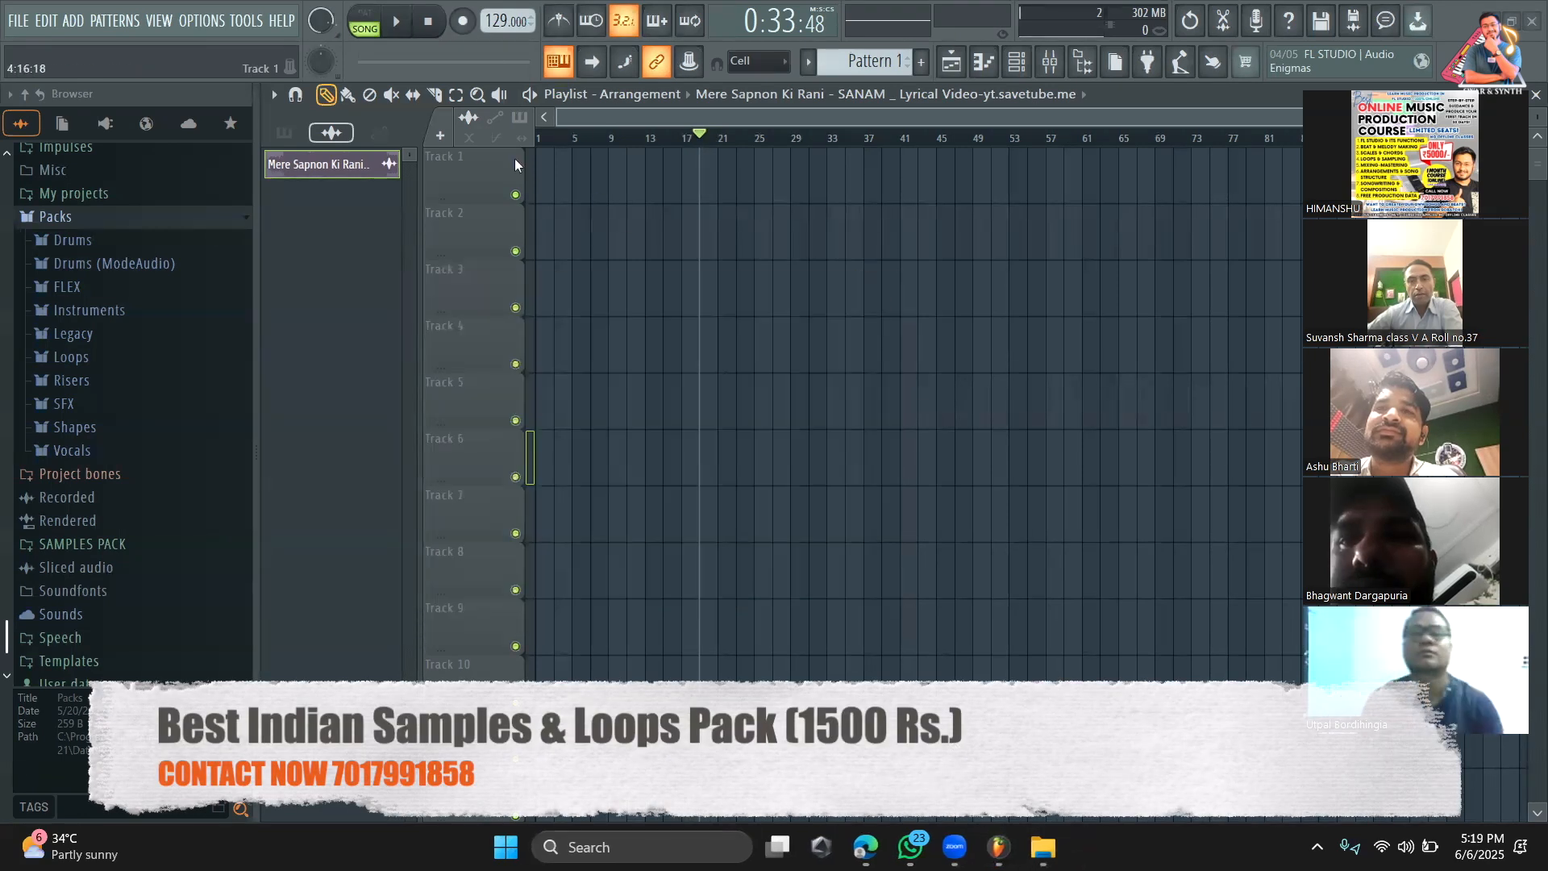
pyautogui.scroll(1, 495, 22)
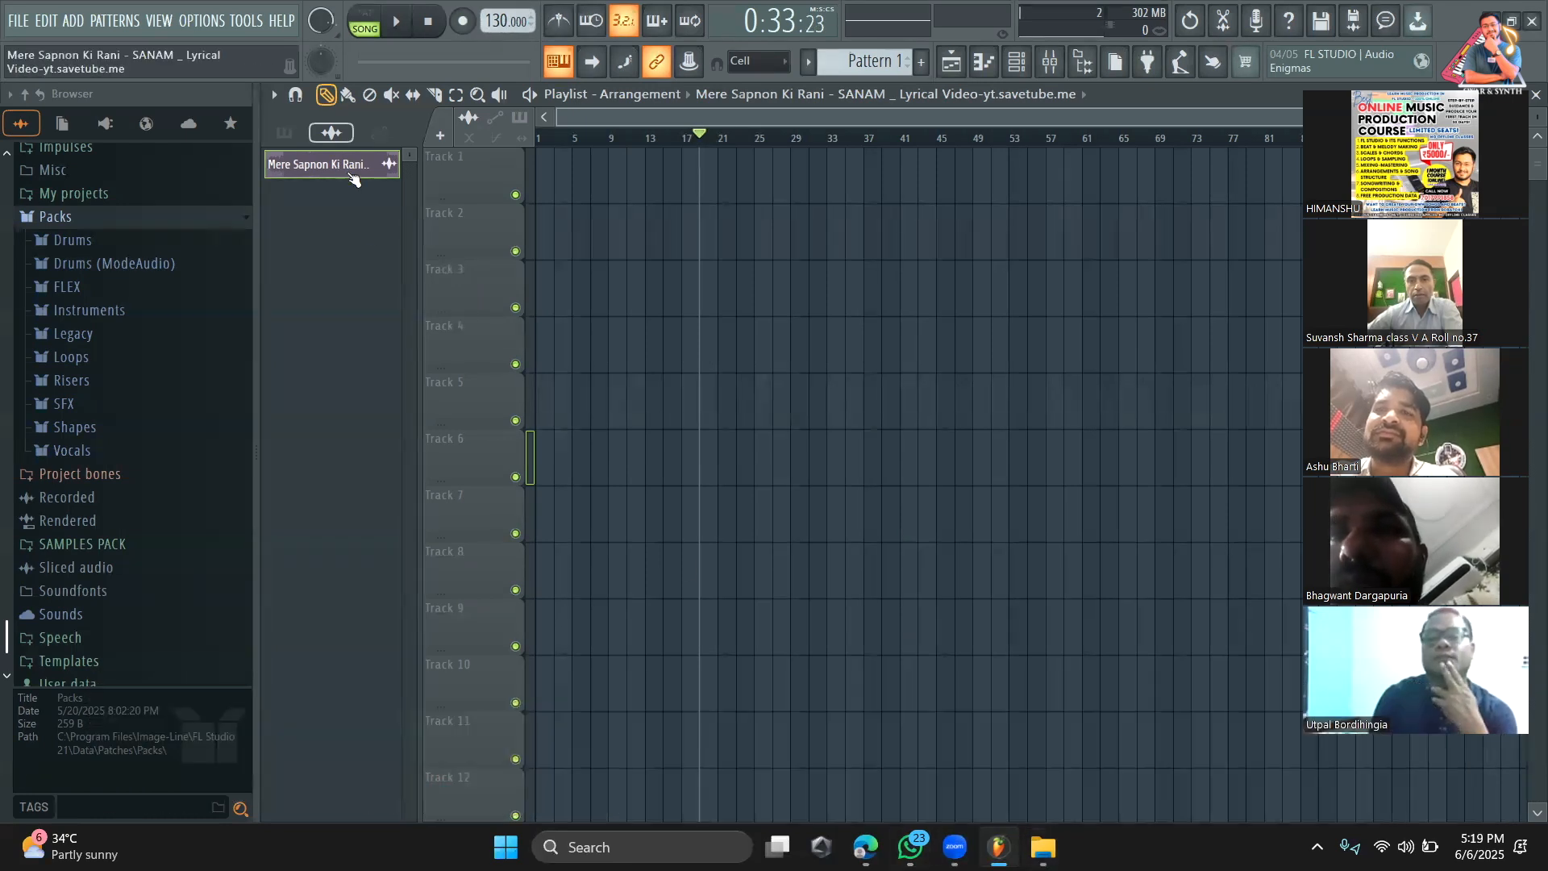
# Step: Place the Mere Sapnon Ki Rani clip at the start of Track 1 and trim its end to about bar 55
pyautogui.moveTo(322, 164); pyautogui.dragTo(657, 190)
pyautogui.moveTo(770, 175); pyautogui.dragTo(649, 176)
pyautogui.moveTo(1229, 118); pyautogui.dragTo(1534, 118)
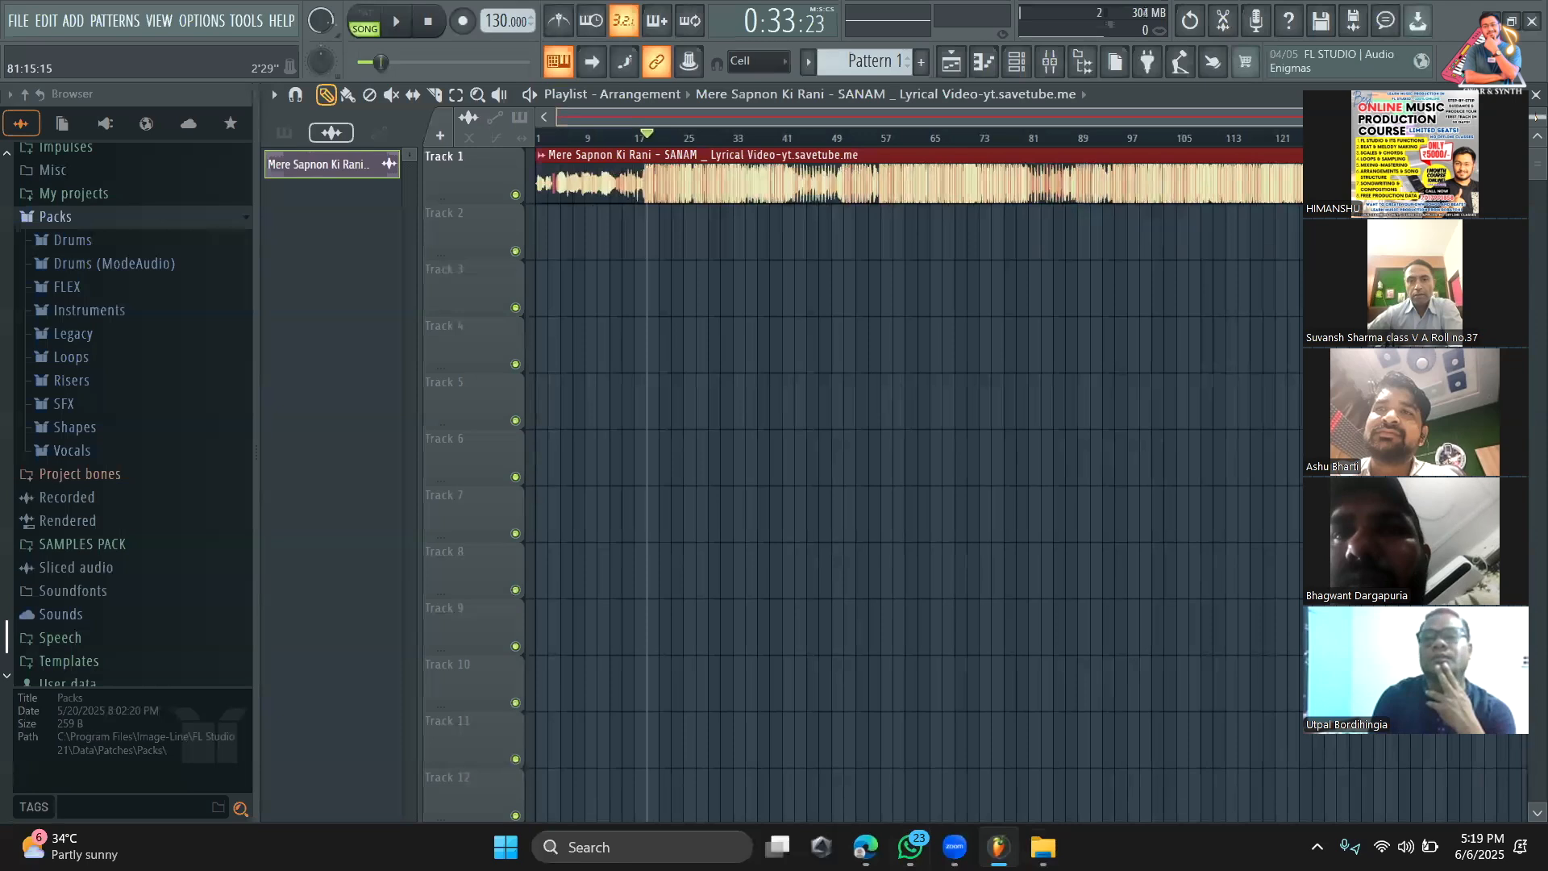
pyautogui.moveTo(1385, 159); pyautogui.dragTo(876, 228)
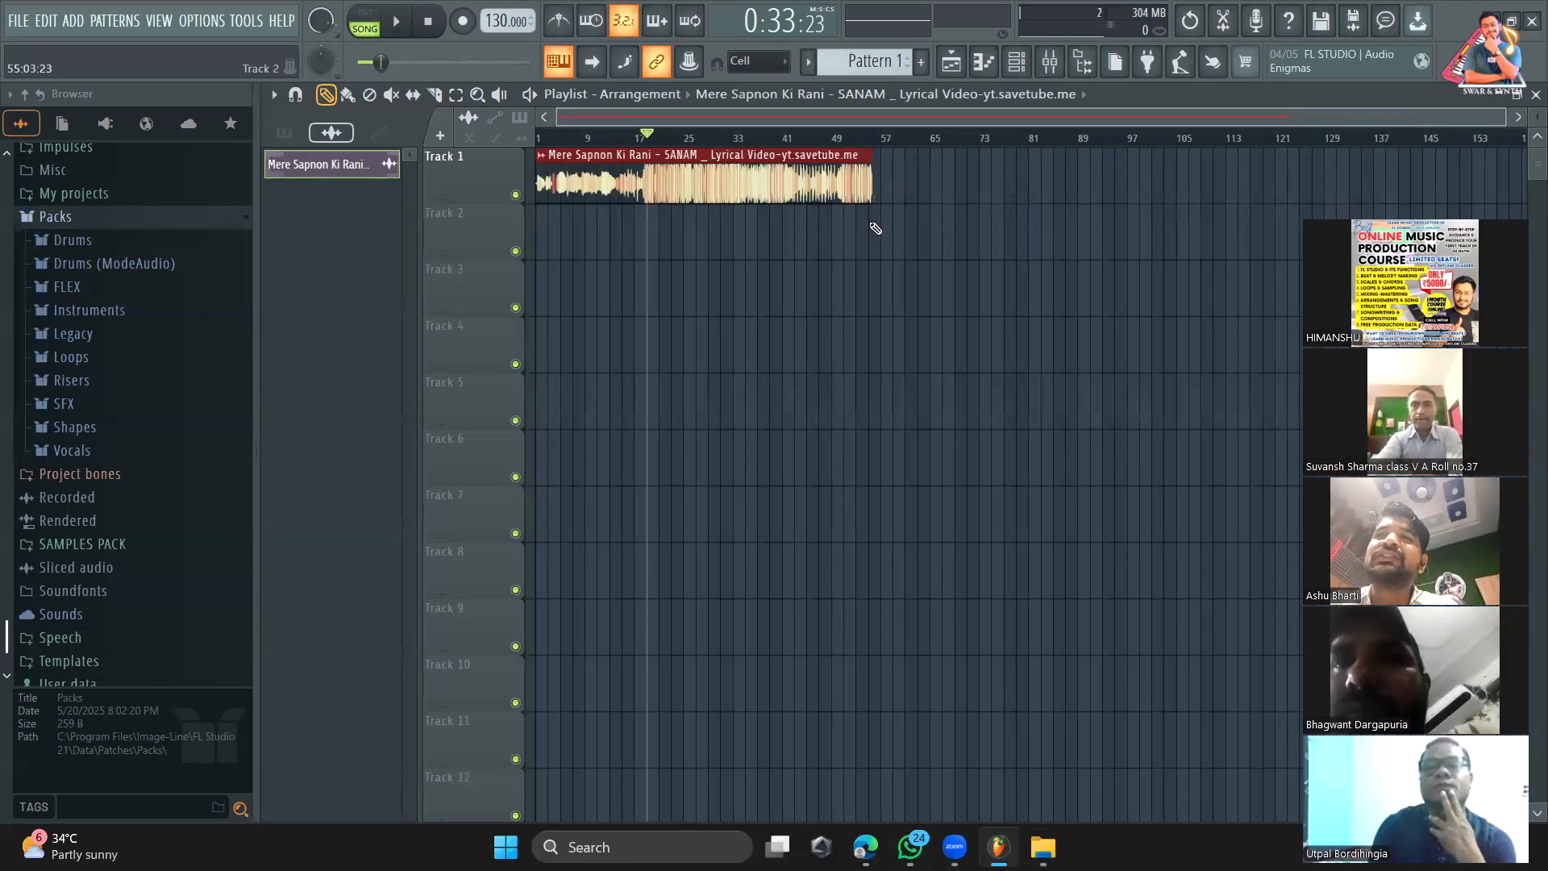
# Step: Play the trimmed song clip from around bars 34, 25 and 40 and pause playback
pyautogui.click(745, 135)
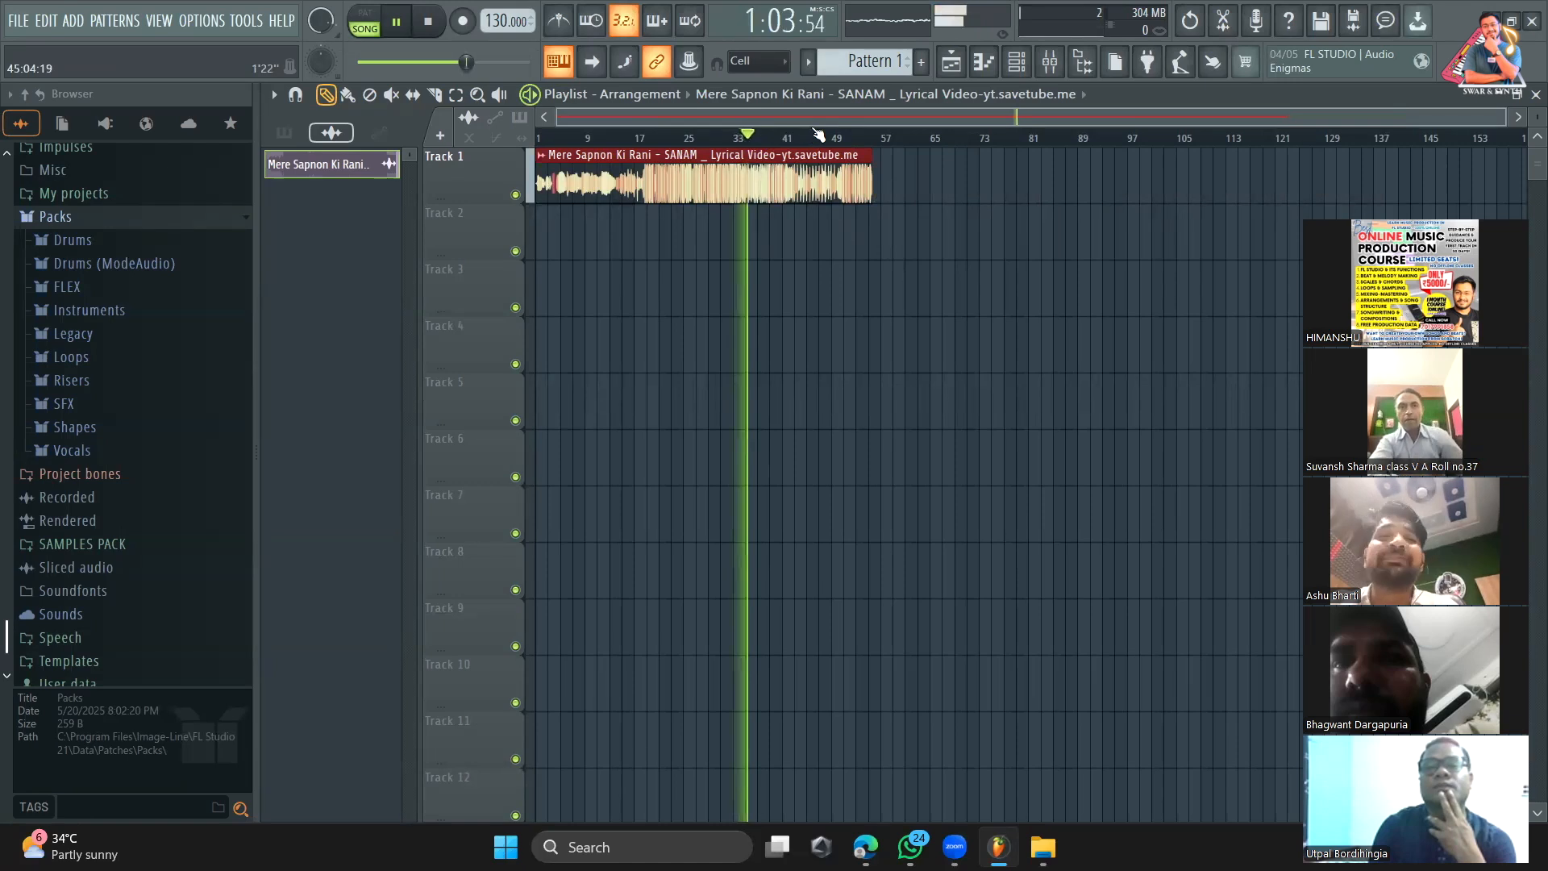
pyautogui.press('space')
pyautogui.click(683, 138)
pyautogui.press('space')
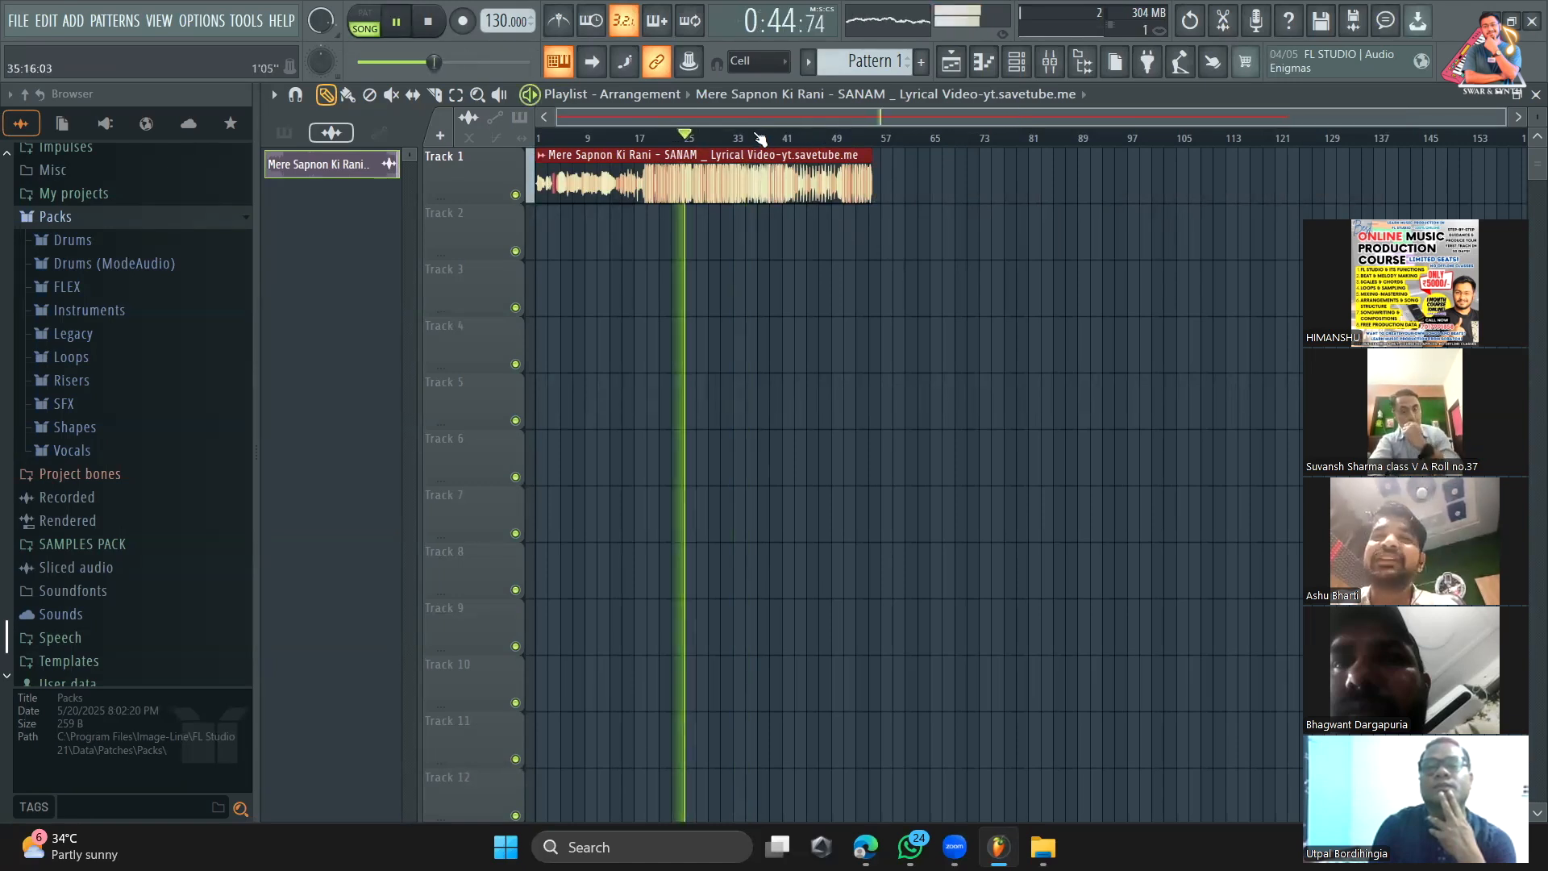
pyautogui.click(779, 137)
pyautogui.press('space')
pyautogui.click(539, 155)
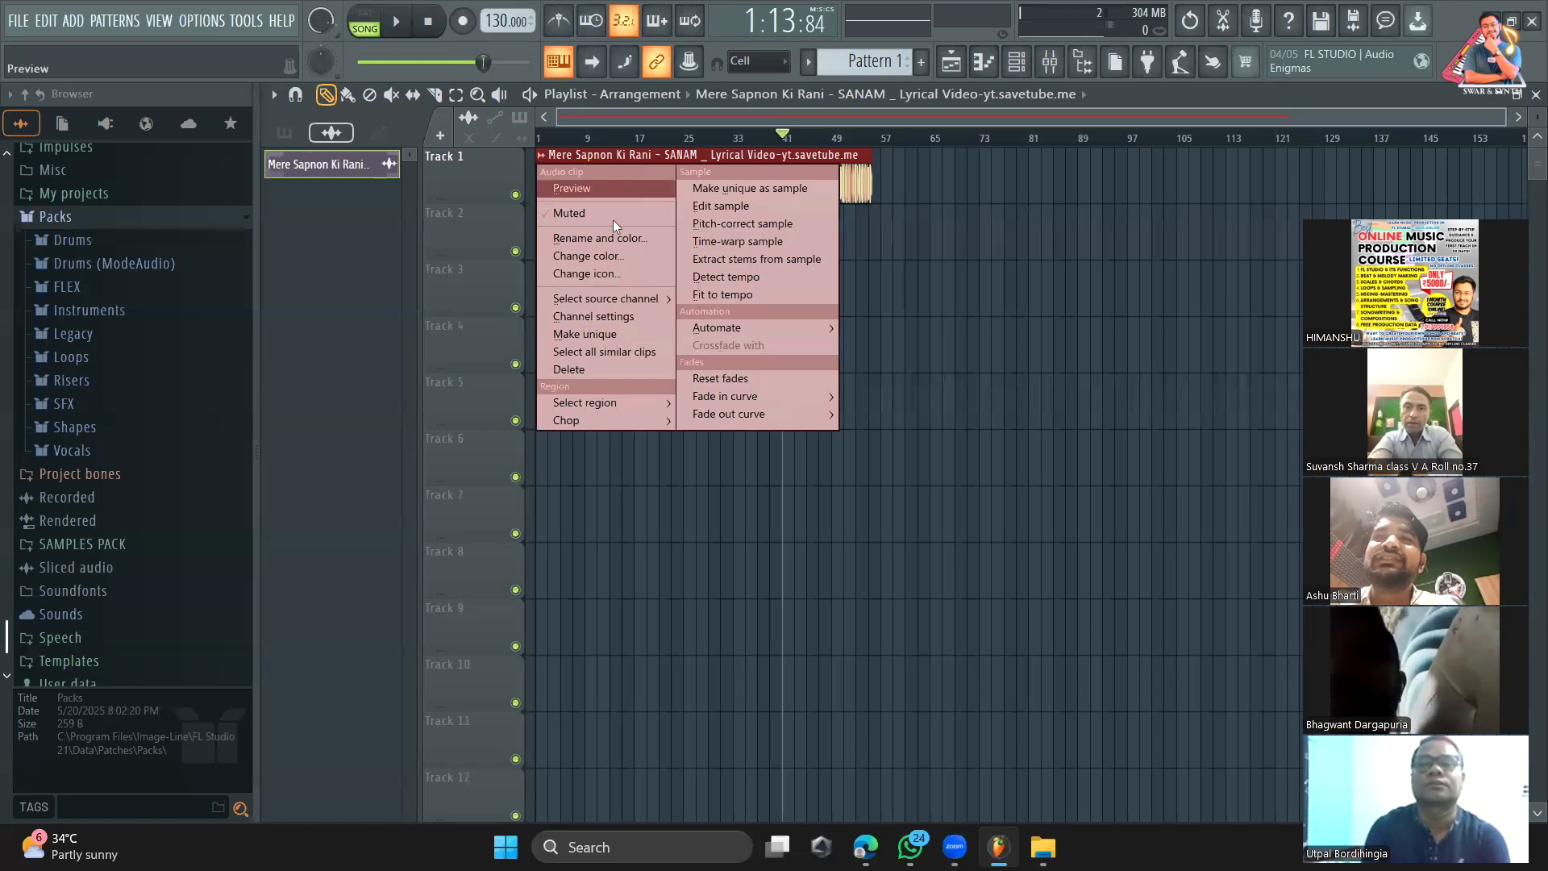
pyautogui.click(699, 259)
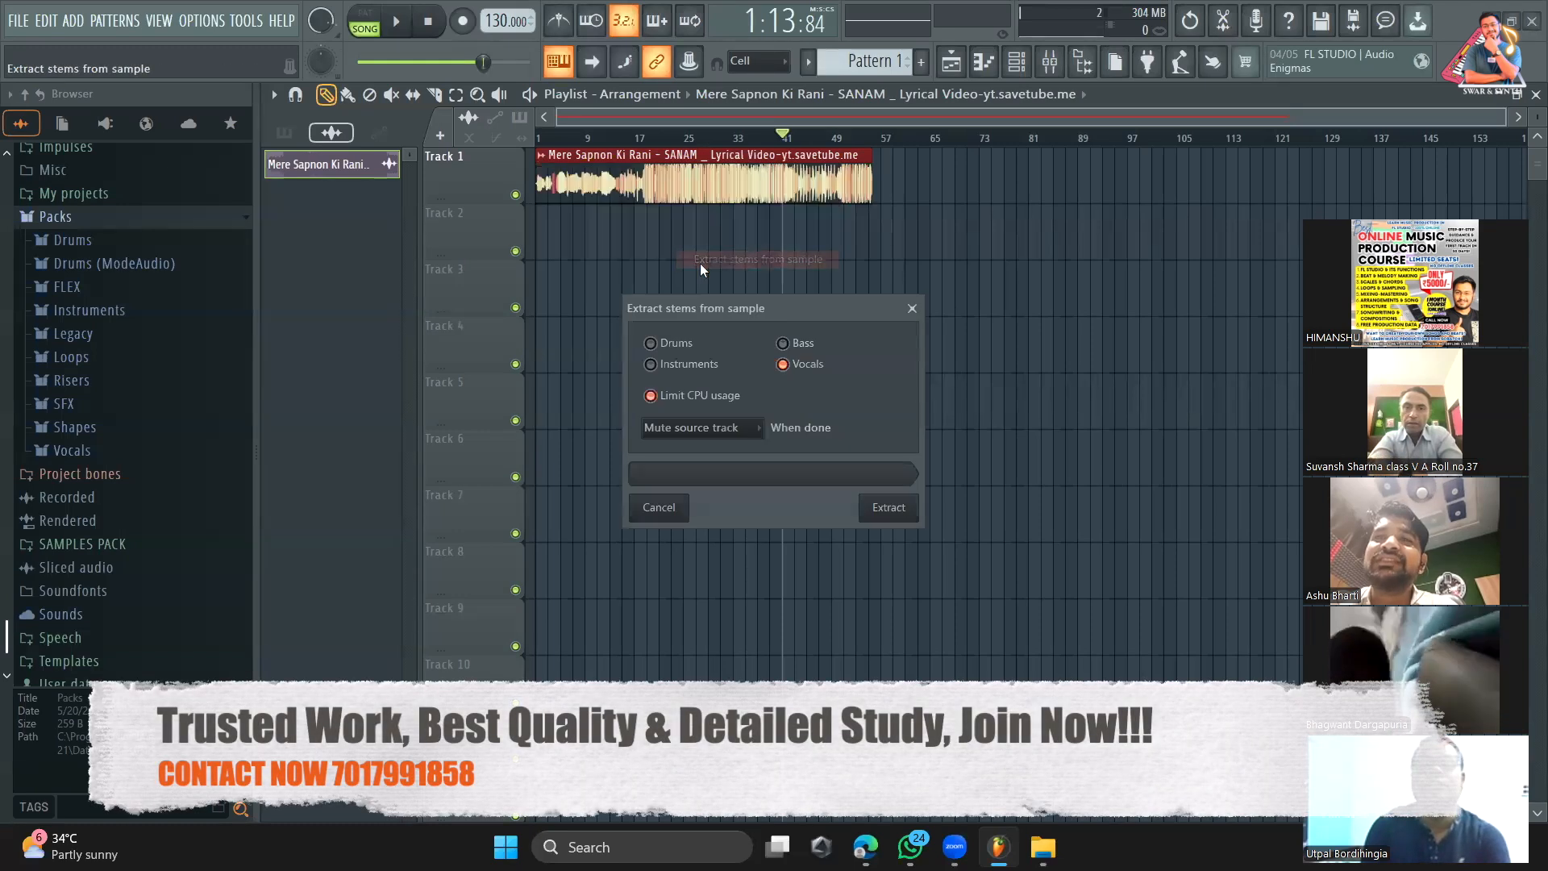
pyautogui.click(913, 309)
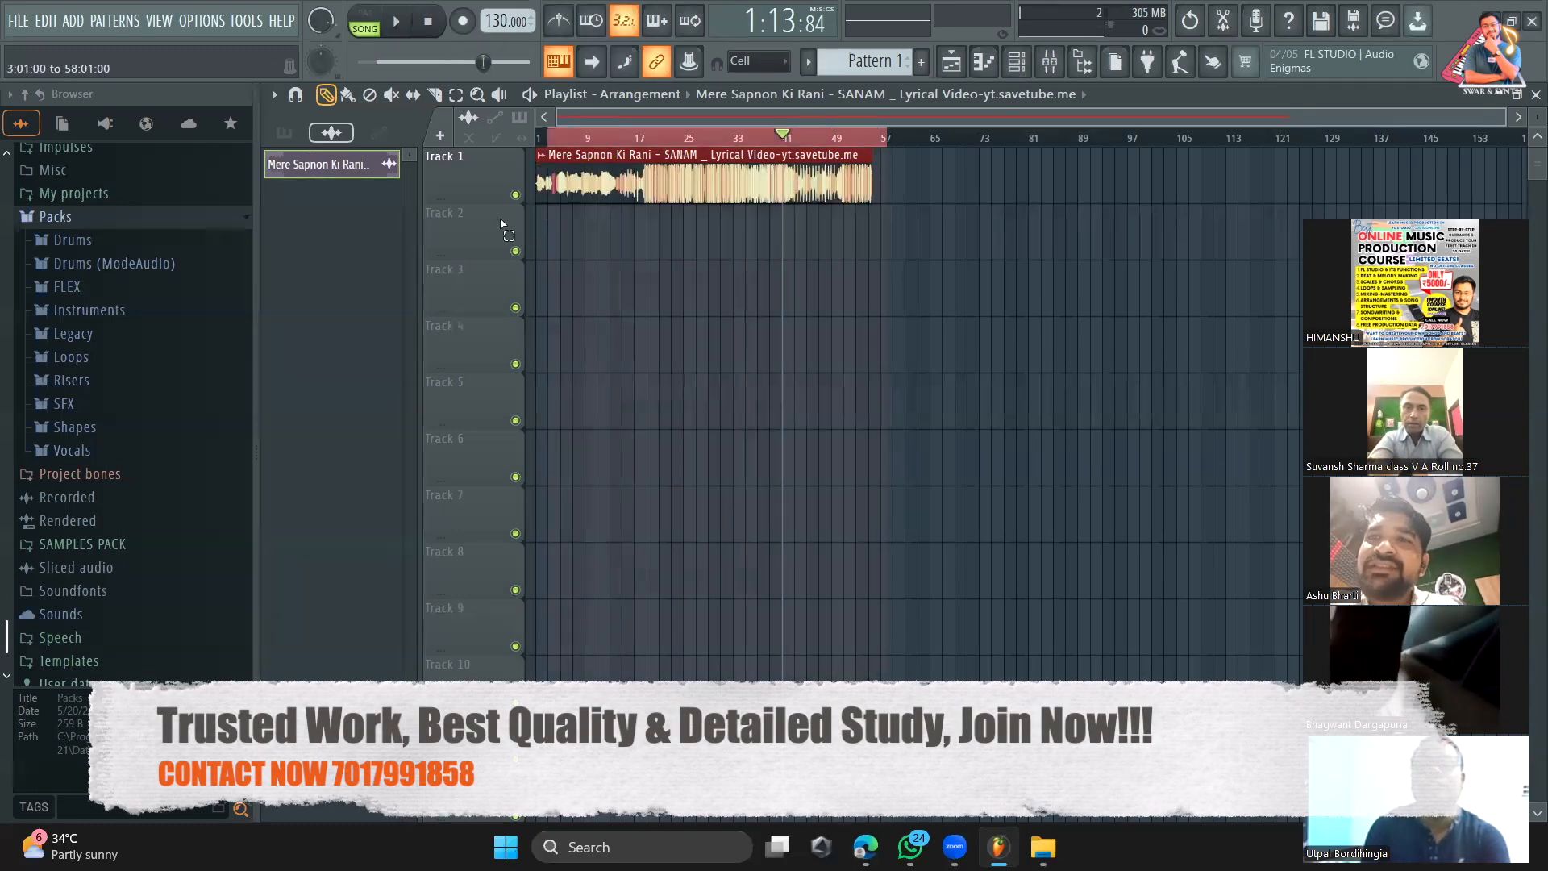
# Step: Select bars 1 to 57 in the playlist and consolidate Track 1 over the time selection
pyautogui.rightClick(487, 159)
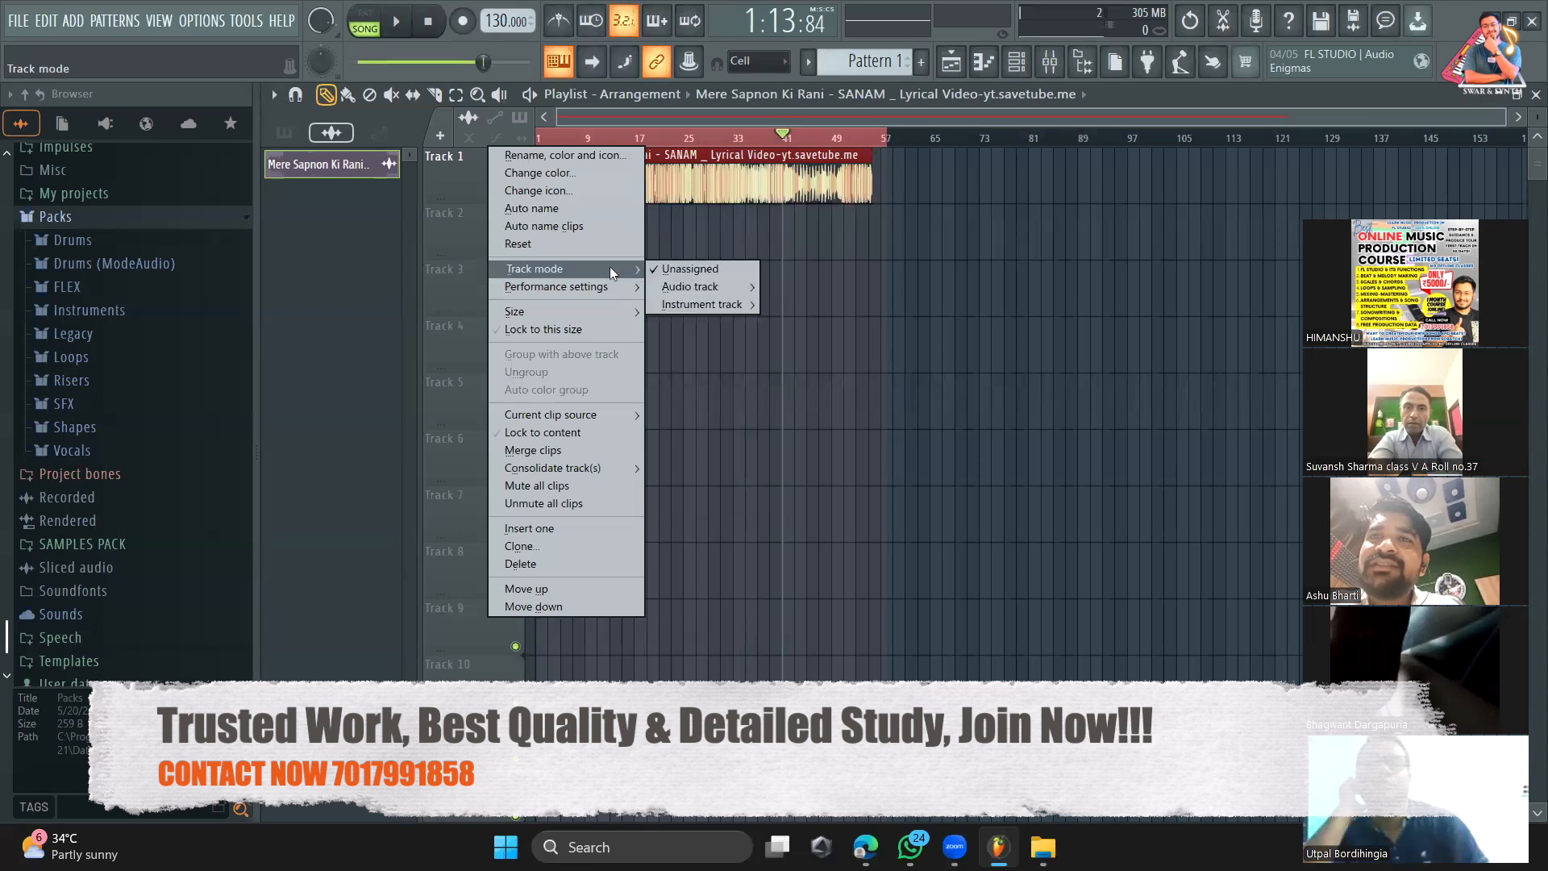
pyautogui.moveTo(631, 464)
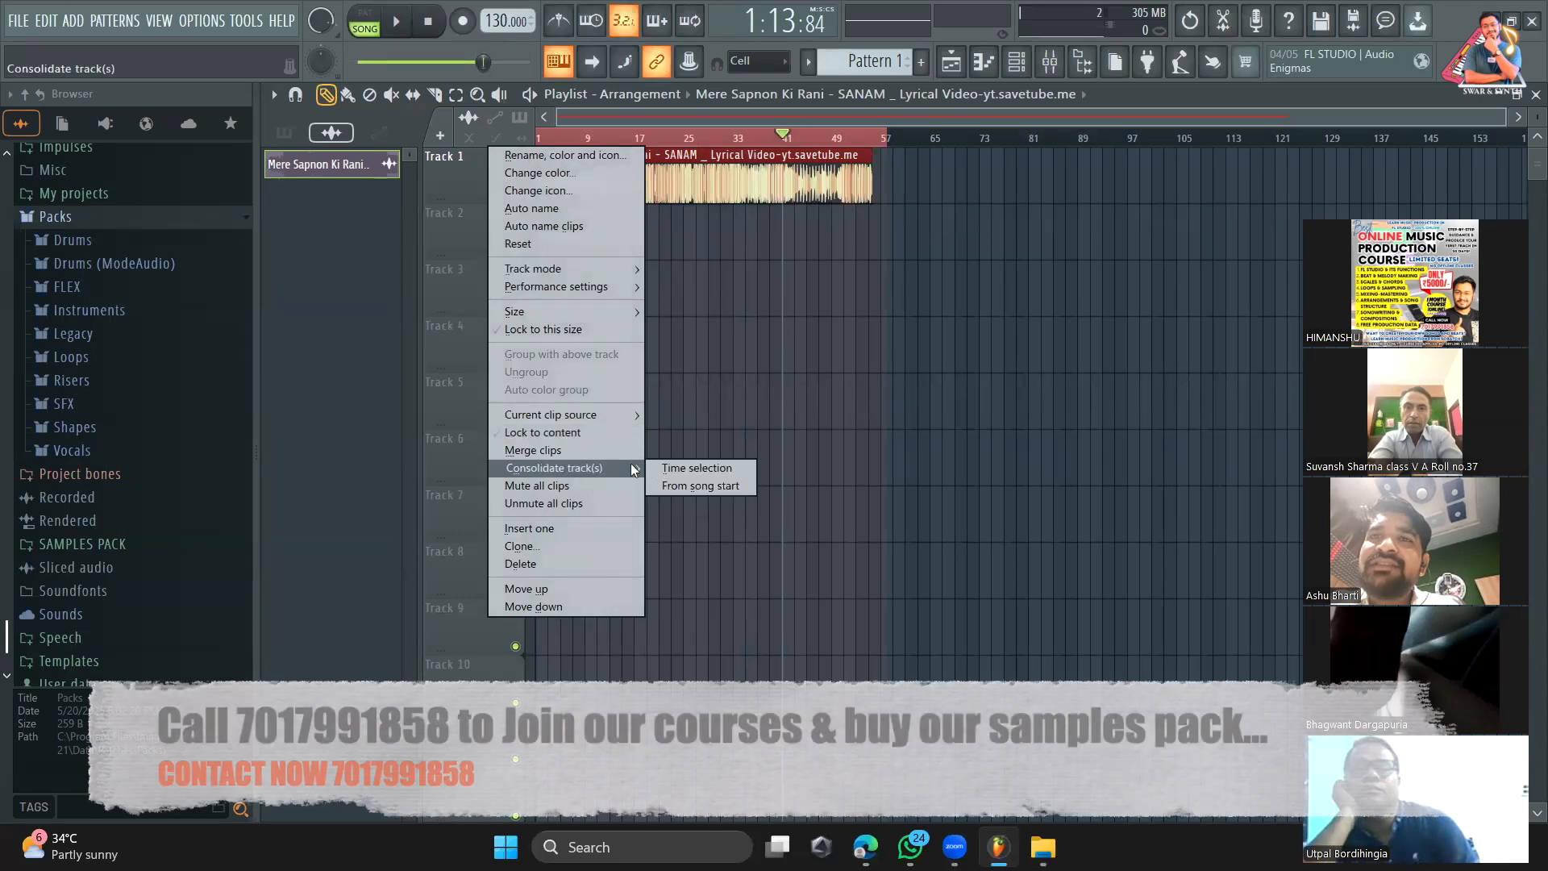
pyautogui.click(692, 468)
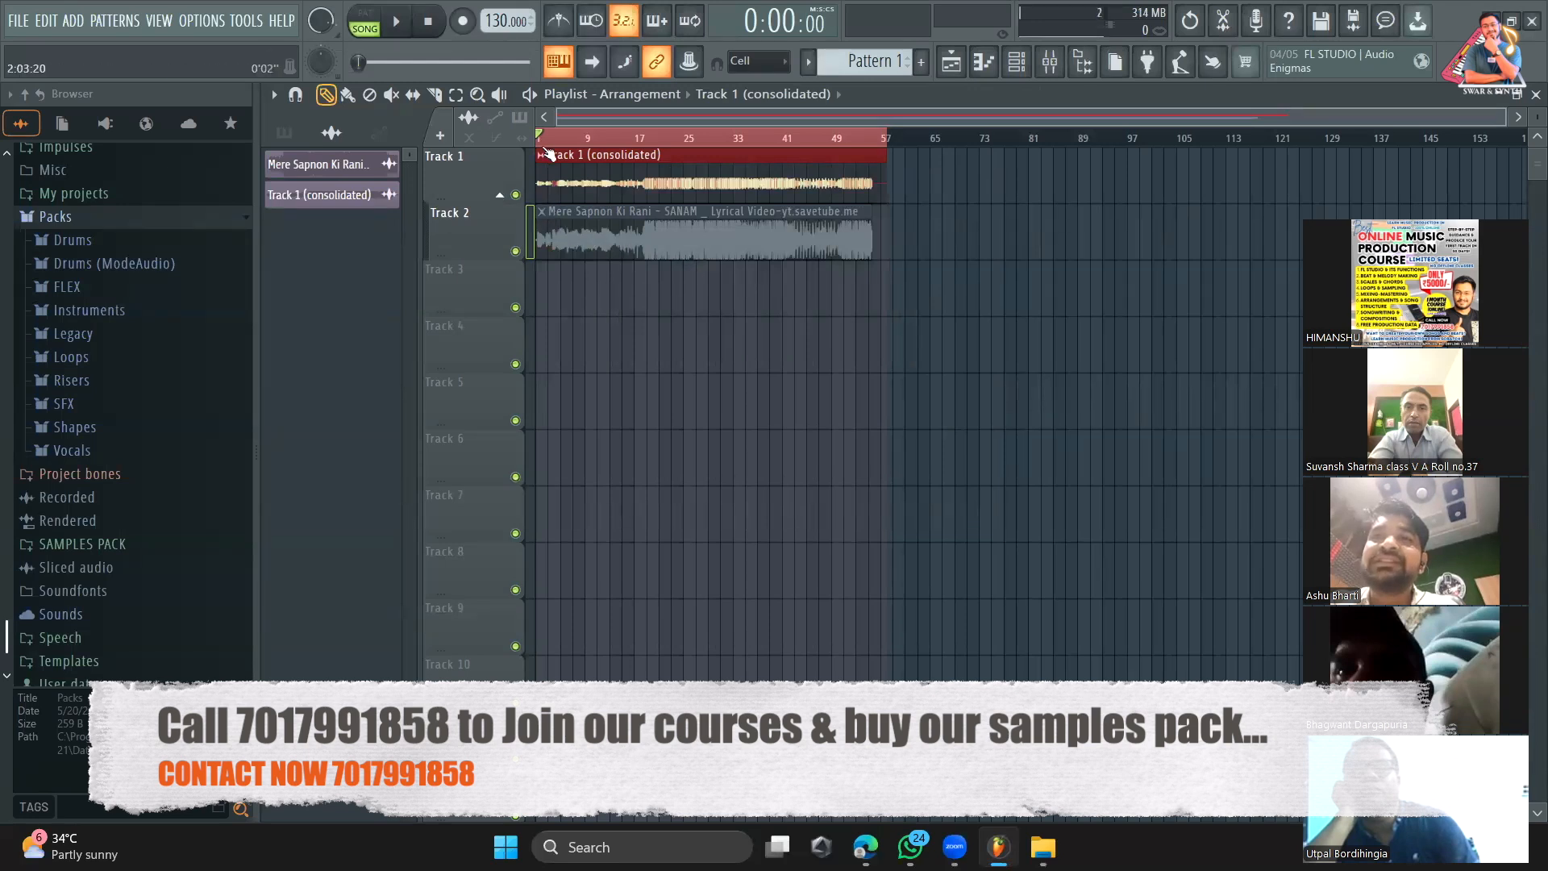
# Step: Normalize the consolidated Track 1 clip in its channel settings and place the playhead at bar 33
pyautogui.moveTo(580, 157); pyautogui.dragTo(587, 155)
pyautogui.doubleClick(659, 179)
pyautogui.moveTo(711, 175); pyautogui.dragTo(687, 196)
pyautogui.doubleClick(687, 194)
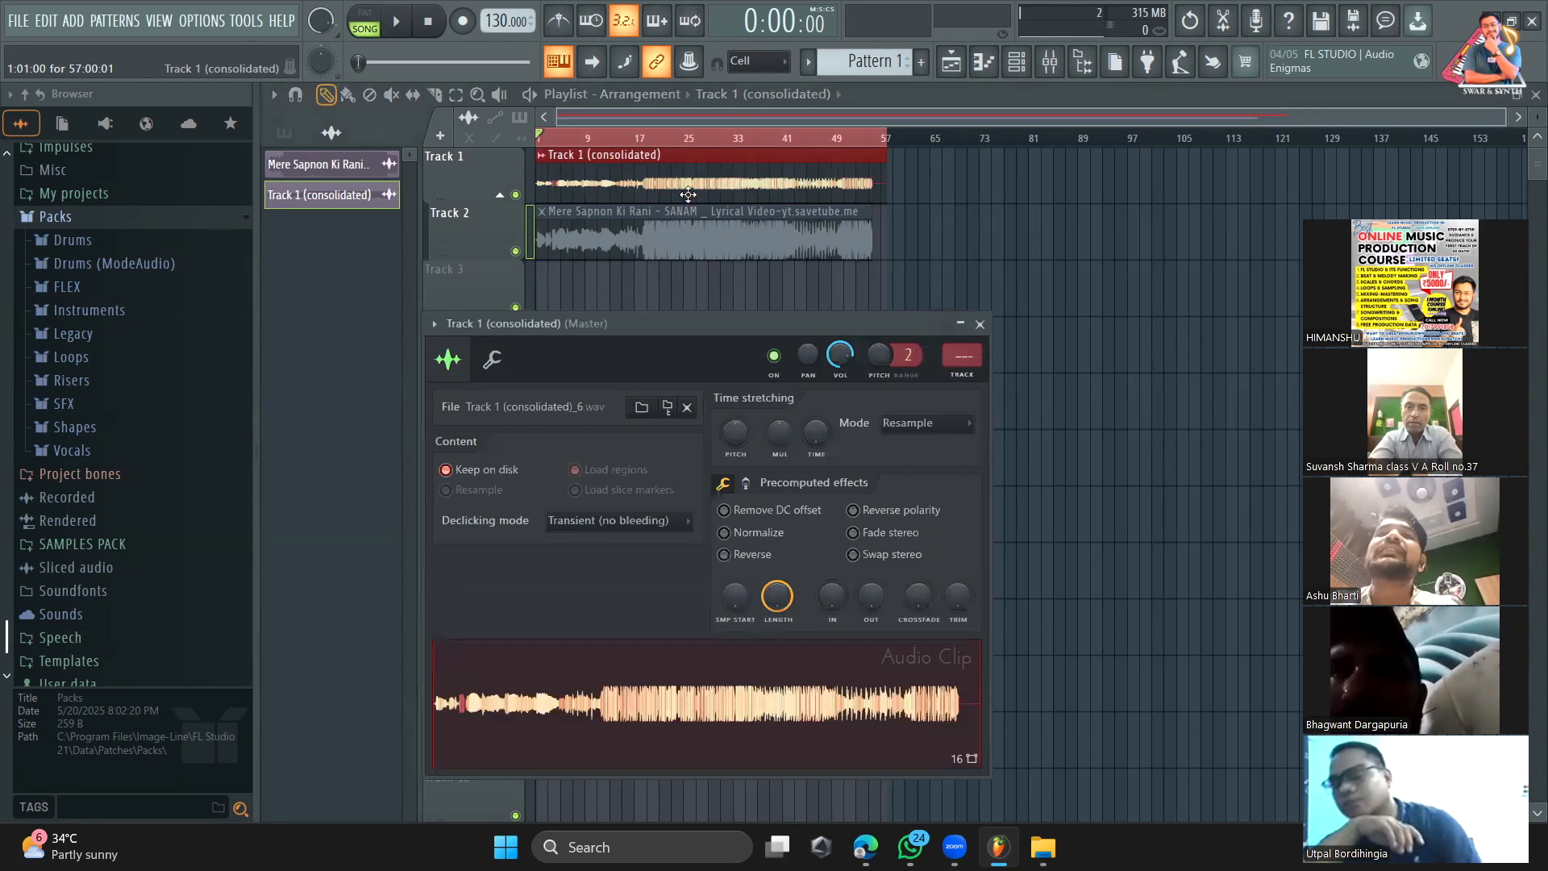
pyautogui.click(760, 534)
pyautogui.click(734, 137)
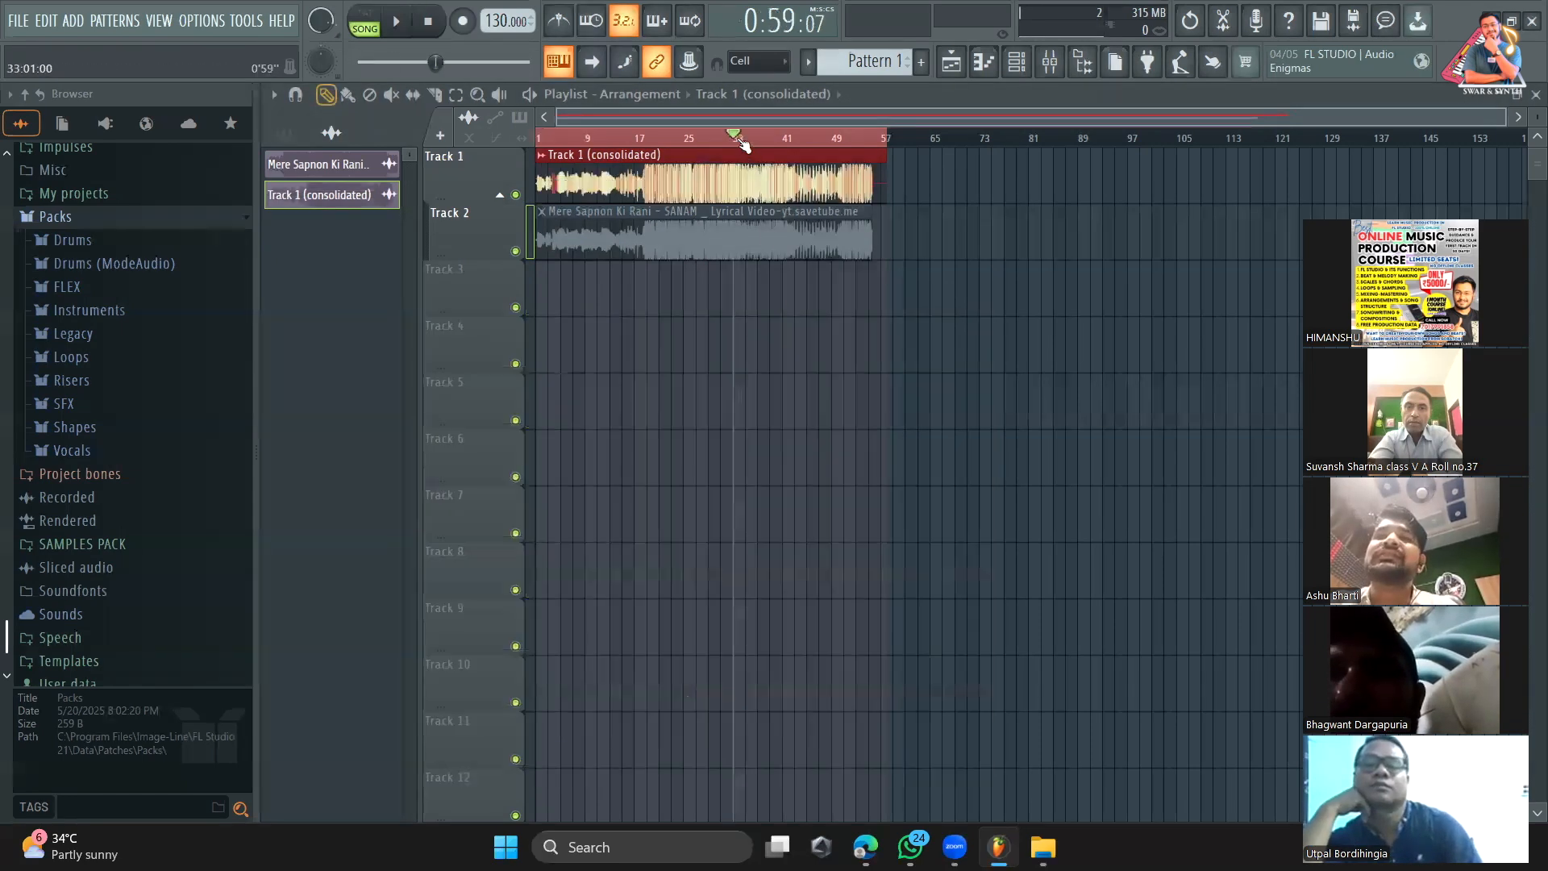
# Step: Extract only the vocals stem from the consolidated clip, with Limit CPU usage on and the source track muted when done
pyautogui.click(541, 156)
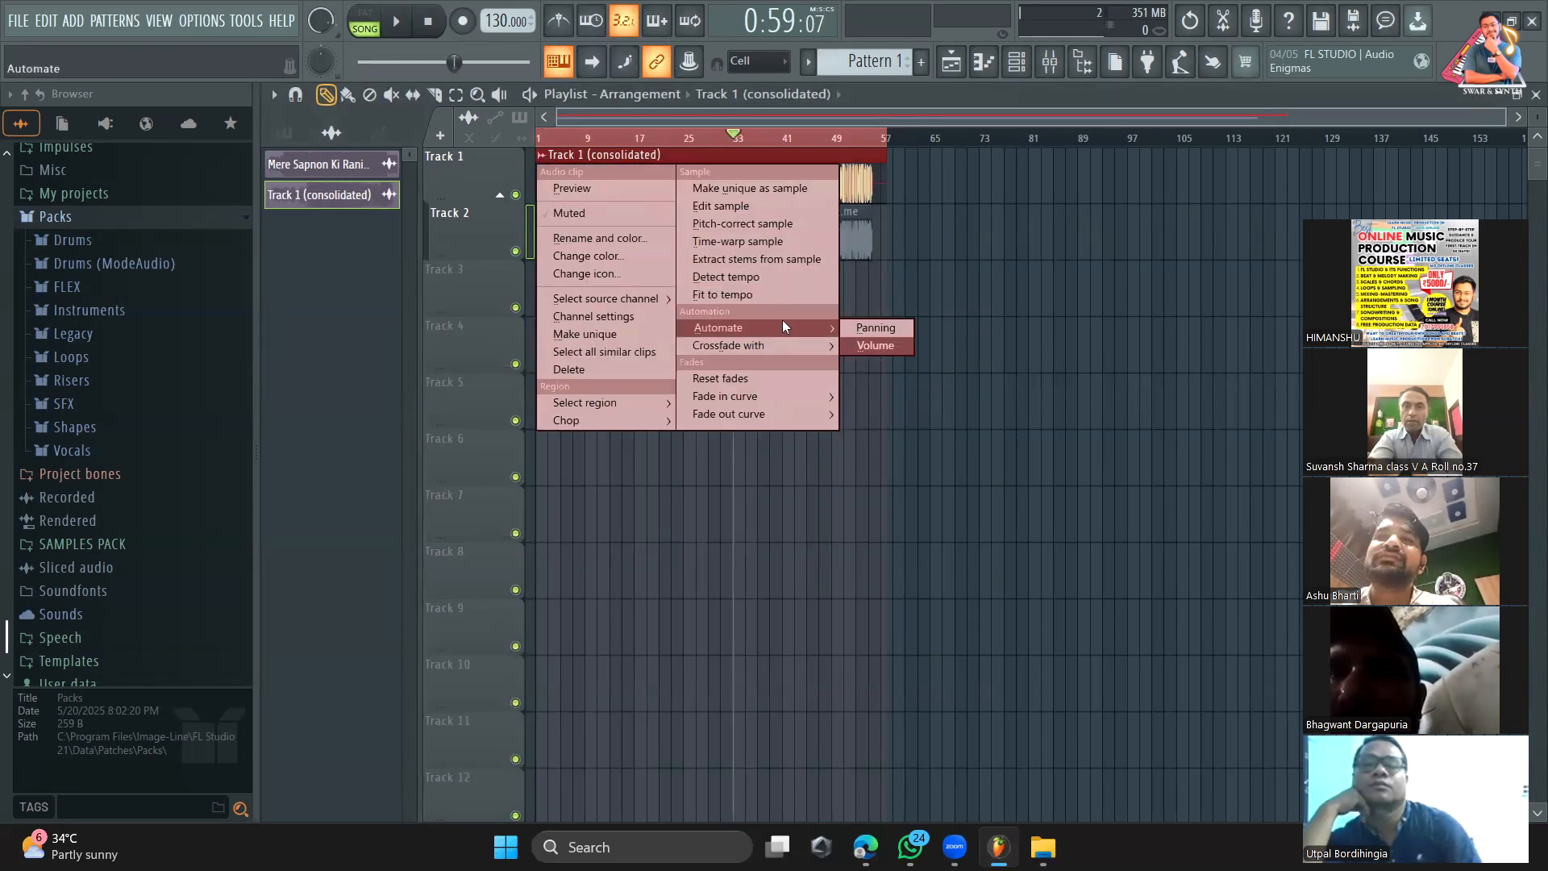
pyautogui.click(777, 263)
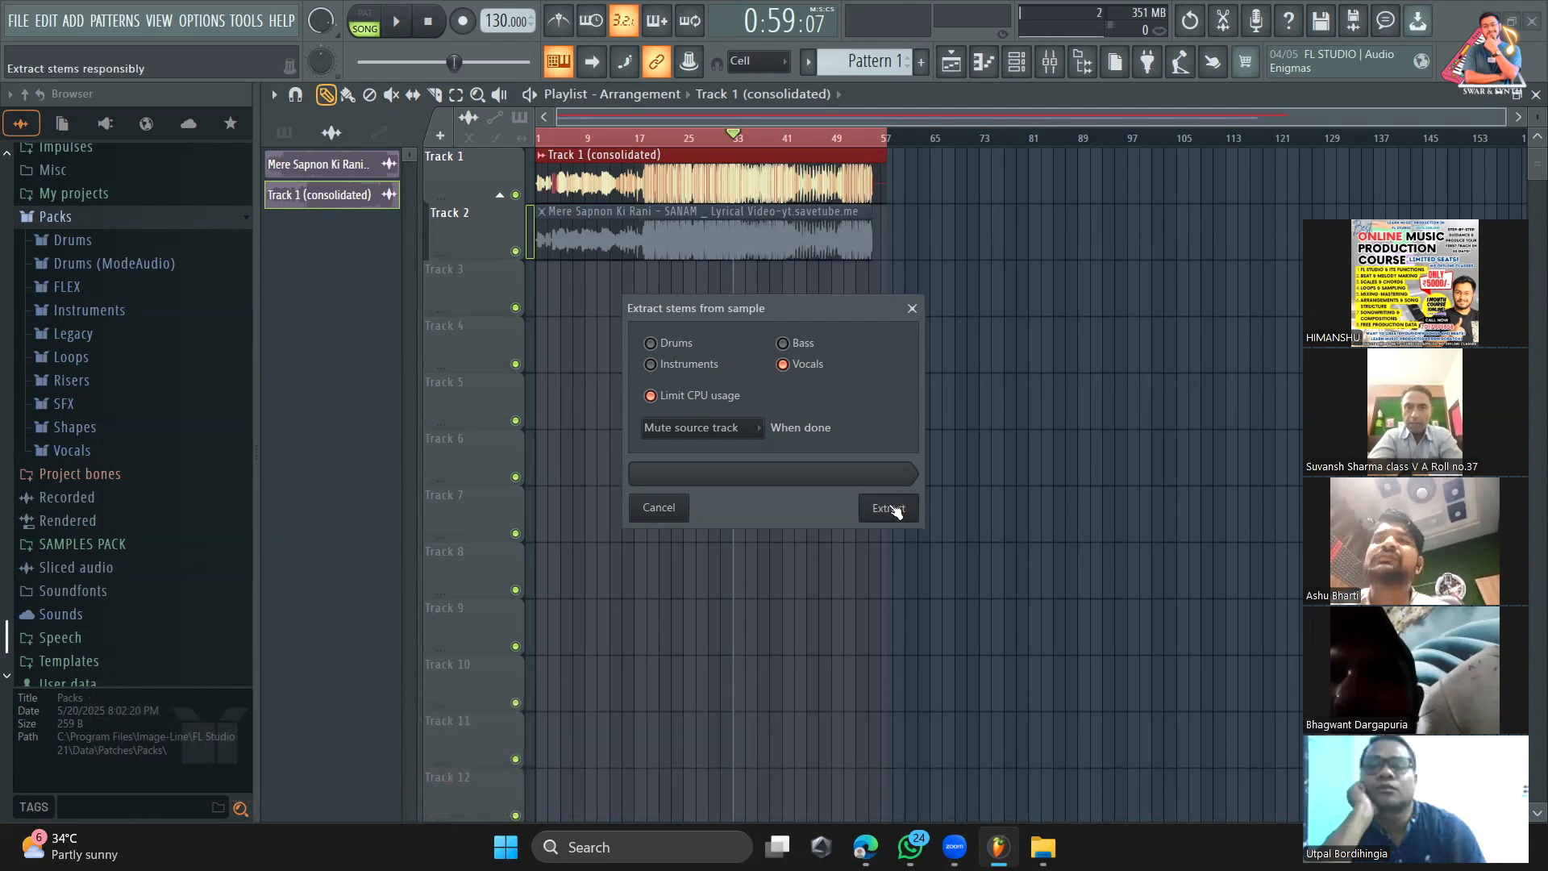
pyautogui.click(892, 507)
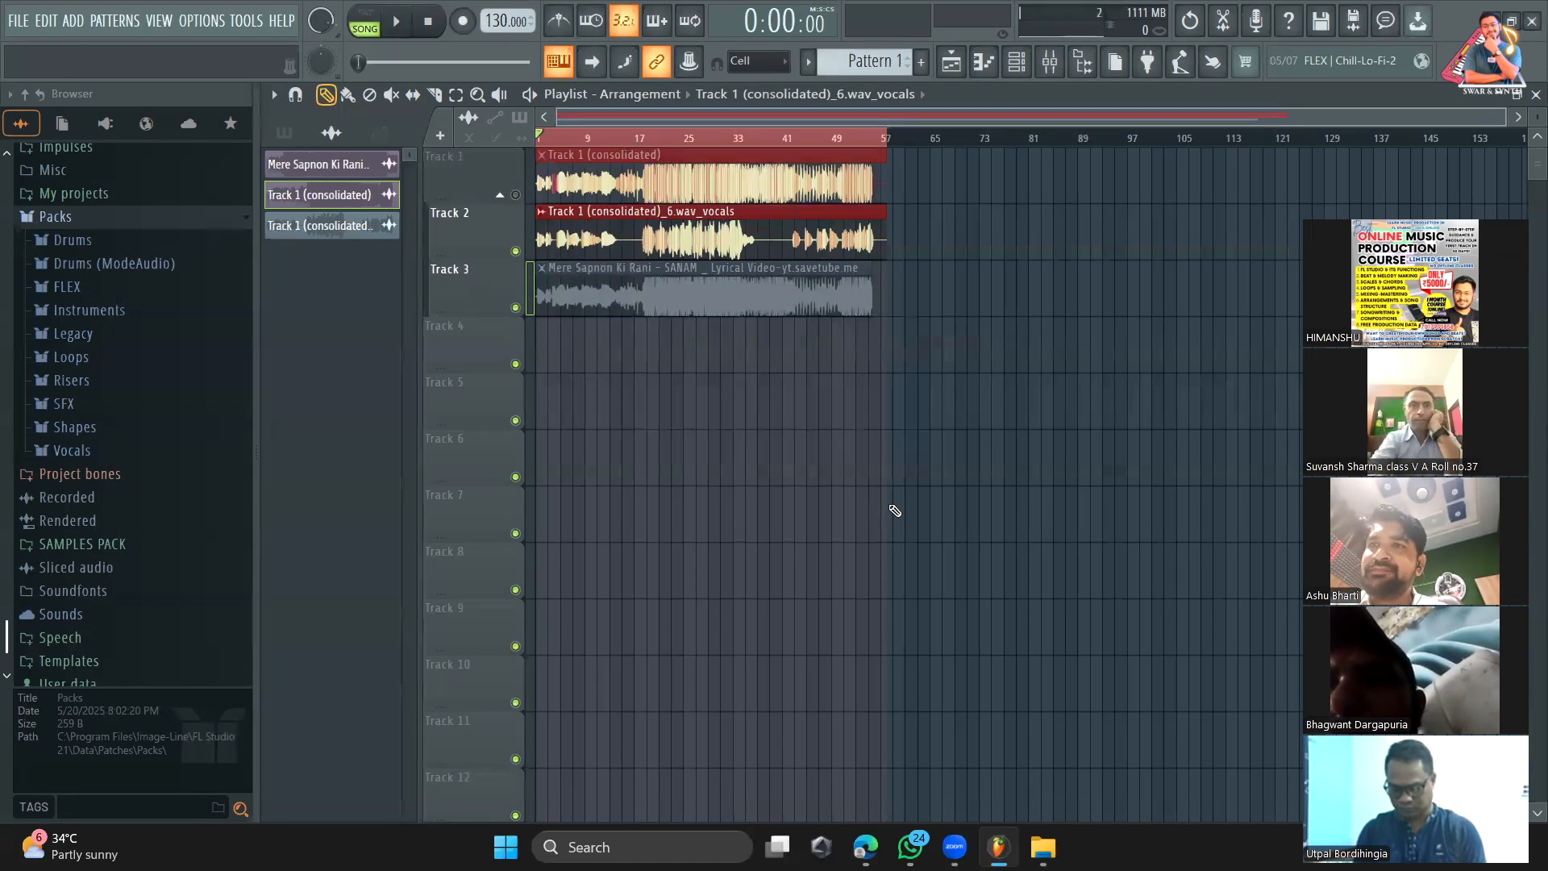
# Step: Play the extracted vocals clip from about bar 19 and lower its channel volume to 50%
pyautogui.click(646, 138)
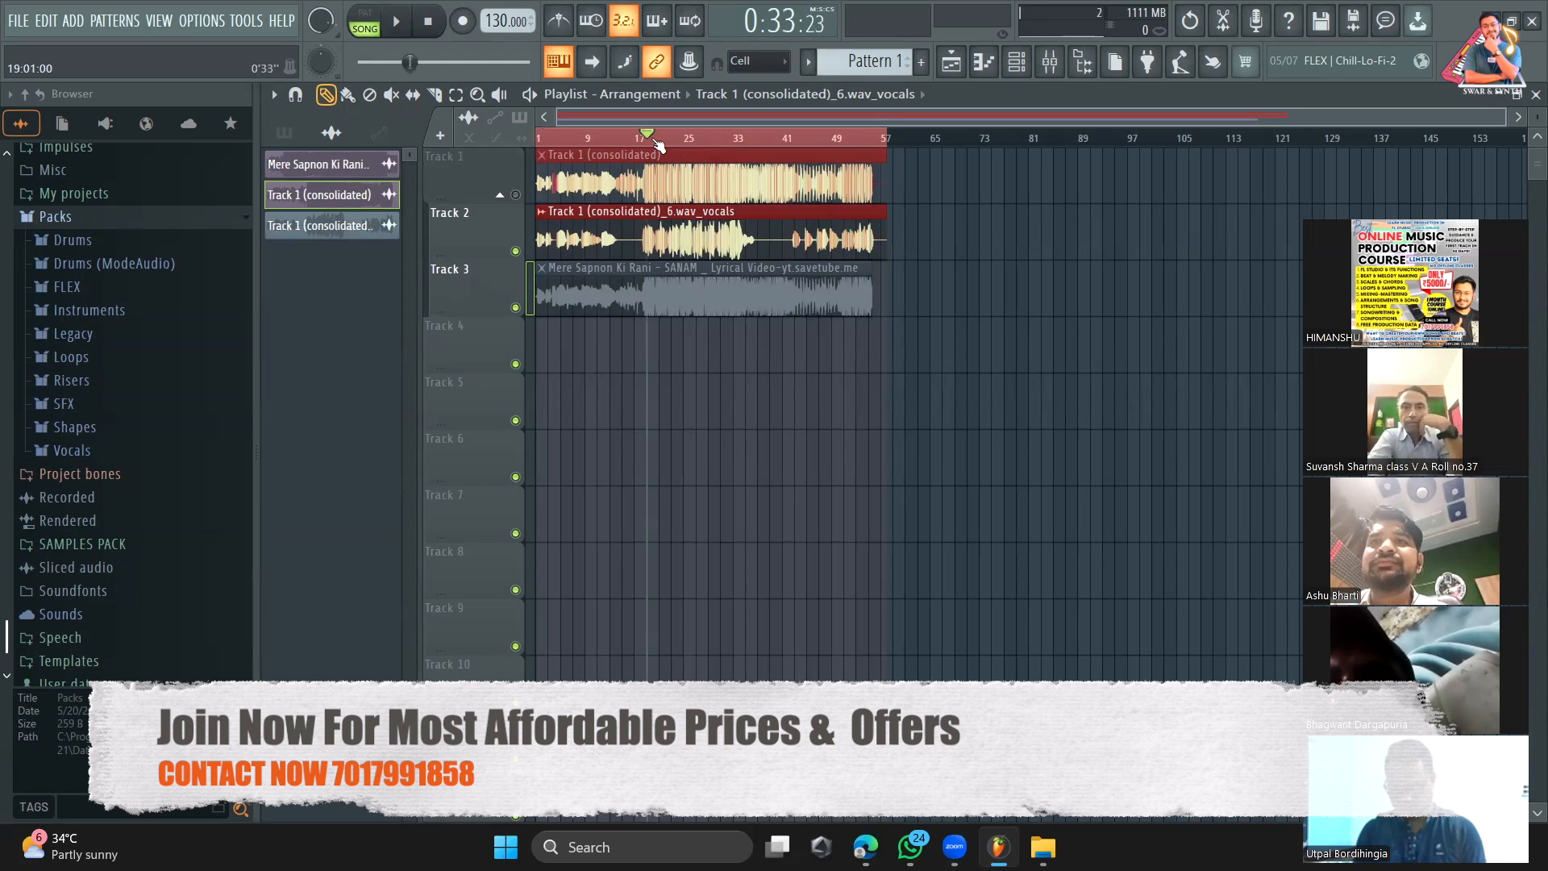
pyautogui.press('space')
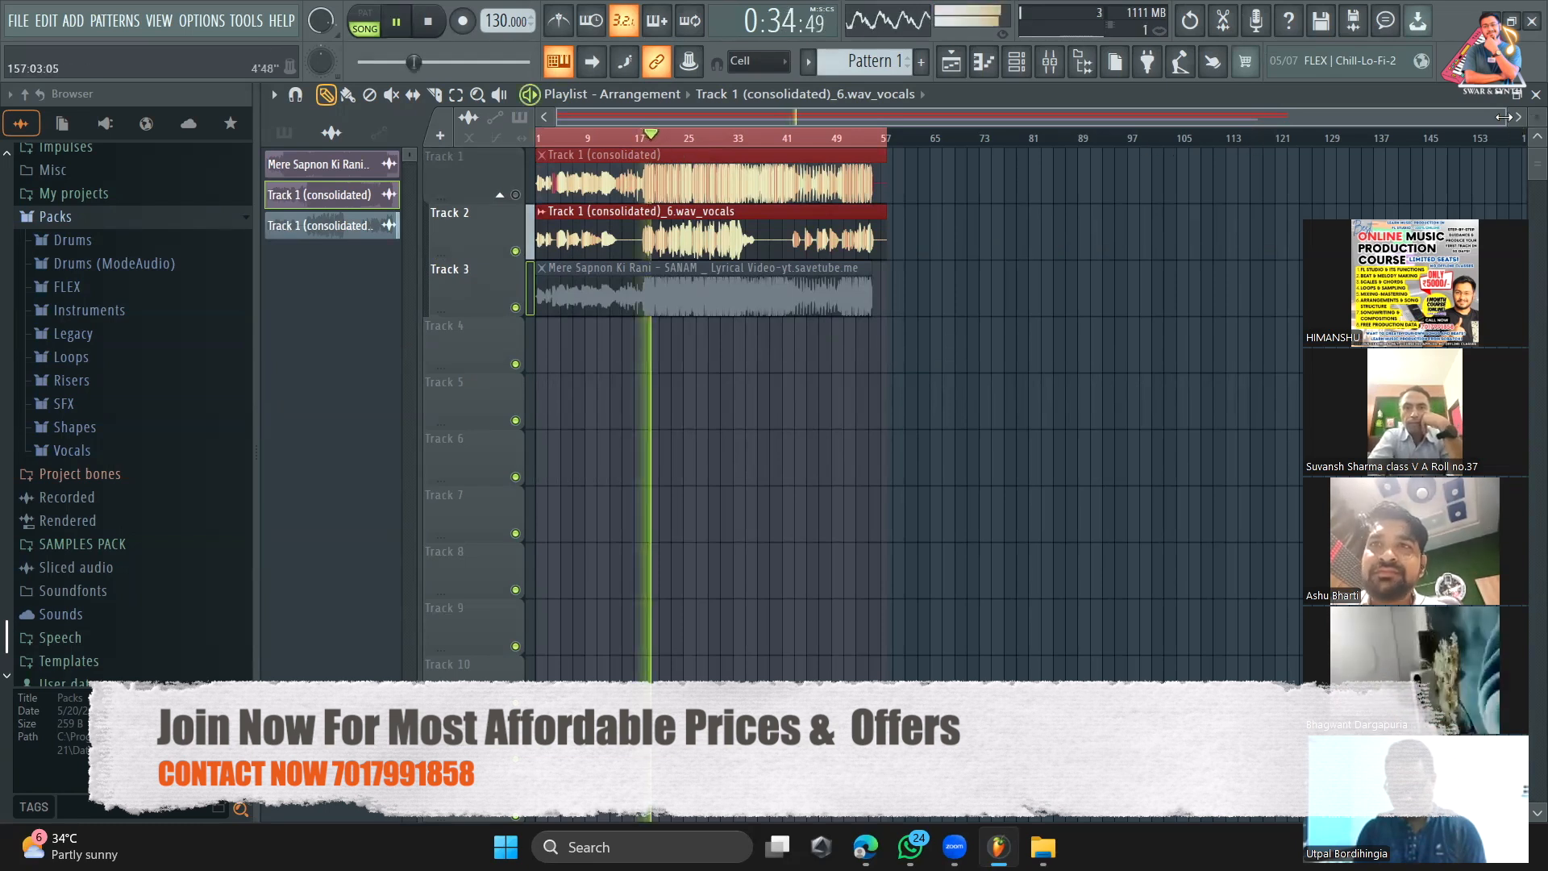
pyautogui.scroll(3, 1119, 154)
pyautogui.doubleClick(1040, 234)
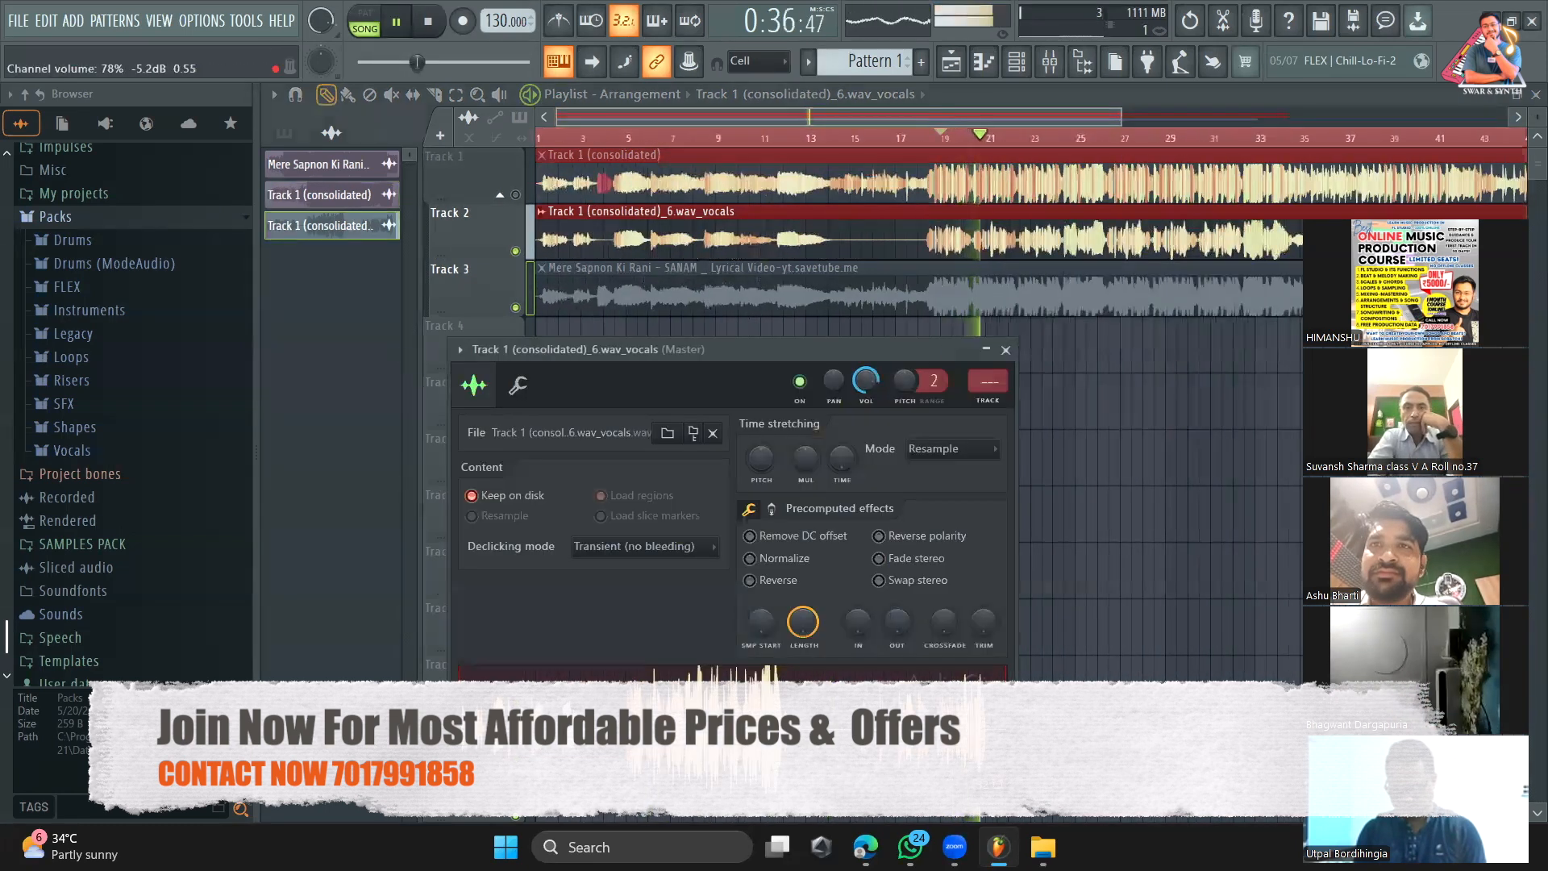
pyautogui.moveTo(864, 381); pyautogui.dragTo(864, 408)
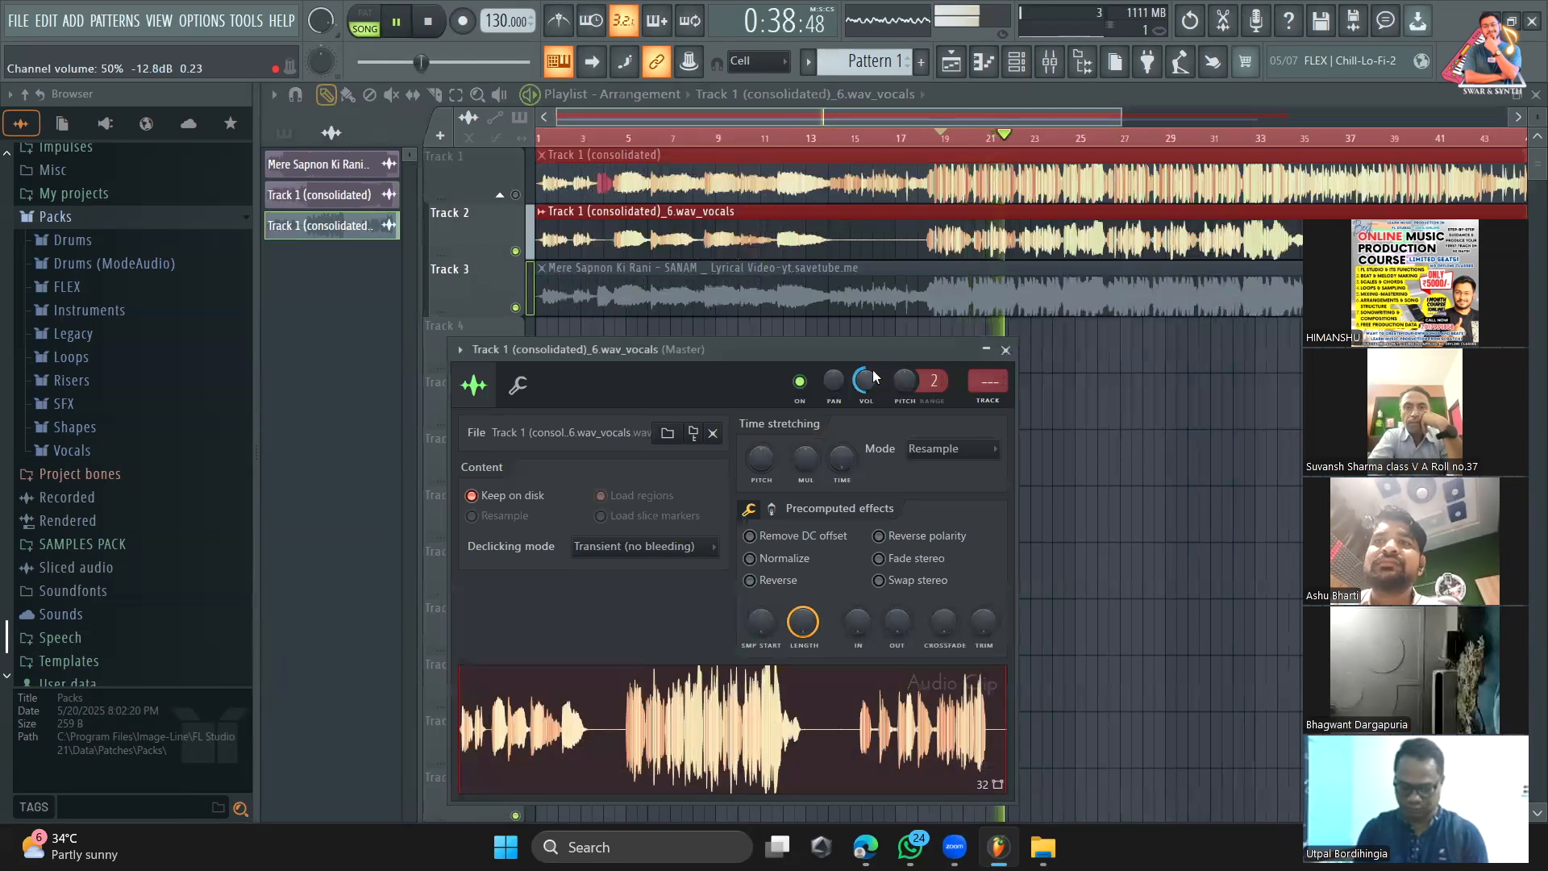
pyautogui.moveTo(1121, 119); pyautogui.dragTo(1506, 121)
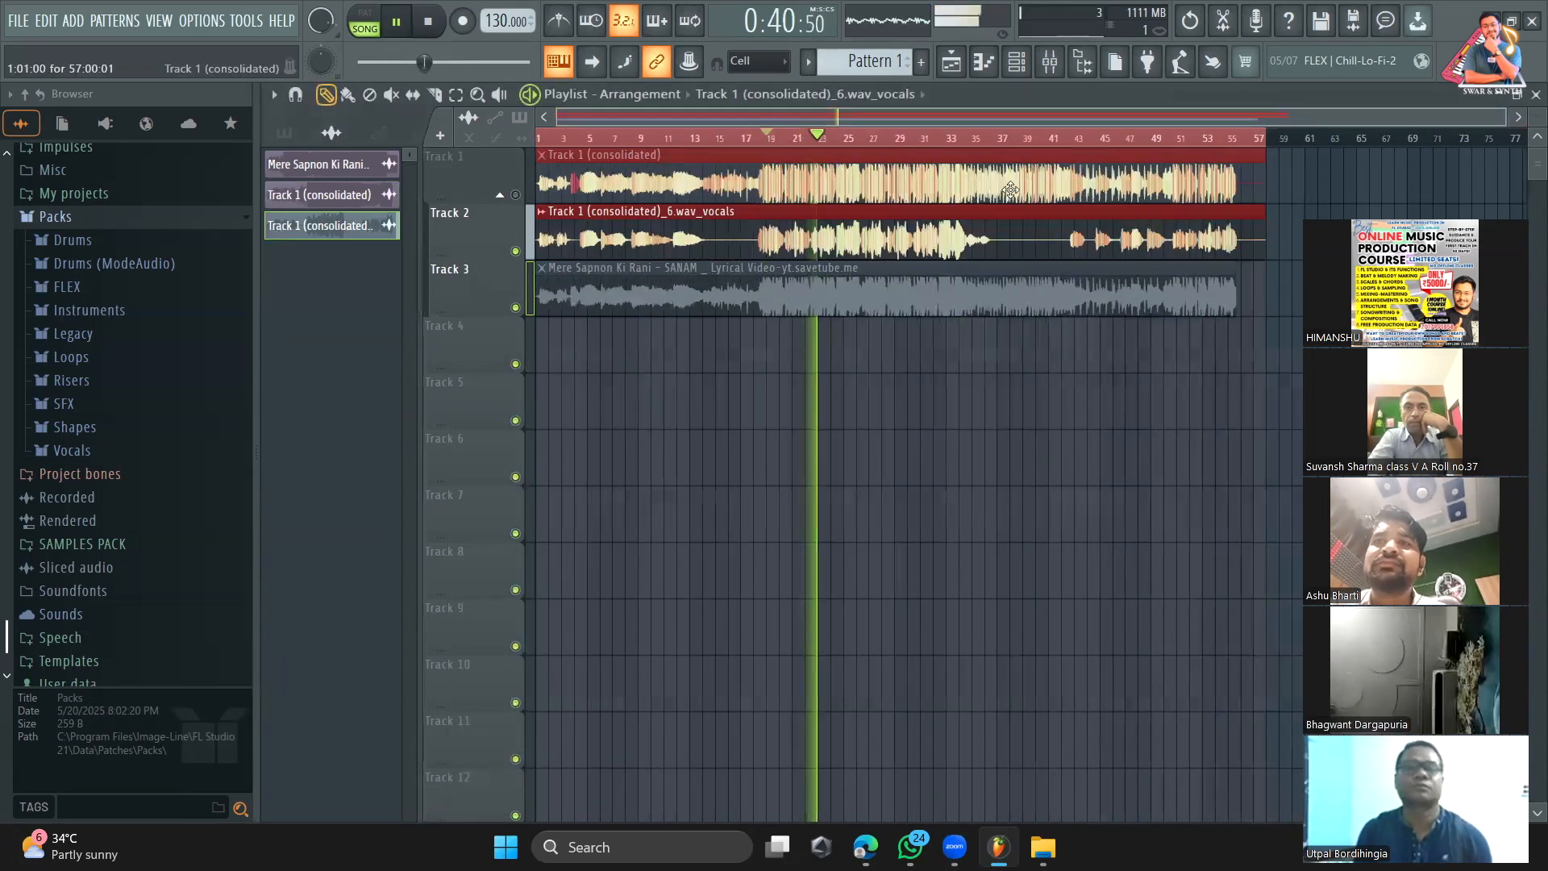
# Step: Stop playback and delete the consolidated clip on Track 1 and the original song clip on Track 3
pyautogui.press('space')
pyautogui.rightClick(990, 188)
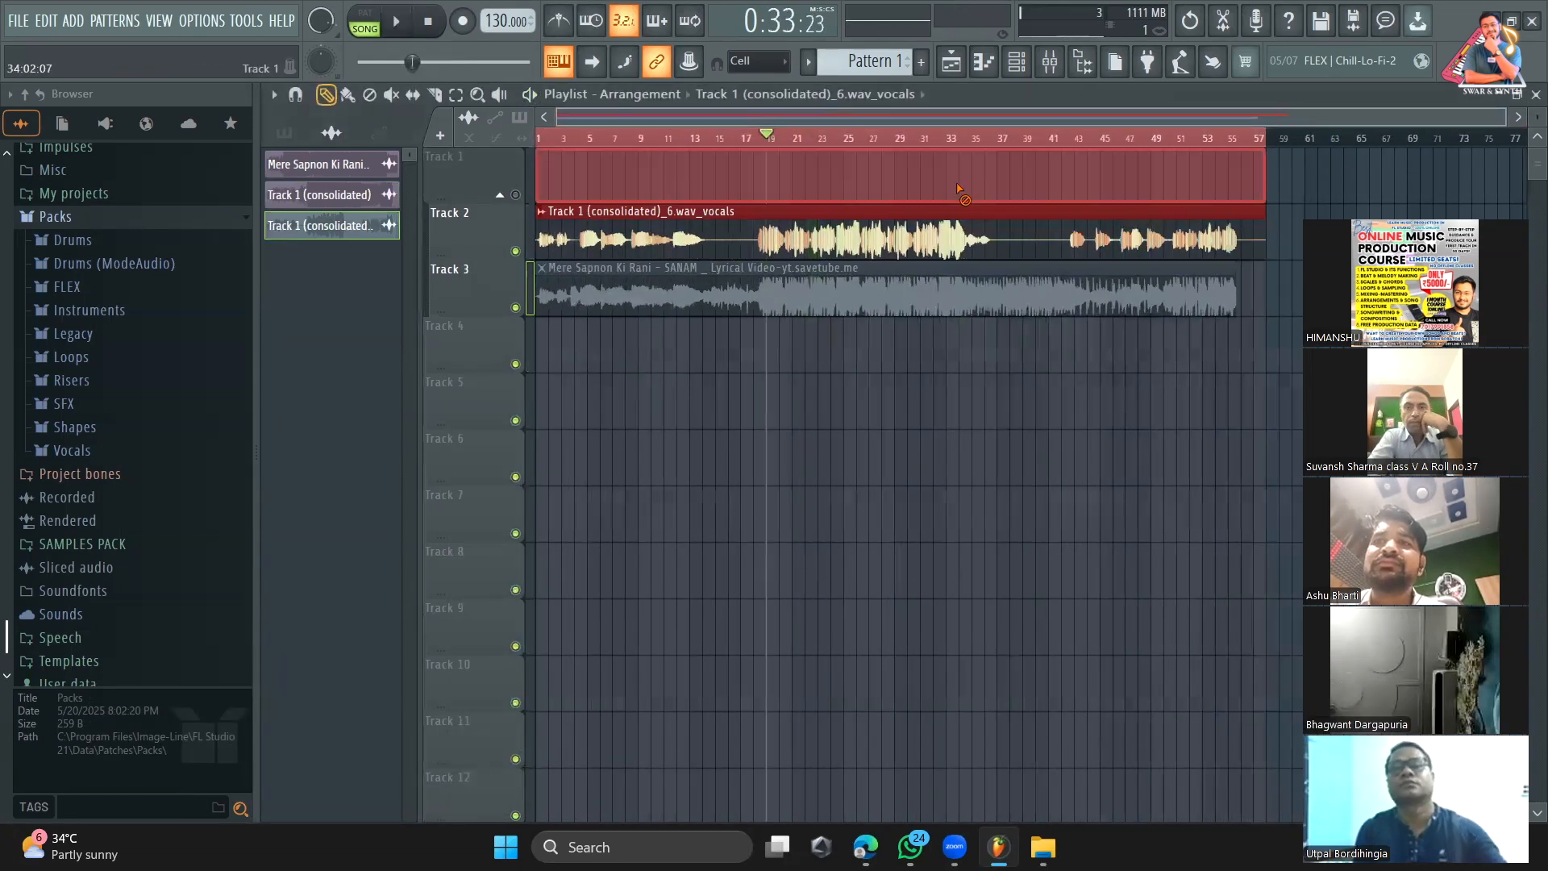
pyautogui.rightClick(876, 291)
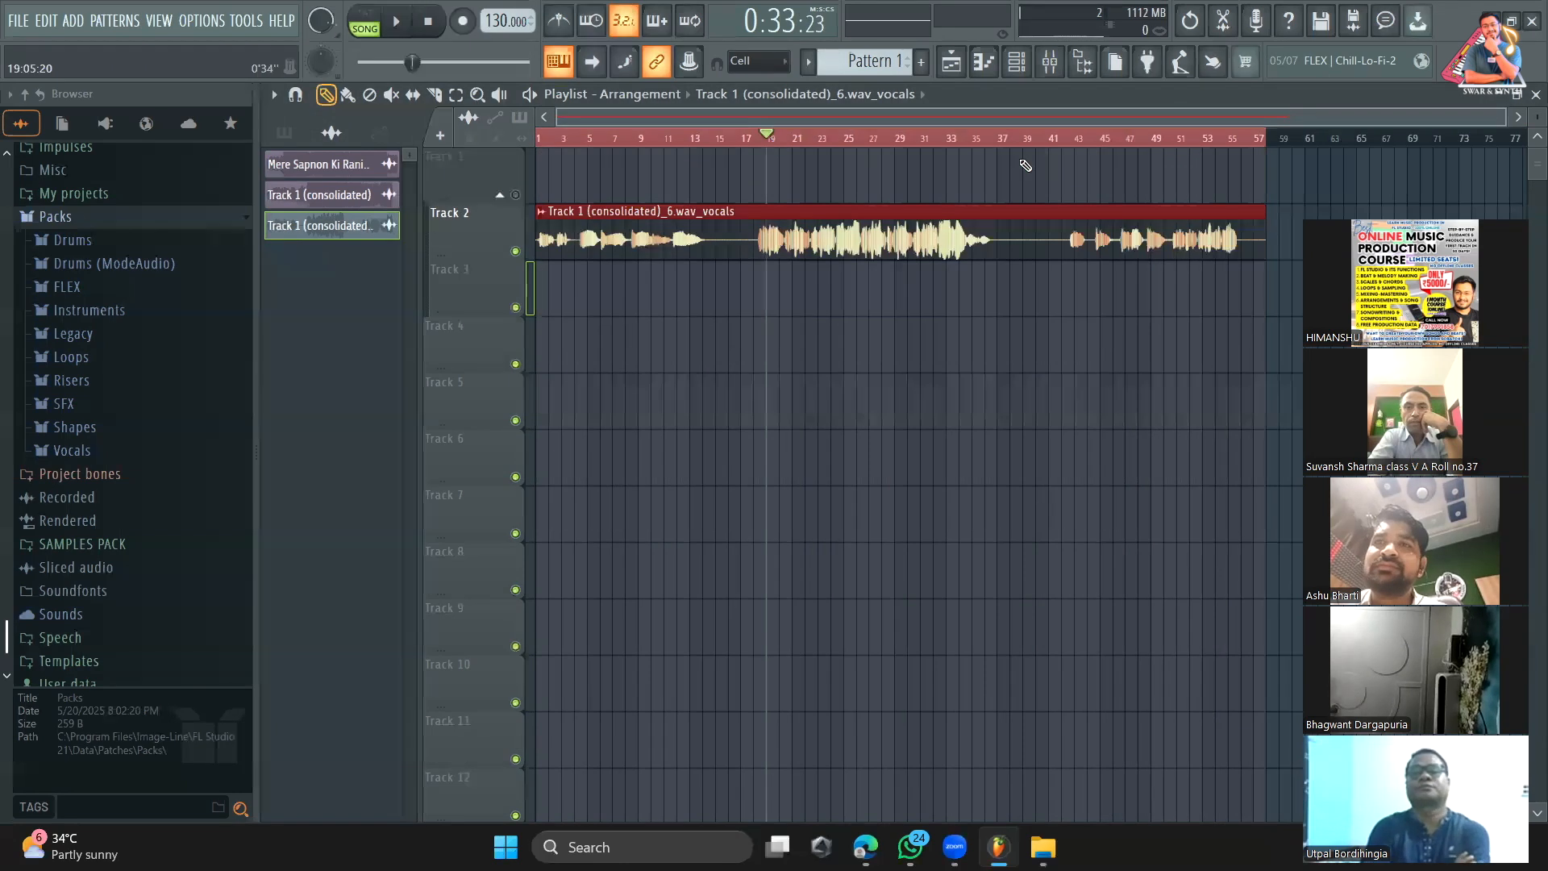
pyautogui.moveTo(1505, 119); pyautogui.dragTo(1094, 141)
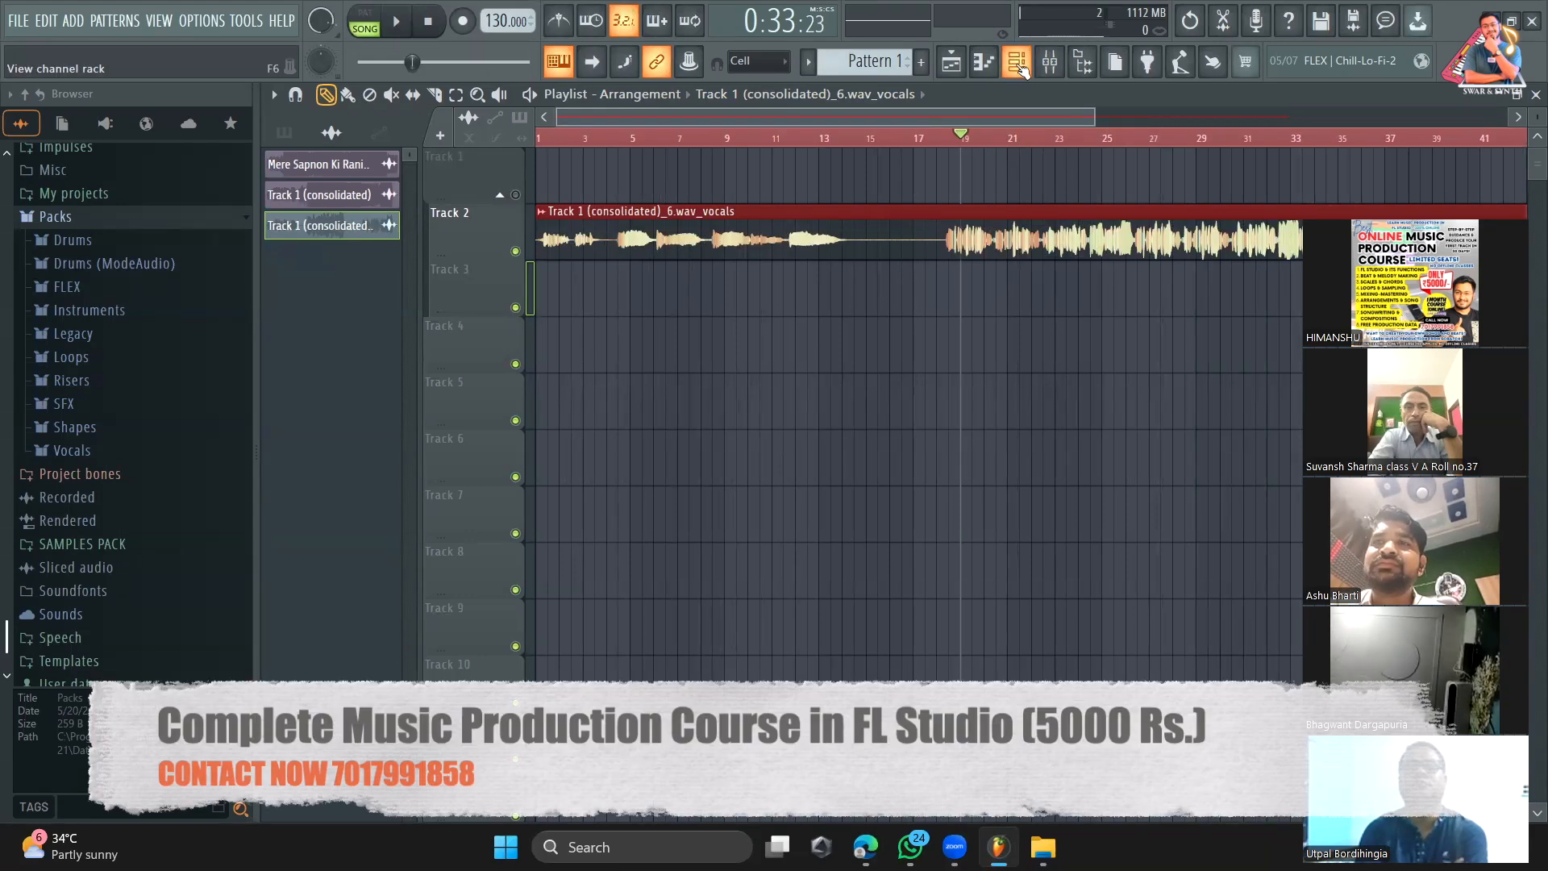
# Step: Show the Unsorted channels in the channel rack with their step sequencer grid
pyautogui.click(1018, 65)
pyautogui.click(407, 96)
pyautogui.click(417, 157)
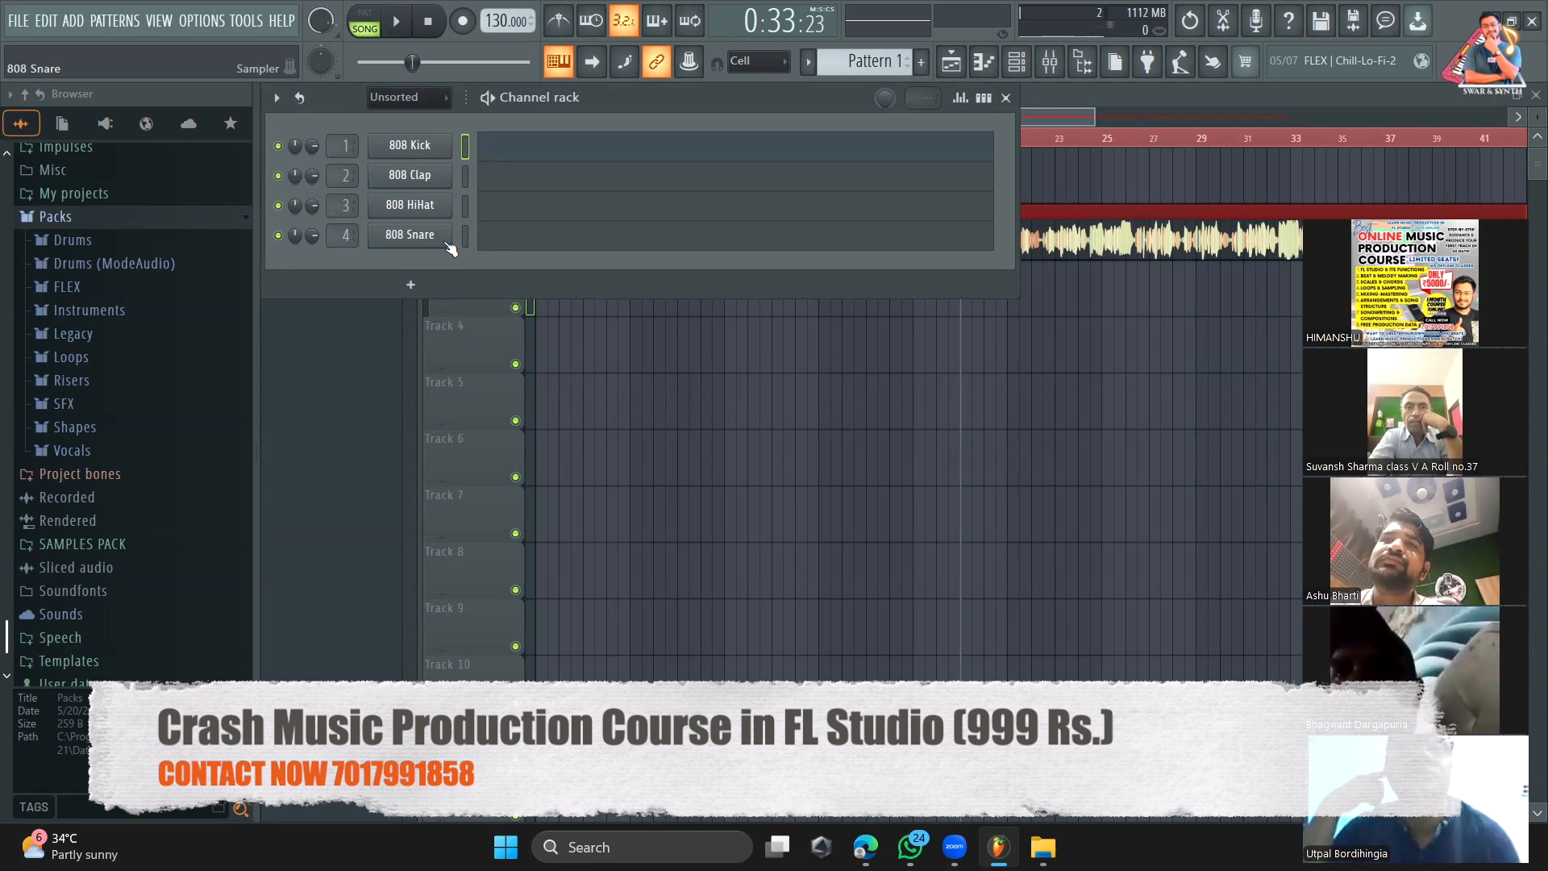
pyautogui.click(985, 99)
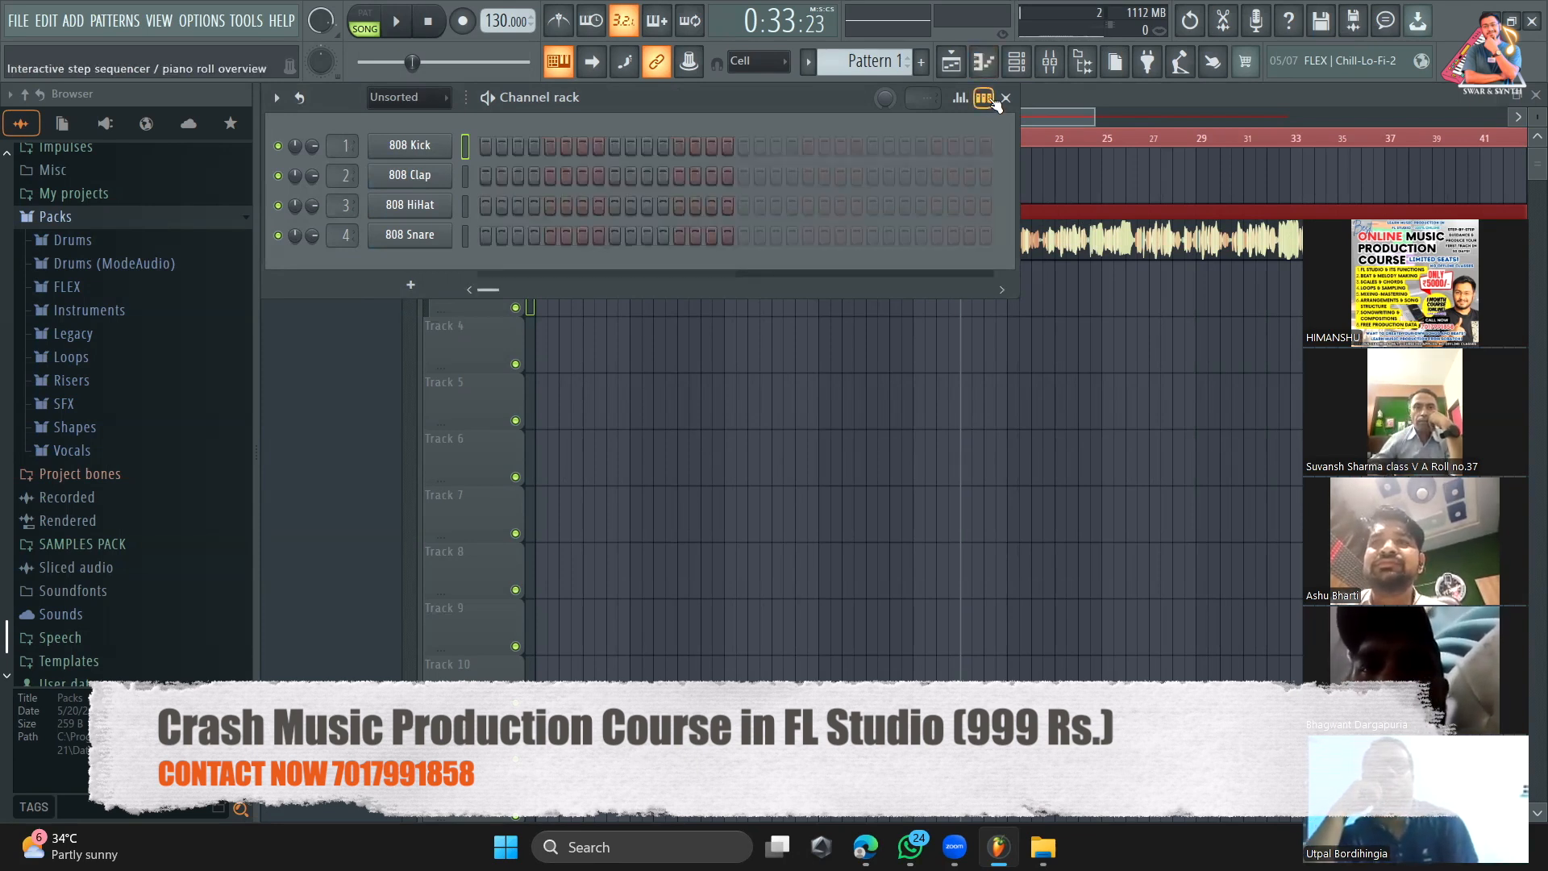
# Step: Expand the Drums folder under Packs in the browser
pyautogui.scroll(-1, 166, 457)
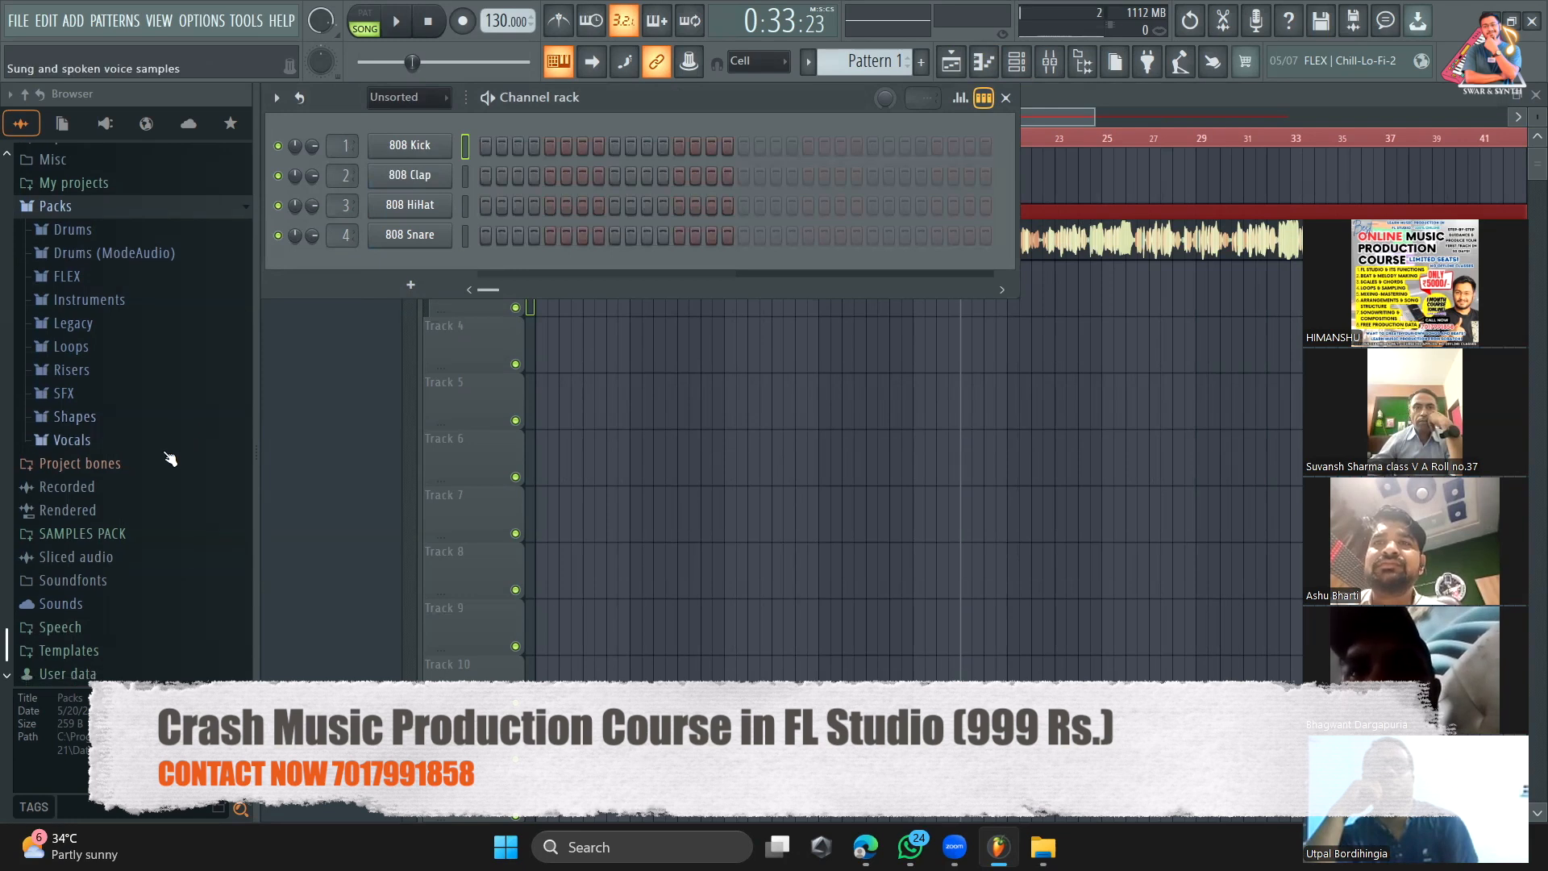
pyautogui.scroll(5, 112, 421)
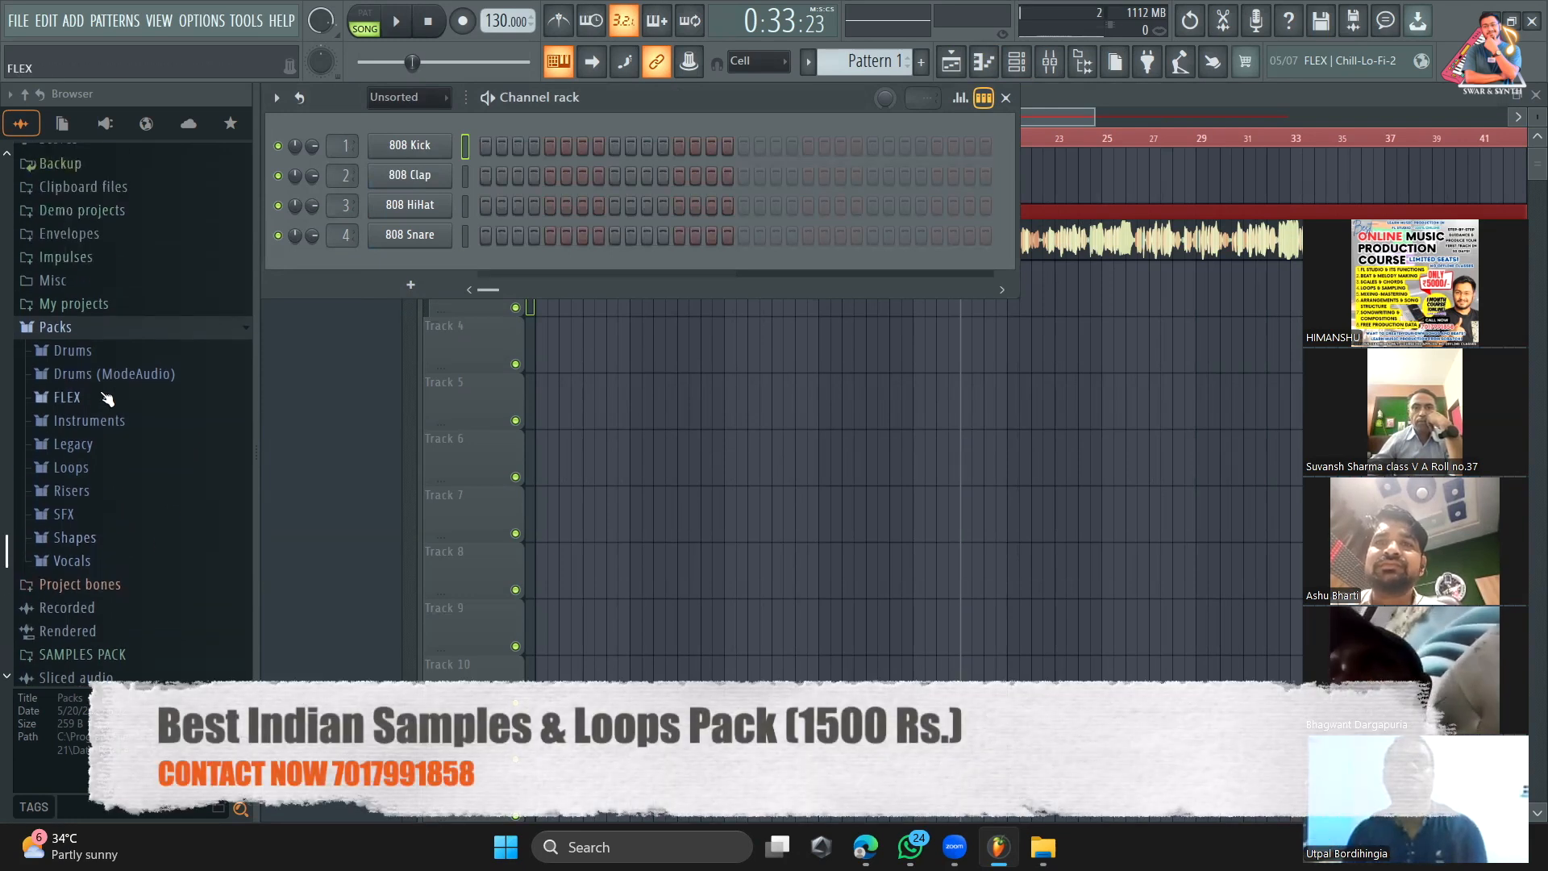
pyautogui.click(90, 350)
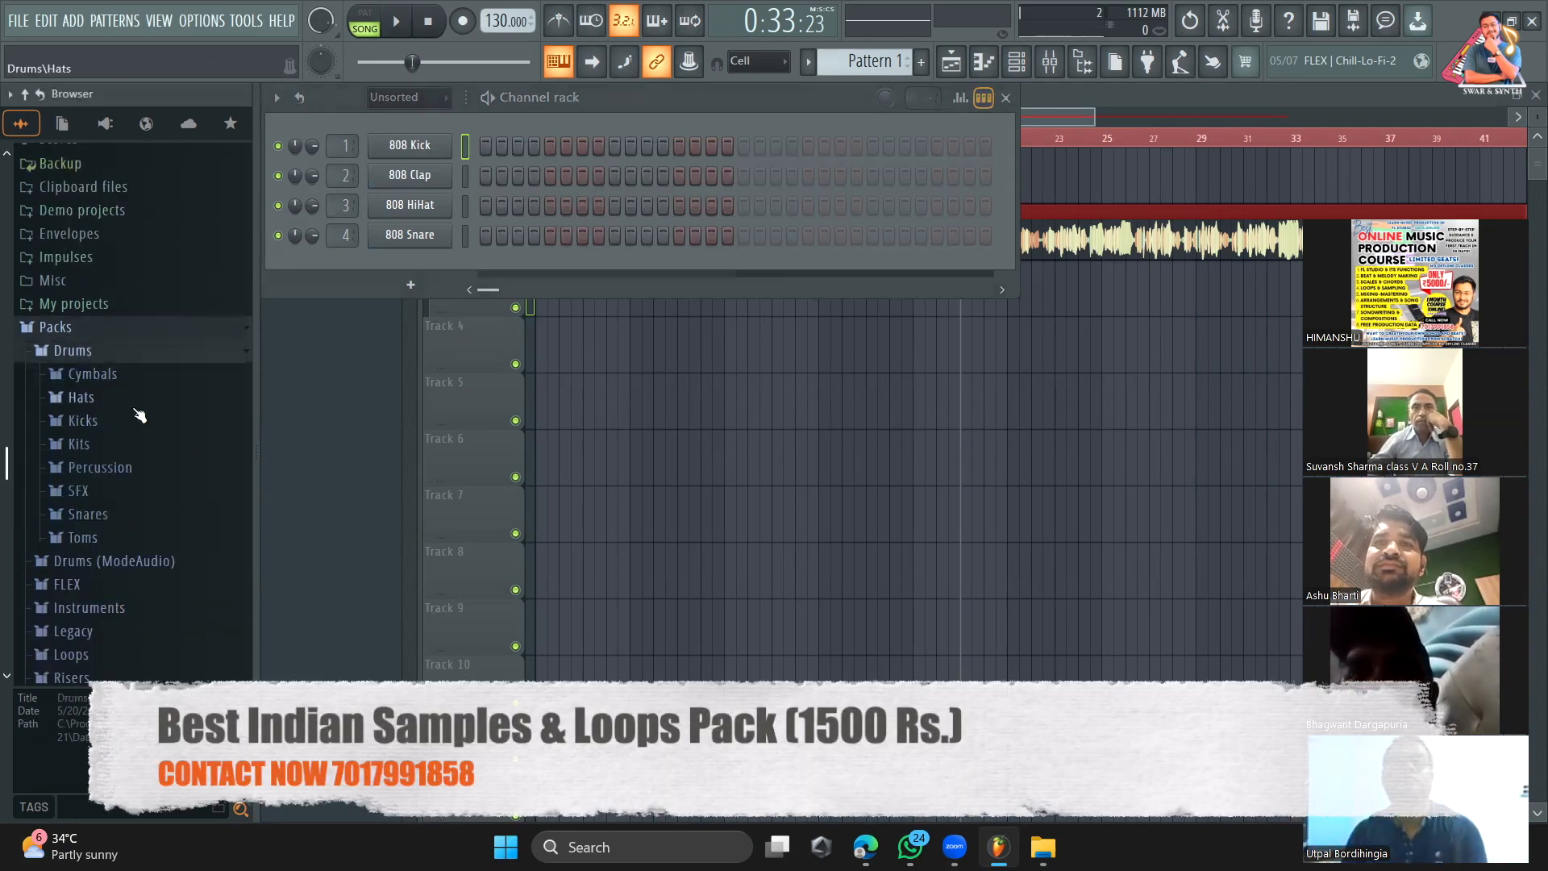
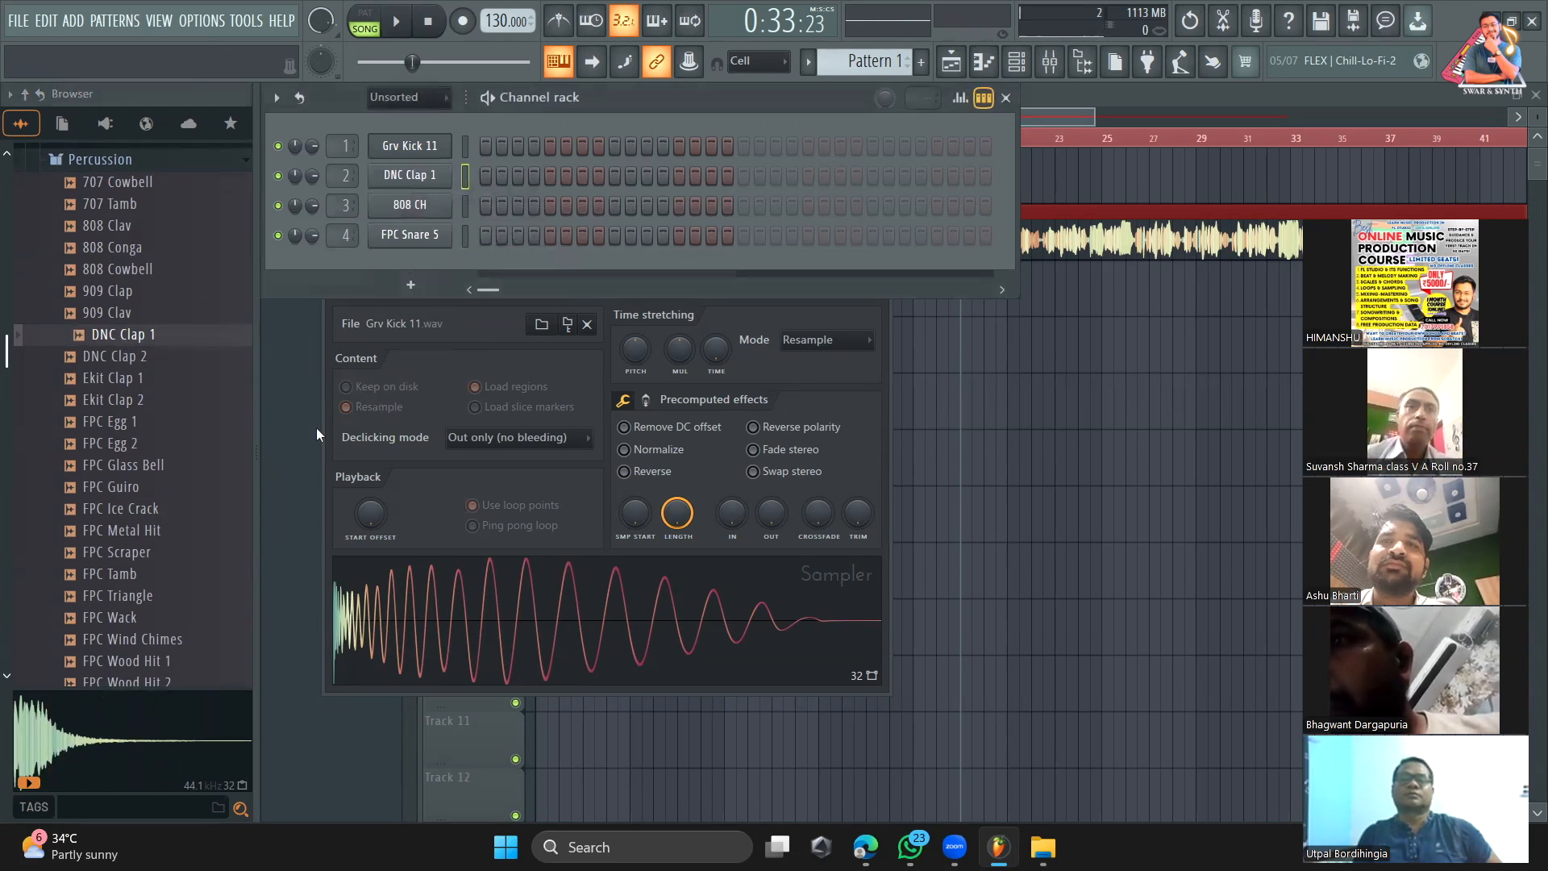
# Step: Return to the playlist and play the vocals clip from about bar 18 with the metronome on
pyautogui.click(351, 407)
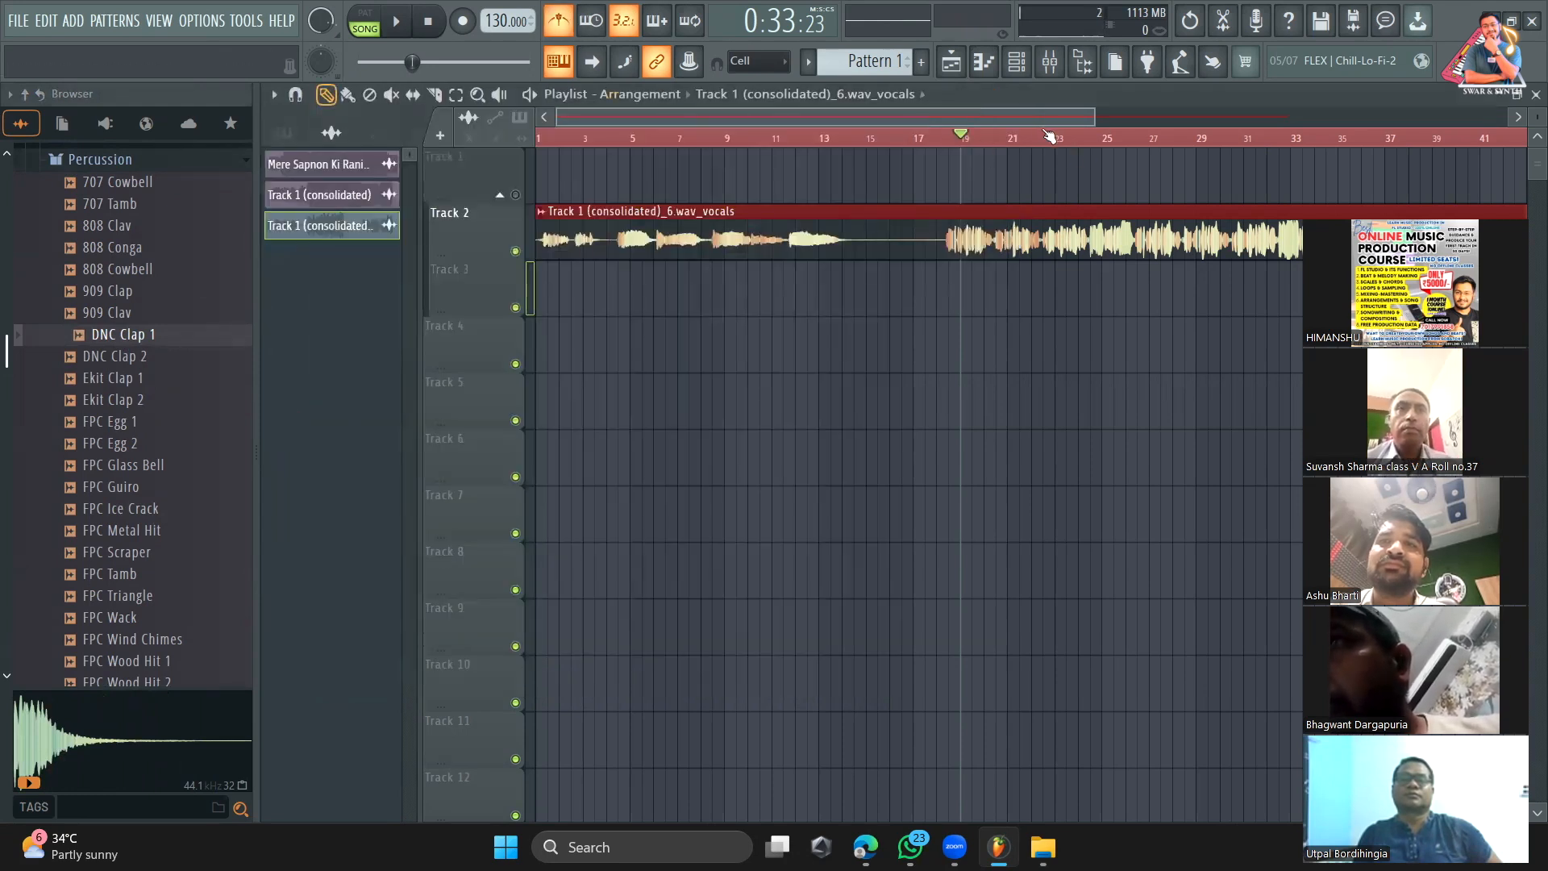
pyautogui.moveTo(972, 143); pyautogui.dragTo(960, 148)
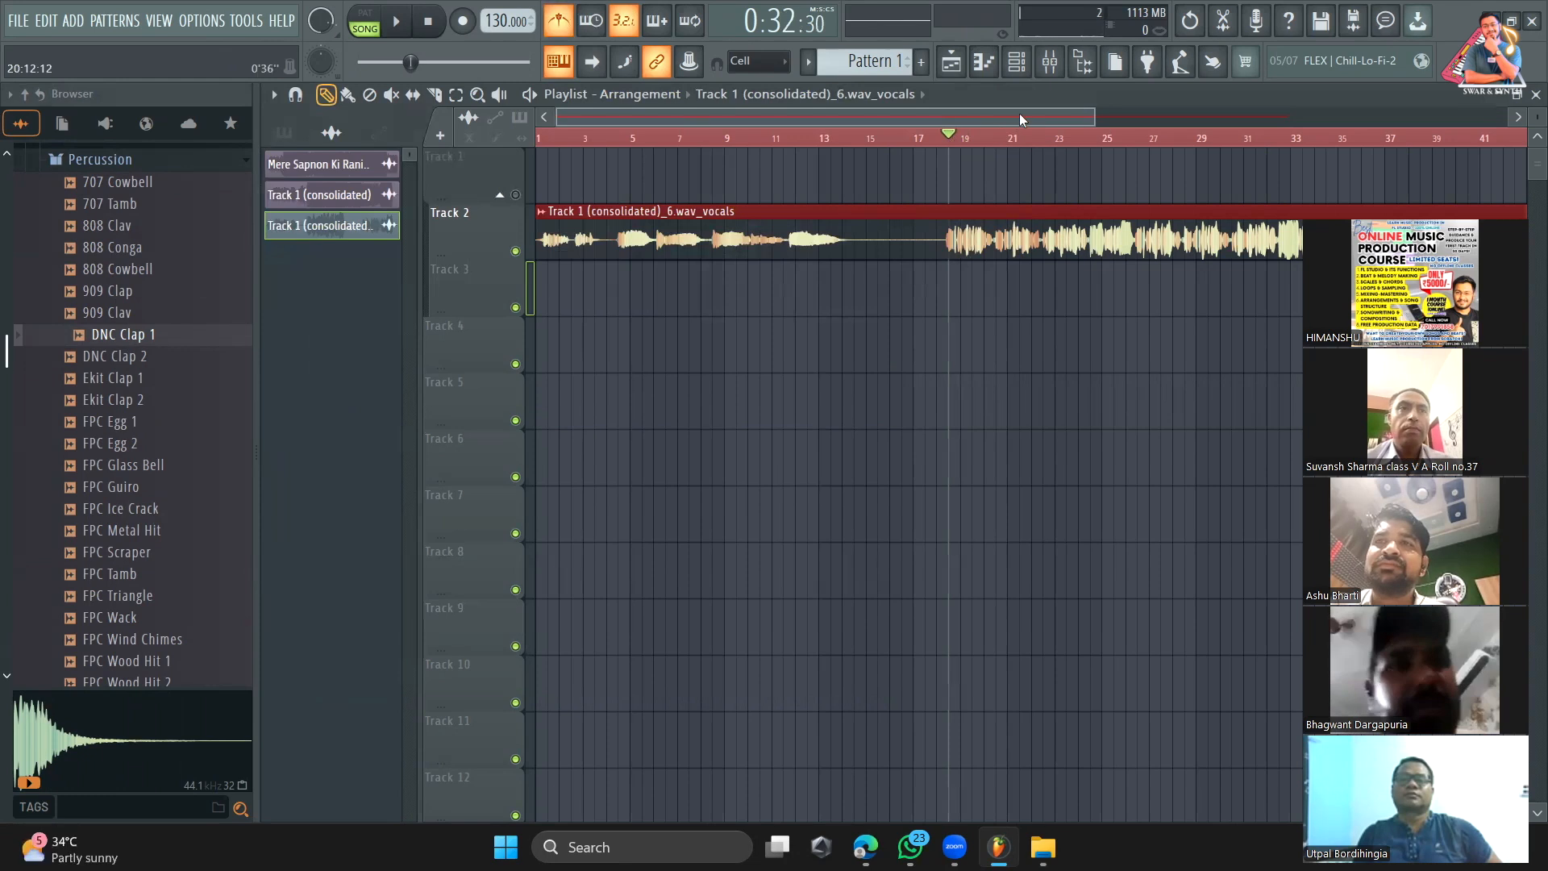
pyautogui.moveTo(1095, 114); pyautogui.dragTo(850, 119)
pyautogui.press('space')
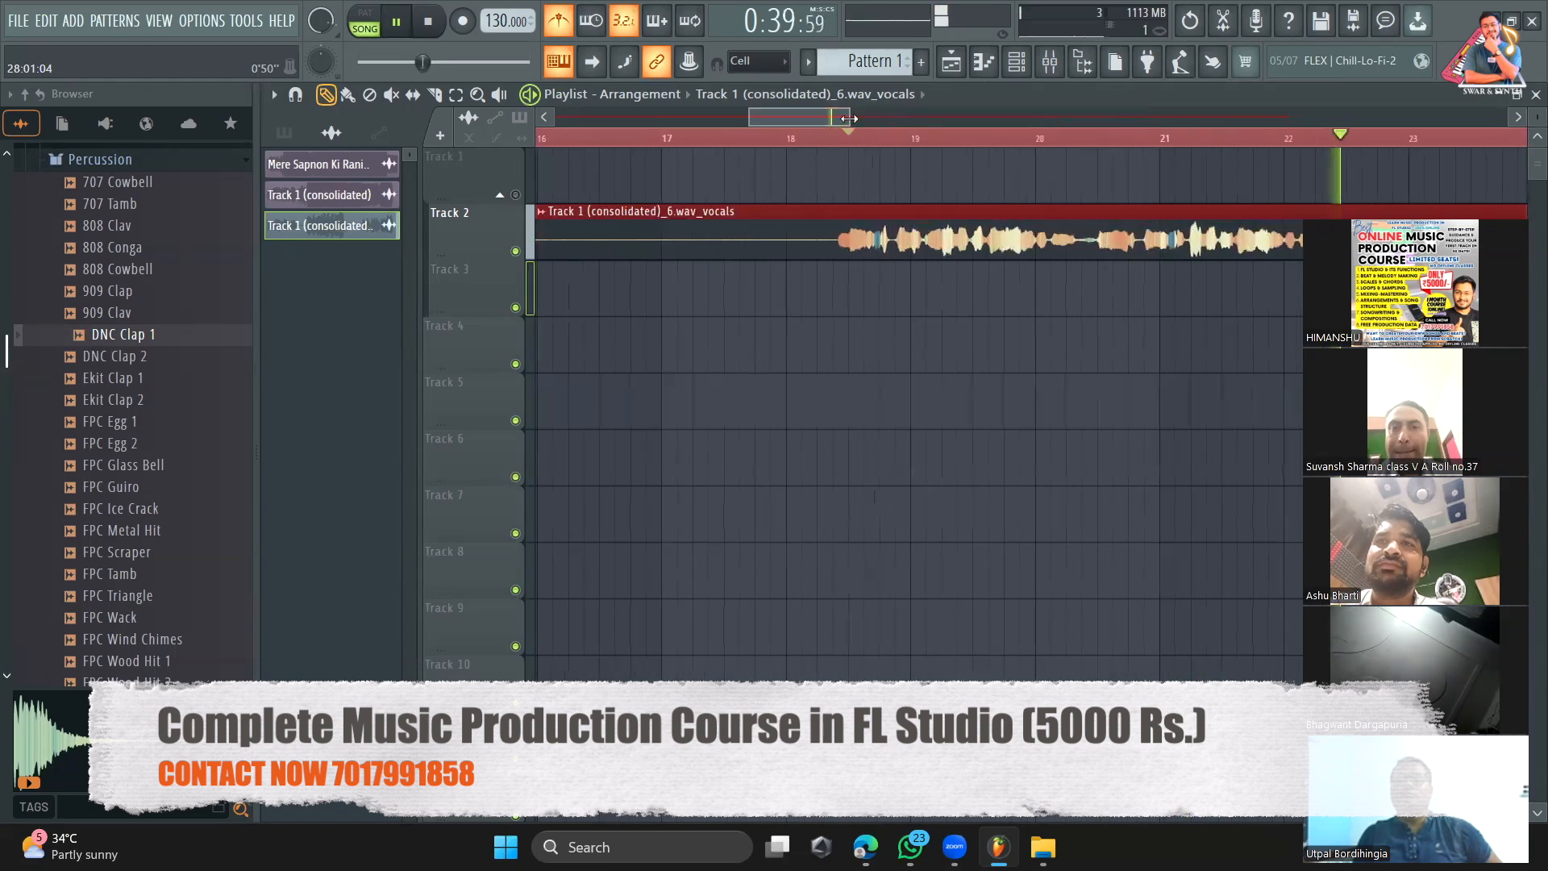
# Step: Shift the vocals clip about a quarter bar later and play it again against the metronome from about bar 18
pyautogui.click(859, 143)
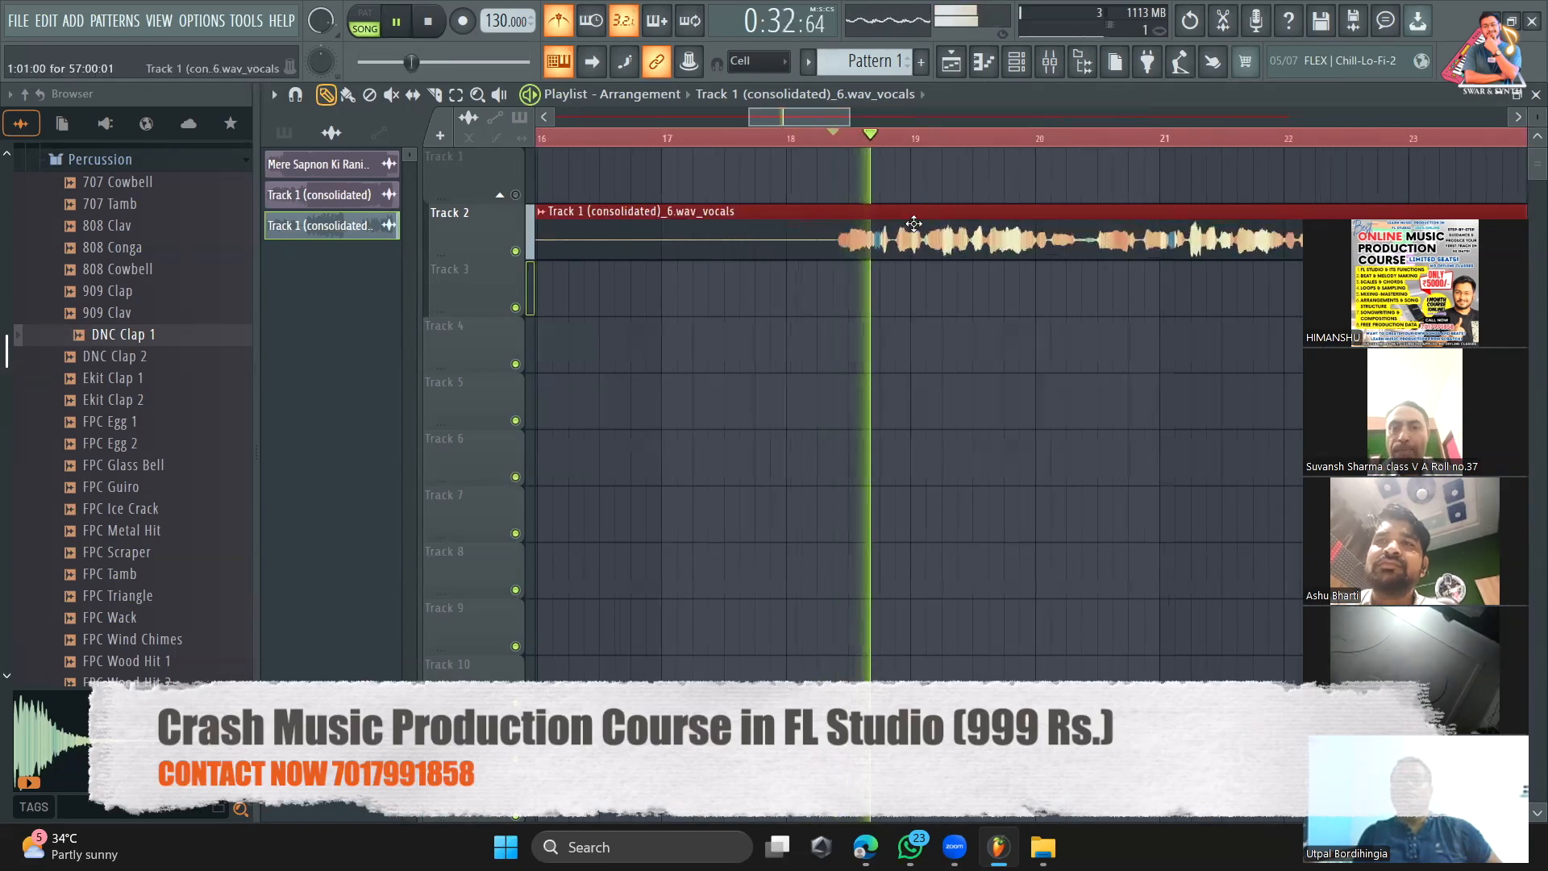
pyautogui.press('space')
pyautogui.press('space')
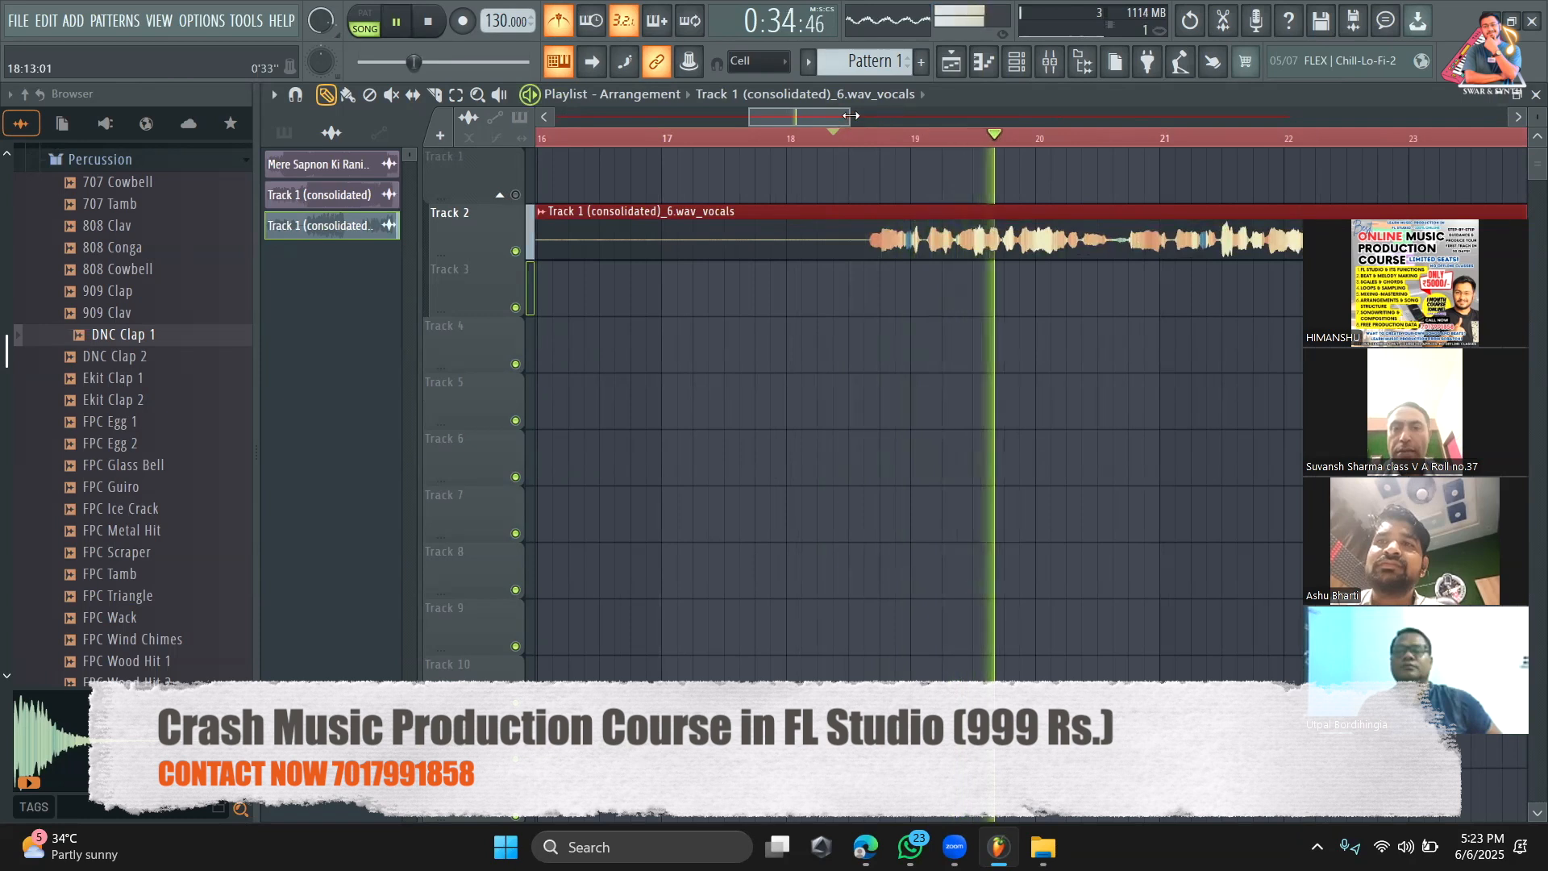
pyautogui.moveTo(850, 117); pyautogui.dragTo(954, 102)
pyautogui.press('space')
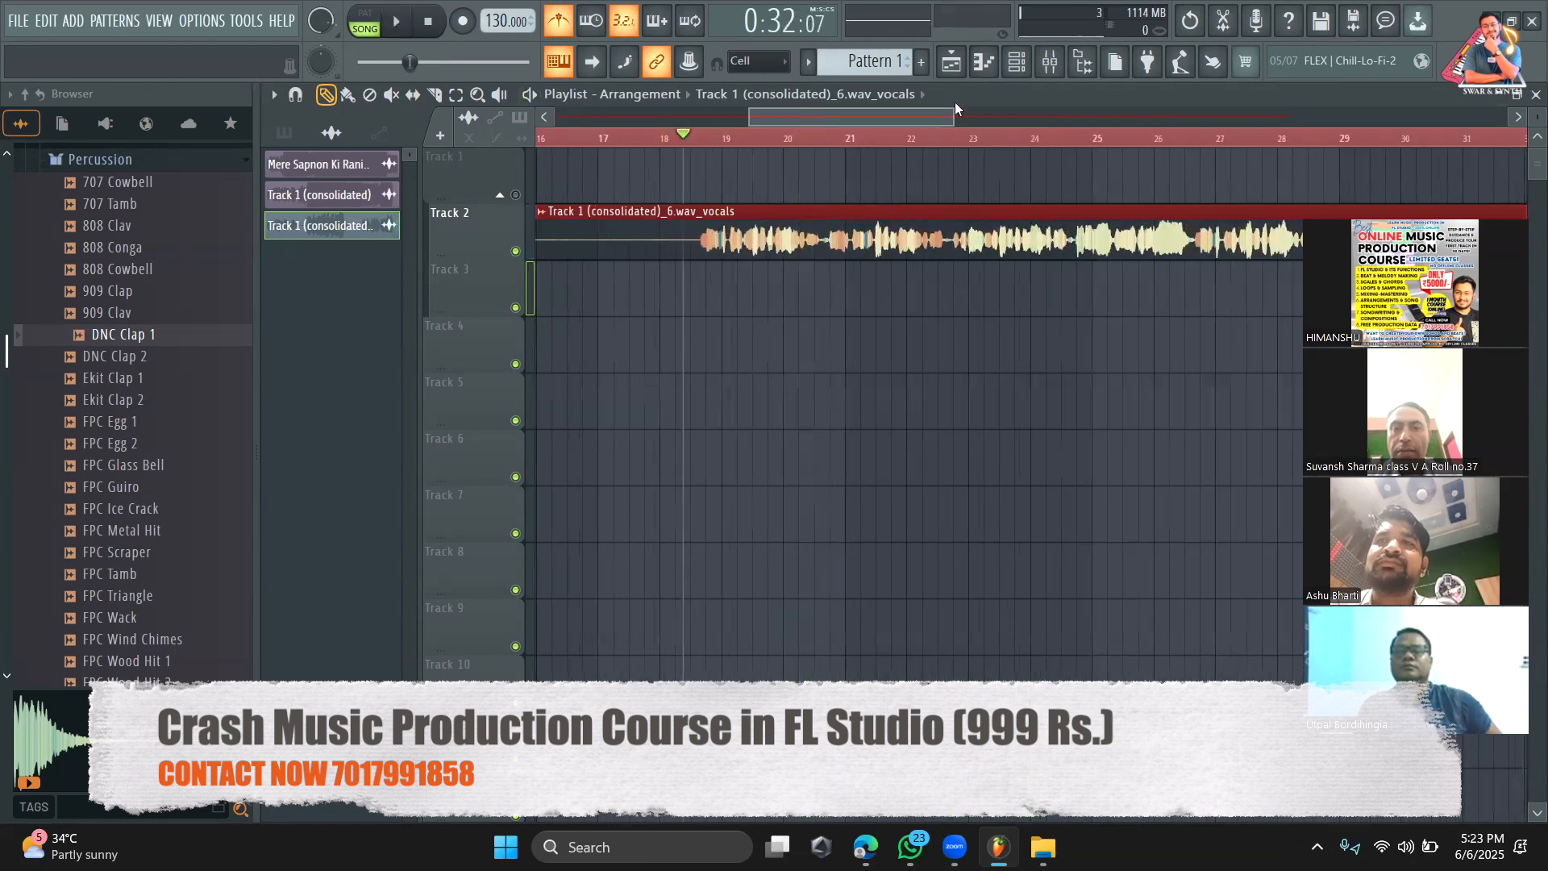
# Step: Place the playhead where the vocals start, between bars 18 and 19, and play them against the metronome
pyautogui.click(710, 142)
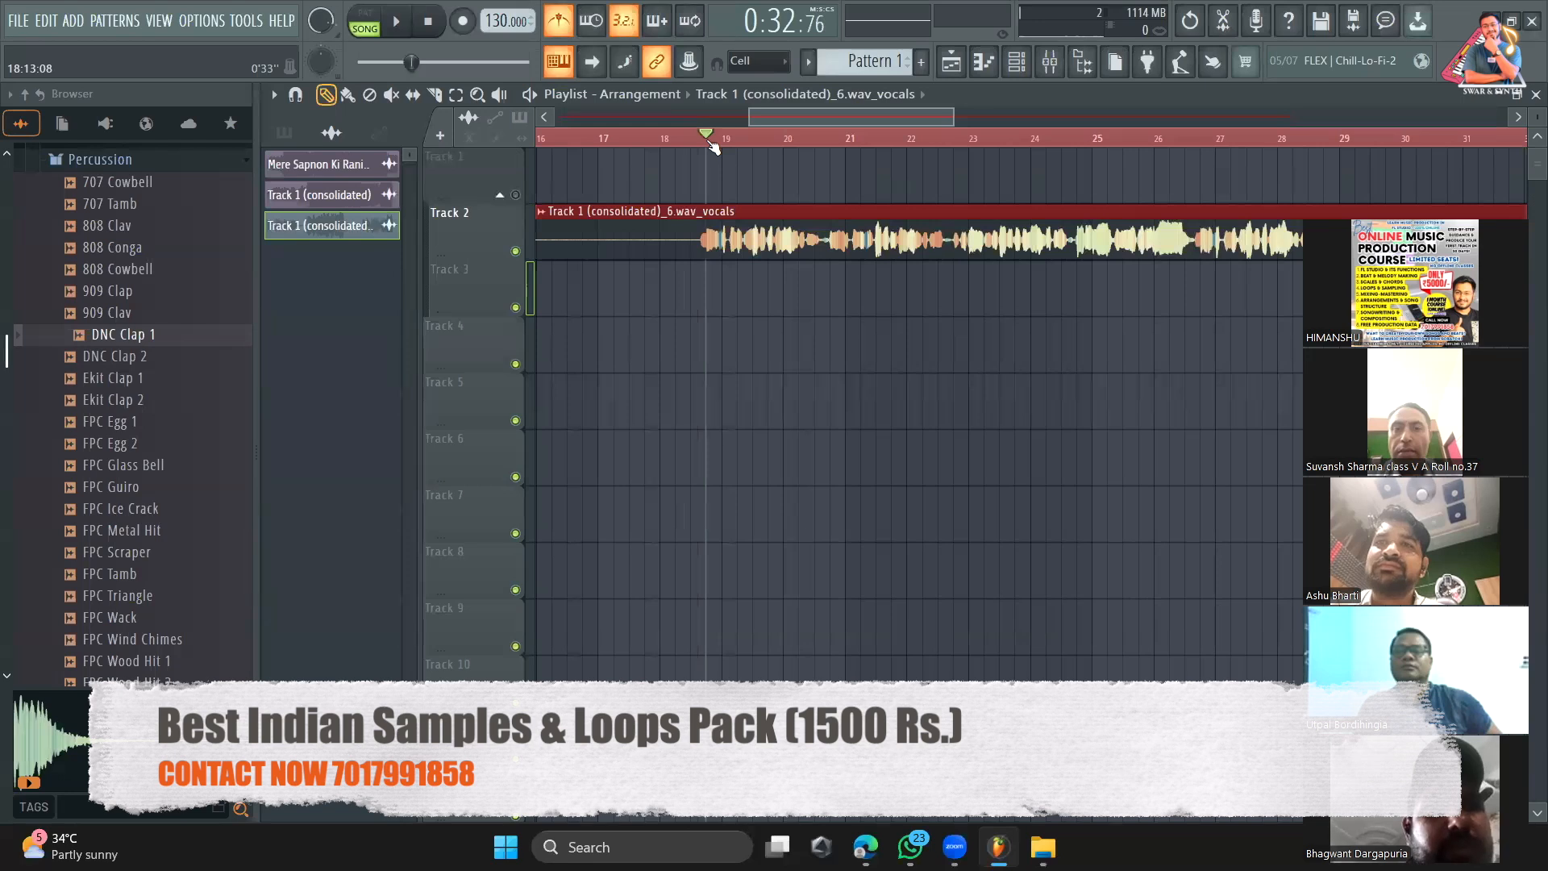
pyautogui.press('space')
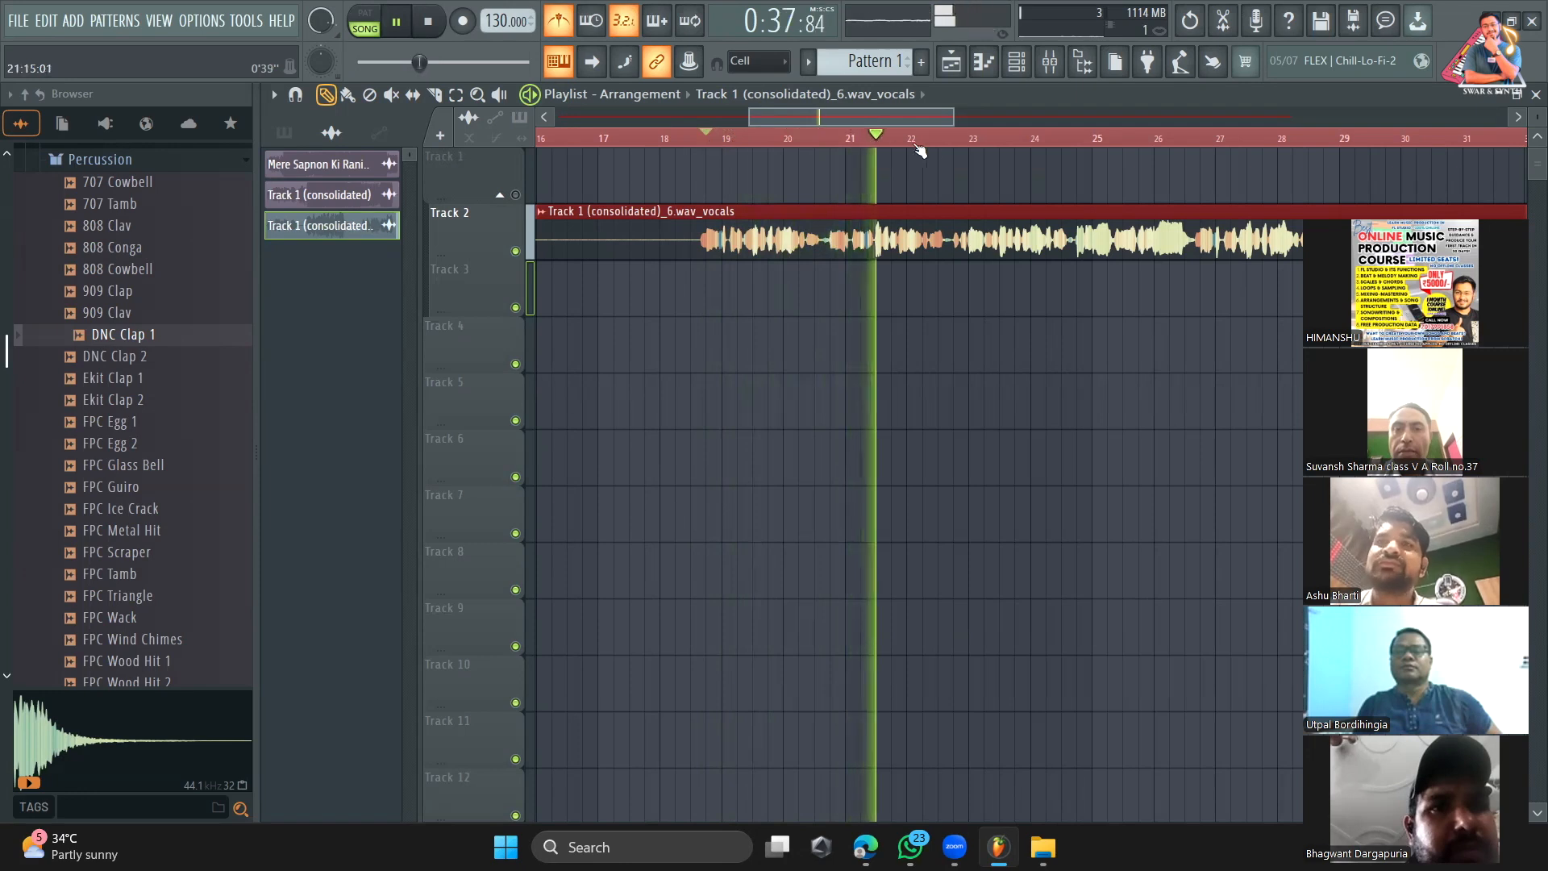
pyautogui.moveTo(955, 119); pyautogui.dragTo(966, 115)
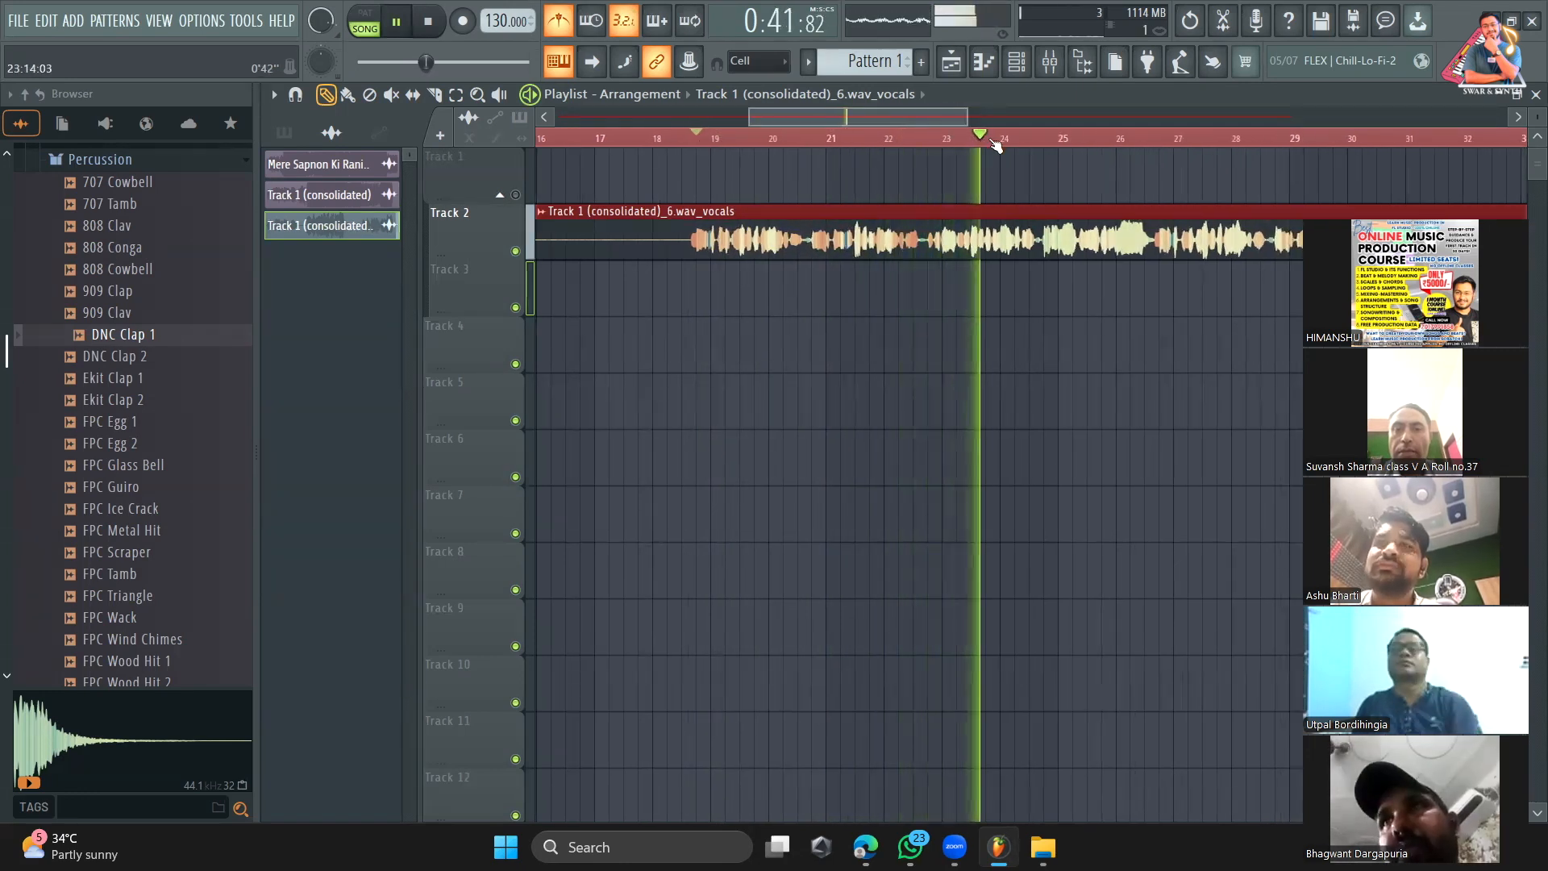
pyautogui.press('space')
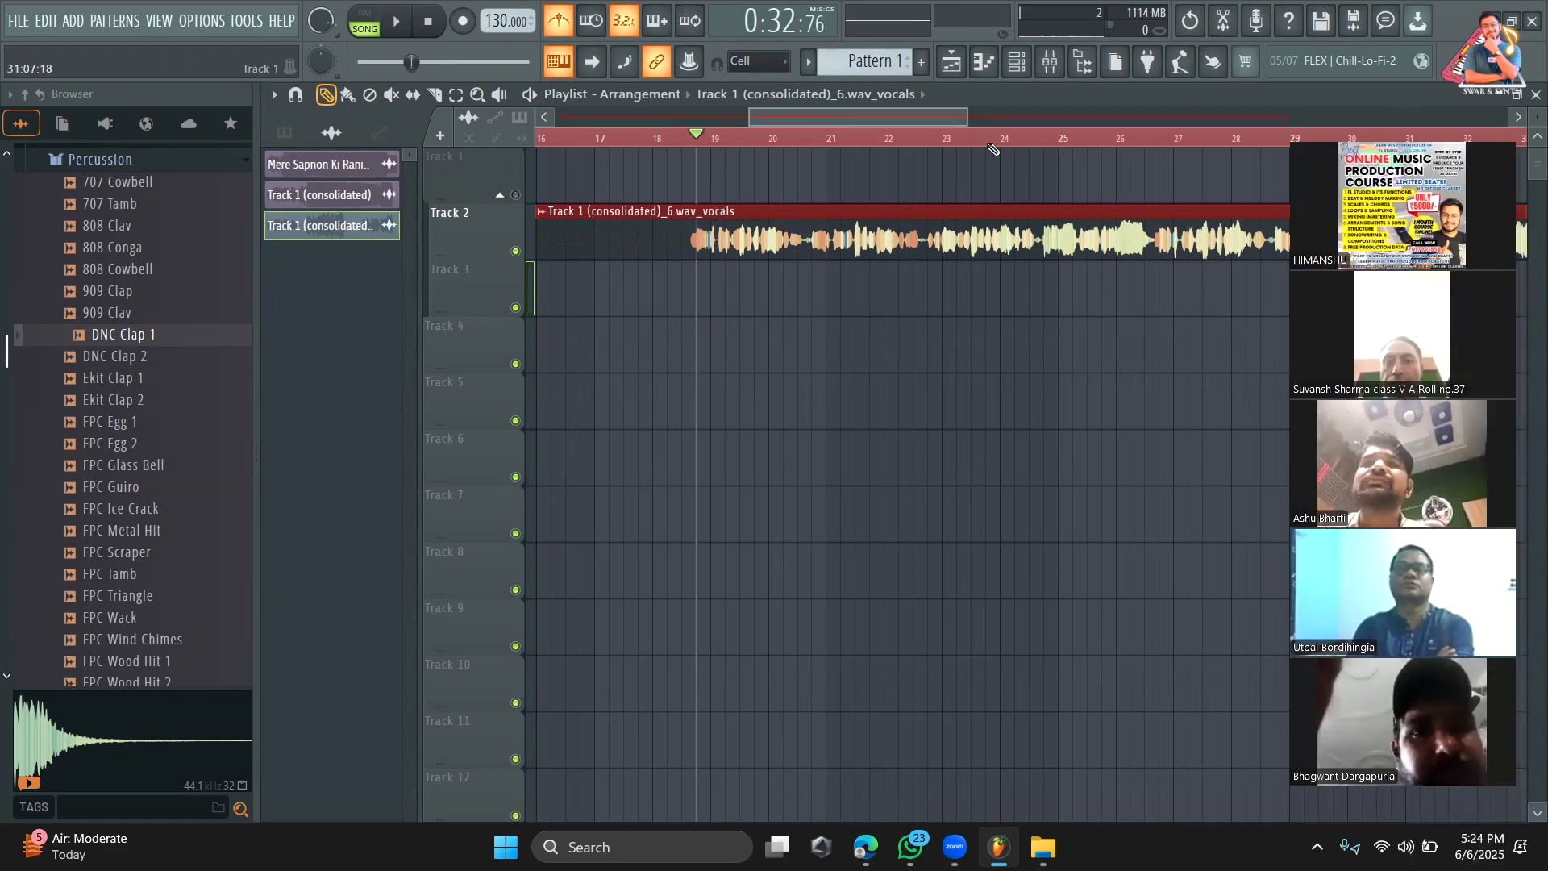
pyautogui.press('space')
pyautogui.press('space')
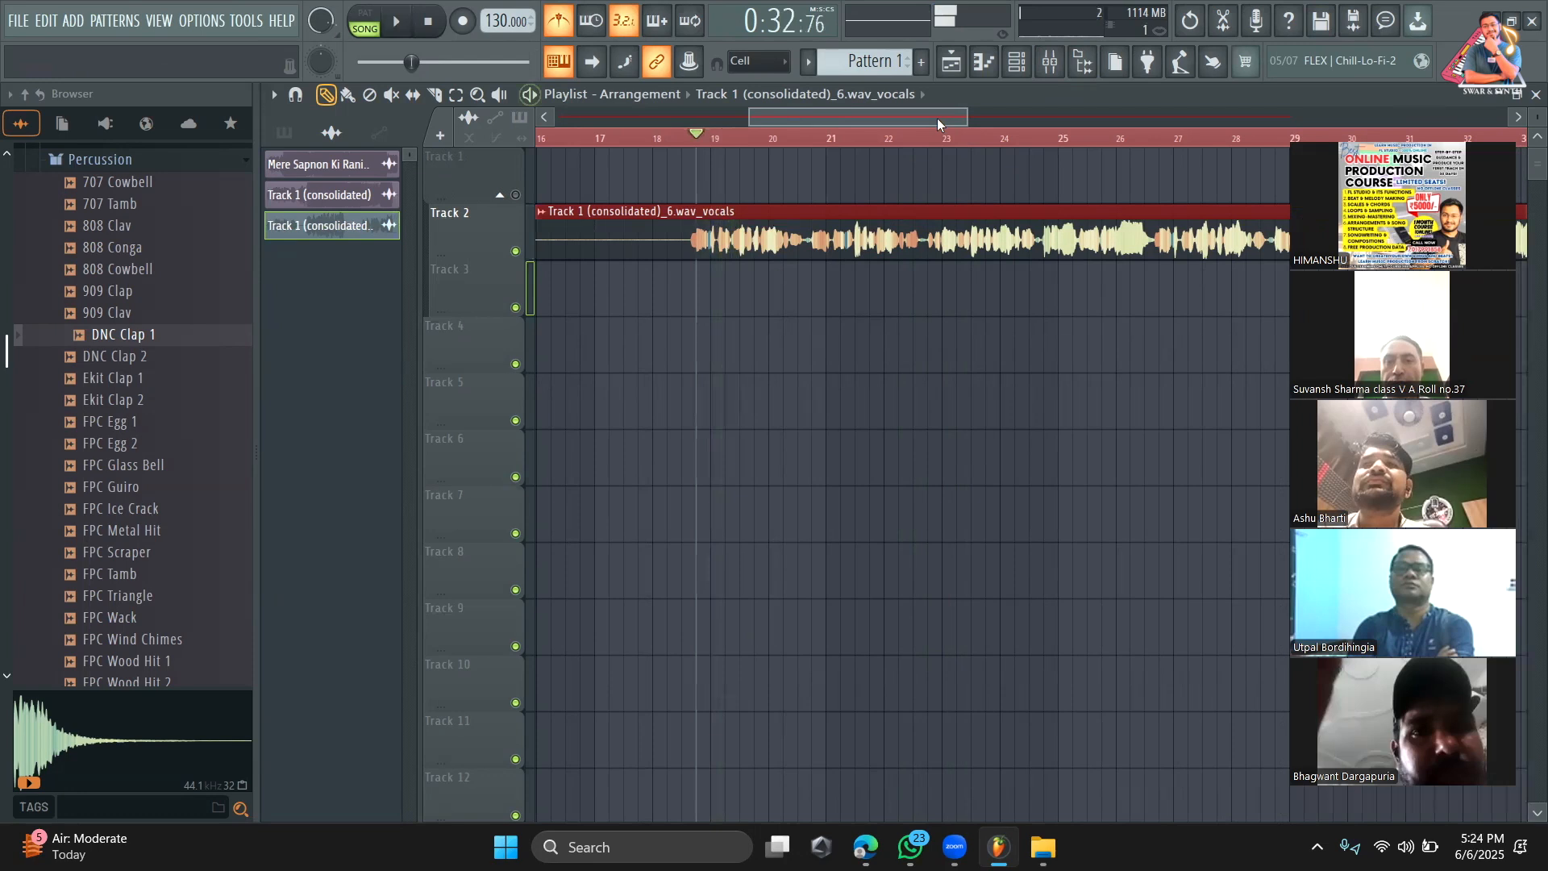
# Step: Show the Unsorted channels in the channel rack, turn off the metronome and switch playback to pattern mode
pyautogui.click(1015, 71)
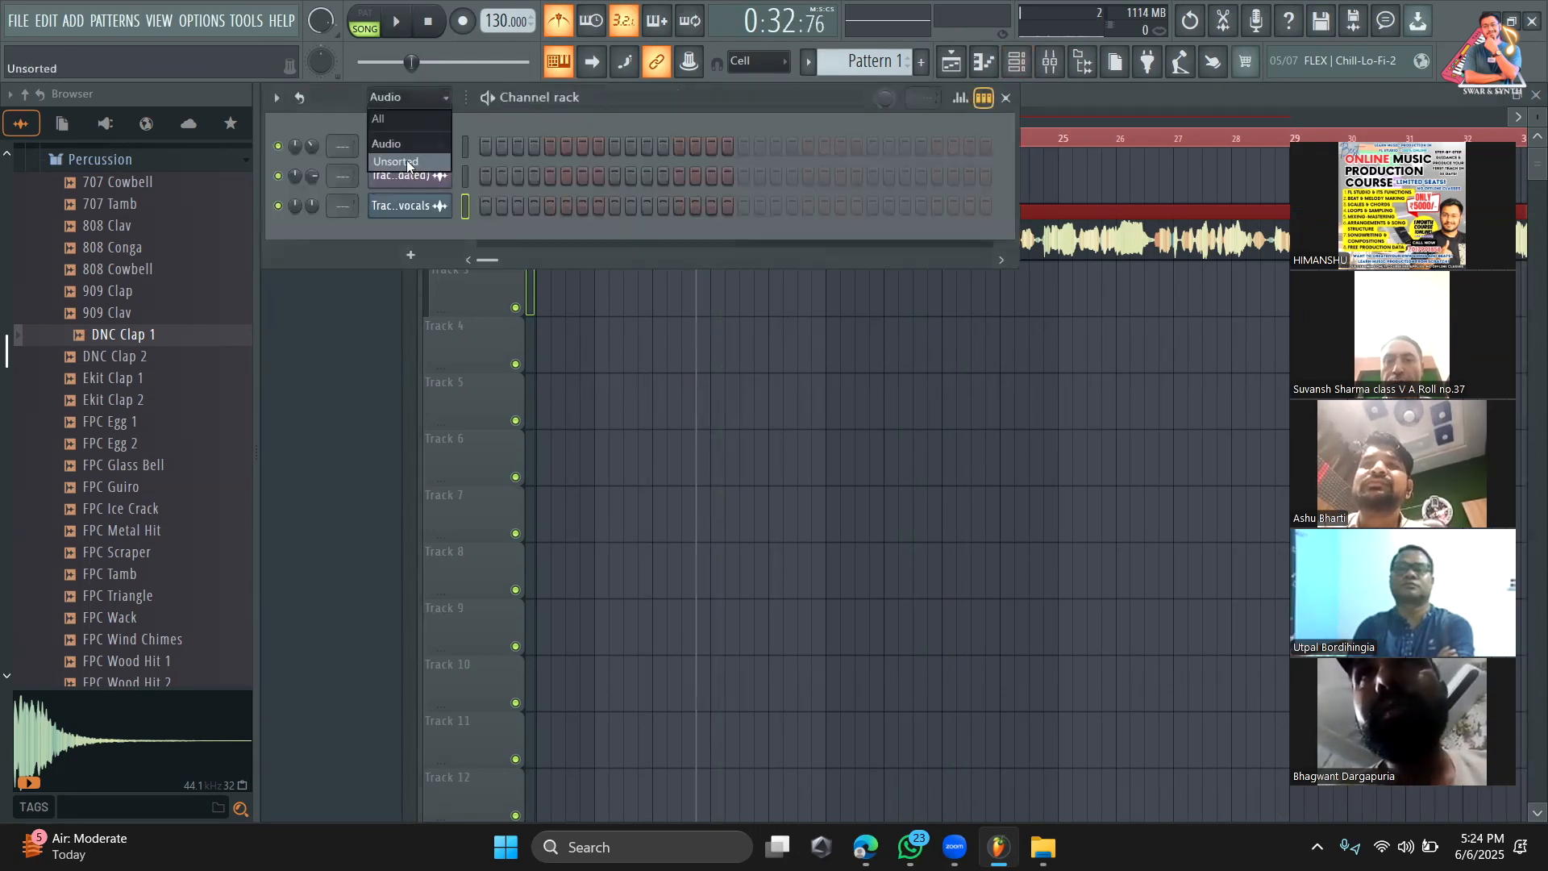
pyautogui.click(407, 161)
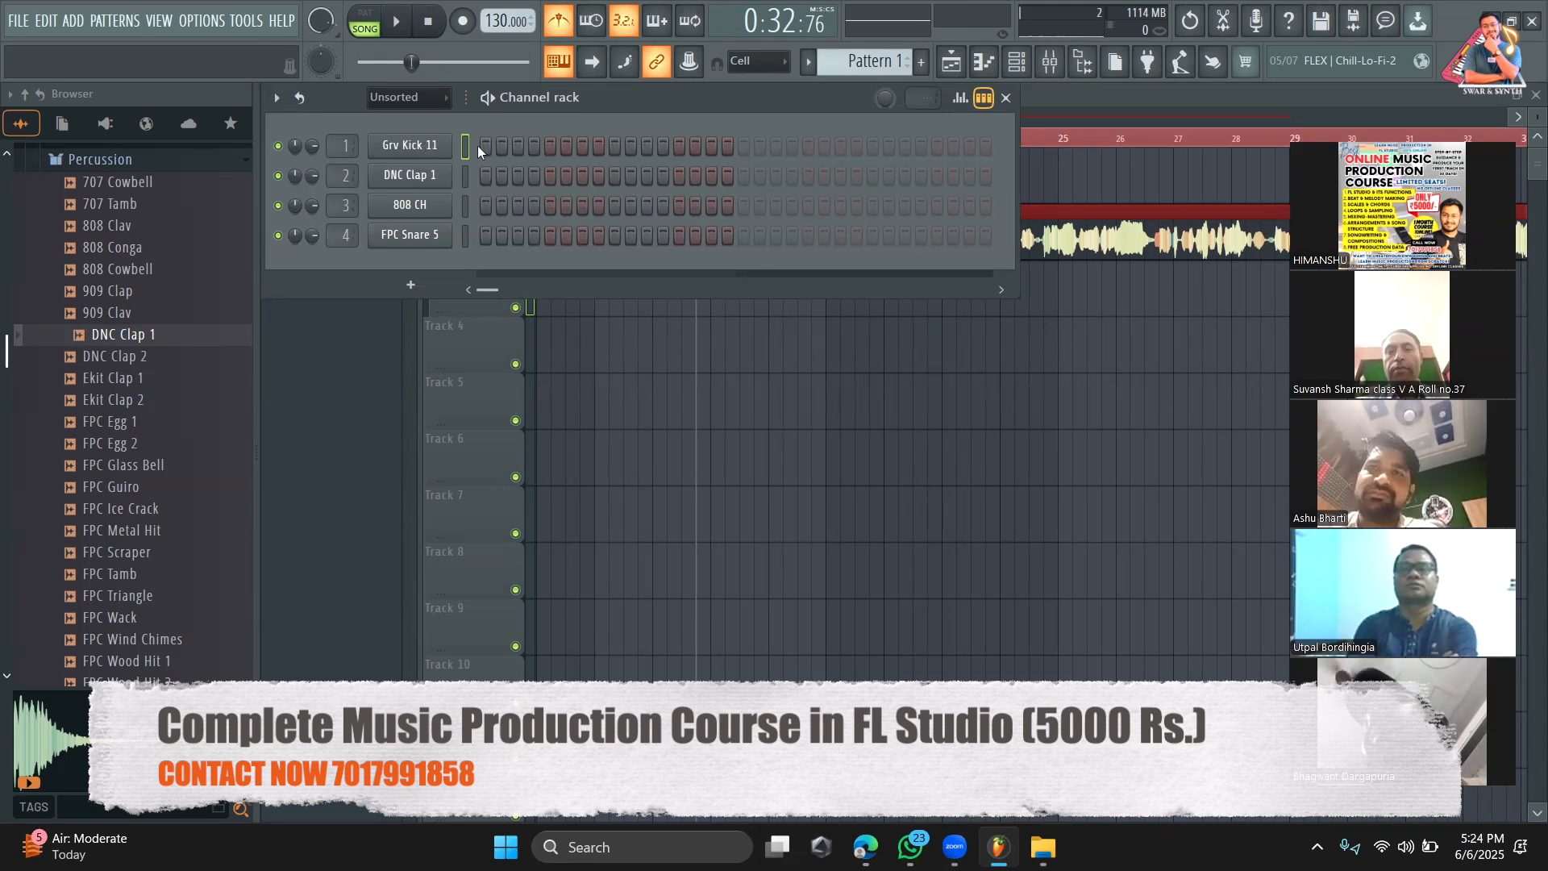
pyautogui.click(560, 32)
pyautogui.click(363, 20)
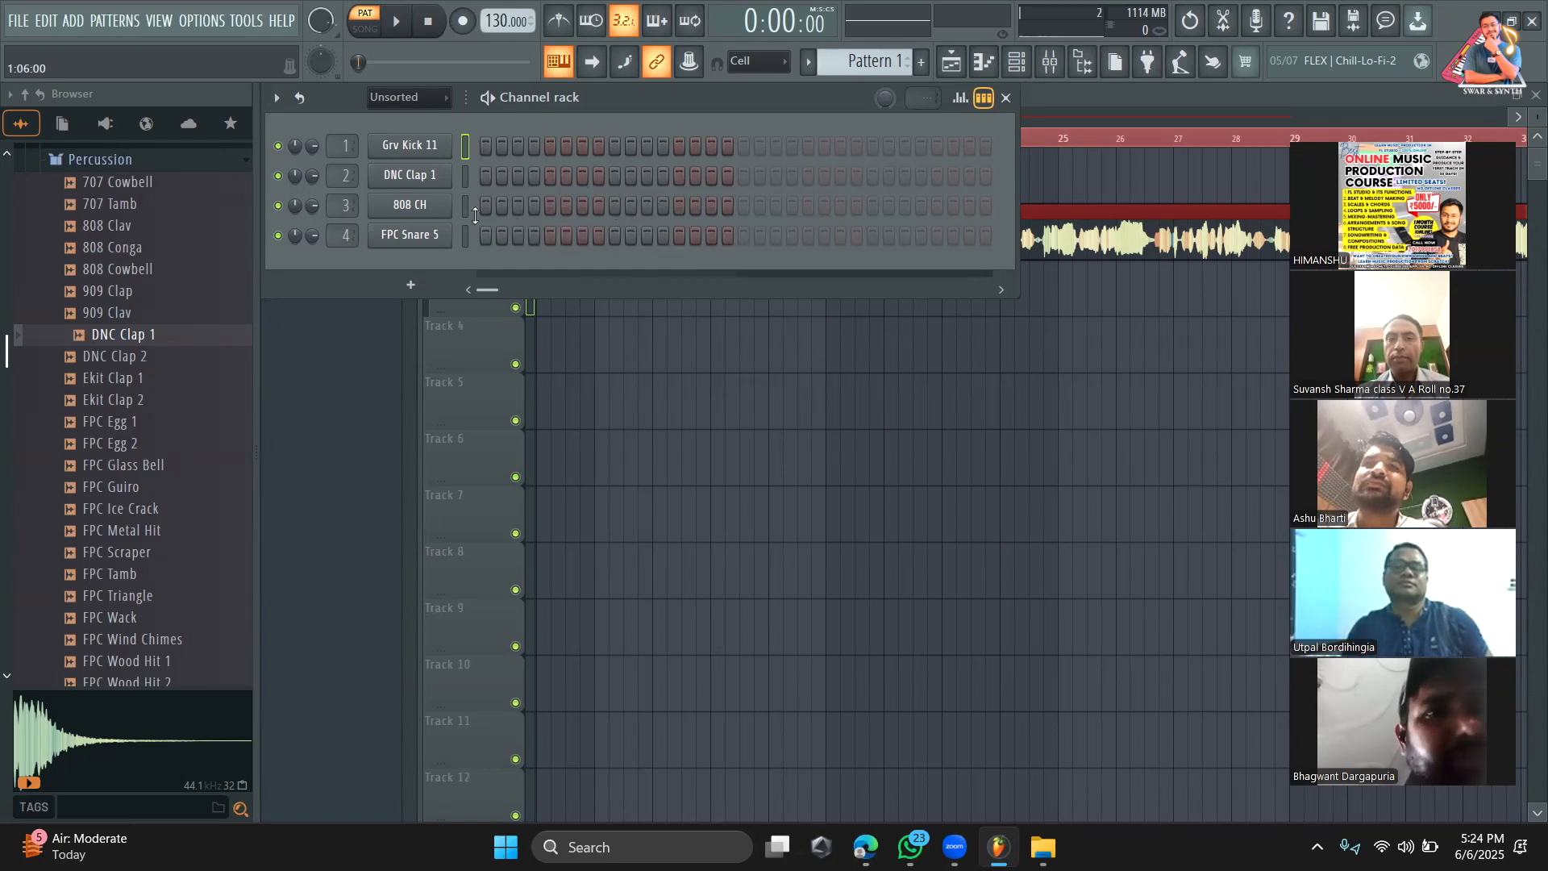
# Step: Play the vocals in song mode from between bars 18 and 19 and bring up the channel rack
pyautogui.click(347, 349)
pyautogui.click(696, 135)
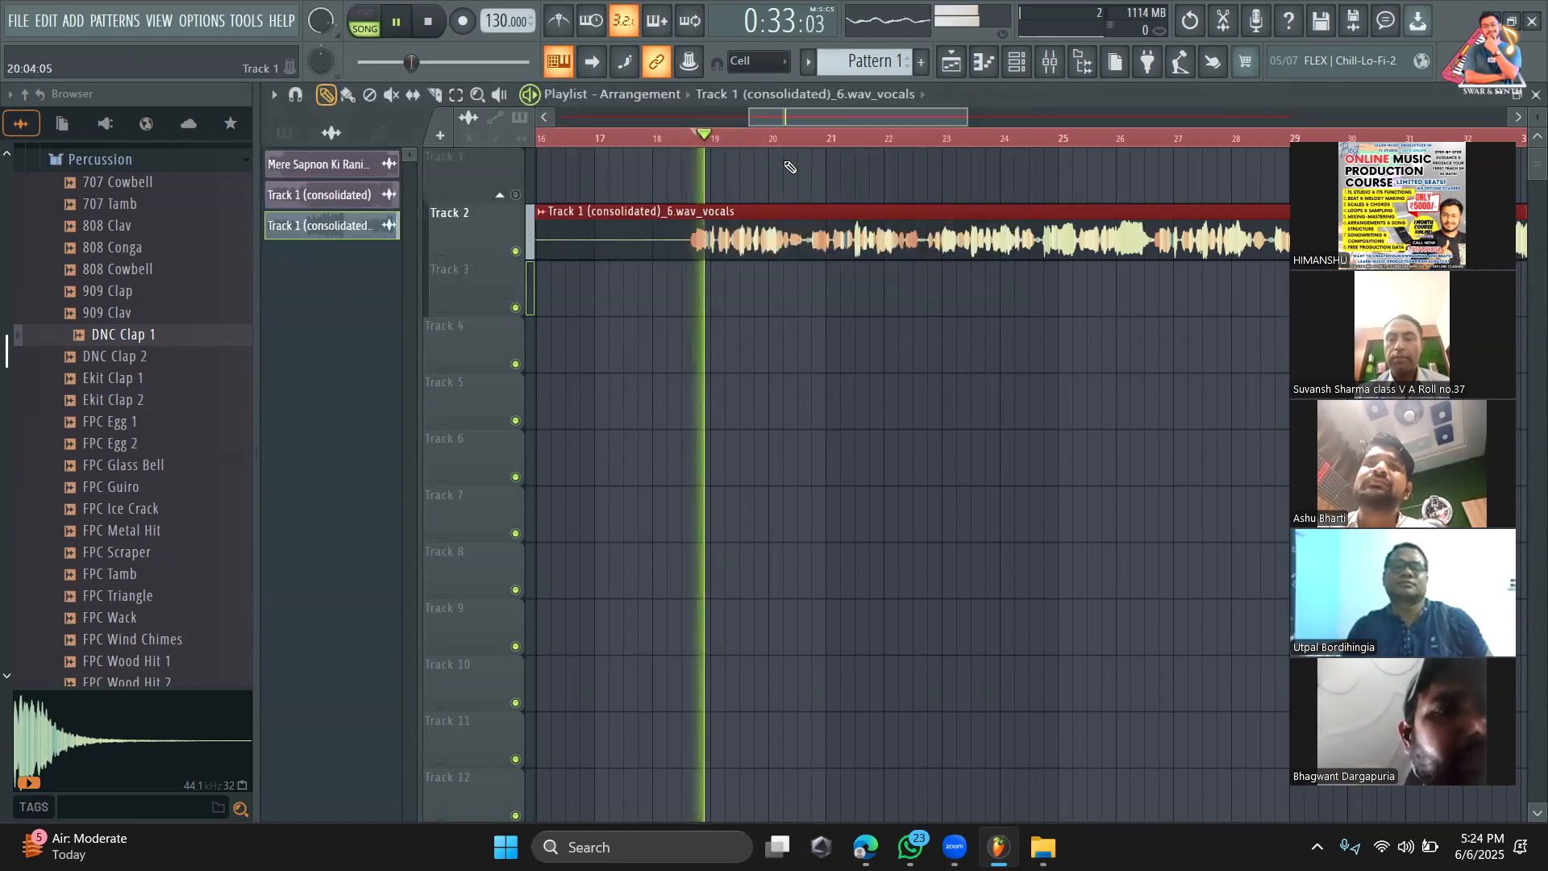
pyautogui.click(1018, 69)
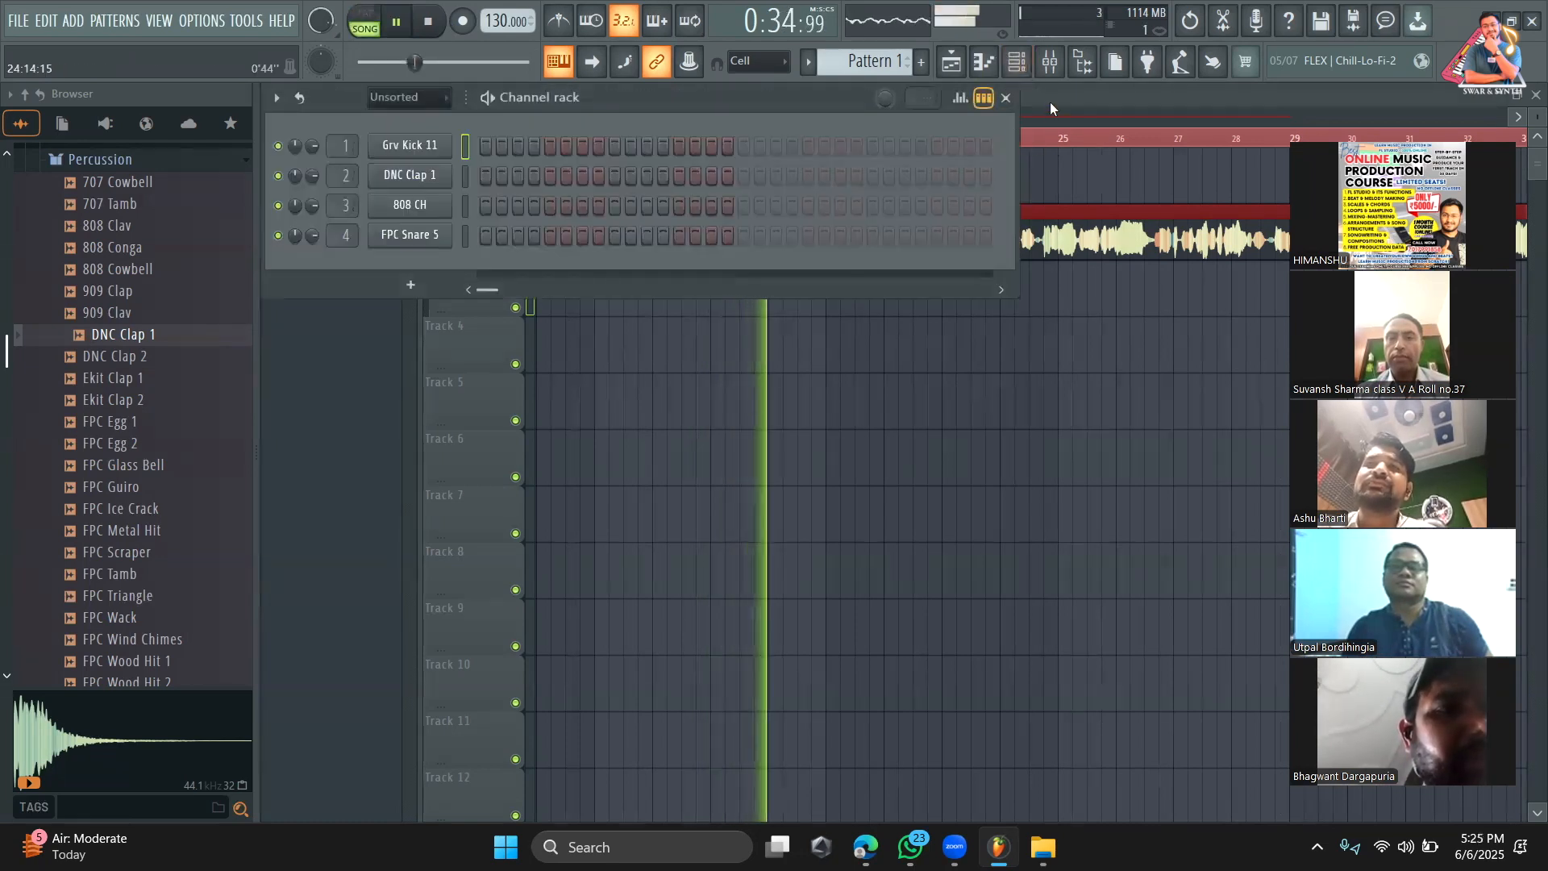
pyautogui.press('space')
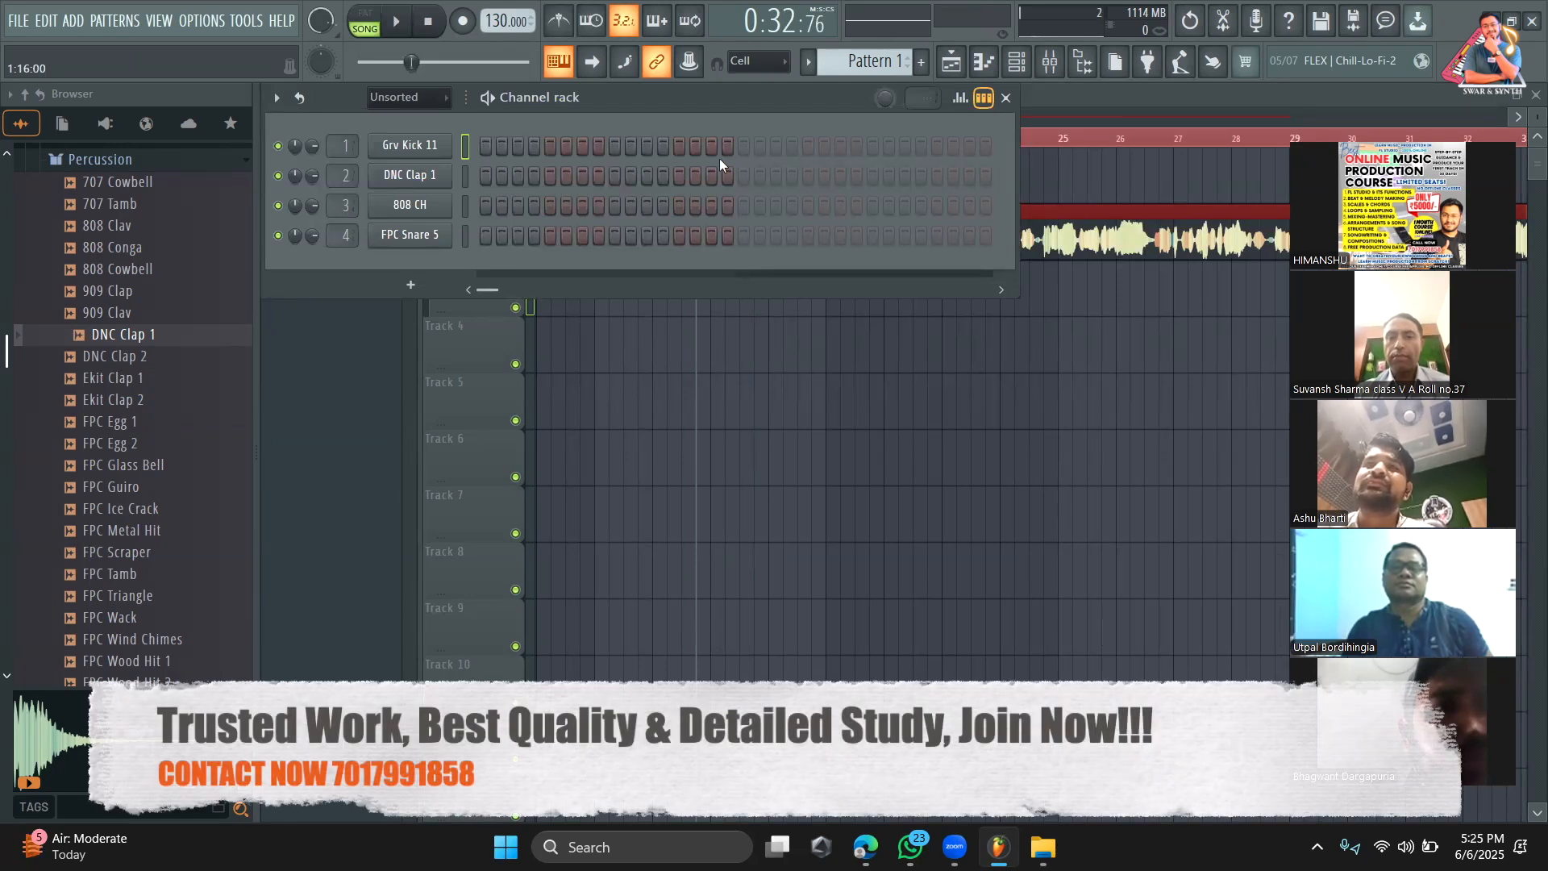
# Step: Program Grv Kick 11 on steps 1, 5, 9 and 13, DNC Clap 1 on 5 and 13, and 808 CH on 3, 7, 11 and 15
pyautogui.click(487, 146)
pyautogui.click(552, 146)
pyautogui.click(616, 145)
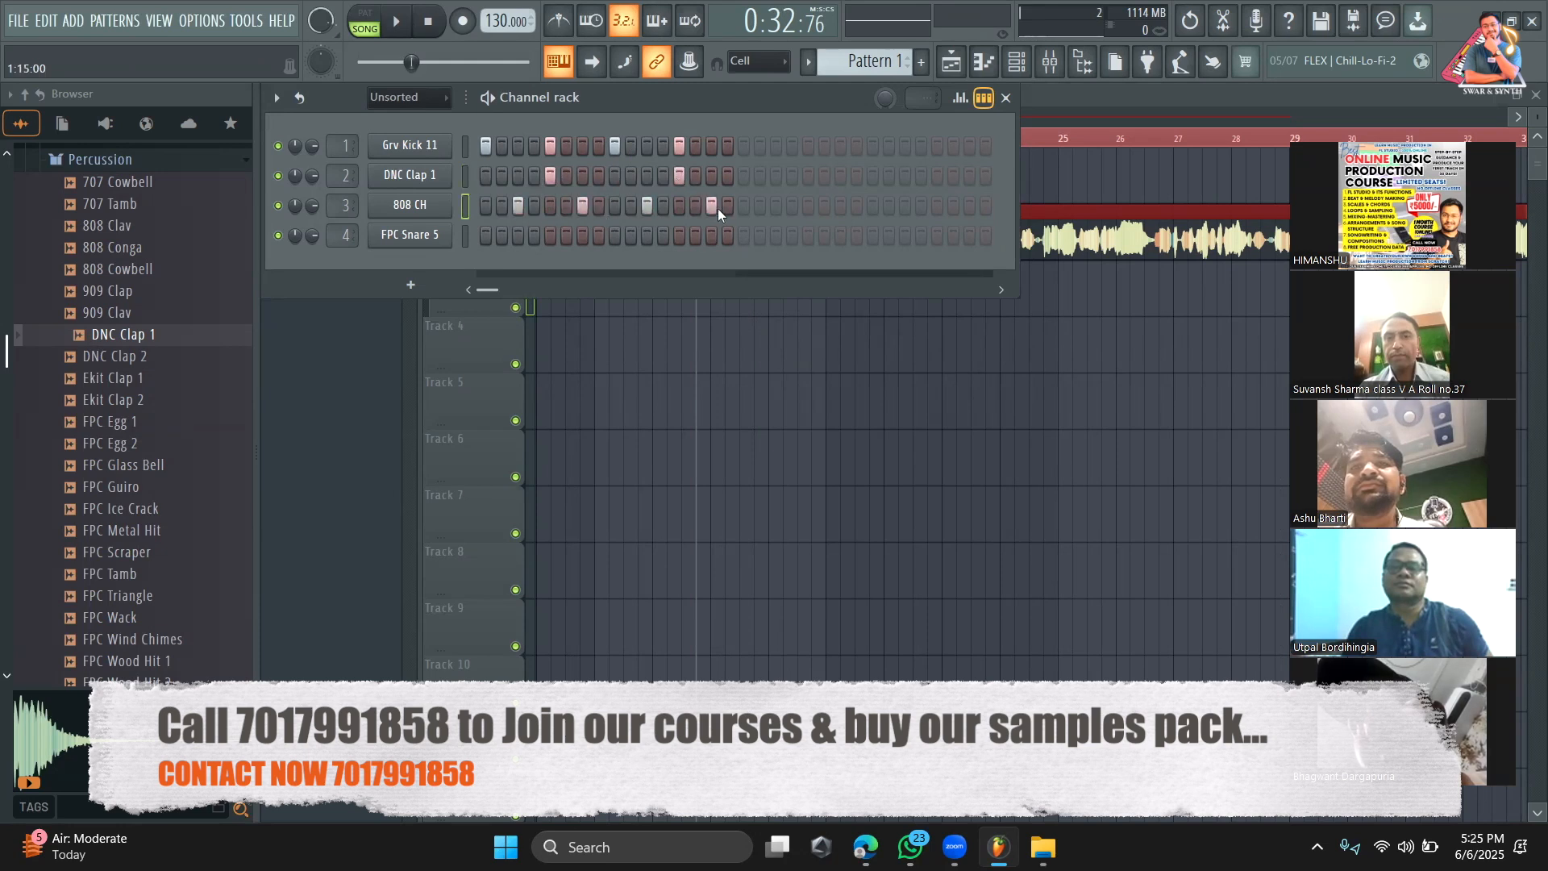
# Step: Delete the stray vocals clip on Track 3 and place Pattern 1 there in each of bars 19 to 23
pyautogui.click(1005, 97)
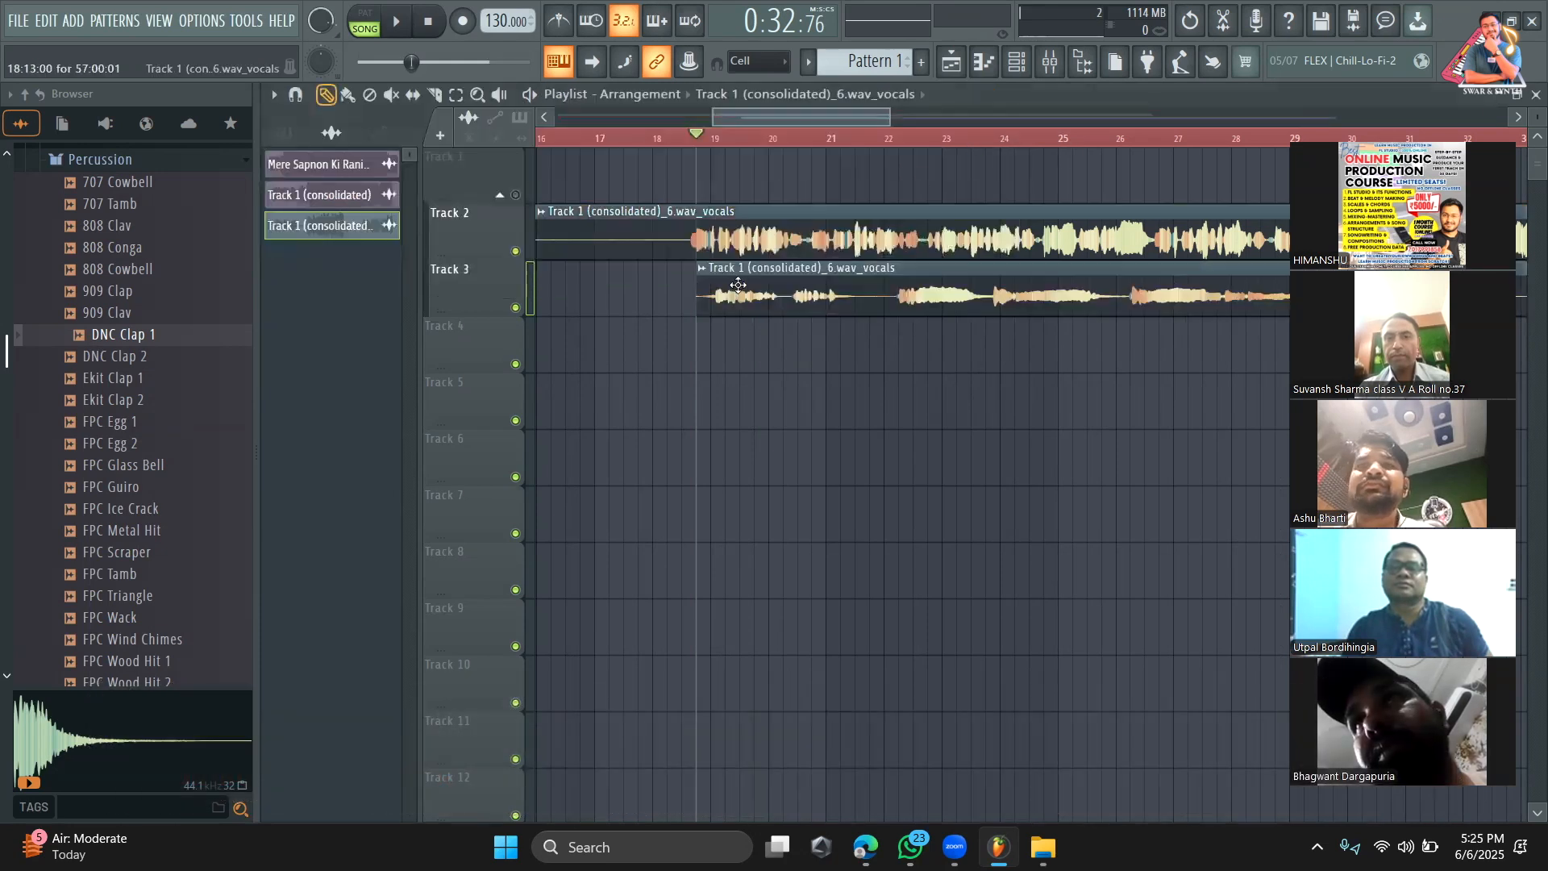
pyautogui.rightClick(702, 290)
pyautogui.click(733, 298)
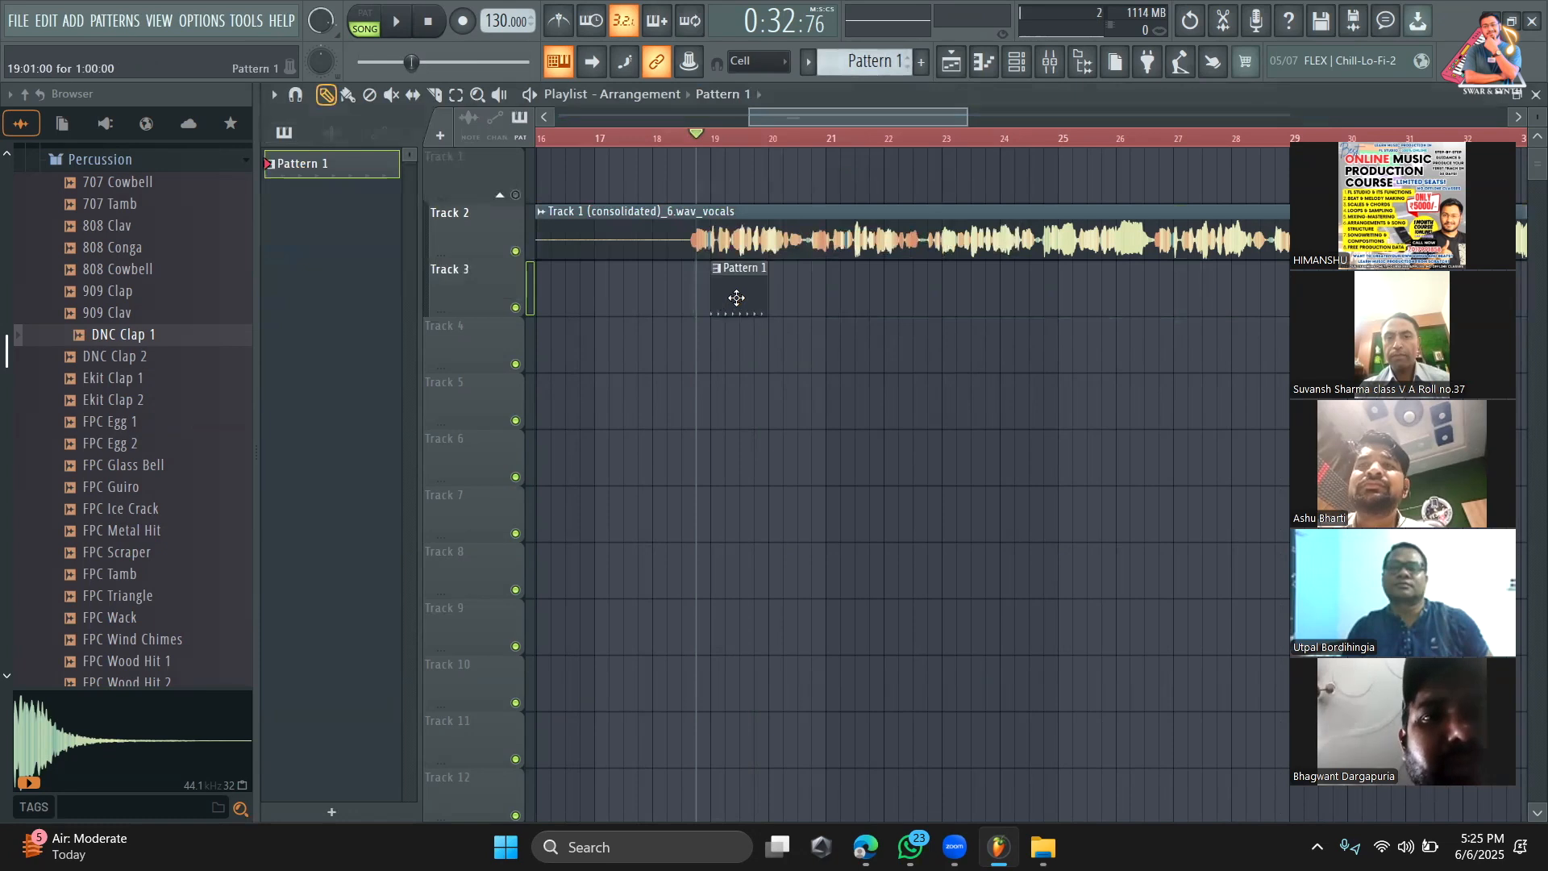
pyautogui.click(784, 298)
pyautogui.click(841, 298)
pyautogui.click(899, 291)
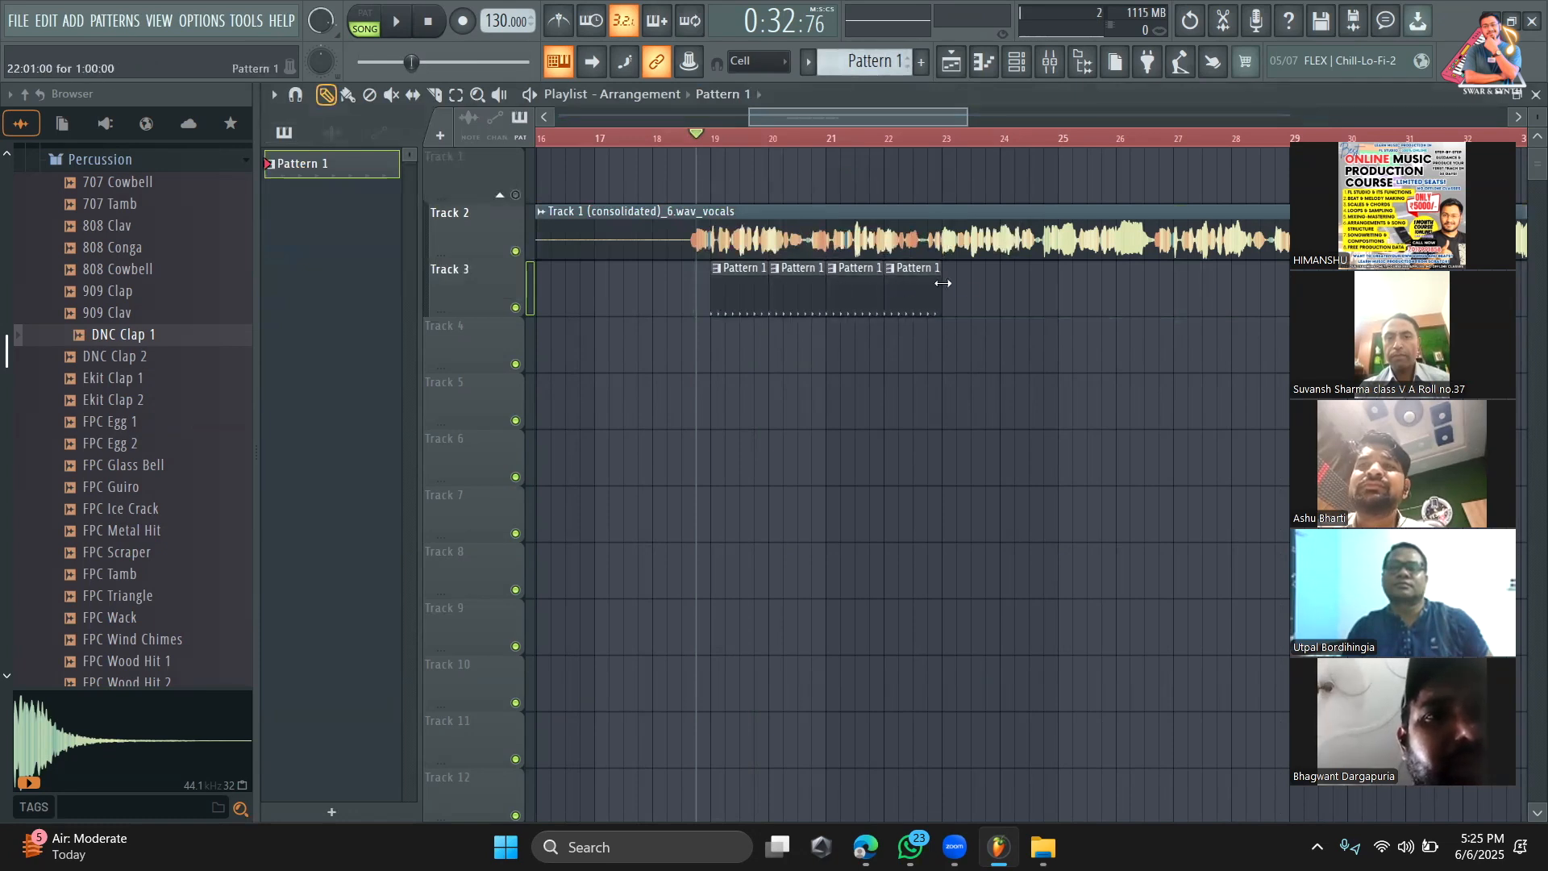
pyautogui.click(963, 283)
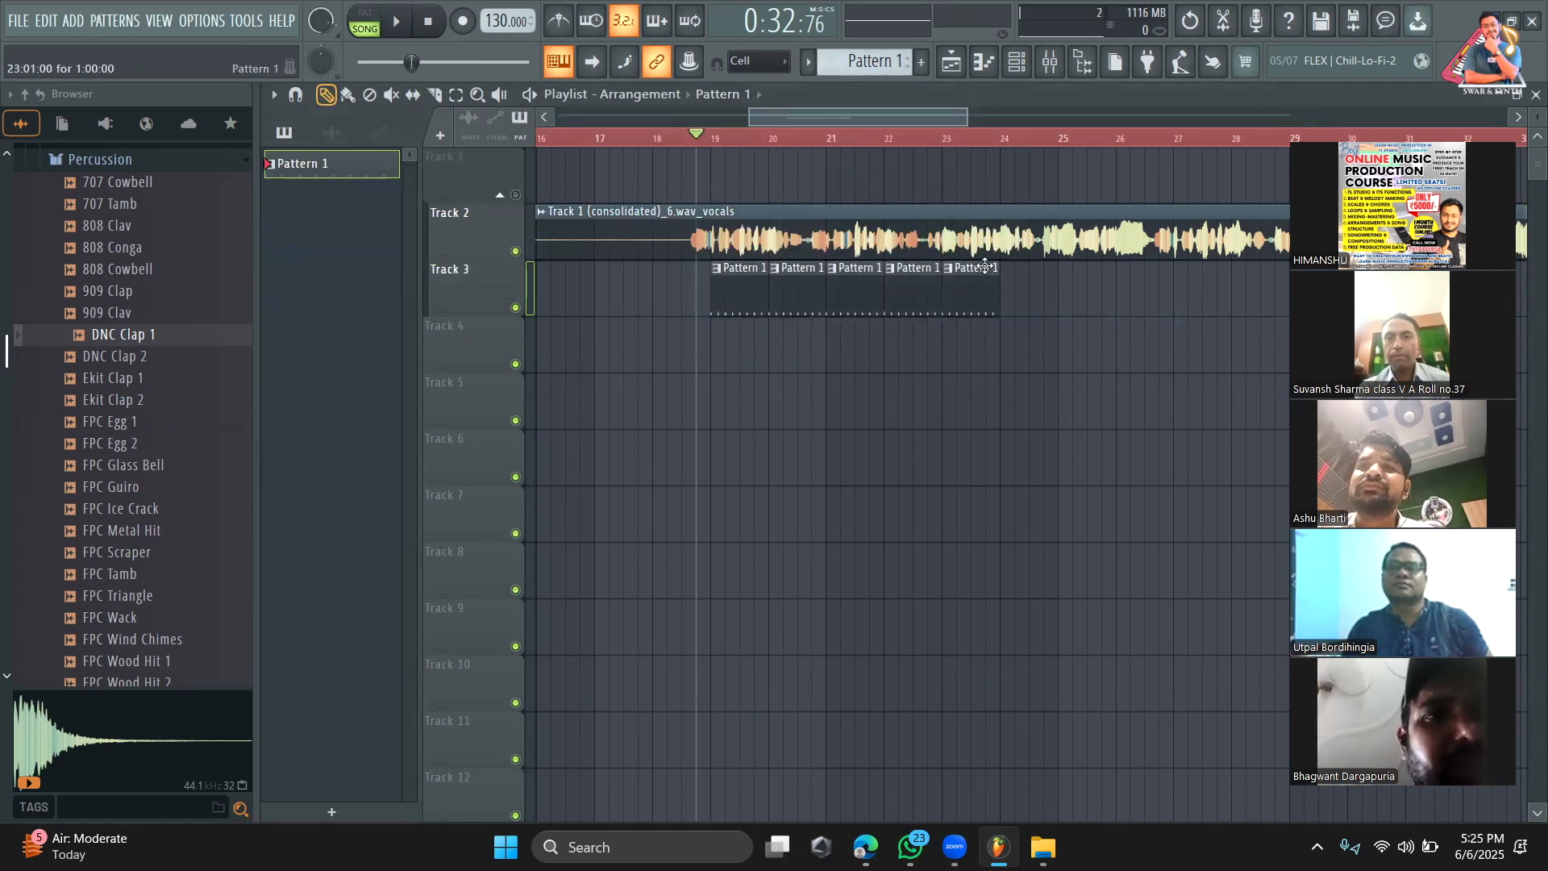
# Step: Check Pattern 1 in the channel rack, place it on Track 4 in bars 19 to 22, and delete those four clips
pyautogui.click(1013, 63)
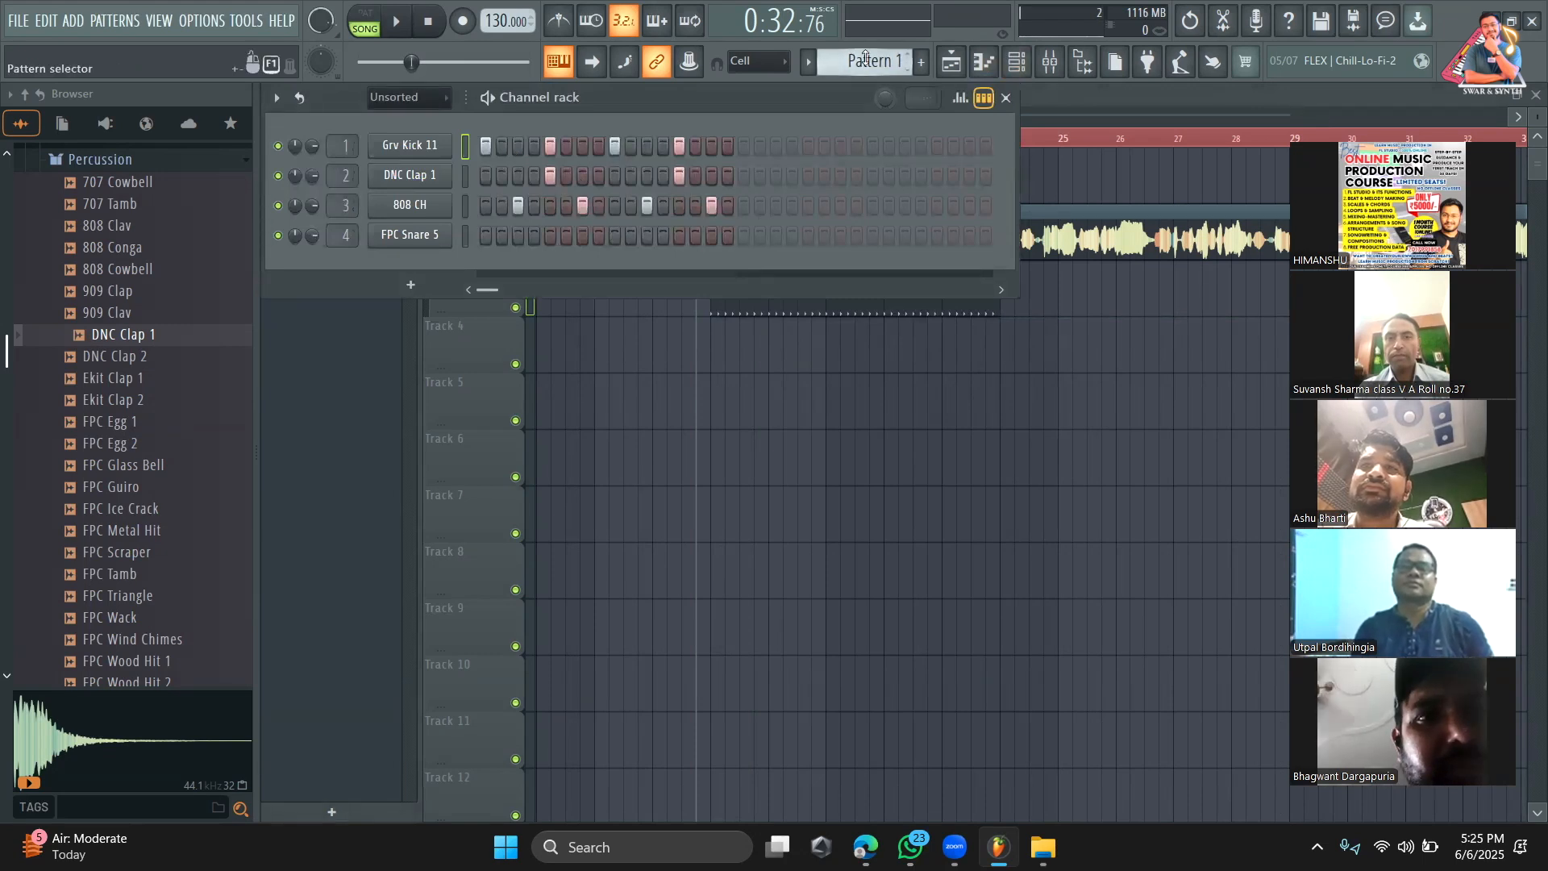
pyautogui.click(1010, 100)
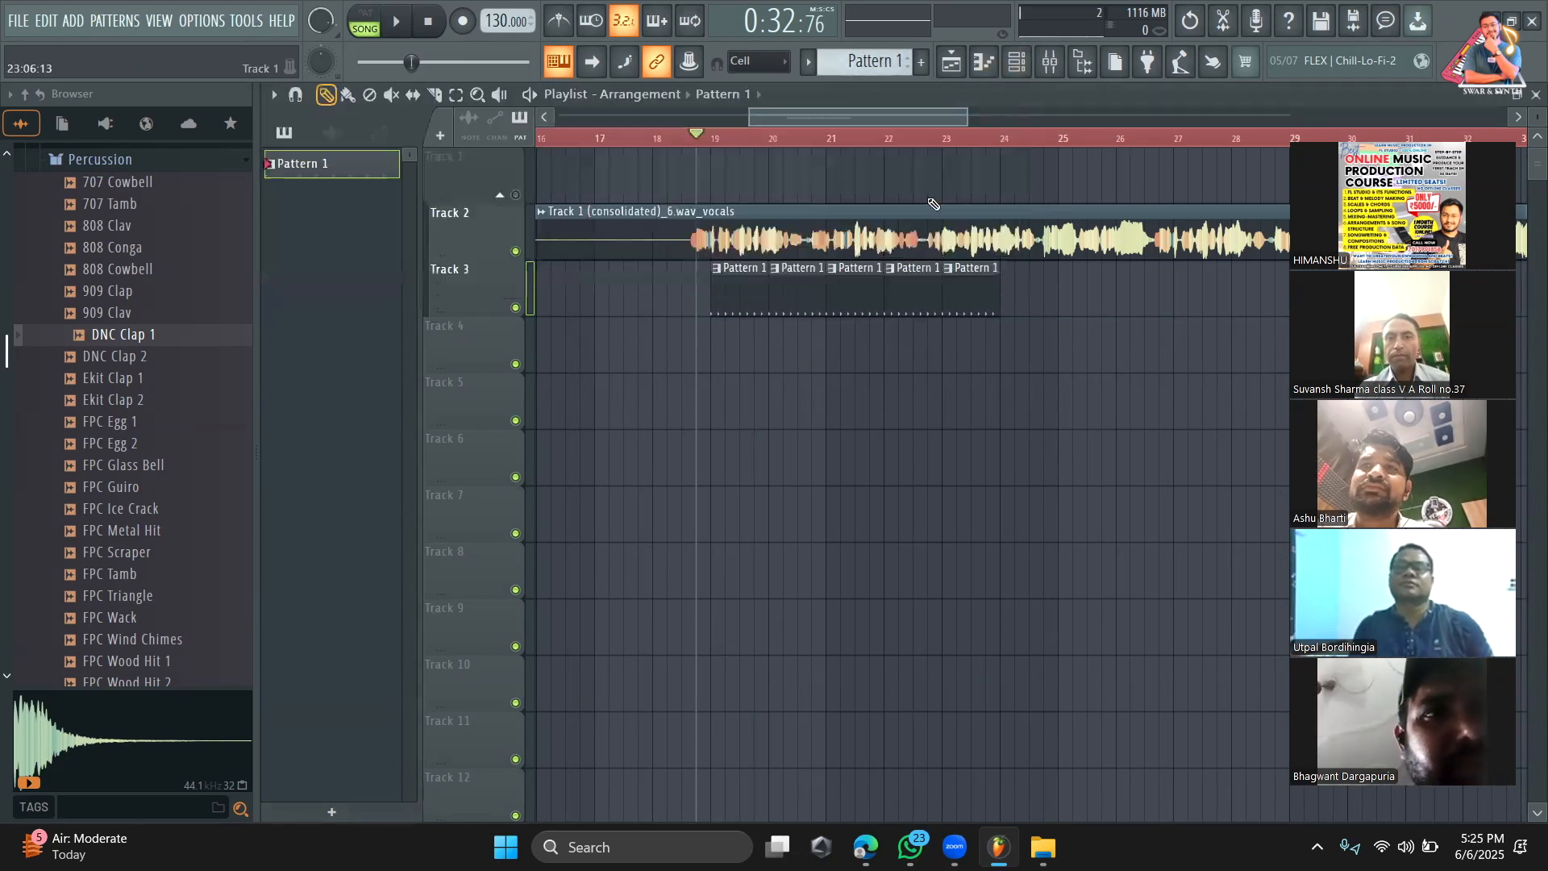
pyautogui.click(720, 347)
pyautogui.click(780, 351)
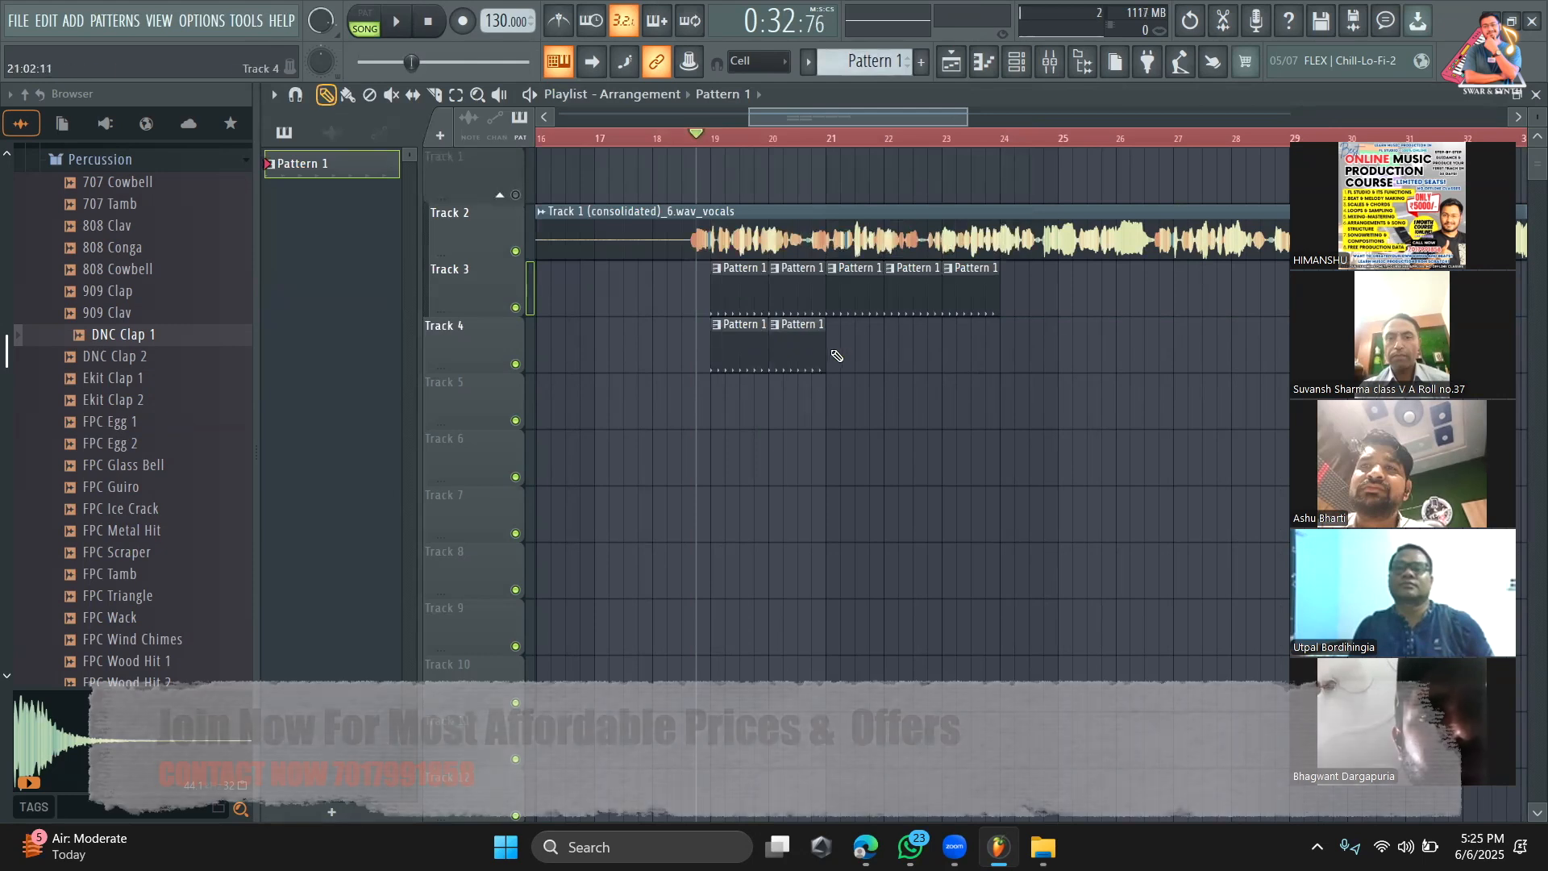
pyautogui.click(846, 355)
pyautogui.click(896, 350)
pyautogui.rightClick(914, 355)
pyautogui.rightClick(856, 355)
pyautogui.rightClick(798, 355)
pyautogui.rightClick(740, 355)
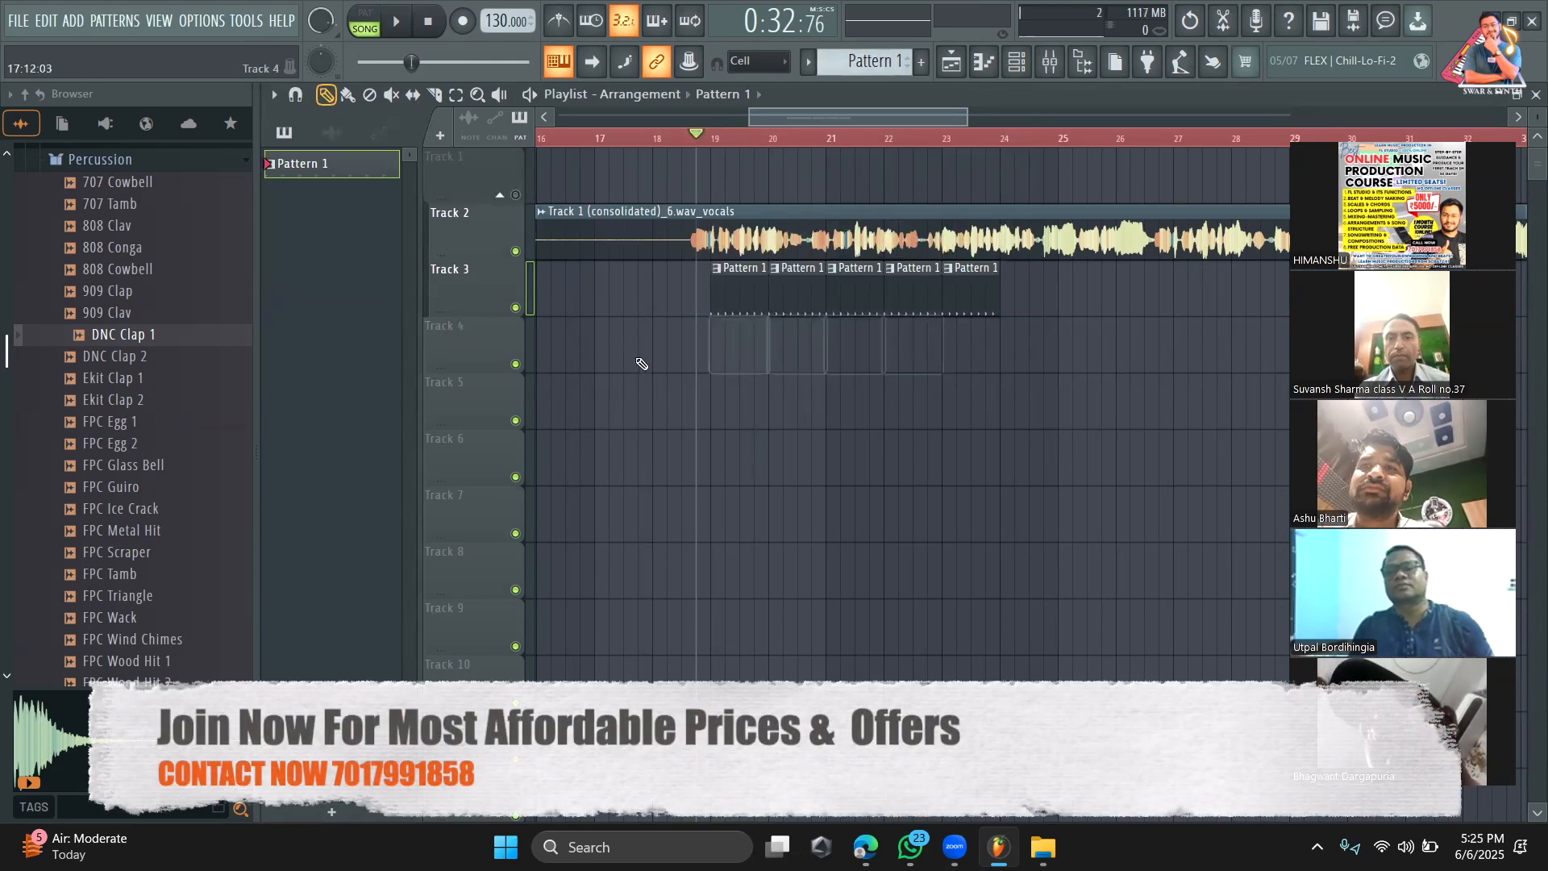
# Step: Play the vocals with the Pattern 1 clips from between bars 18 and 19, and replay them from the start of bar 19
pyautogui.press('space')
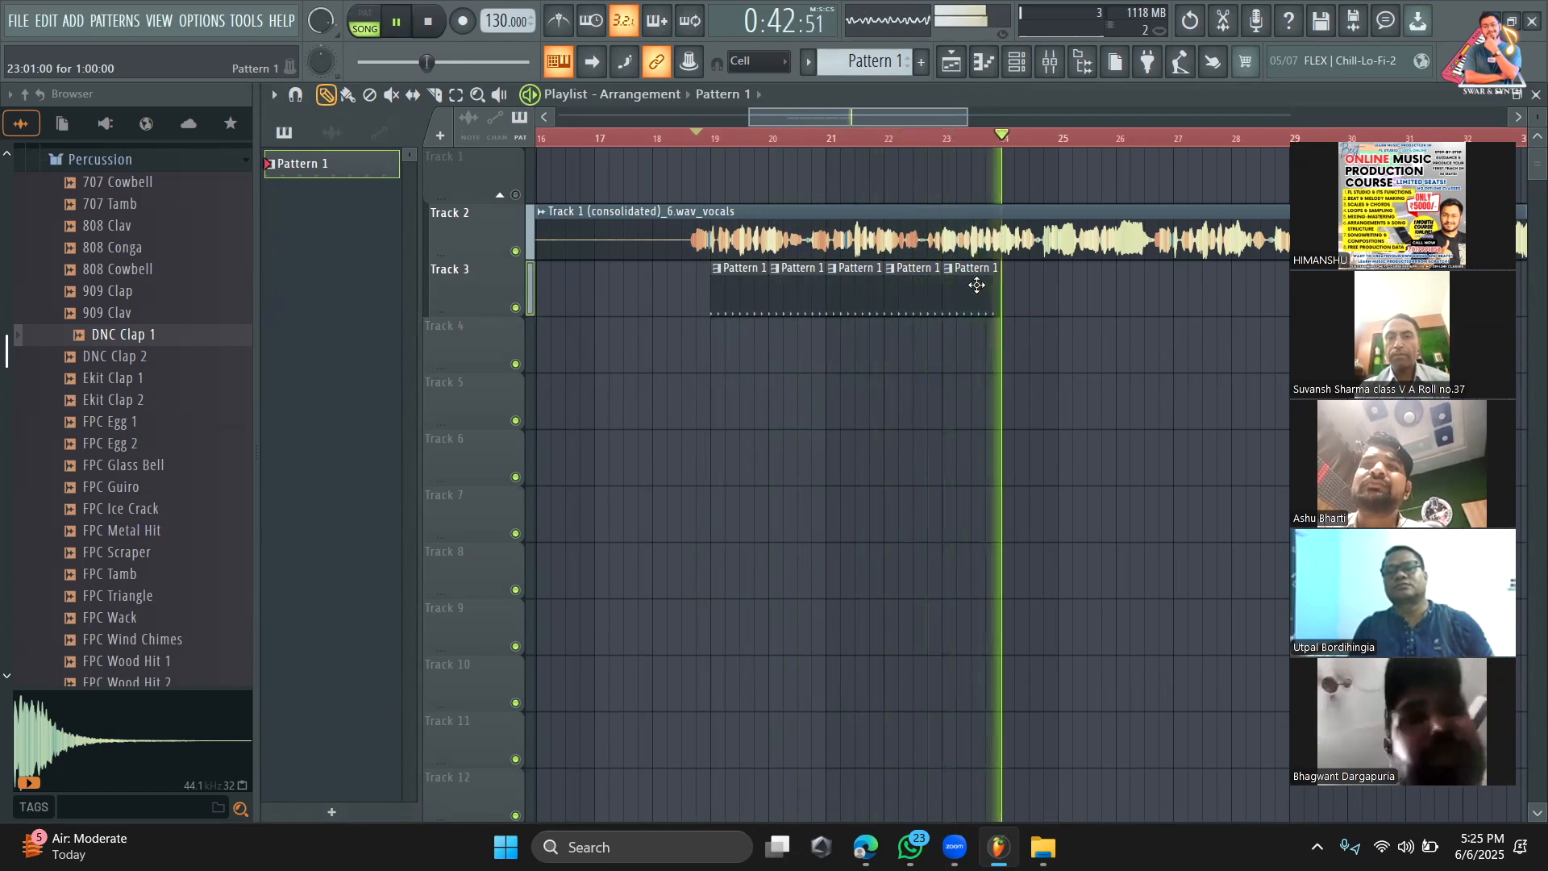
pyautogui.press('space')
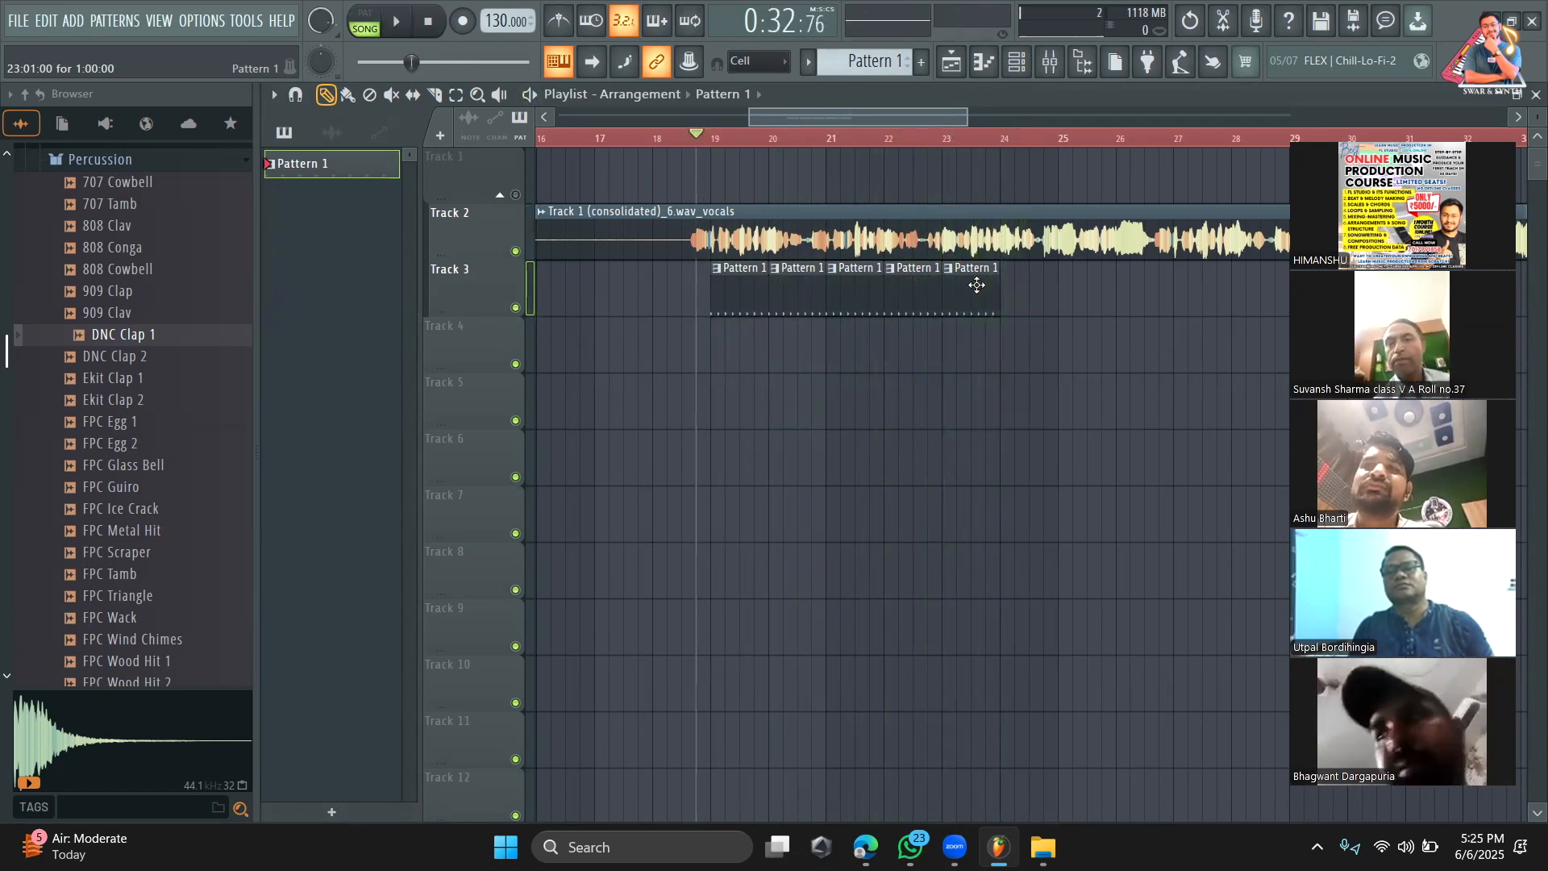
pyautogui.click(724, 143)
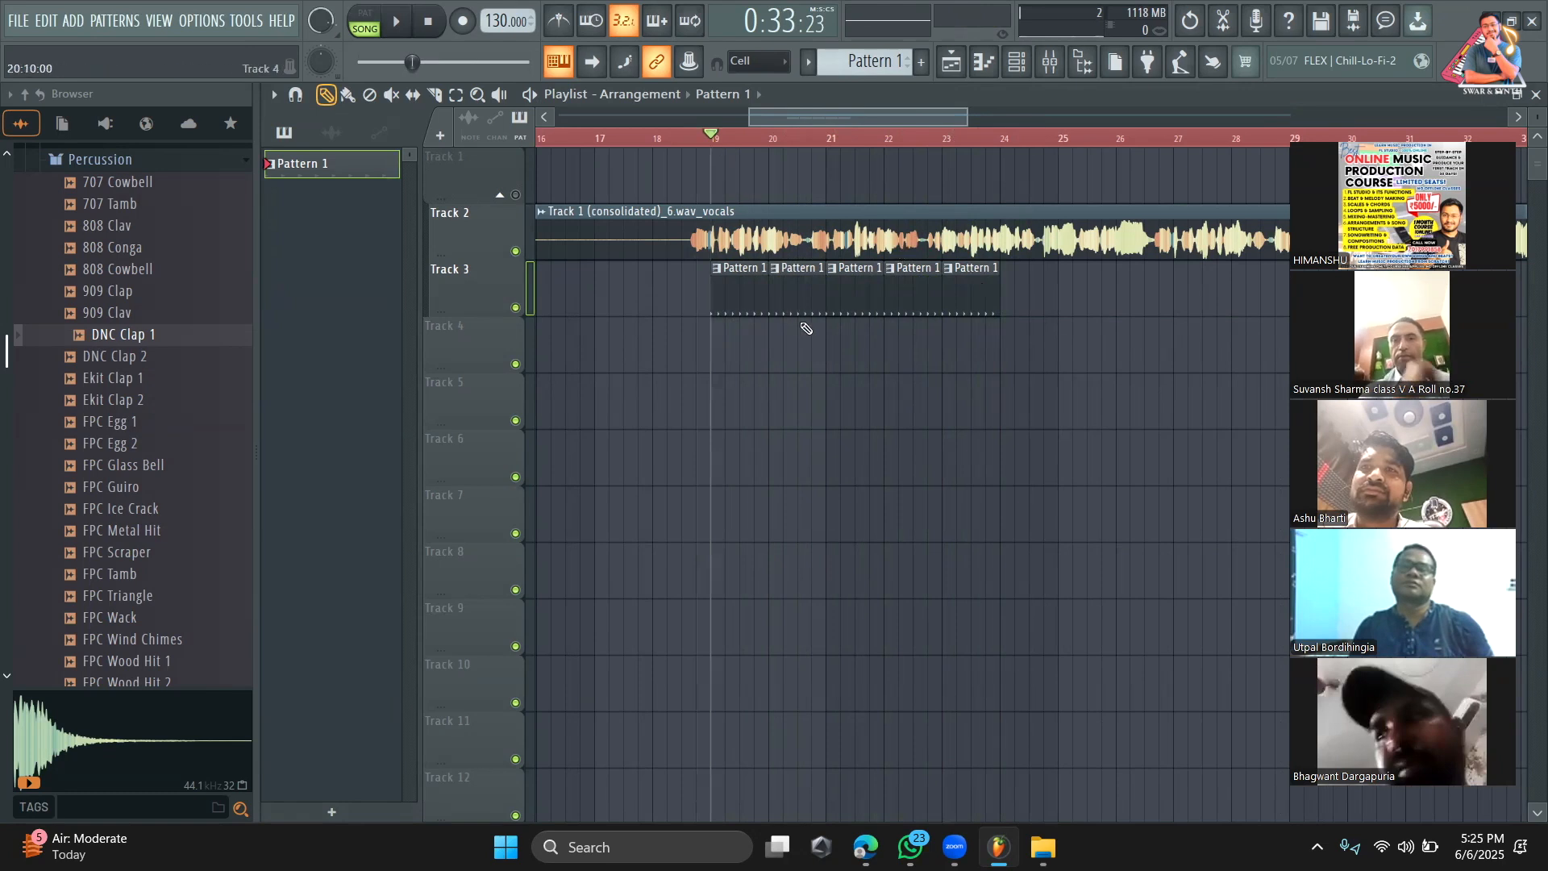
pyautogui.press('space')
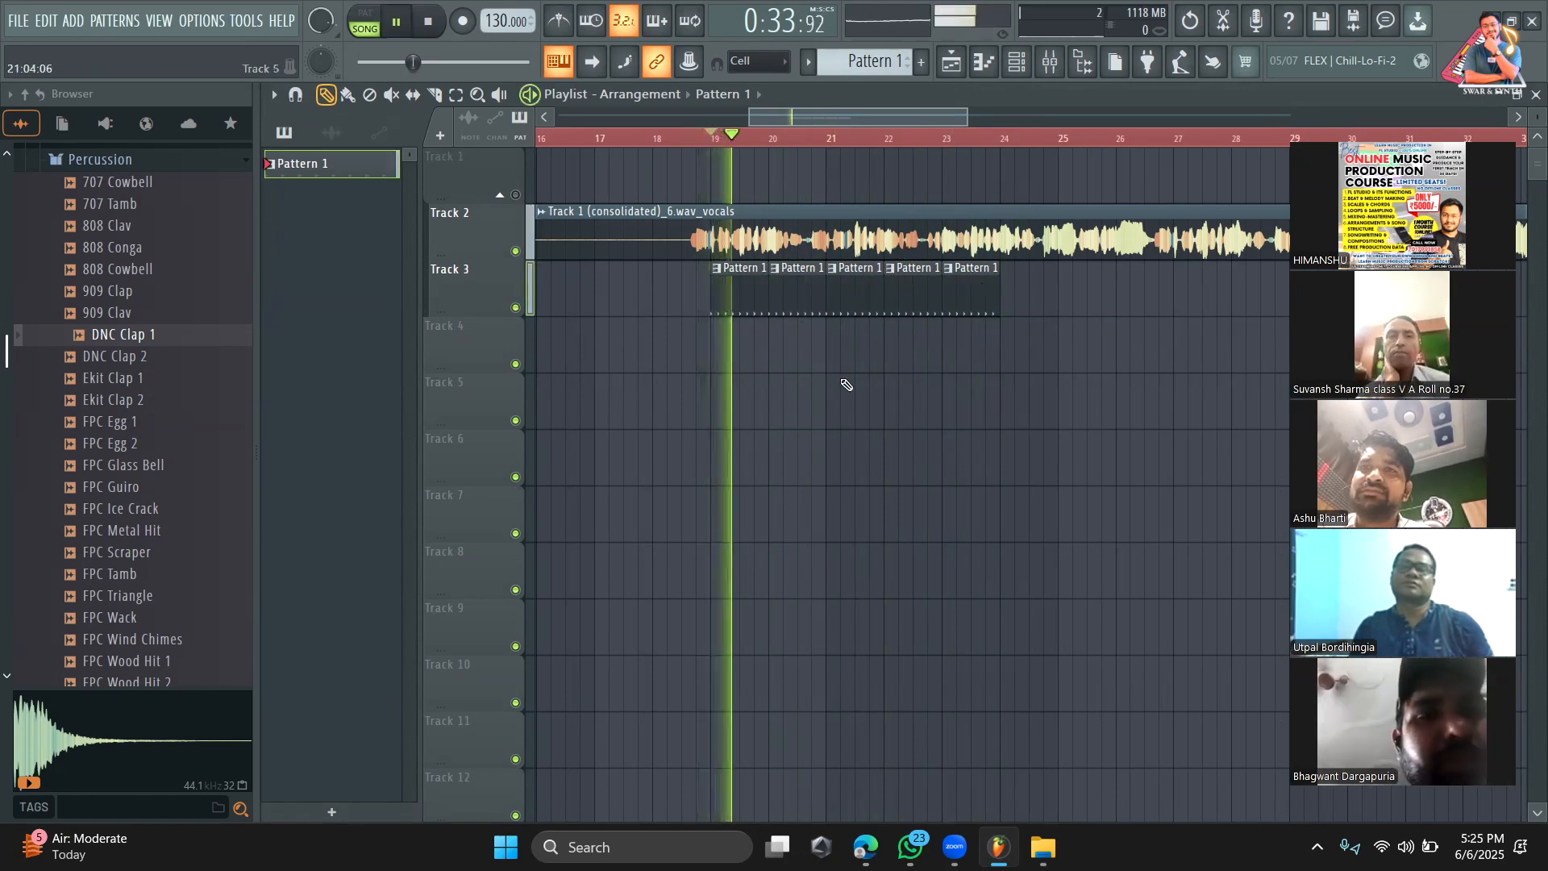
pyautogui.press('space')
# Step: Play Pattern 1 on its own in pattern mode and rearrange Grv Kick 11 onto steps 1, 7, 8 and 13
pyautogui.doubleClick(794, 287)
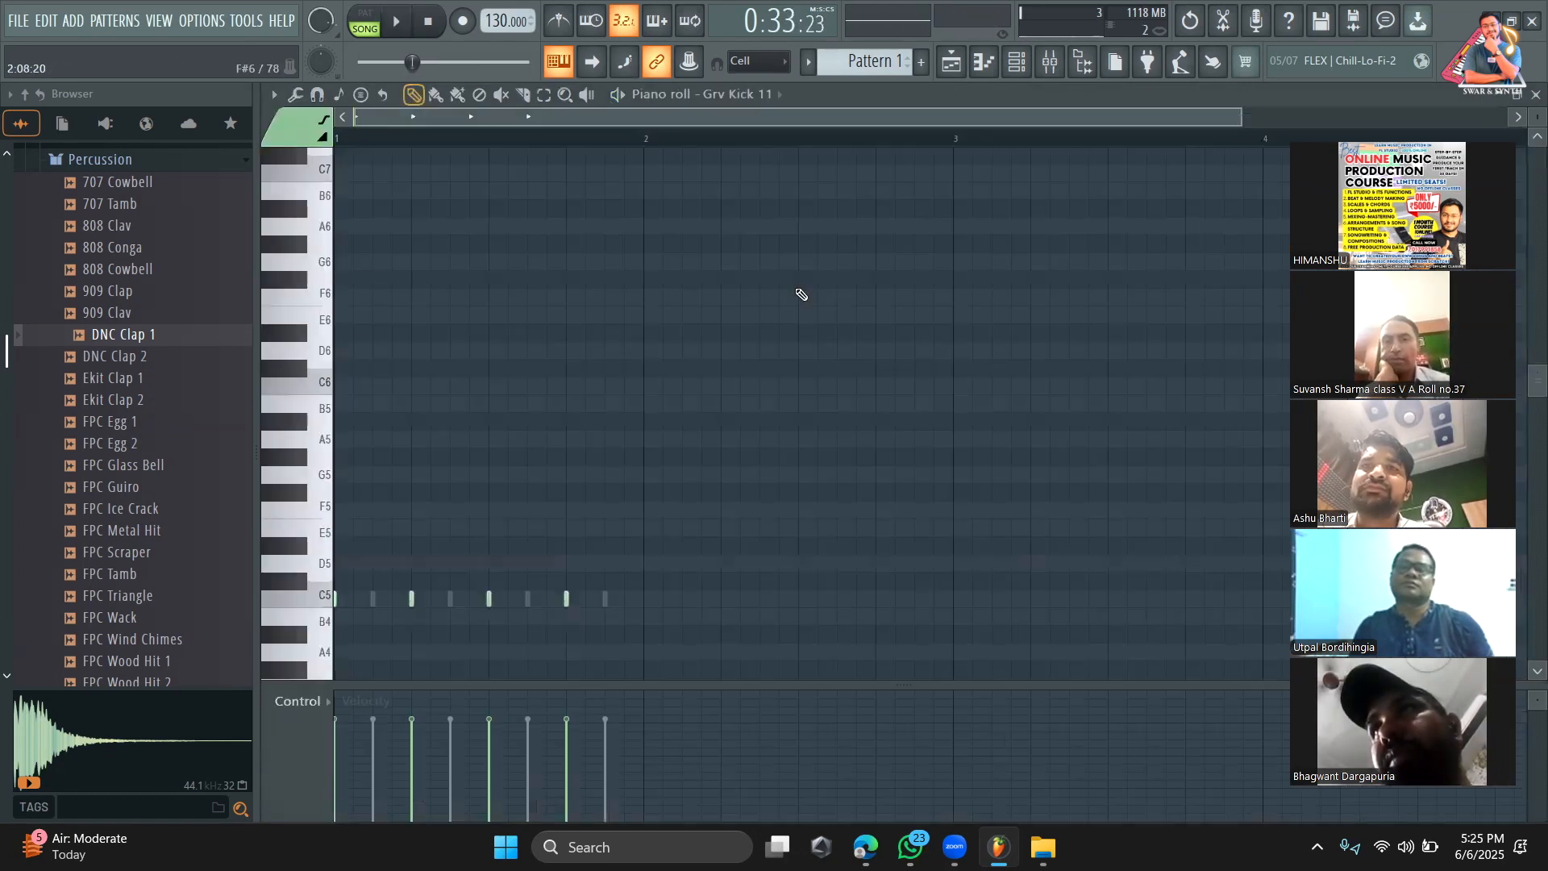
pyautogui.press('F6')
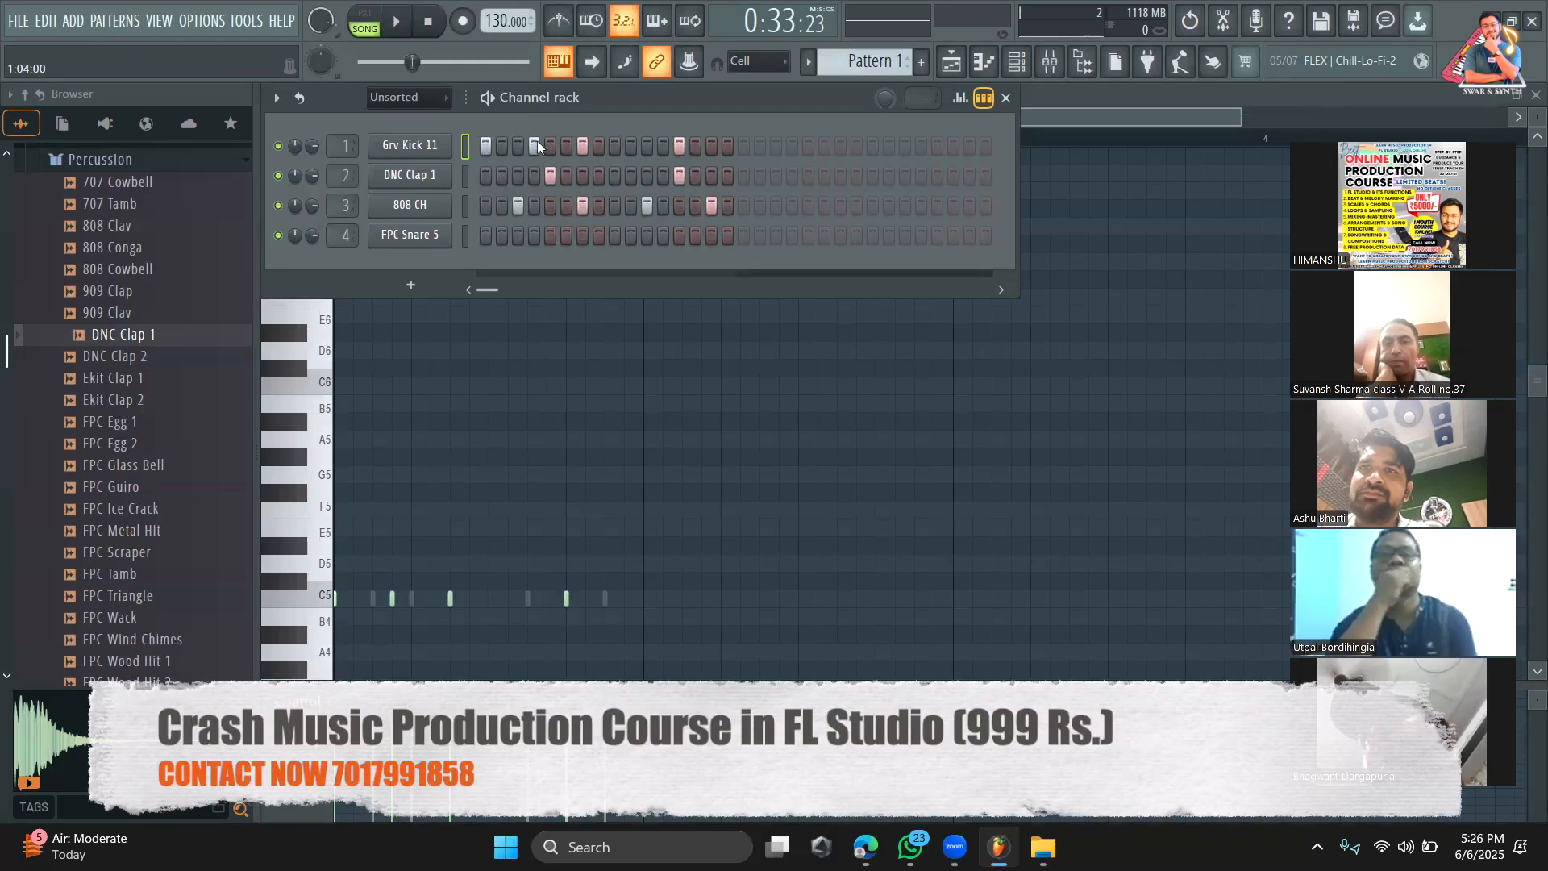
pyautogui.click(366, 13)
pyautogui.press('space')
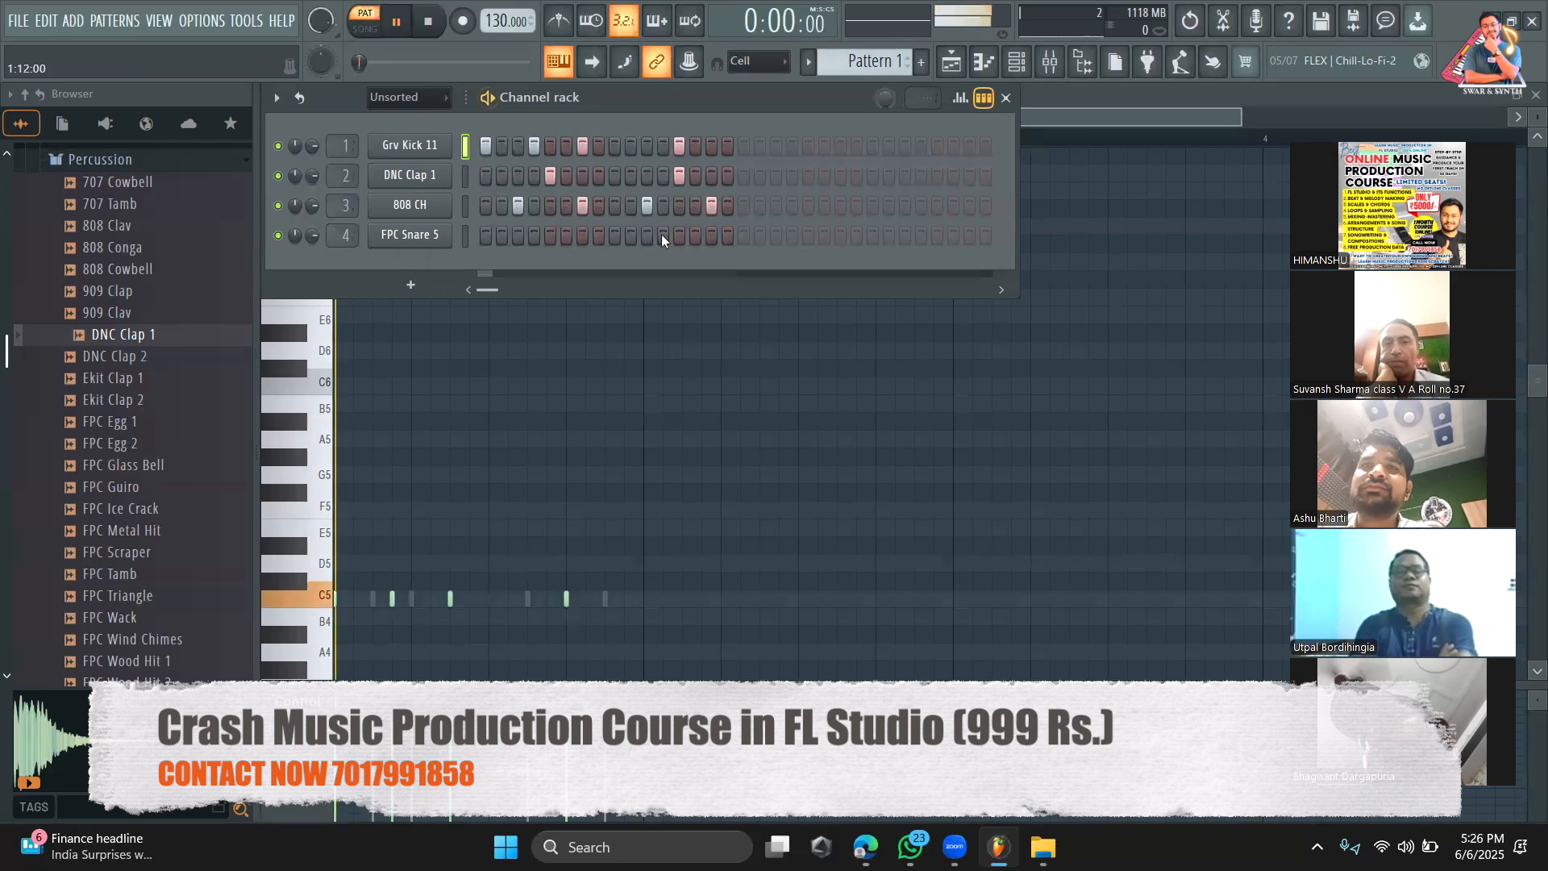
pyautogui.click(533, 150)
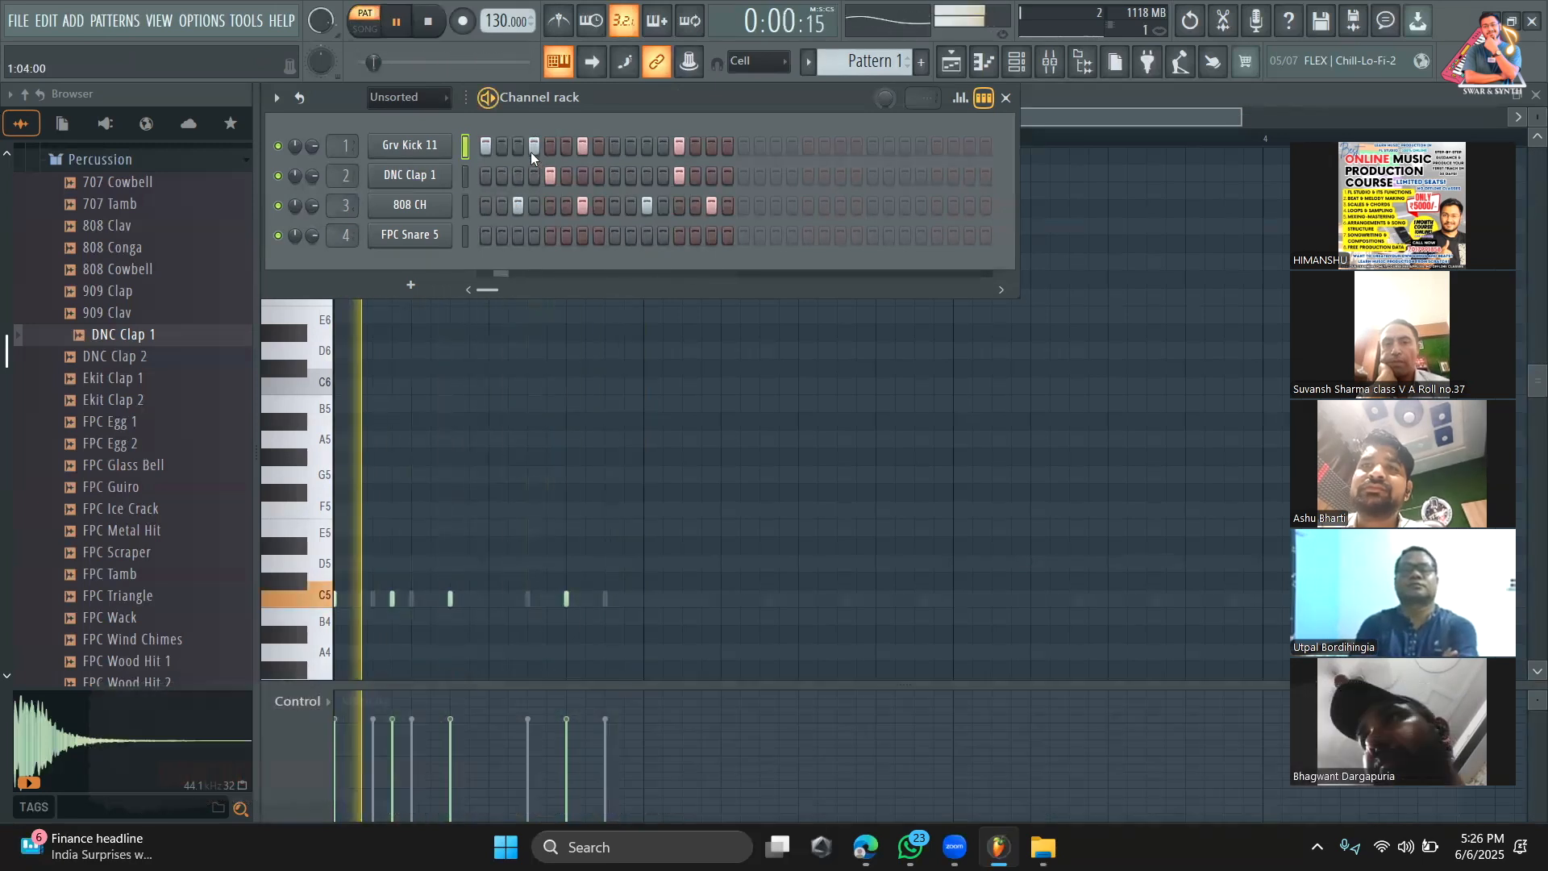
pyautogui.click(595, 143)
pyautogui.press('space')
pyautogui.press('space')
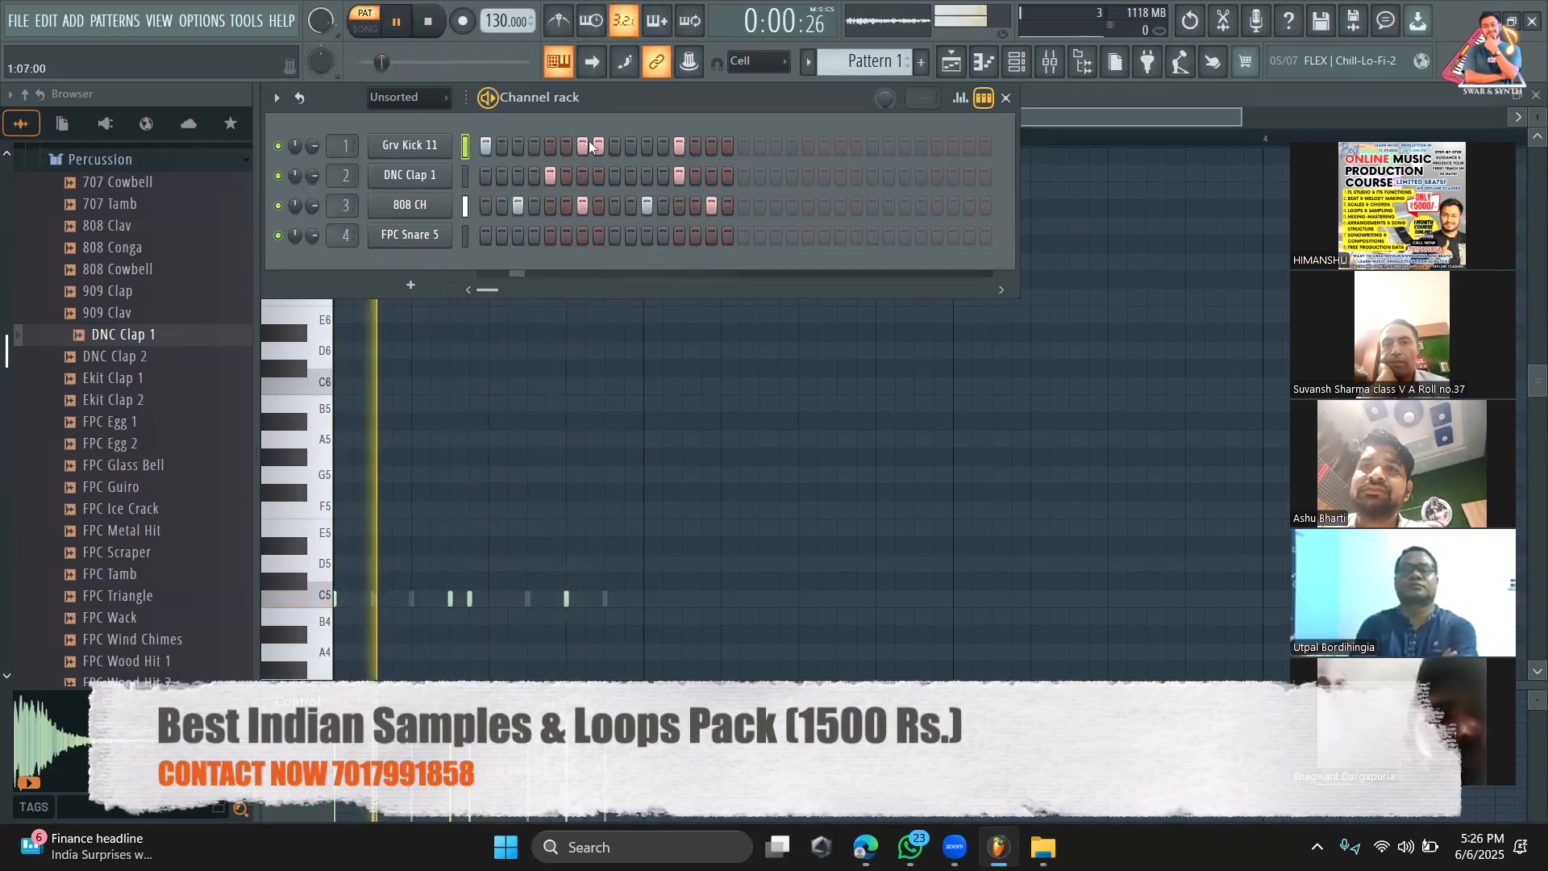
# Step: Try Grv Kick 11 on steps 1, 8 and 13 only, listening to the pattern
pyautogui.rightClick(598, 146)
pyautogui.rightClick(582, 148)
pyautogui.press('space')
pyautogui.press('space')
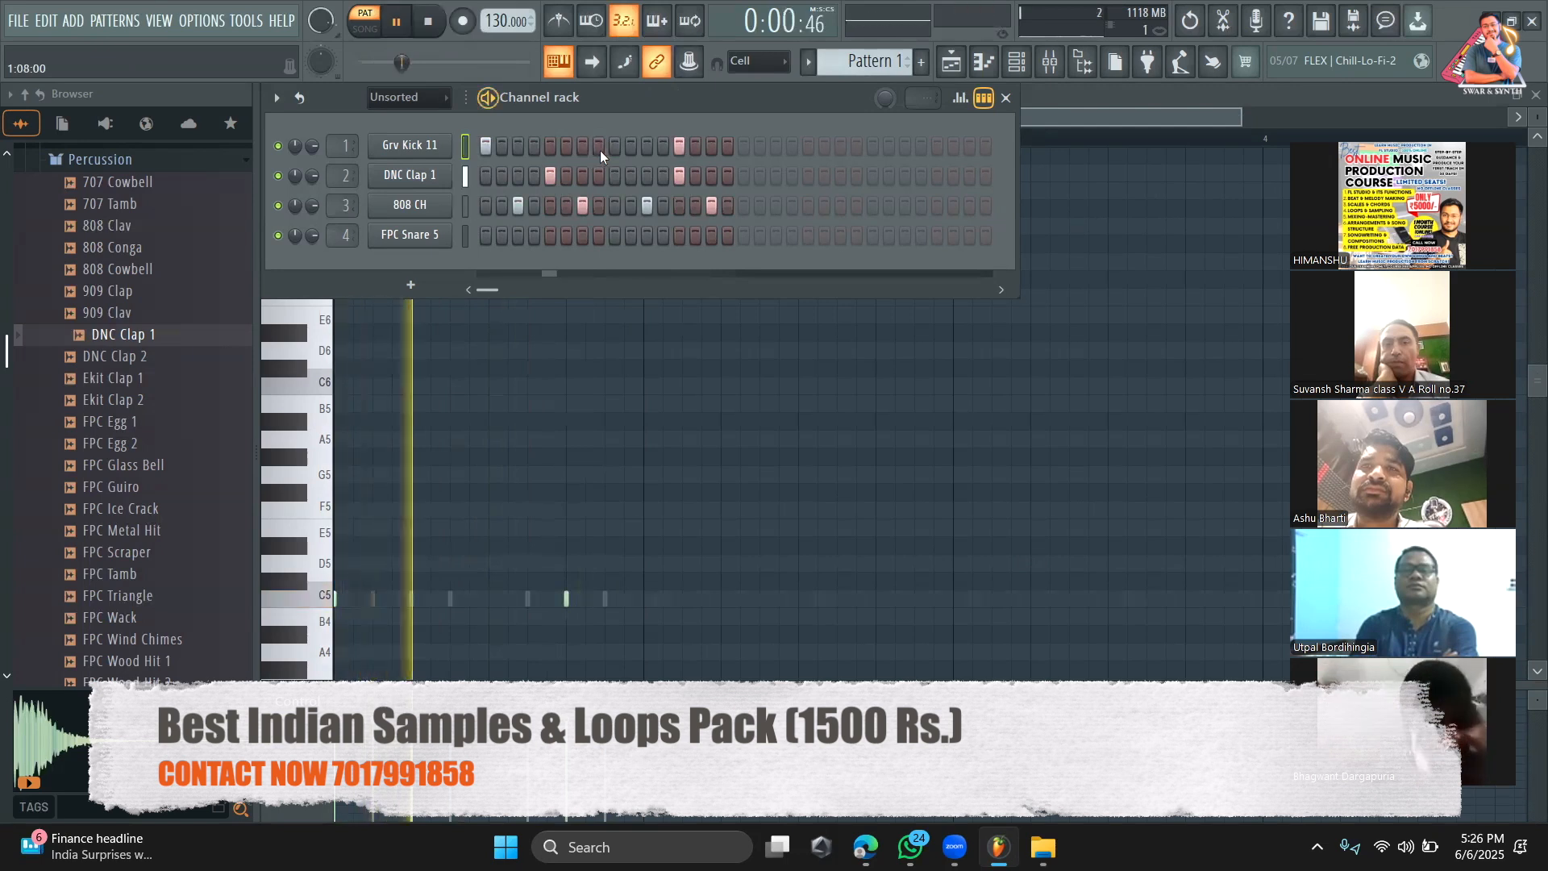
pyautogui.click(594, 147)
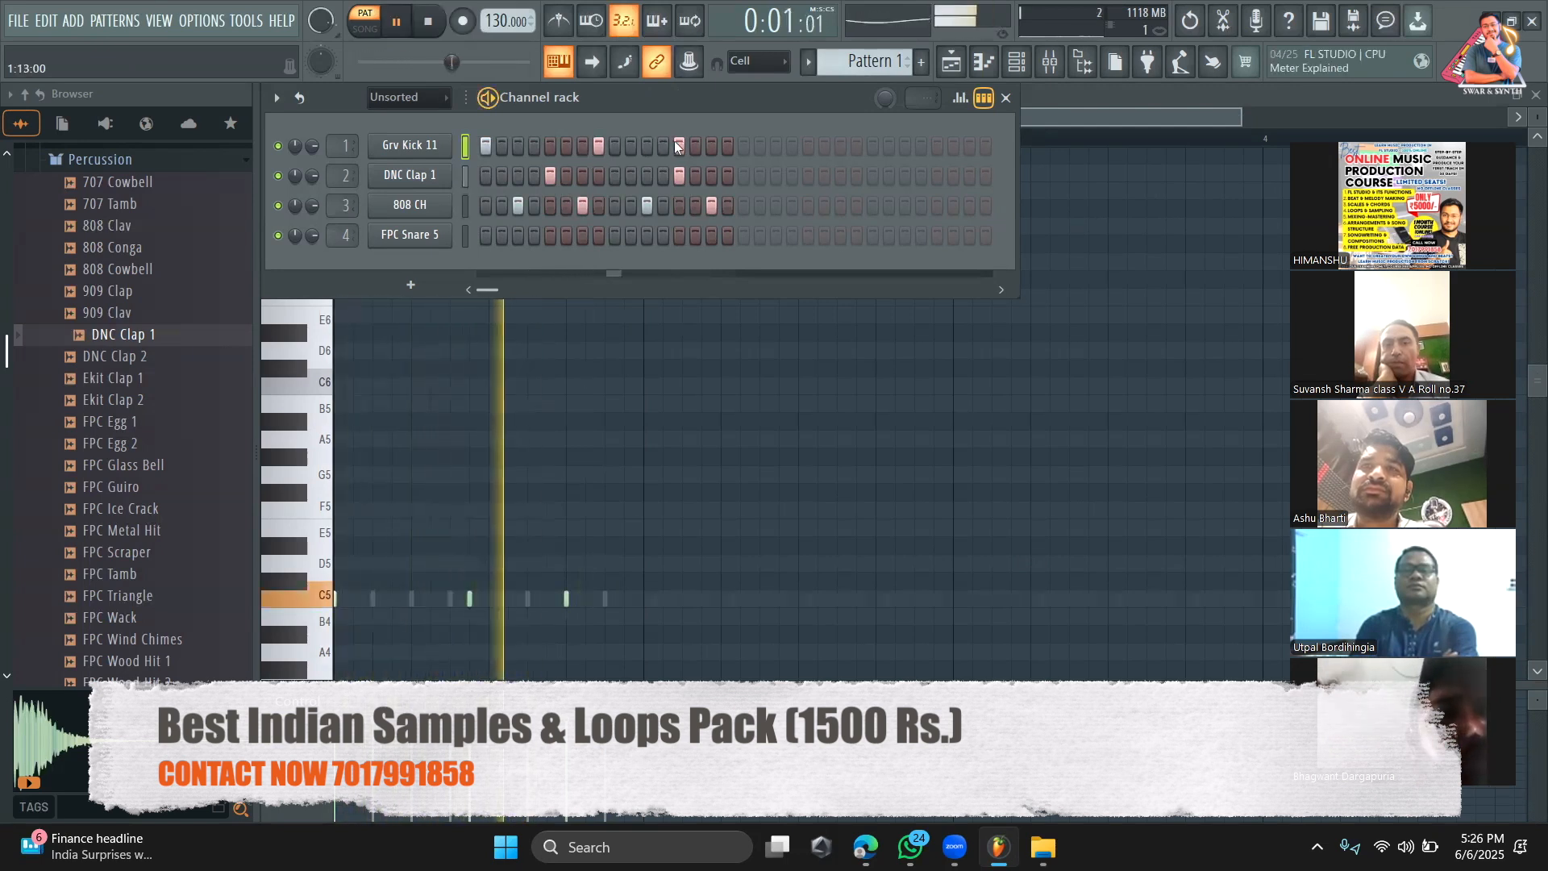
pyautogui.press('space')
# Step: Set Grv Kick 11 to hit only on steps 1, 7 and 15 and listen to the pattern
pyautogui.rightClick(597, 147)
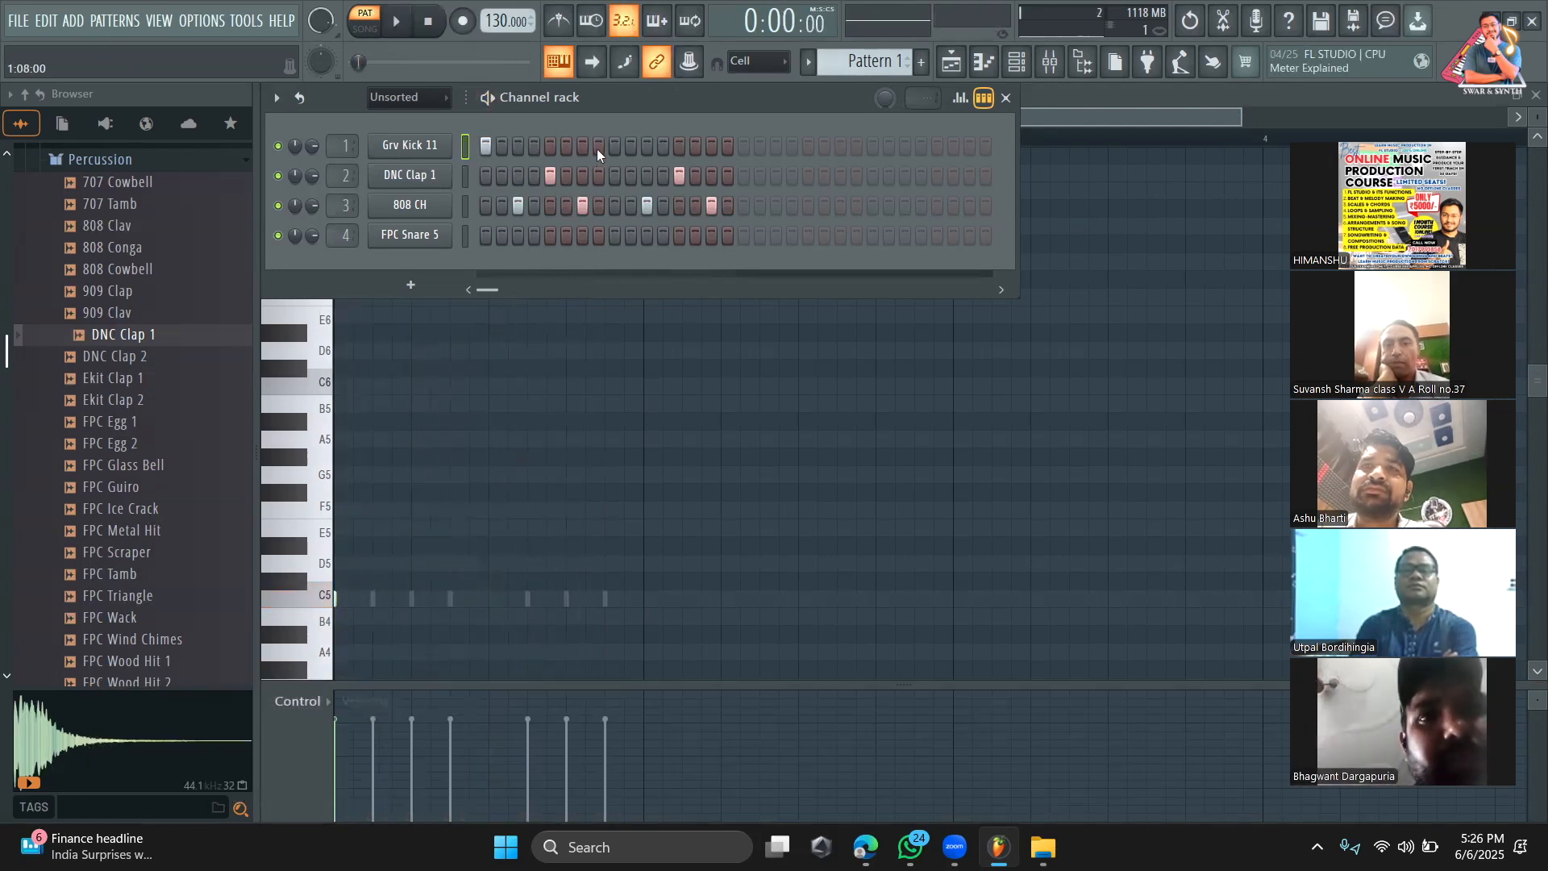
pyautogui.press('space')
pyautogui.press('space')
pyautogui.rightClick(614, 147)
pyautogui.press('space')
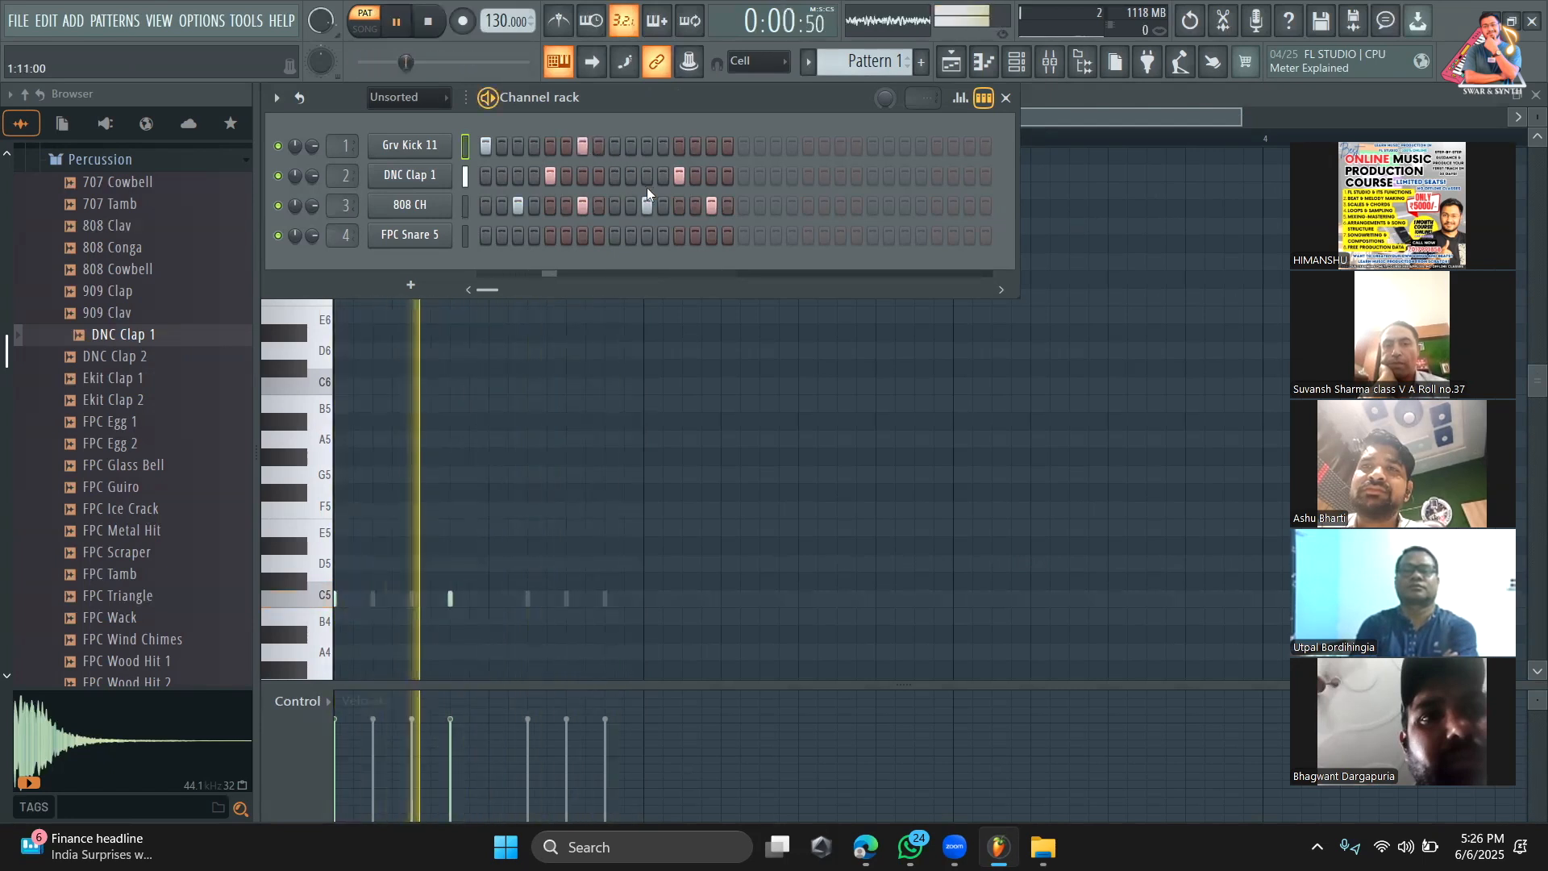
pyautogui.click(709, 146)
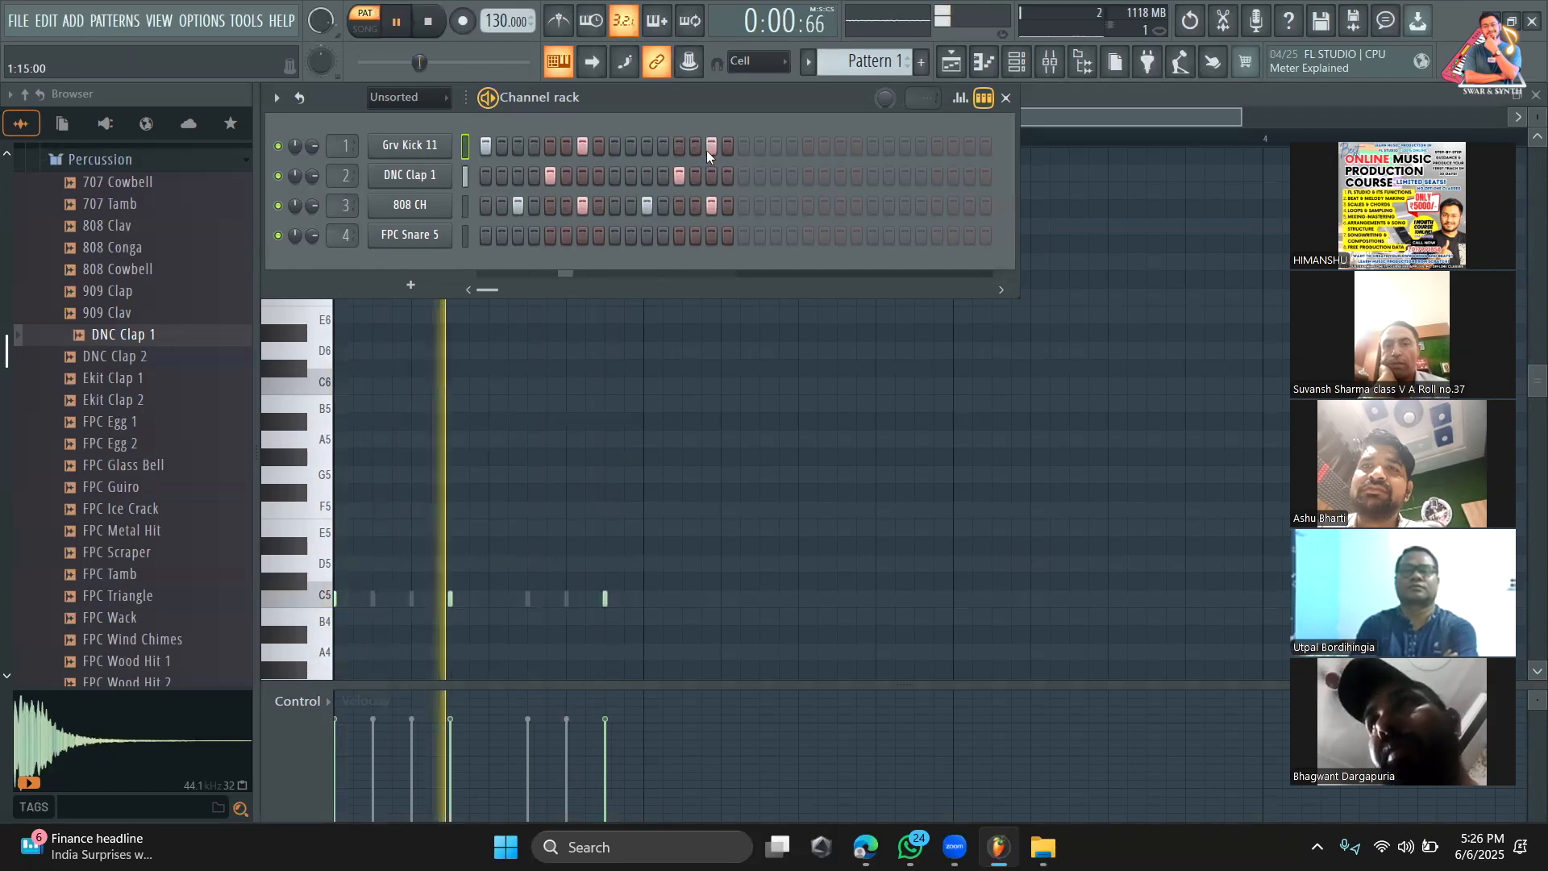
pyautogui.press('space')
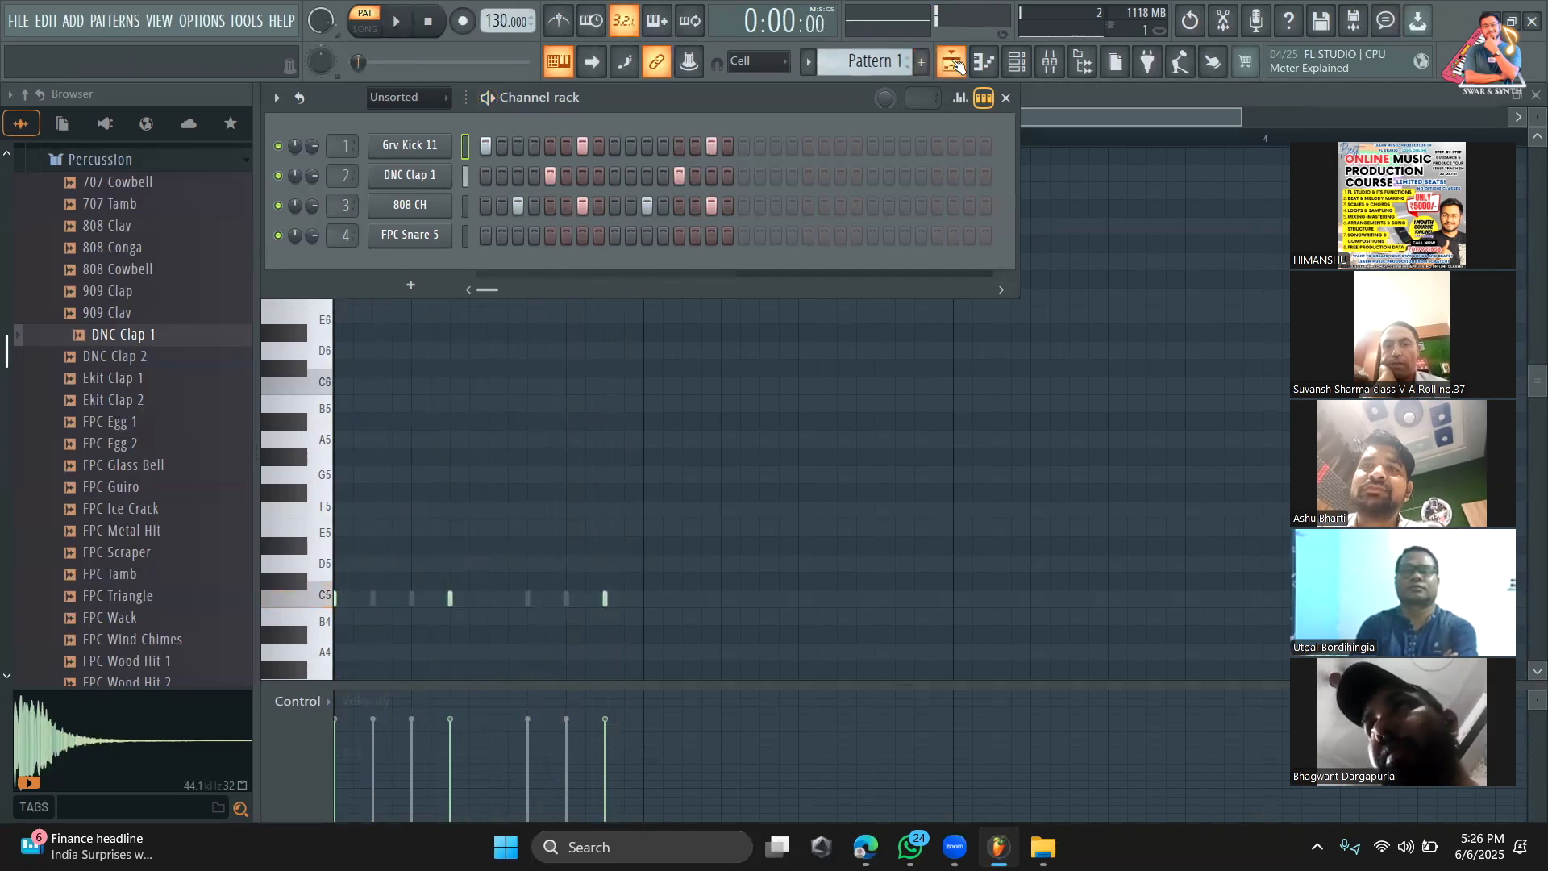
# Step: Play the song from between bars 18 and 19 and extend Pattern 1 on Track 3 into bars 24 and 25
pyautogui.click(950, 64)
pyautogui.click(682, 137)
pyautogui.press('space')
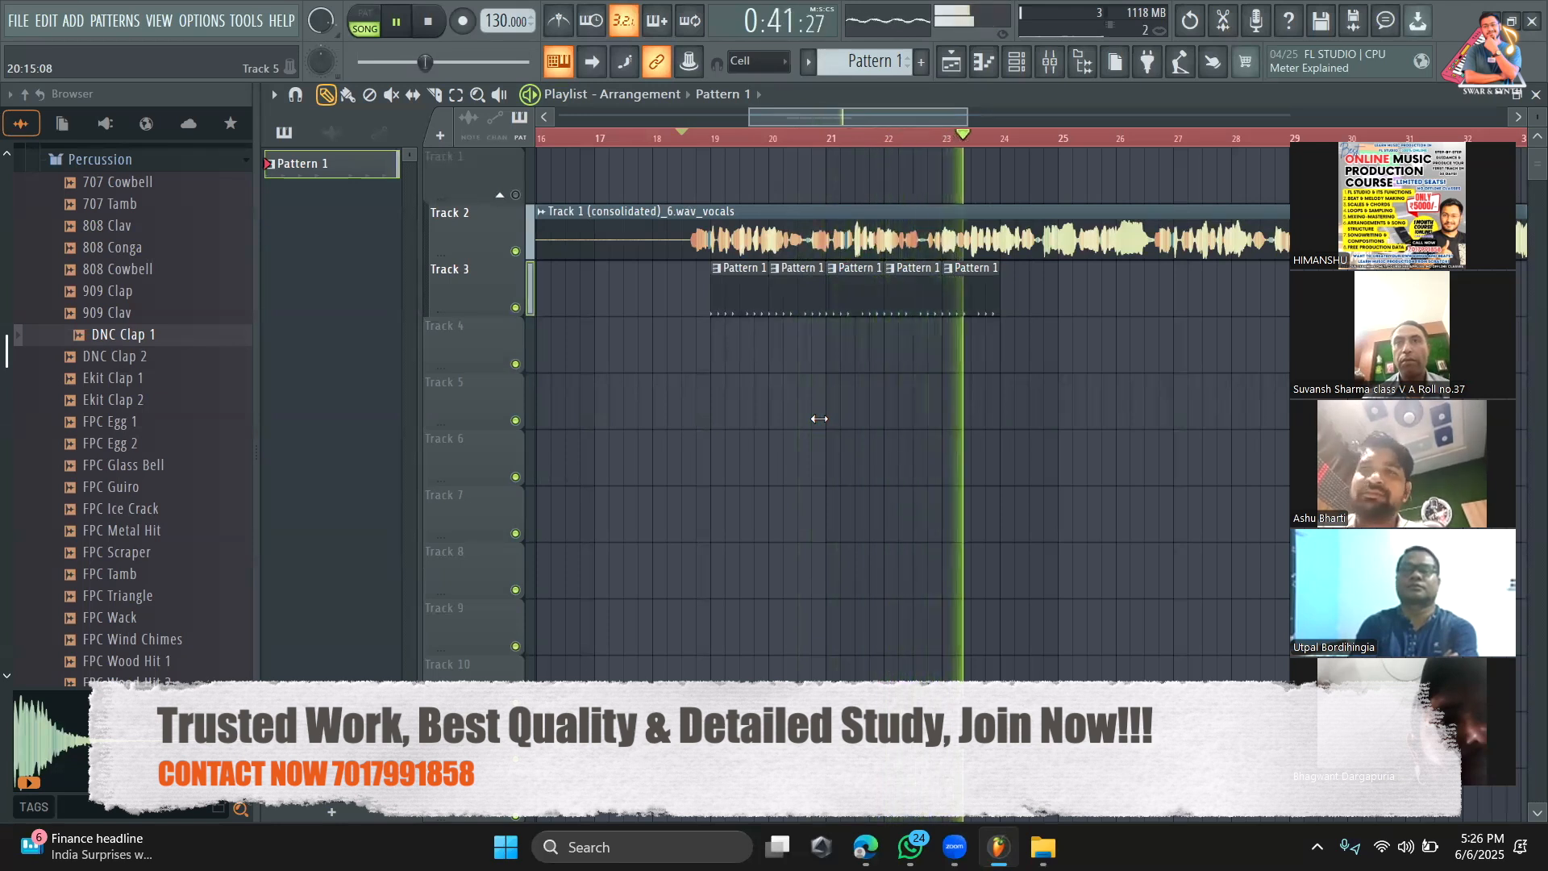
pyautogui.click(1048, 289)
pyautogui.click(1064, 290)
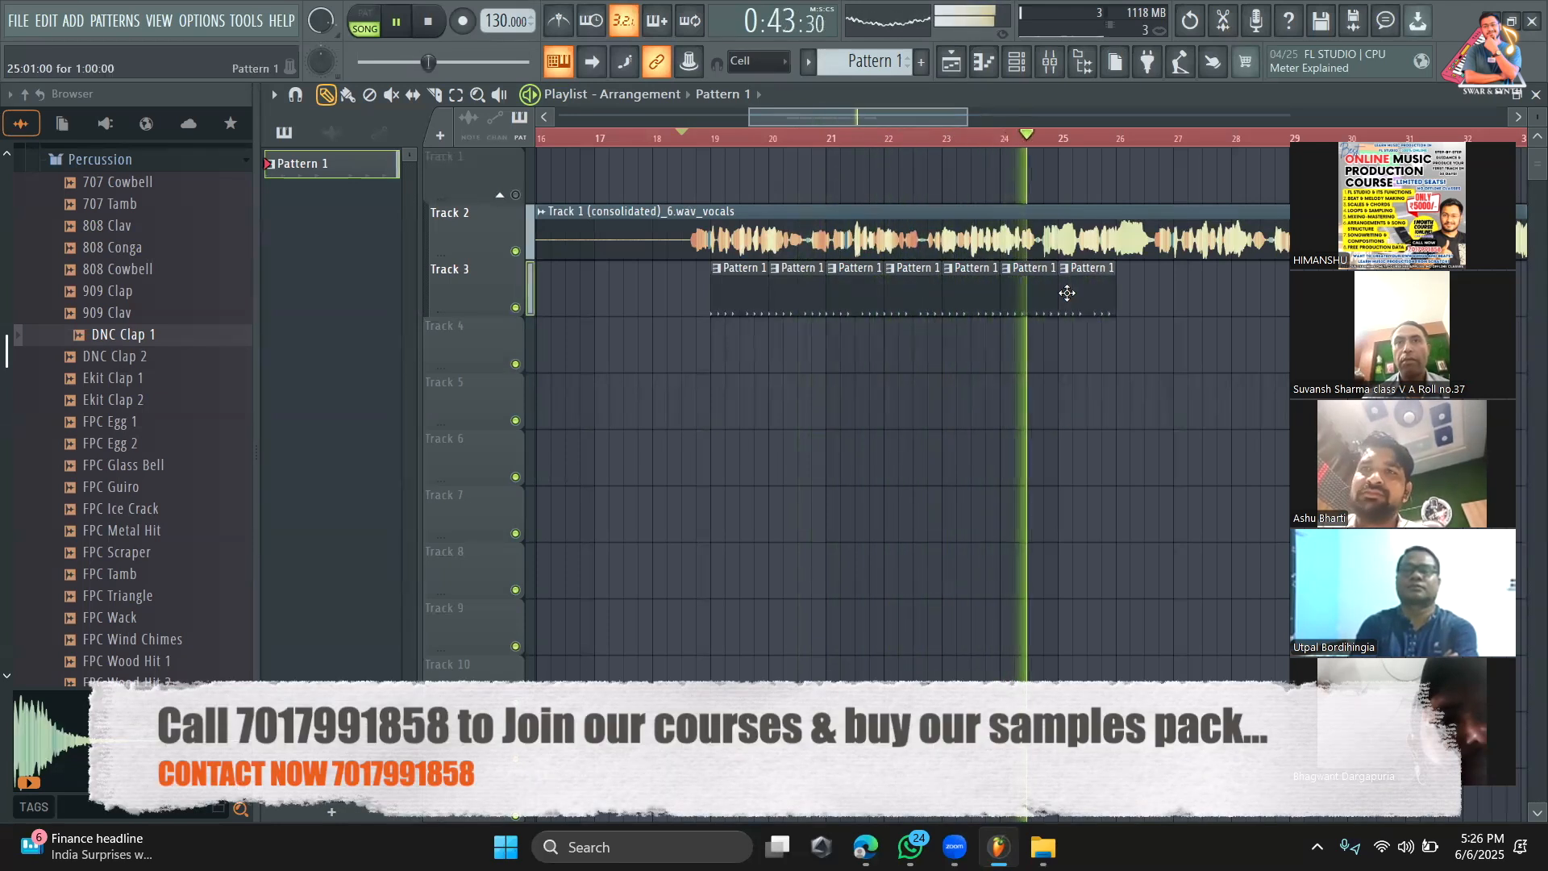
pyautogui.click(1120, 292)
# Step: Place Pattern 1 on Track 3 in each of bars 27 to 34 while the song plays, and stop playback
pyautogui.moveTo(971, 118); pyautogui.dragTo(1080, 118)
pyautogui.click(961, 290)
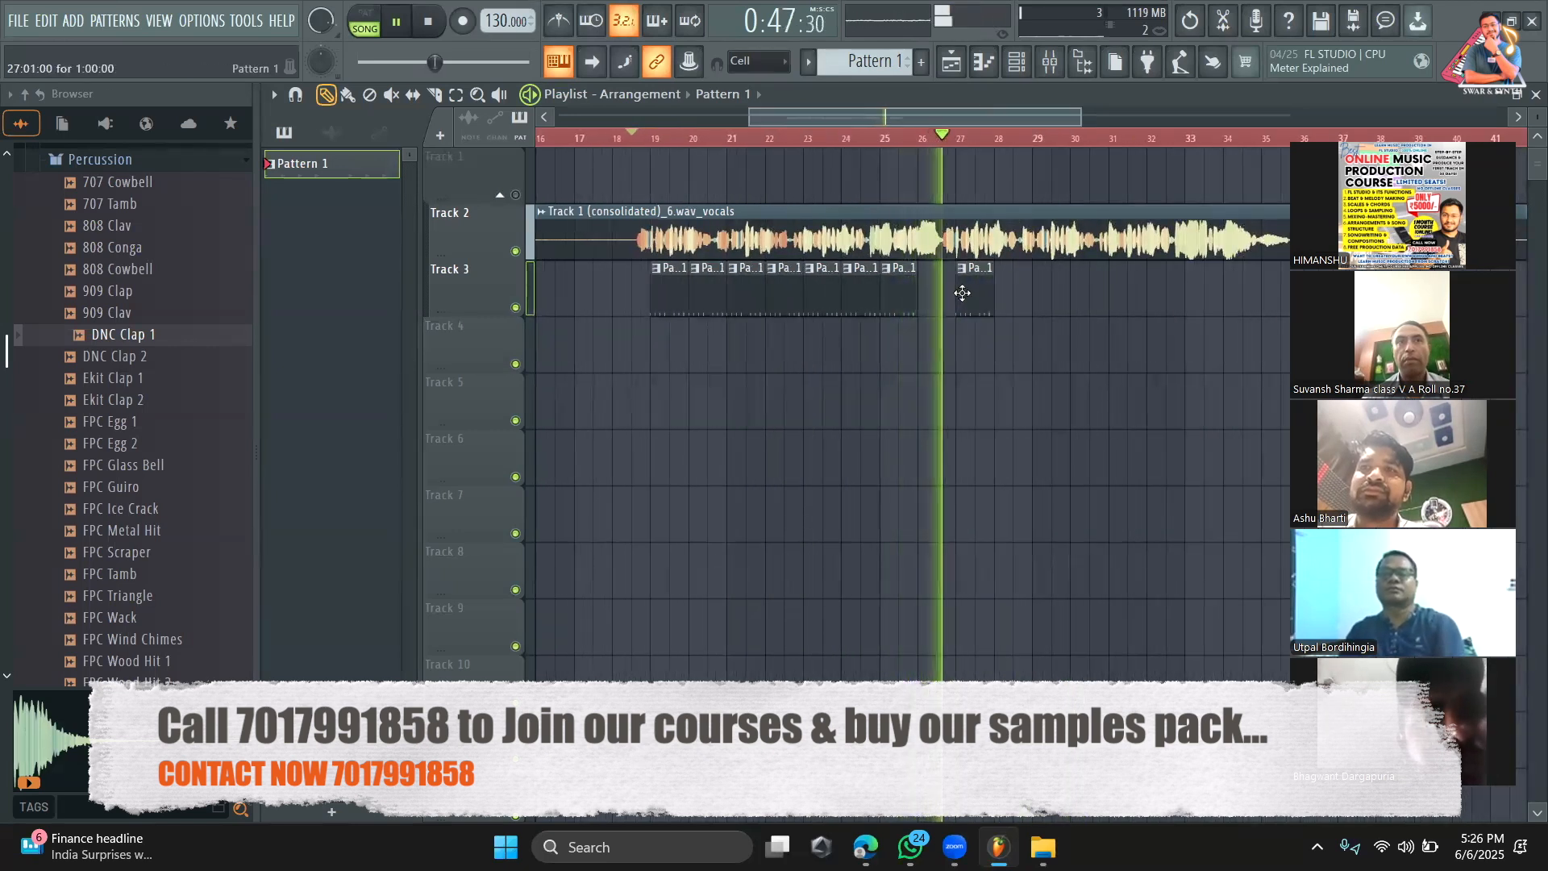
pyautogui.click(1010, 295)
pyautogui.click(1042, 296)
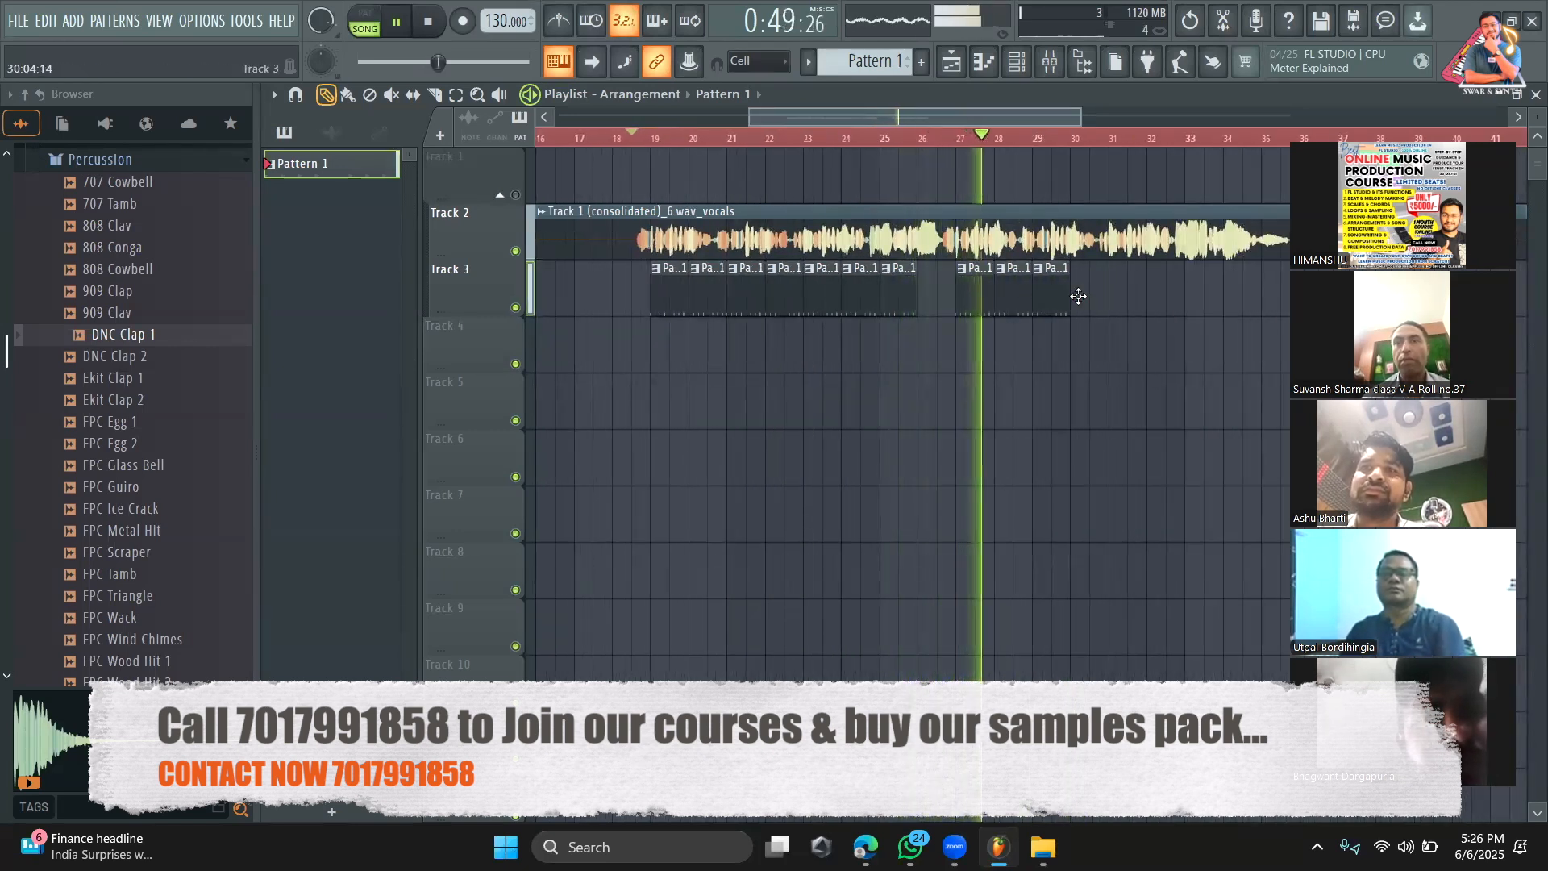
pyautogui.click(1081, 295)
pyautogui.click(1121, 300)
pyautogui.click(1161, 301)
pyautogui.click(1193, 300)
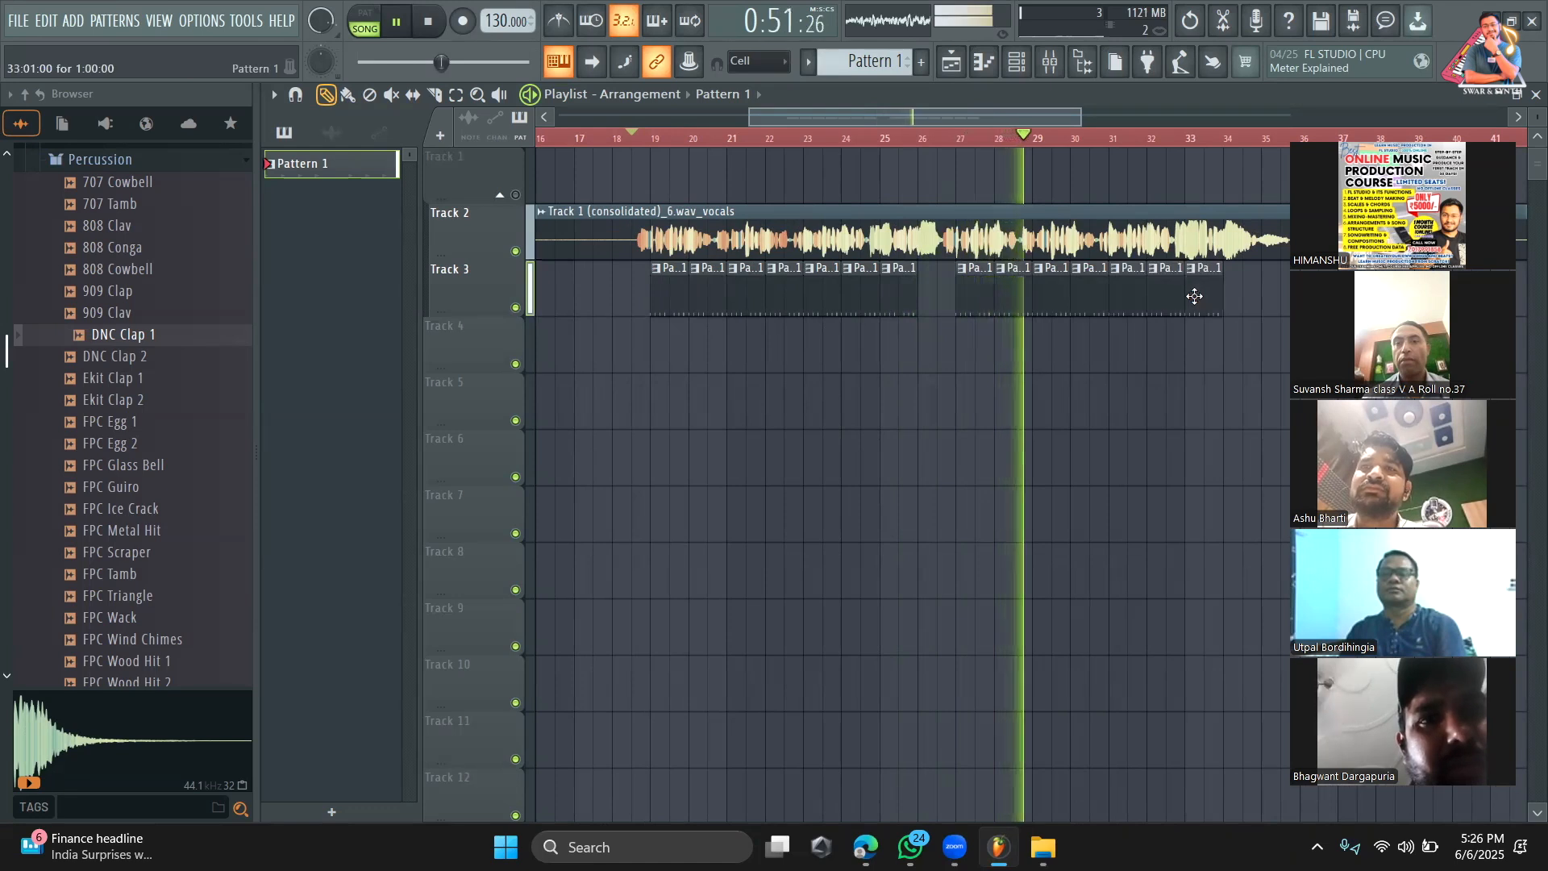
pyautogui.click(1233, 295)
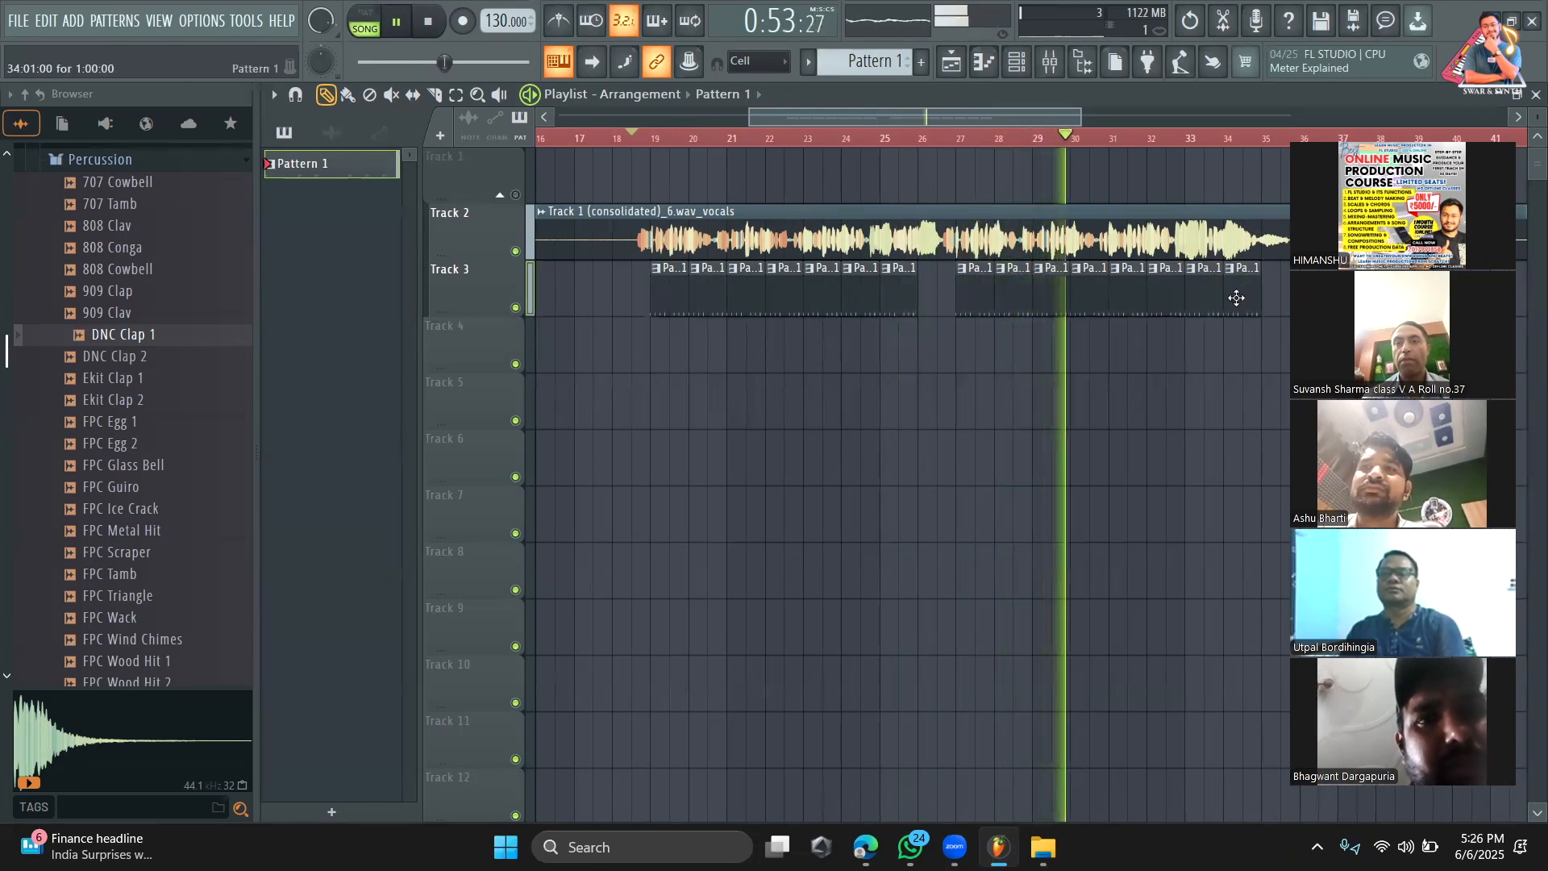
pyautogui.press('space')
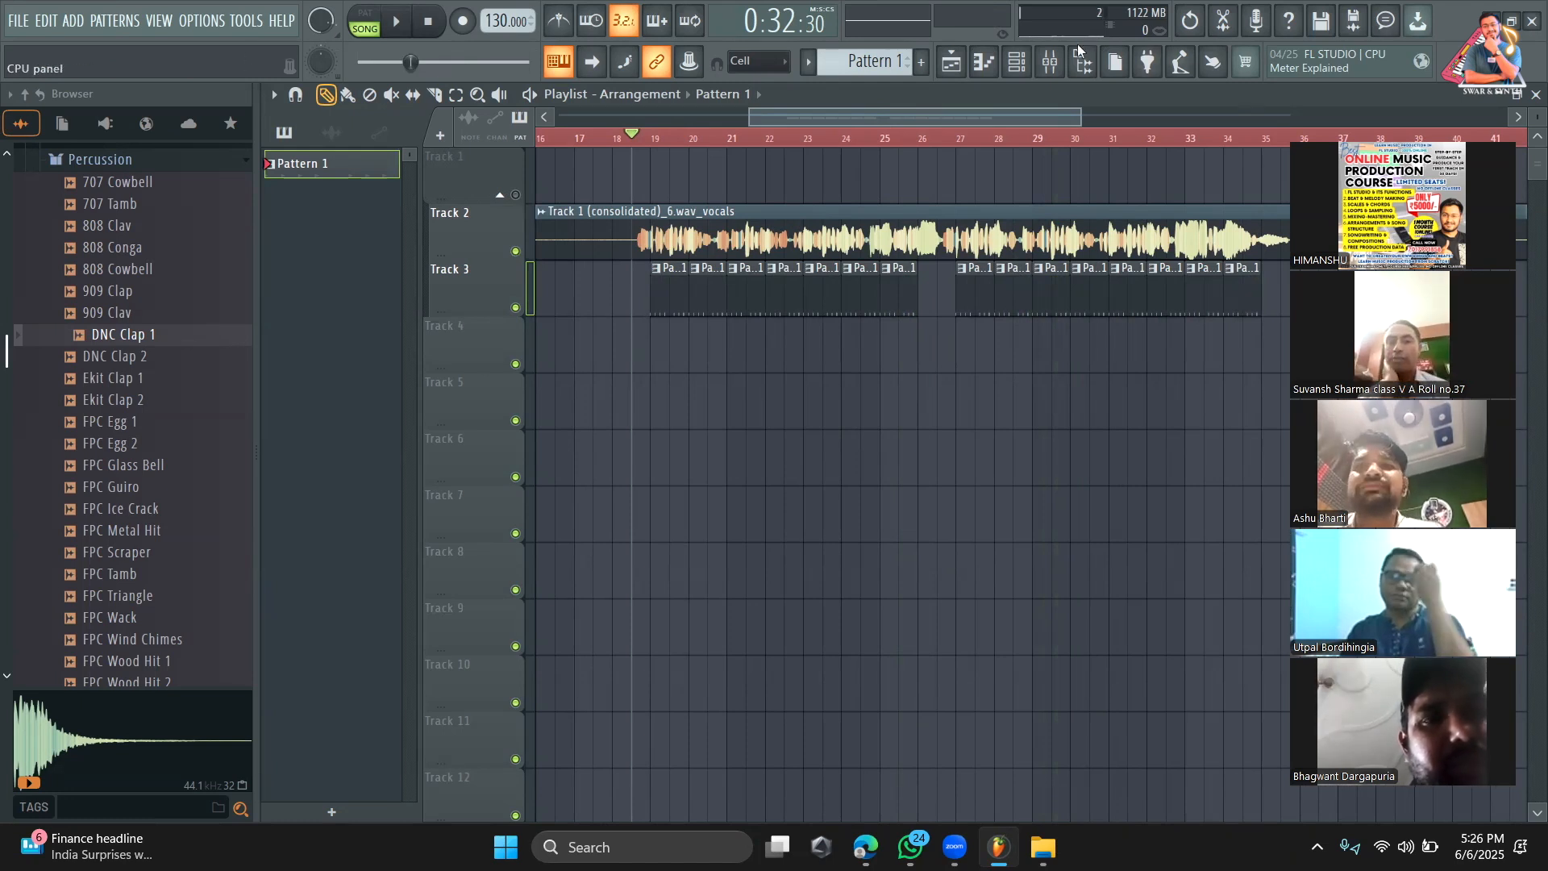
# Step: Try extra Grv Kick 11 hits on steps 3, 4, 9, 10, 12 and 16 and listen to them in the song
pyautogui.click(1017, 62)
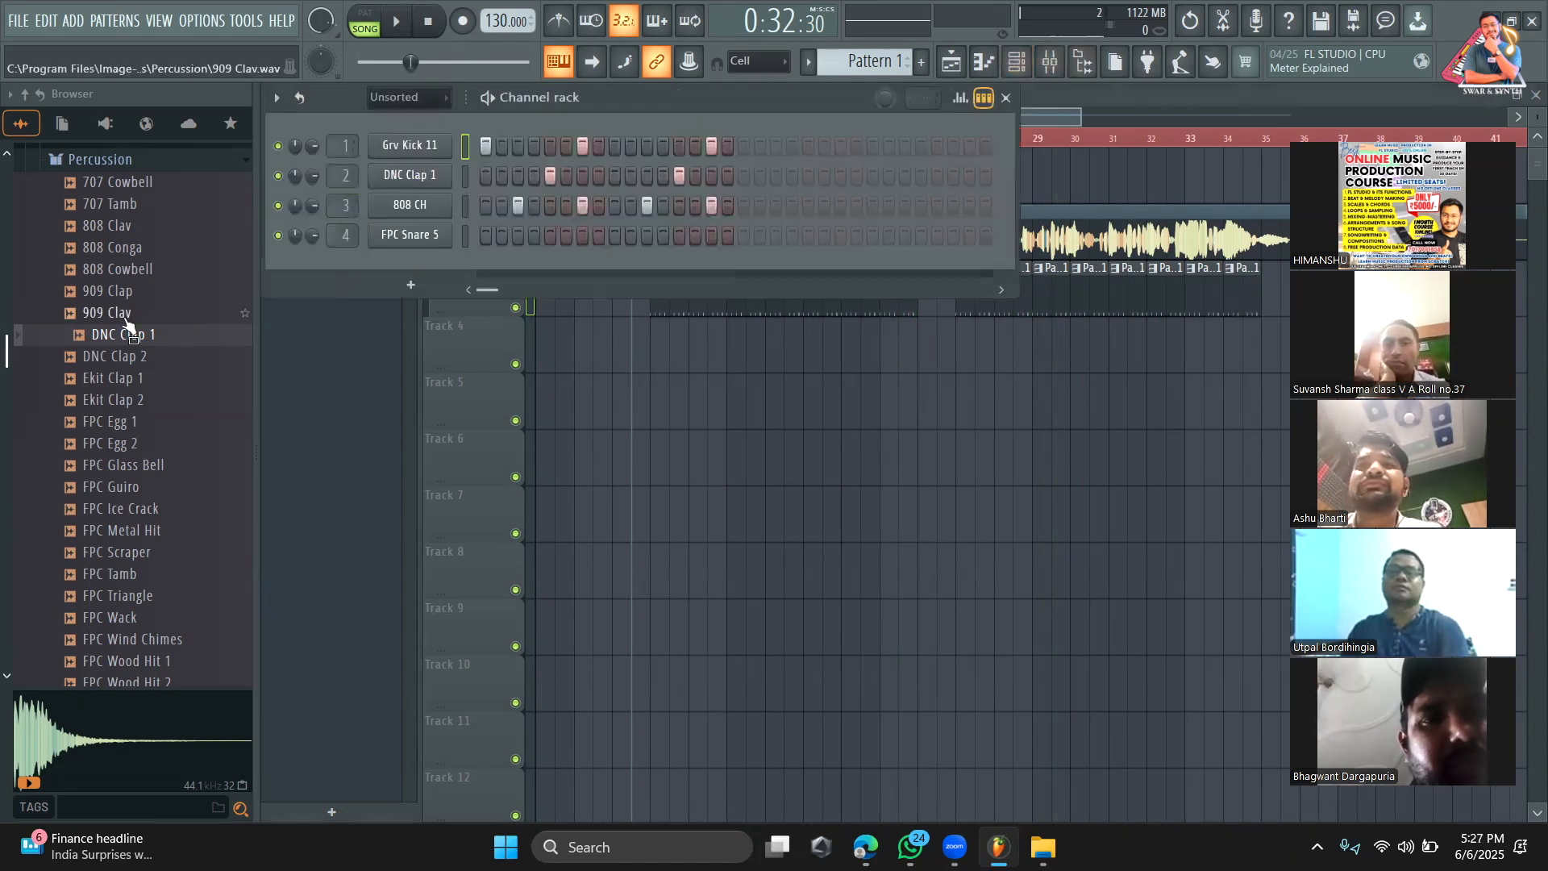
pyautogui.scroll(-1, 112, 339)
pyautogui.scroll(-1, 122, 412)
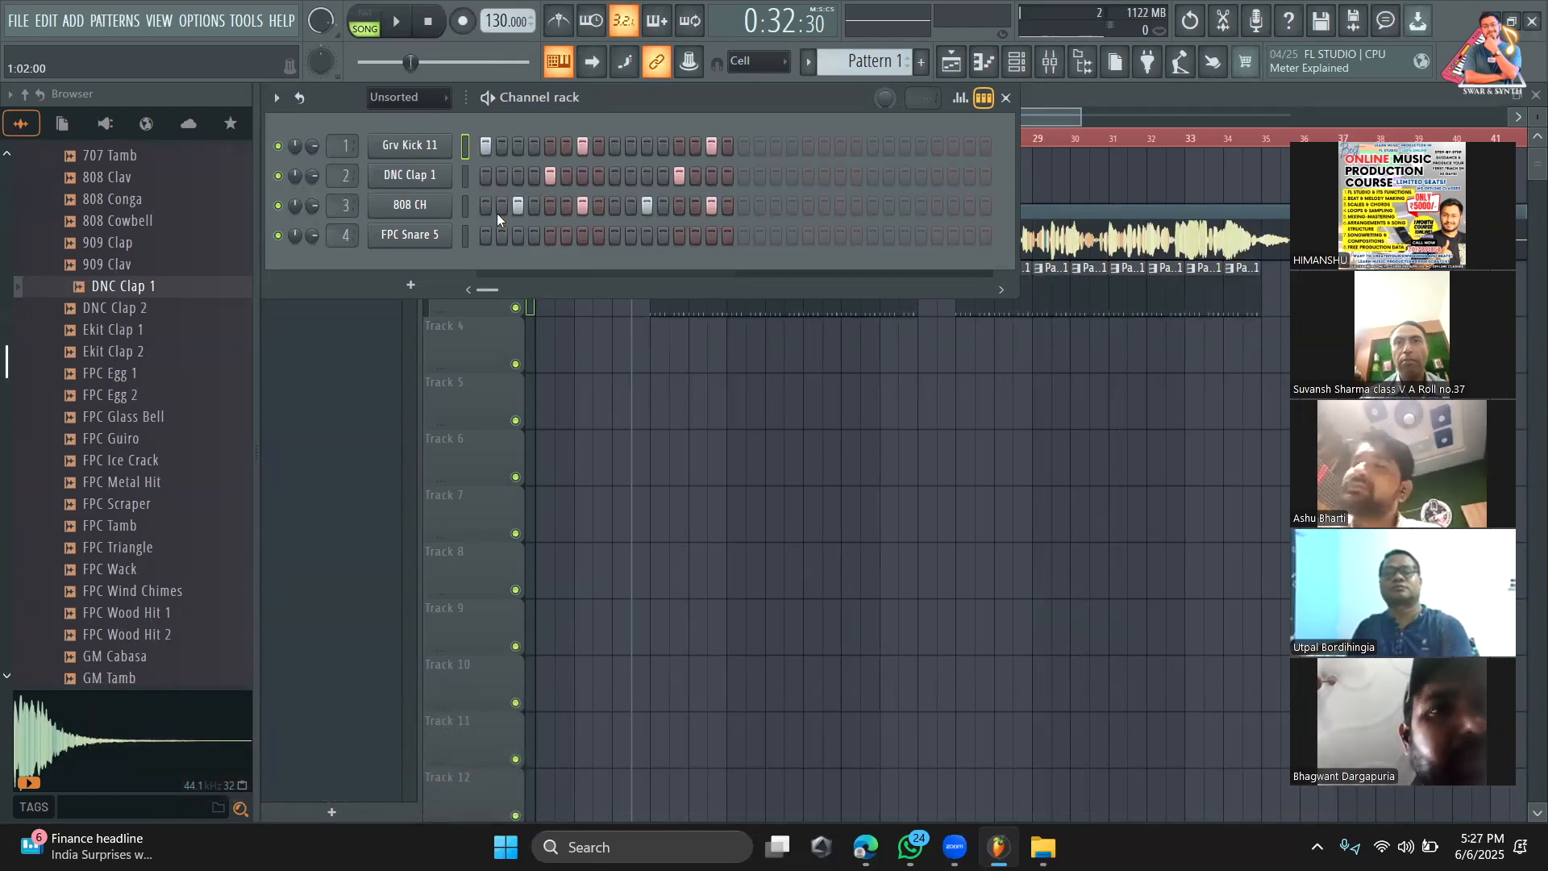
pyautogui.click(518, 148)
pyautogui.click(535, 147)
pyautogui.click(615, 147)
pyautogui.click(631, 147)
pyautogui.click(663, 148)
pyautogui.click(727, 147)
pyautogui.press('space')
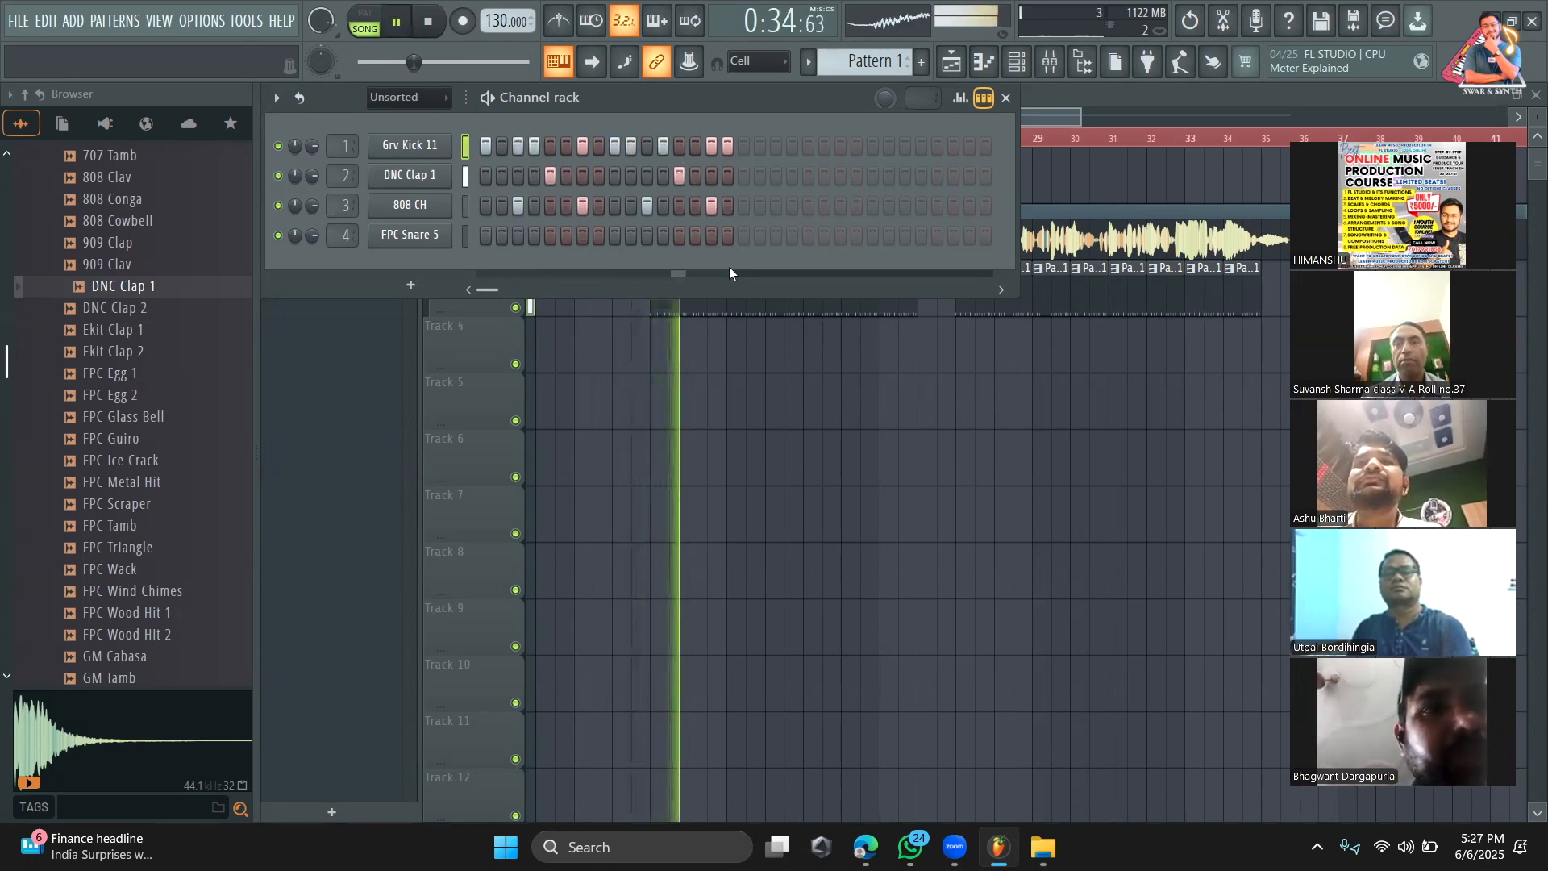
pyautogui.press('space')
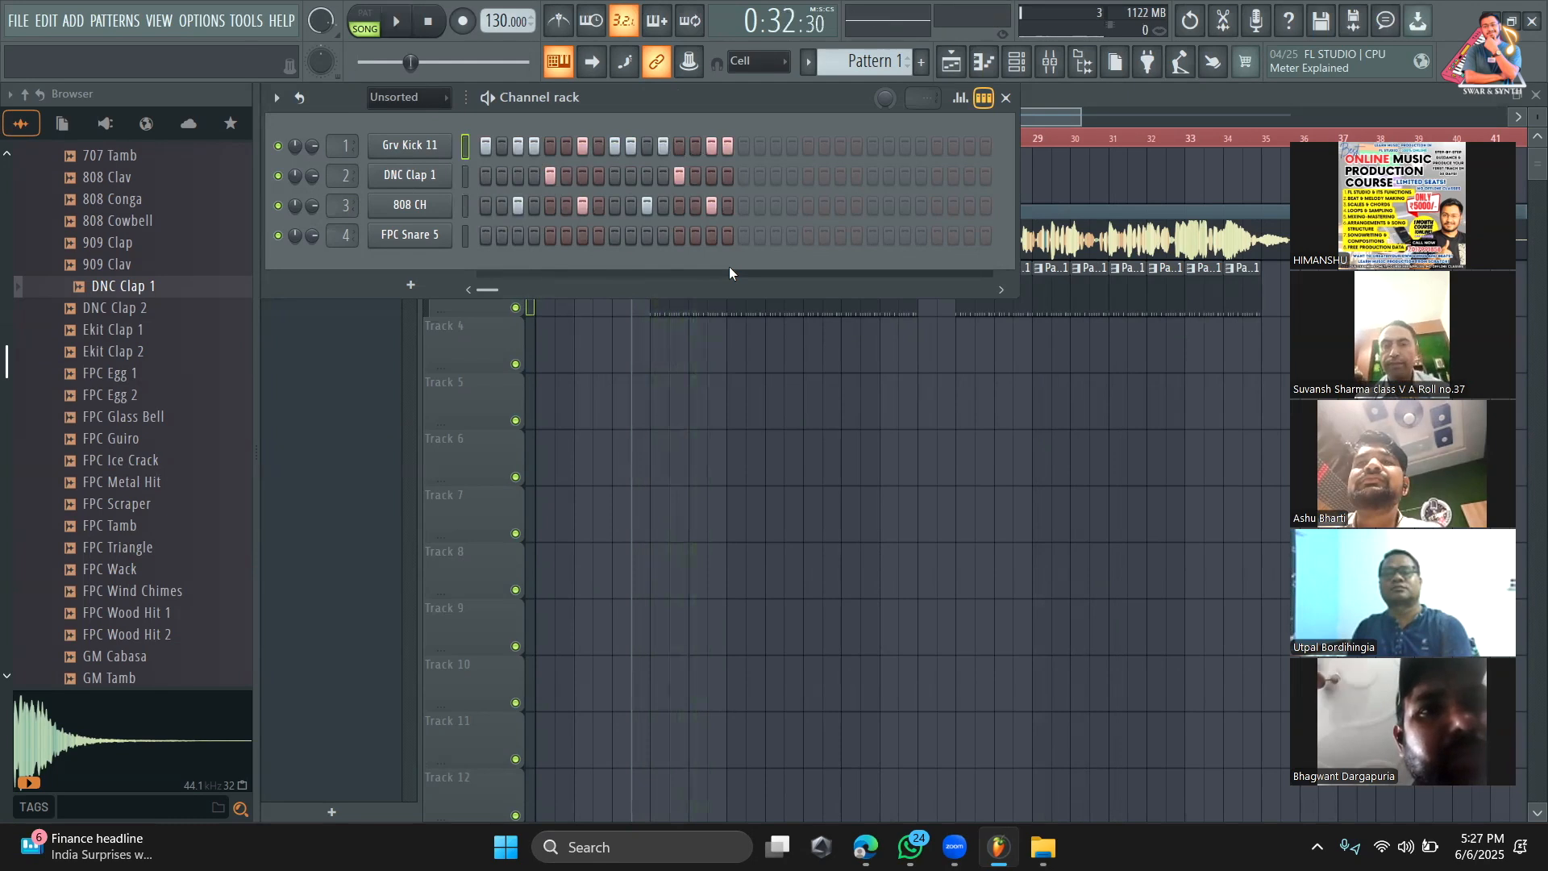
# Step: Undo the six extra Grv Kick 11 hits and replay the song with the simpler kick
pyautogui.hotkey('ctrl', 'z')
pyautogui.hotkey('ctrl', 'z')
pyautogui.hotkey('ctrl', 'z')
pyautogui.hotkey('ctrl', 'z')
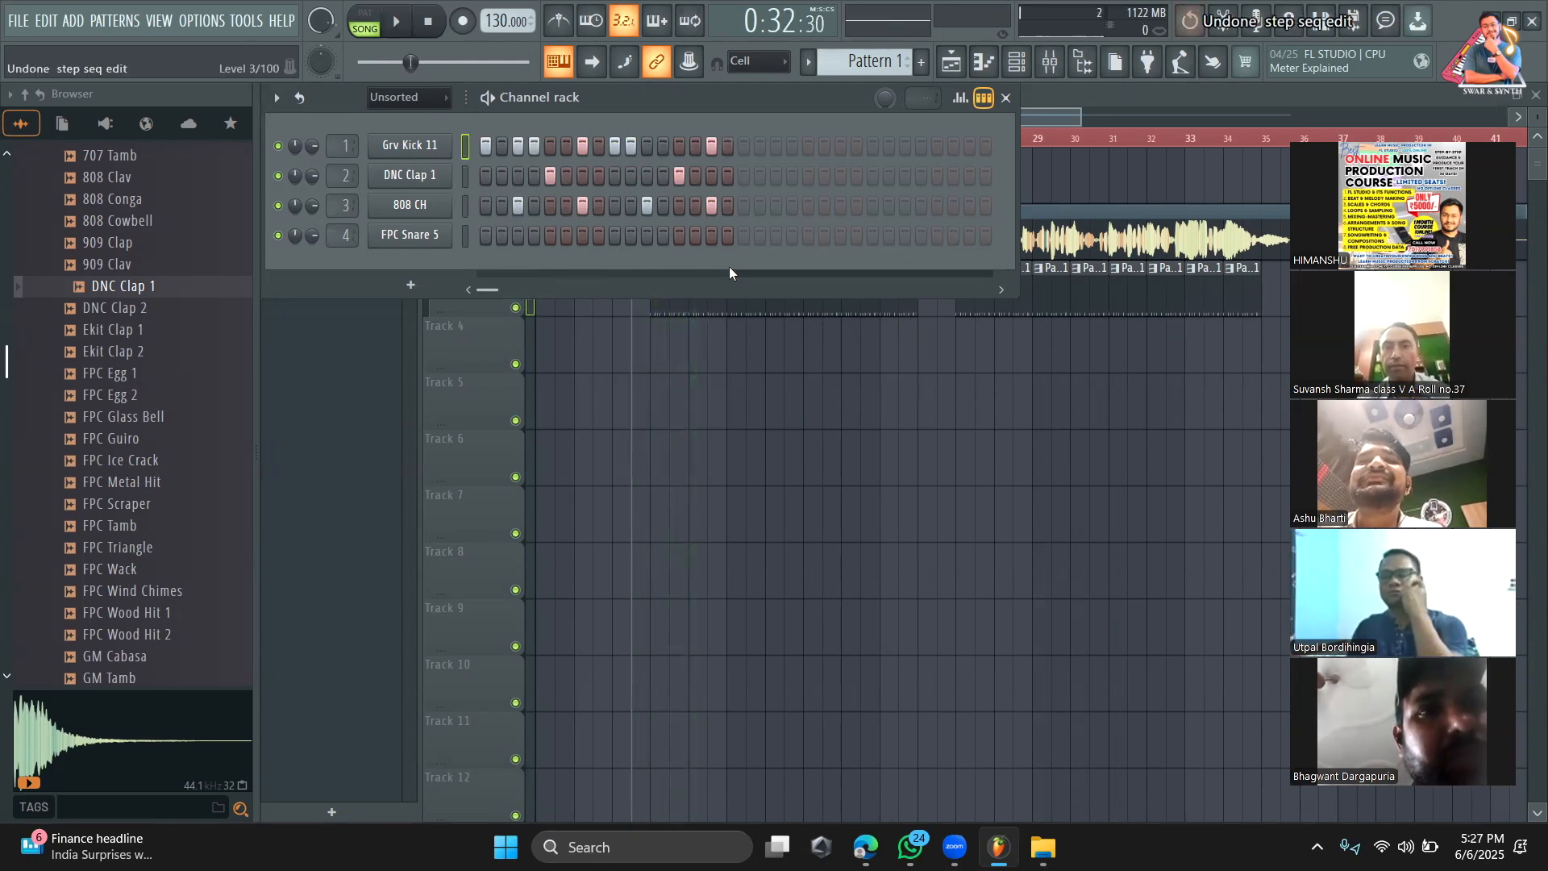
pyautogui.hotkey('ctrl', 'z')
pyautogui.hotkey('ctrl', 'z')
pyautogui.press('space')
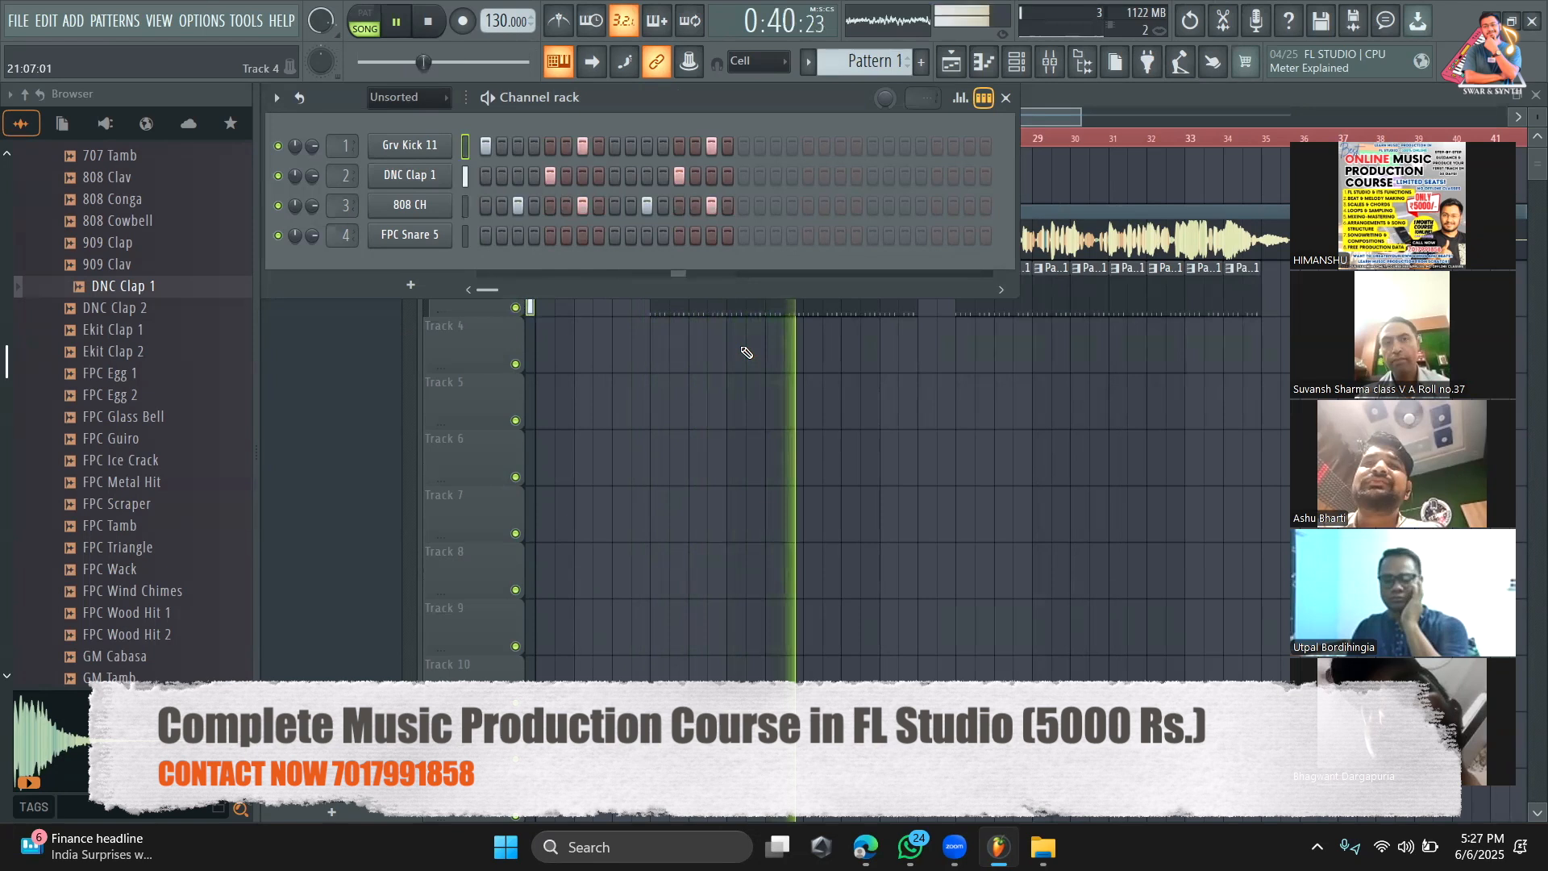
pyautogui.press('space')
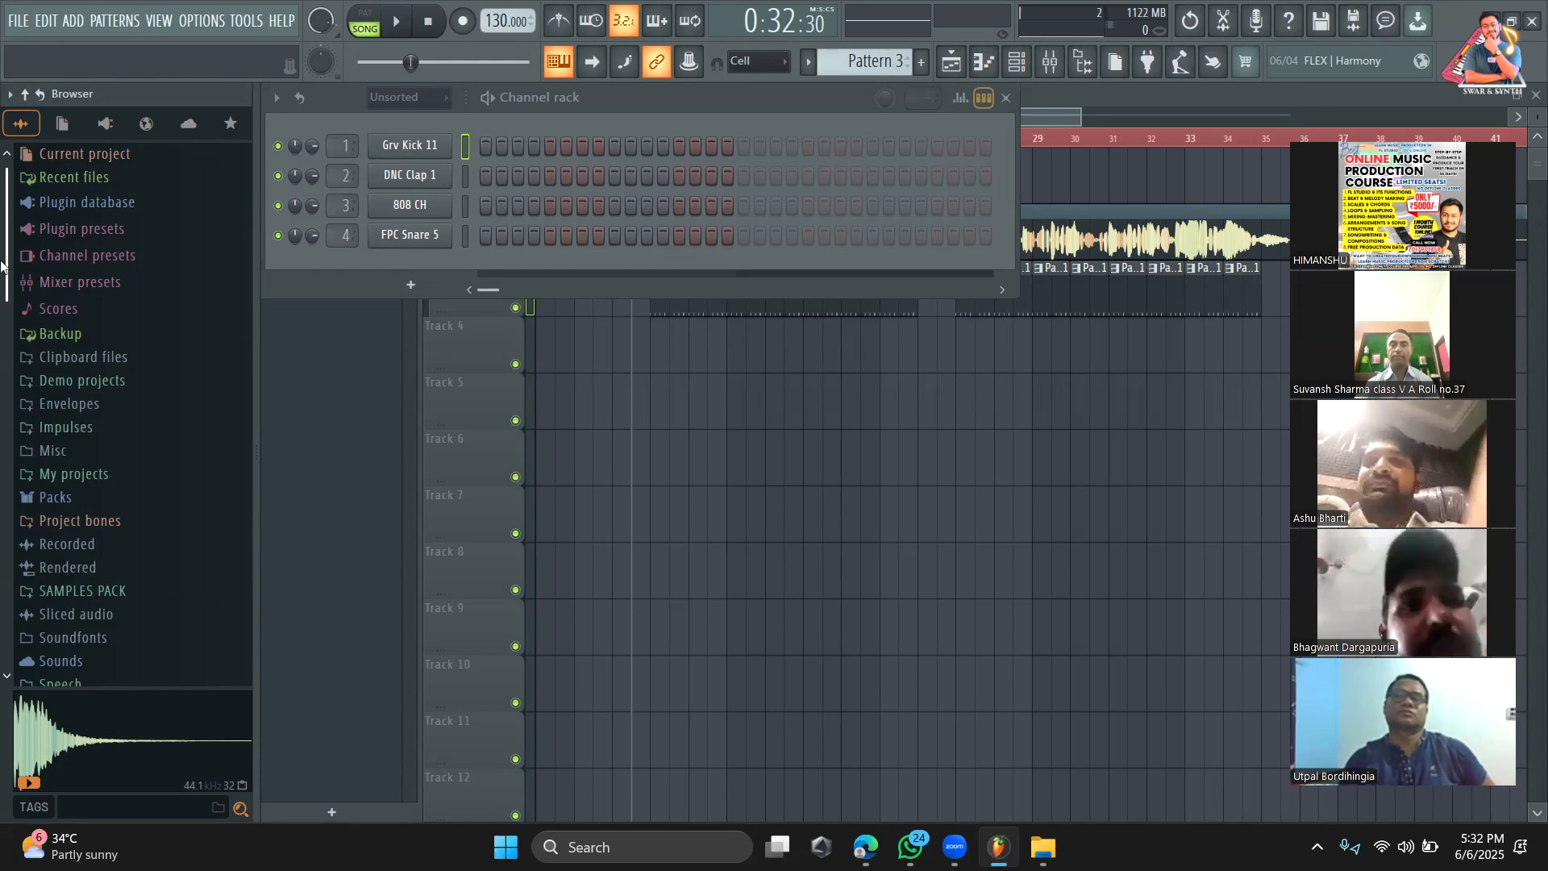
# Step: Switch to the web browser to check the song's key and BPM in the Tunebat analysis, and return to FL Studio
pyautogui.click(864, 845)
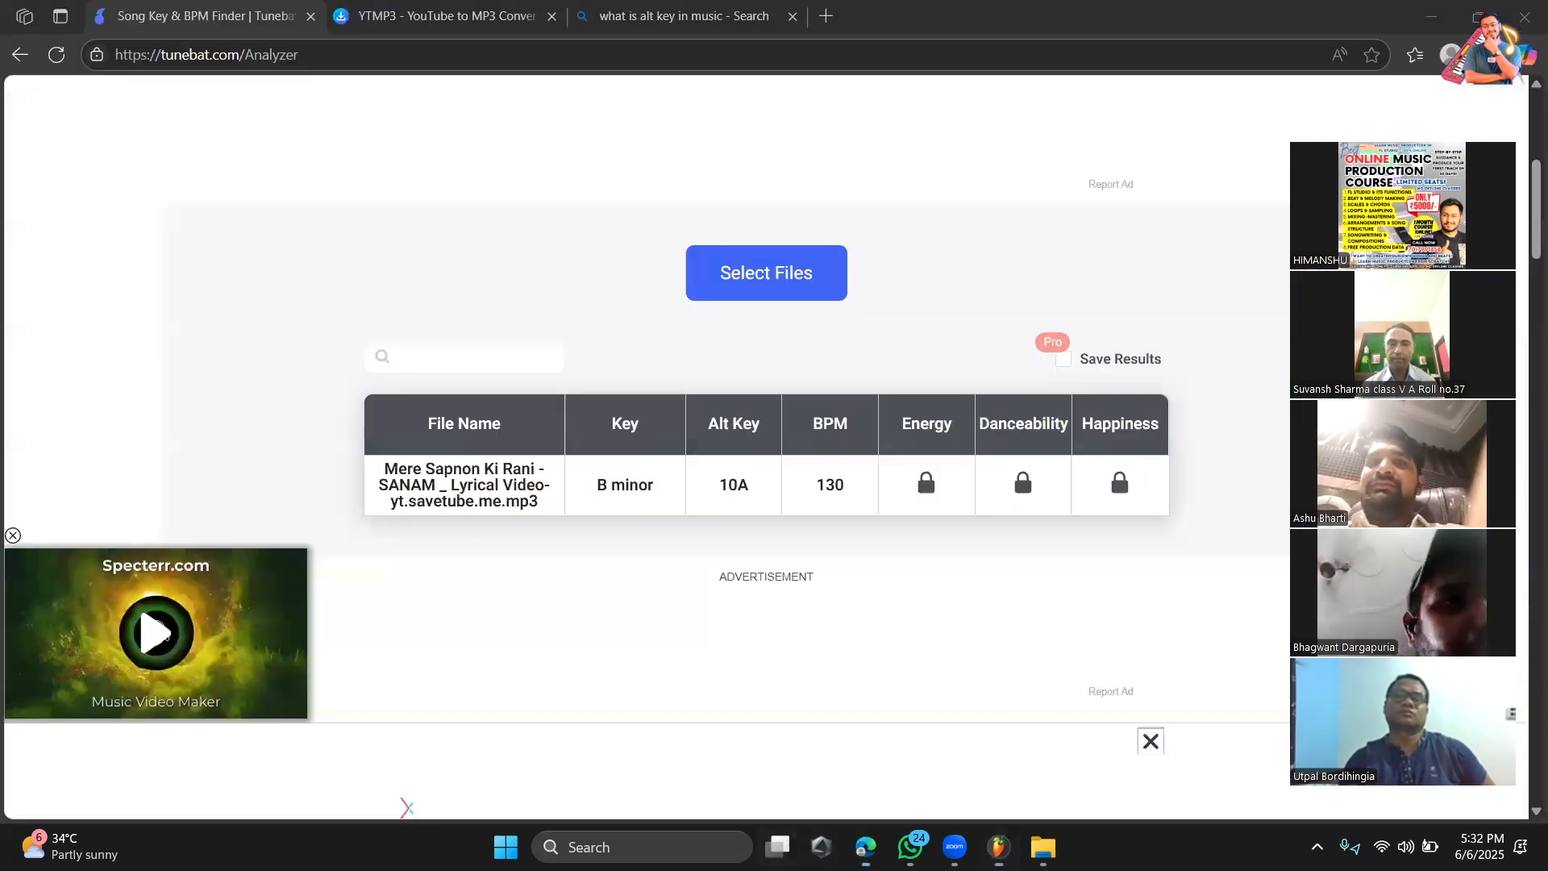
pyautogui.click(864, 845)
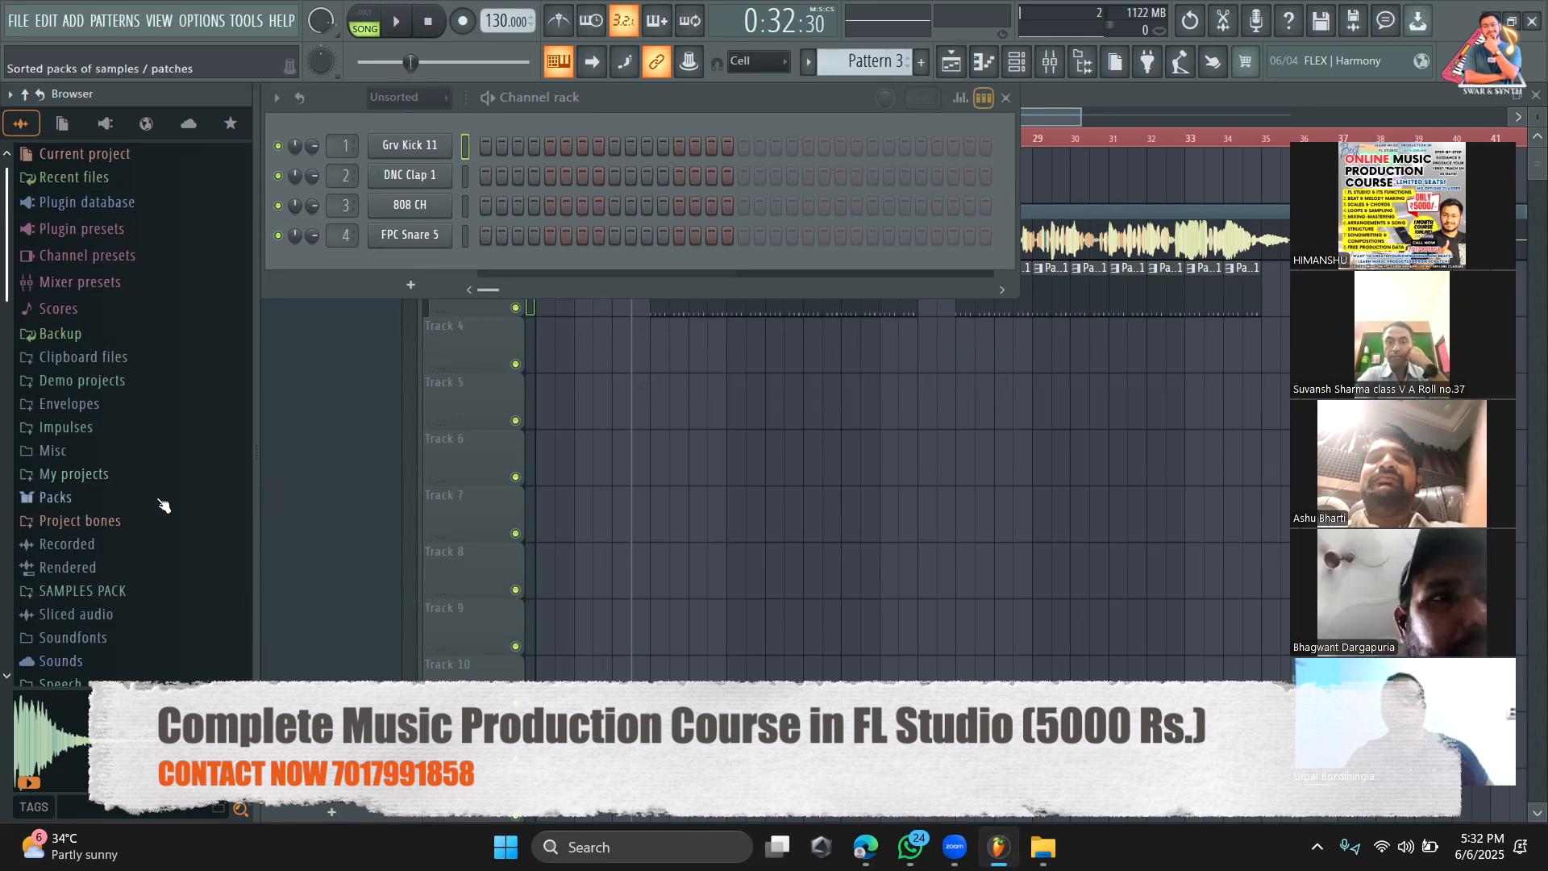
# Step: Expand the Packs folder and its Instruments subfolder to look through the instrument sample categories
pyautogui.scroll(-2, 115, 476)
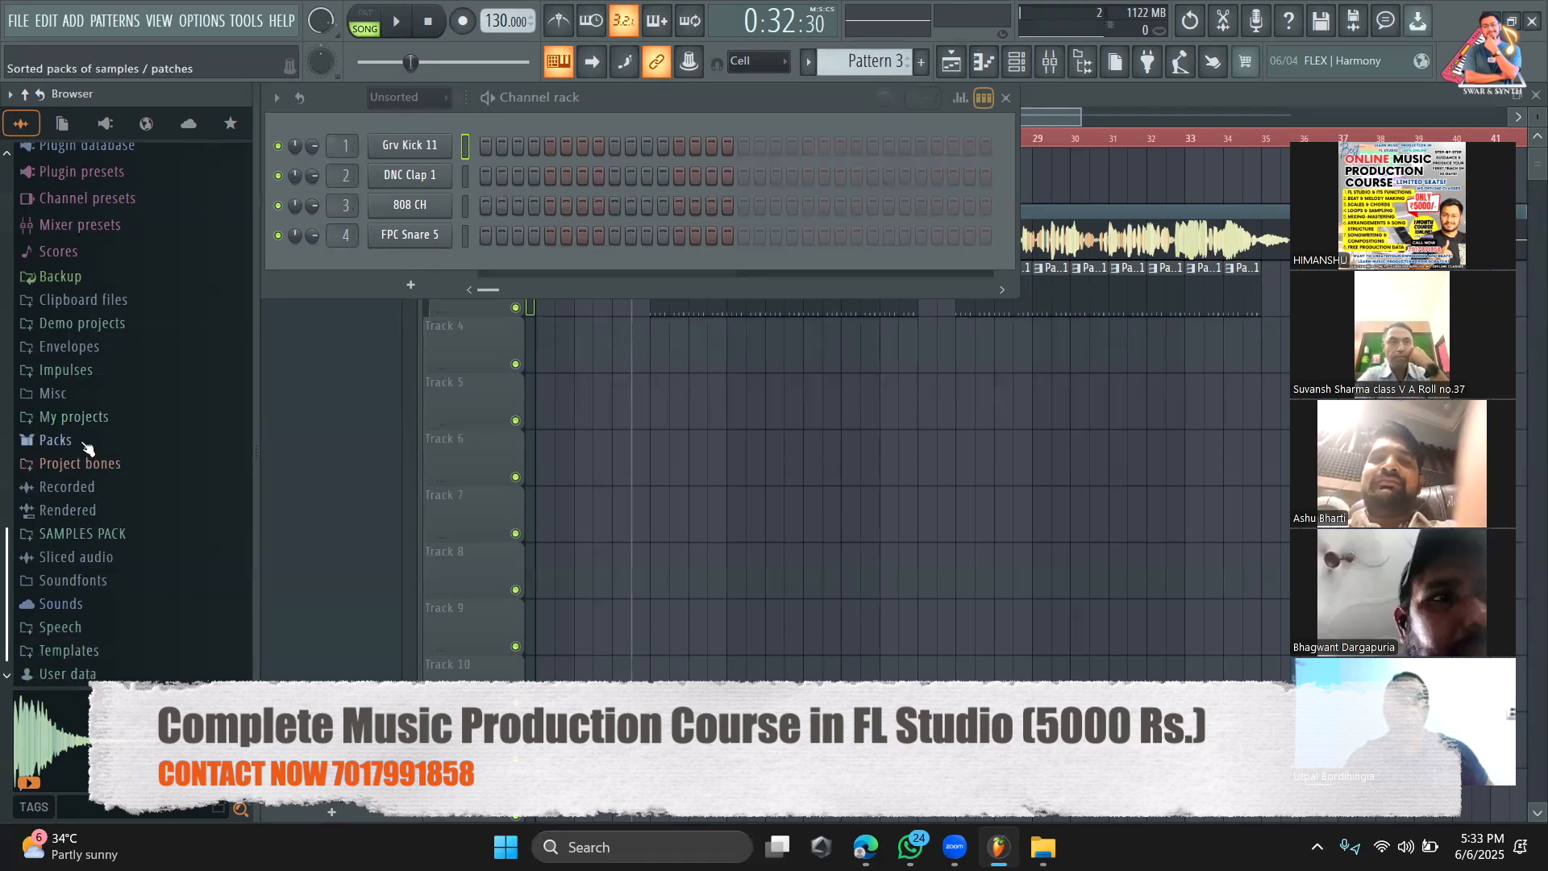
pyautogui.click(84, 442)
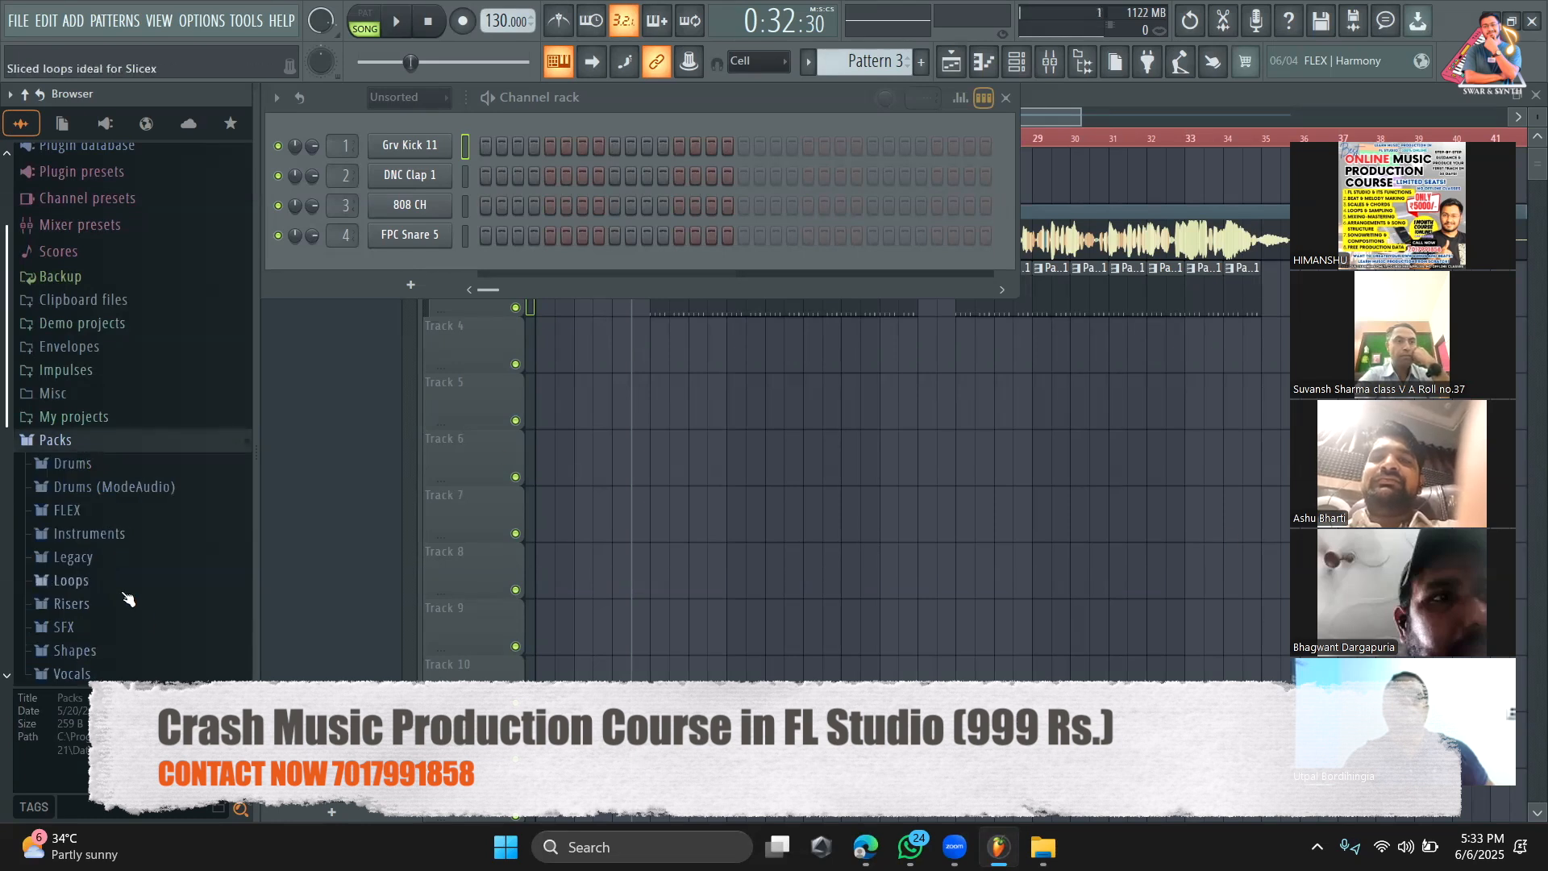
pyautogui.scroll(-3, 102, 479)
pyautogui.click(117, 312)
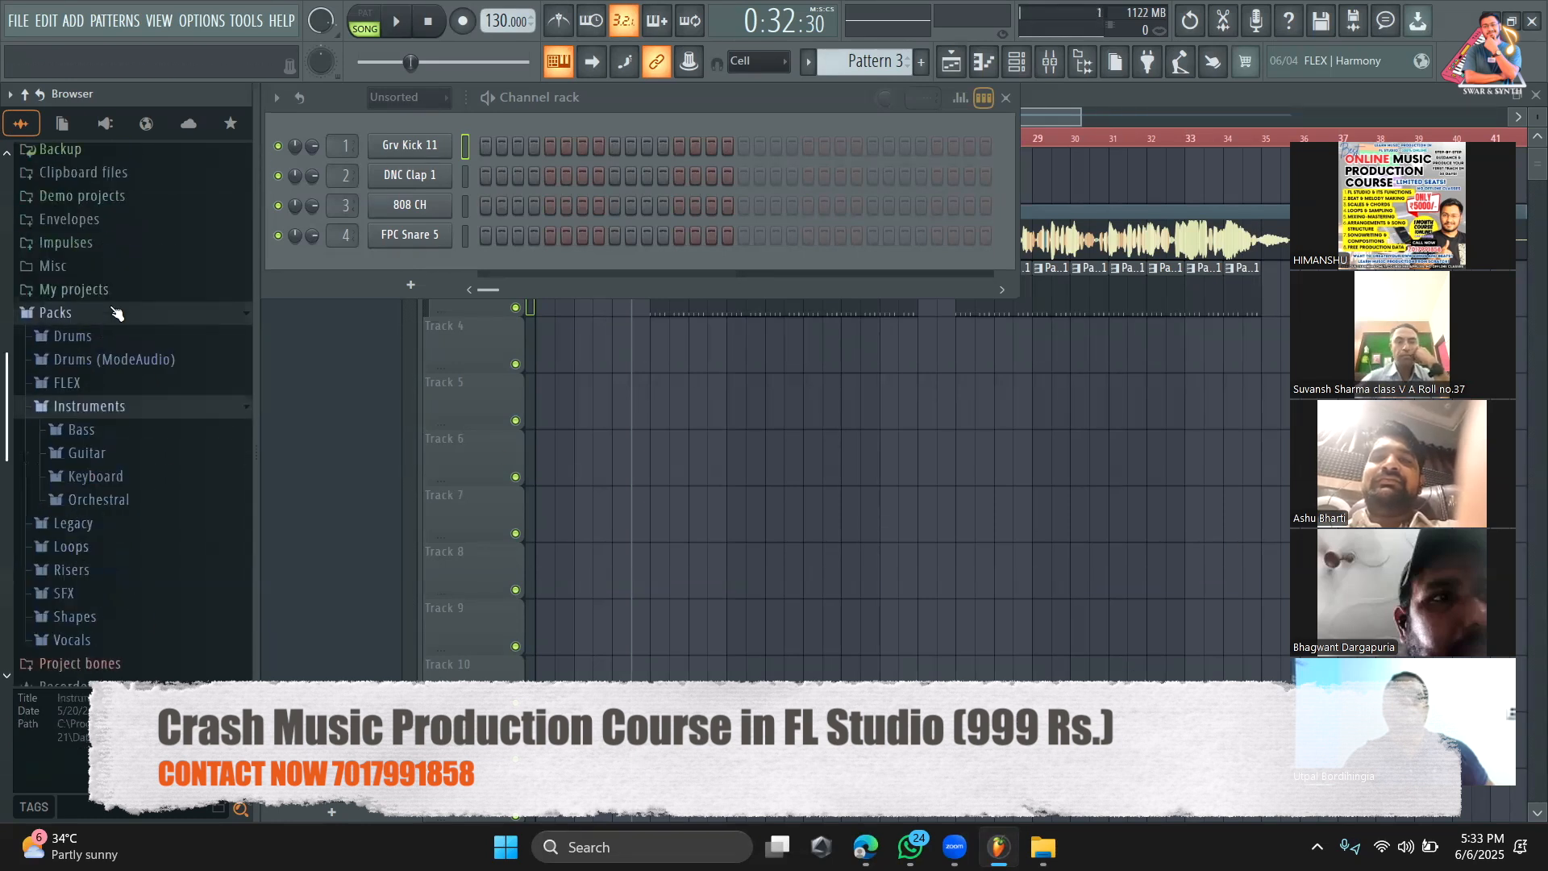
pyautogui.scroll(-3, 138, 476)
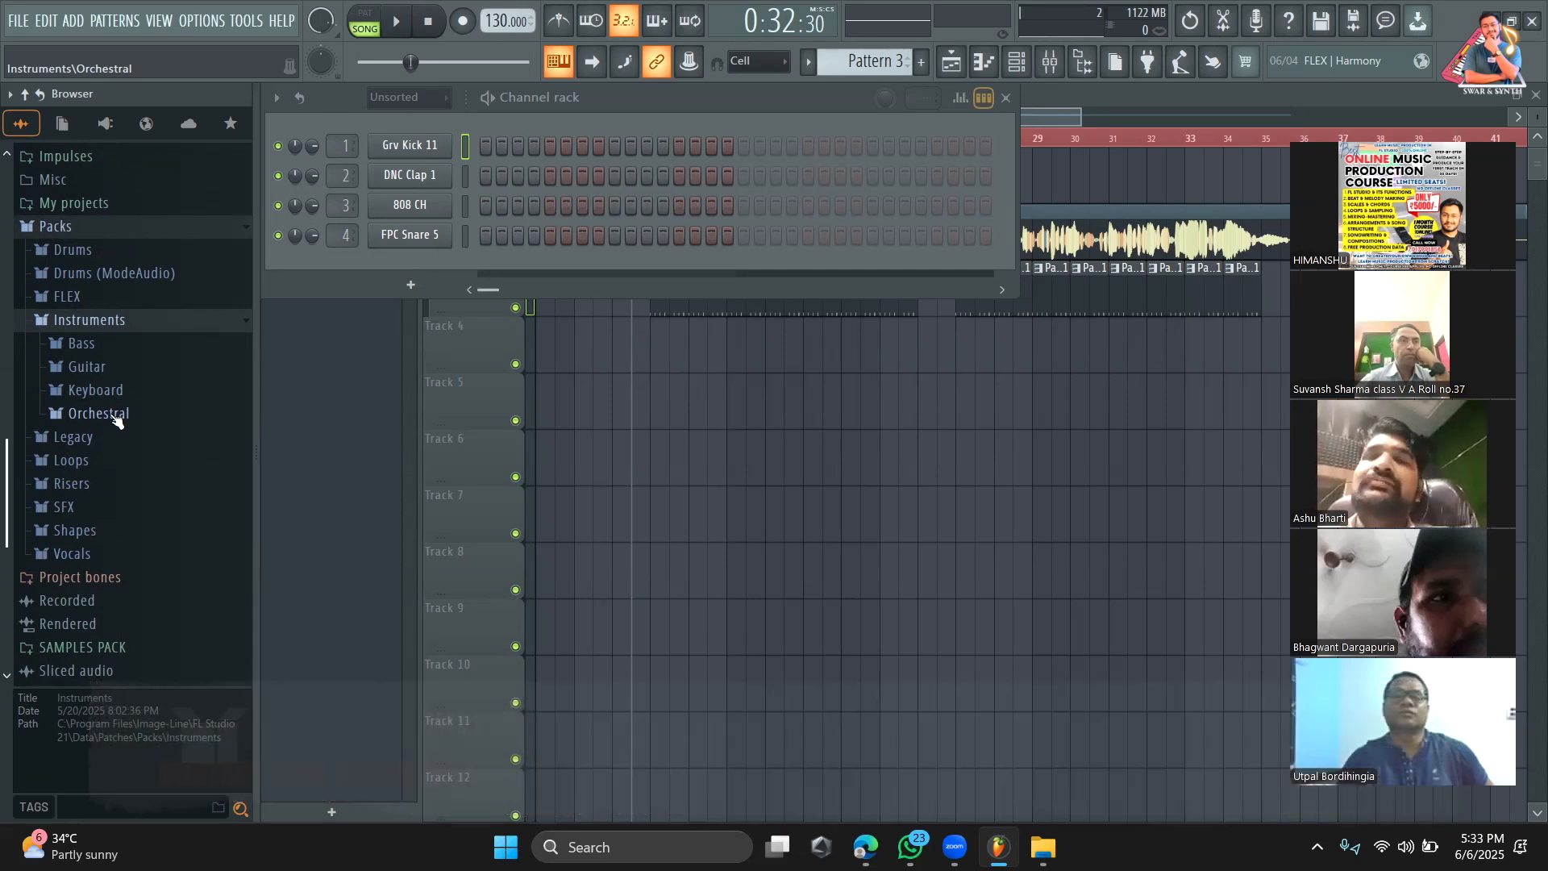
# Step: Add the Strings Section preset from the Orchestral instruments to the channel rack as a new channel
pyautogui.click(117, 416)
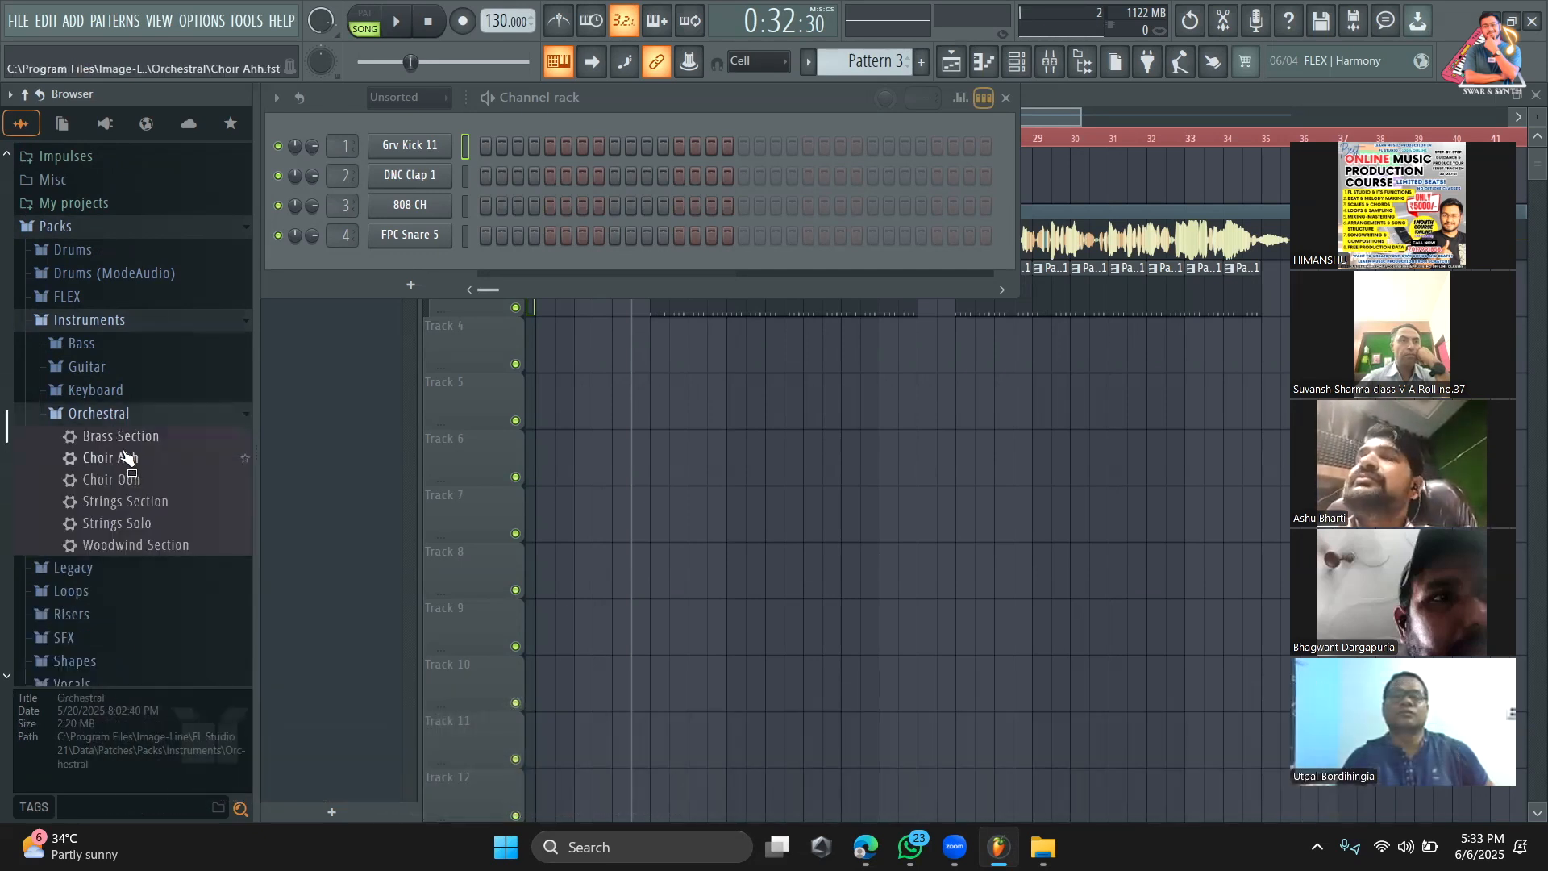
pyautogui.moveTo(125, 502); pyautogui.dragTo(429, 267)
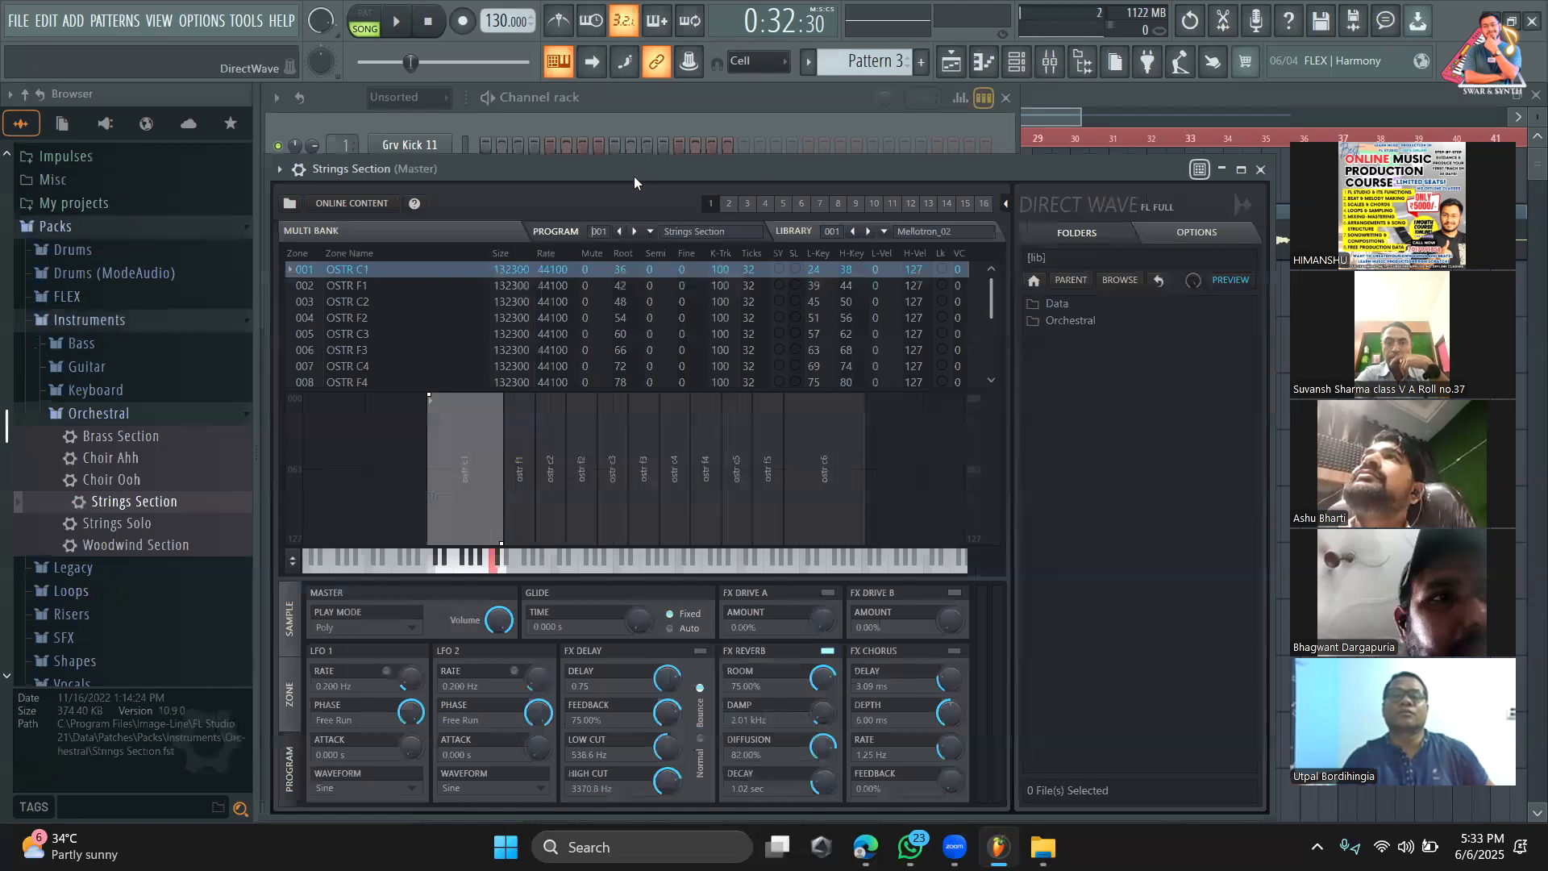
pyautogui.moveTo(634, 176); pyautogui.dragTo(698, 129)
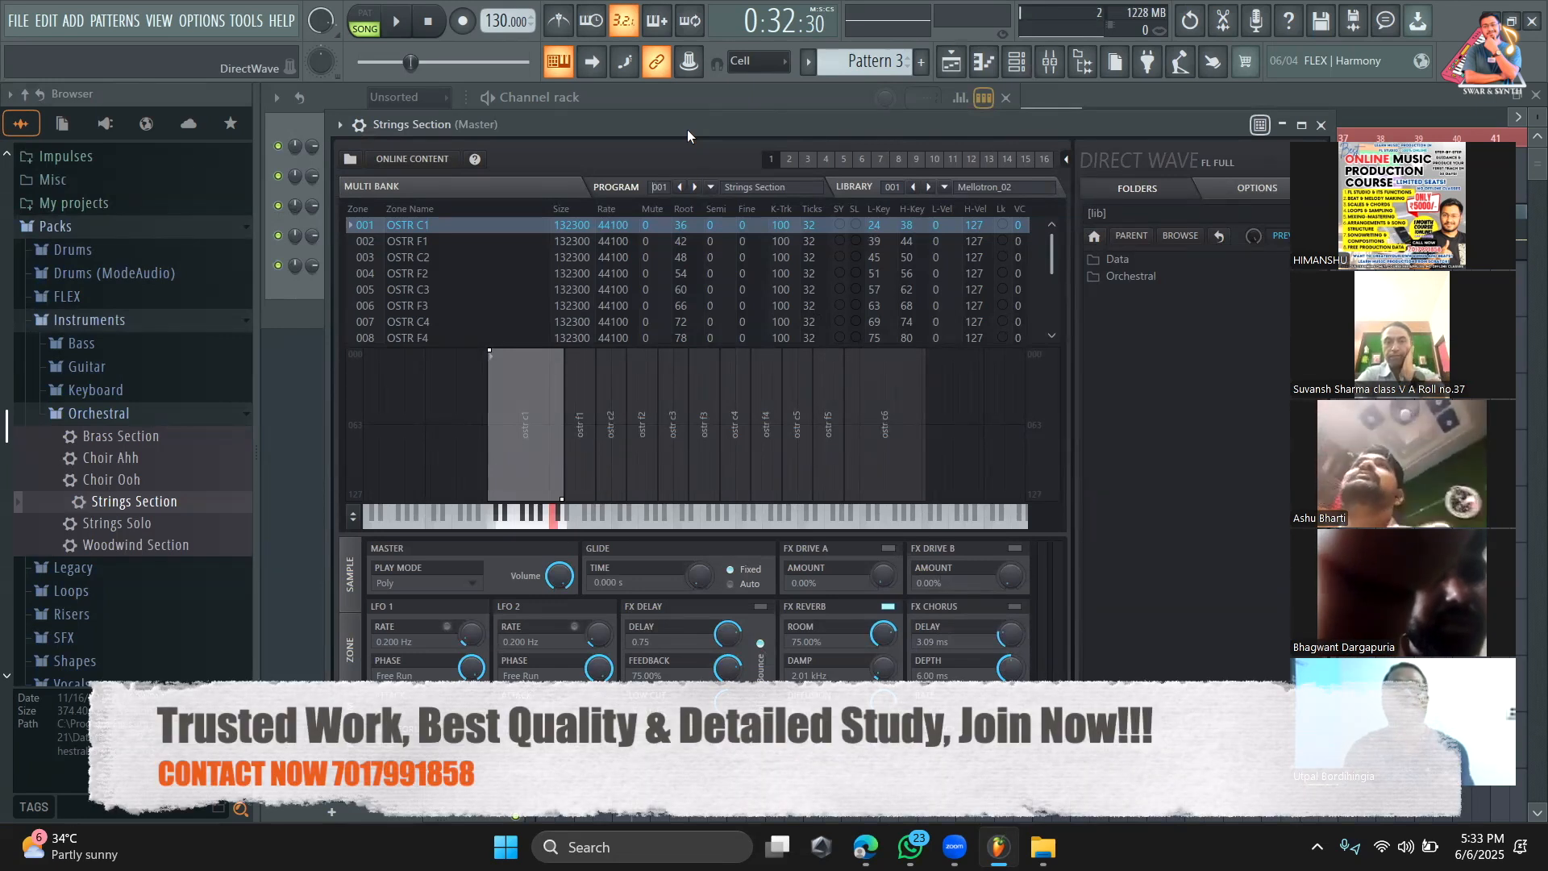
# Step: Play single notes and chords on the computer keyboard to audition the Strings Section sound, and close its plugin window
pyautogui.press('c')
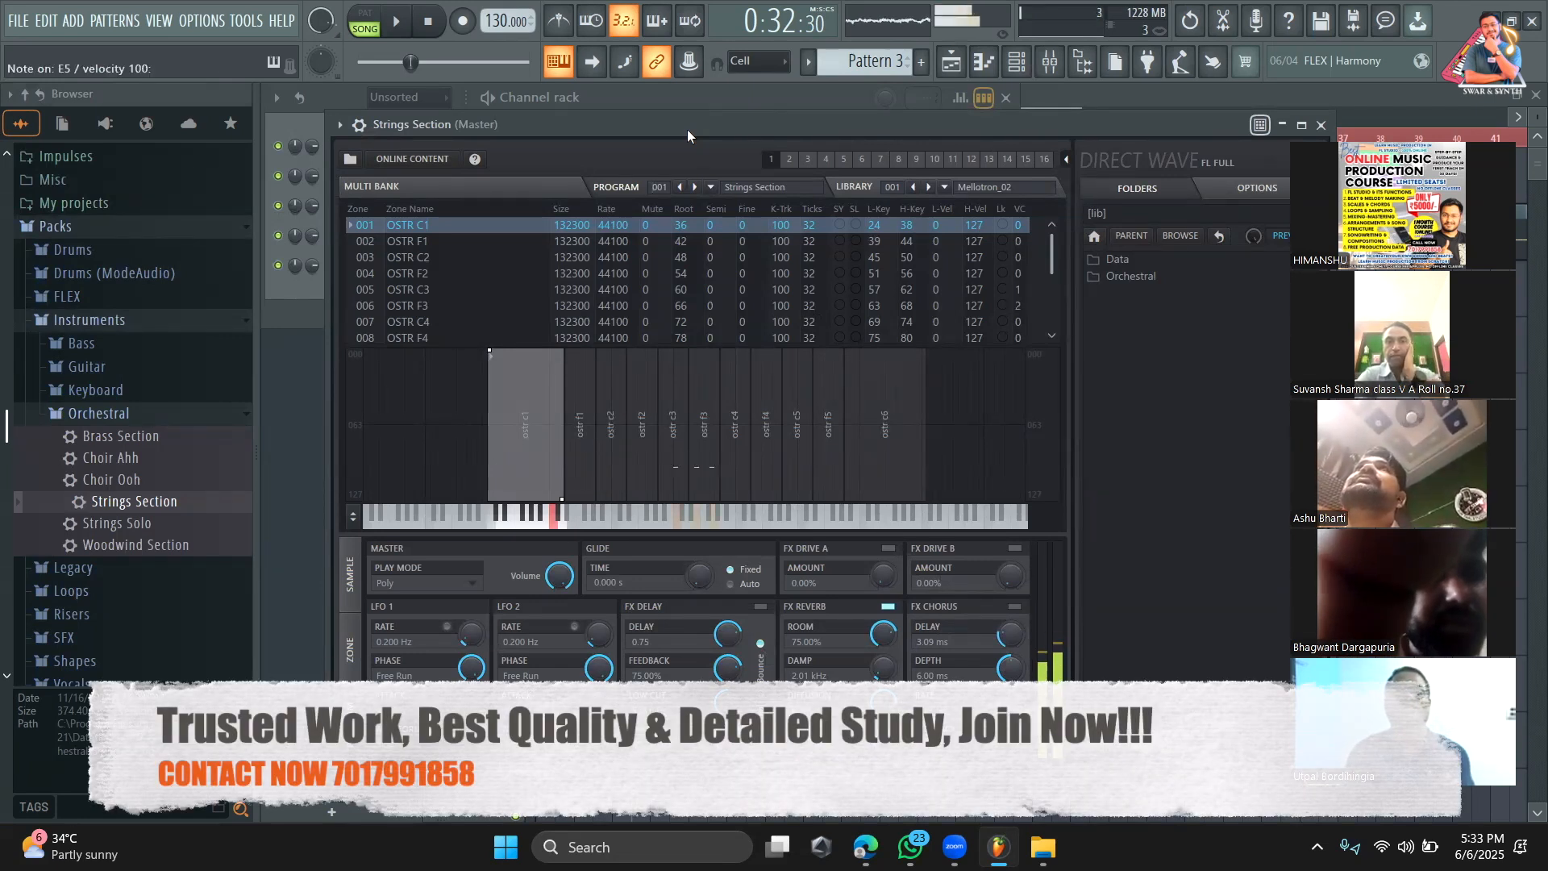
pyautogui.press('c')
pyautogui.press('c')
pyautogui.press('b')
pyautogui.press('m')
pyautogui.press('v')
pyautogui.press(',')
pyautogui.press('n')
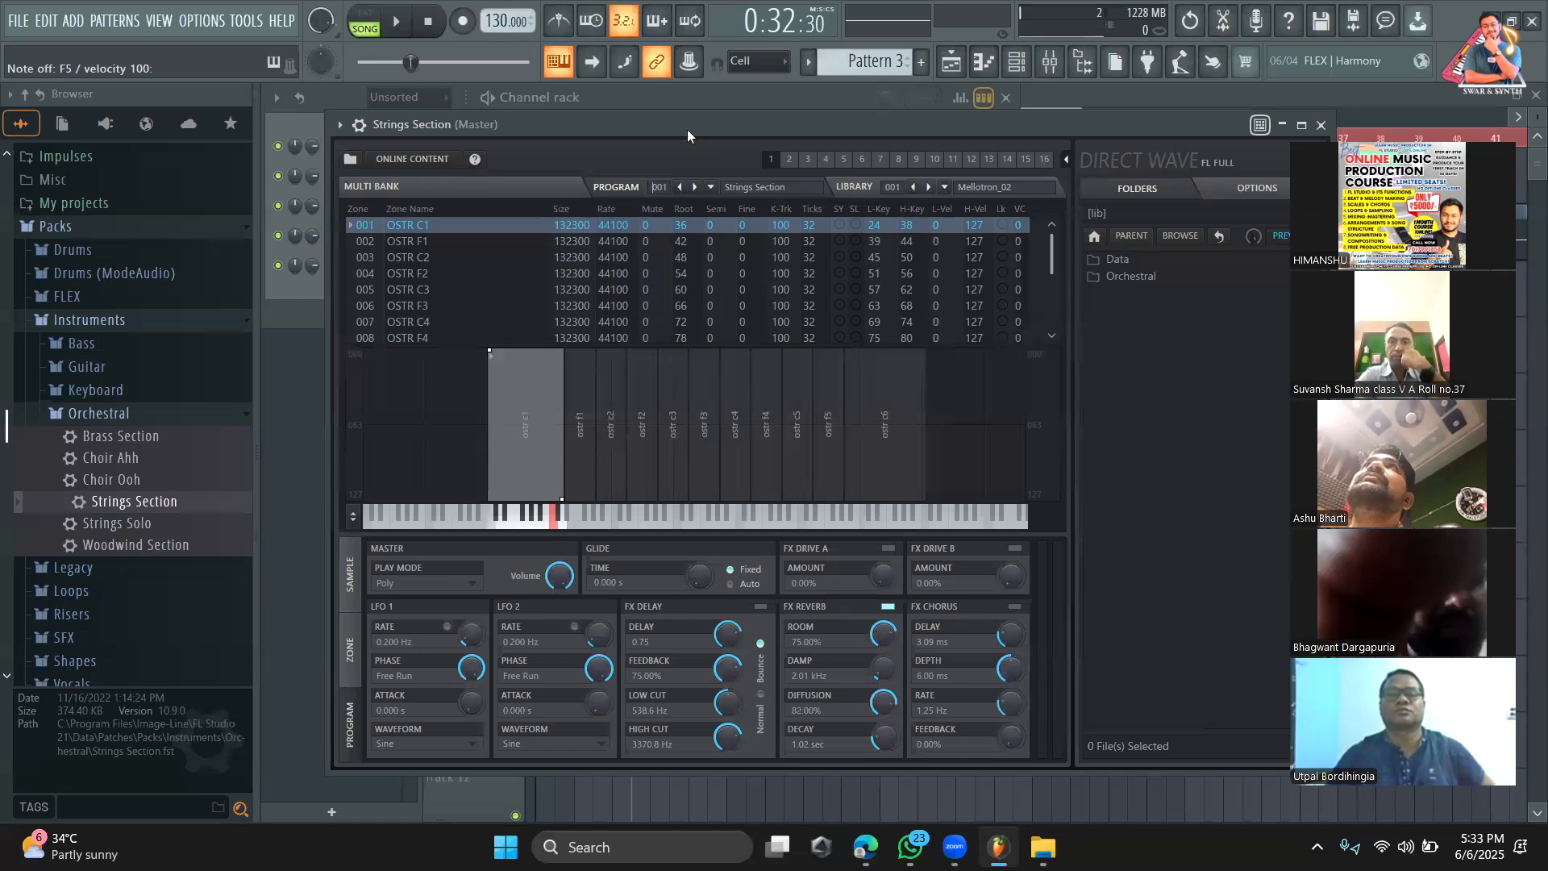
pyautogui.press('n')
pyautogui.press('b')
pyautogui.press(',')
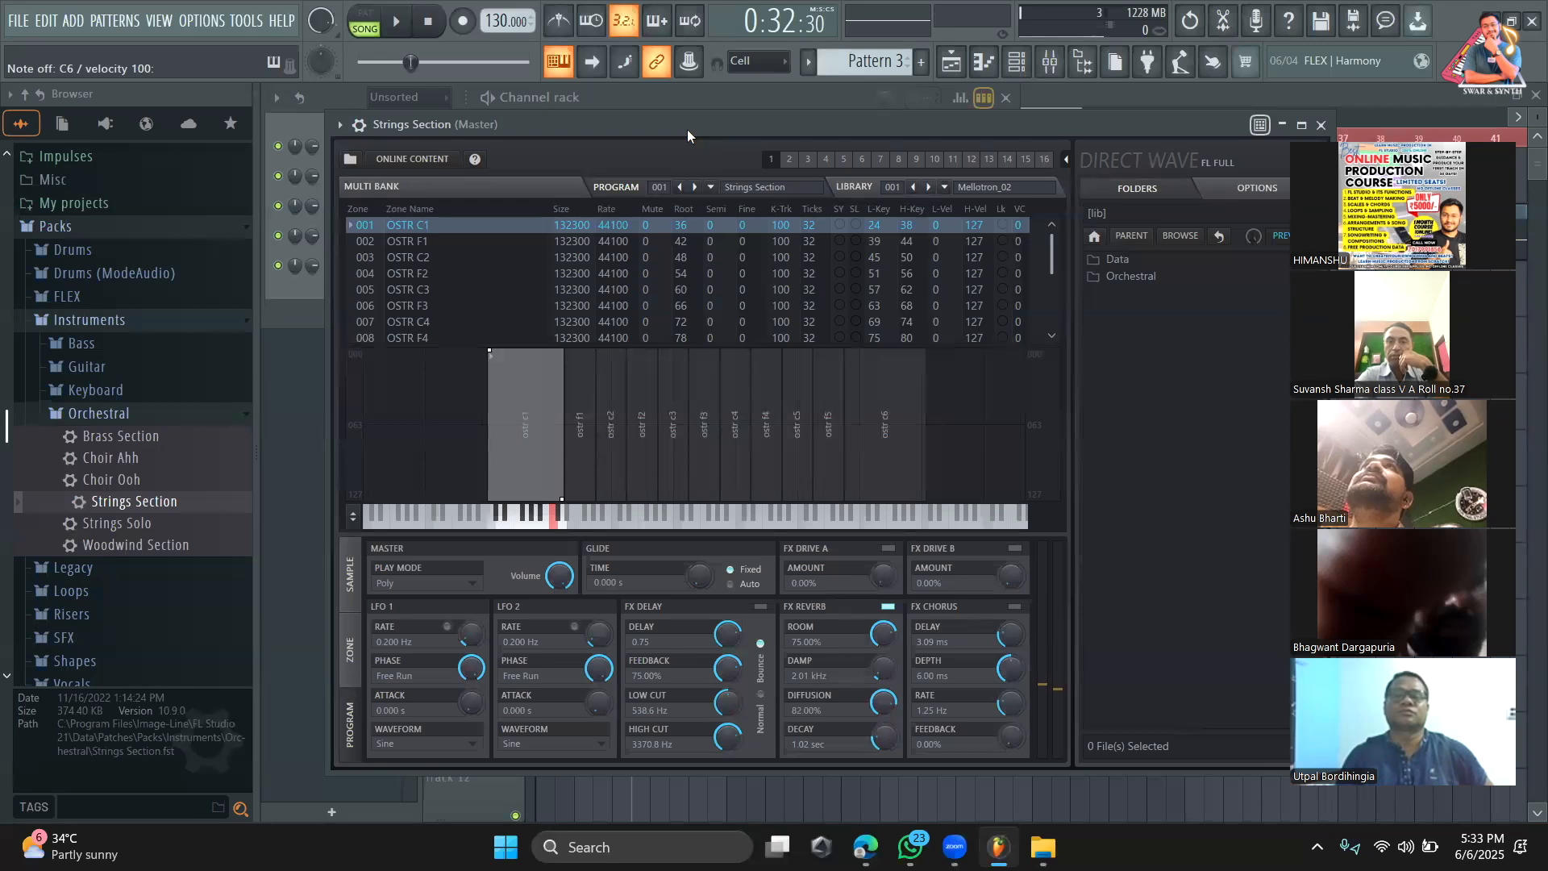
pyautogui.moveTo(695, 119); pyautogui.dragTo(561, 147)
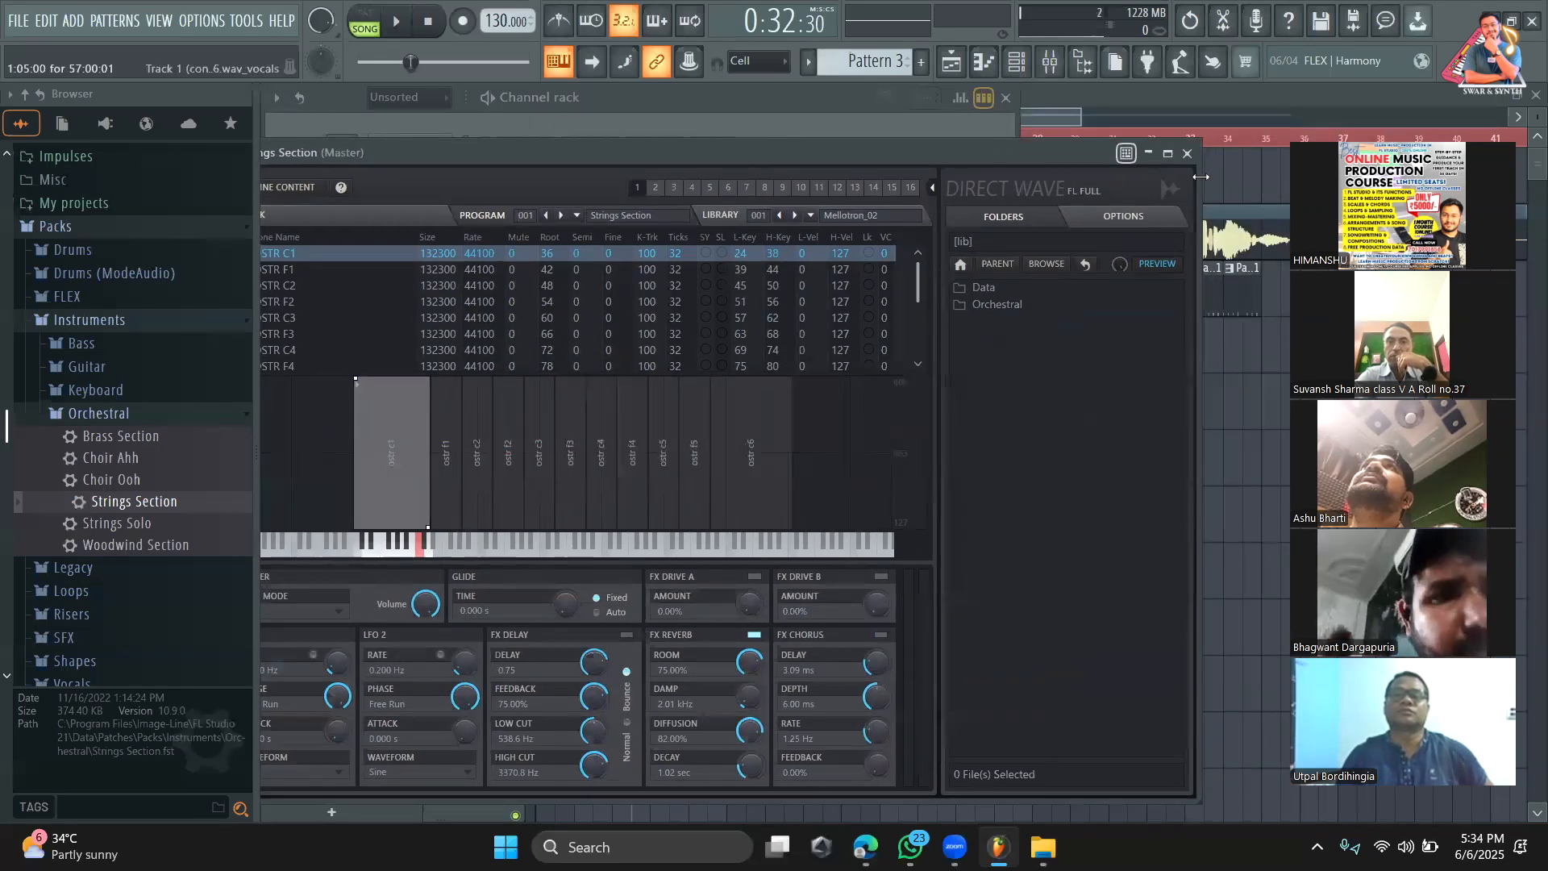
pyautogui.click(1187, 154)
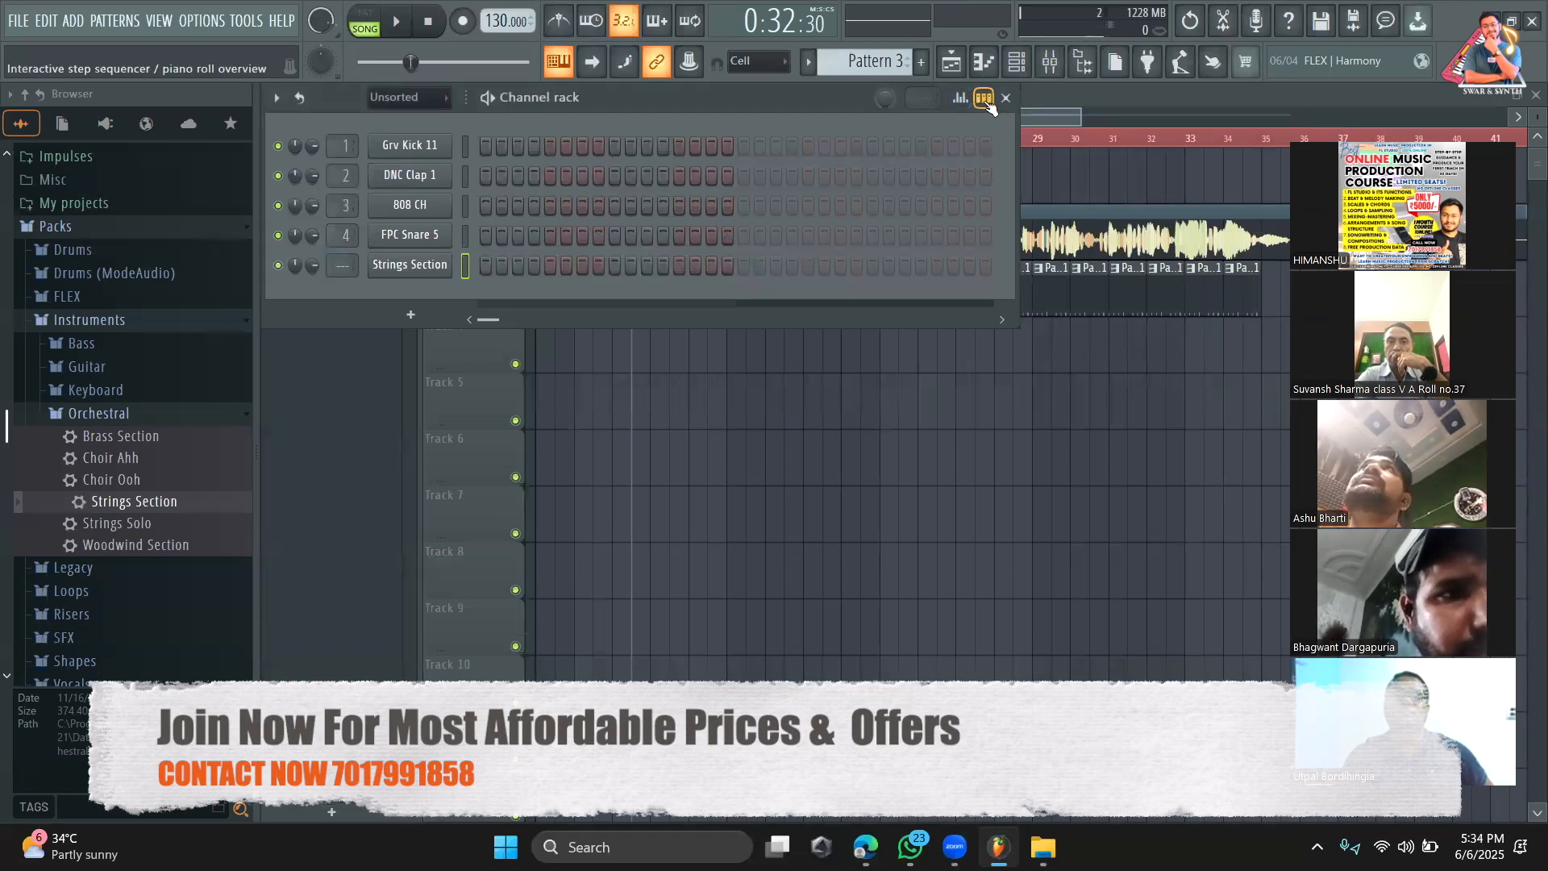
# Step: Switch the channel rack to note previews, open the Strings Section's piano roll and recheck the song's key in the web browser
pyautogui.click(987, 103)
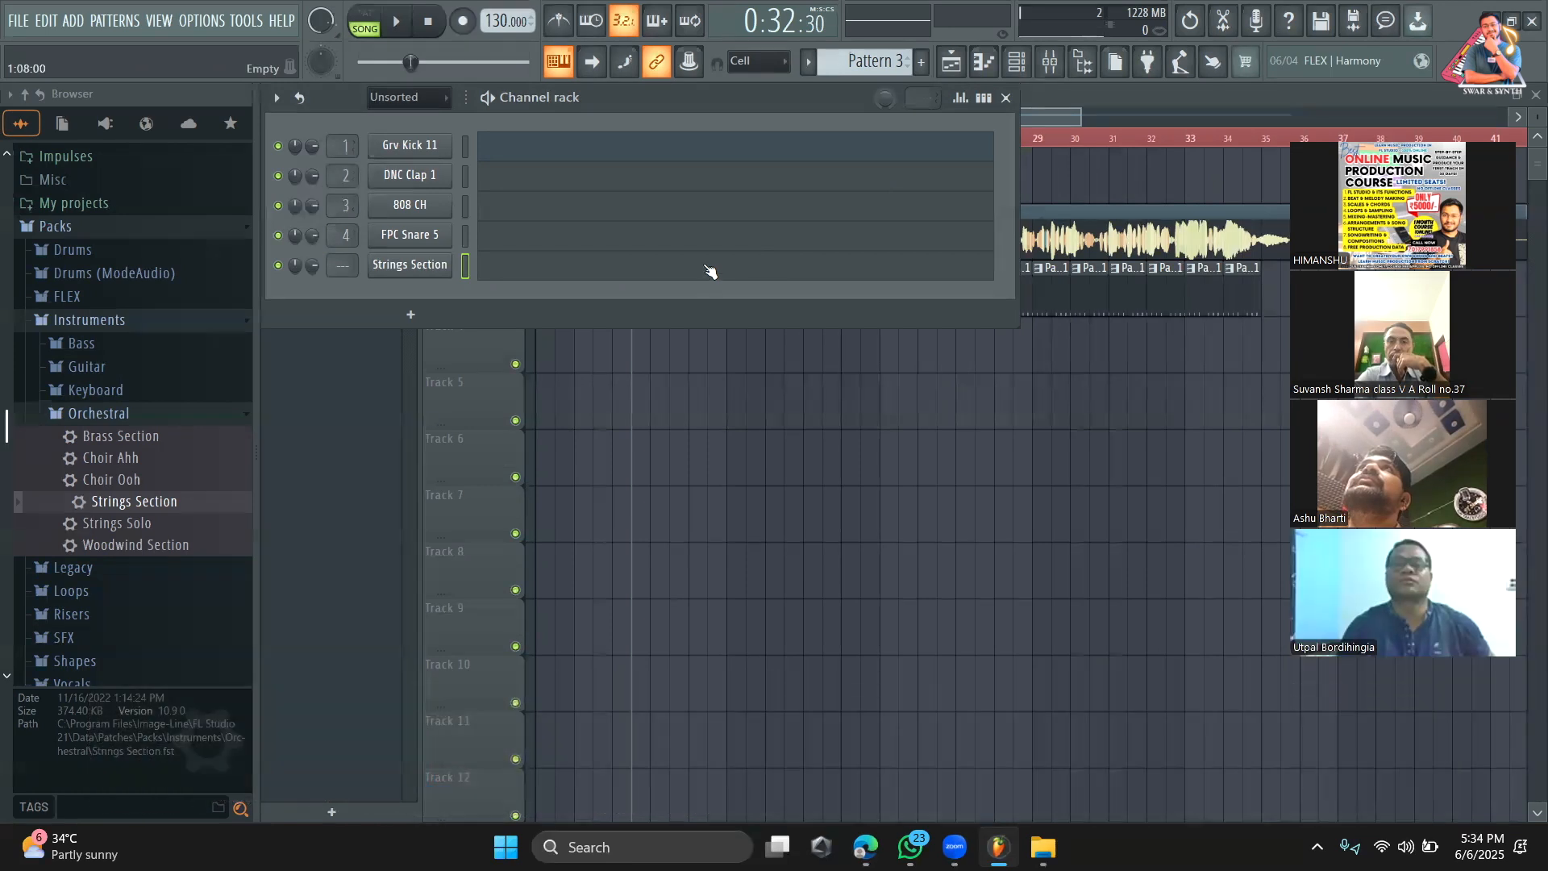
pyautogui.click(710, 270)
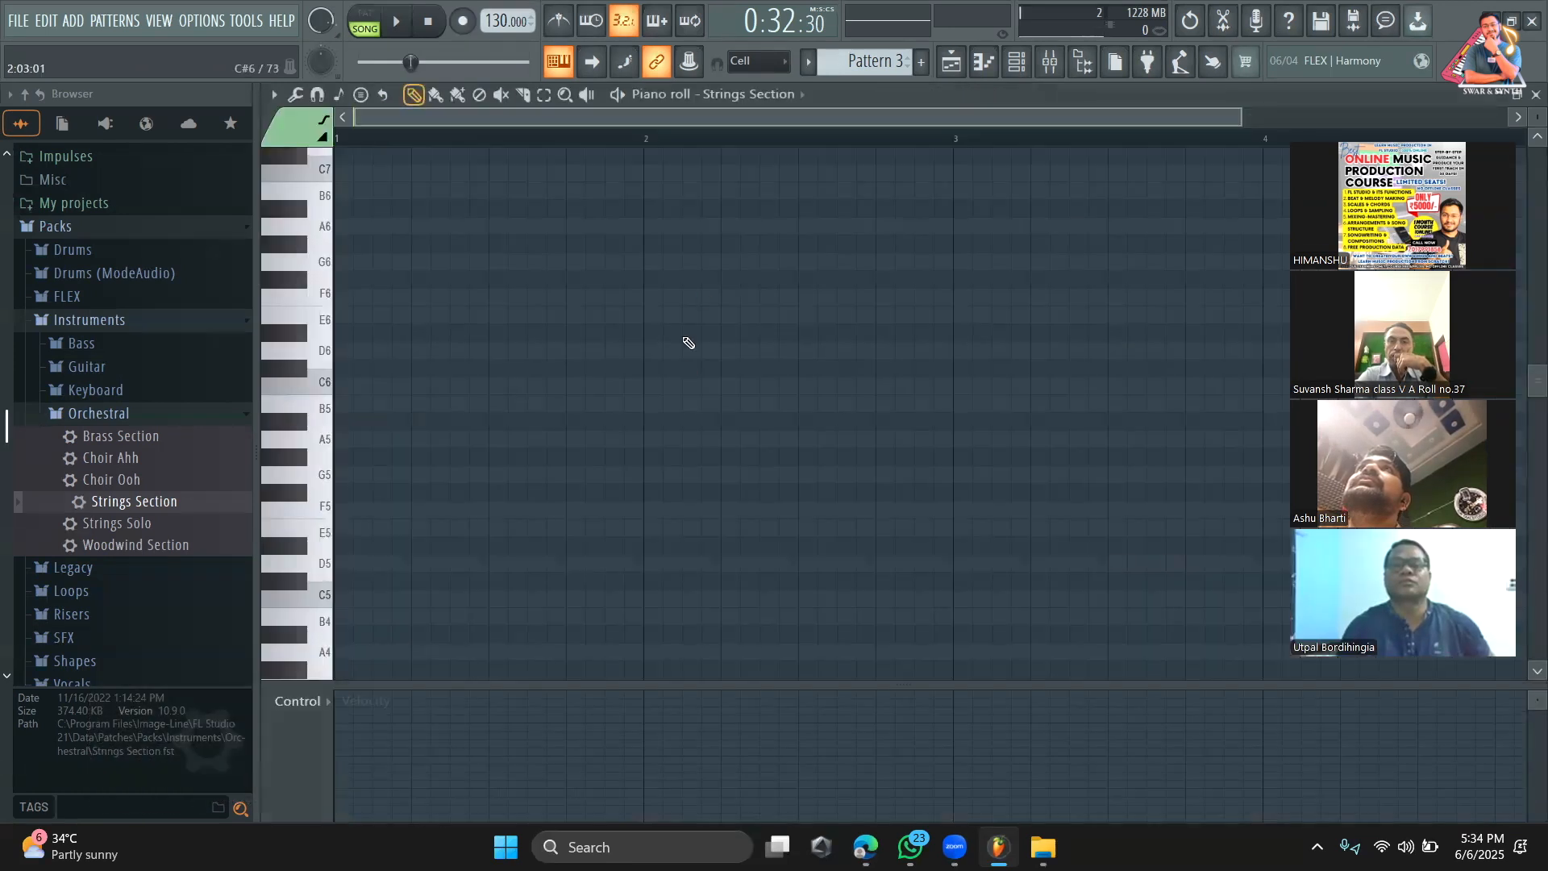
pyautogui.scroll(-1, 697, 245)
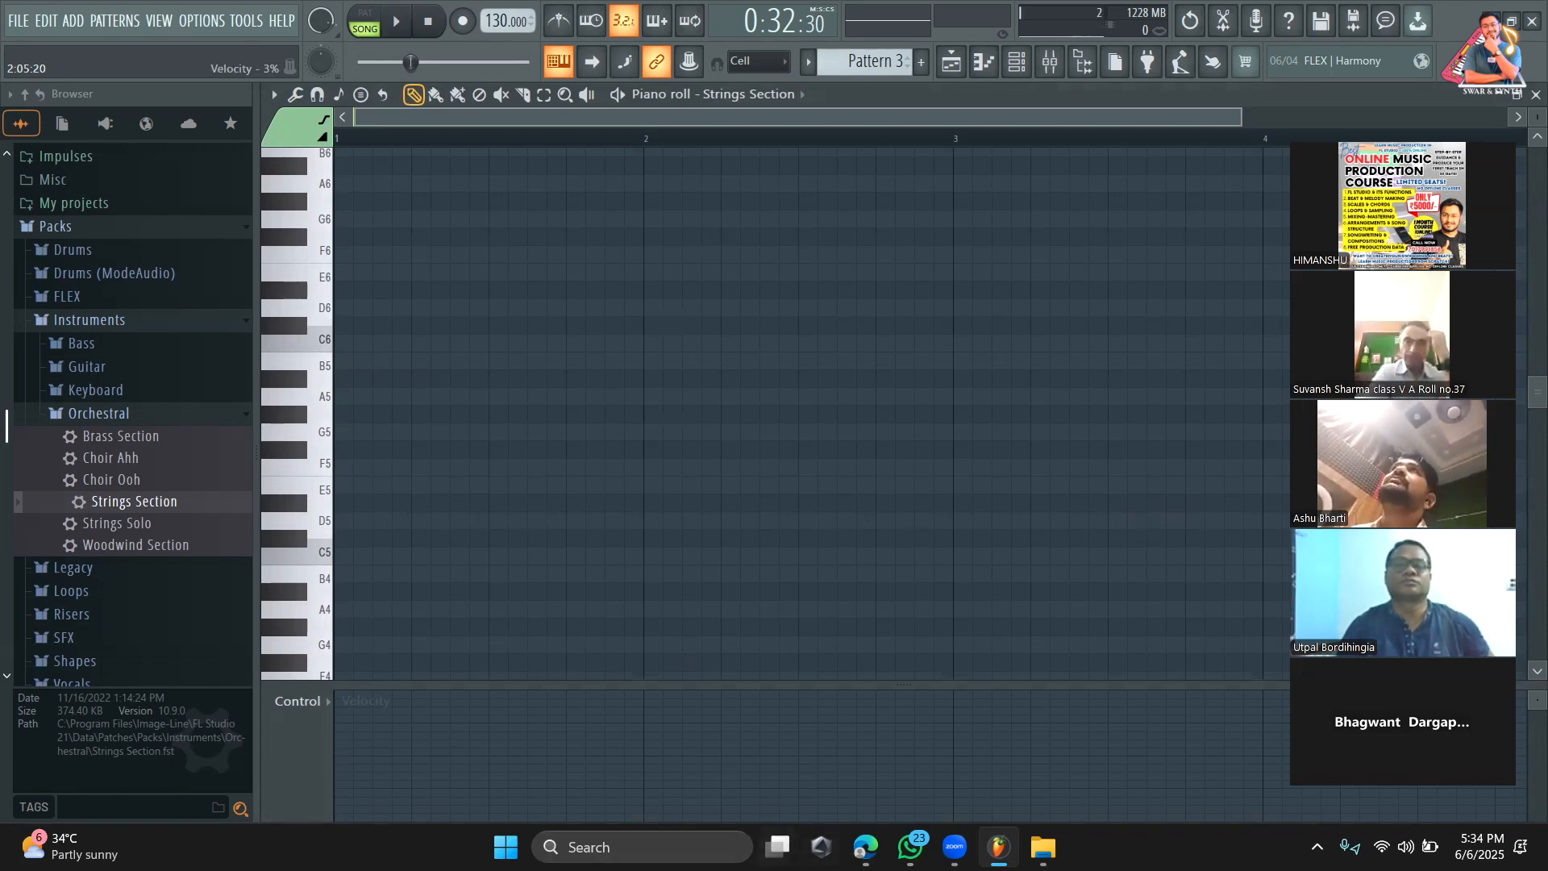
pyautogui.click(865, 846)
pyautogui.click(865, 846)
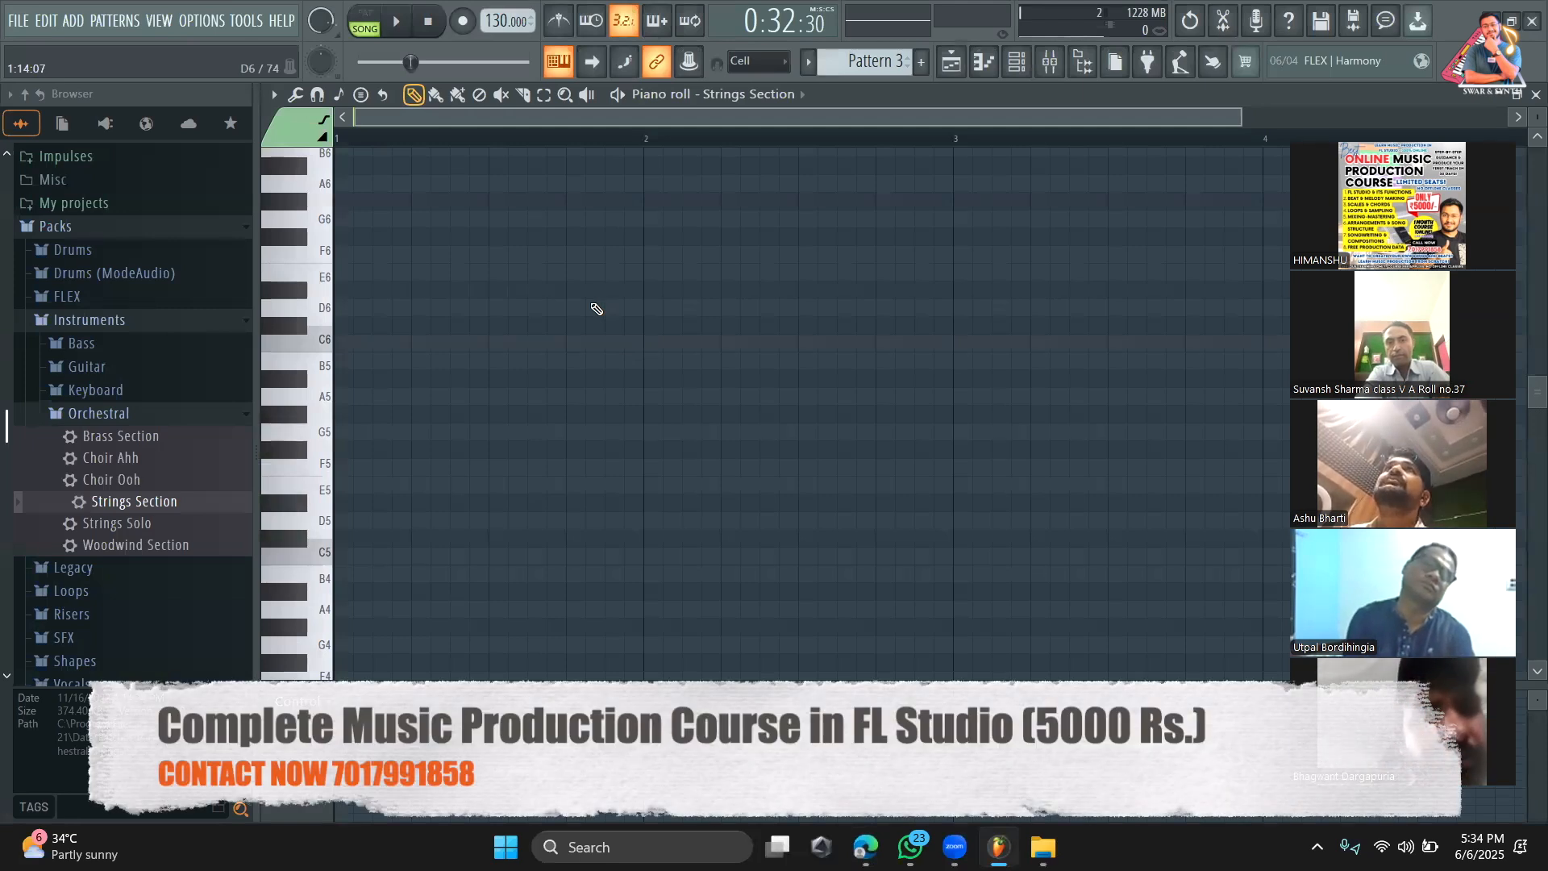
# Step: Try a one-bar minor chord stamp on B5 at bar 1 and delete its notes again
pyautogui.click(361, 95)
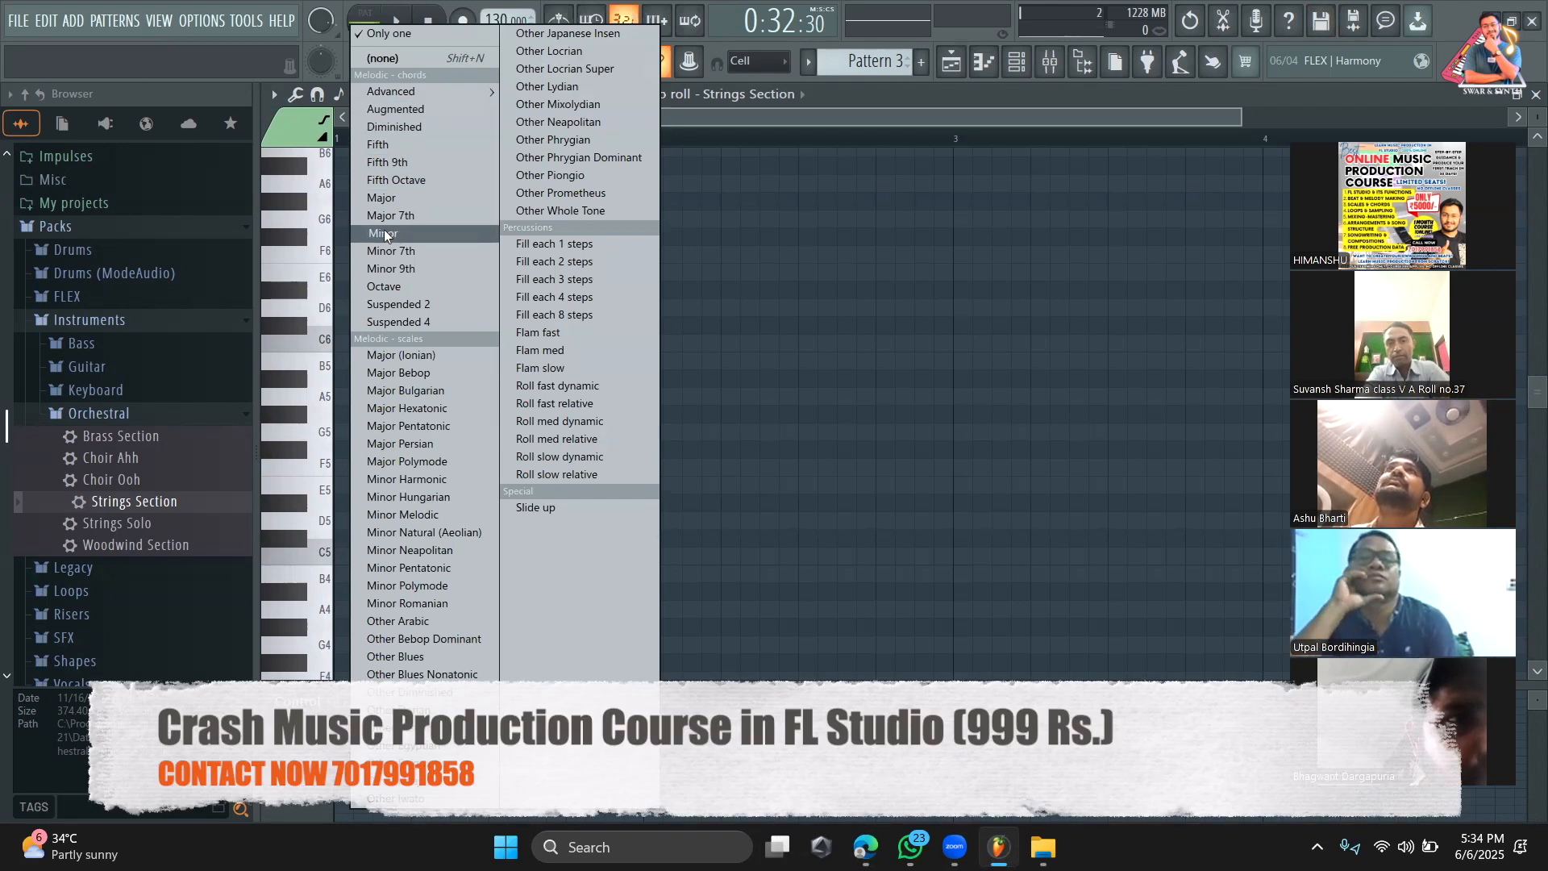
pyautogui.click(385, 233)
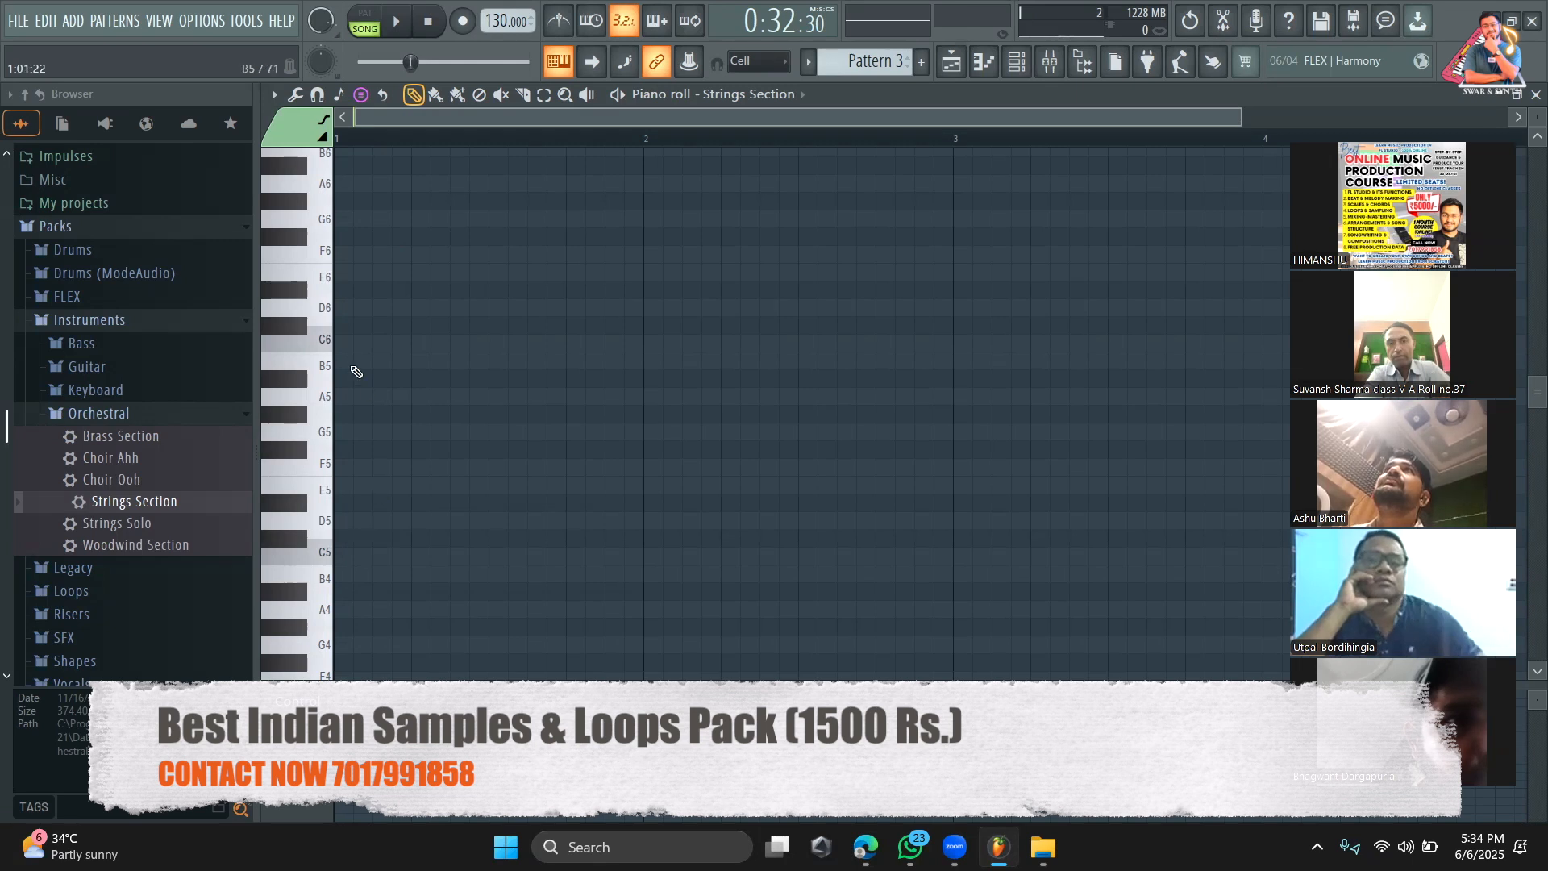
pyautogui.click(349, 363)
pyautogui.moveTo(366, 360); pyautogui.dragTo(636, 360)
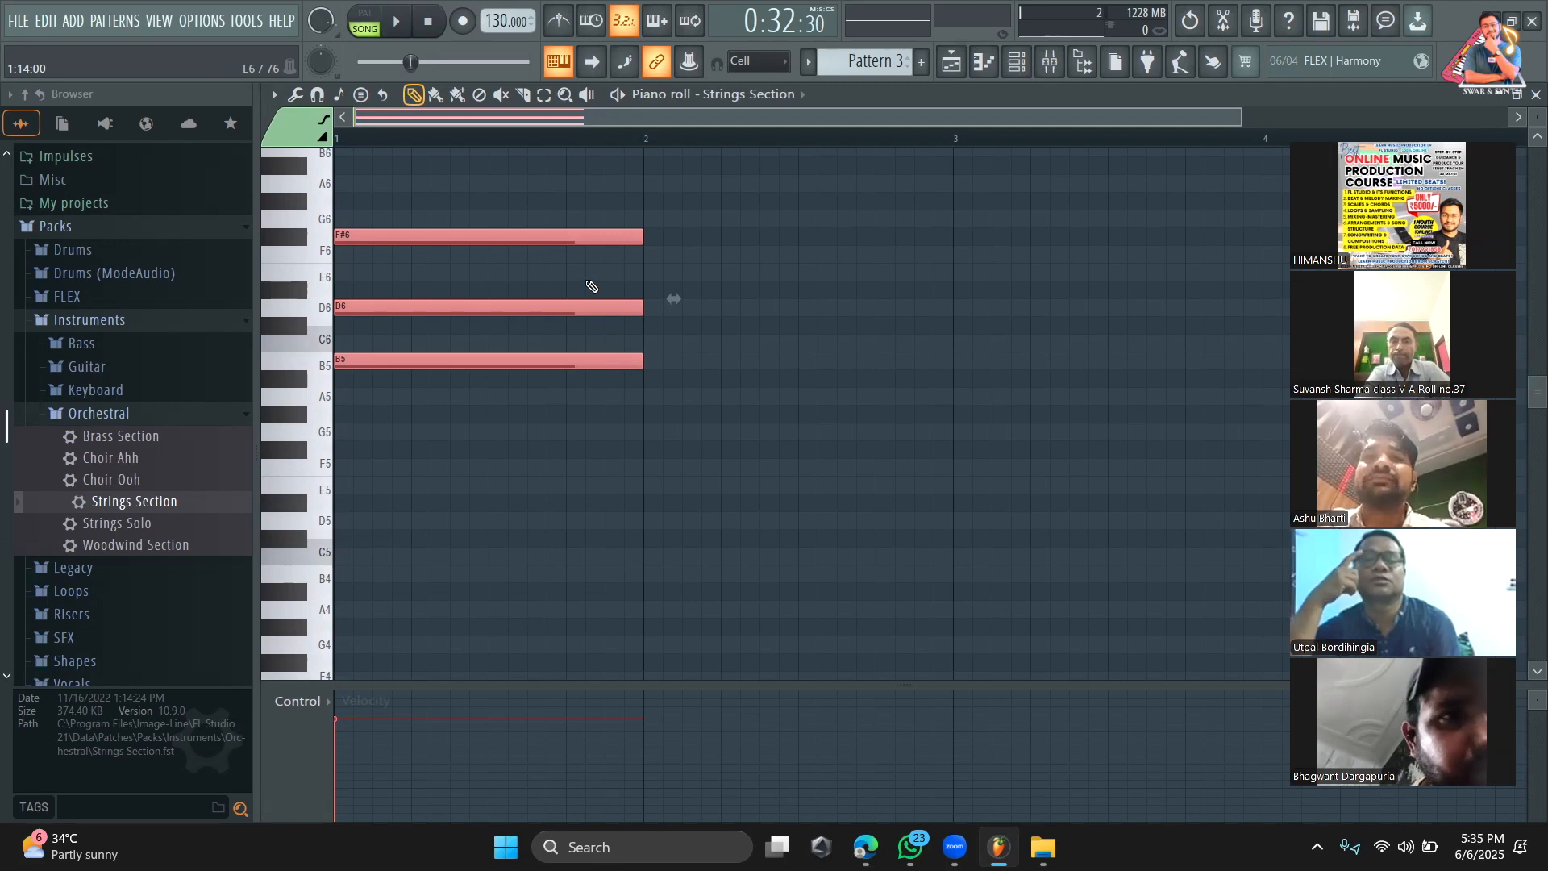
pyautogui.rightClick(584, 208)
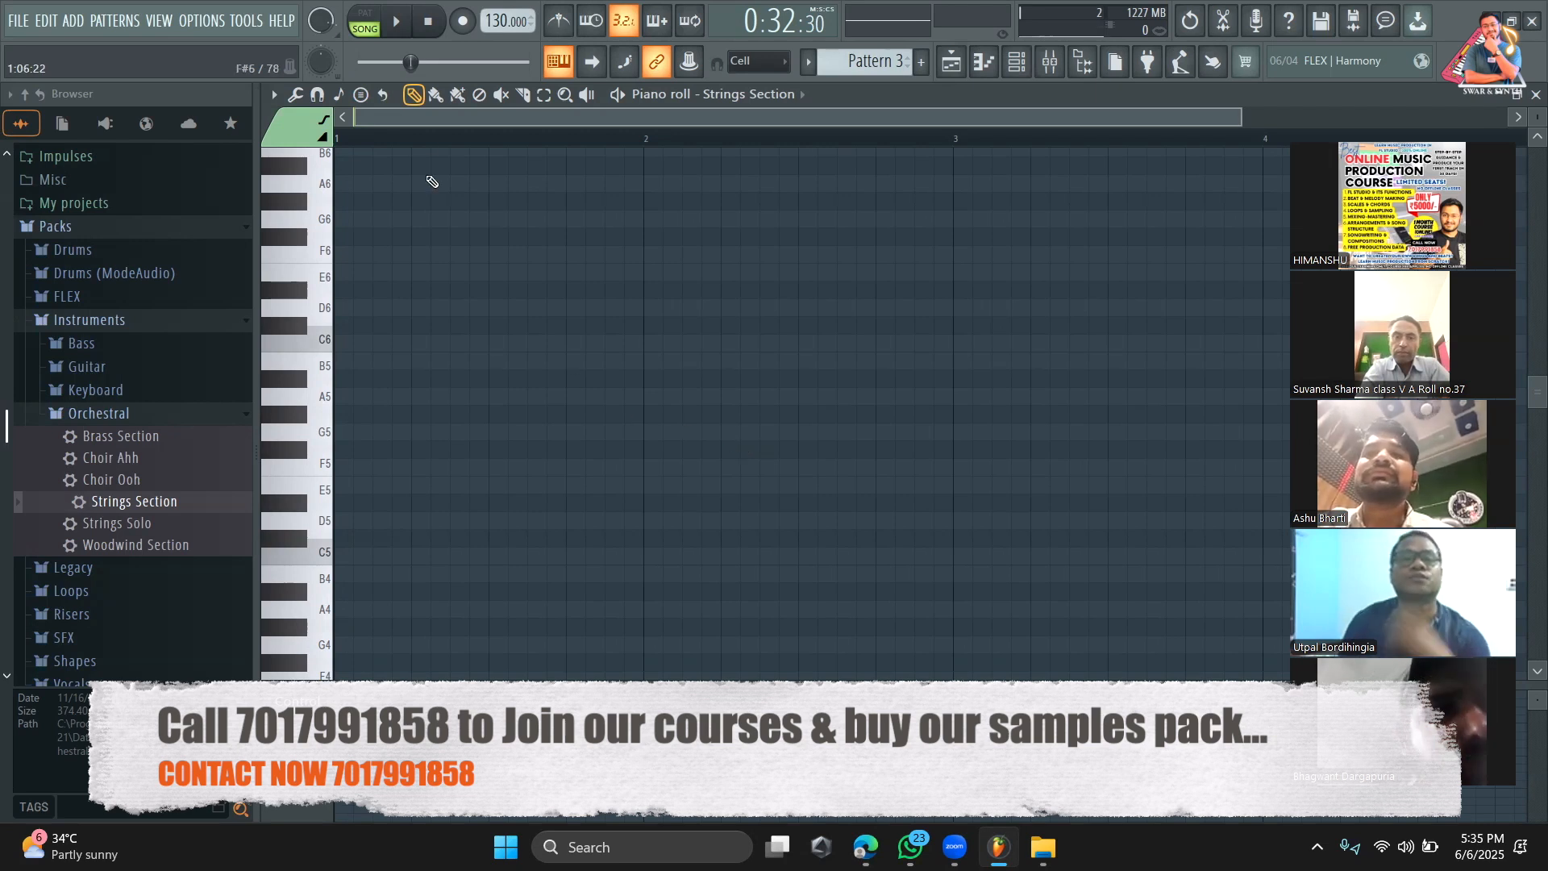
# Step: Bring up the Strings Section's plugin window from the channel rack and return to its empty piano roll
pyautogui.click(1015, 71)
pyautogui.click(407, 266)
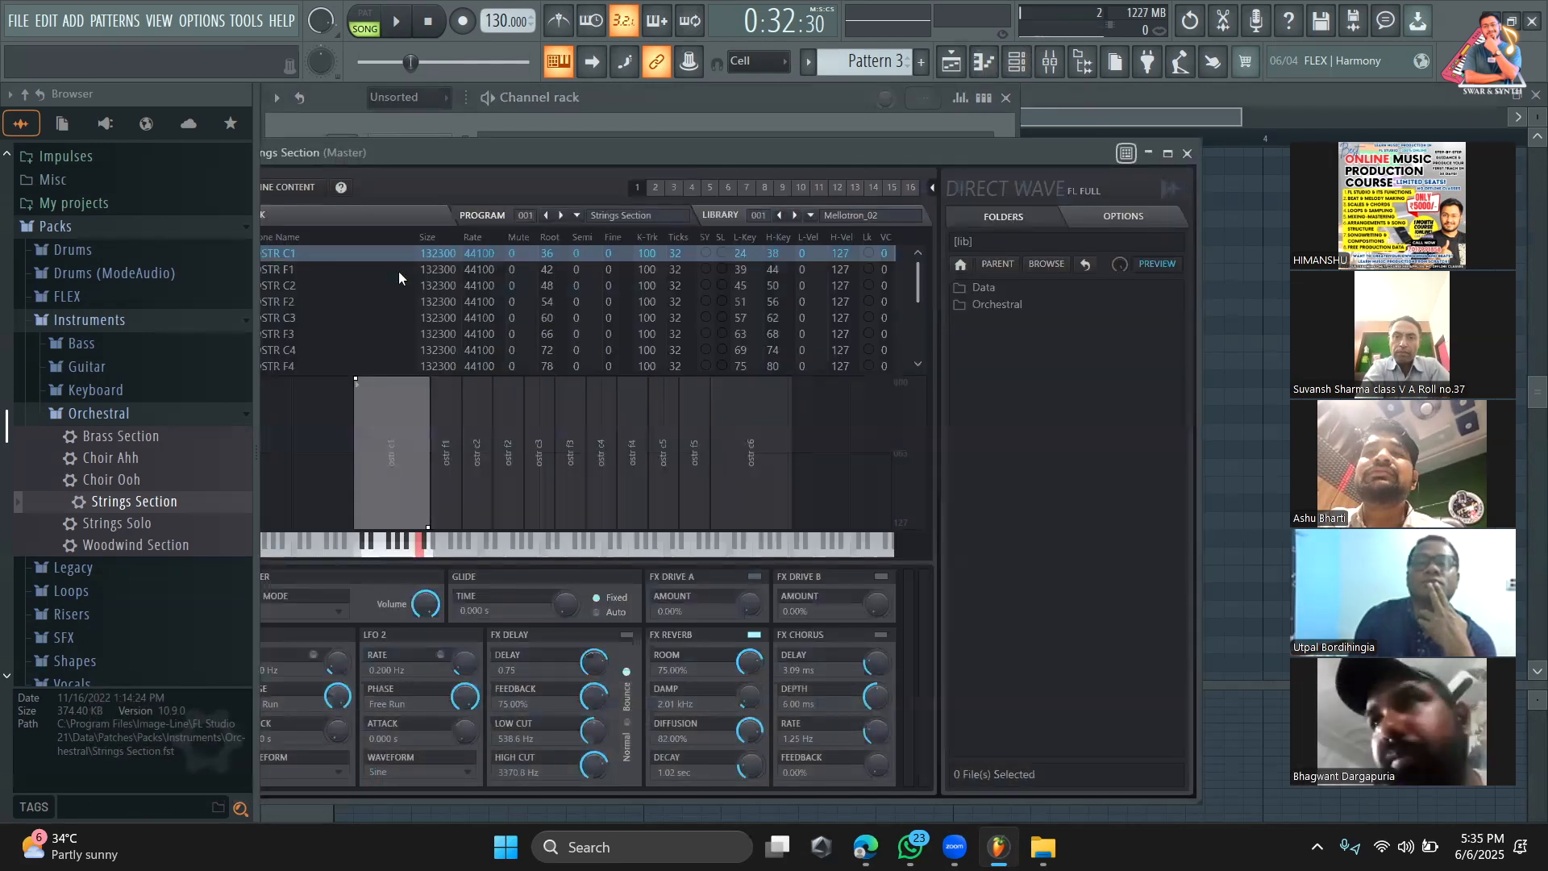
pyautogui.click(433, 121)
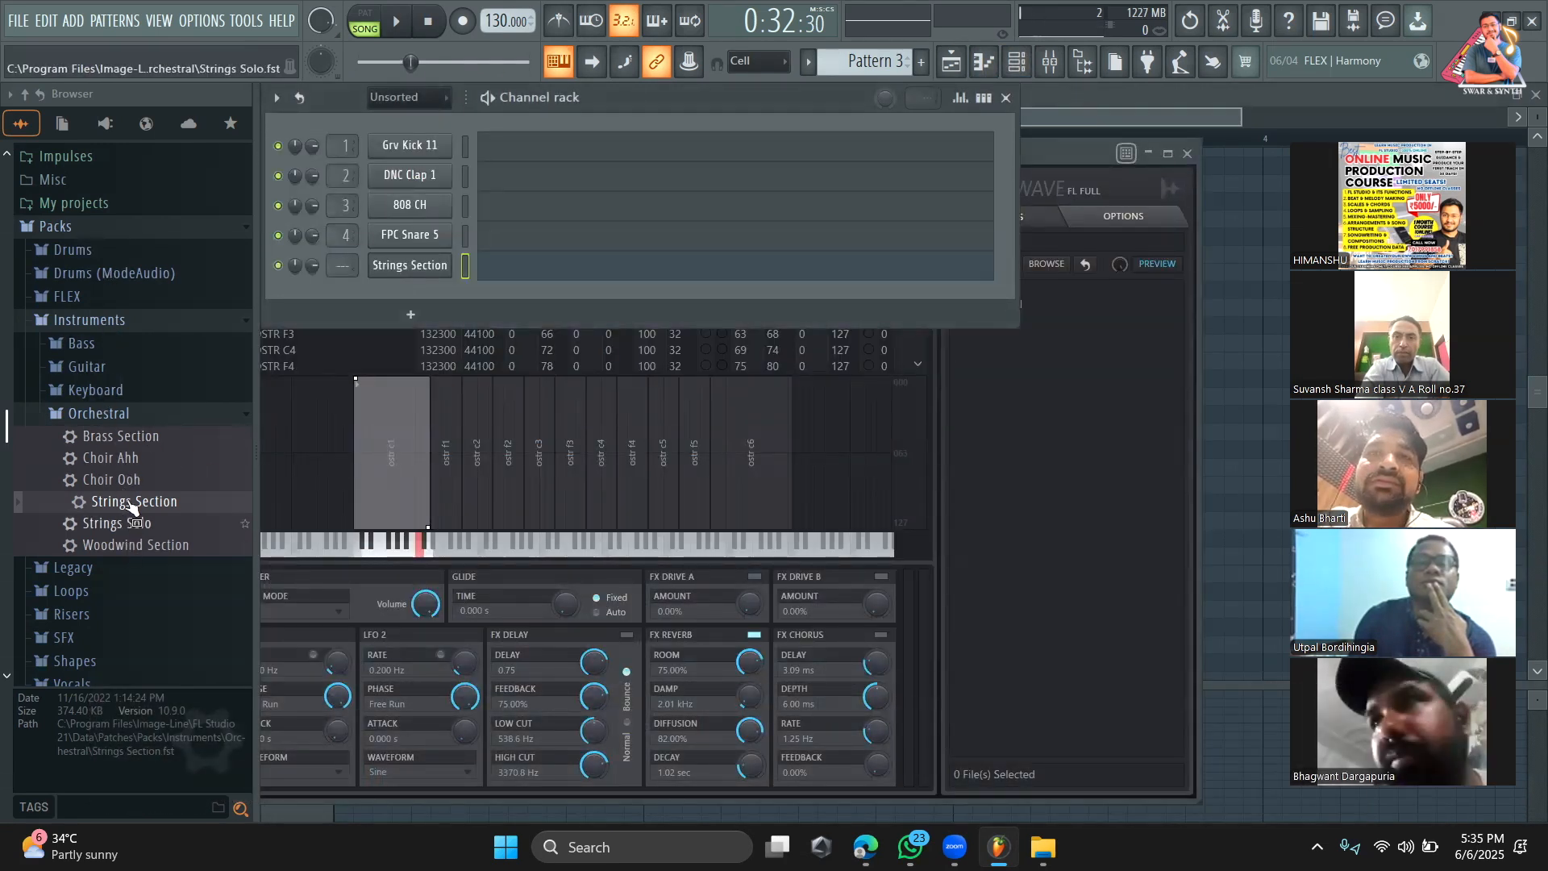
pyautogui.click(525, 273)
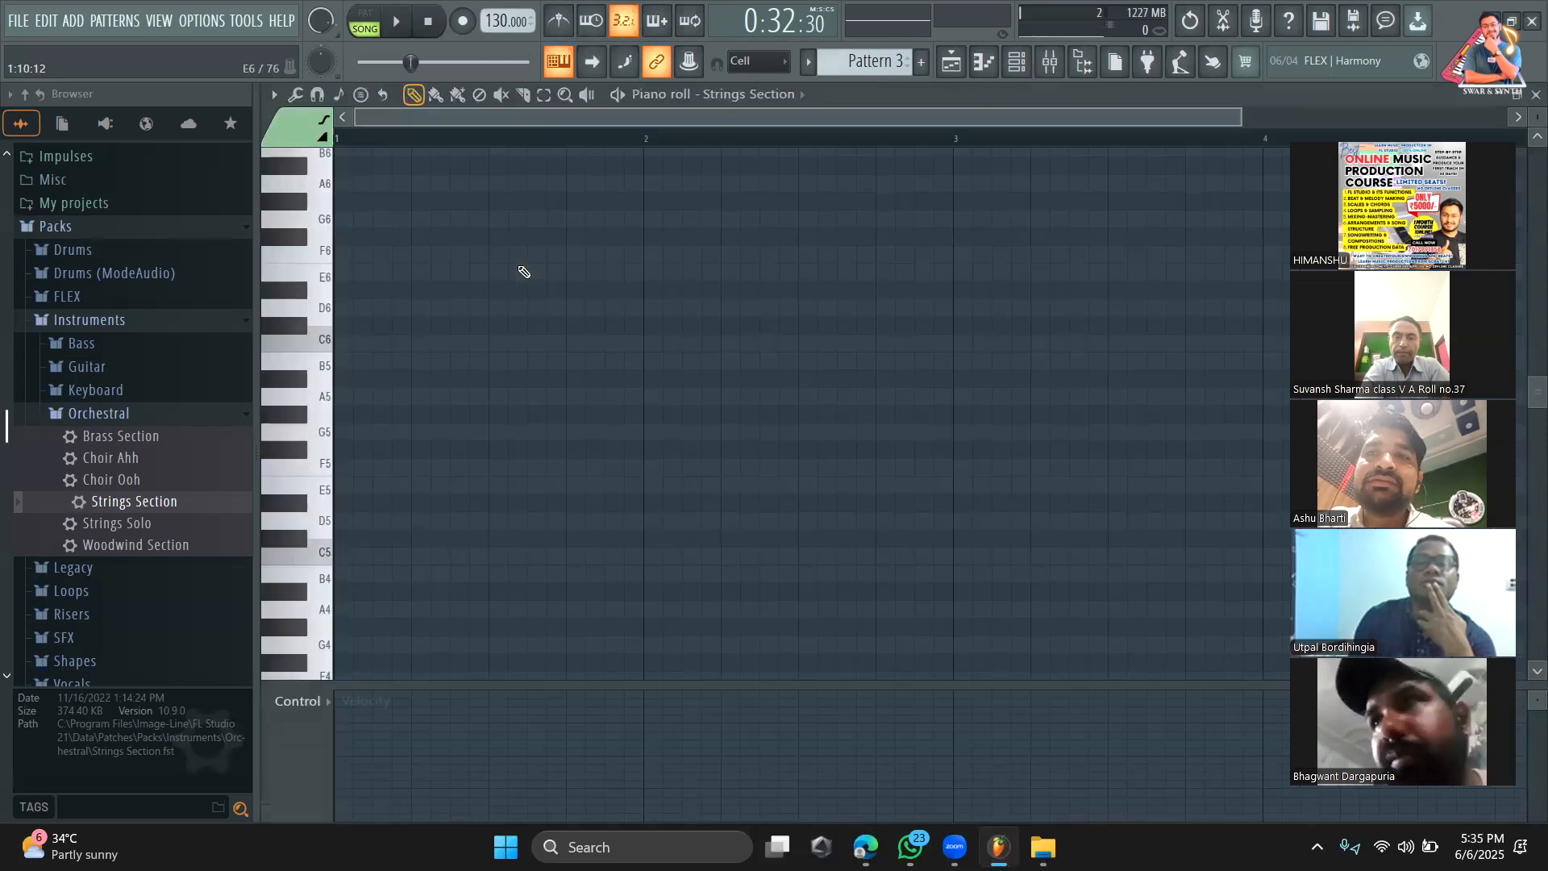
pyautogui.click(521, 269)
pyautogui.rightClick(656, 277)
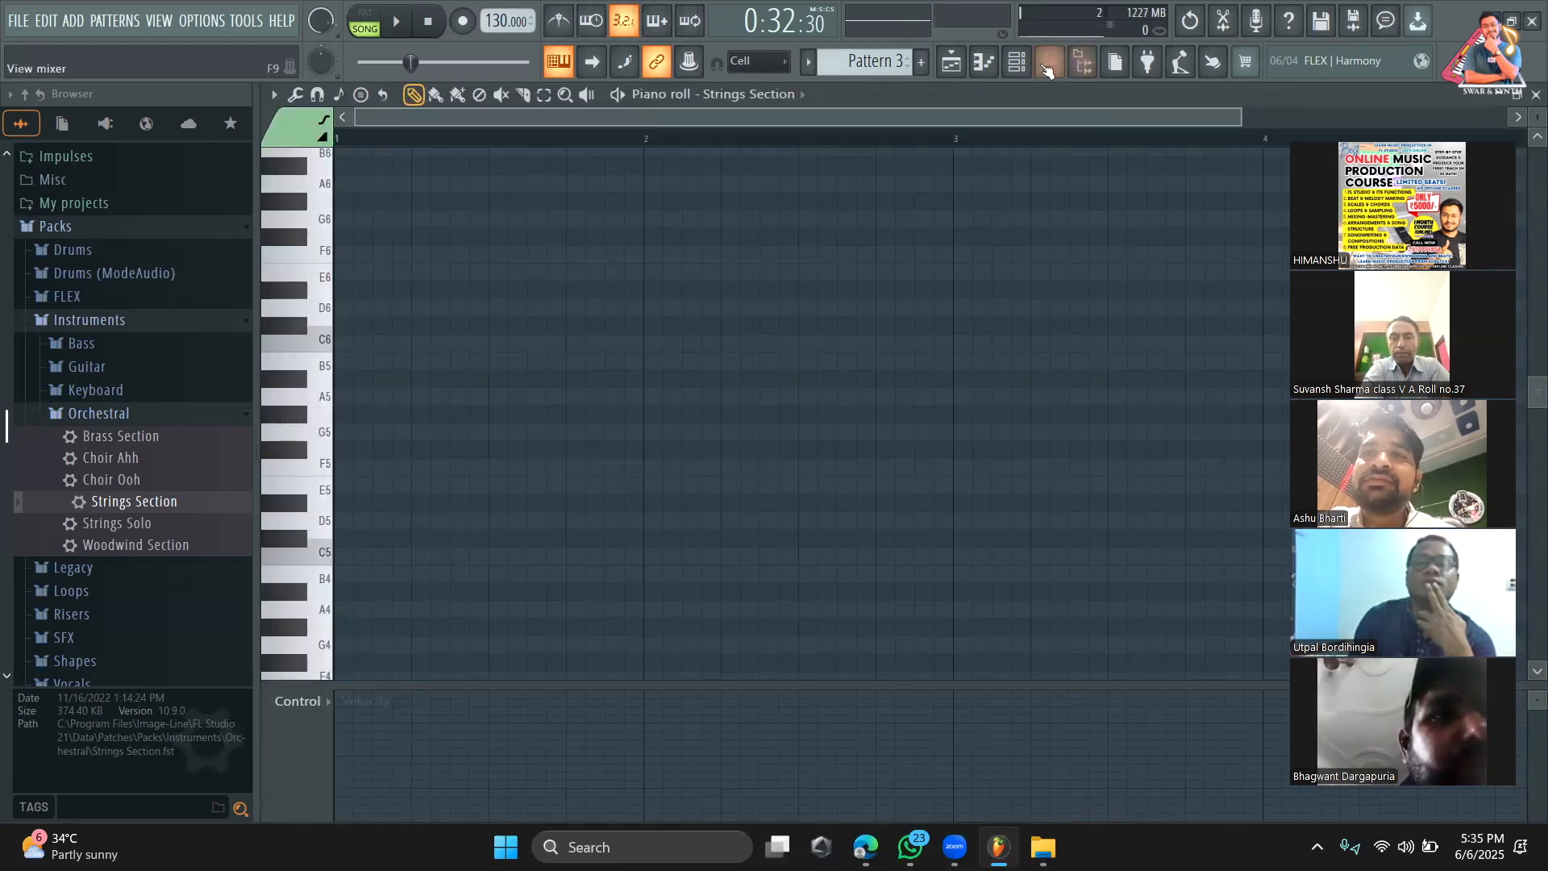
# Step: Switch the channel rack from steps to note previews and reopen the Strings Section's piano roll
pyautogui.click(1017, 63)
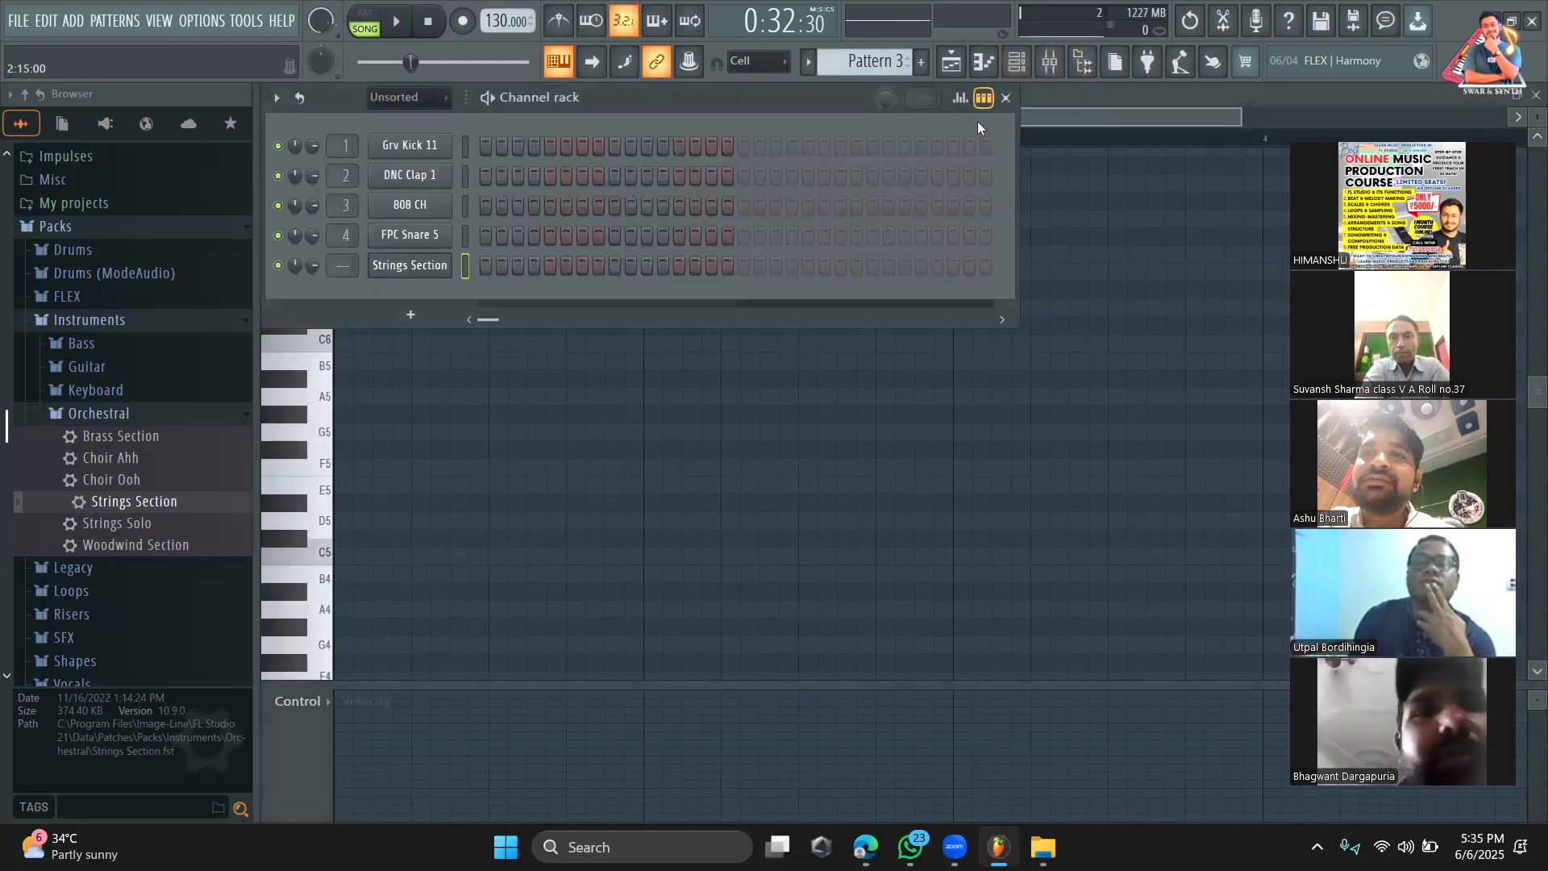
pyautogui.click(985, 103)
pyautogui.click(639, 273)
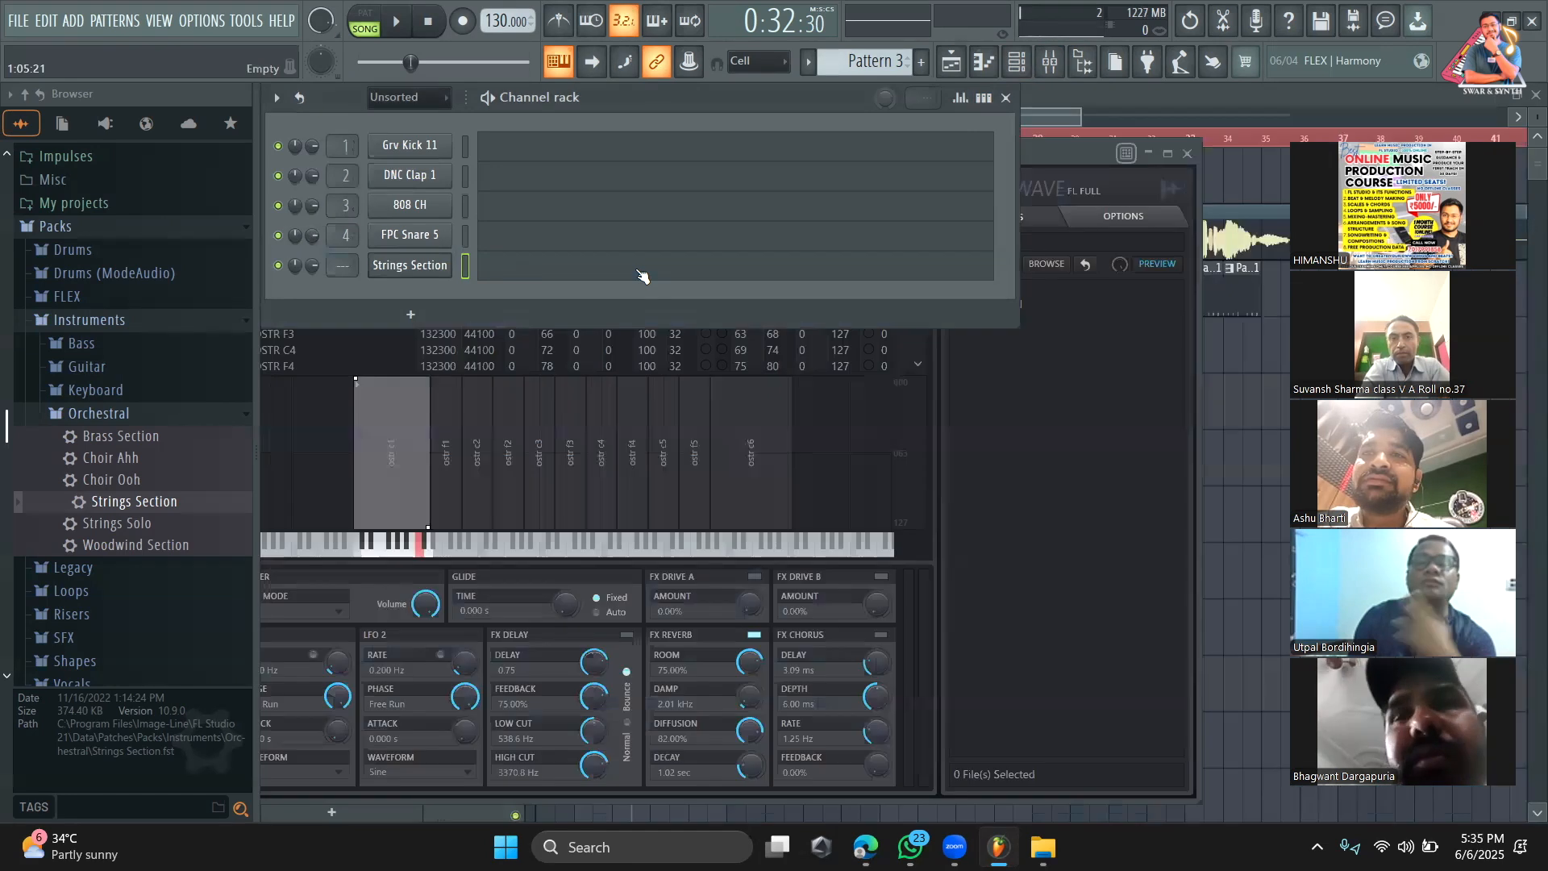
pyautogui.click(642, 277)
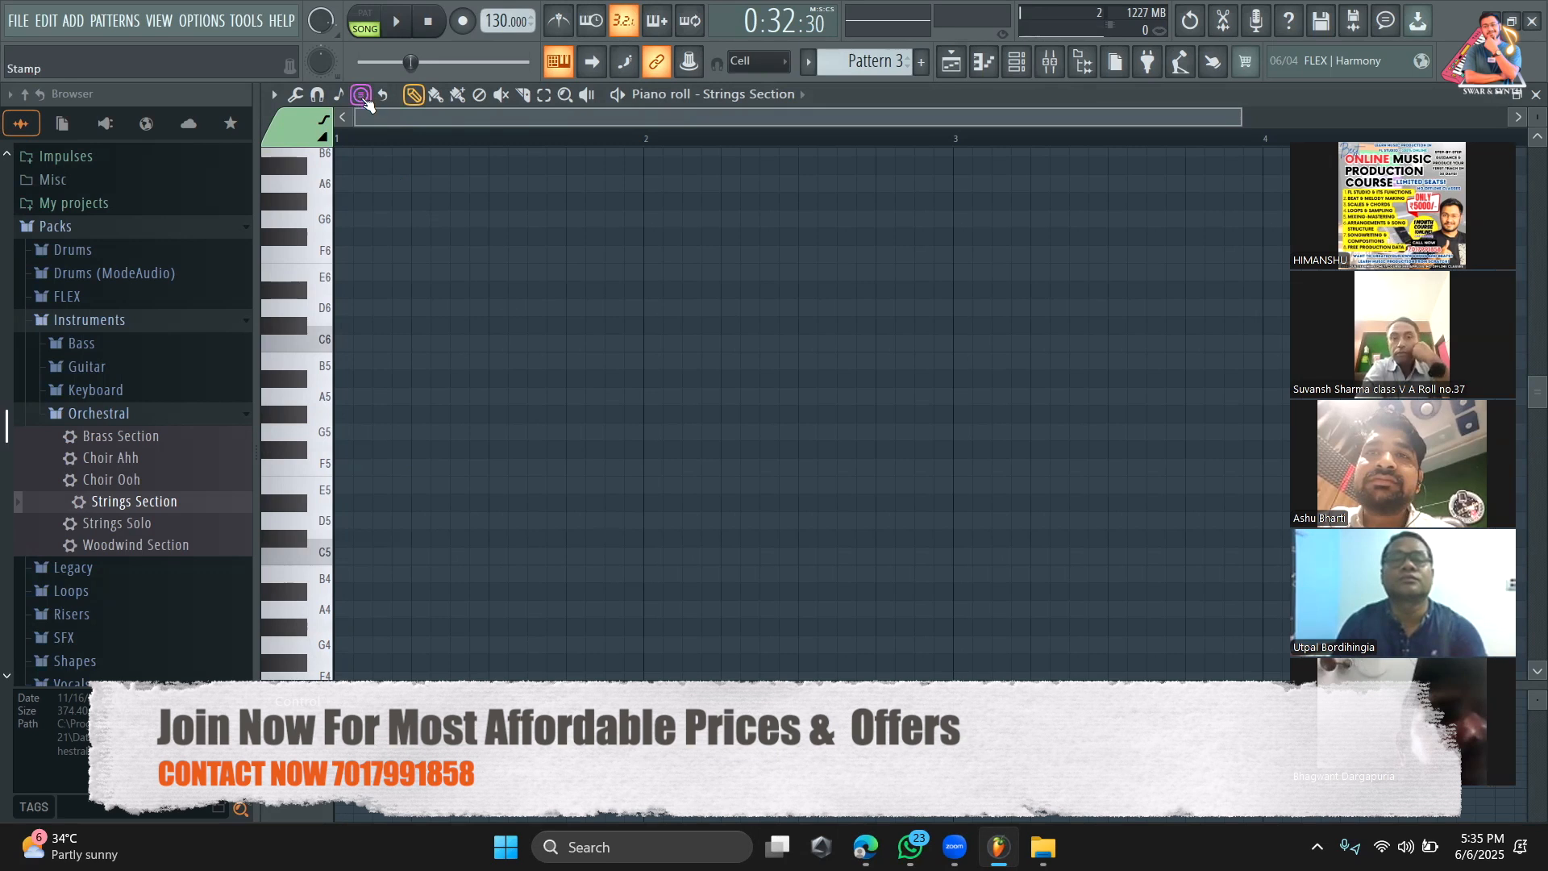
# Step: Choose the Minor chord stamp and examine the piano roll's key label view options
pyautogui.click(362, 96)
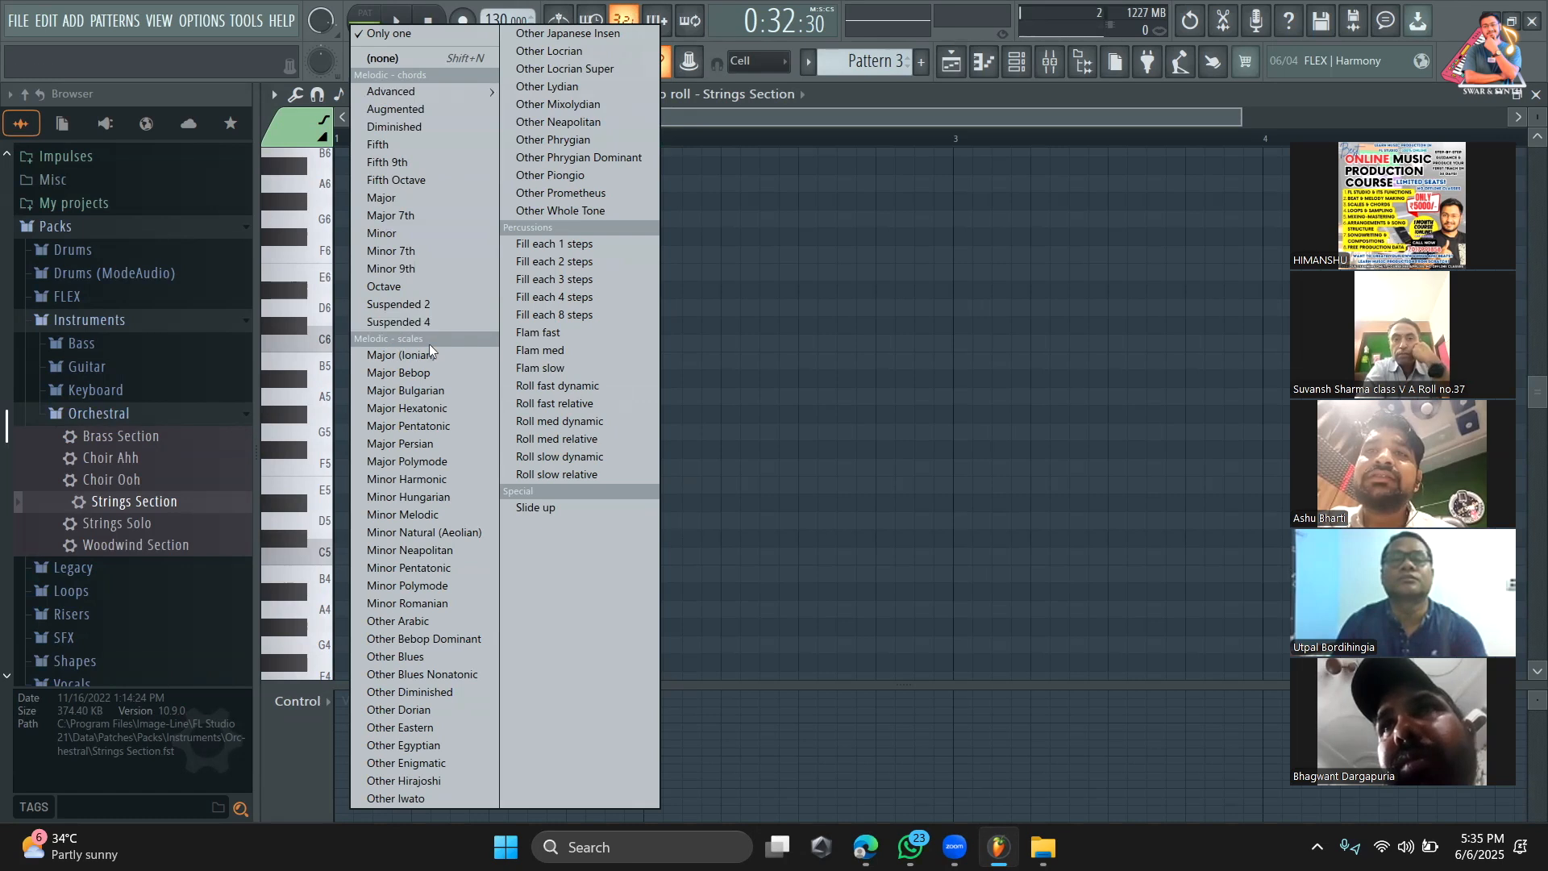
pyautogui.click(392, 233)
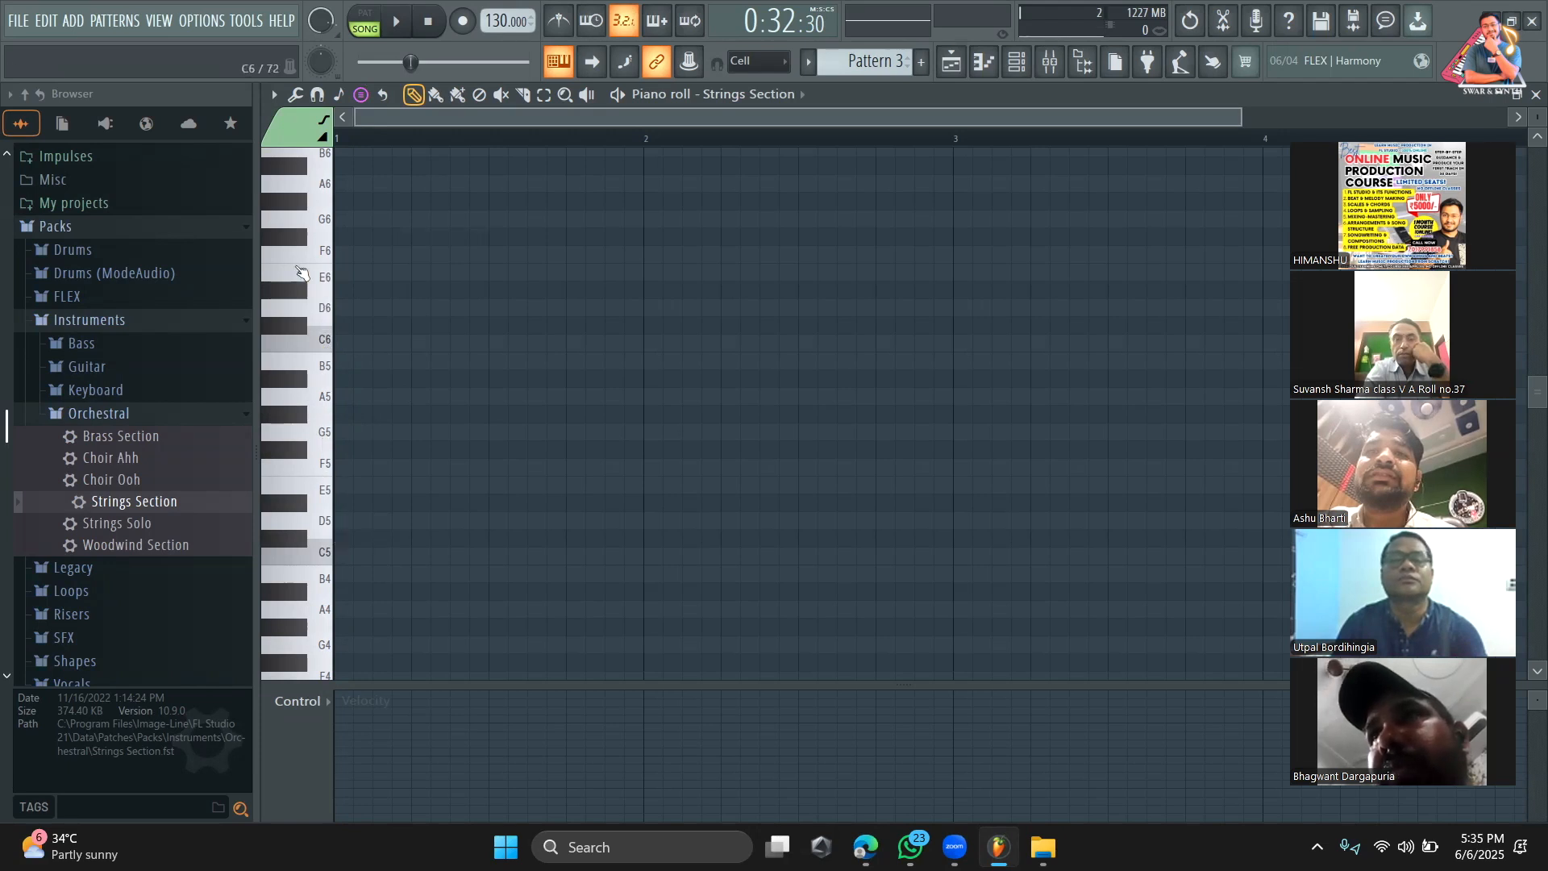
pyautogui.click(275, 96)
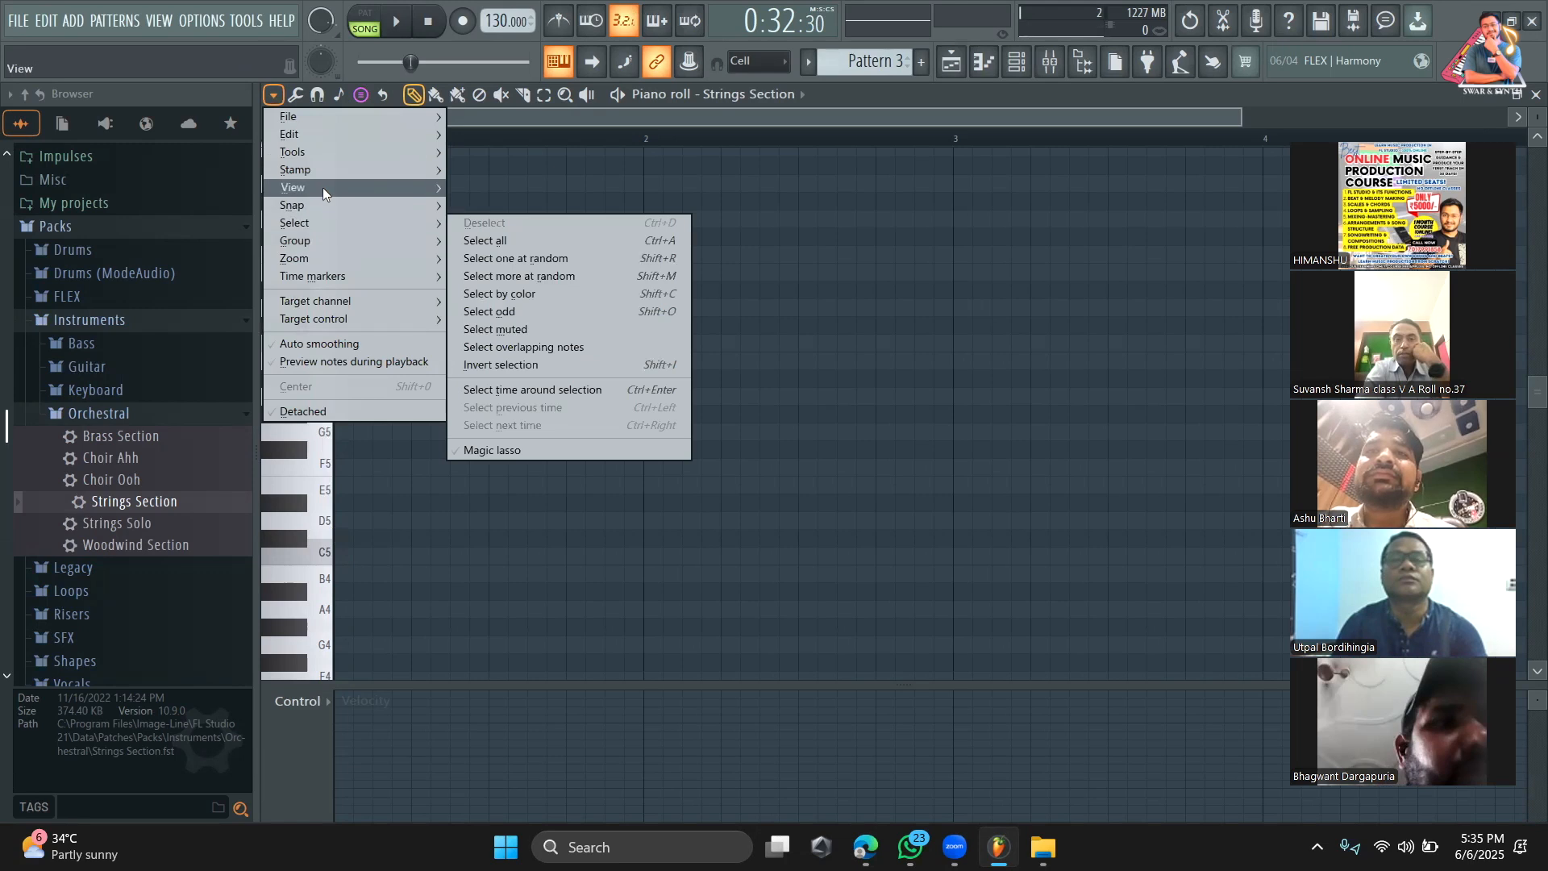
pyautogui.moveTo(323, 187)
pyautogui.moveTo(586, 589)
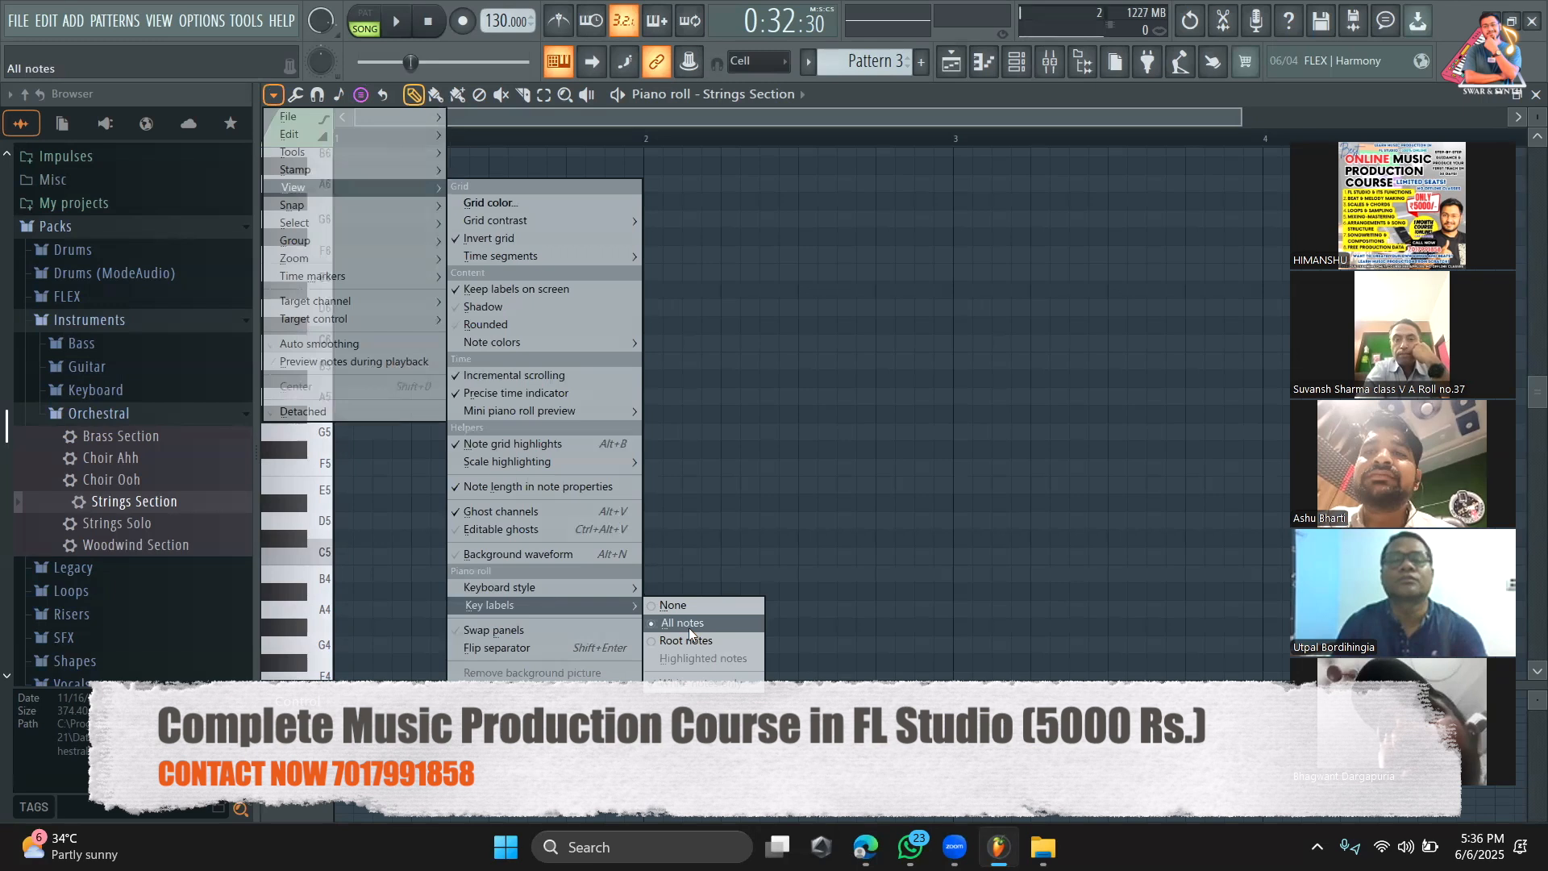
pyautogui.click(752, 116)
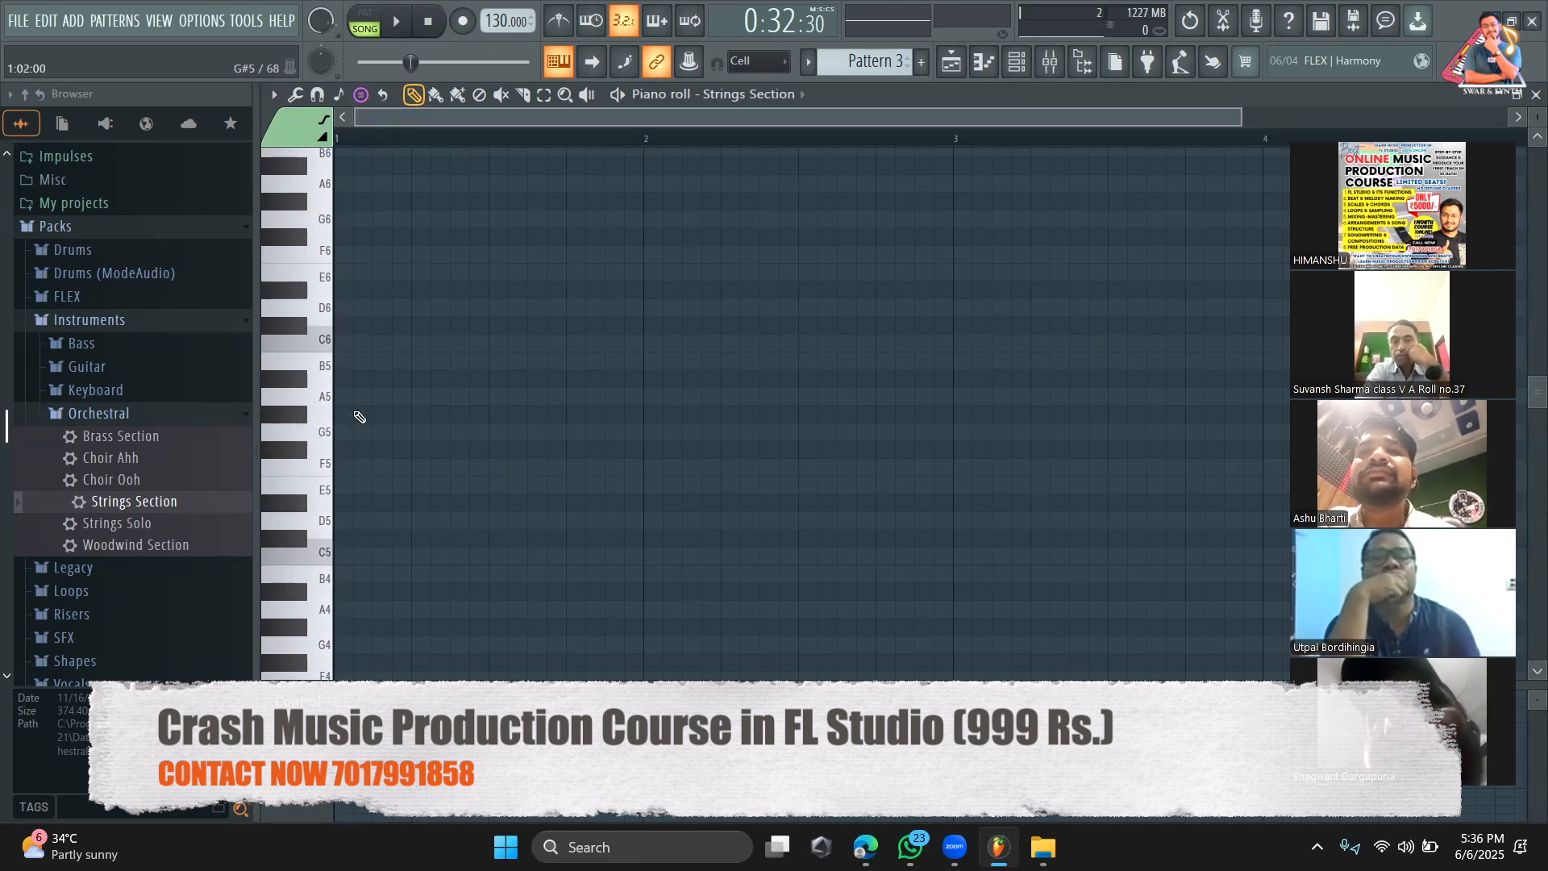
# Step: Stamp a one-bar minor chord on B5 at bar 1 and play it in pattern mode
pyautogui.click(348, 367)
pyautogui.click(373, 27)
pyautogui.press('space')
pyautogui.press('space')
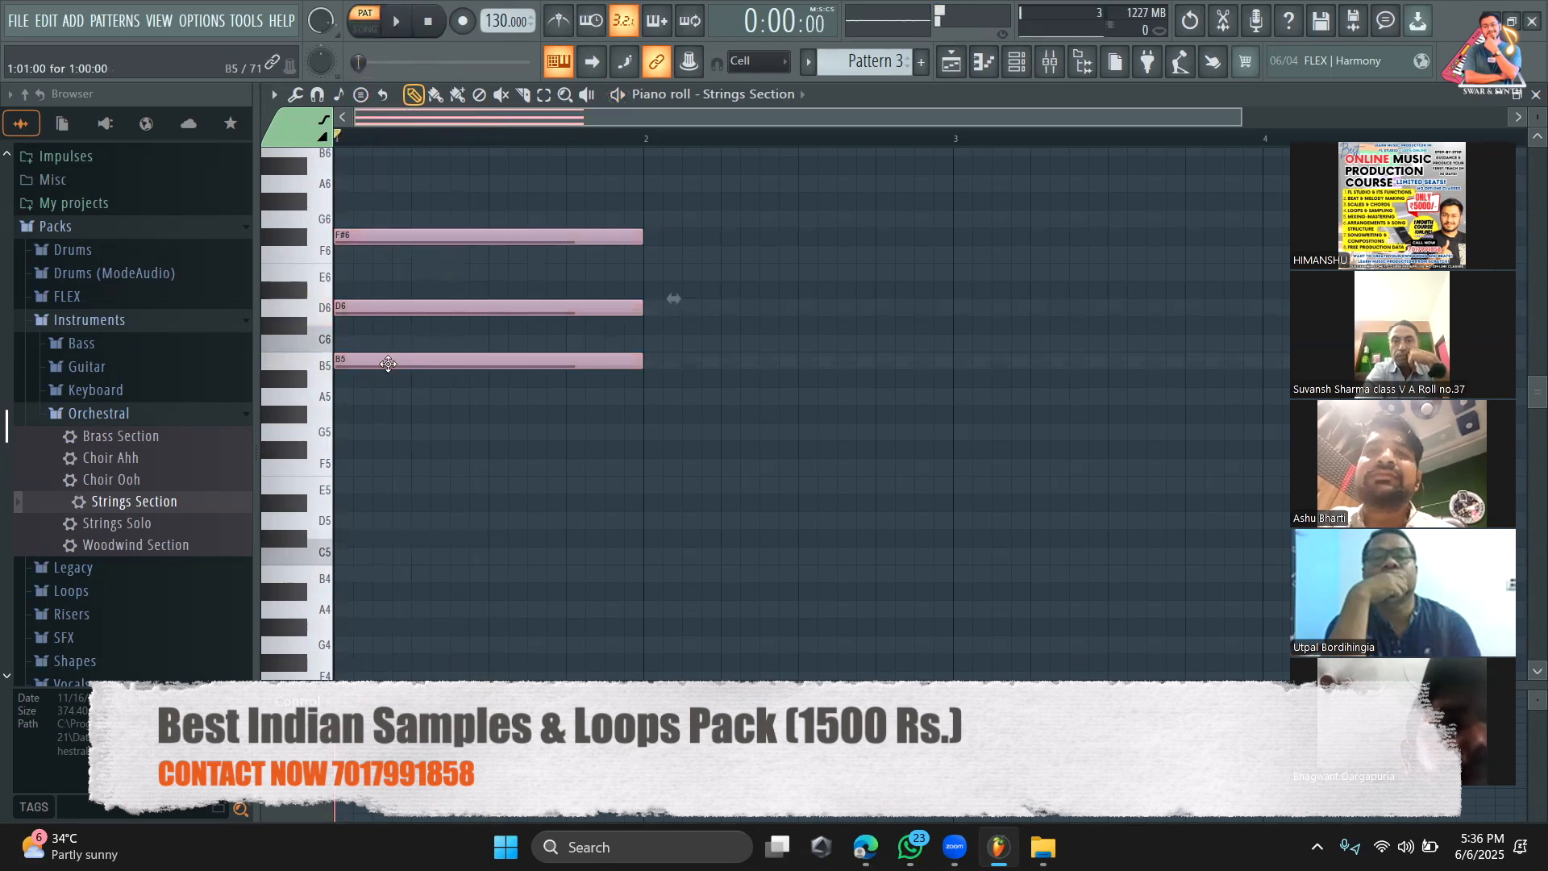
# Step: Move the B minor chord down one octave to B4 and play it back
pyautogui.moveTo(375, 365); pyautogui.dragTo(350, 578)
pyautogui.press('space')
pyautogui.scroll(-2, 456, 574)
pyautogui.scroll(-3, 456, 574)
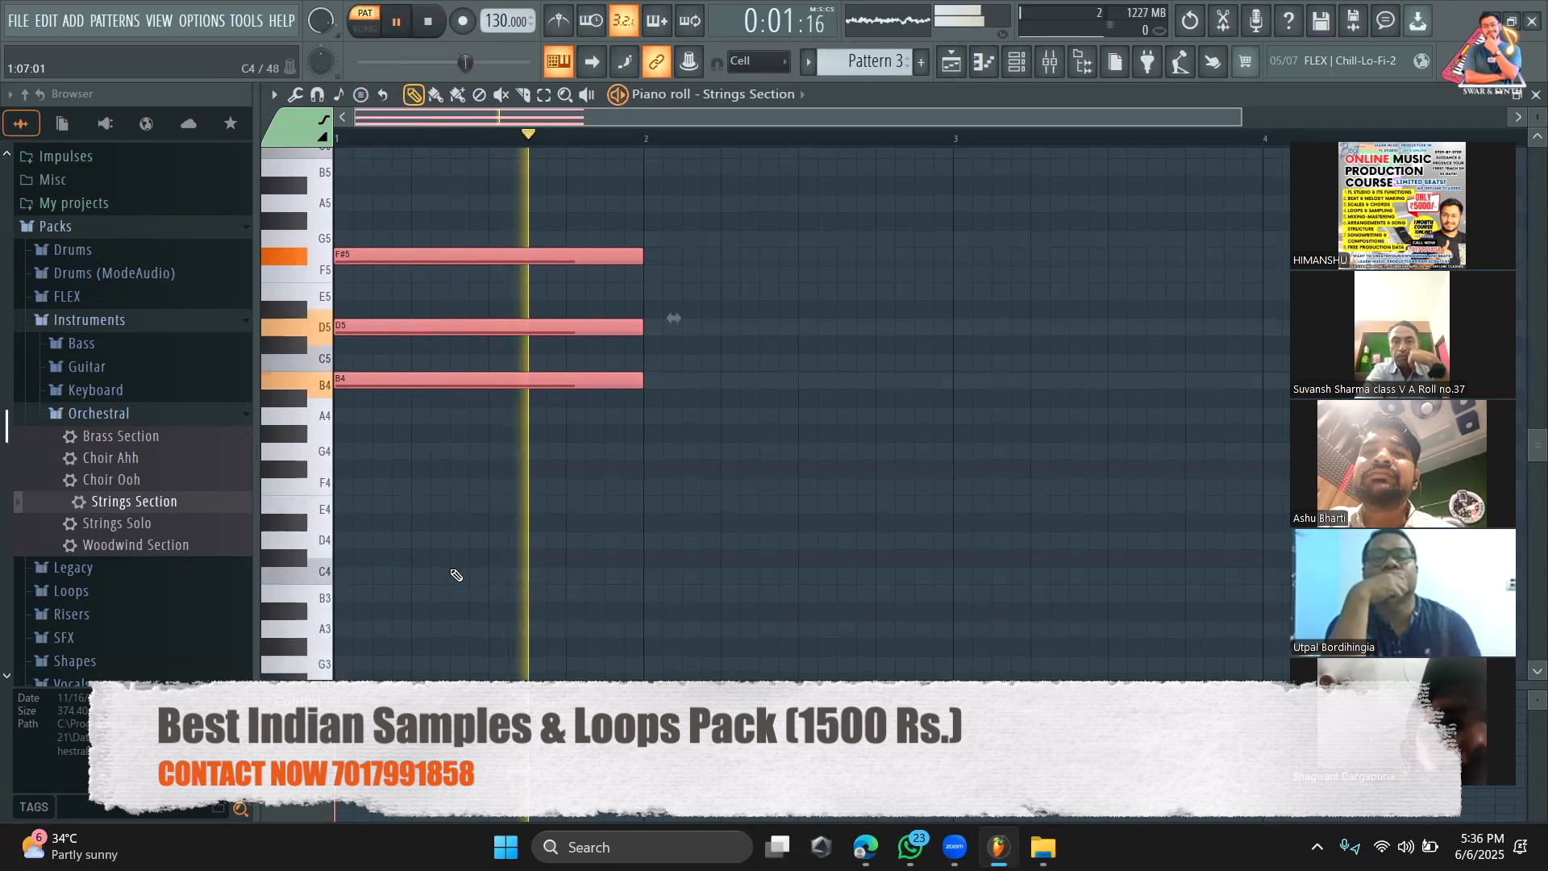
pyautogui.press('space')
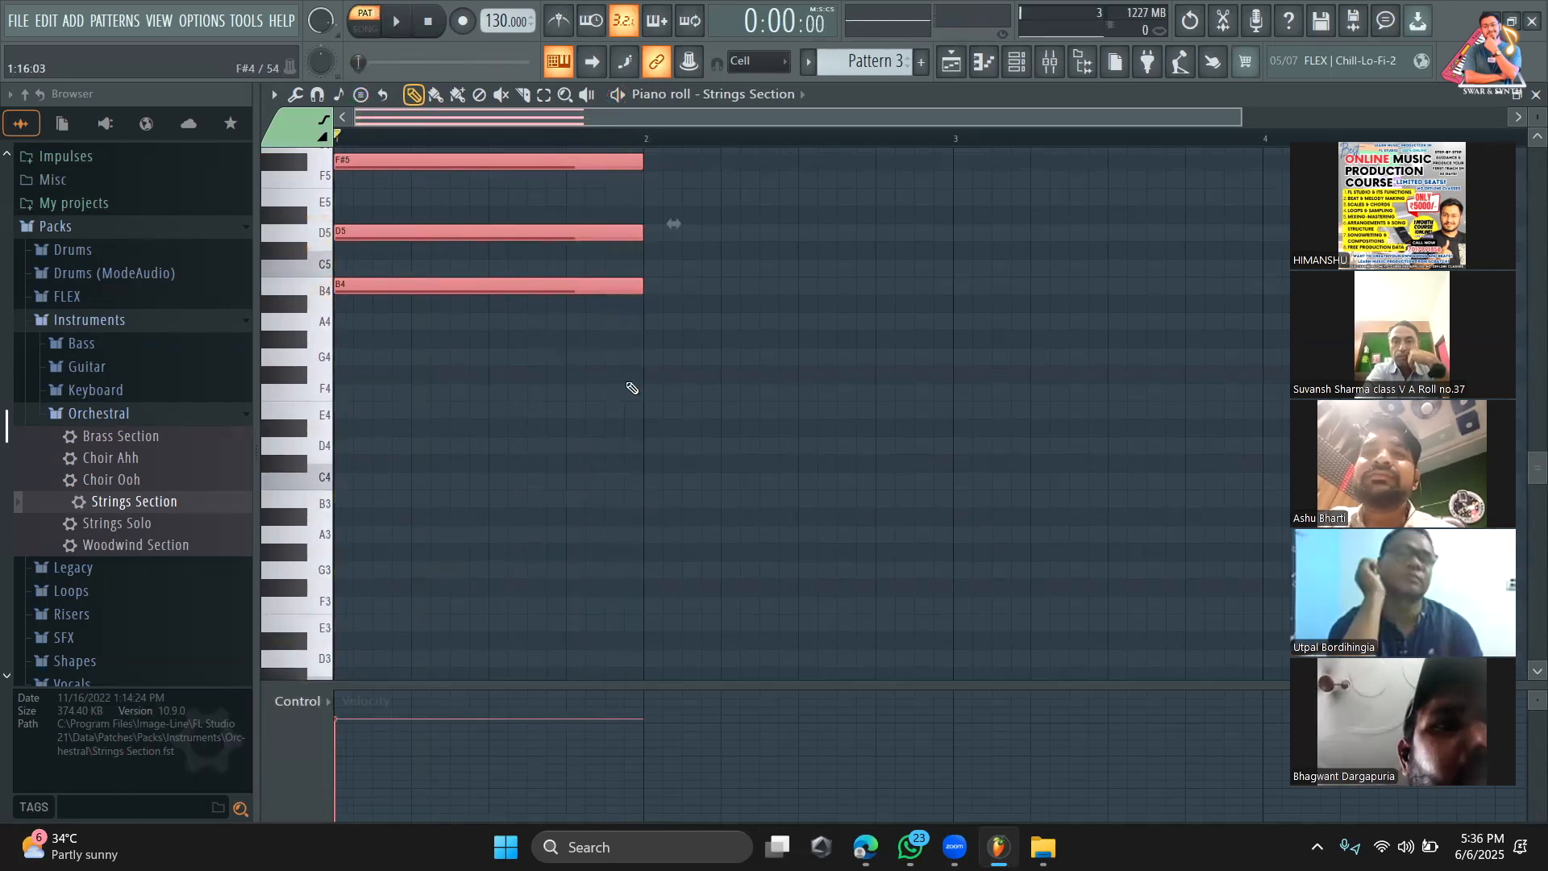
pyautogui.scroll(2, 632, 389)
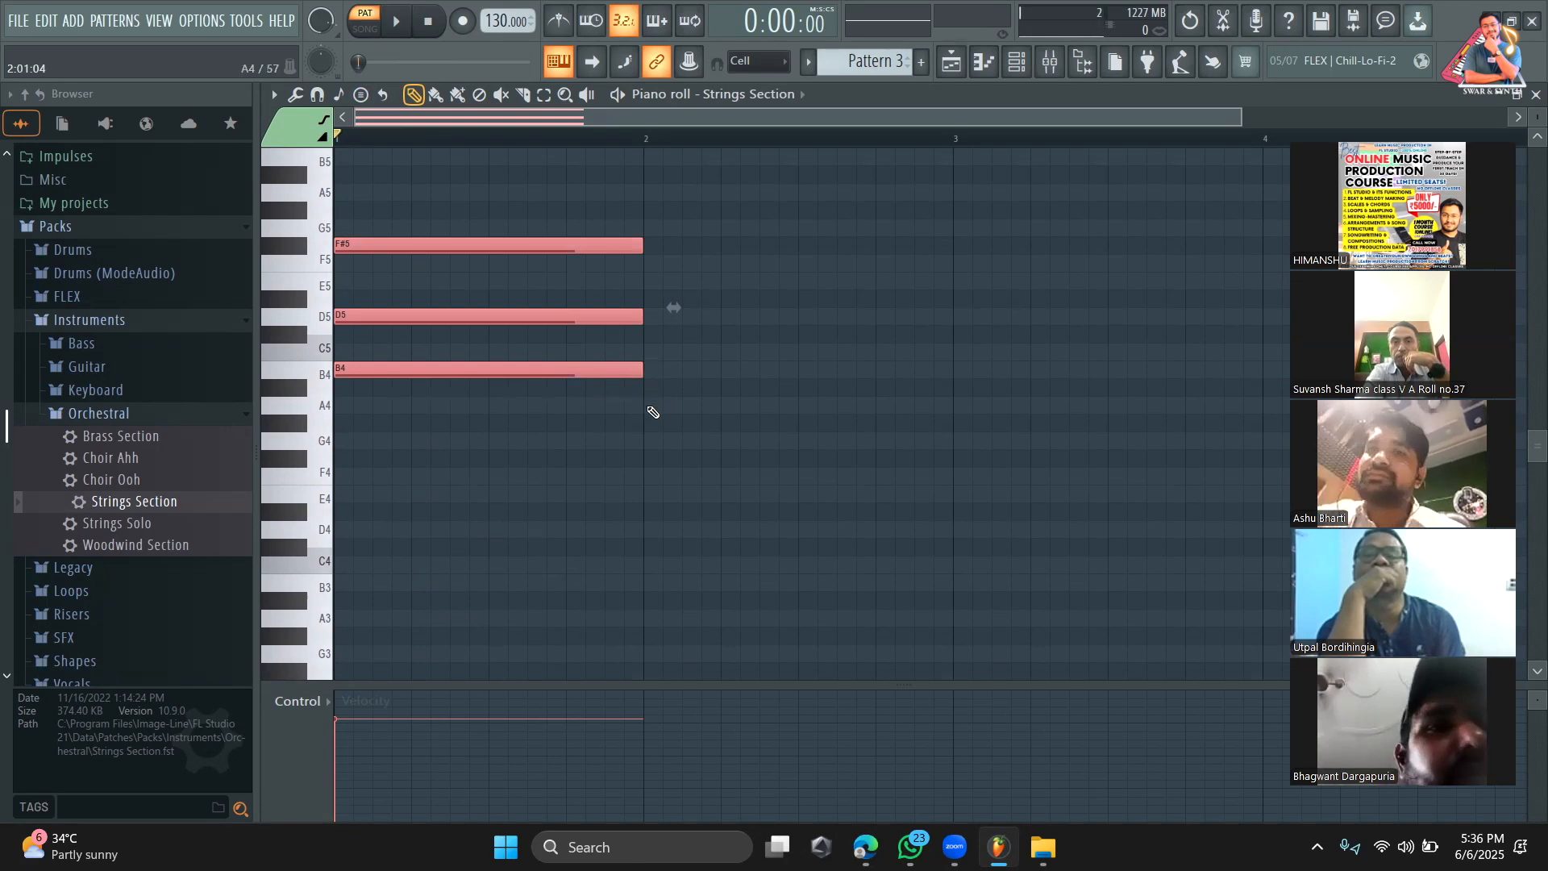
# Step: Stamp a one-bar major chord on A4 at bar 2 and play it after the B minor chord
pyautogui.click(651, 408)
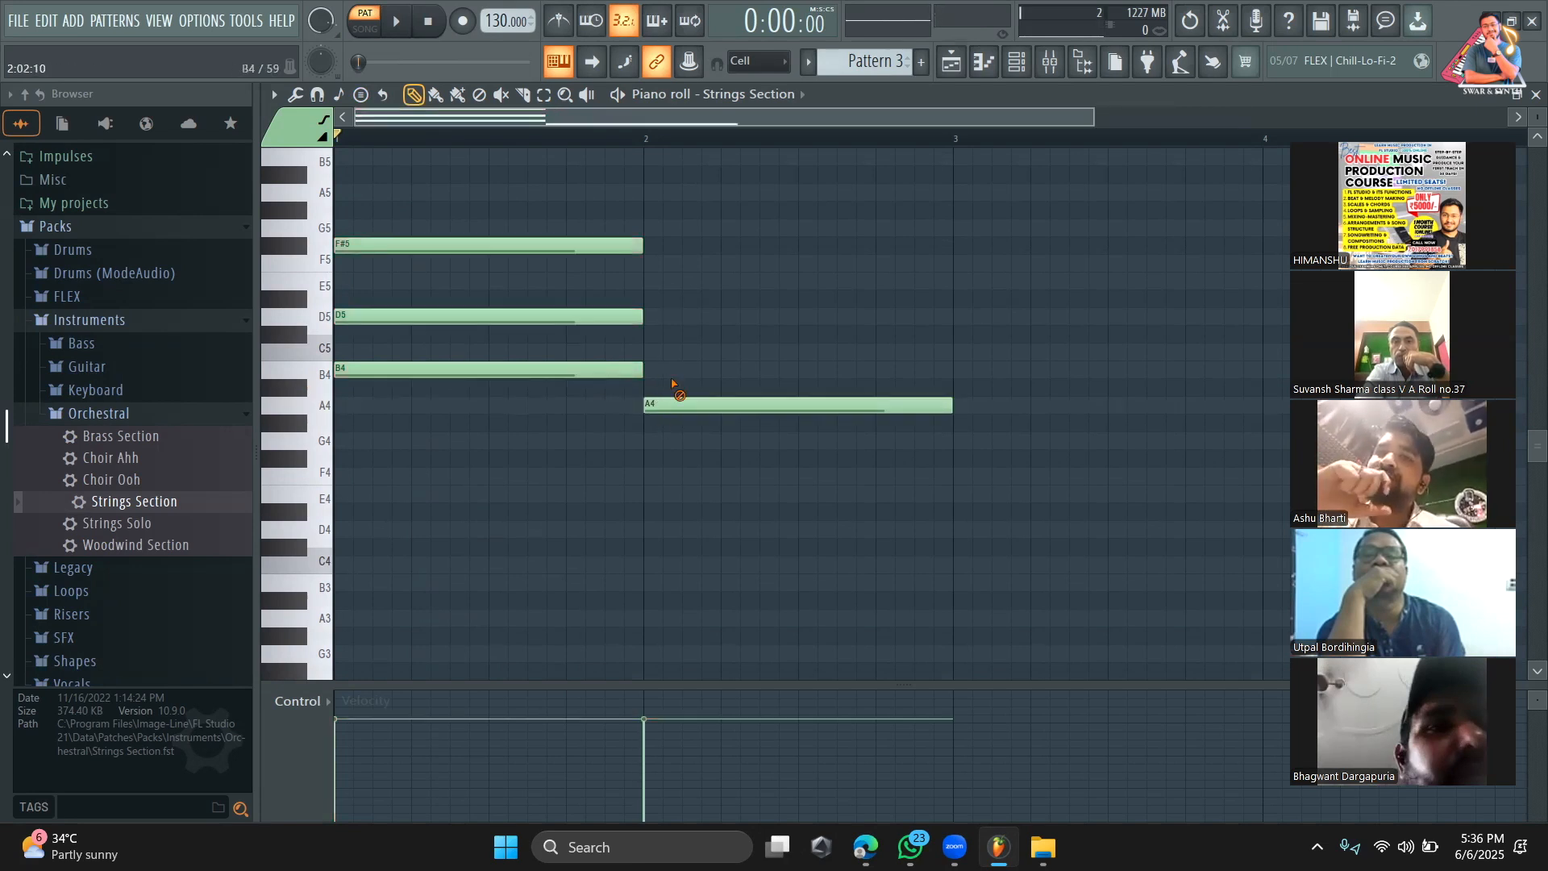
pyautogui.rightClick(679, 407)
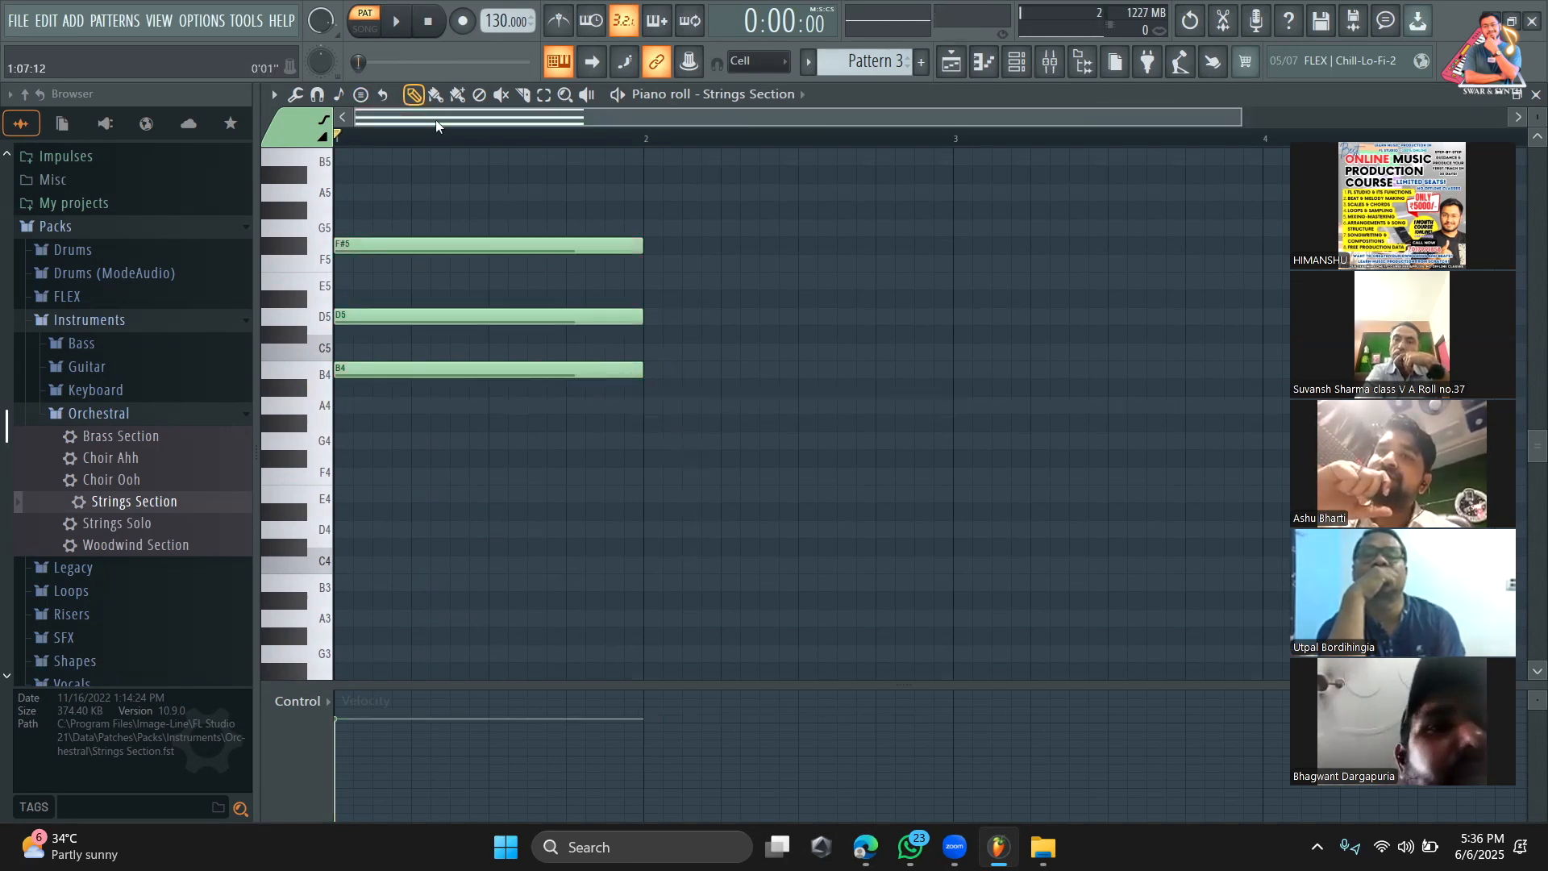
pyautogui.click(361, 95)
pyautogui.click(397, 197)
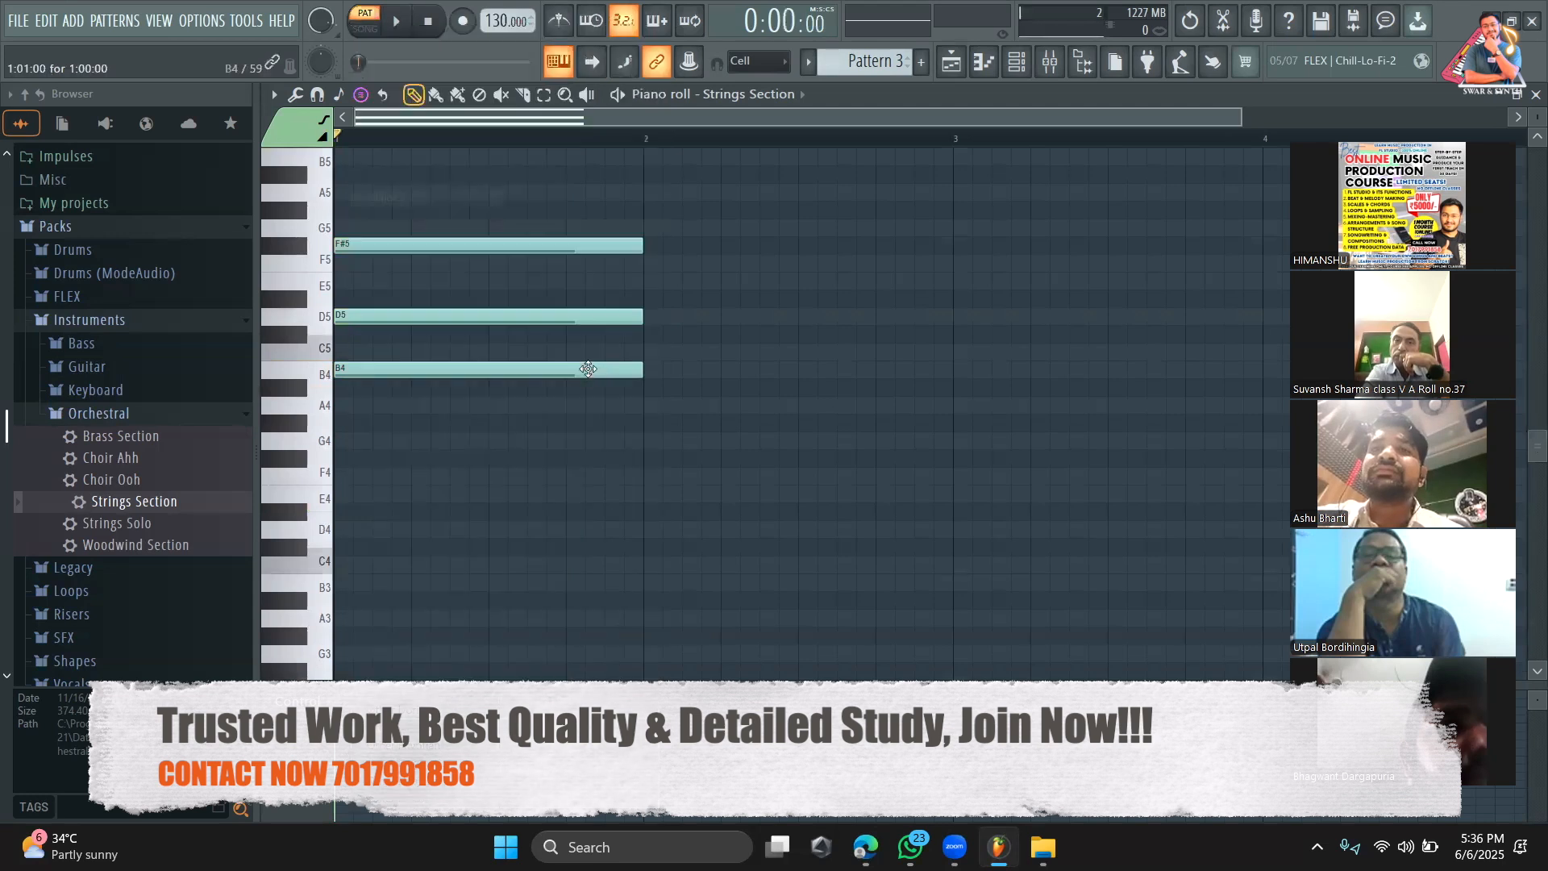
pyautogui.click(650, 405)
pyautogui.press('space')
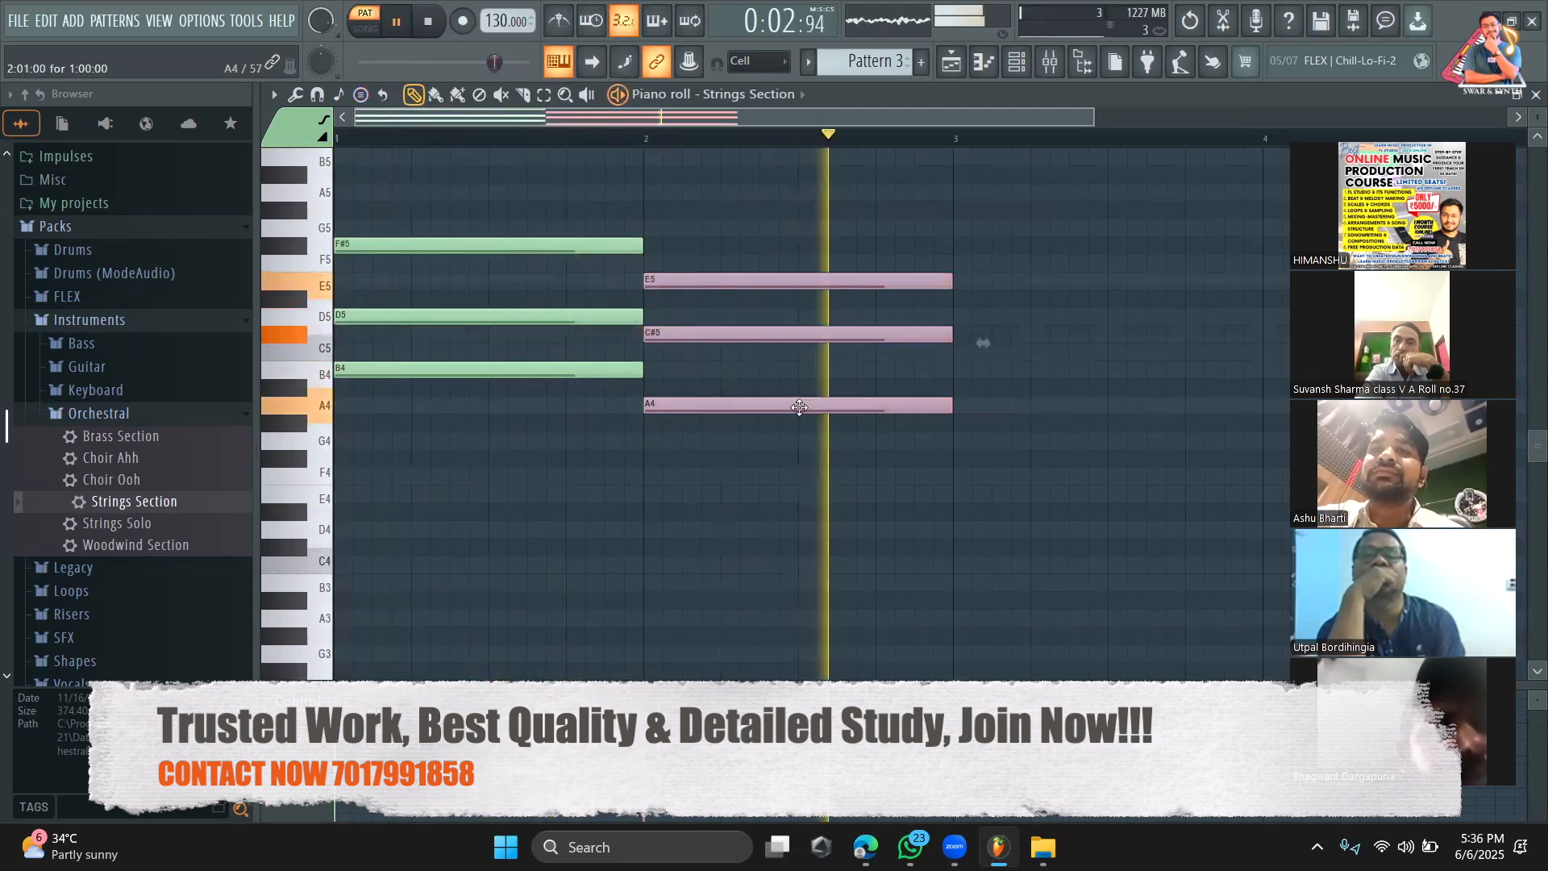
pyautogui.press('space')
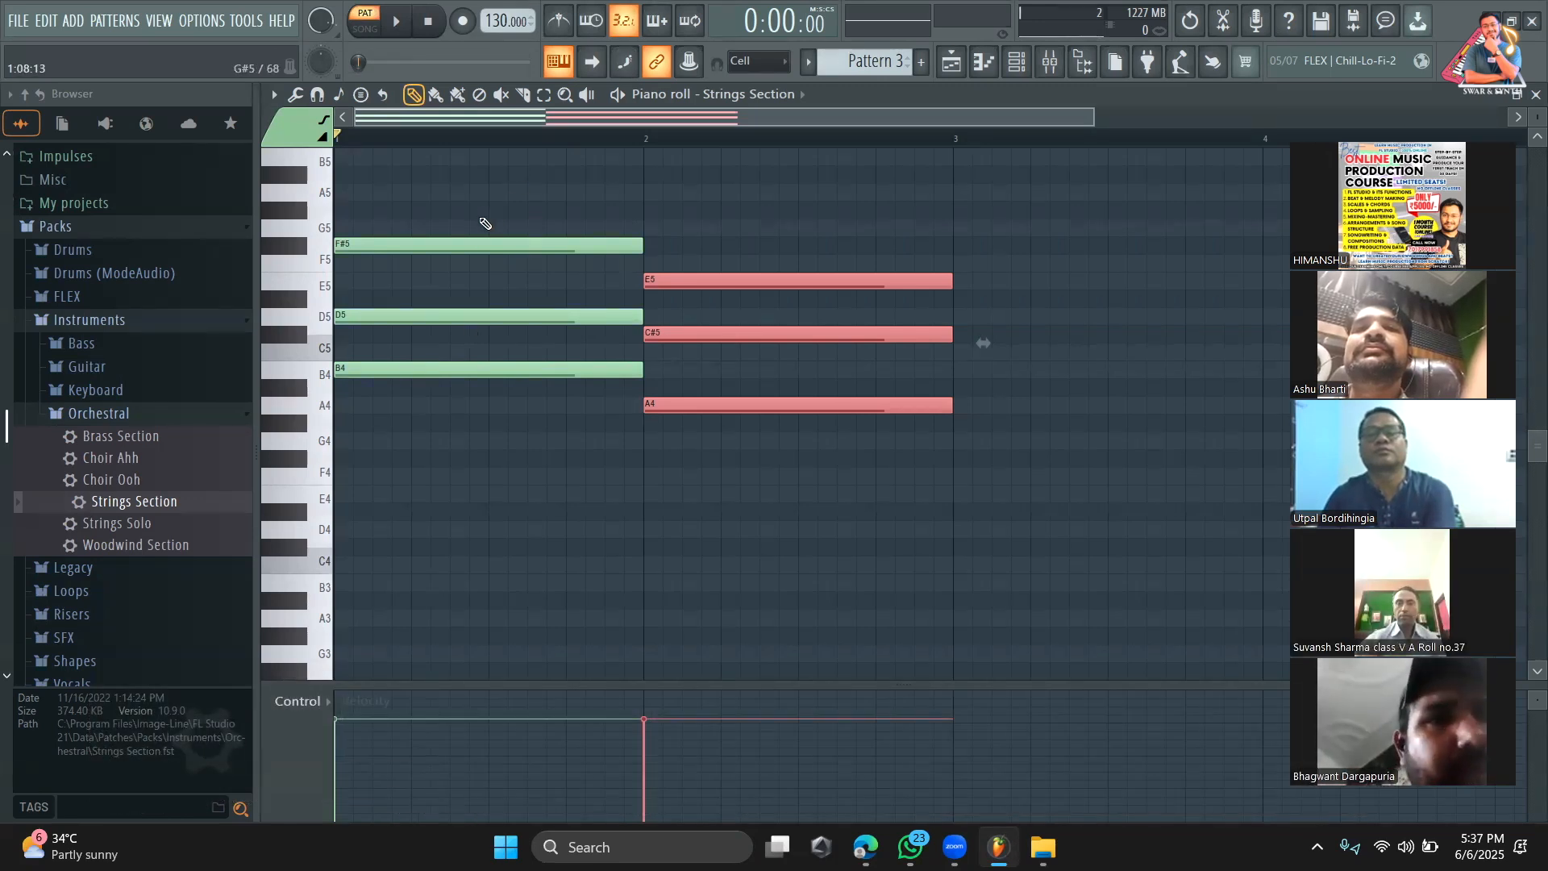
# Step: Examine the chord, scale and percussion options of the piano roll's stamp tool
pyautogui.click(364, 103)
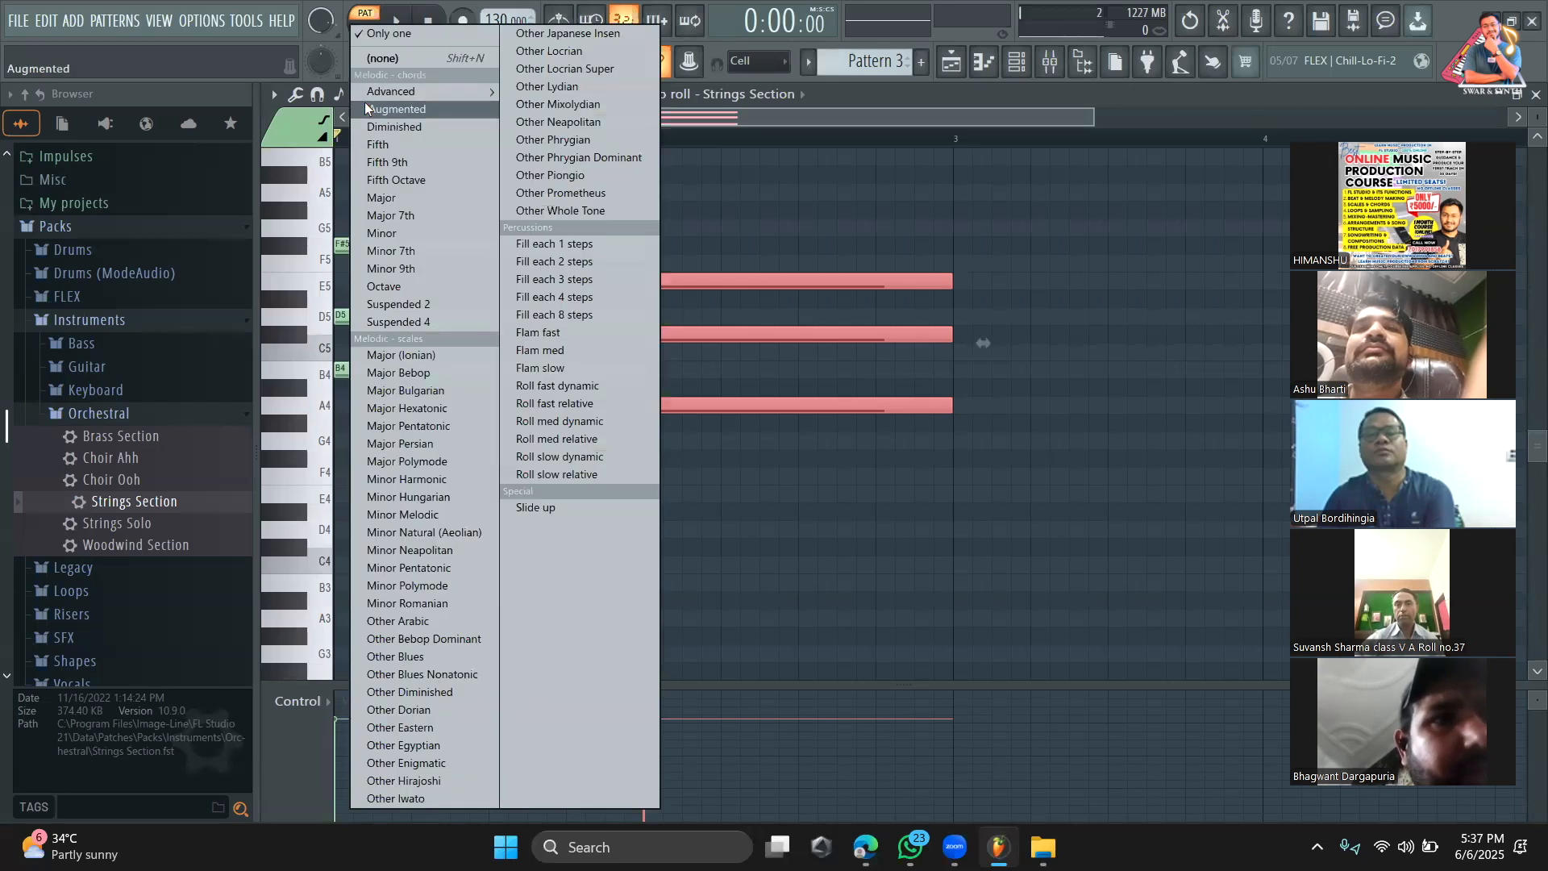
pyautogui.click(395, 235)
pyautogui.click(339, 369)
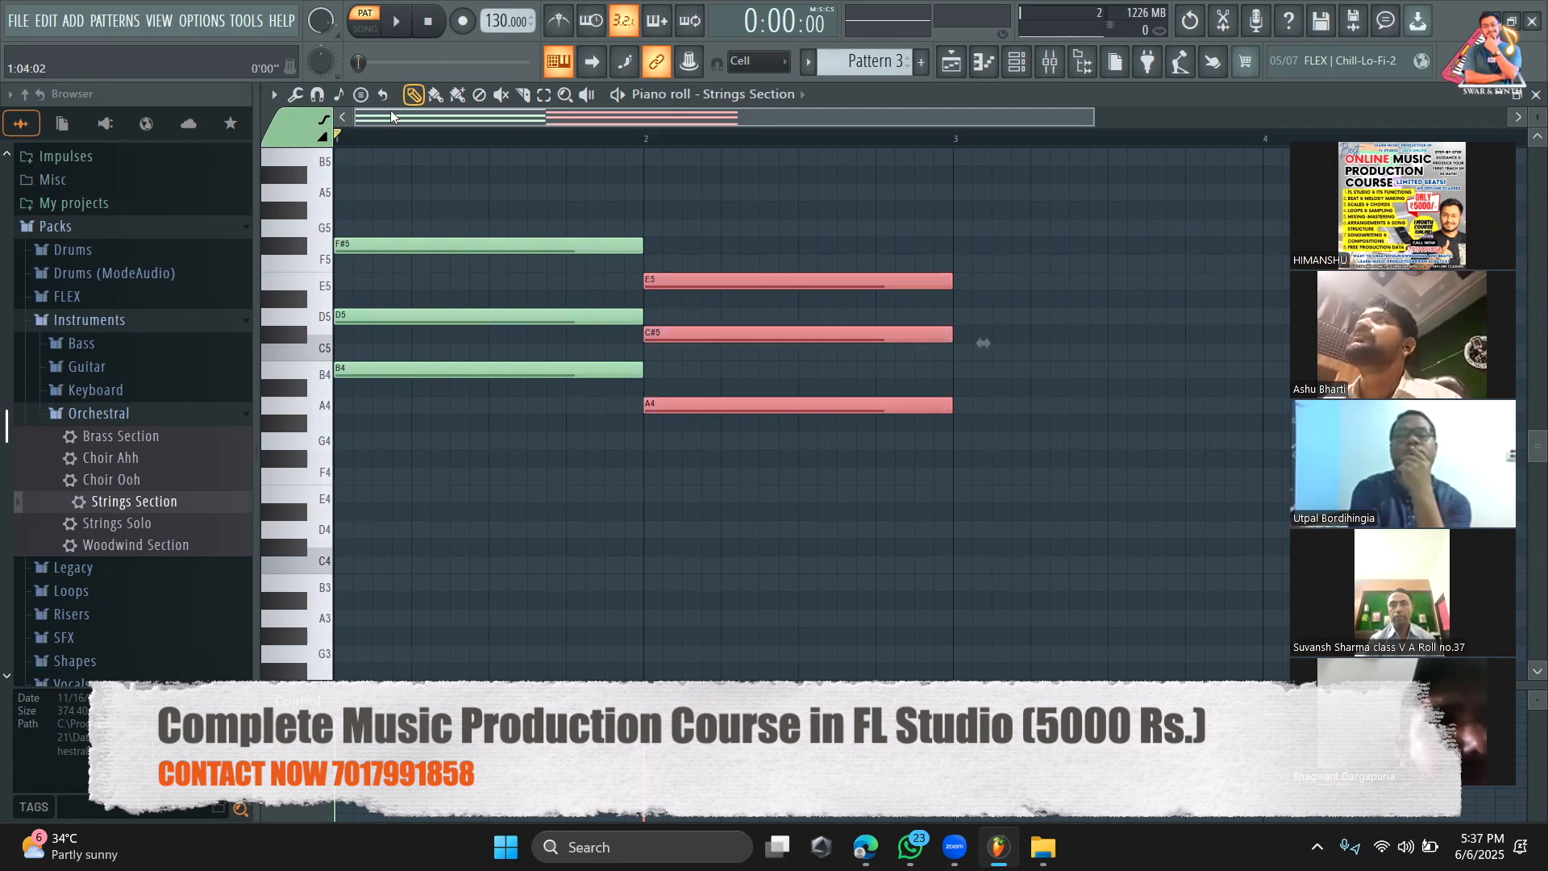
pyautogui.click(359, 95)
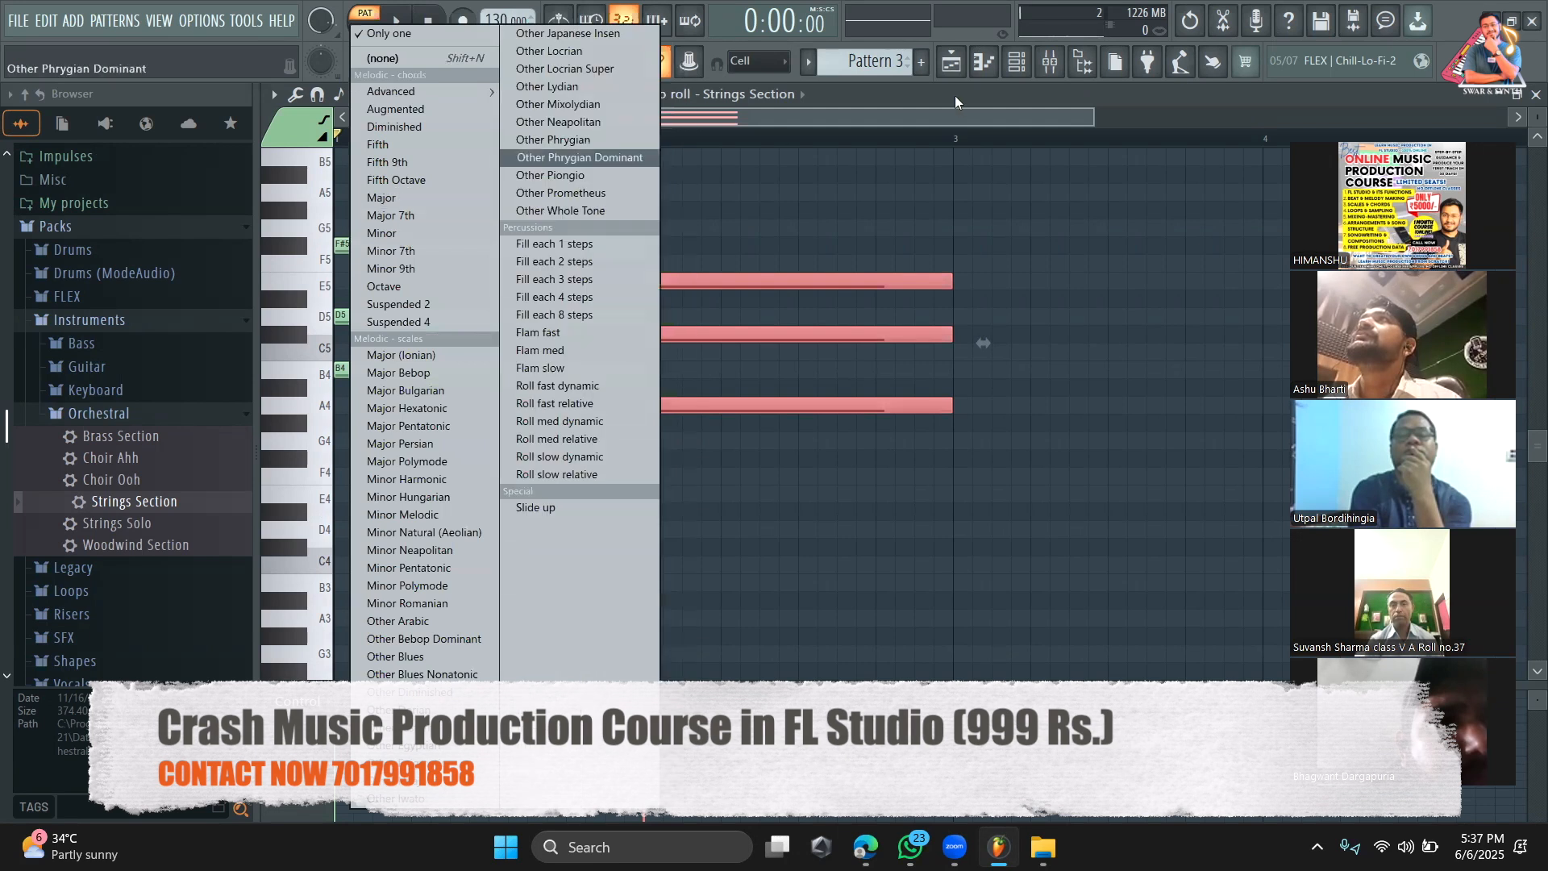
pyautogui.click(955, 97)
# Step: Paint Pattern 3 clips on playlist Track 4 from about bar 19 to 35 beneath the beat, and play the song from bar 18
pyautogui.click(952, 63)
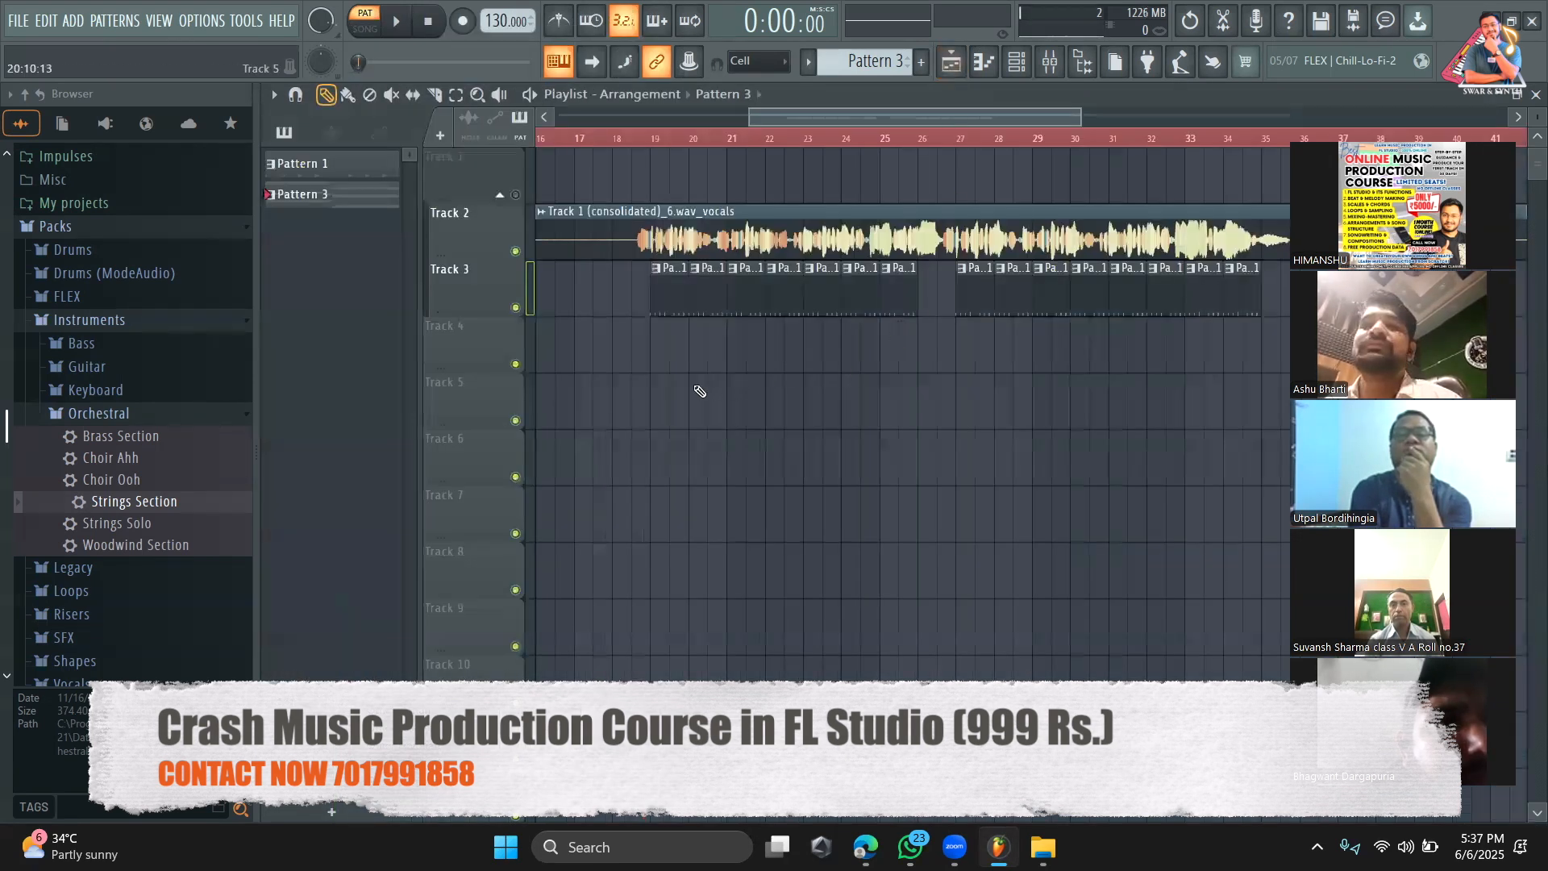
pyautogui.moveTo(664, 352); pyautogui.dragTo(1200, 345)
pyautogui.moveTo(635, 140); pyautogui.dragTo(618, 141)
pyautogui.press('space')
# Step: Set the Strings Section channel volume to 50% during playback, and stop the song
pyautogui.click(1022, 72)
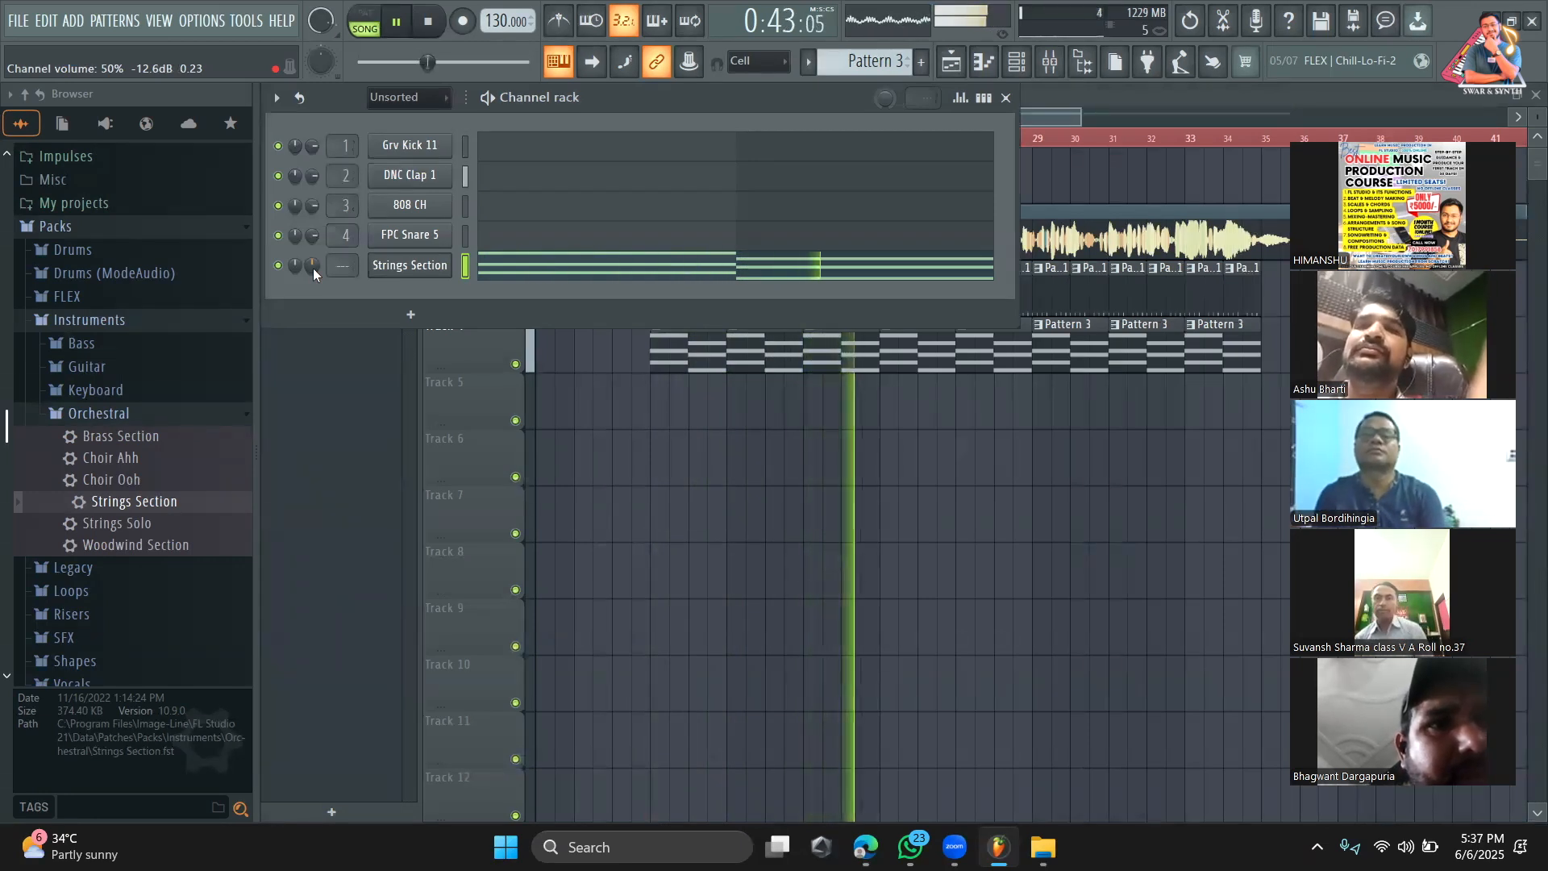
pyautogui.click(354, 461)
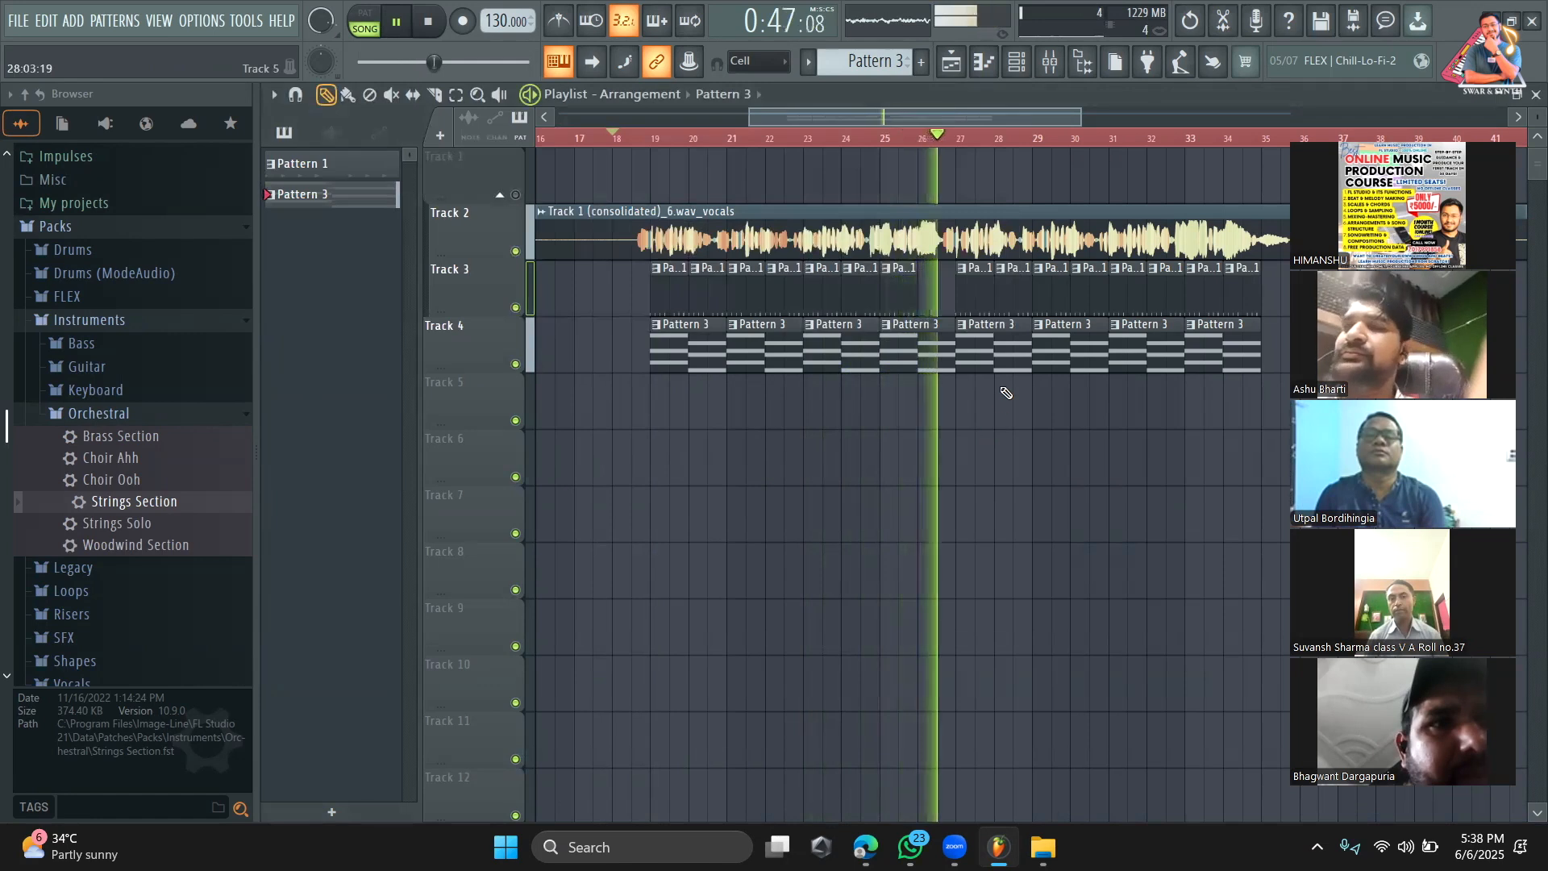
pyautogui.moveTo(1027, 115); pyautogui.dragTo(1004, 118)
pyautogui.press('space')
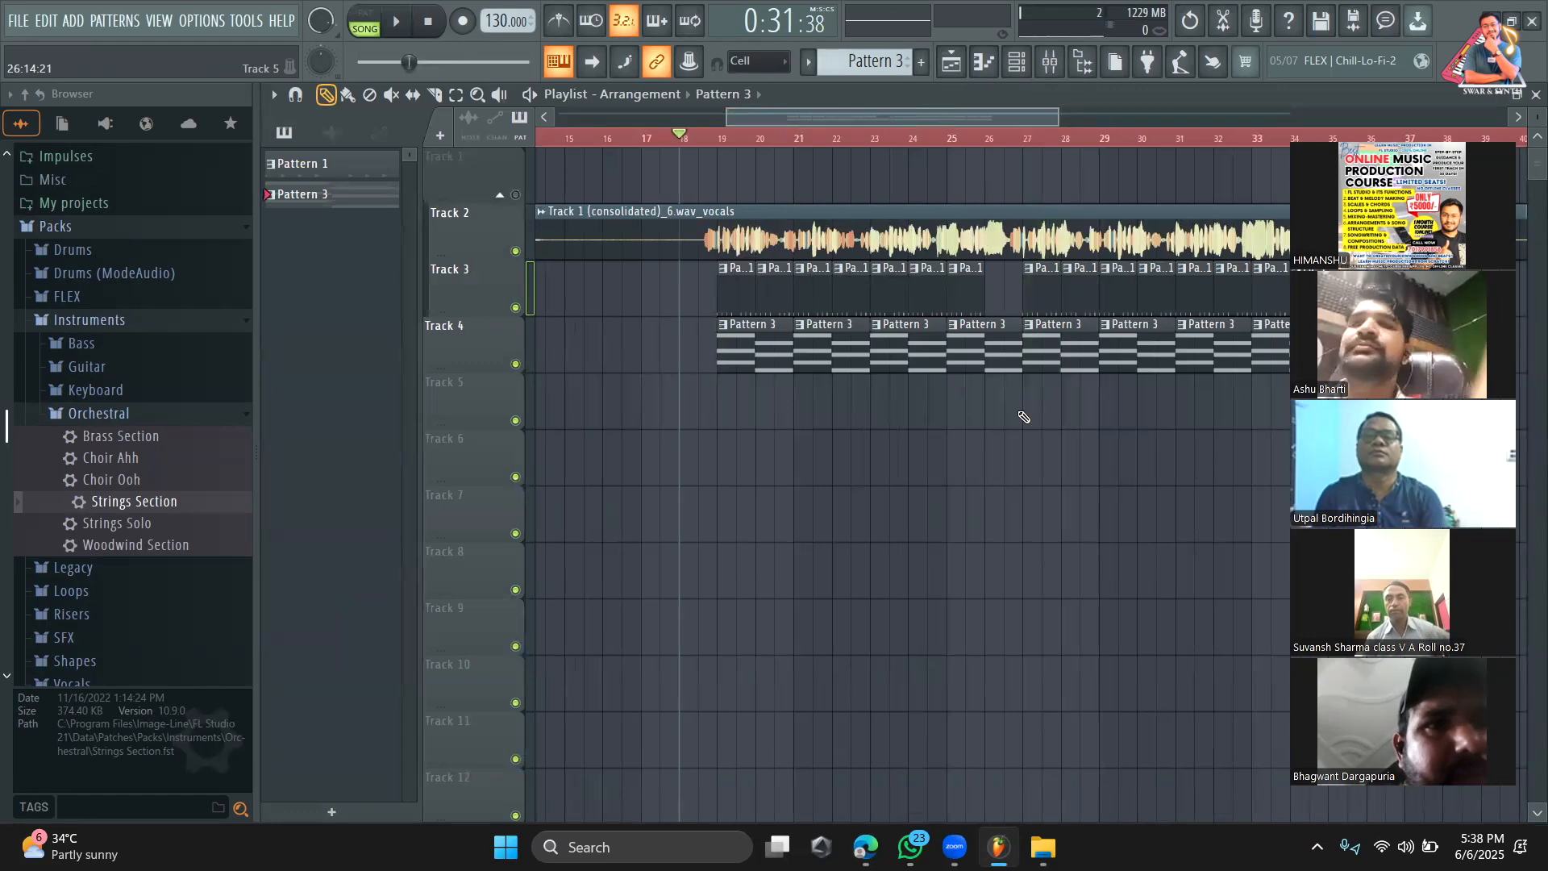
# Step: Transpose both string chords in Pattern 3 up two semitones, putting the first chord's root on C#5
pyautogui.doubleClick(772, 355)
pyautogui.hscroll(-3, 839, 373)
pyautogui.hotkey('ctrl', 'a')
pyautogui.moveTo(411, 371); pyautogui.dragTo(394, 339)
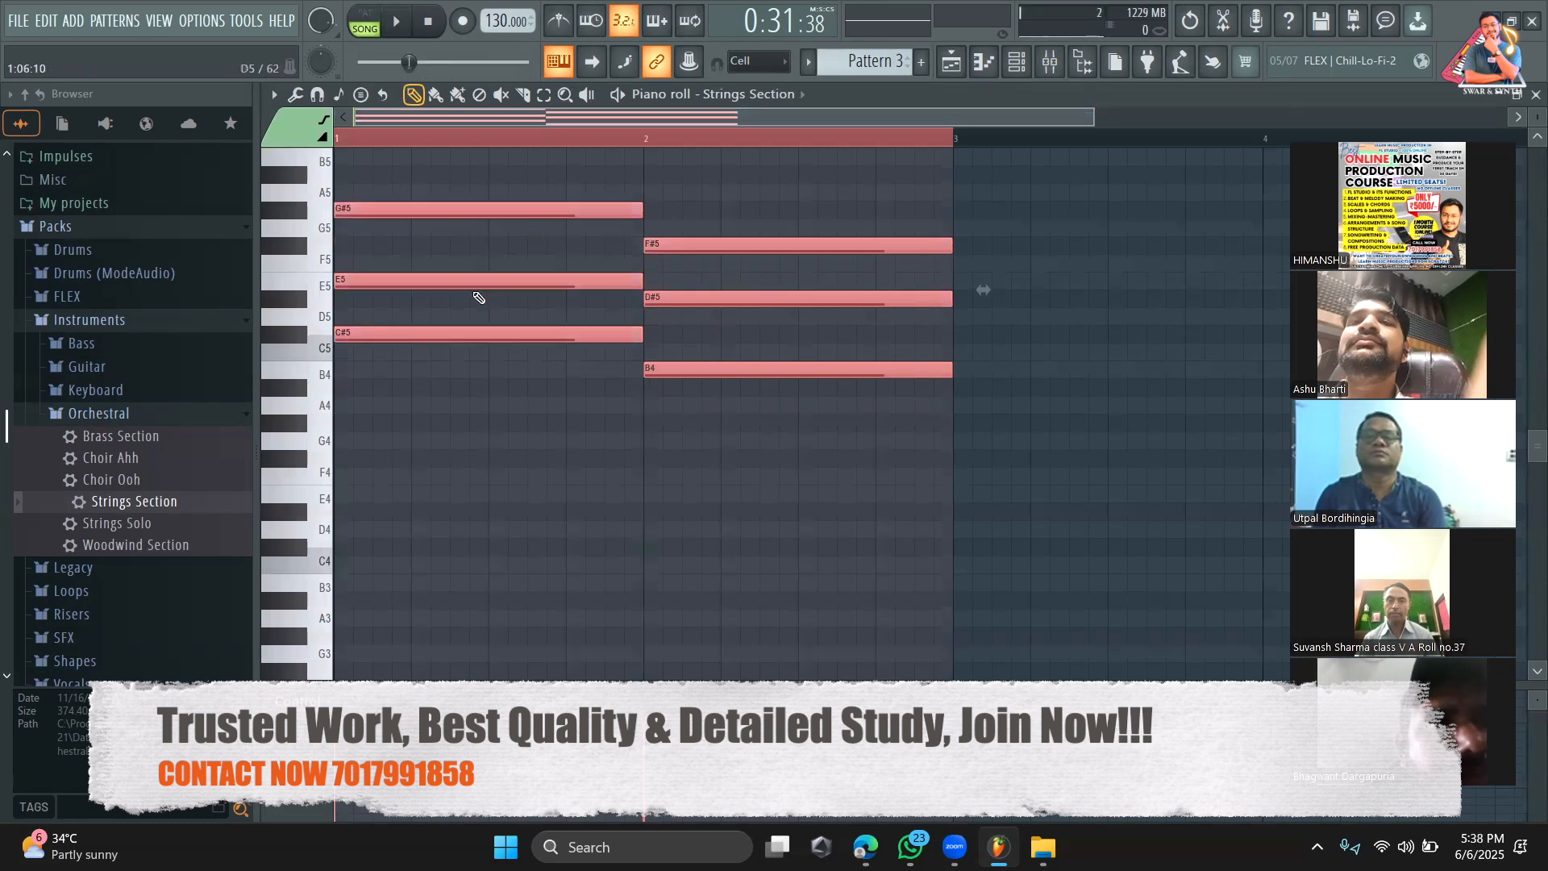
# Step: Mute the beat on Track 3 and play the vocals with only the transposed strings
pyautogui.click(960, 64)
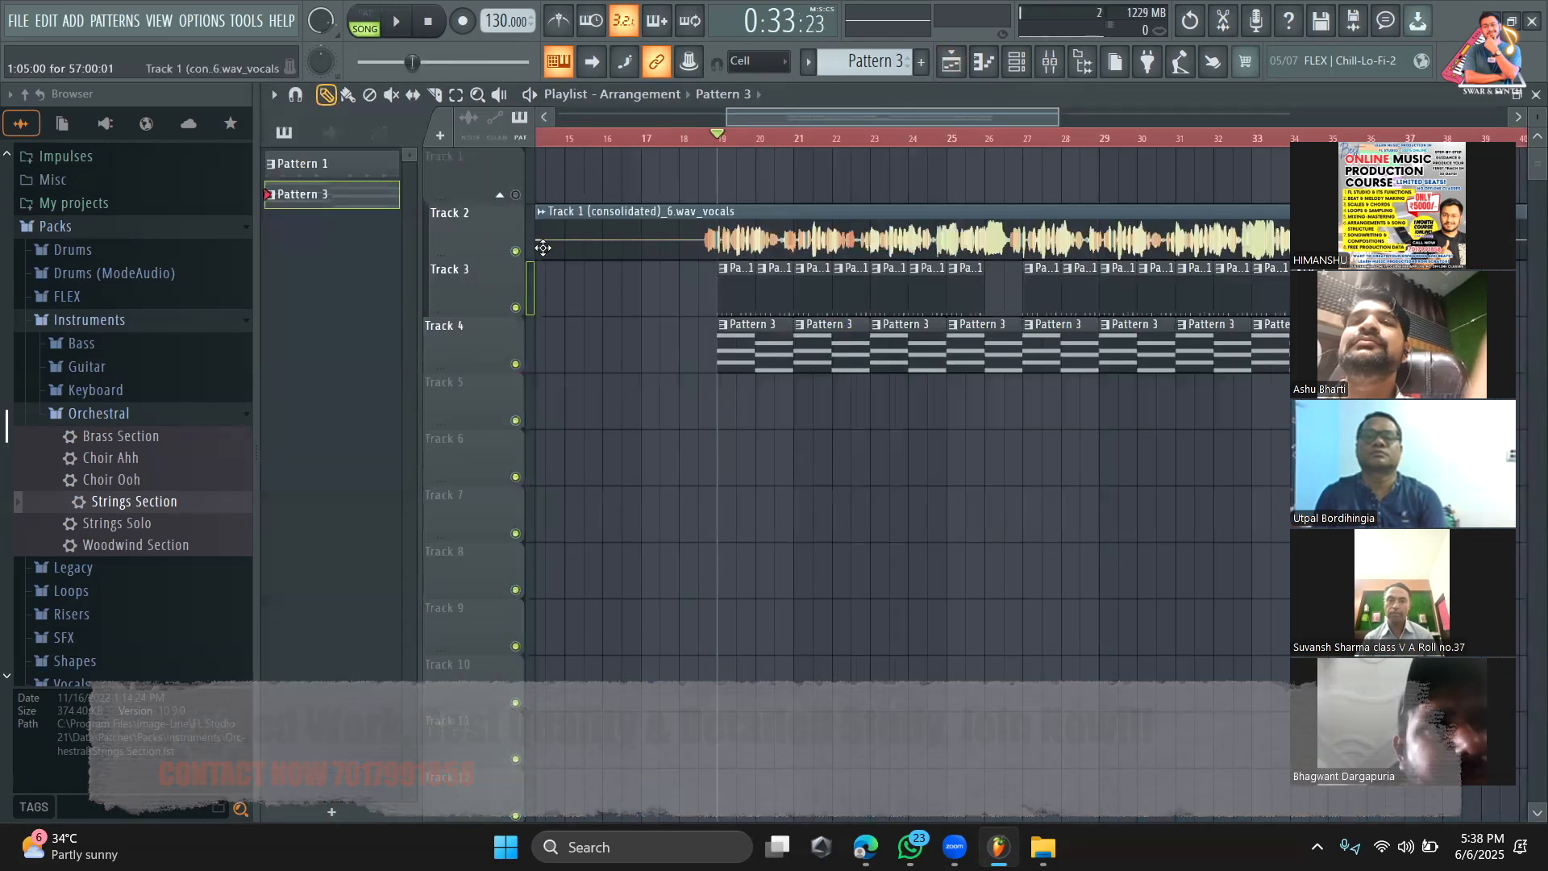
pyautogui.click(515, 363)
pyautogui.press('space')
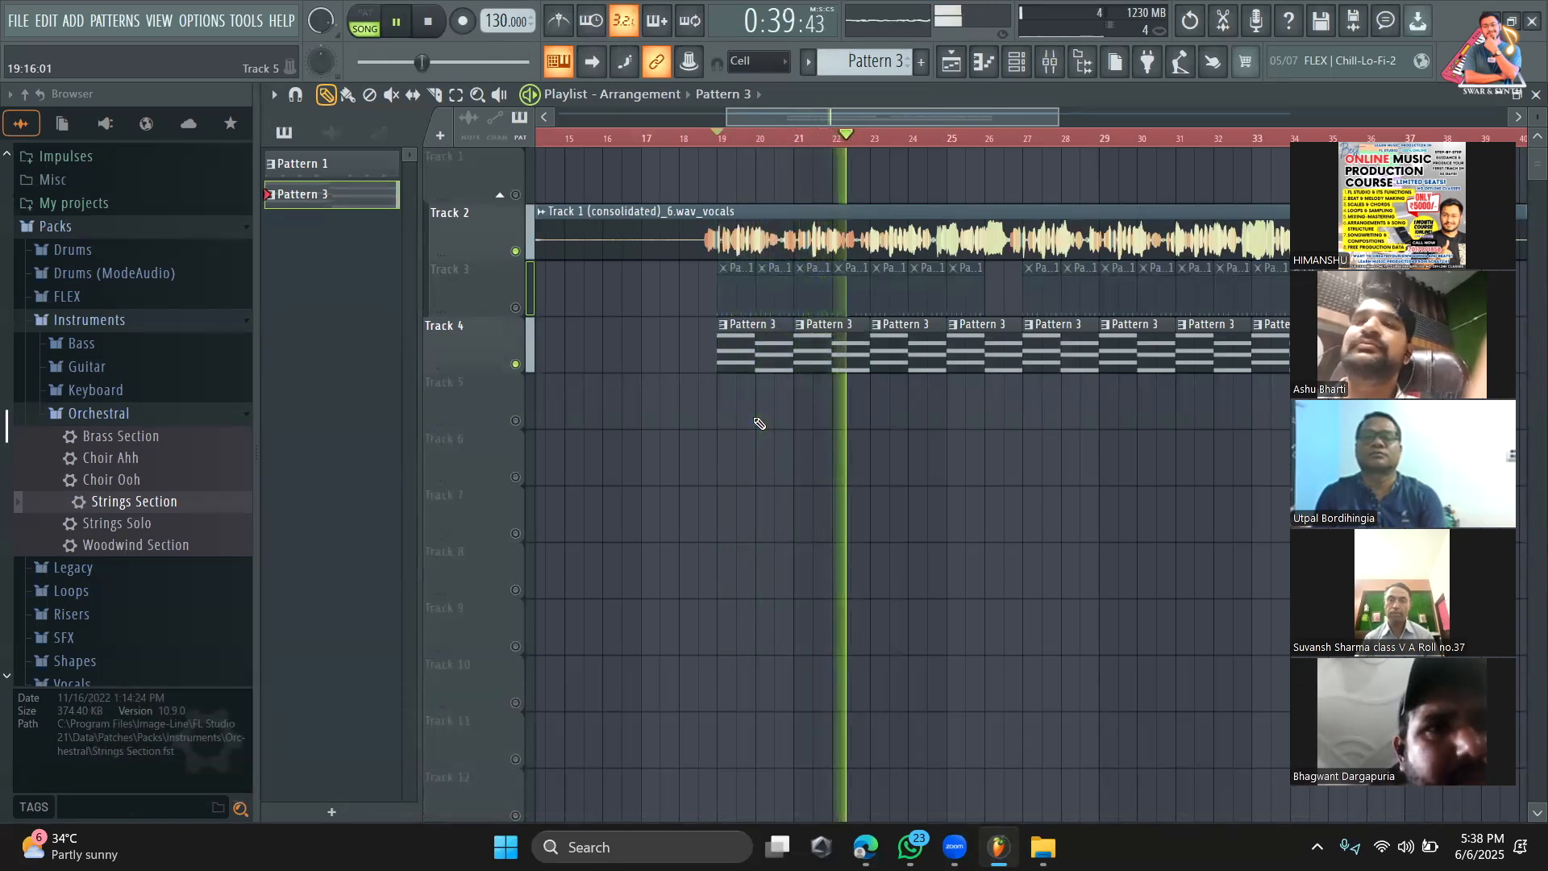
pyautogui.press('space')
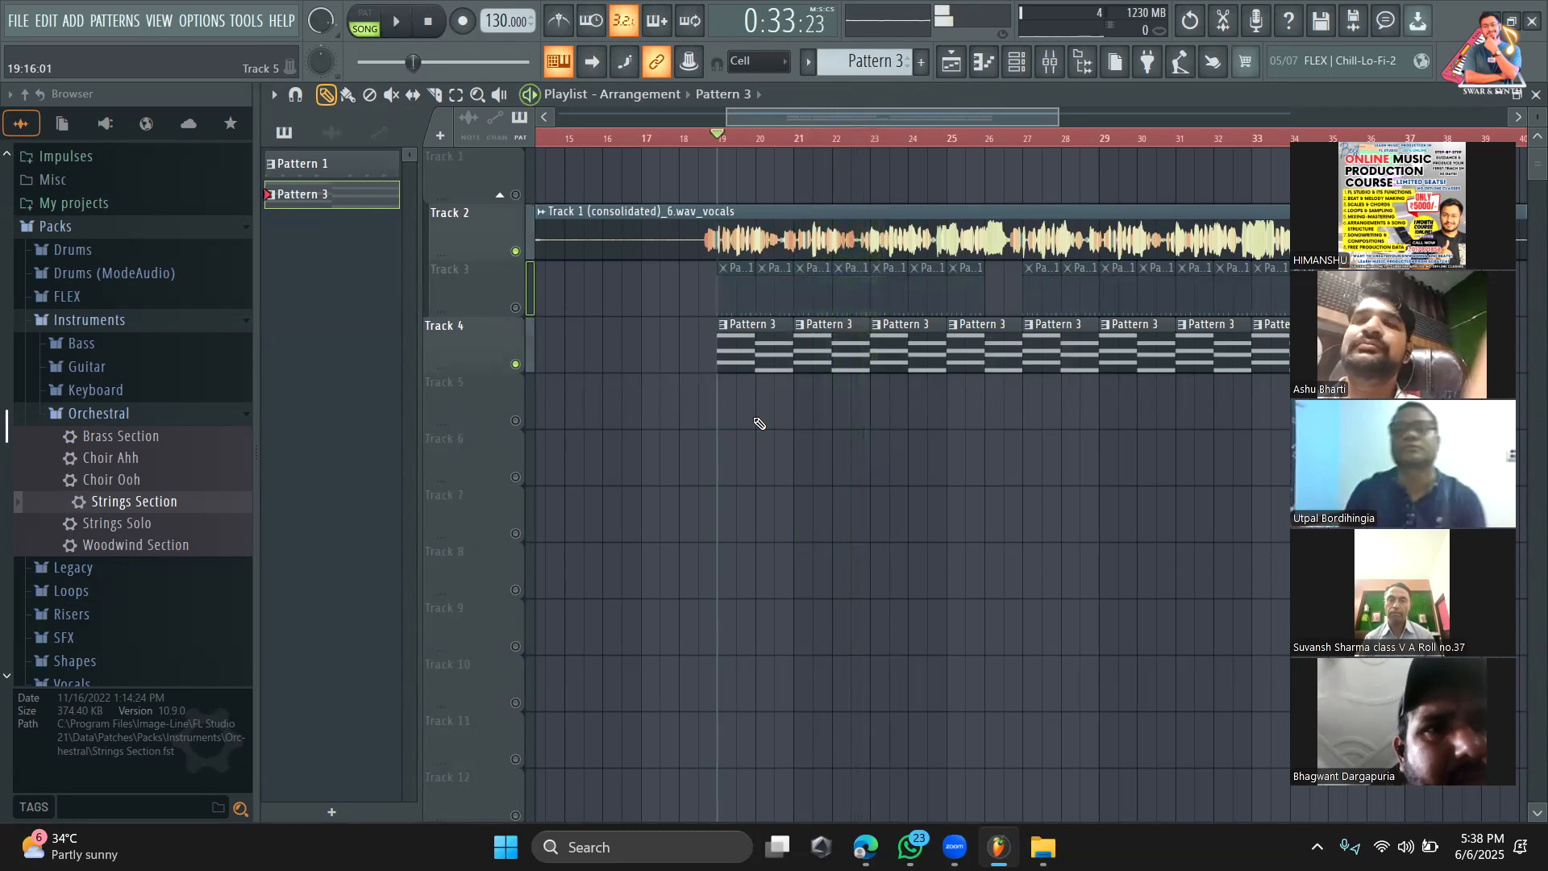
# Step: Undo the track muting and the chord transposition, and return to the playlist
pyautogui.doubleClick(749, 365)
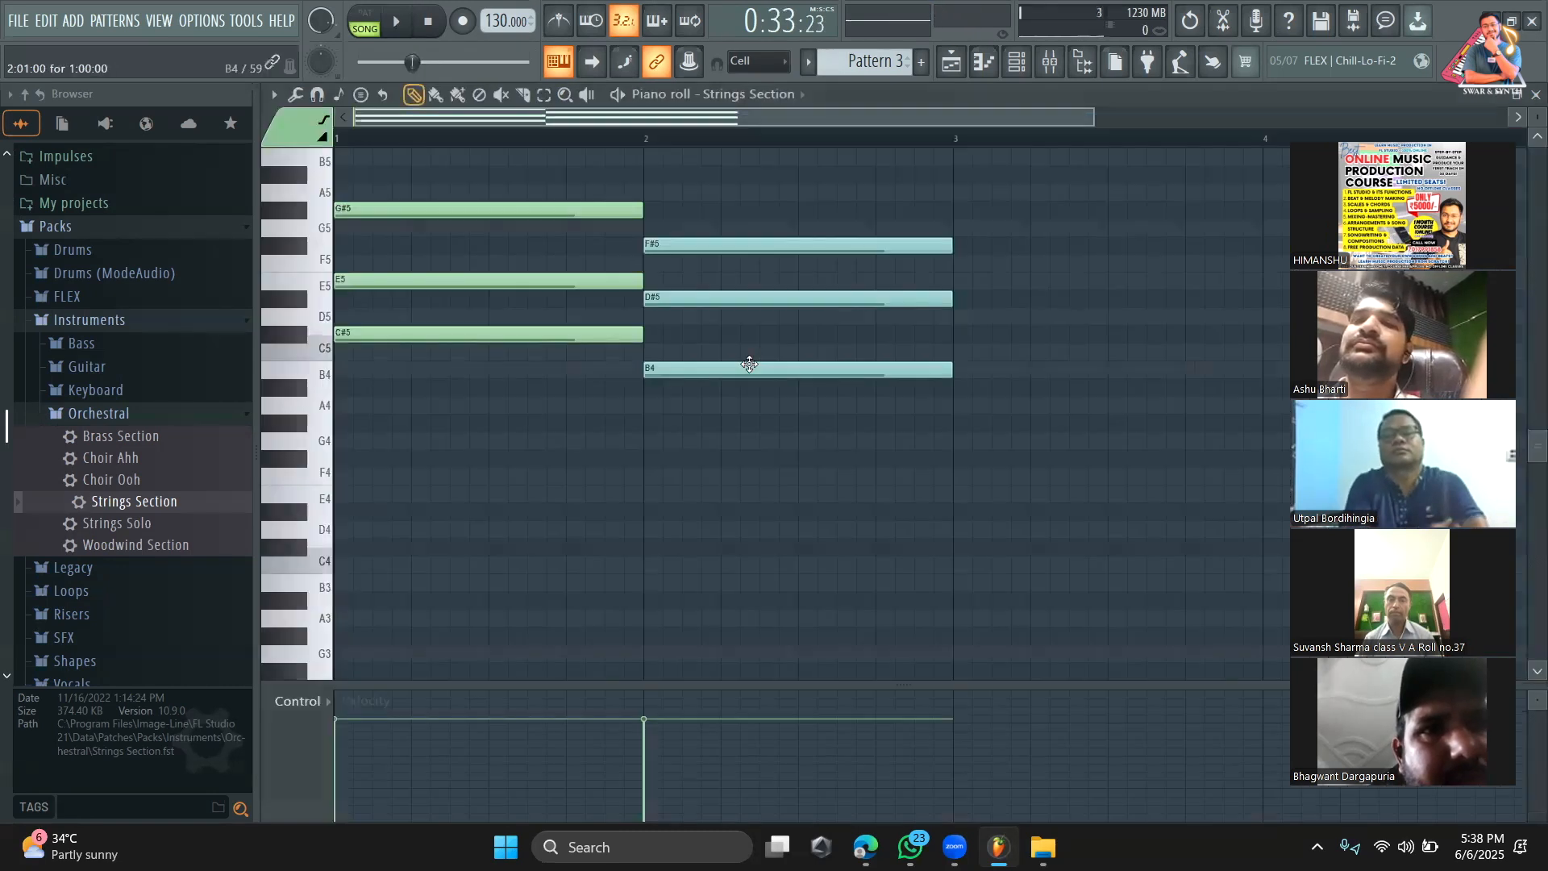
pyautogui.hotkey('ctrl', 'z')
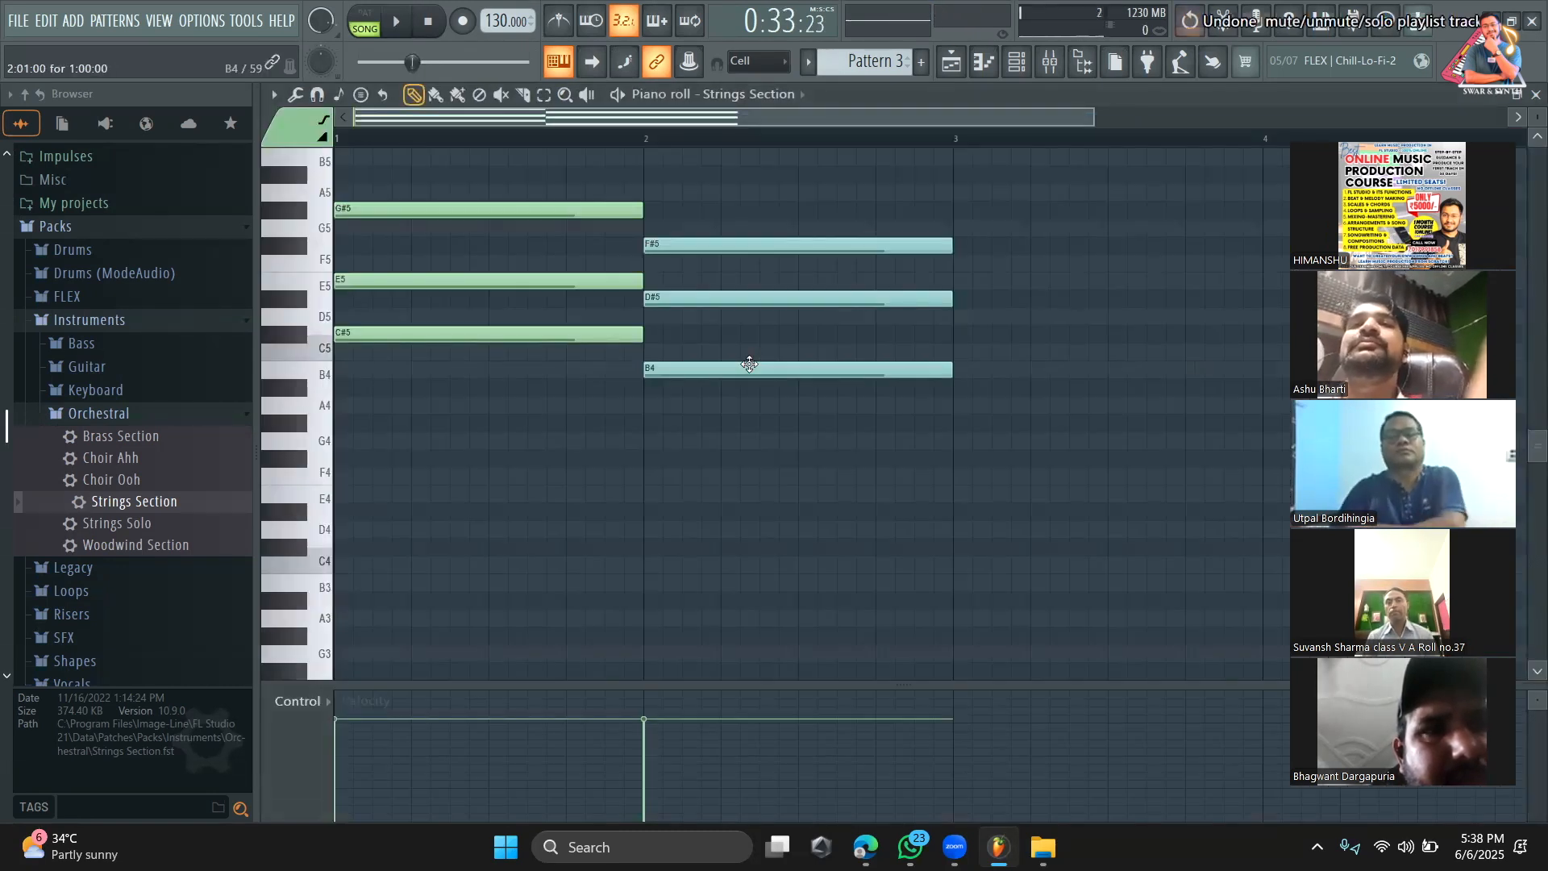
pyautogui.hotkey('ctrl', 'z')
pyautogui.click(952, 62)
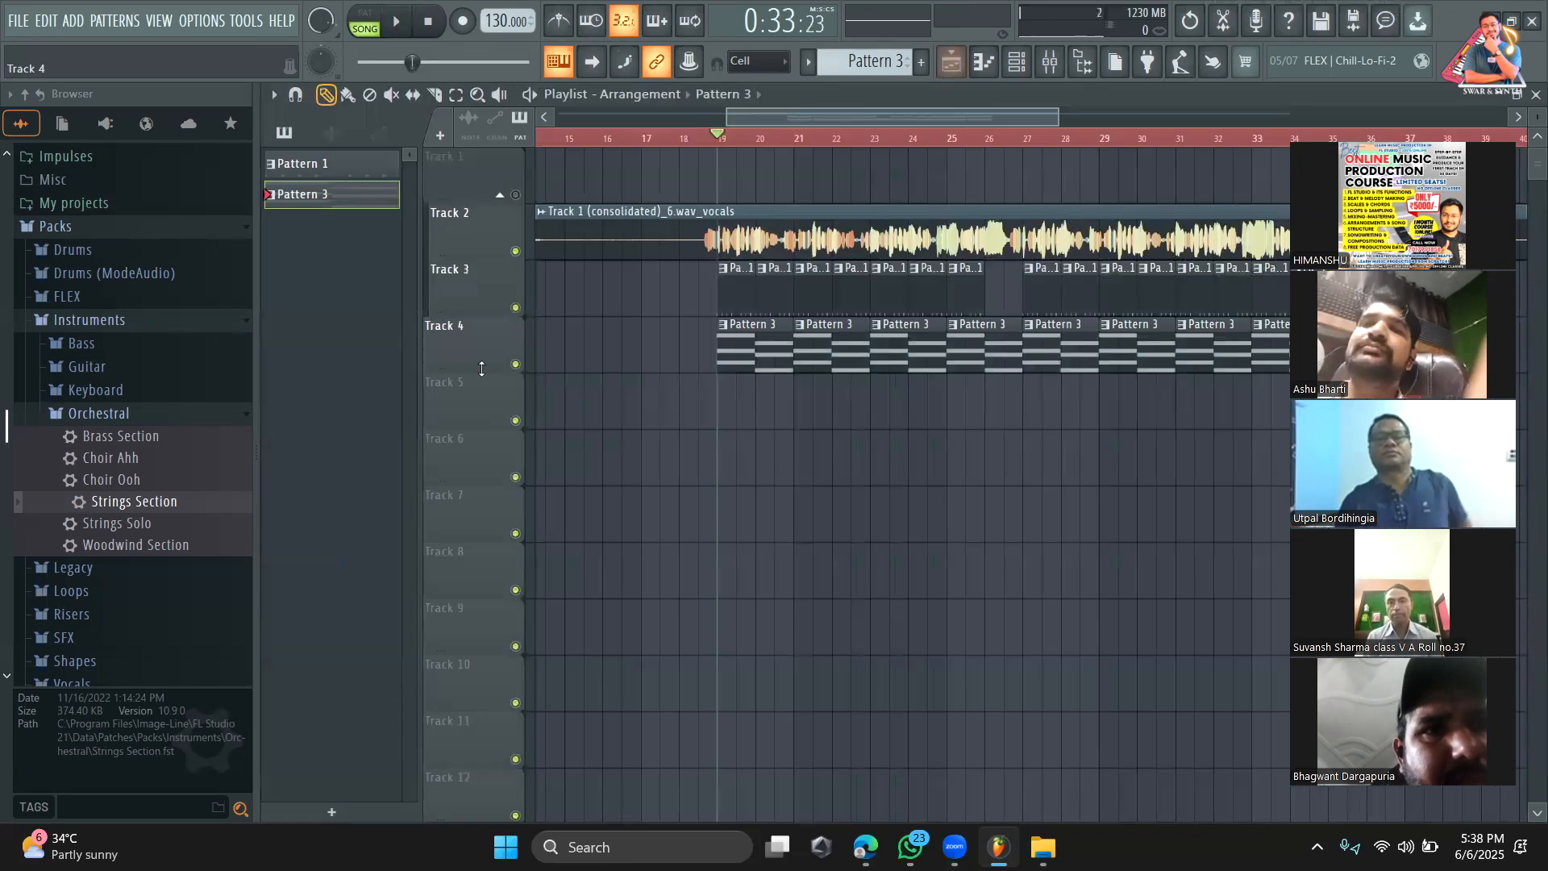
# Step: Play the vocals with the original string chords while Track 3 is muted, and unmute it
pyautogui.click(516, 307)
pyautogui.press('space')
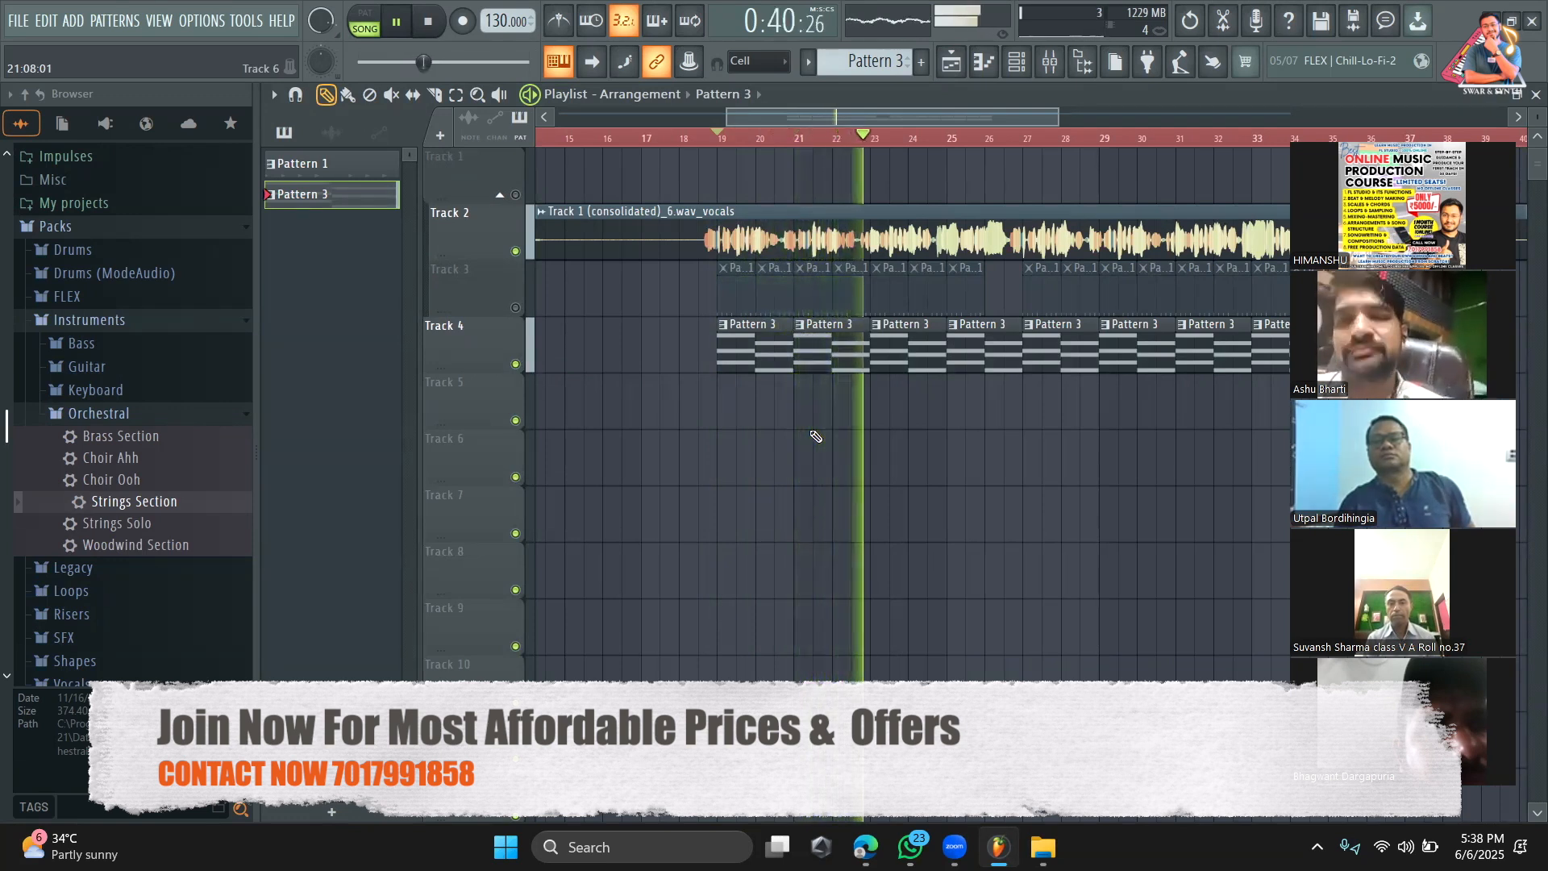
pyautogui.press('space')
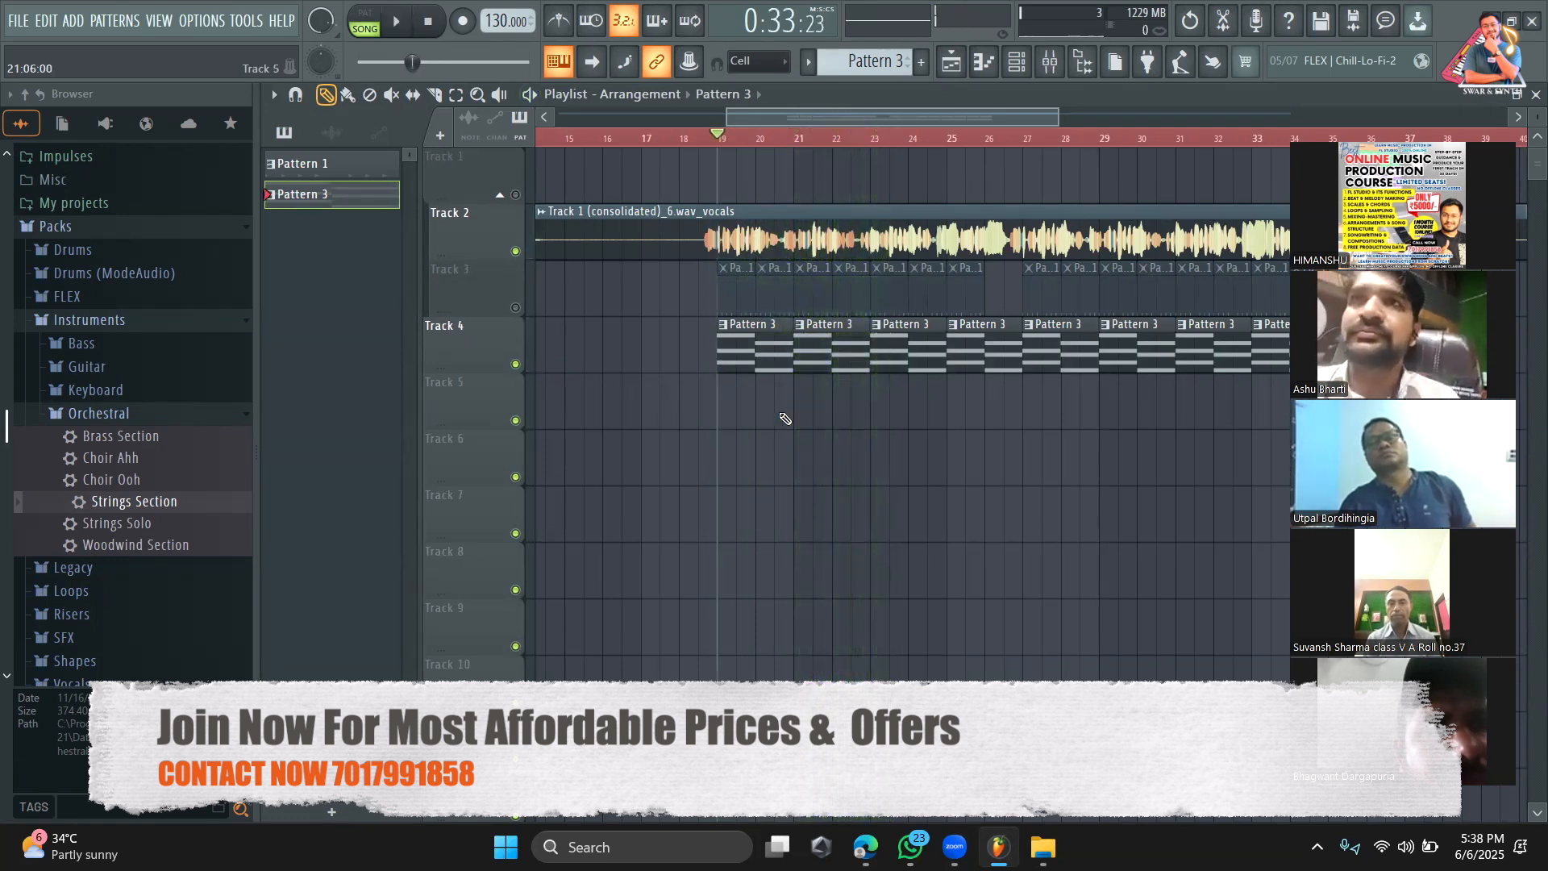
pyautogui.click(515, 308)
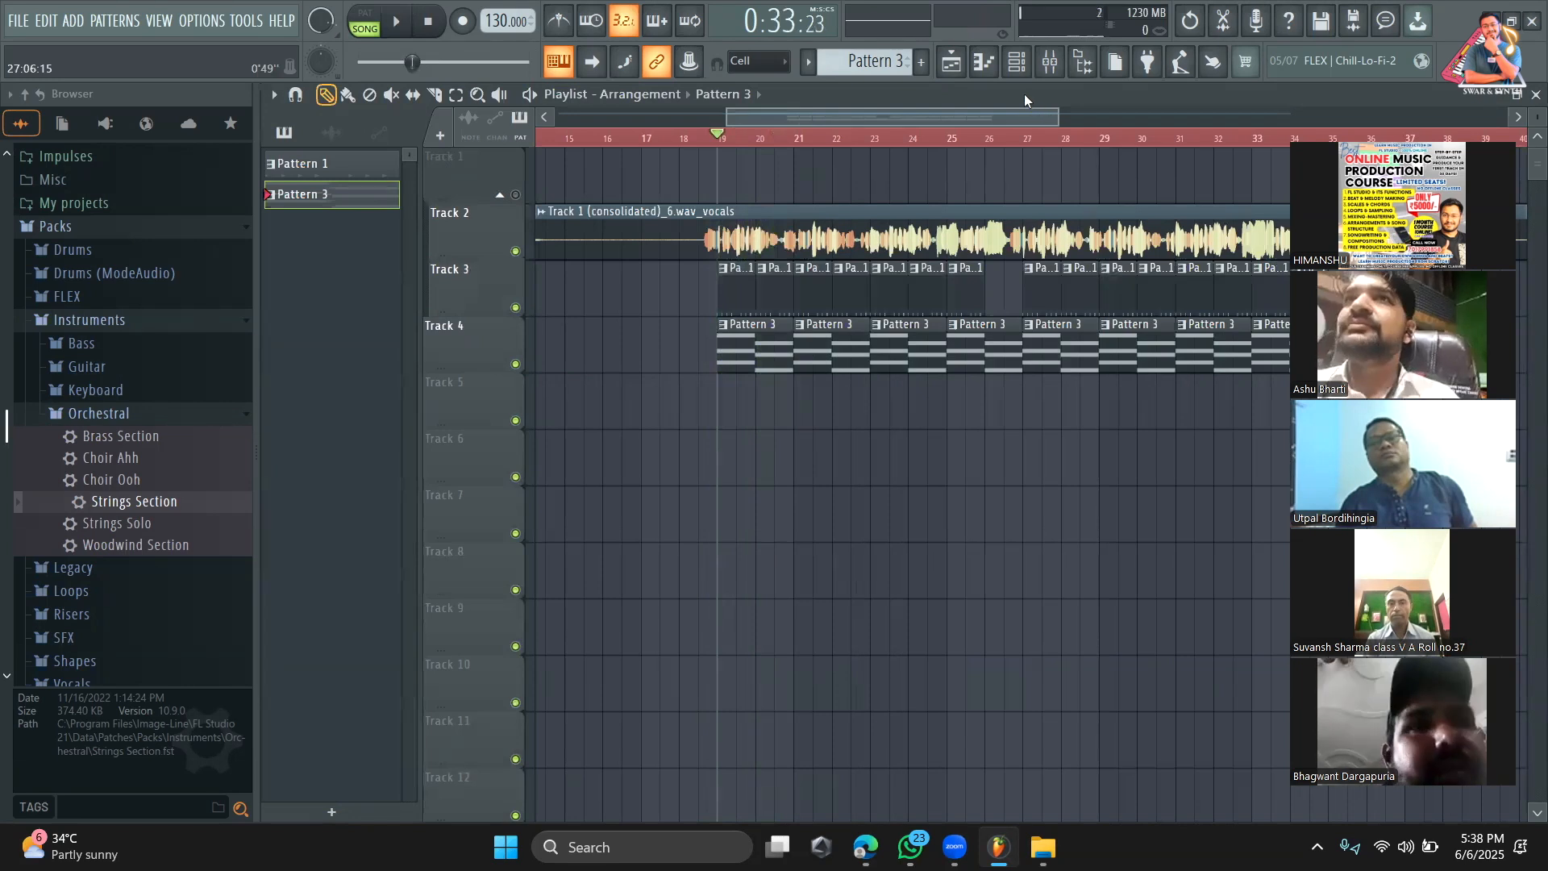
# Step: Add the Piezo guitar preset from the Instruments pack as a new channel below Strings Section
pyautogui.click(1017, 61)
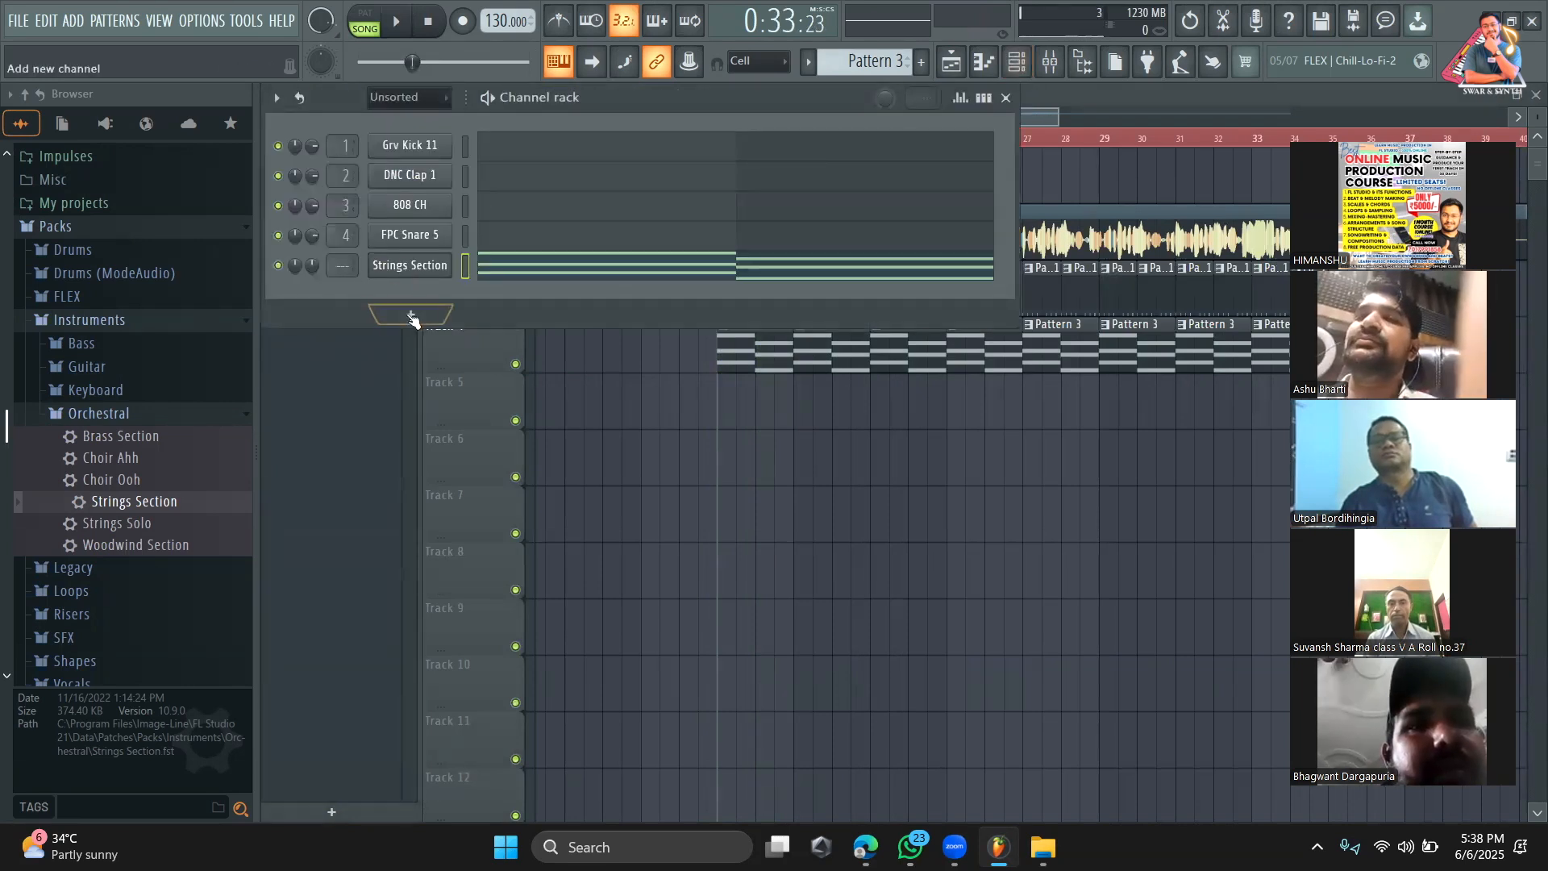
pyautogui.click(131, 373)
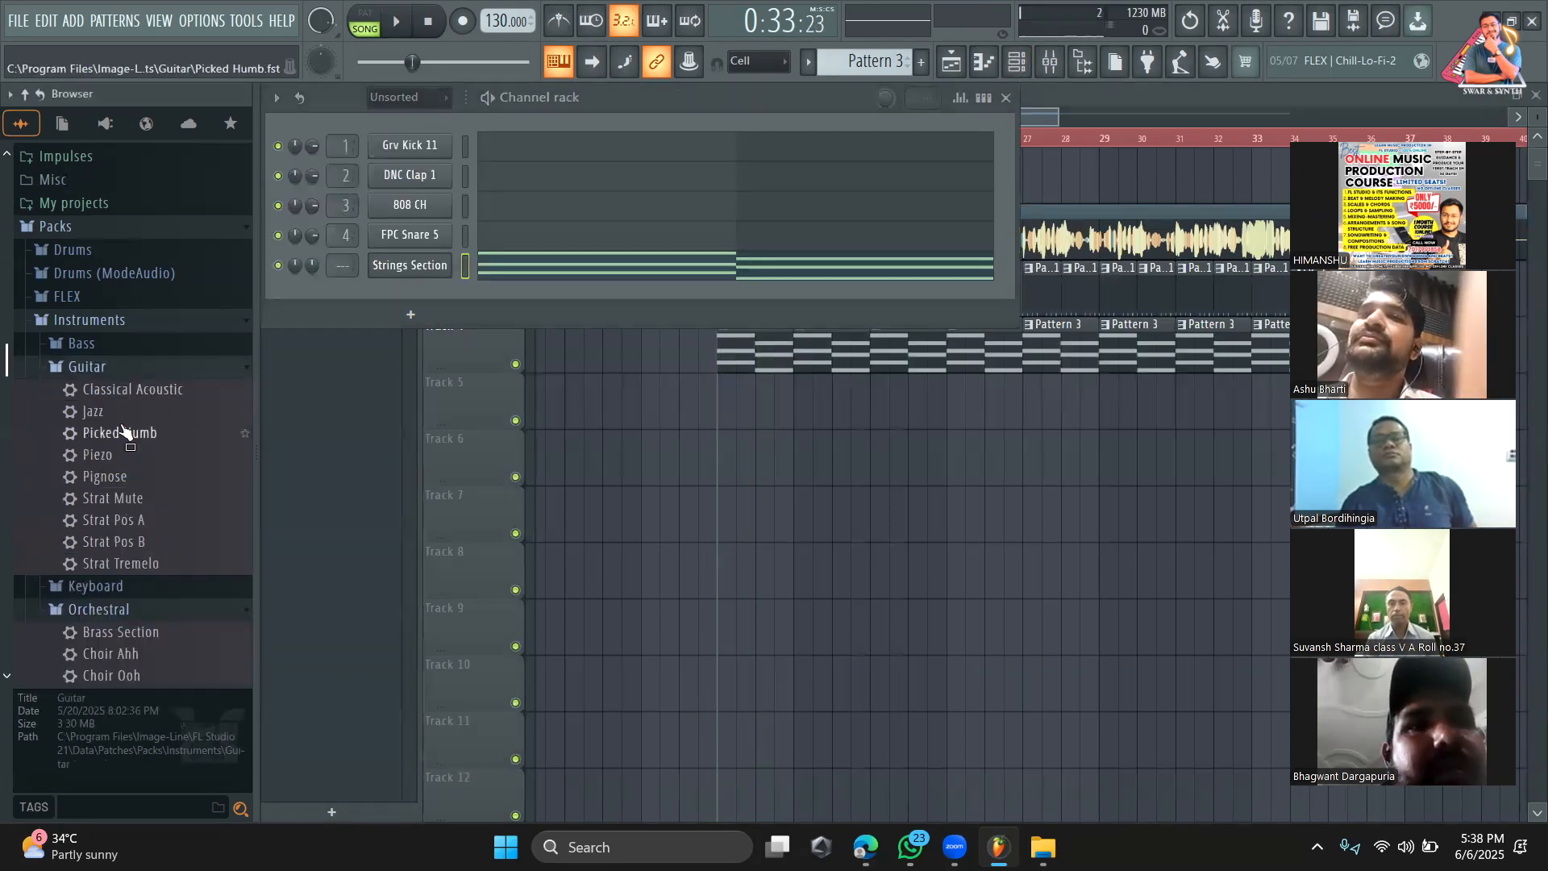
pyautogui.scroll(-1, 129, 403)
pyautogui.moveTo(113, 375); pyautogui.dragTo(448, 348)
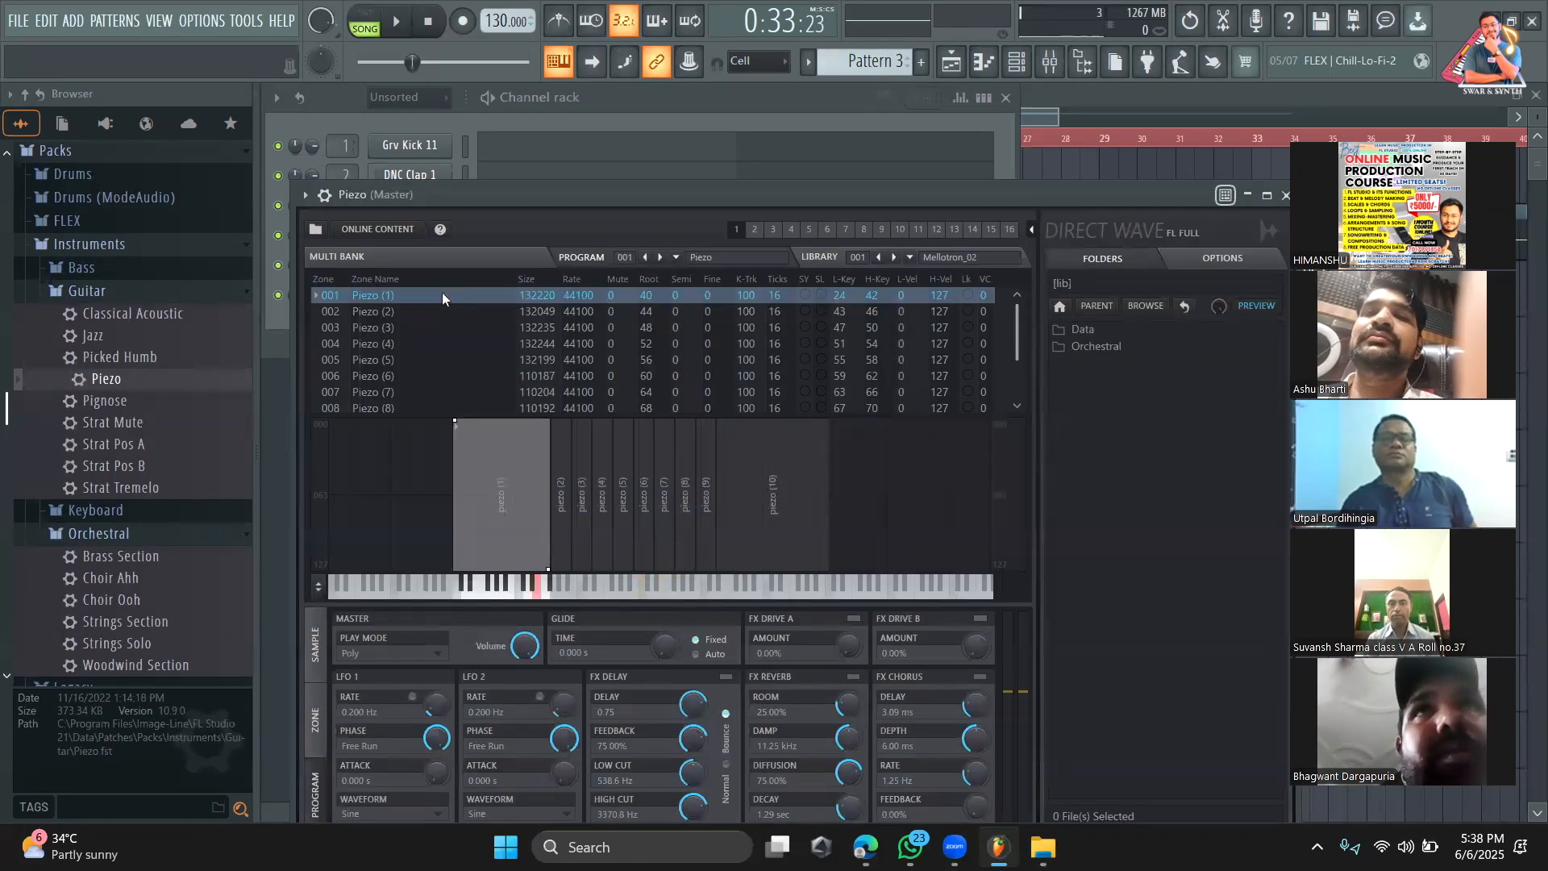
pyautogui.click(272, 356)
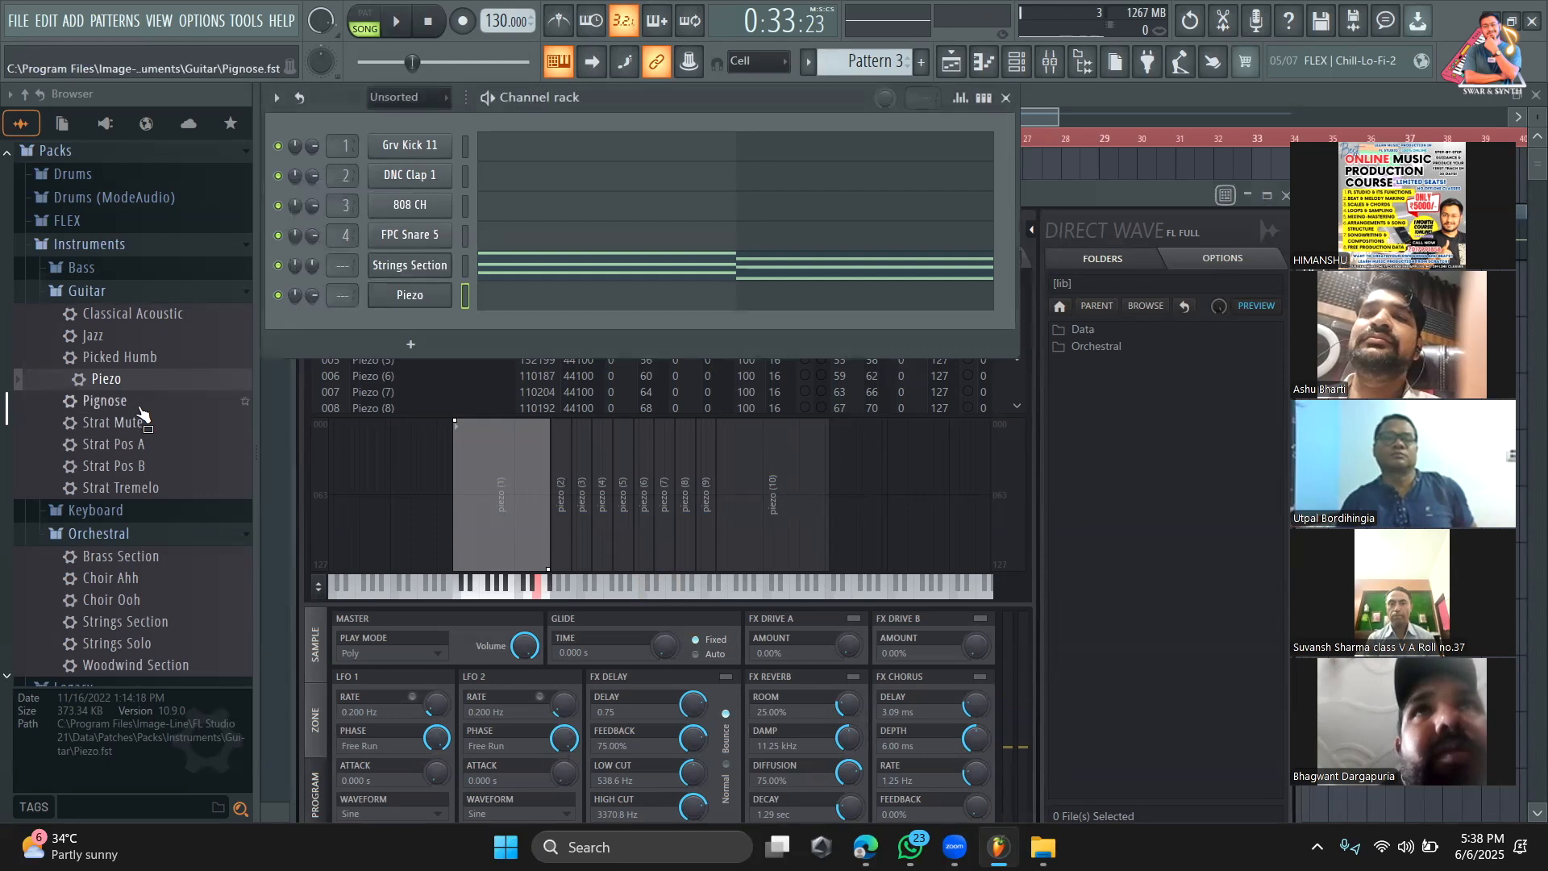
# Step: Try the Jazz guitar preset in place of Piezo, and replace it with the Rhodes keyboard preset
pyautogui.moveTo(125, 337); pyautogui.dragTo(416, 295)
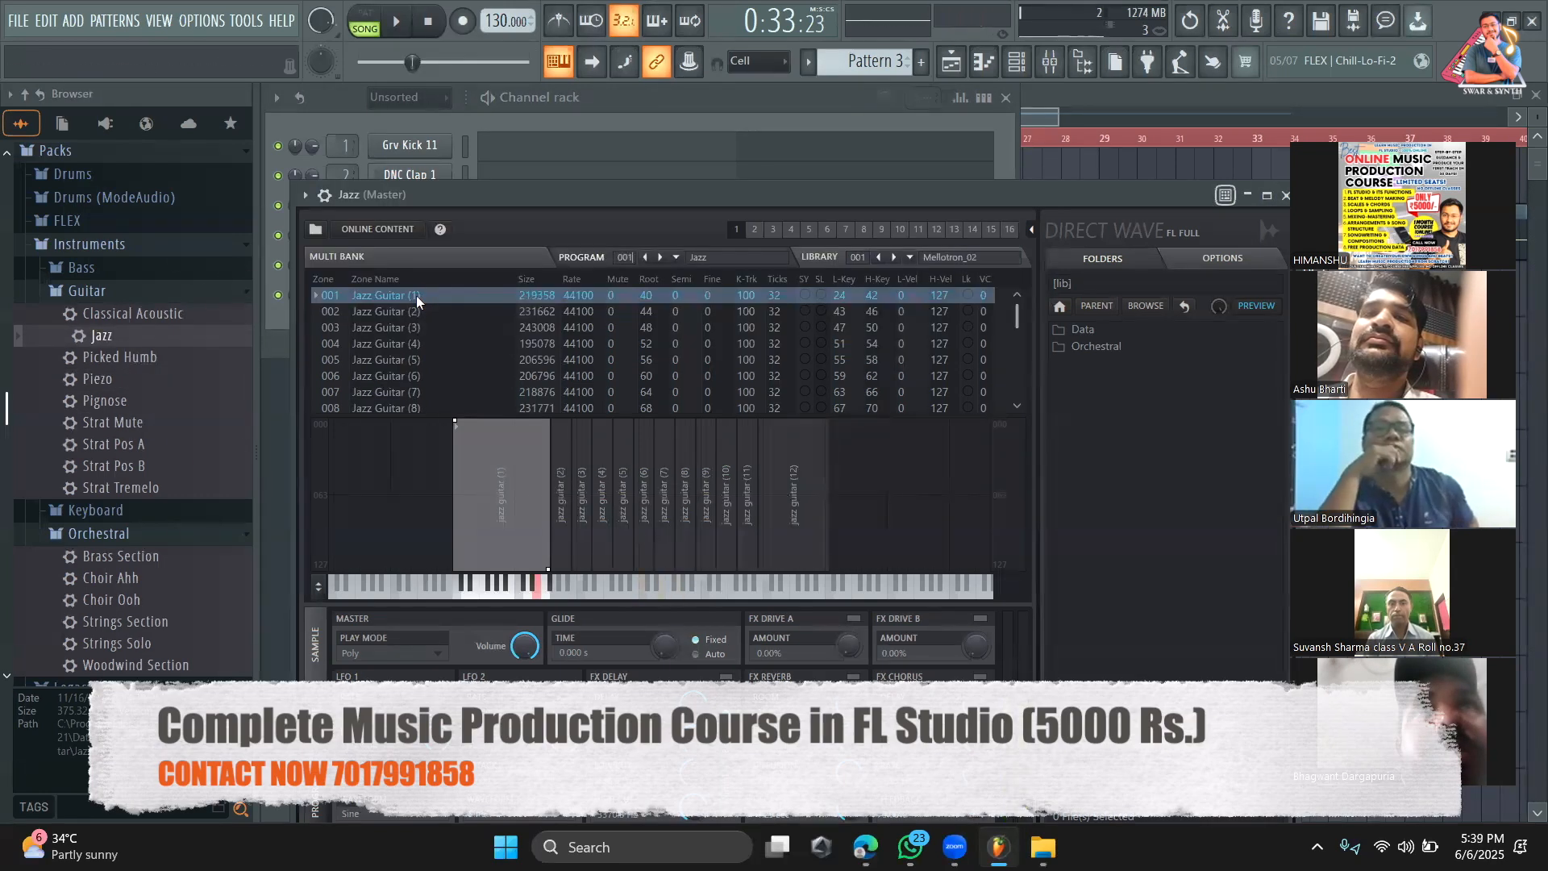
pyautogui.click(411, 127)
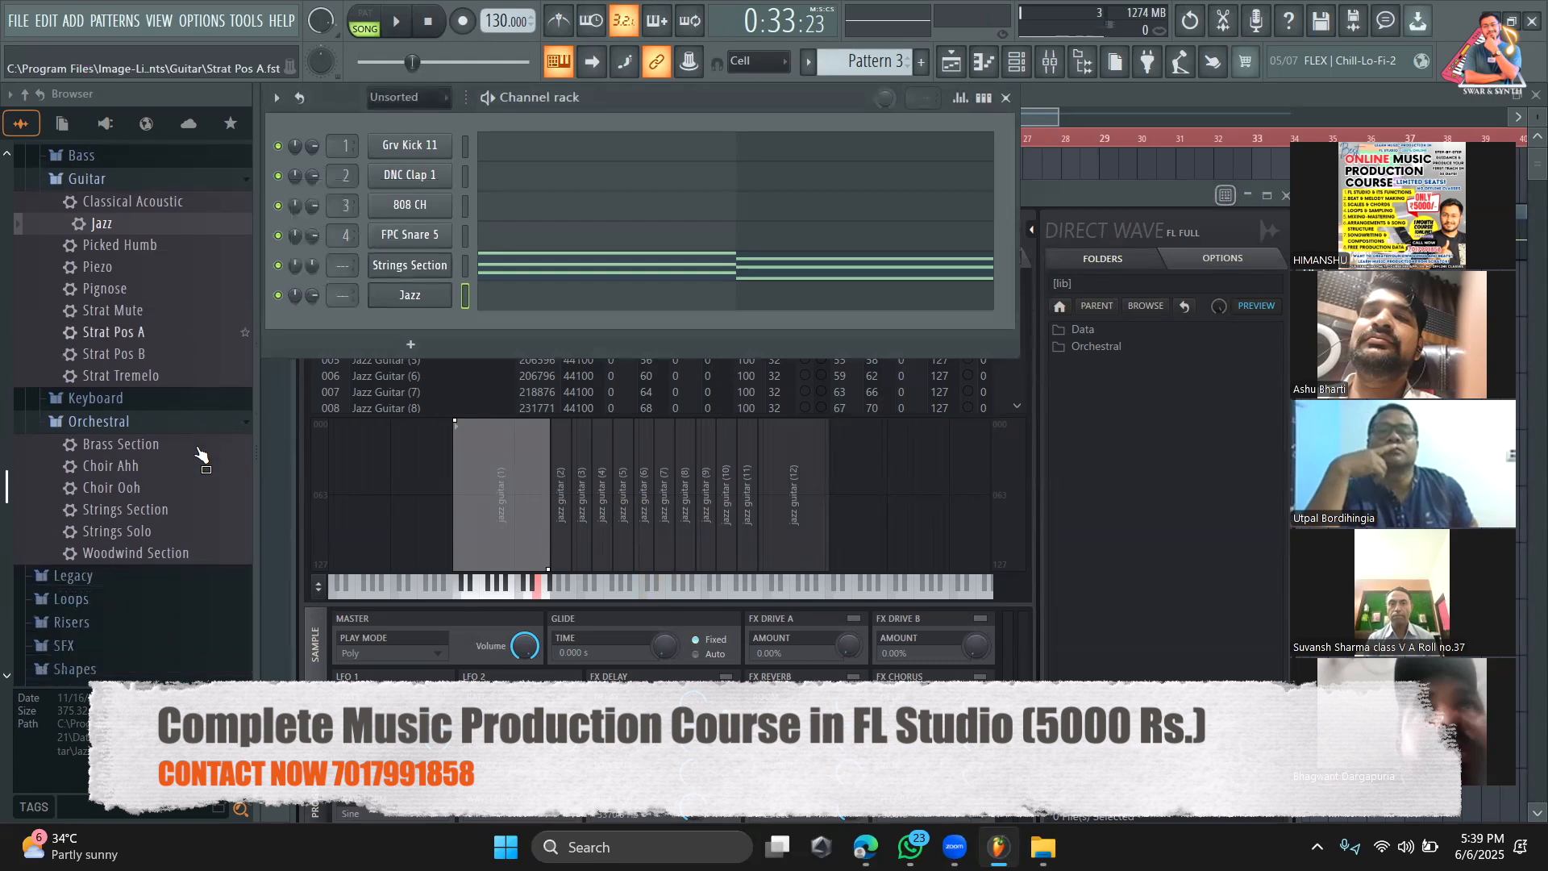
pyautogui.scroll(-5, 197, 450)
pyautogui.scroll(-3, 139, 403)
pyautogui.moveTo(117, 406); pyautogui.dragTo(435, 300)
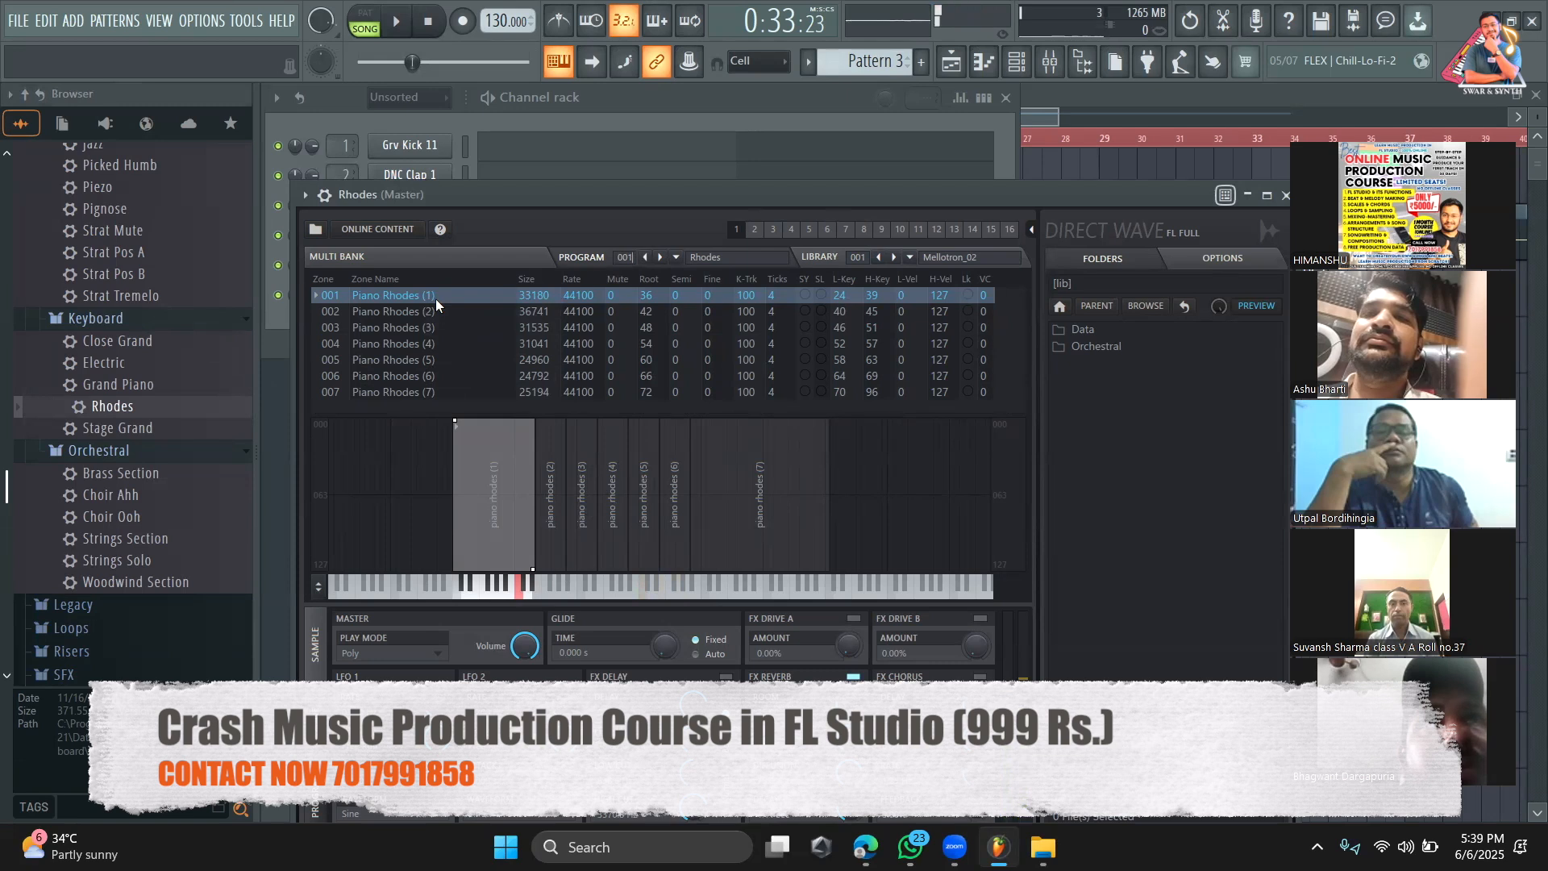
pyautogui.click(724, 110)
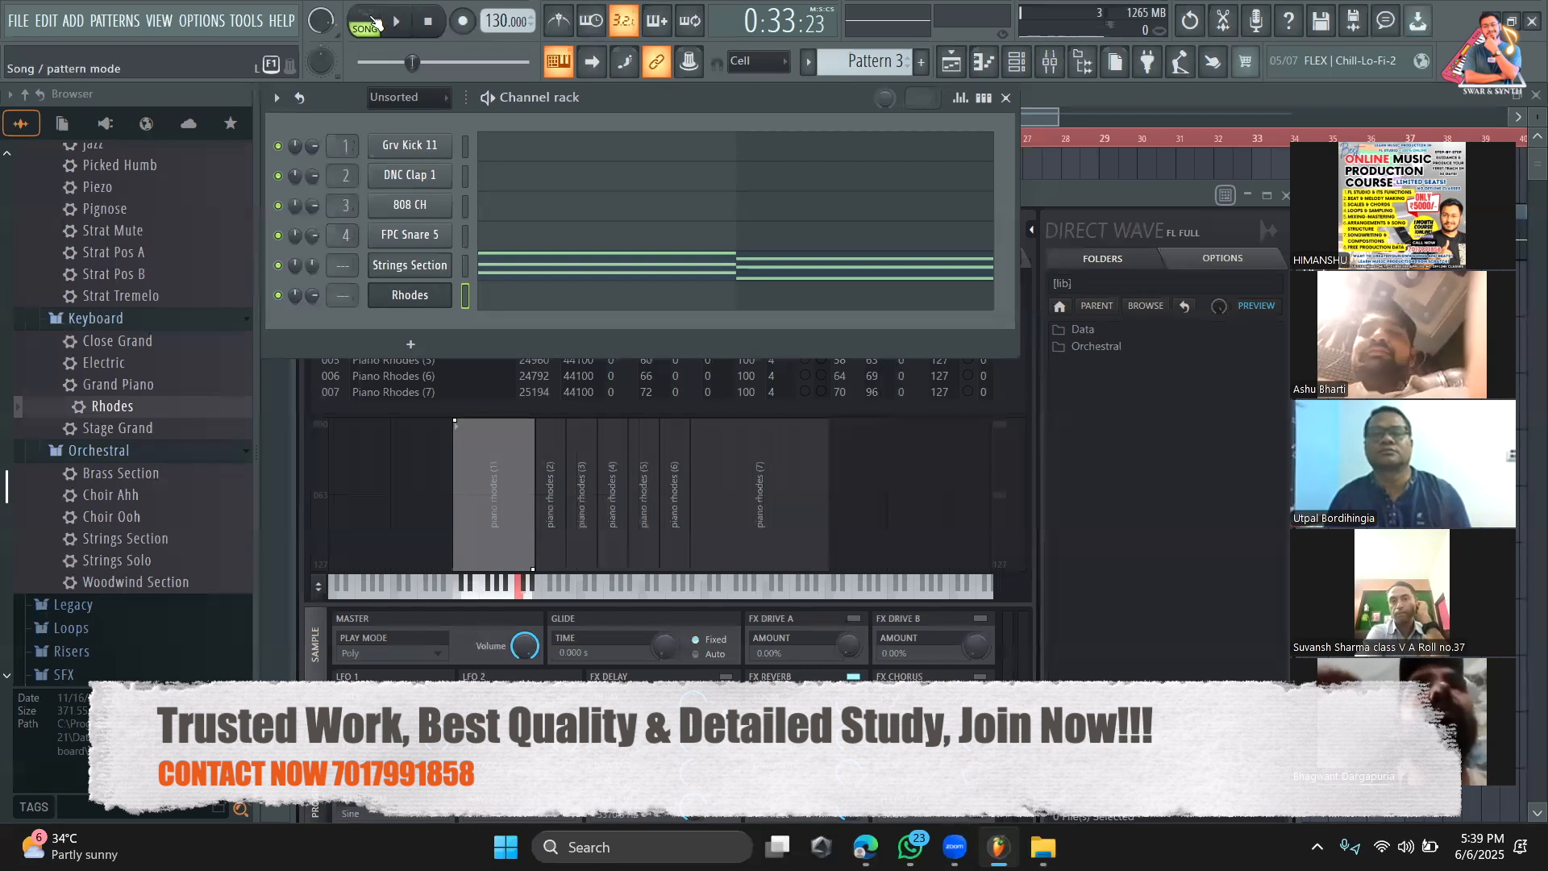
# Step: Audition Pattern 3 in pattern mode, copy the Strings Section notes into the Rhodes channel, and play both together
pyautogui.press('space')
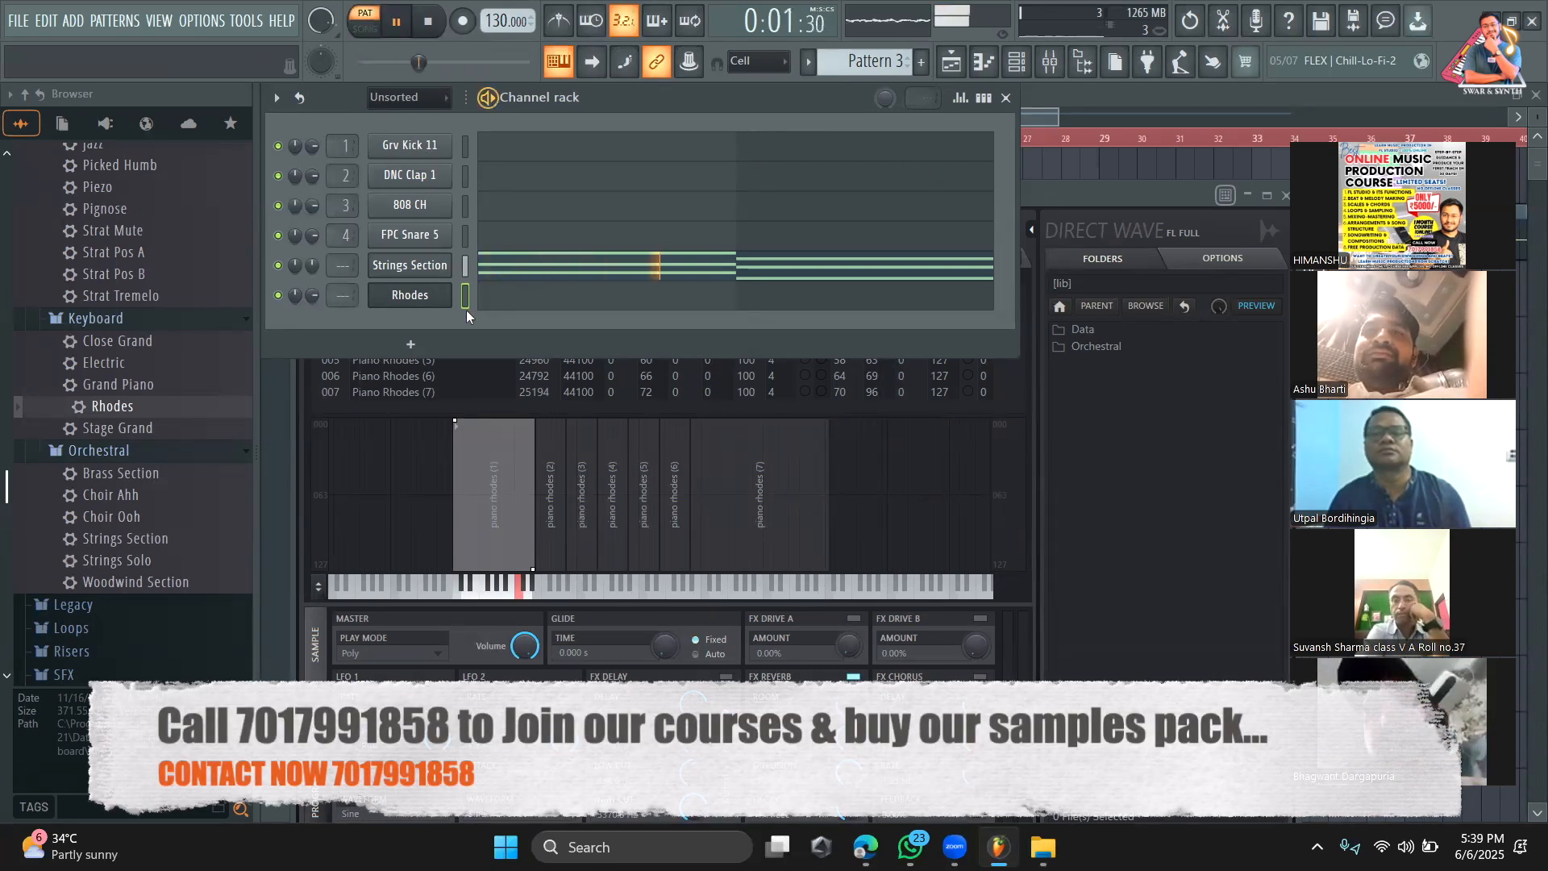
pyautogui.press('space')
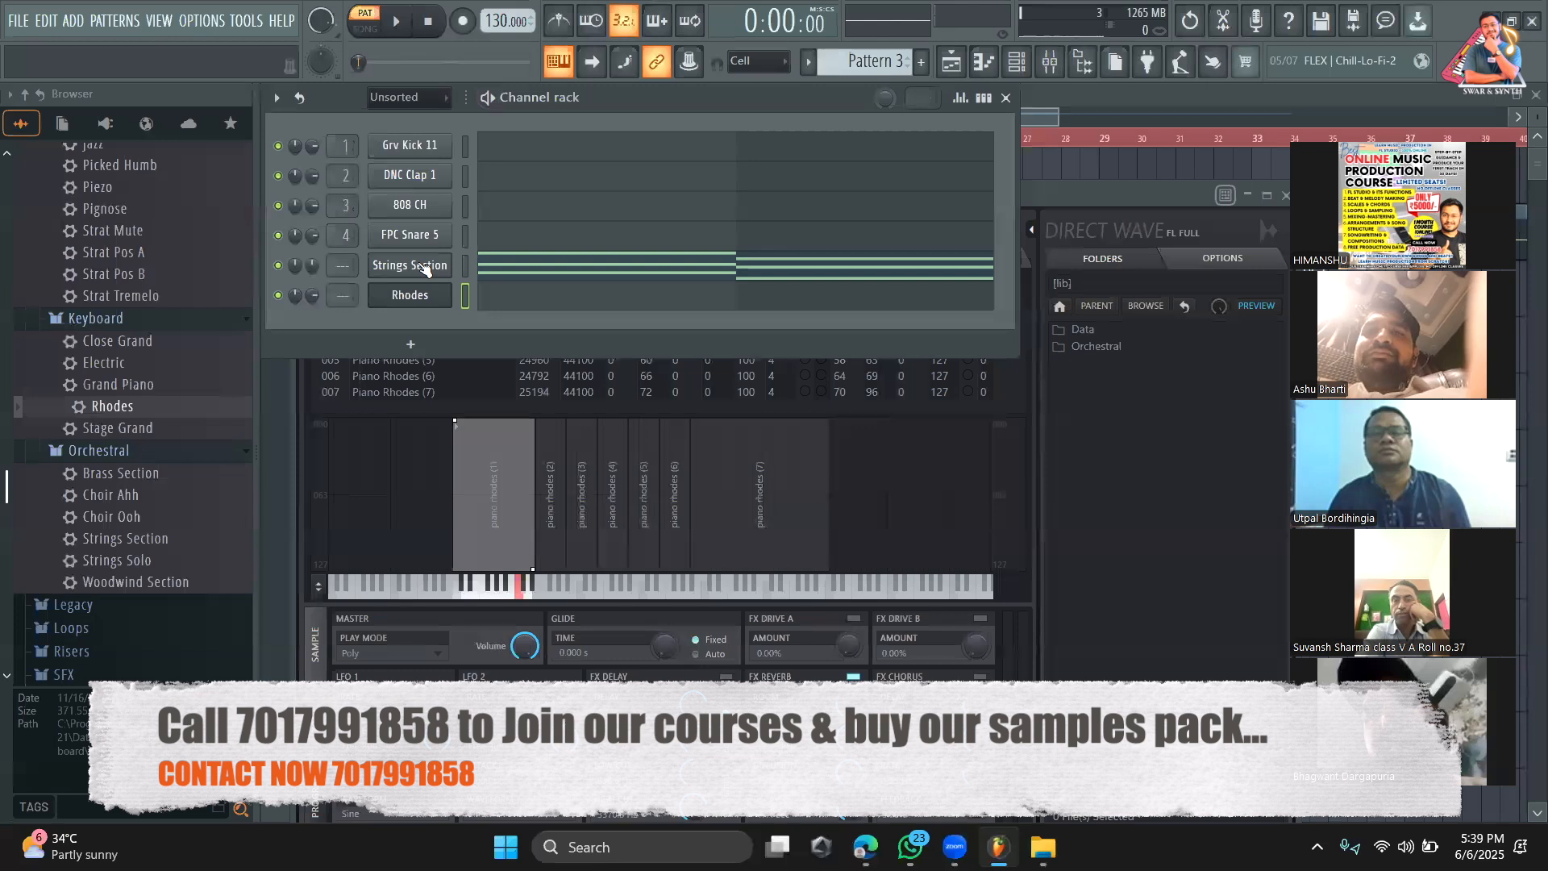
pyautogui.rightClick(424, 269)
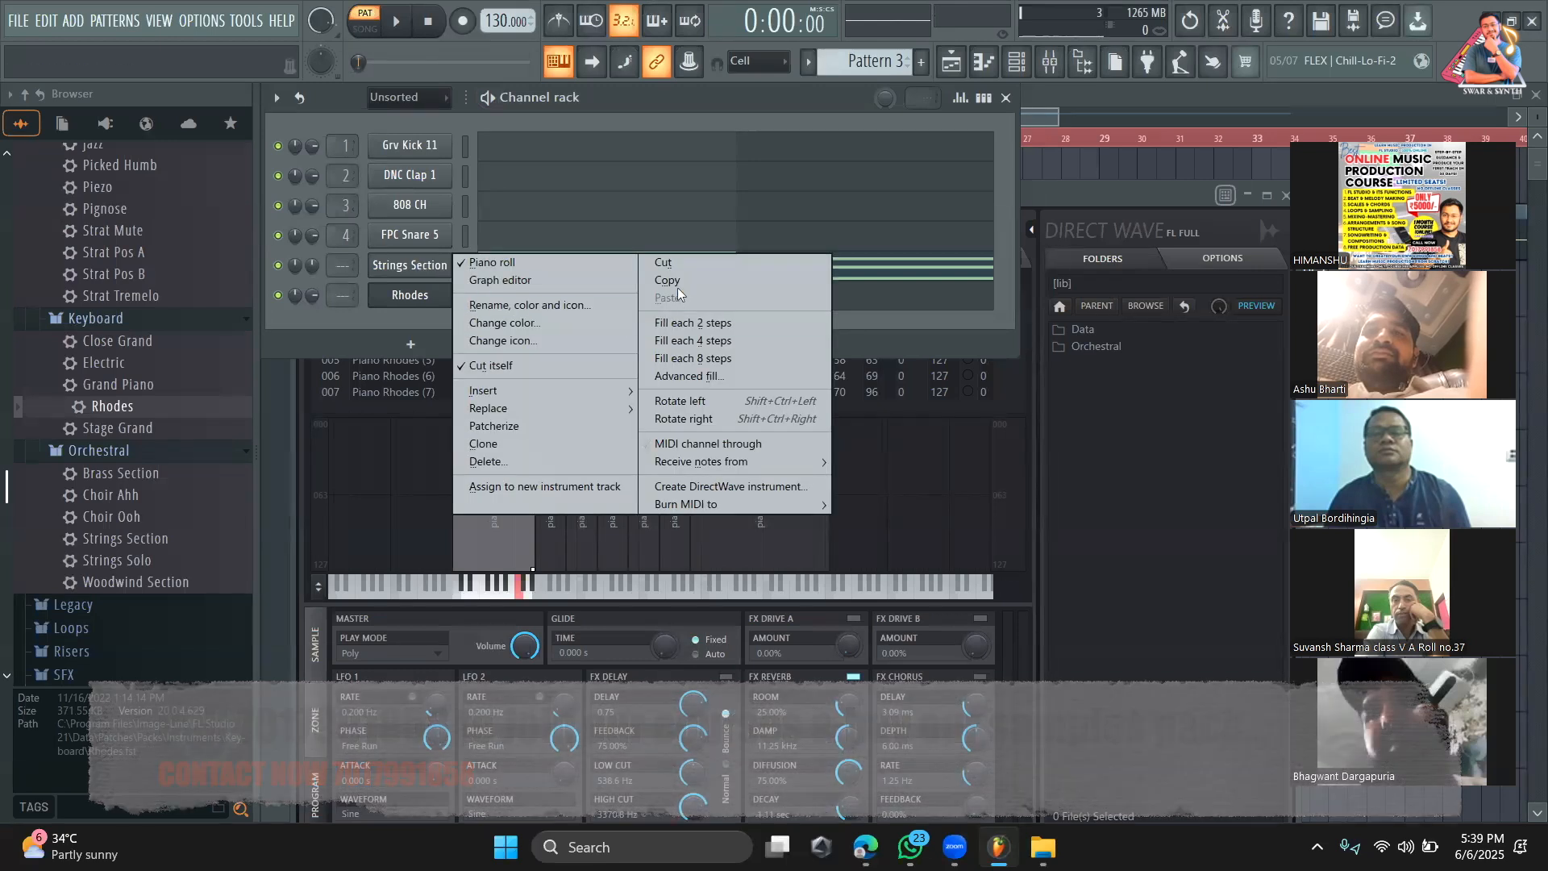
pyautogui.click(676, 277)
pyautogui.rightClick(433, 295)
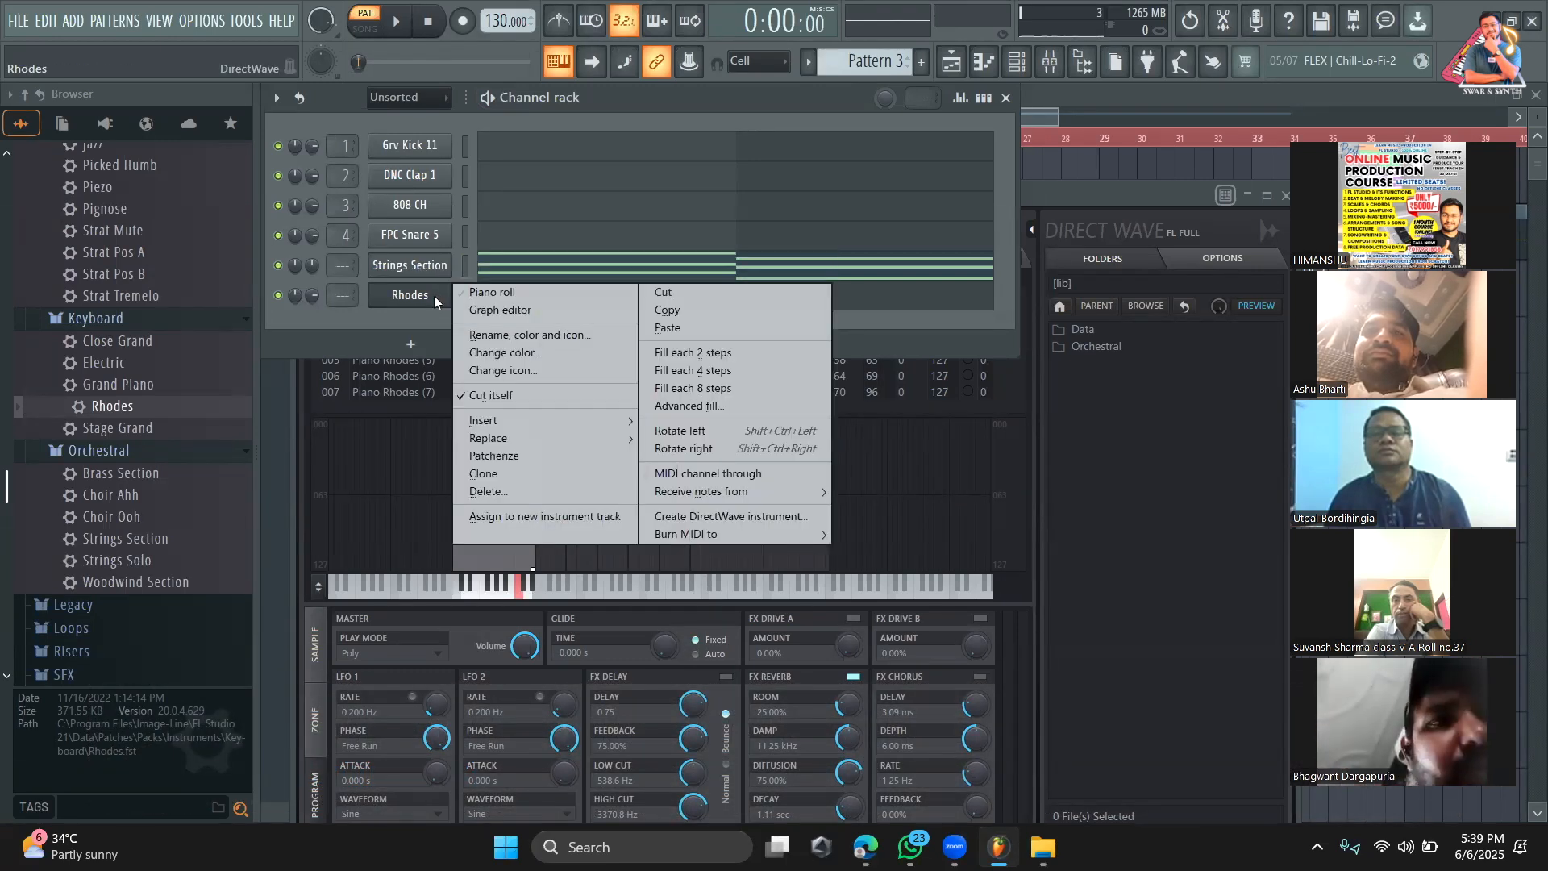
pyautogui.click(708, 327)
pyautogui.press('space')
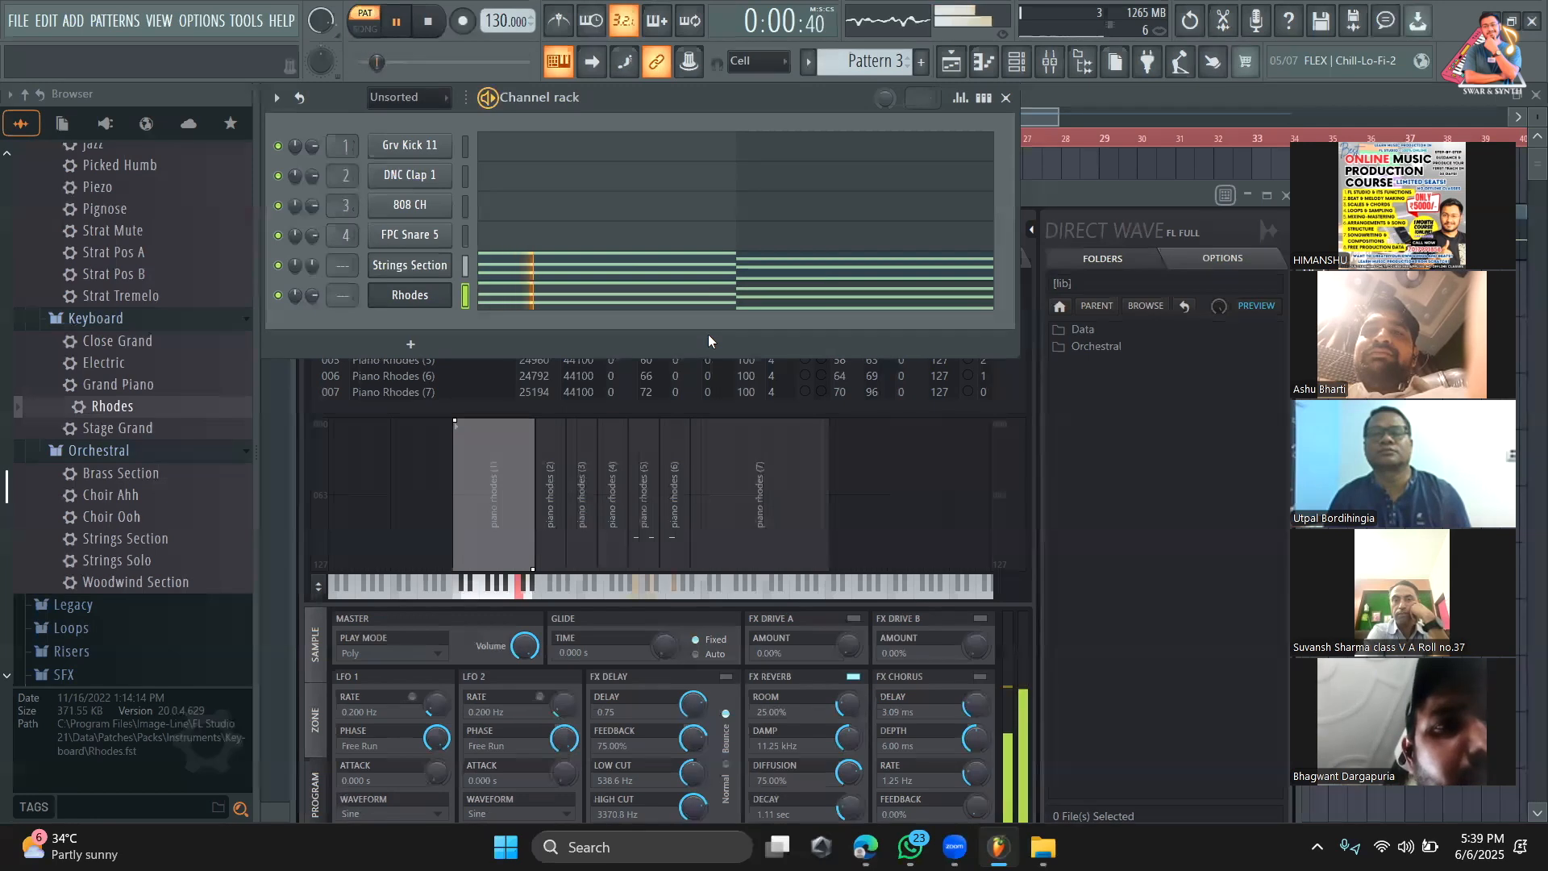
# Step: Shorten the Rhodes chords to two-step notes, repeat them on every offbeat across both bars, and audition Pattern 3
pyautogui.click(798, 300)
pyautogui.press('space')
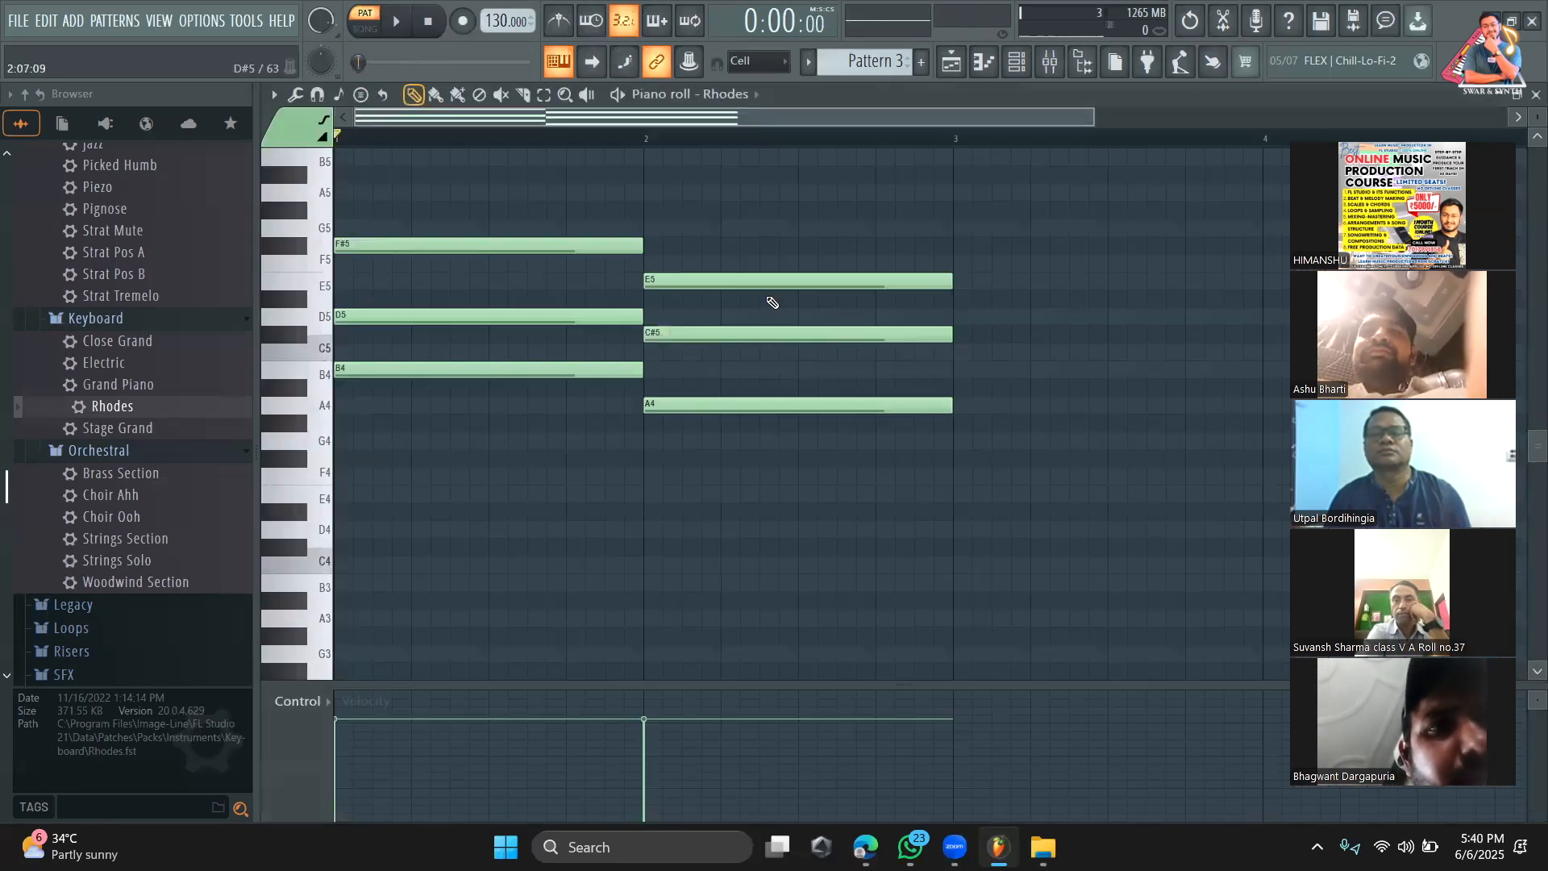
pyautogui.hotkey('ctrl', 'a')
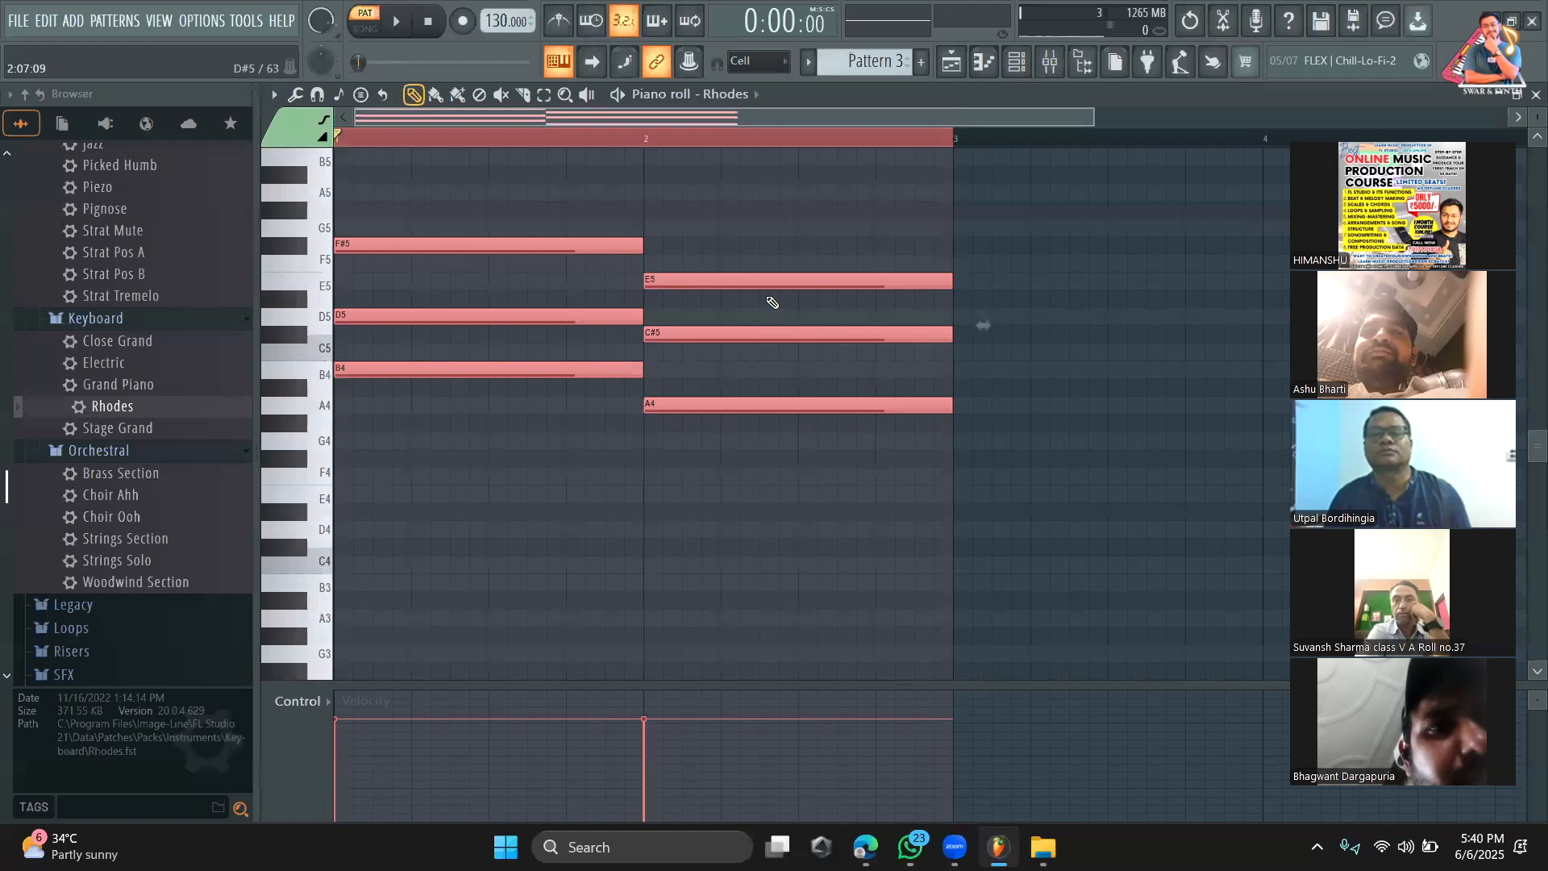
pyautogui.moveTo(641, 246)
pyautogui.mouseDown()
pyautogui.moveTo(356, 250)
pyautogui.moveTo(392, 248)
pyautogui.mouseUp()
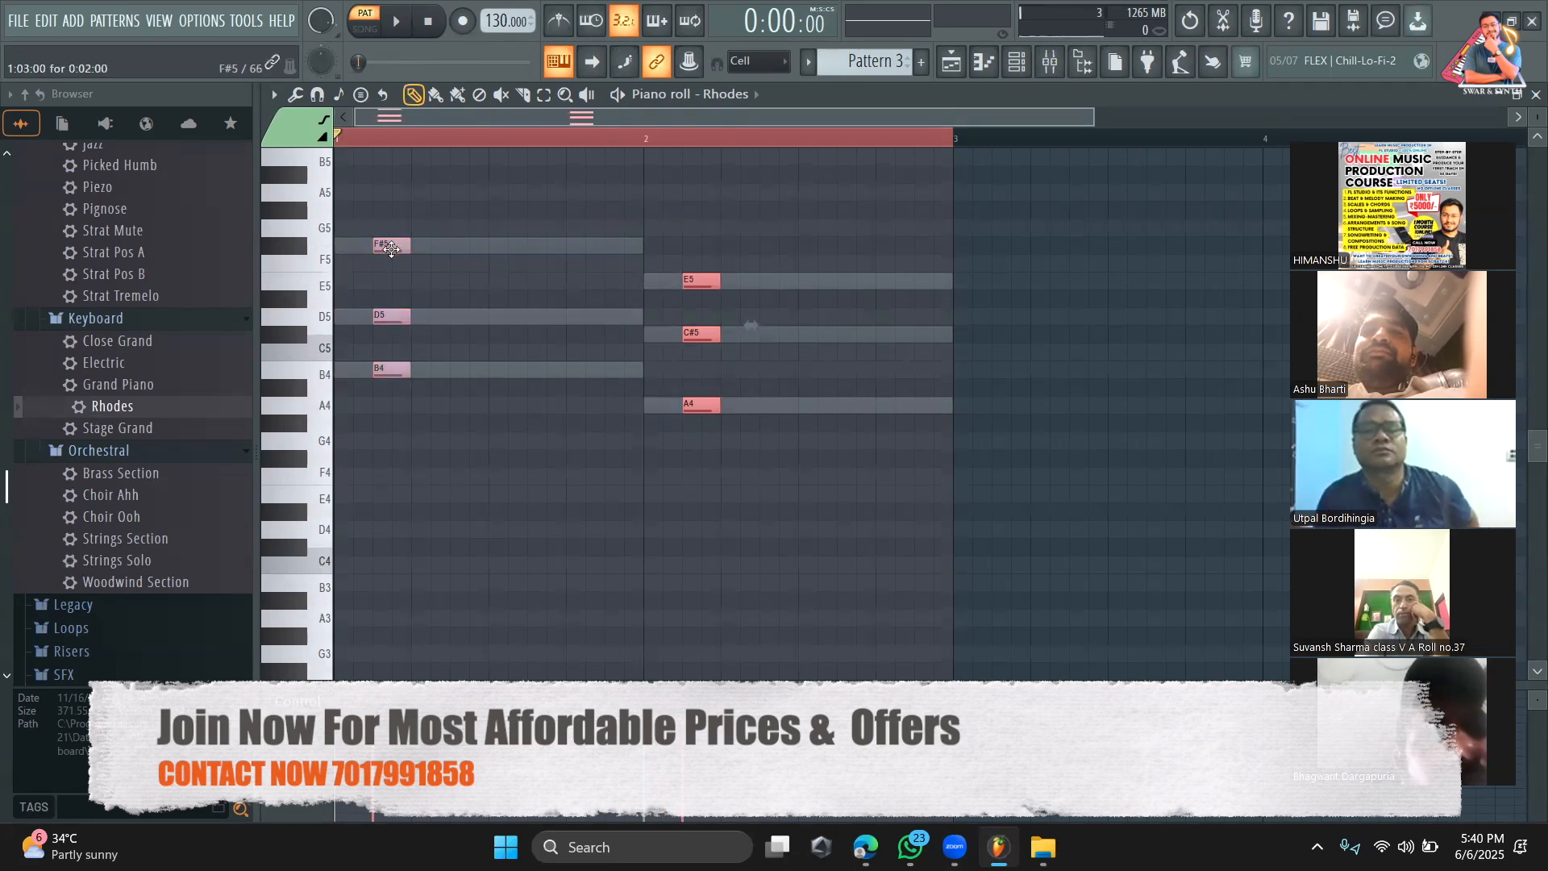
pyautogui.moveTo(392, 248); pyautogui.dragTo(616, 248)
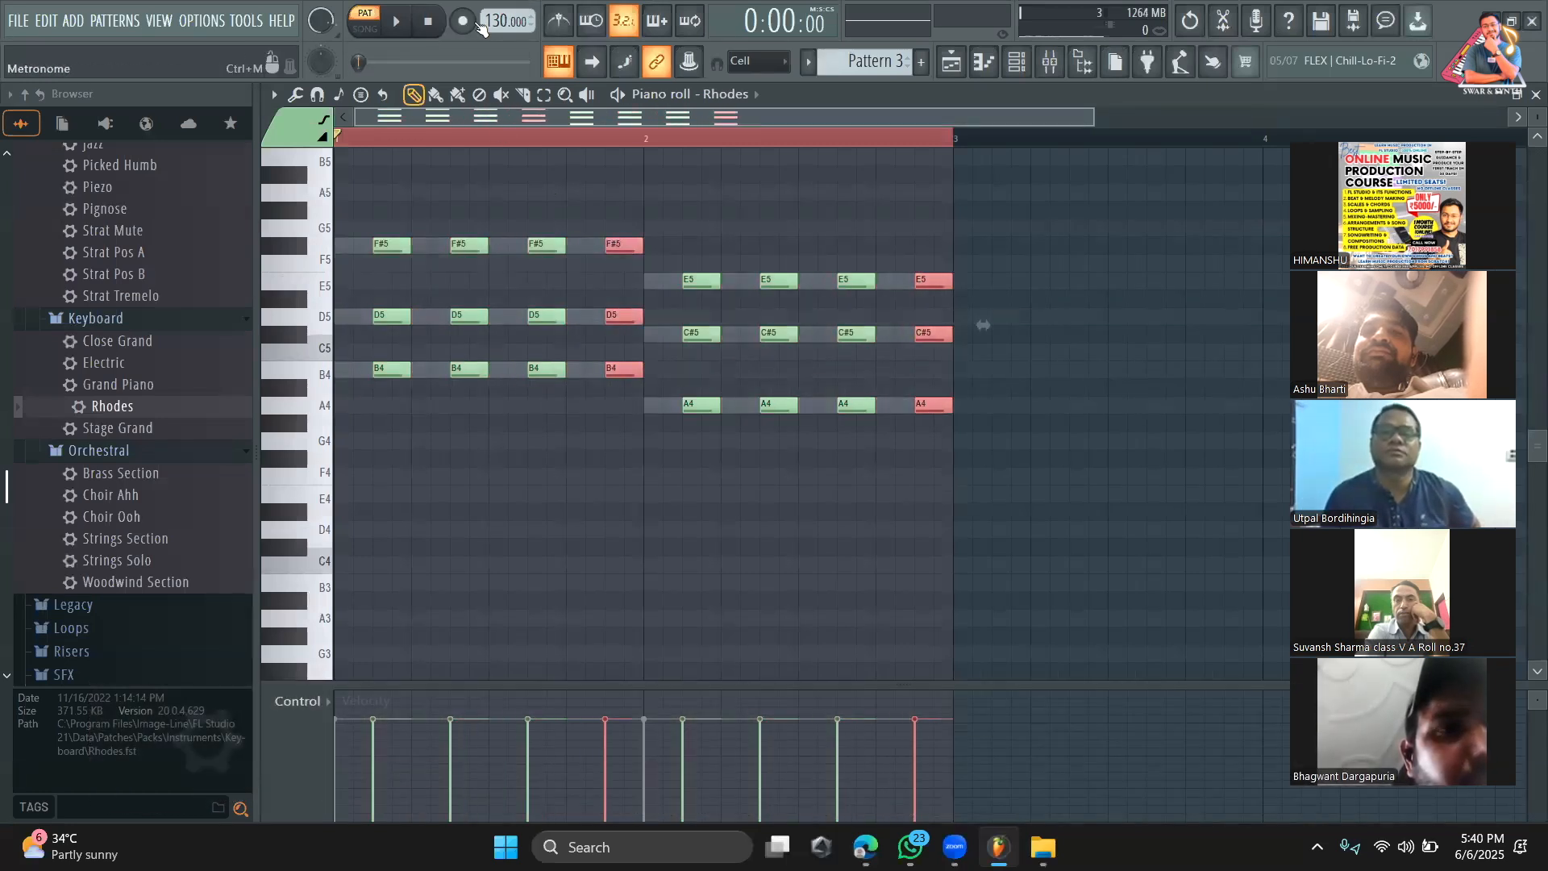
pyautogui.press('space')
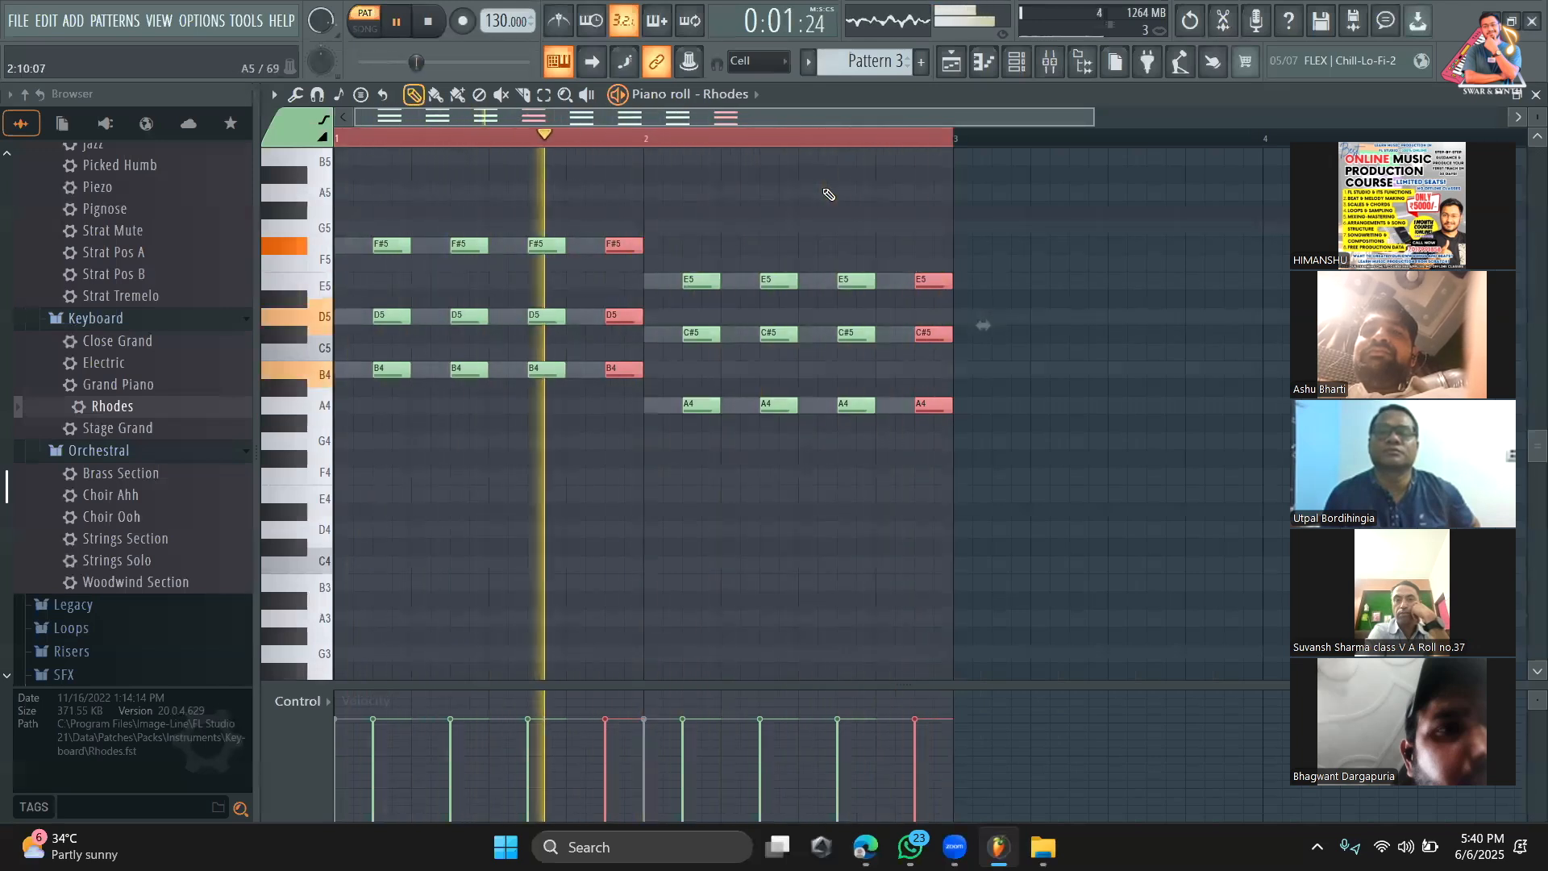
pyautogui.press('space')
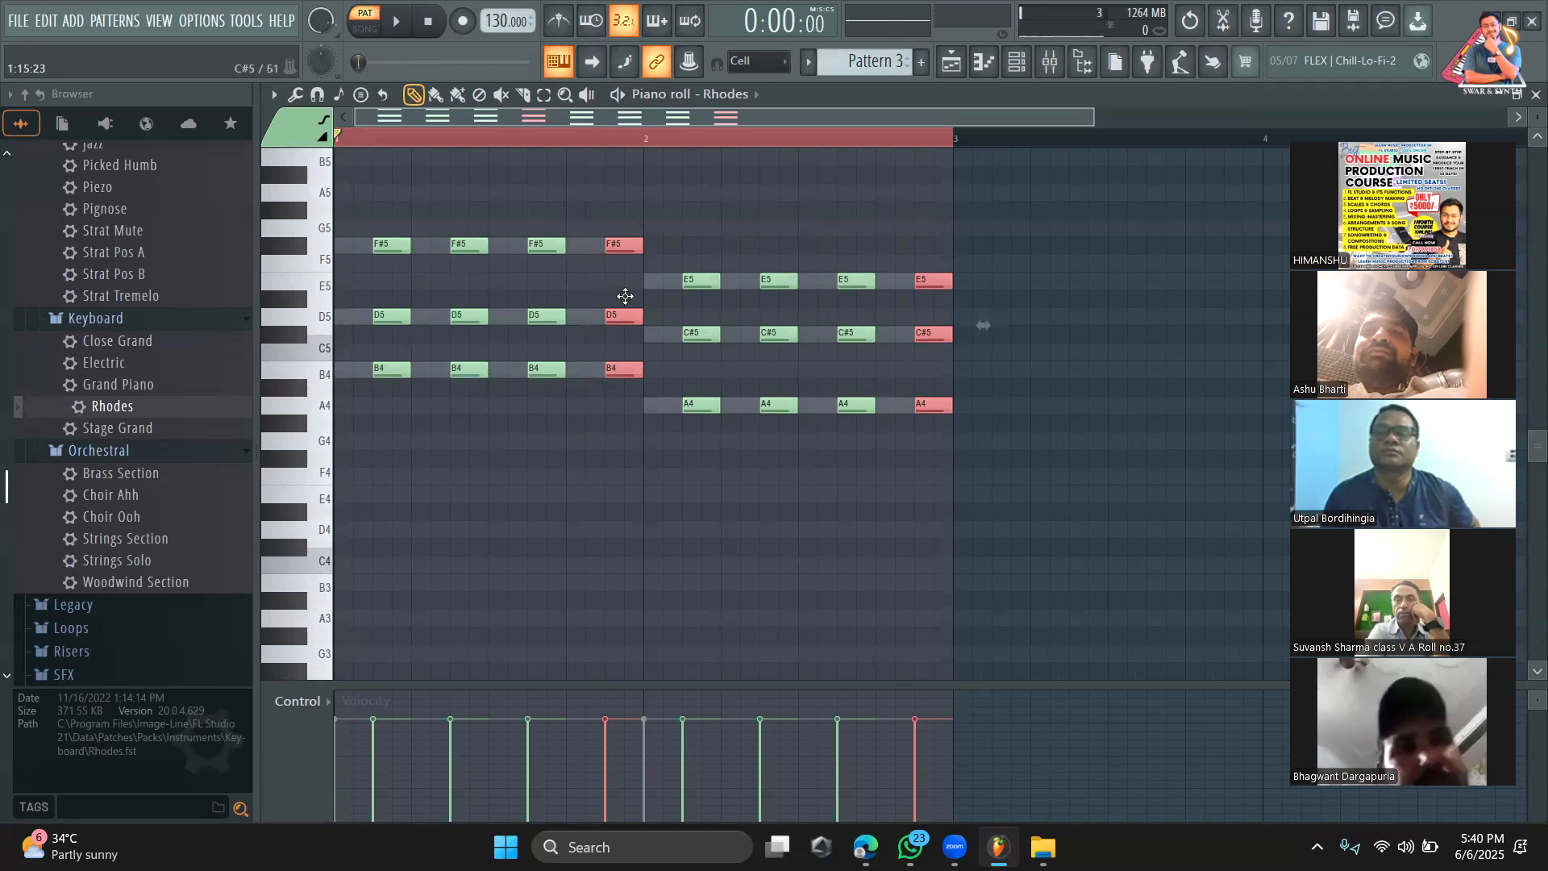
# Step: Play the arrangement in song mode with the offbeat Rhodes beneath the vocals, checking the channel volumes in between
pyautogui.click(951, 63)
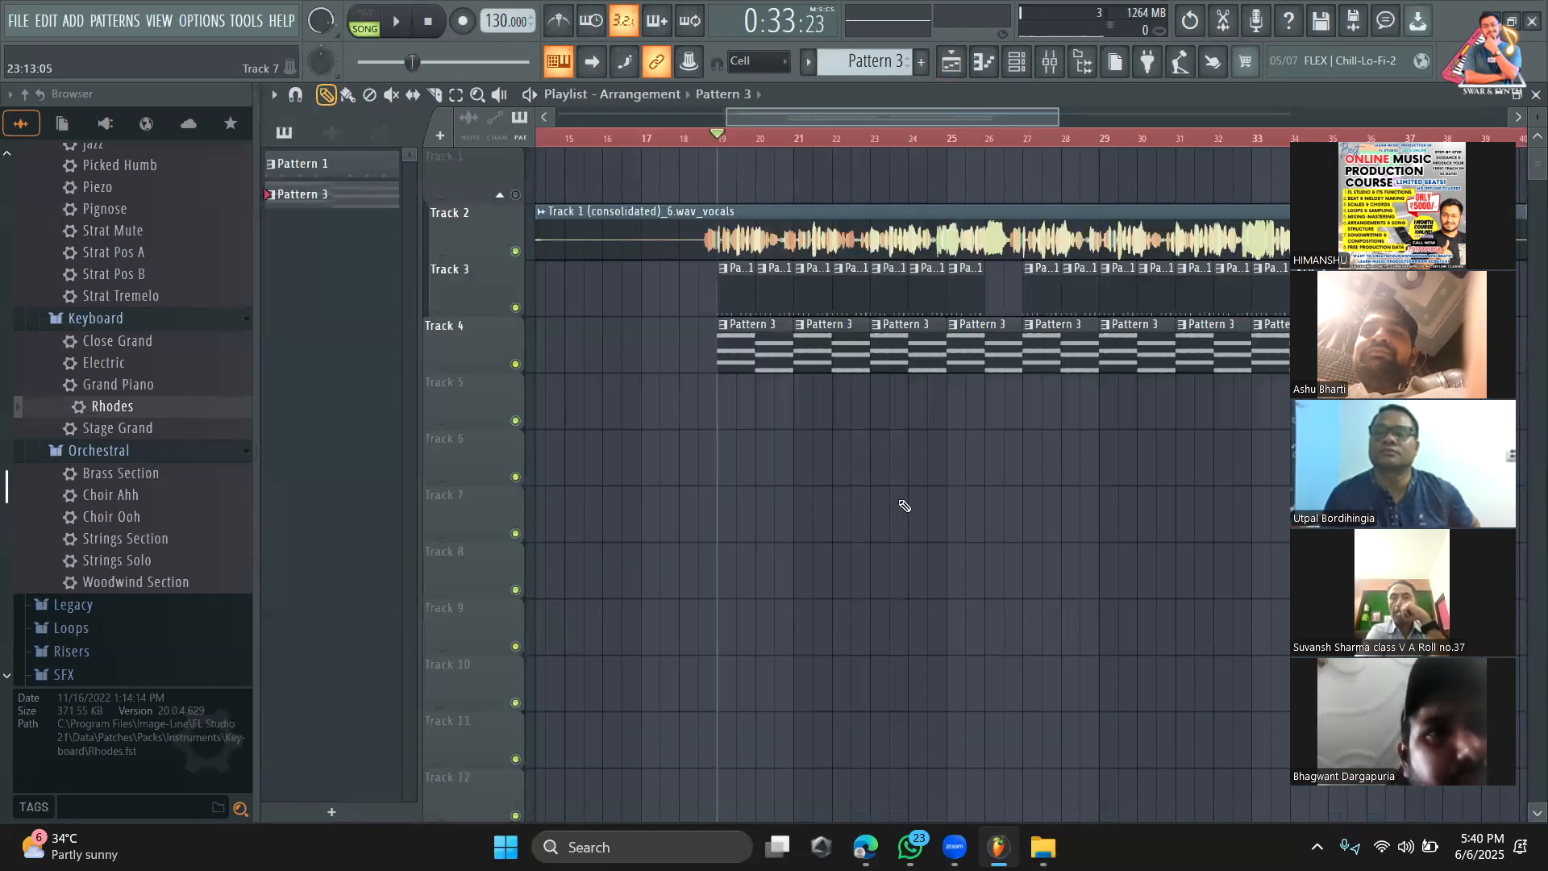
pyautogui.press('space')
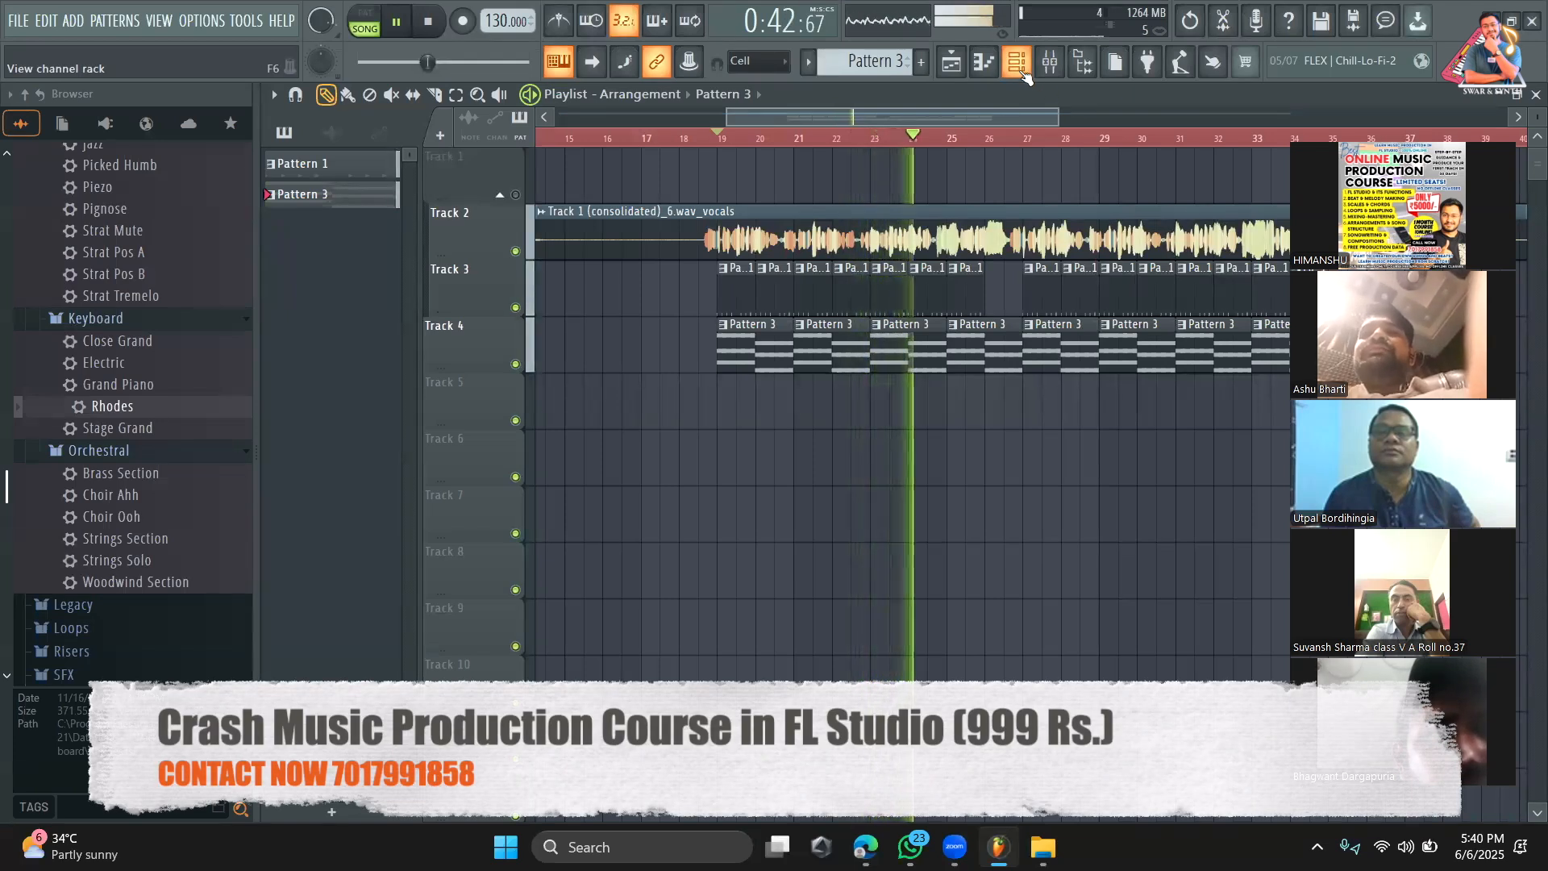
pyautogui.press('space')
pyautogui.click(1021, 71)
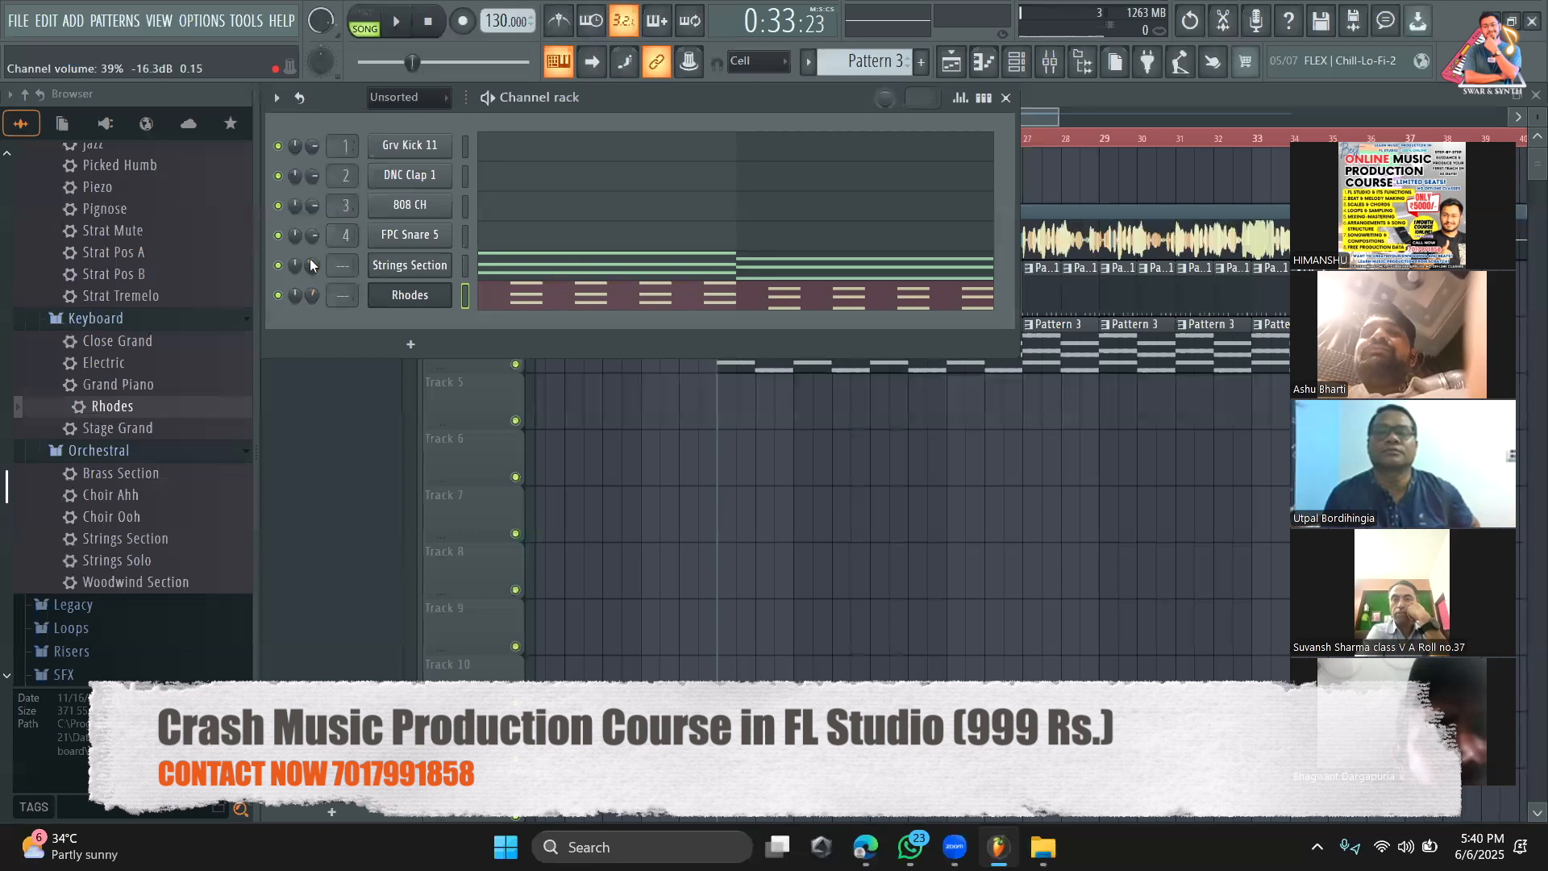
pyautogui.click(378, 442)
pyautogui.press('space')
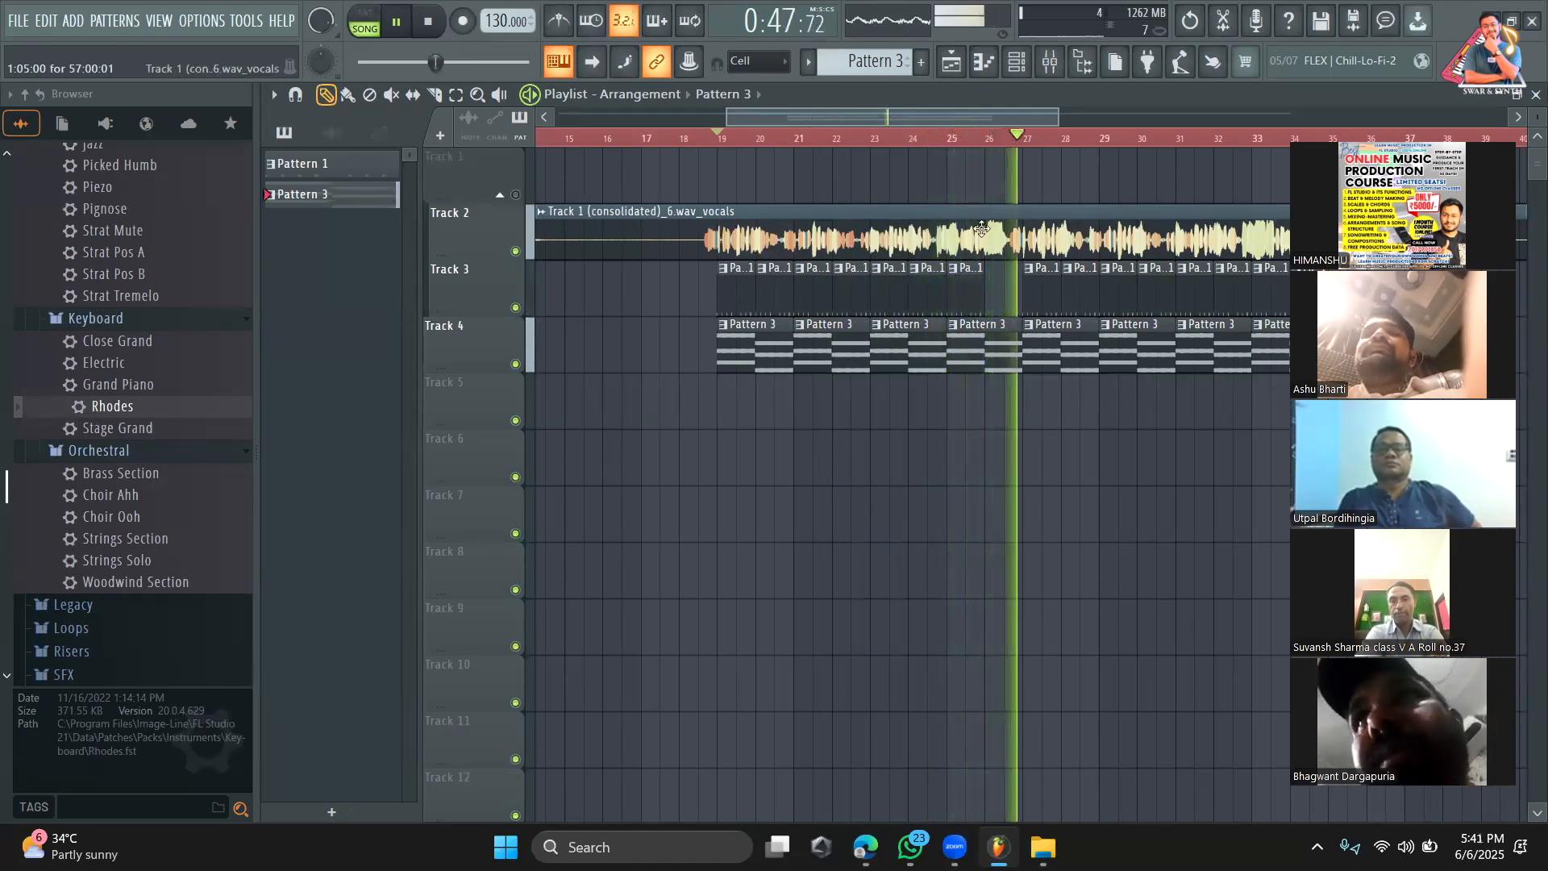
pyautogui.moveTo(941, 118); pyautogui.dragTo(984, 119)
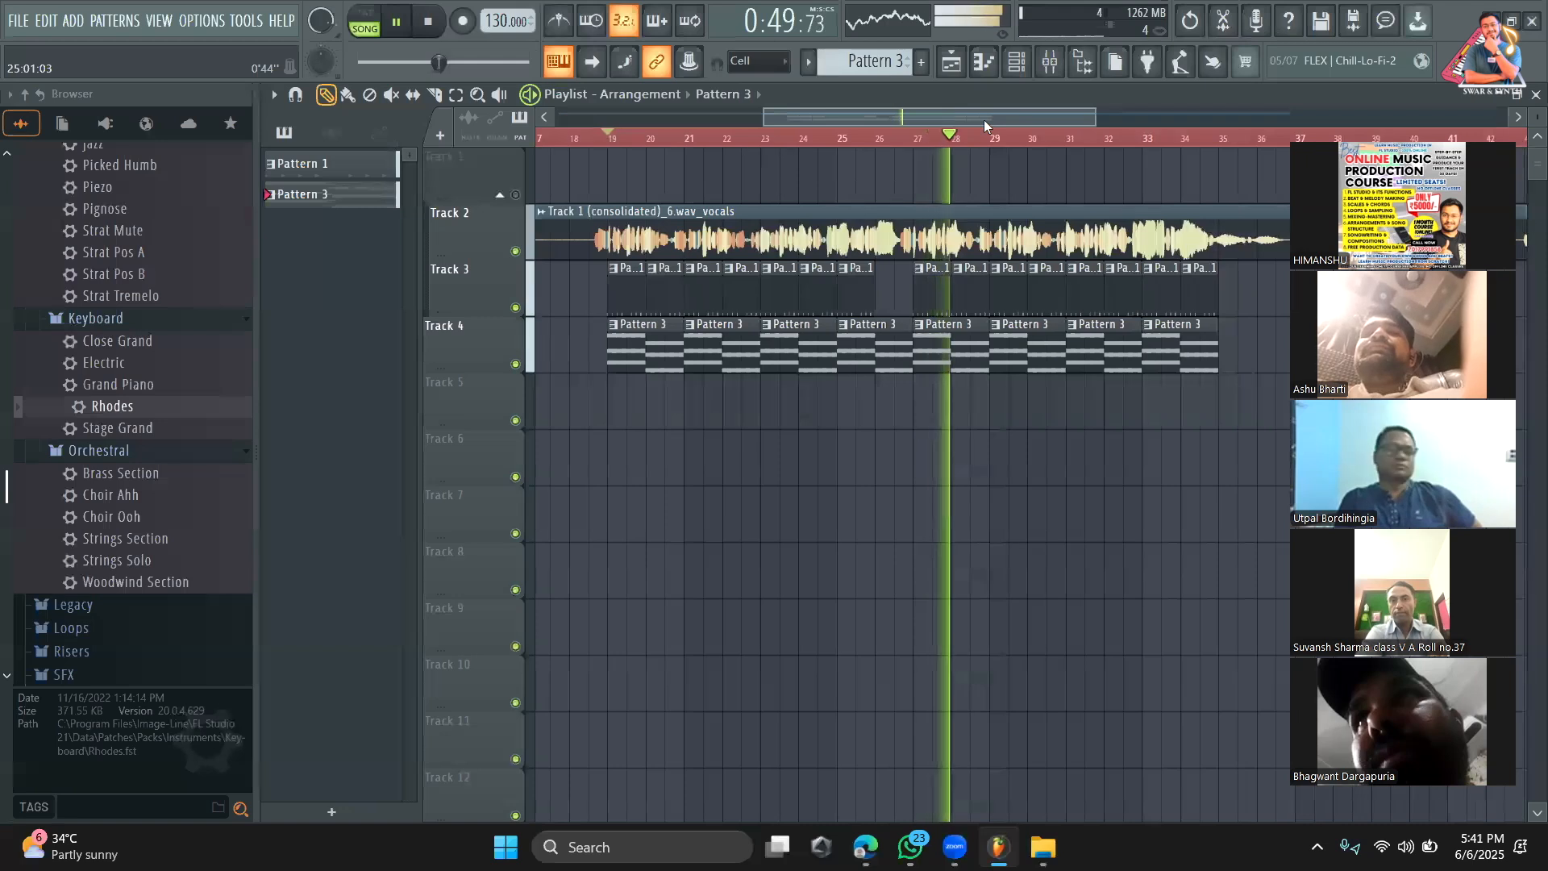
pyautogui.press('space')
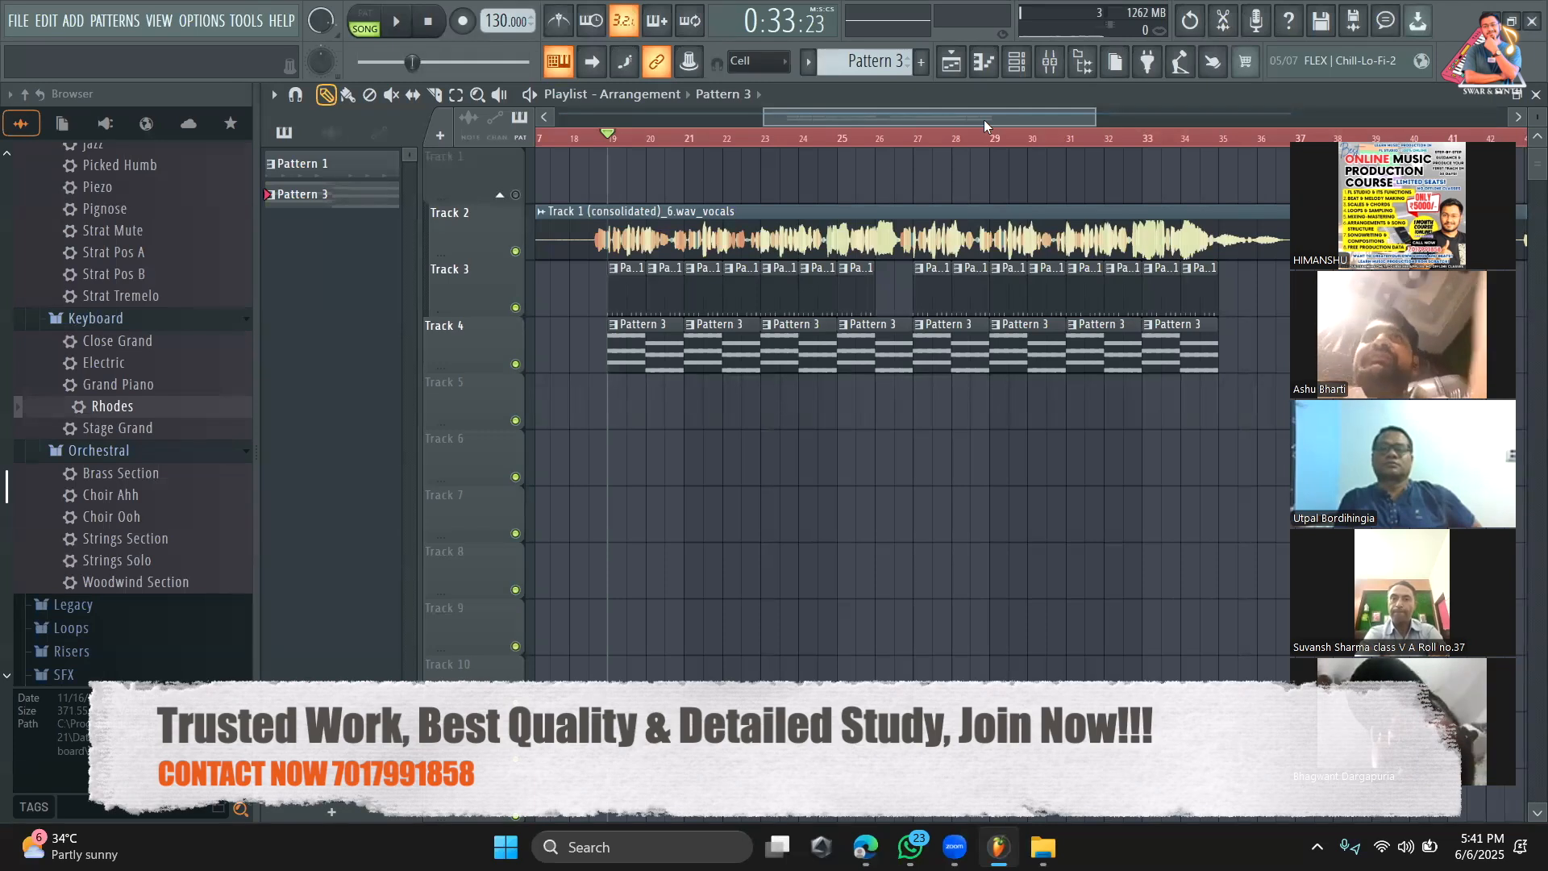
# Step: Solo Track 4 and play it, add Track 3 to the solo, and play the beat and chords without the vocals
pyautogui.keyDown('ctrl'); pyautogui.click(516, 364); pyautogui.keyUp('ctrl')
pyautogui.press('space')
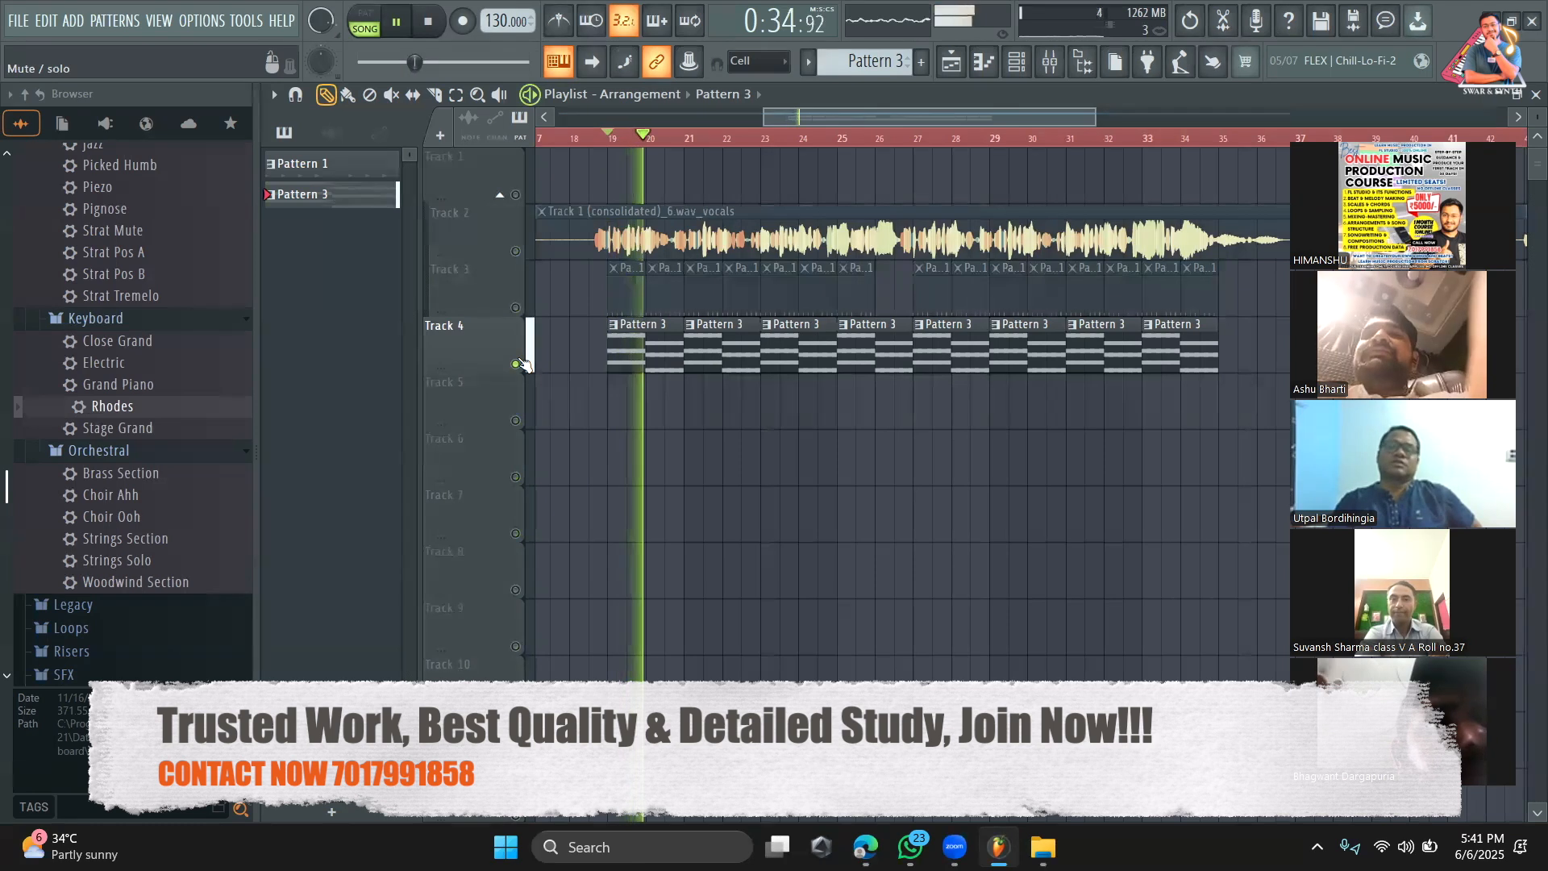
pyautogui.press('space')
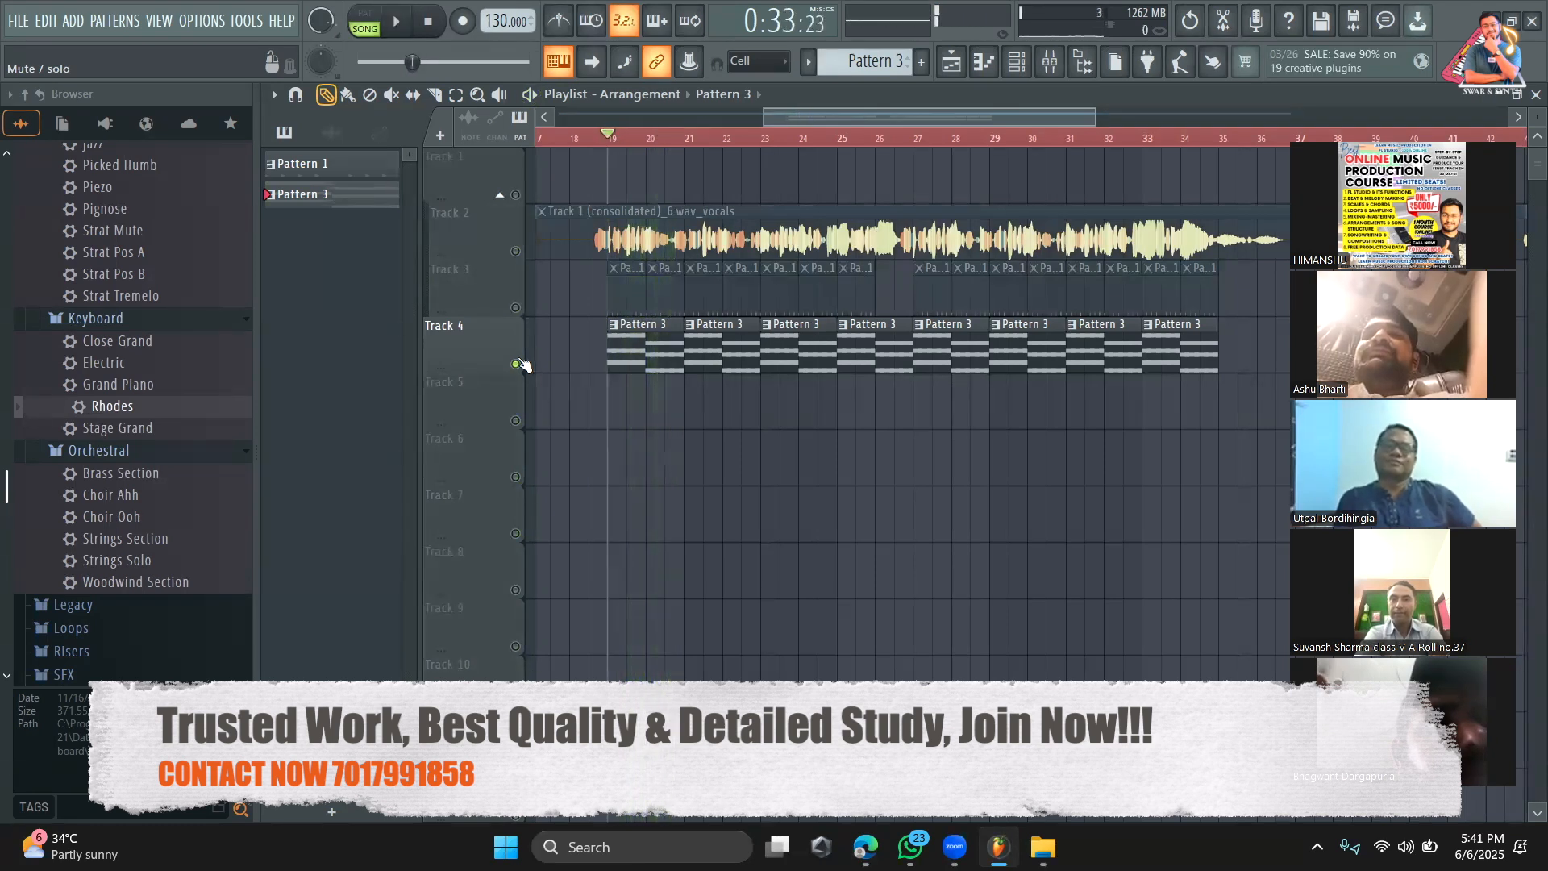
pyautogui.click(516, 307)
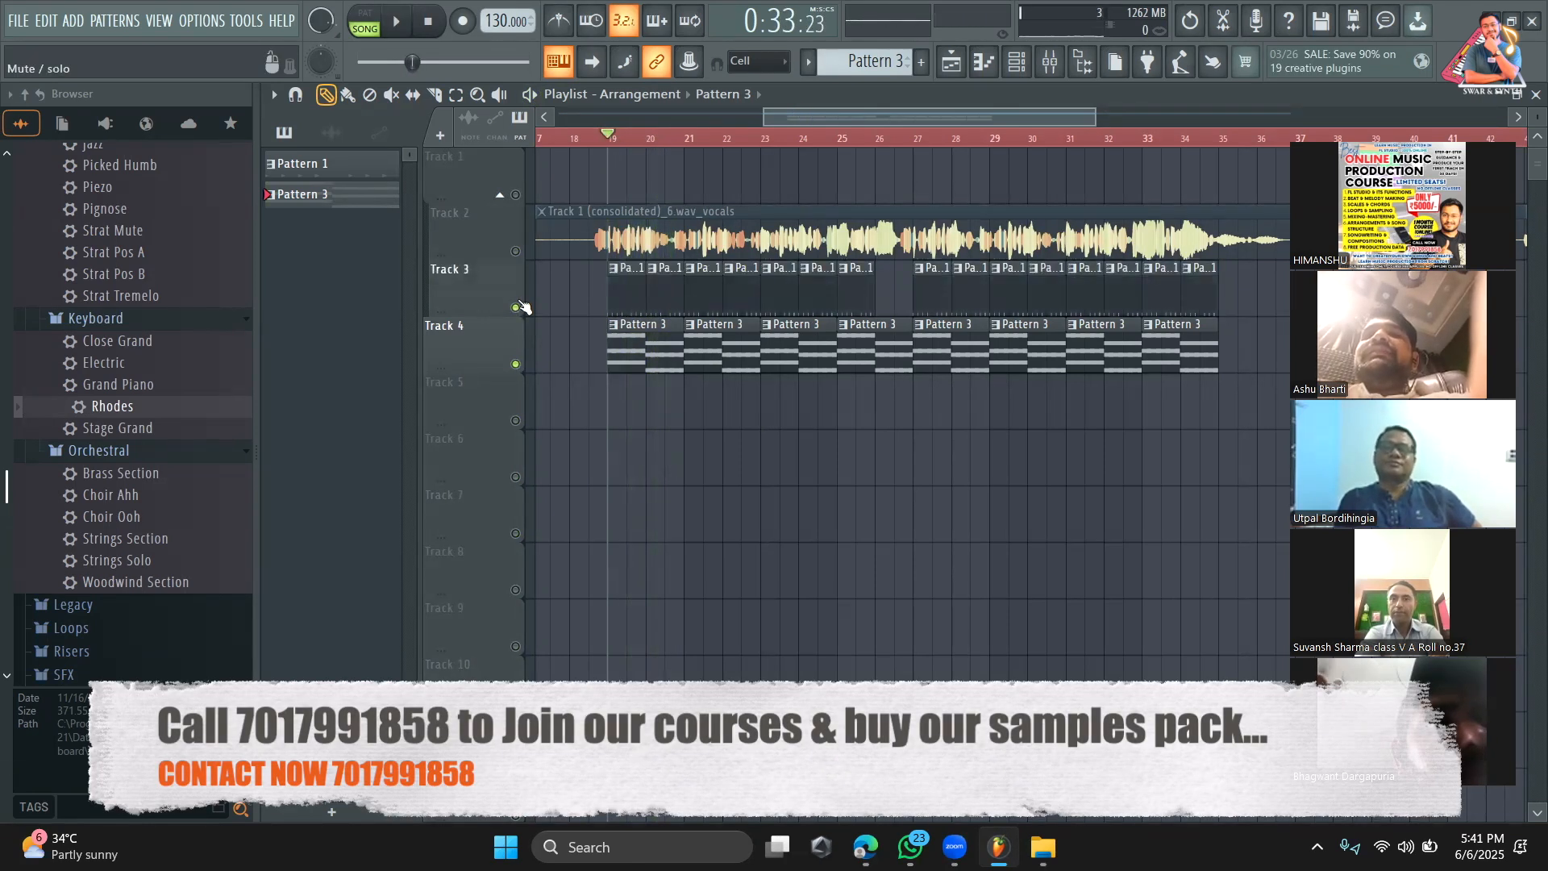
pyautogui.press('space')
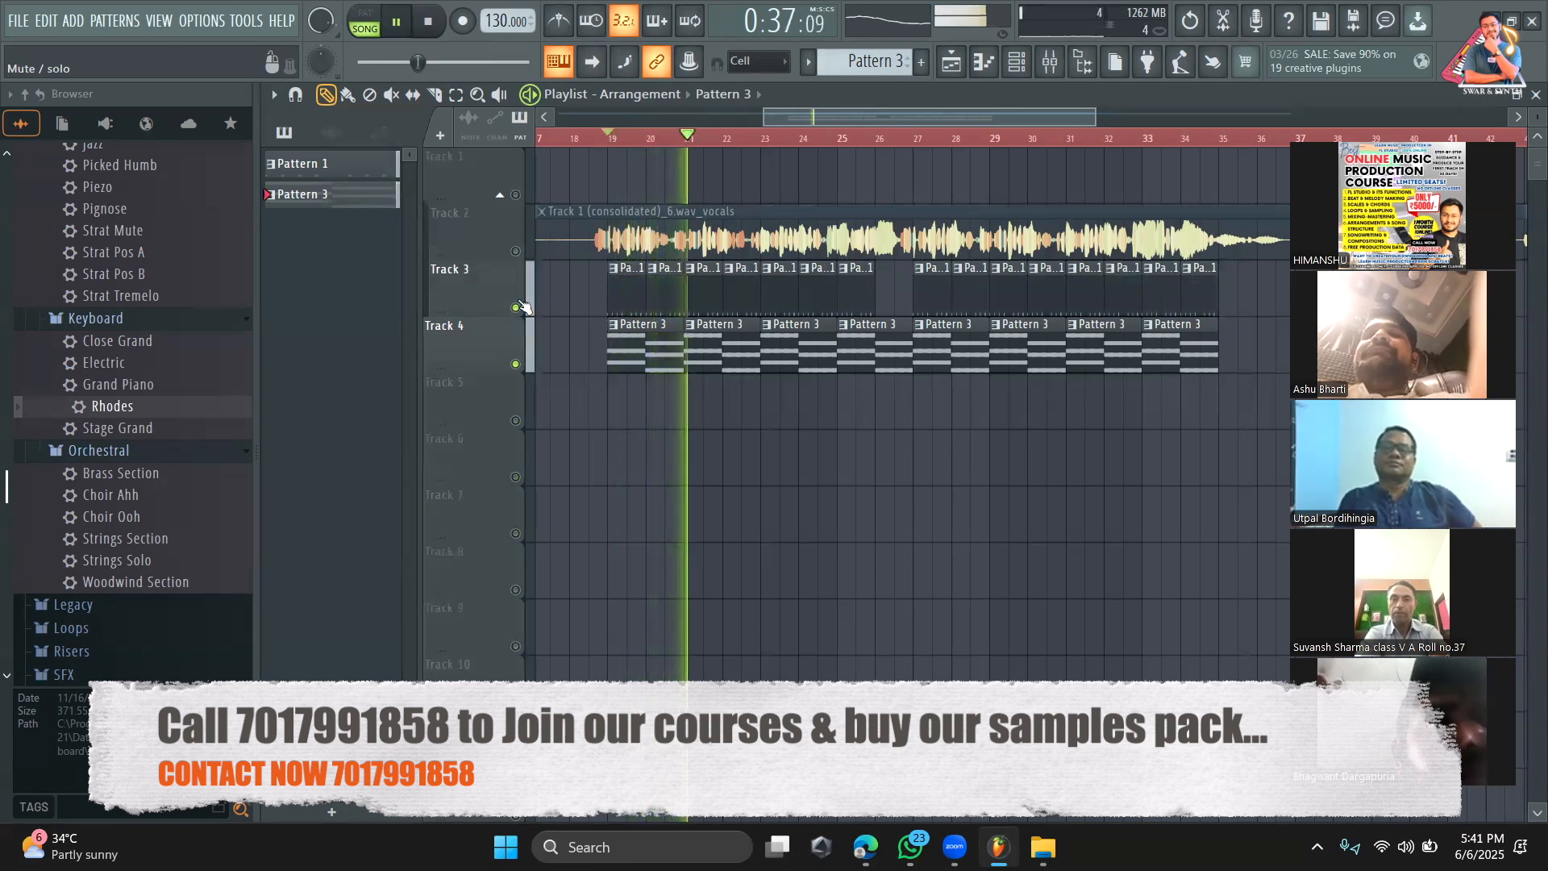
pyautogui.press('space')
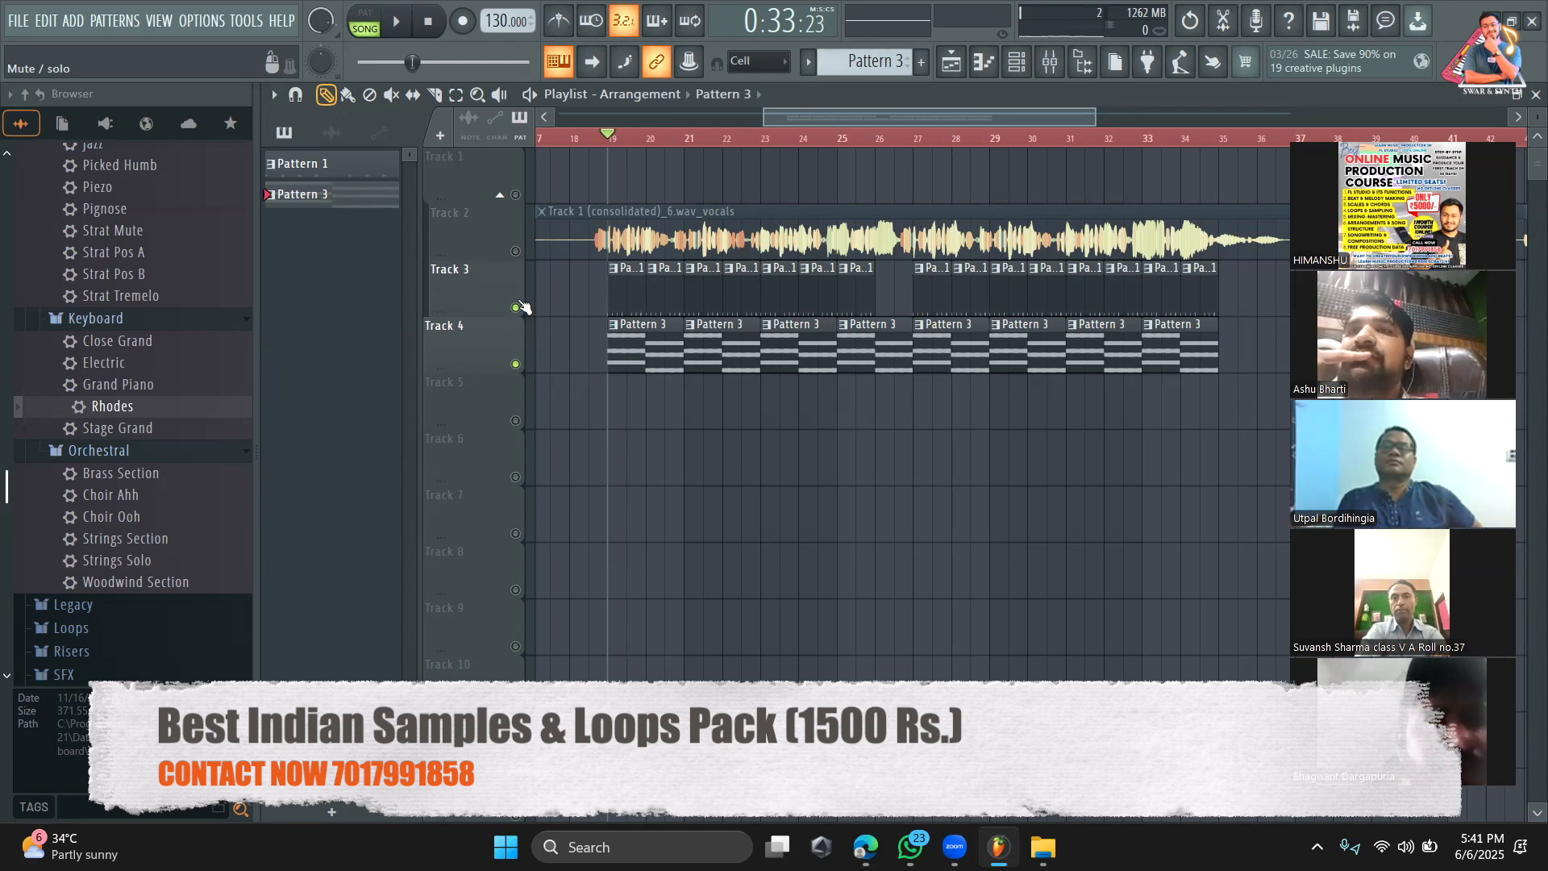
pyautogui.press('space')
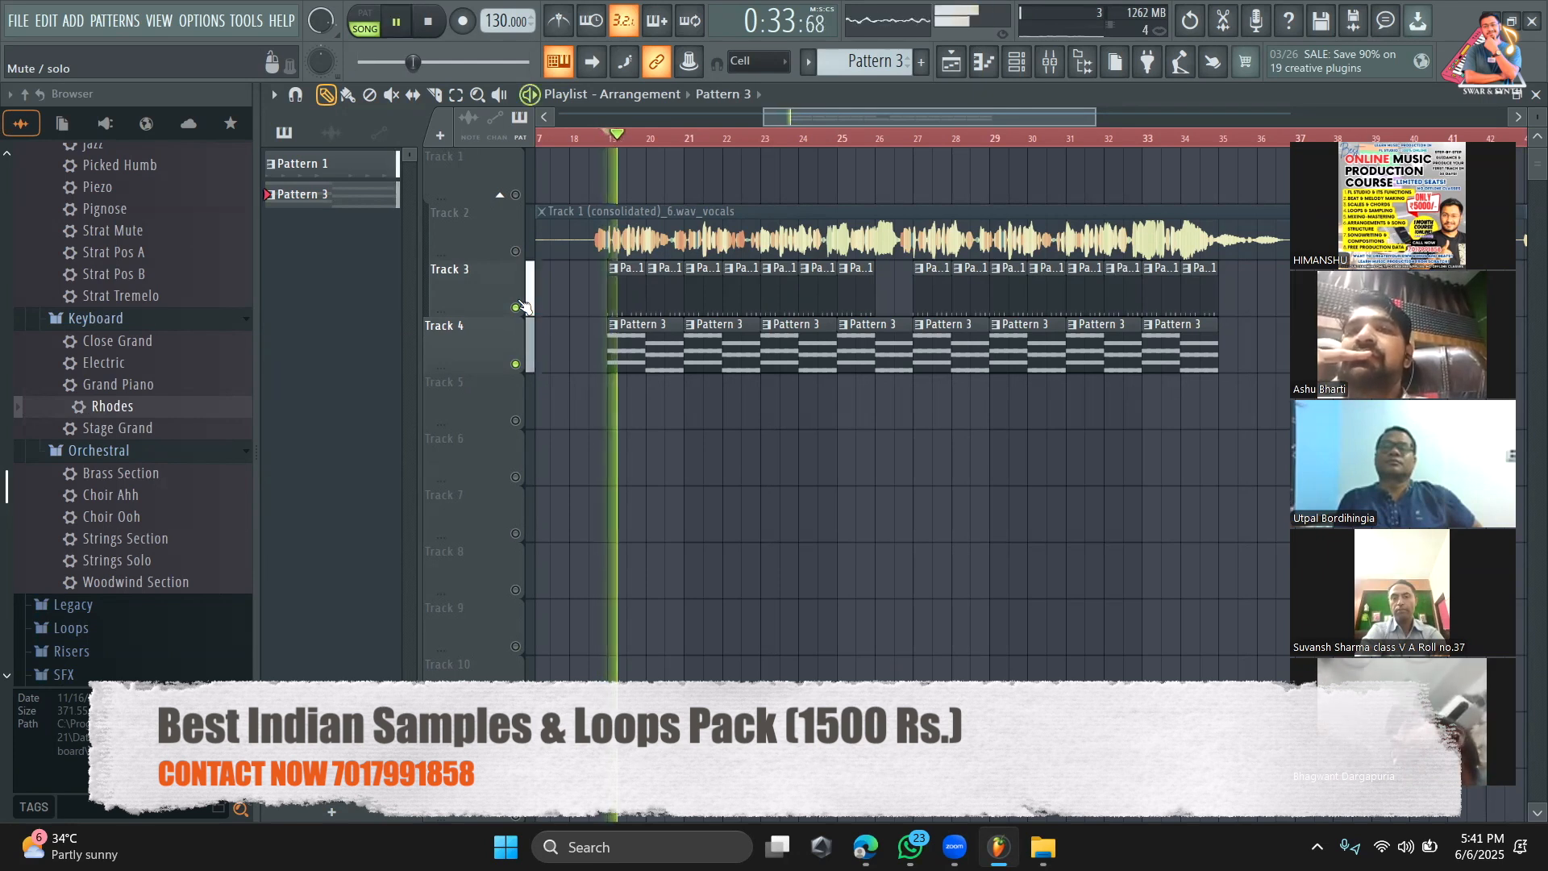
pyautogui.press('space')
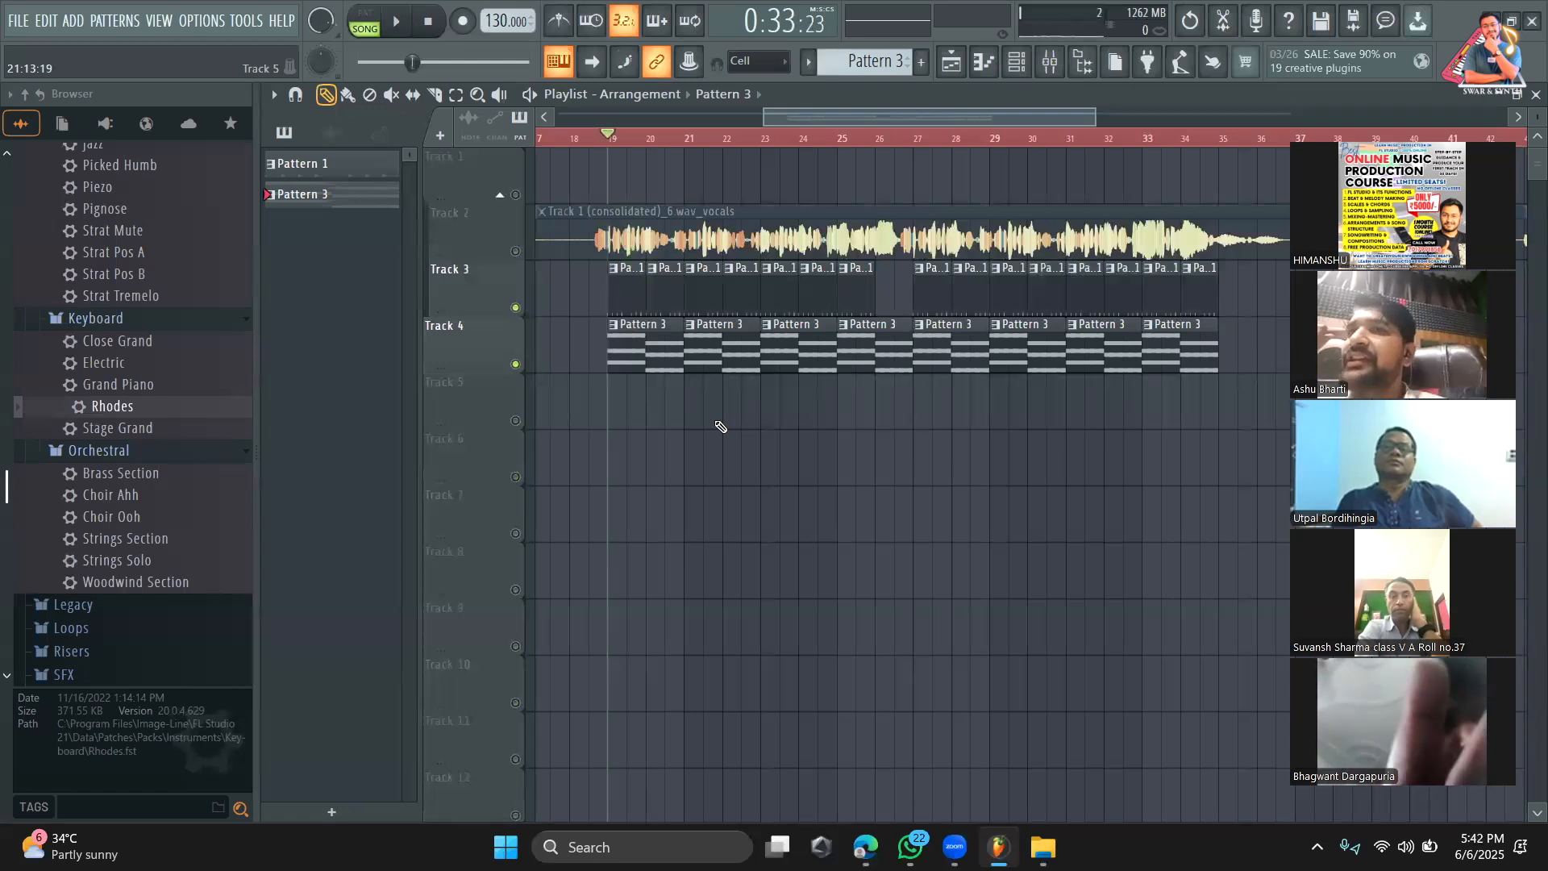
# Step: Open the Strings Section notes of Pattern 3, try shortening the A major chord, undo it, and return to the playlist
pyautogui.doubleClick(647, 346)
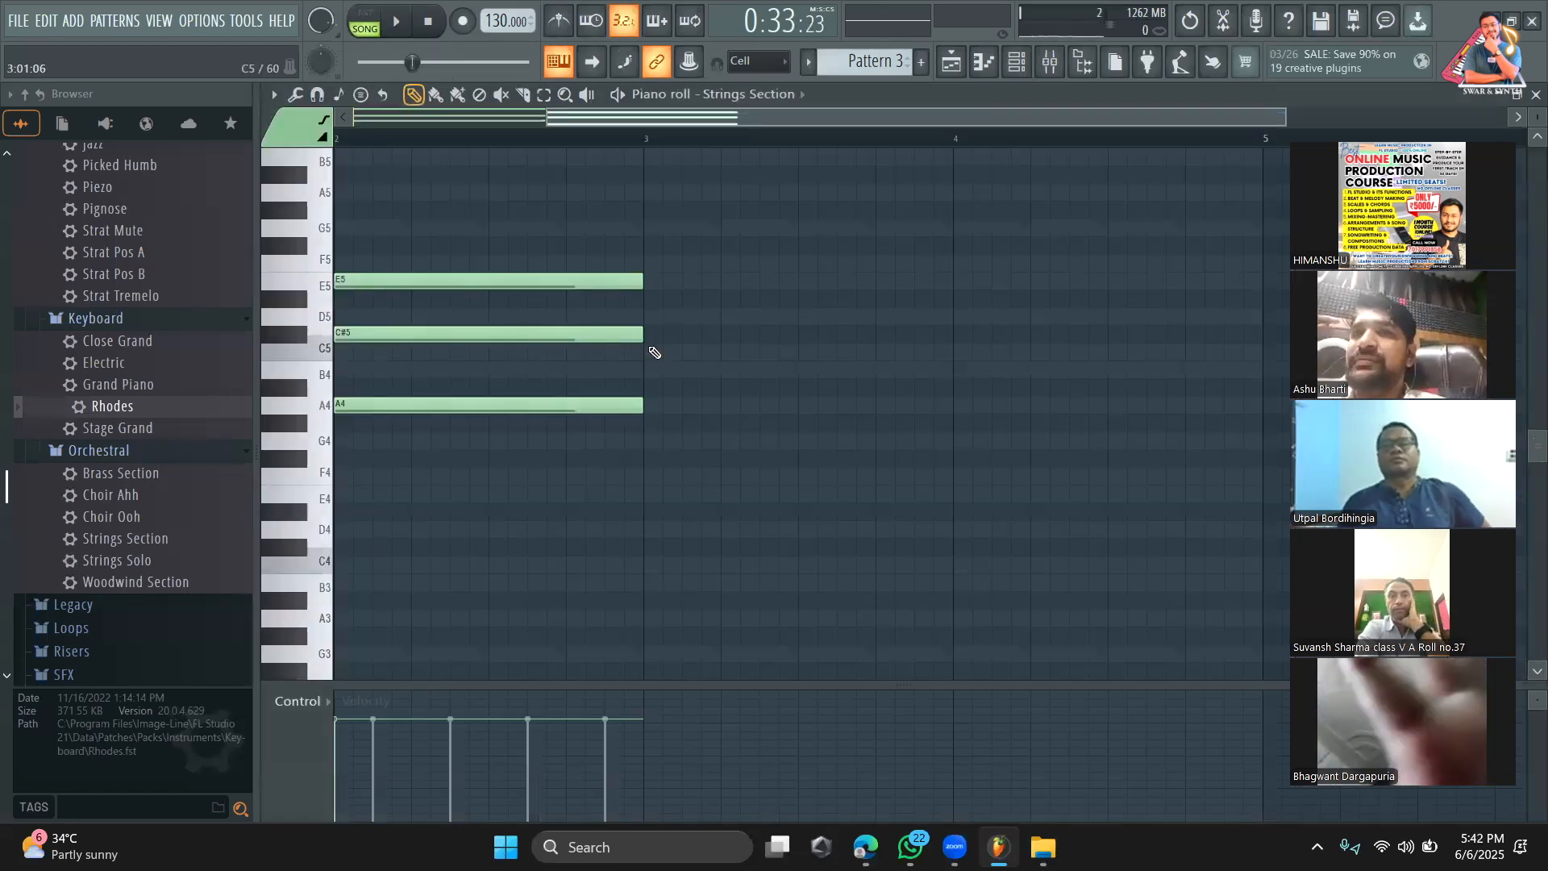
pyautogui.moveTo(856, 118); pyautogui.dragTo(596, 129)
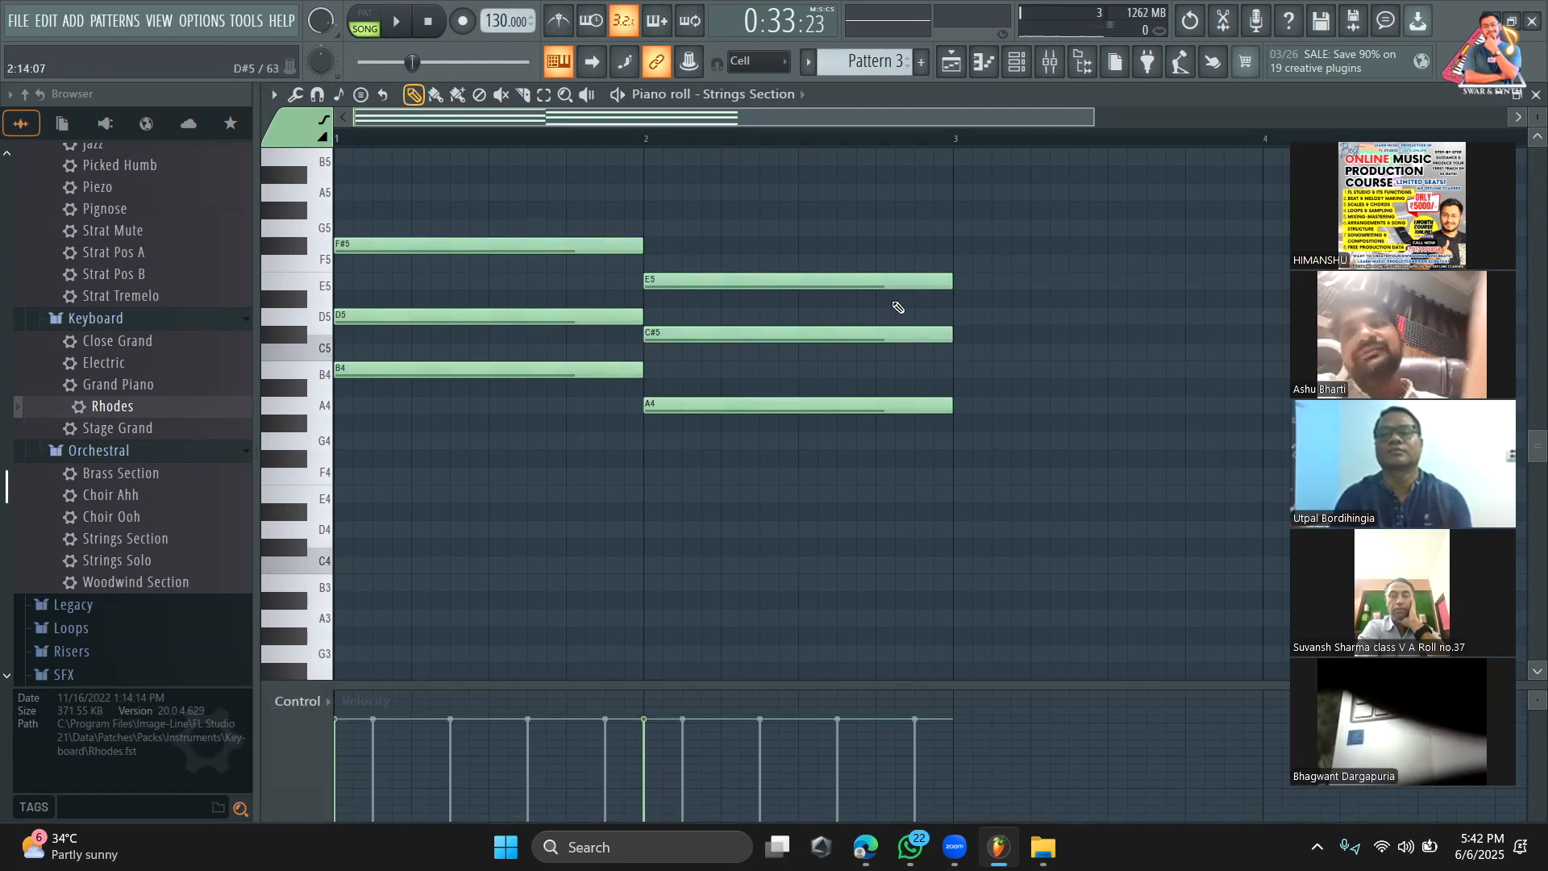
pyautogui.moveTo(959, 292); pyautogui.dragTo(798, 292)
pyautogui.hotkey('ctrl', 'z')
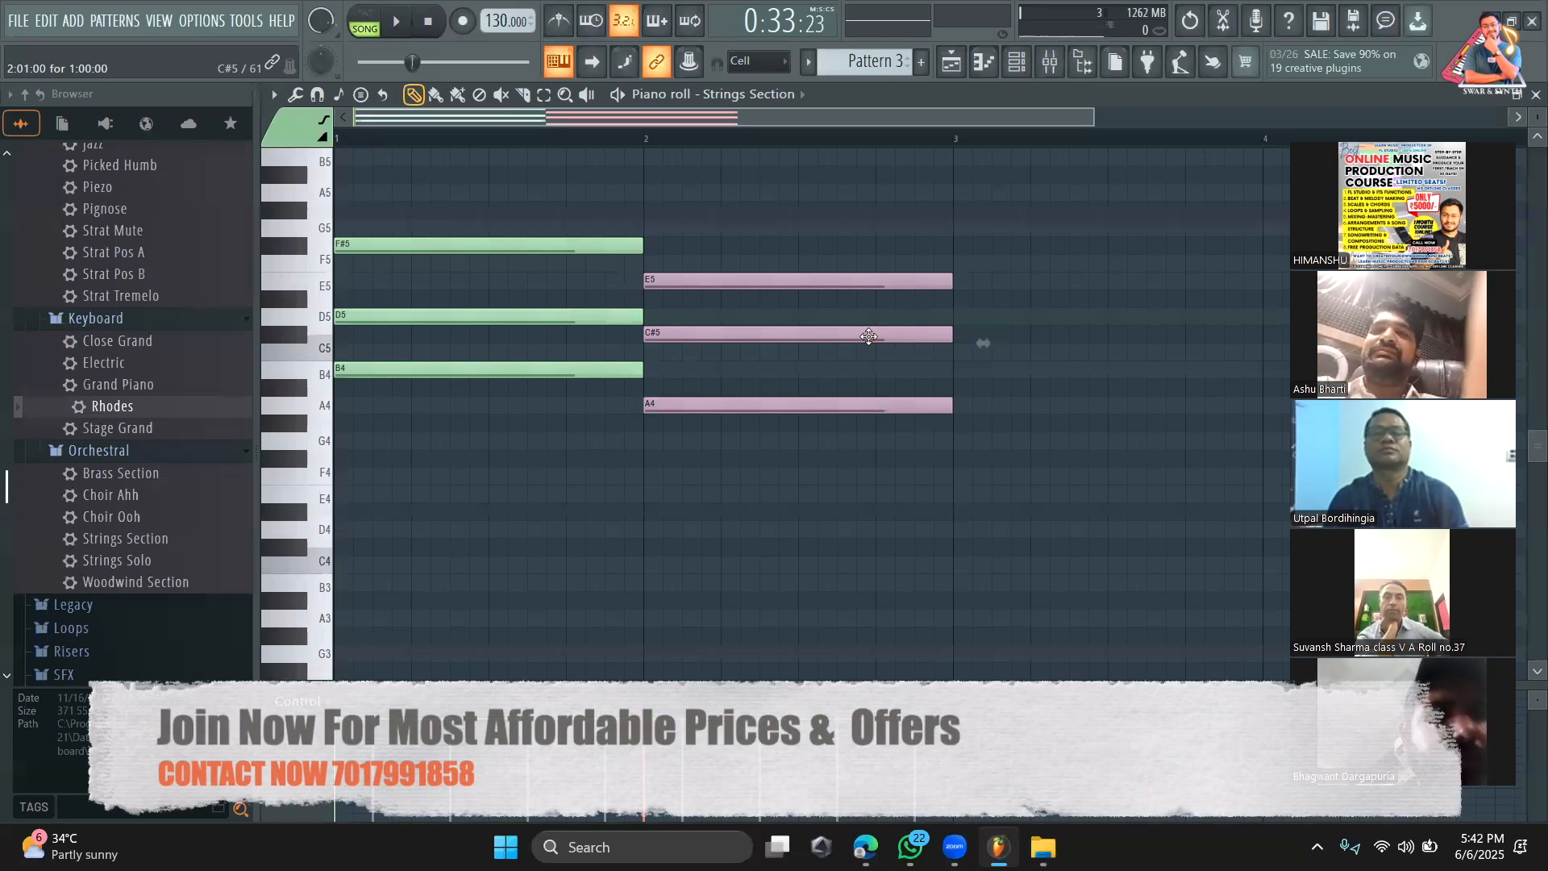
pyautogui.click(643, 501)
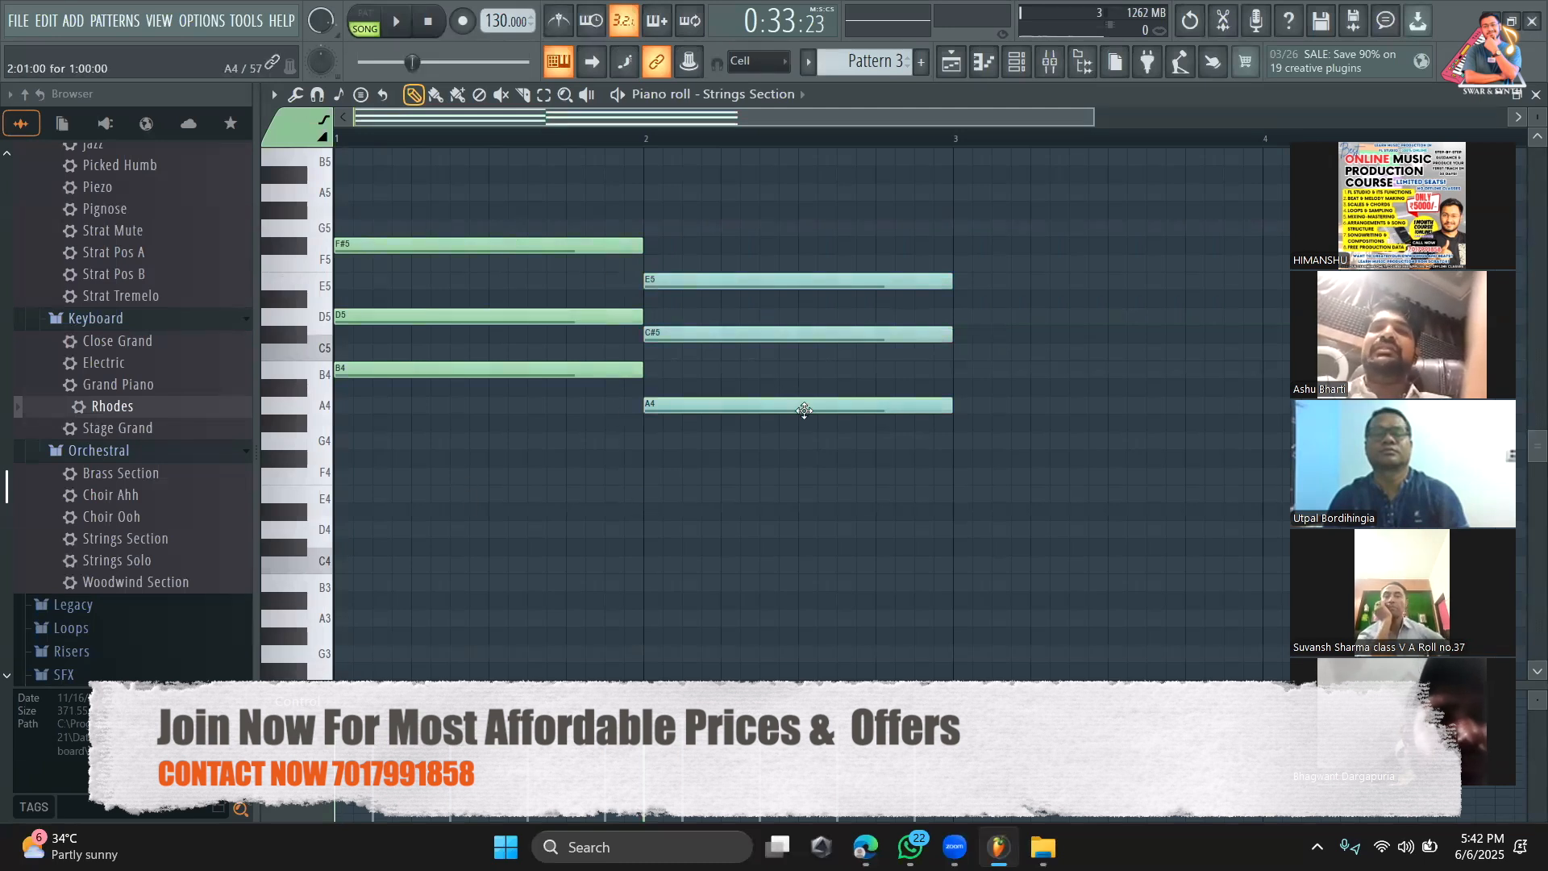
pyautogui.click(952, 71)
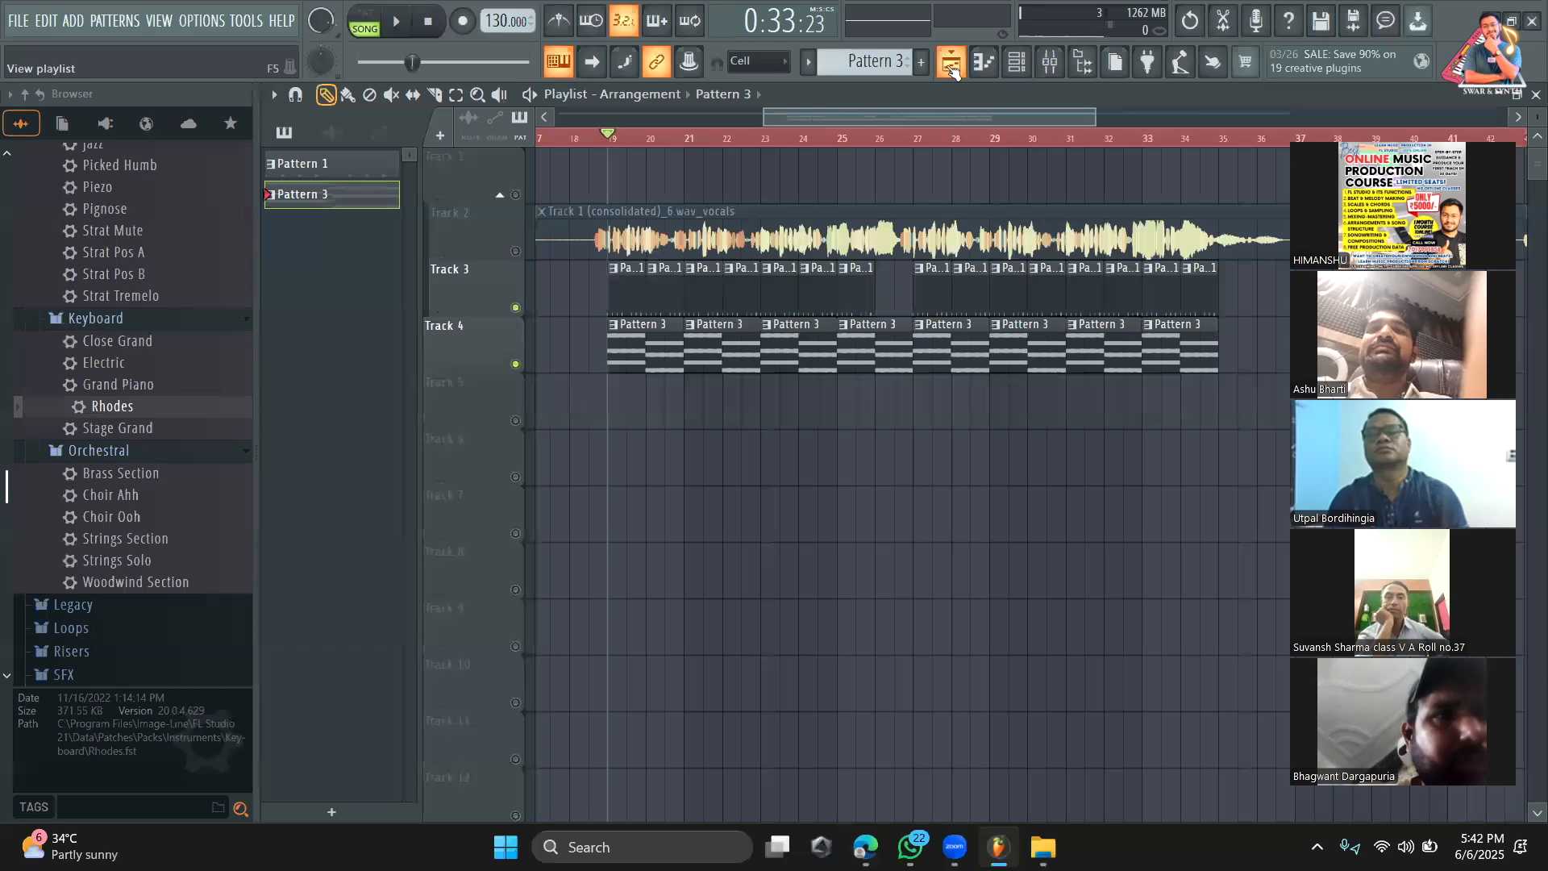
# Step: Delete the A major chord from Strings Section and extend the B minor chord across both bars
pyautogui.doubleClick(632, 361)
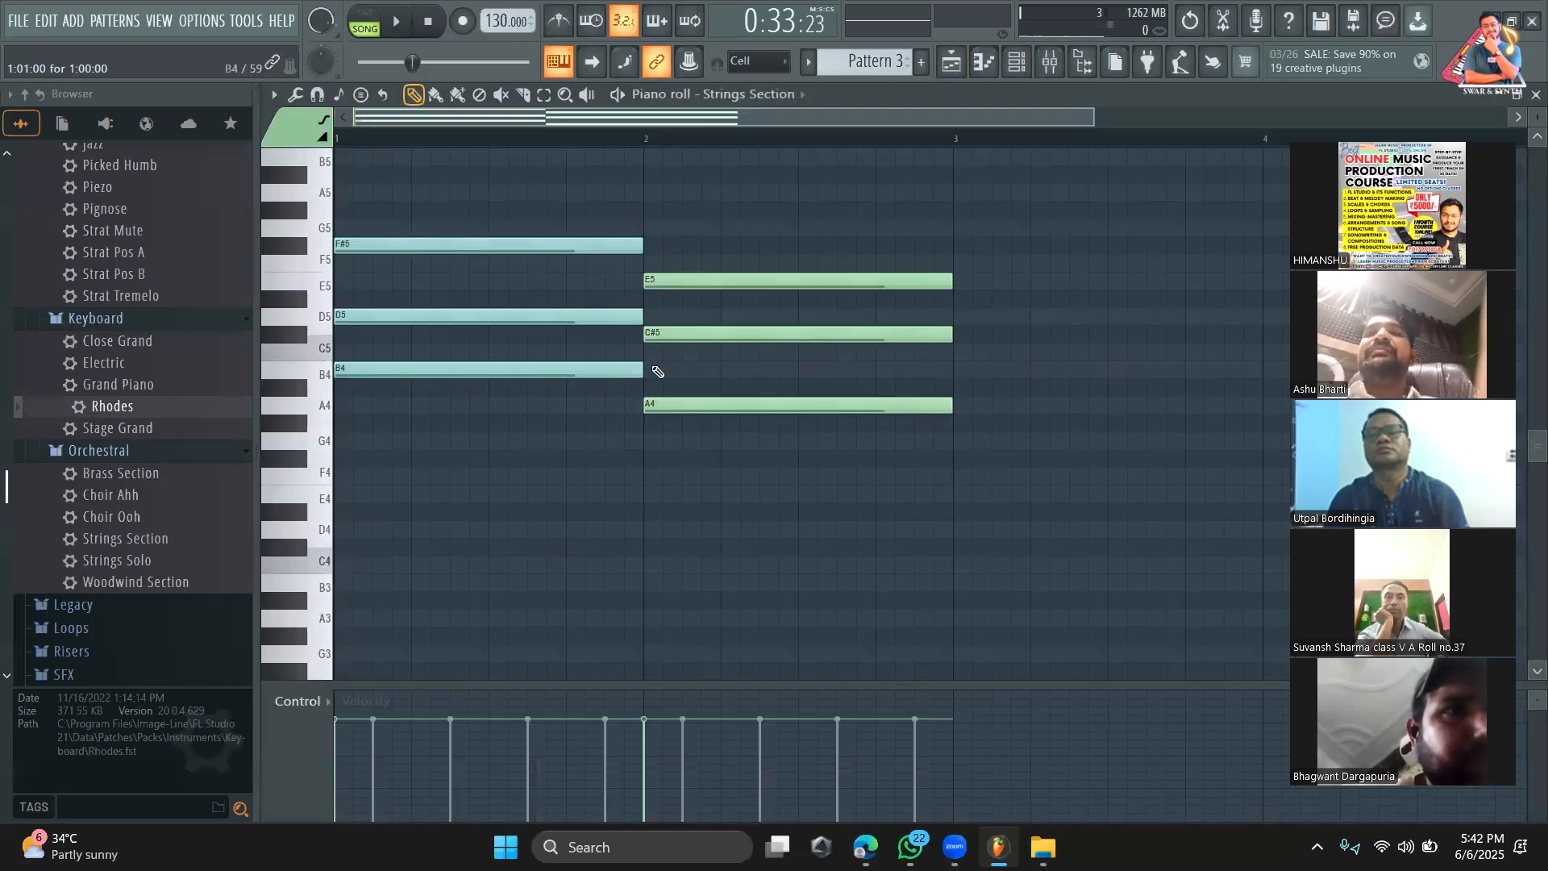
pyautogui.rightClick(707, 288)
pyautogui.hotkey('ctrl', 'a')
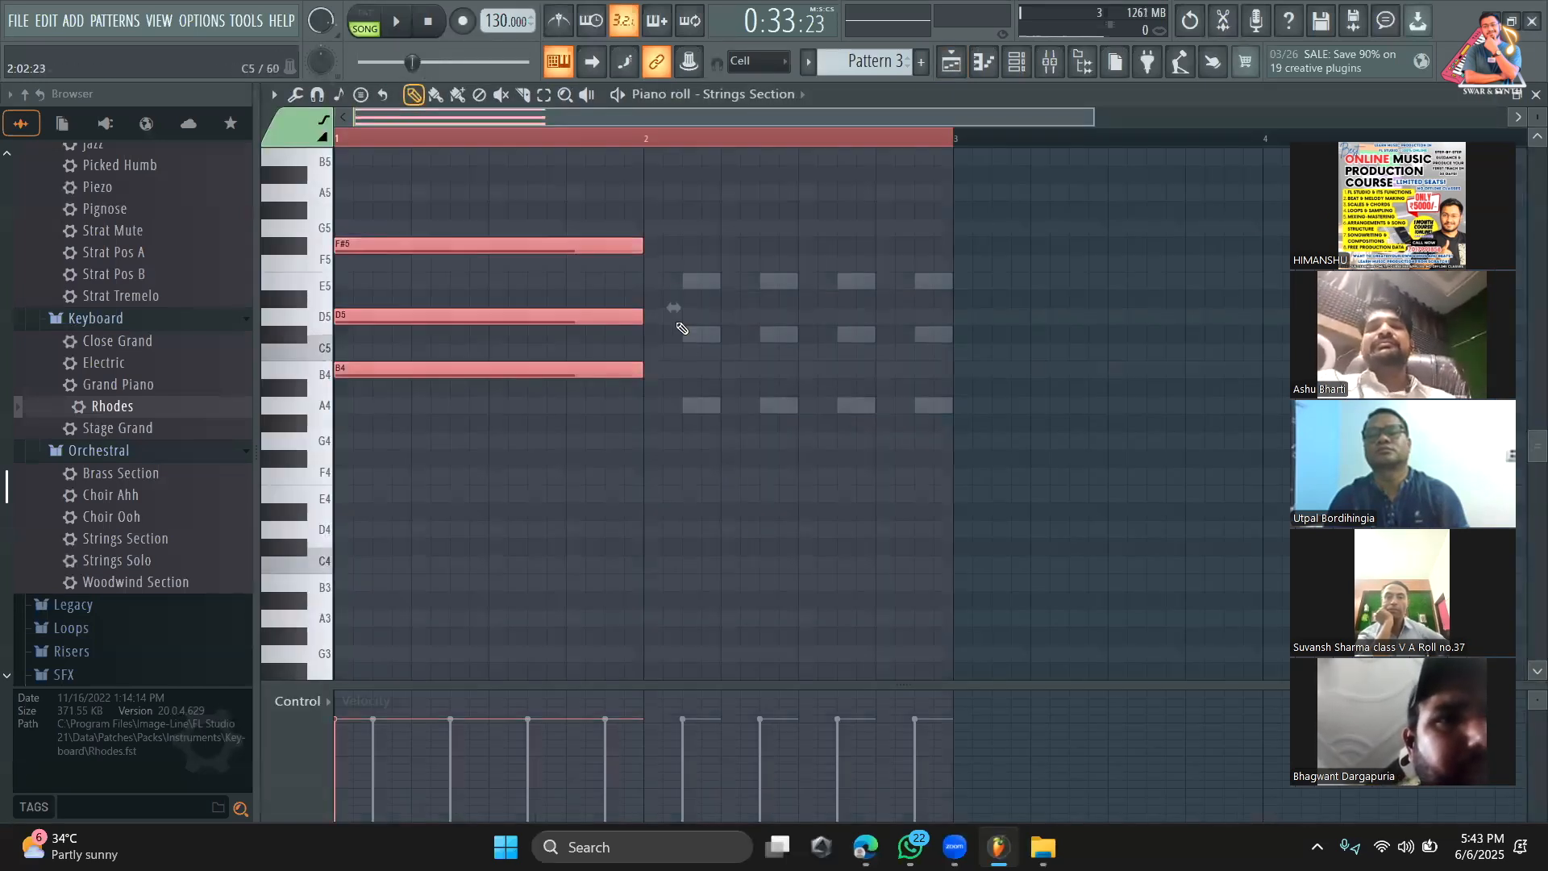
pyautogui.moveTo(640, 316); pyautogui.dragTo(954, 269)
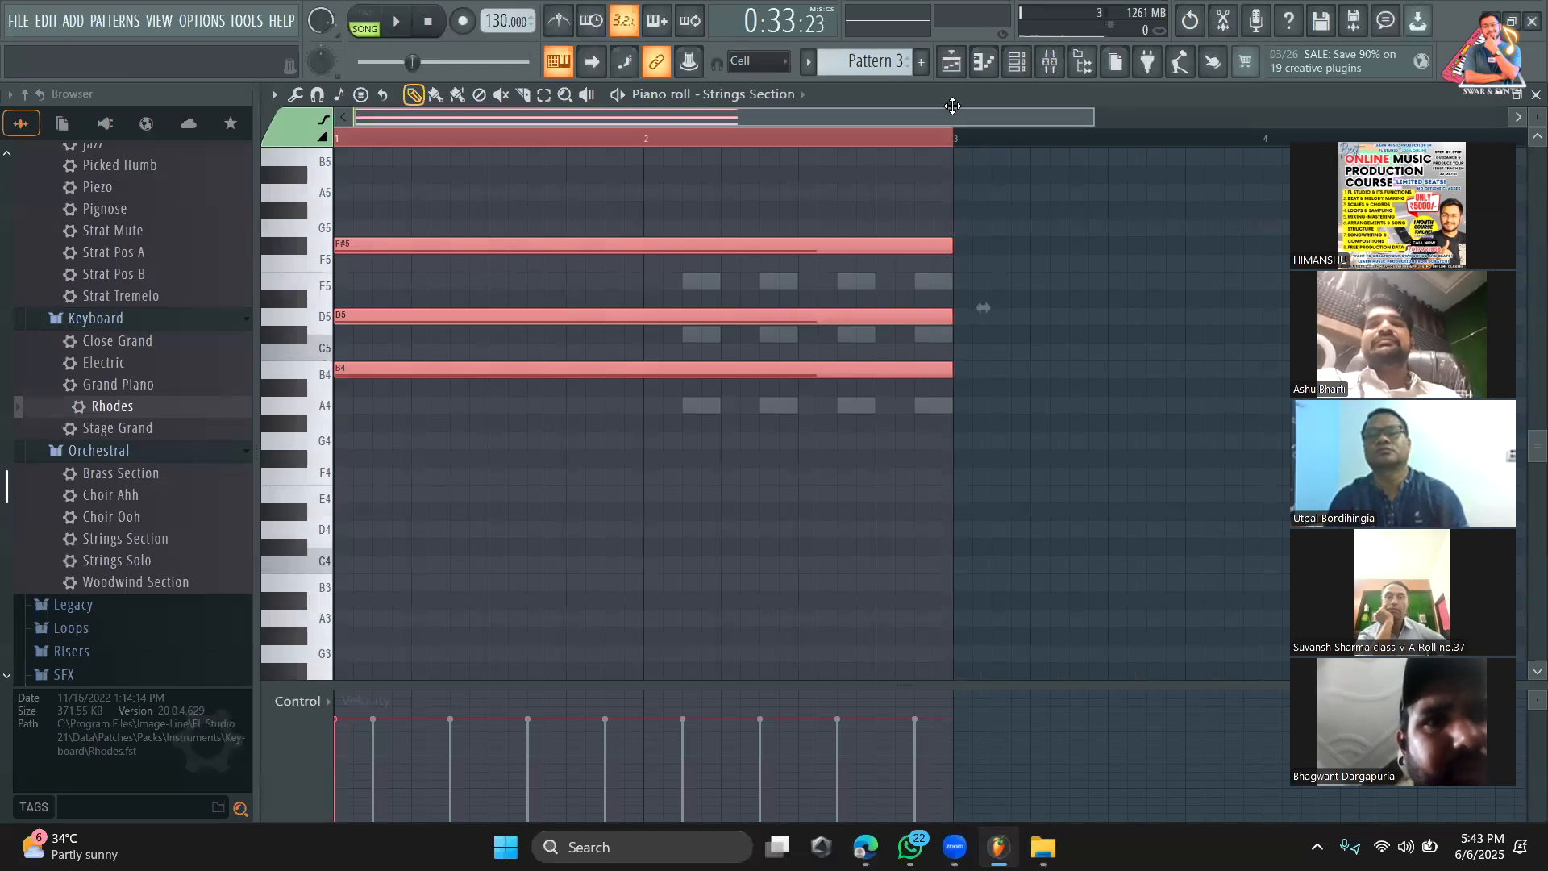
# Step: Play the arrangement with the sustained B minor chord, unmute the vocals on Track 2, and play it again
pyautogui.click(951, 63)
pyautogui.press('space')
pyautogui.press('space')
pyautogui.click(516, 252)
pyautogui.press('space')
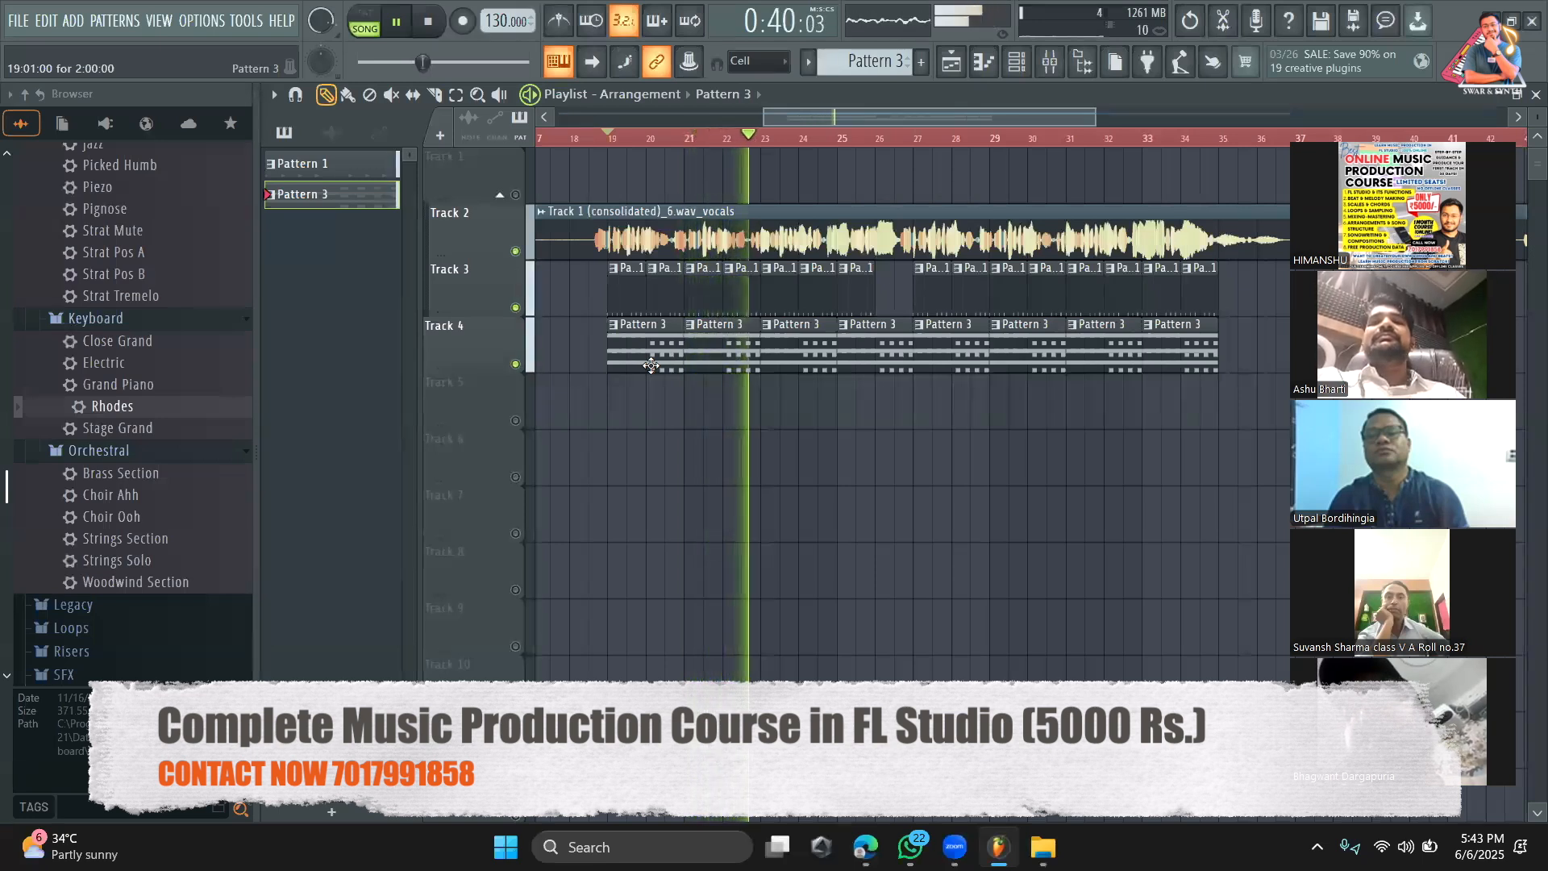
# Step: Stop playback, open the Strings Section notes, and undo the B minor extension and the A major deletion
pyautogui.doubleClick(650, 365)
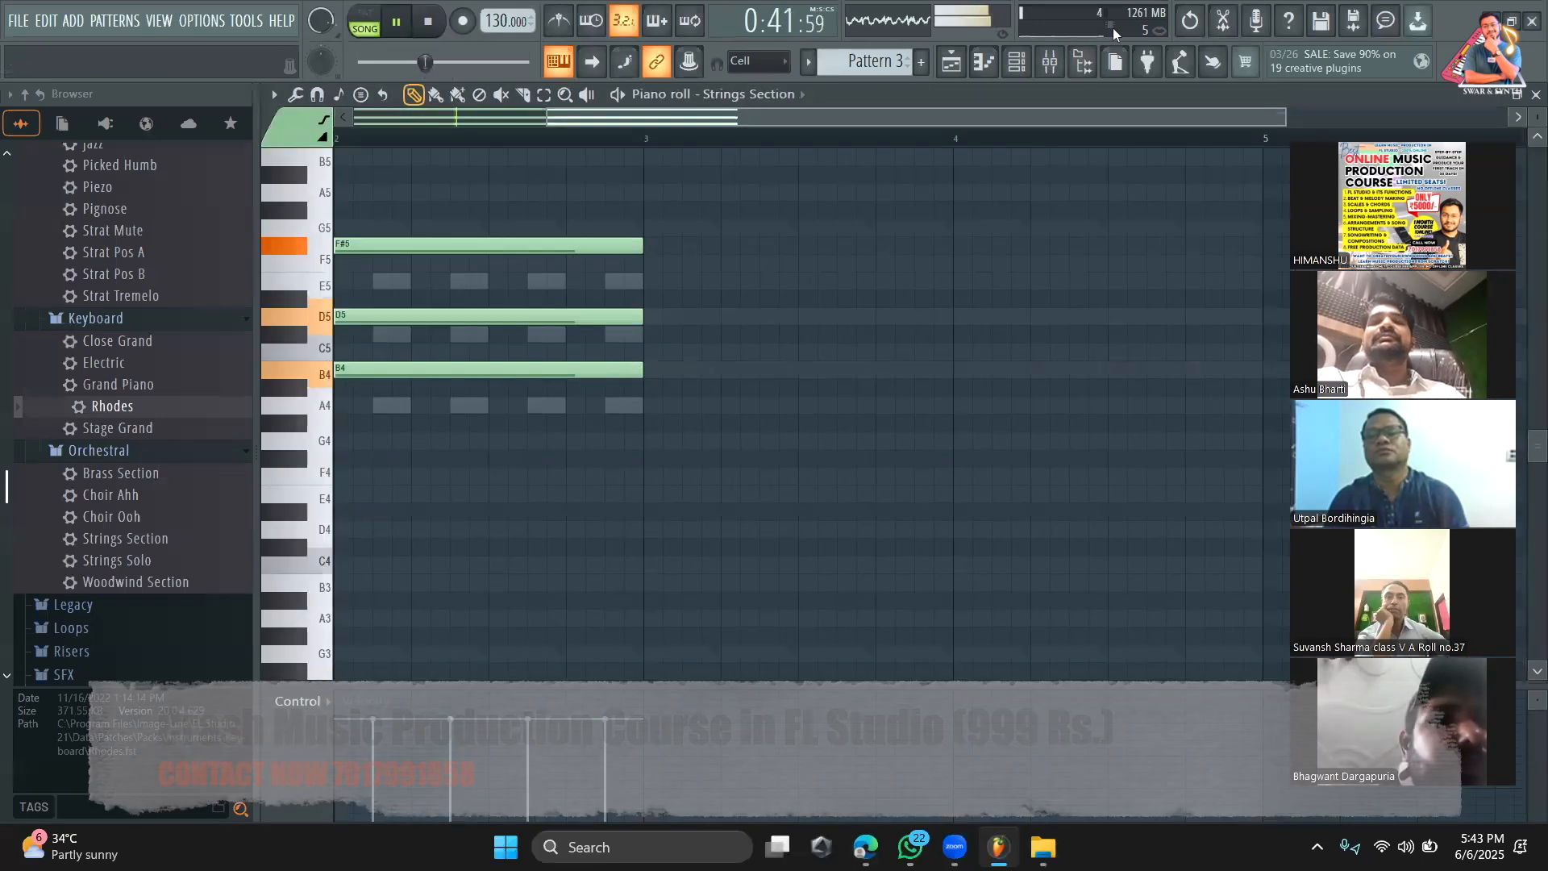
pyautogui.click(1017, 62)
pyautogui.press('space')
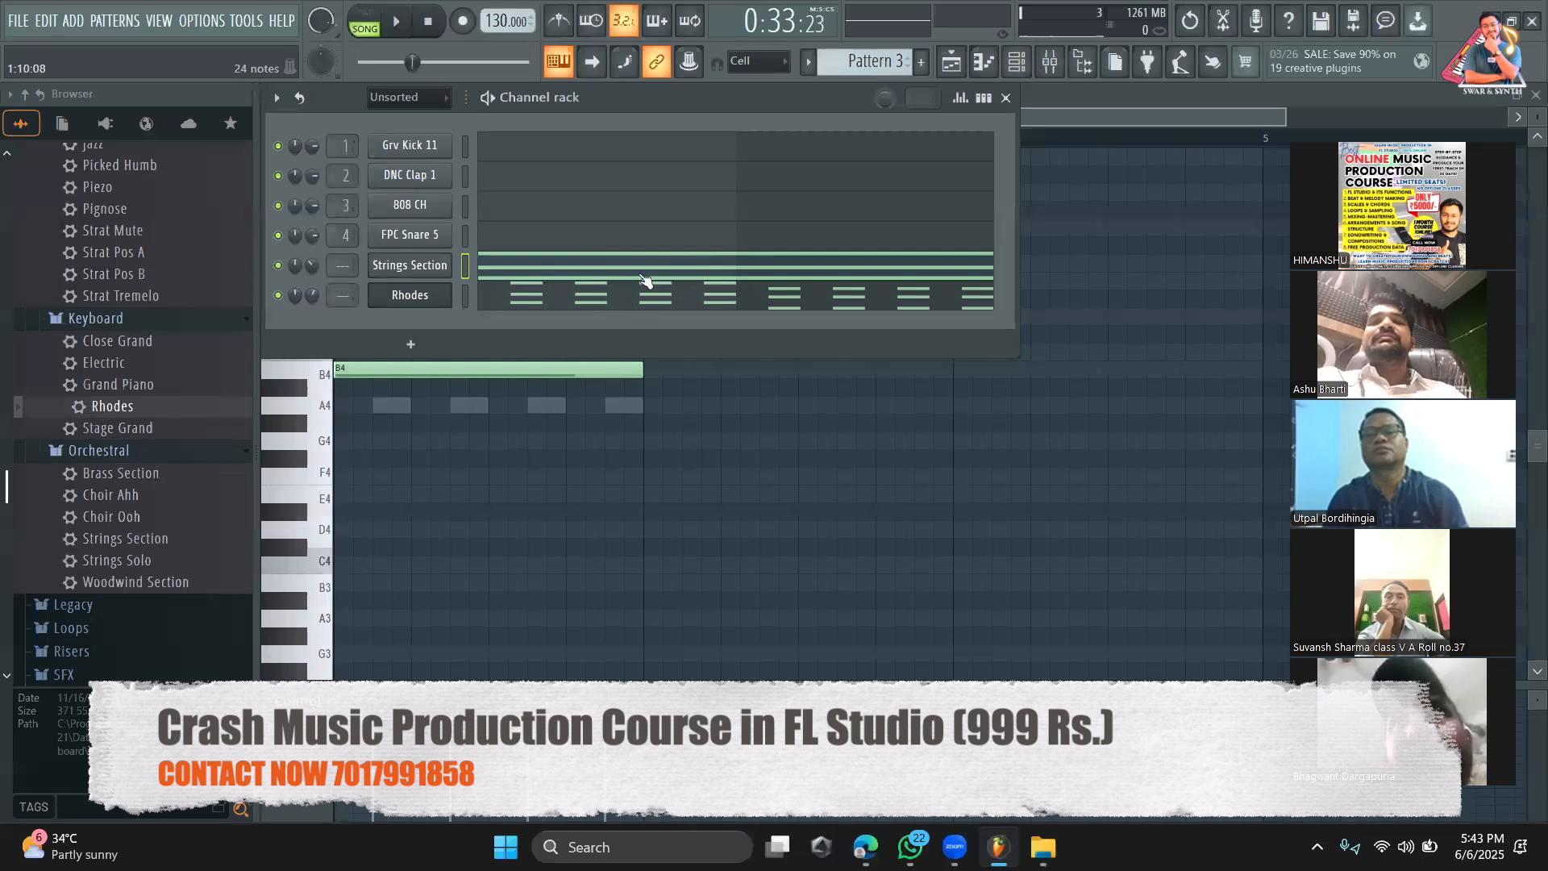
pyautogui.click(644, 276)
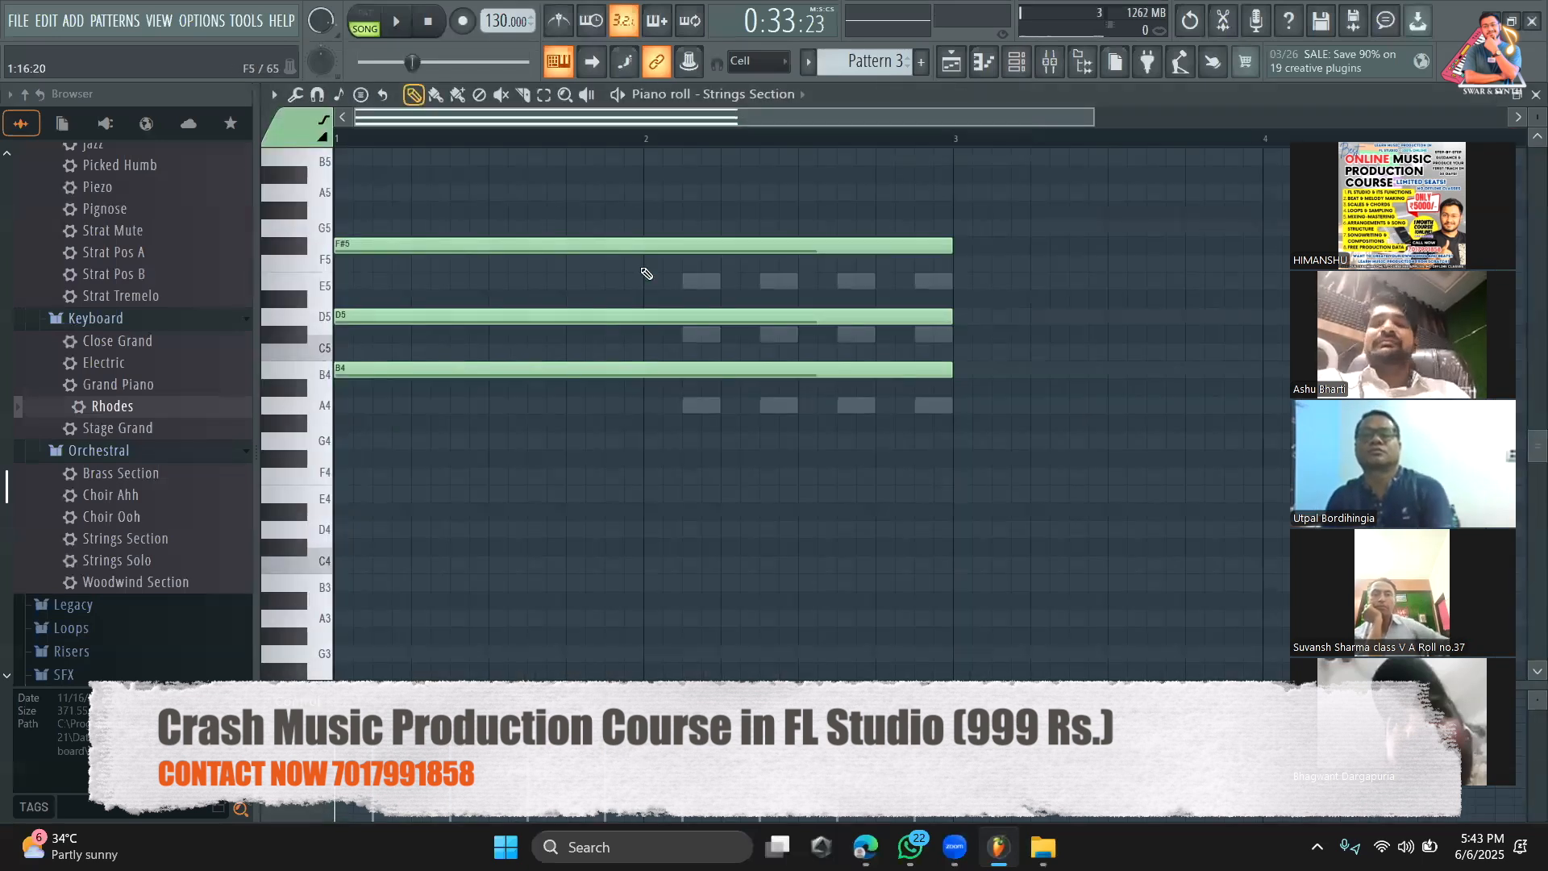
pyautogui.hotkey('ctrl', 'z')
pyautogui.hotkey('ctrl', 'z')
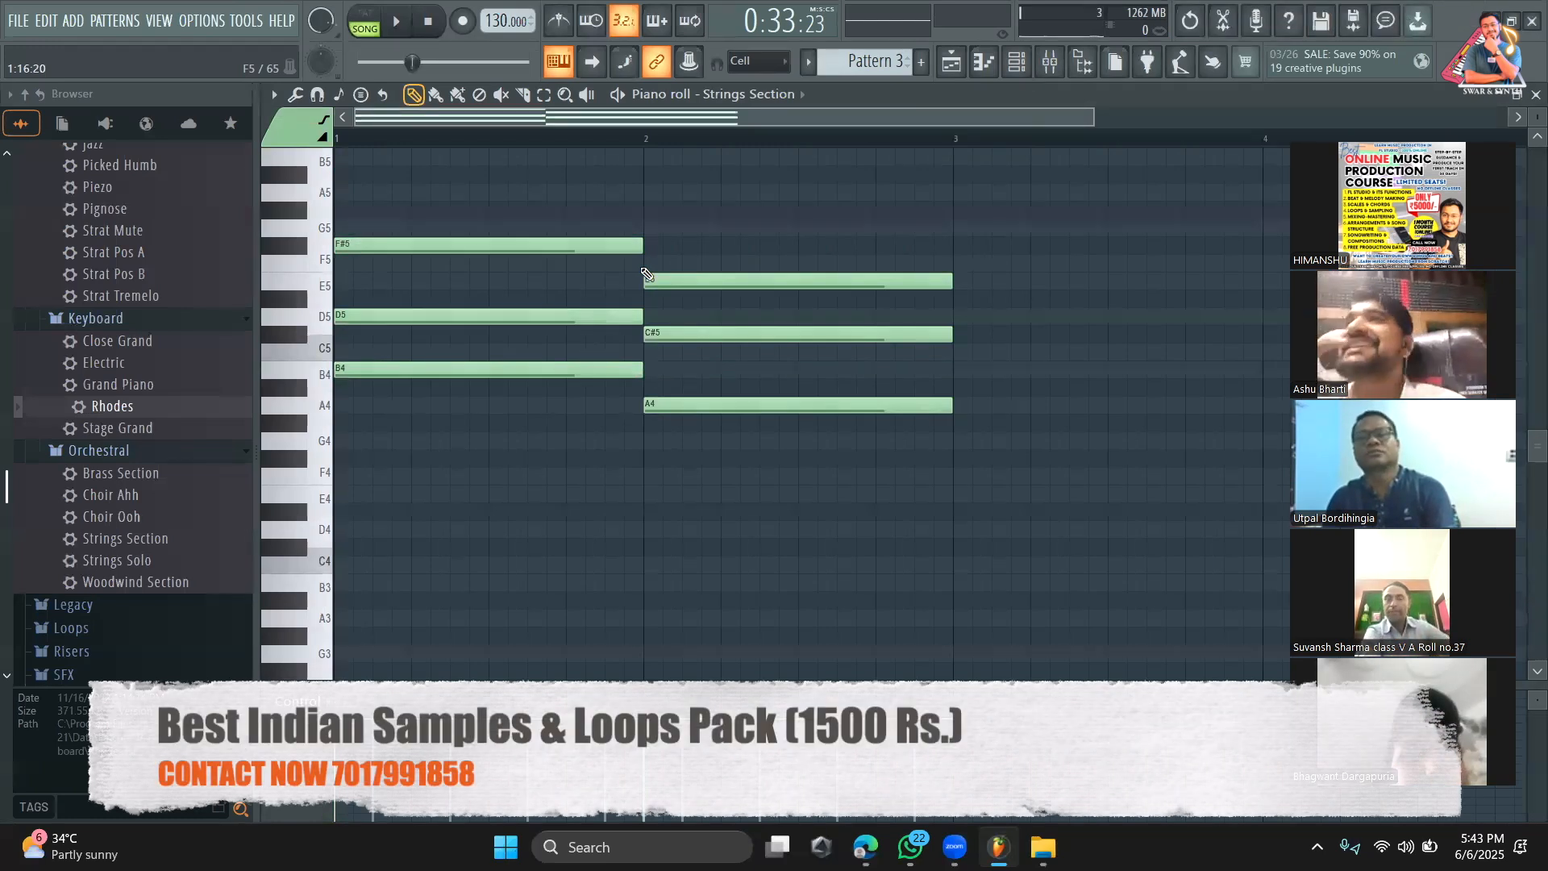
# Step: Play Pattern 3 in pattern mode with the B minor and A major chords, and return to the playlist
pyautogui.click(370, 24)
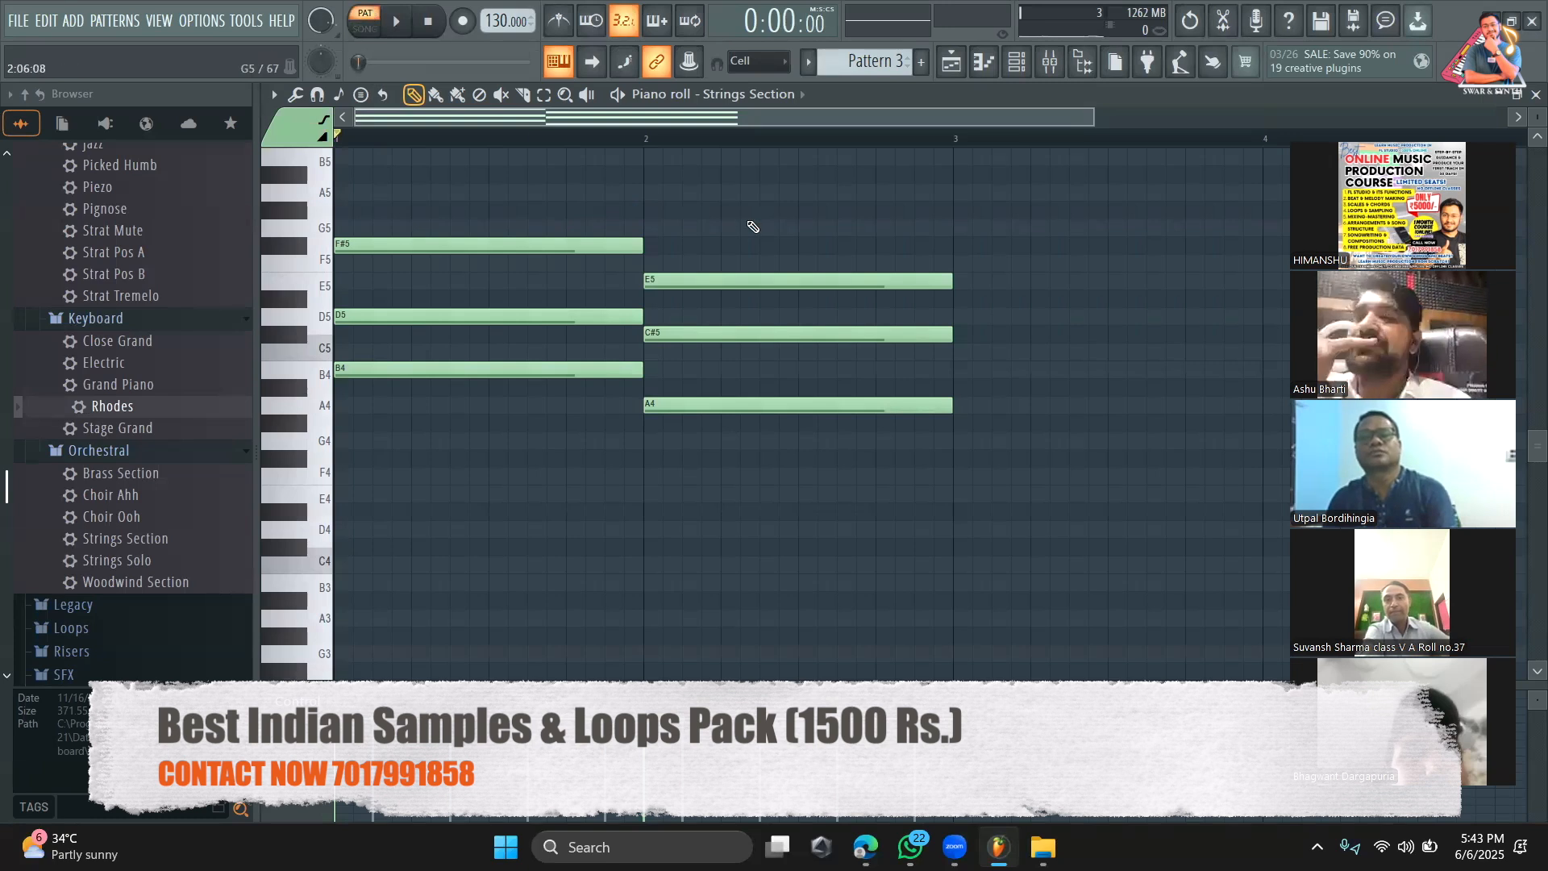
pyautogui.press('space')
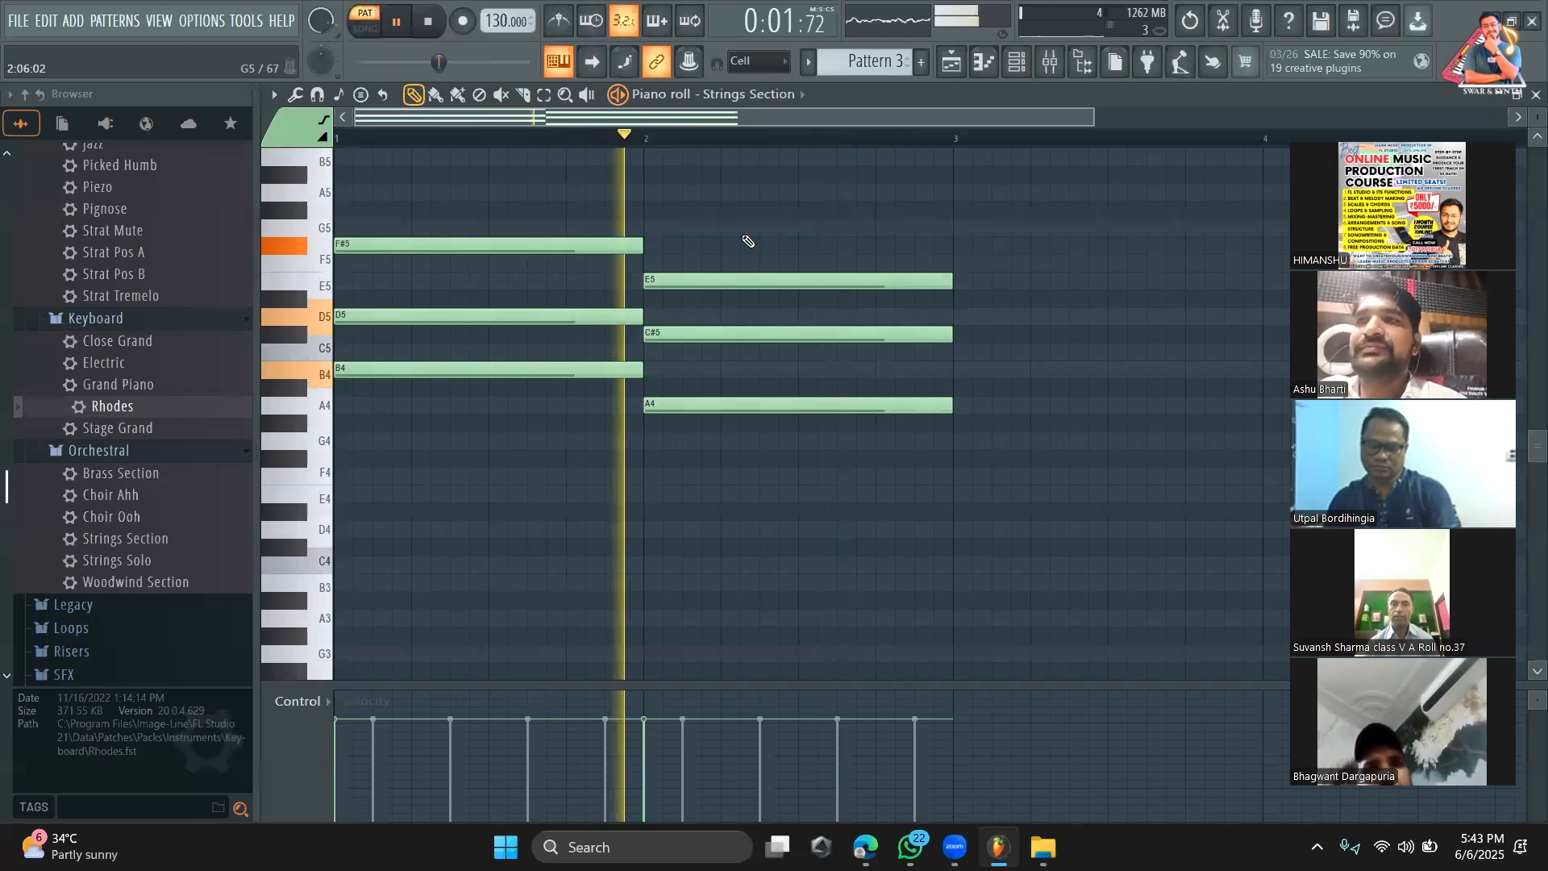
pyautogui.press('space')
pyautogui.click(952, 63)
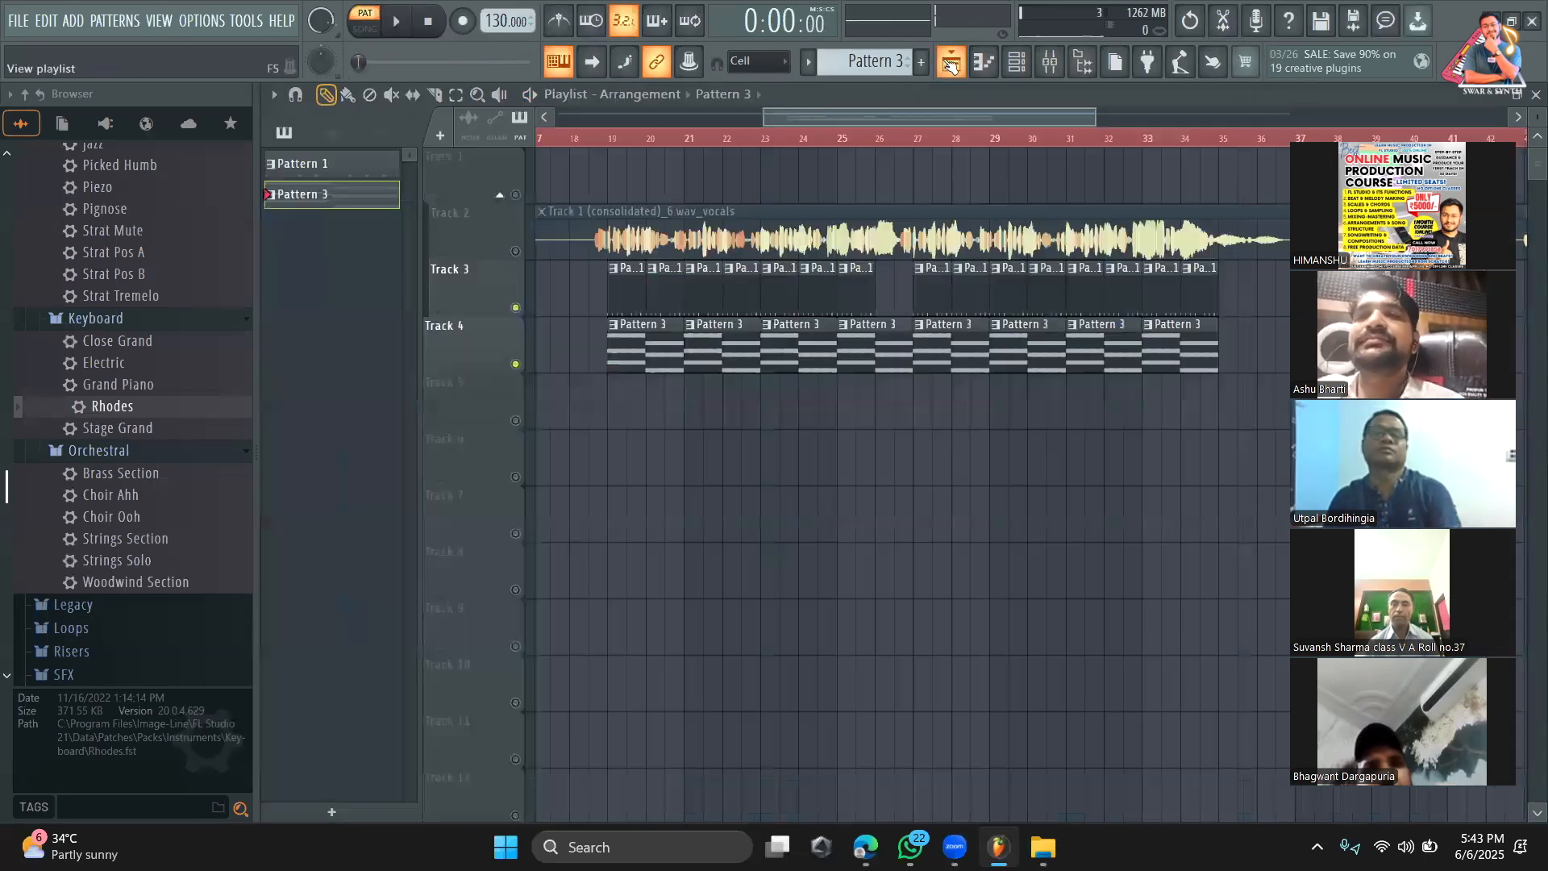
# Step: Play the arrangement in song mode from bar 19 and unmute the vocals on Track 2
pyautogui.click(610, 139)
pyautogui.press('space')
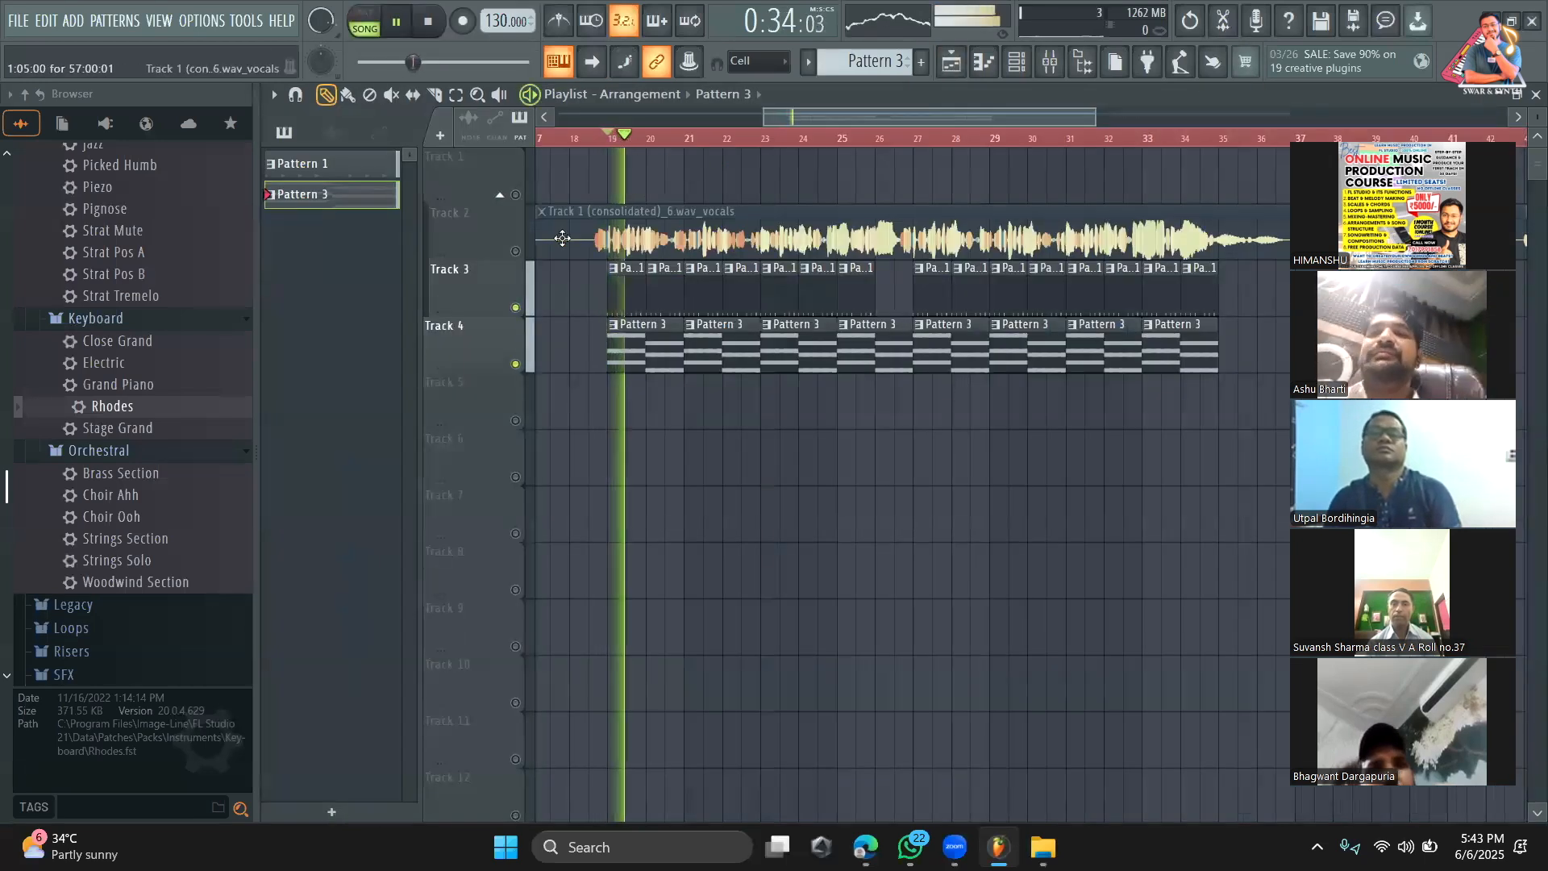
pyautogui.click(516, 251)
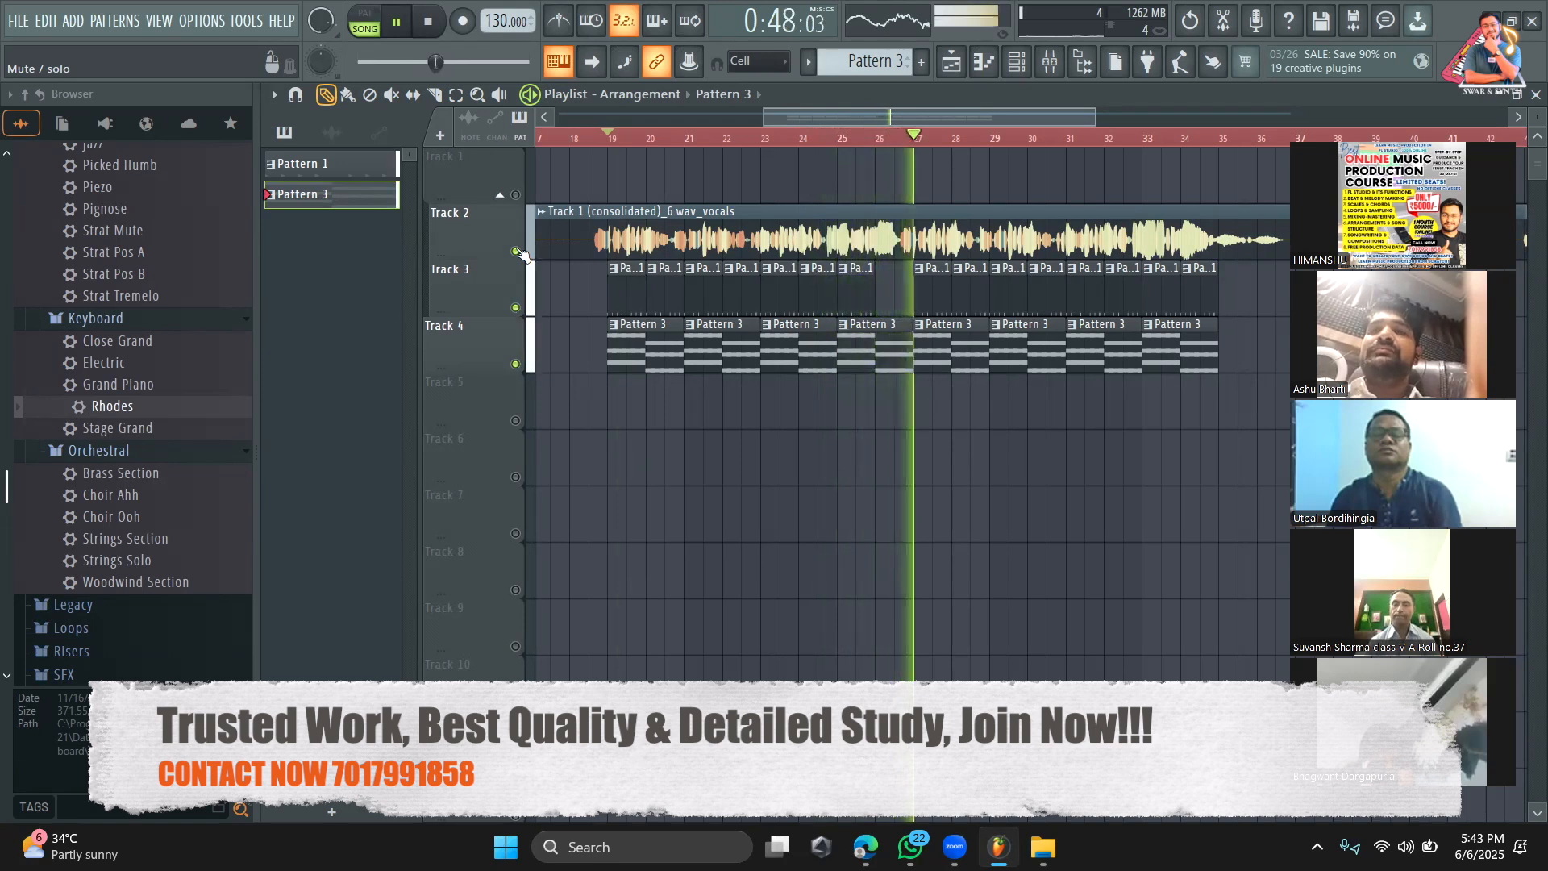
pyautogui.press('space')
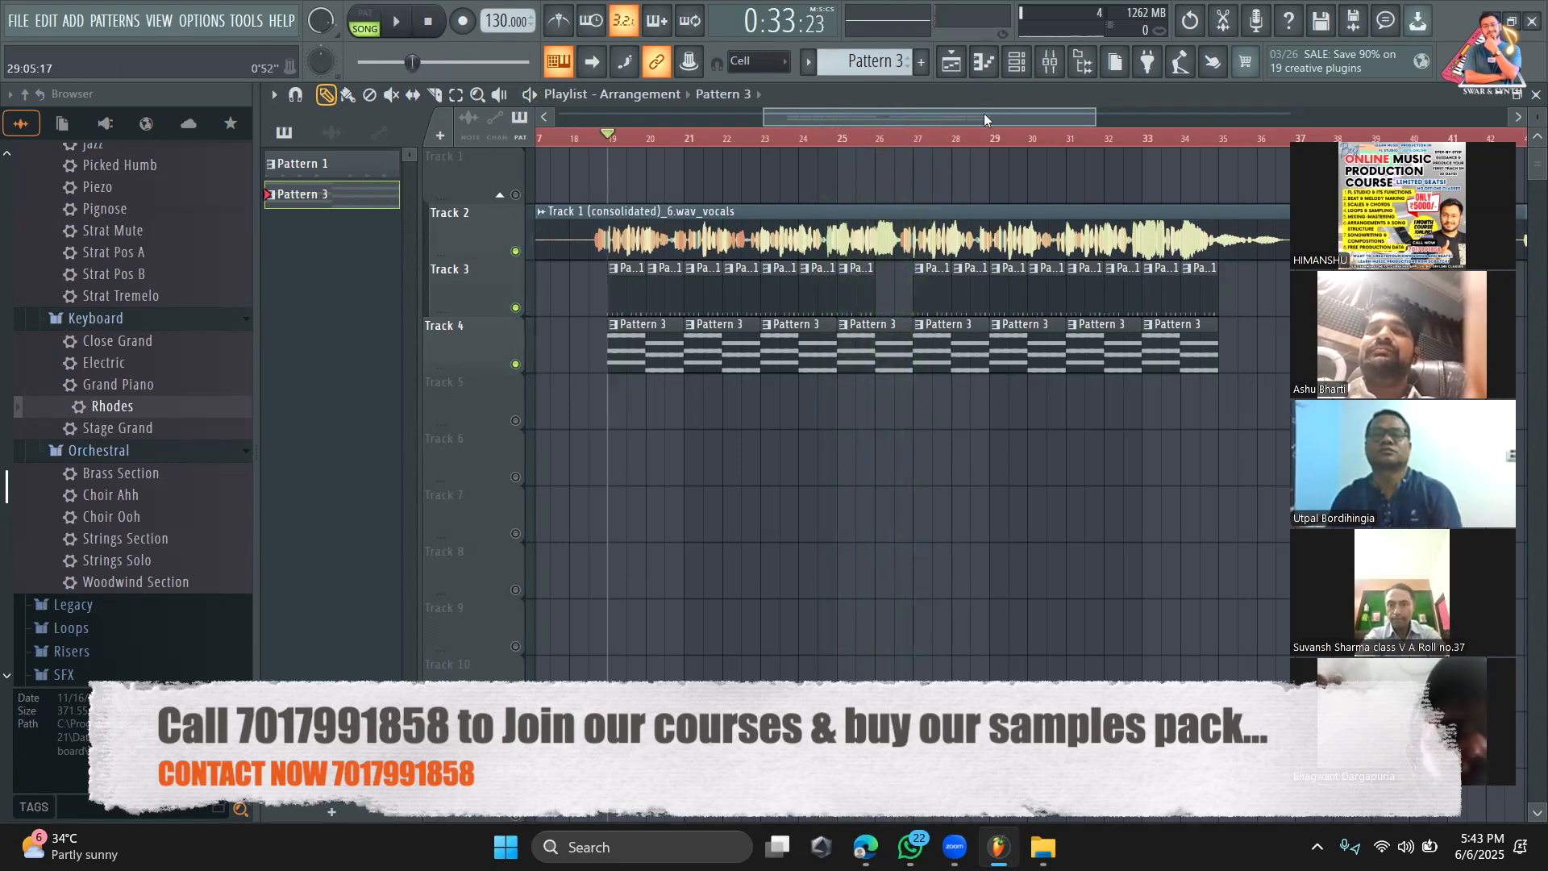
# Step: Move the playback position to bar 26, at the gap between the beat clips, and play briefly from there
pyautogui.moveTo(984, 119); pyautogui.dragTo(1003, 120)
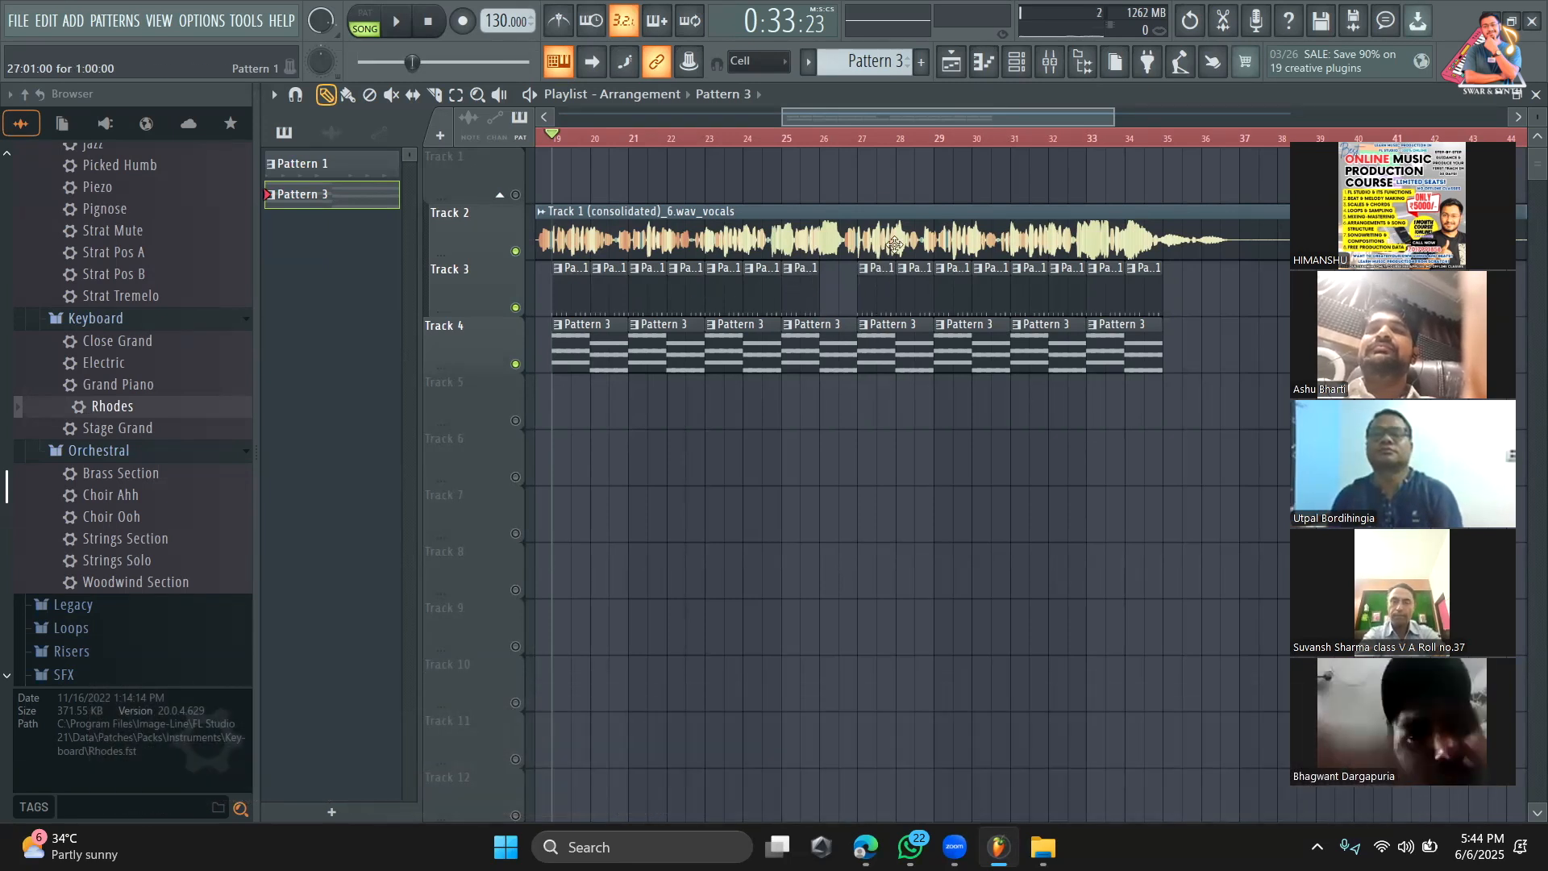
pyautogui.click(832, 142)
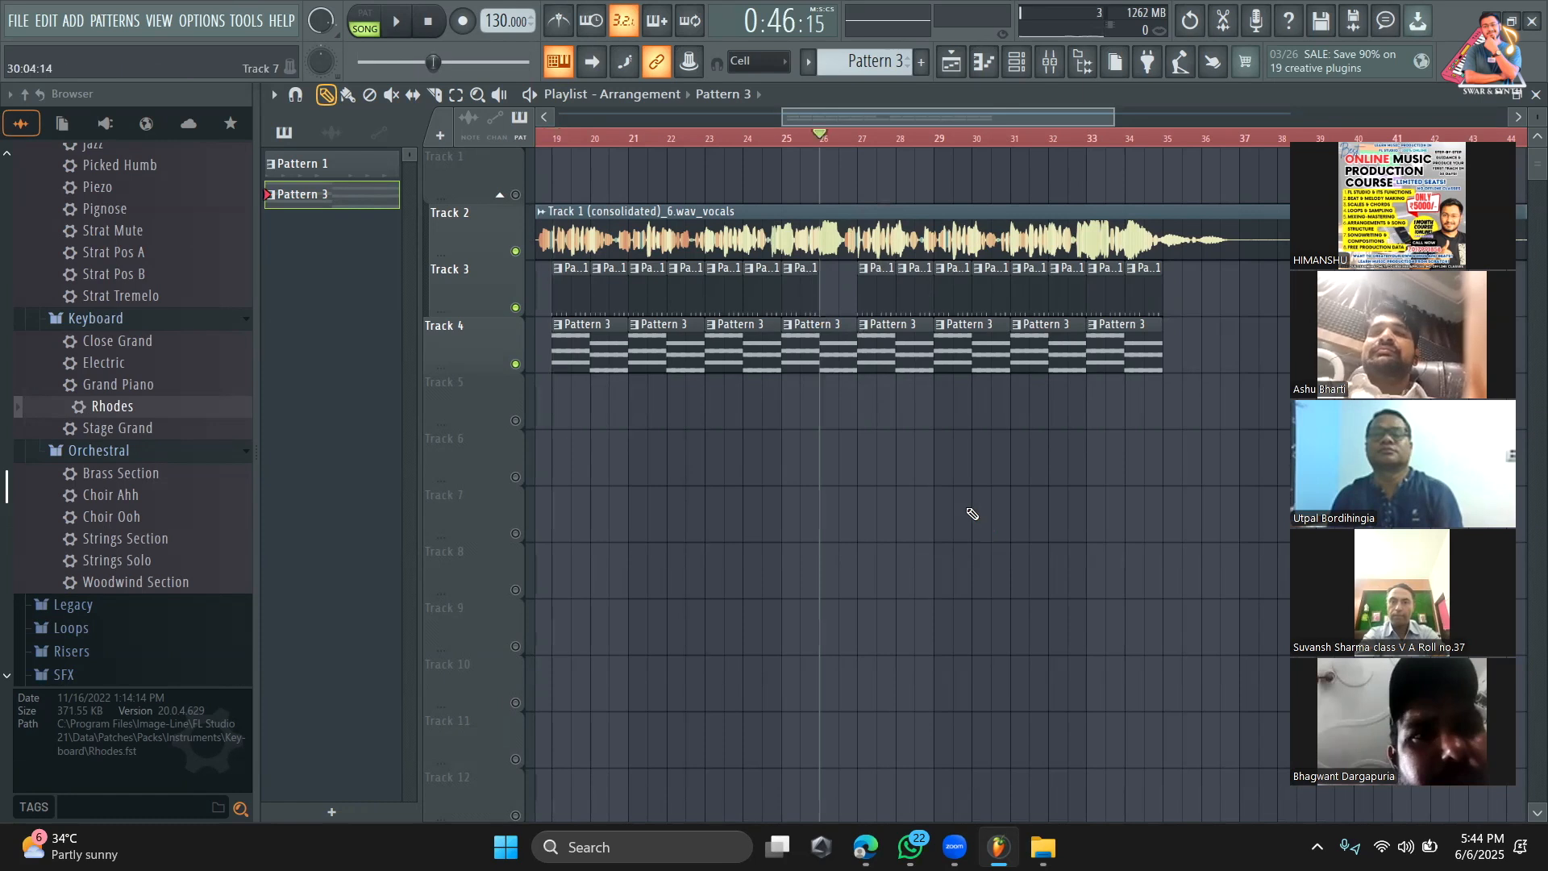
pyautogui.press('space')
pyautogui.press('space')
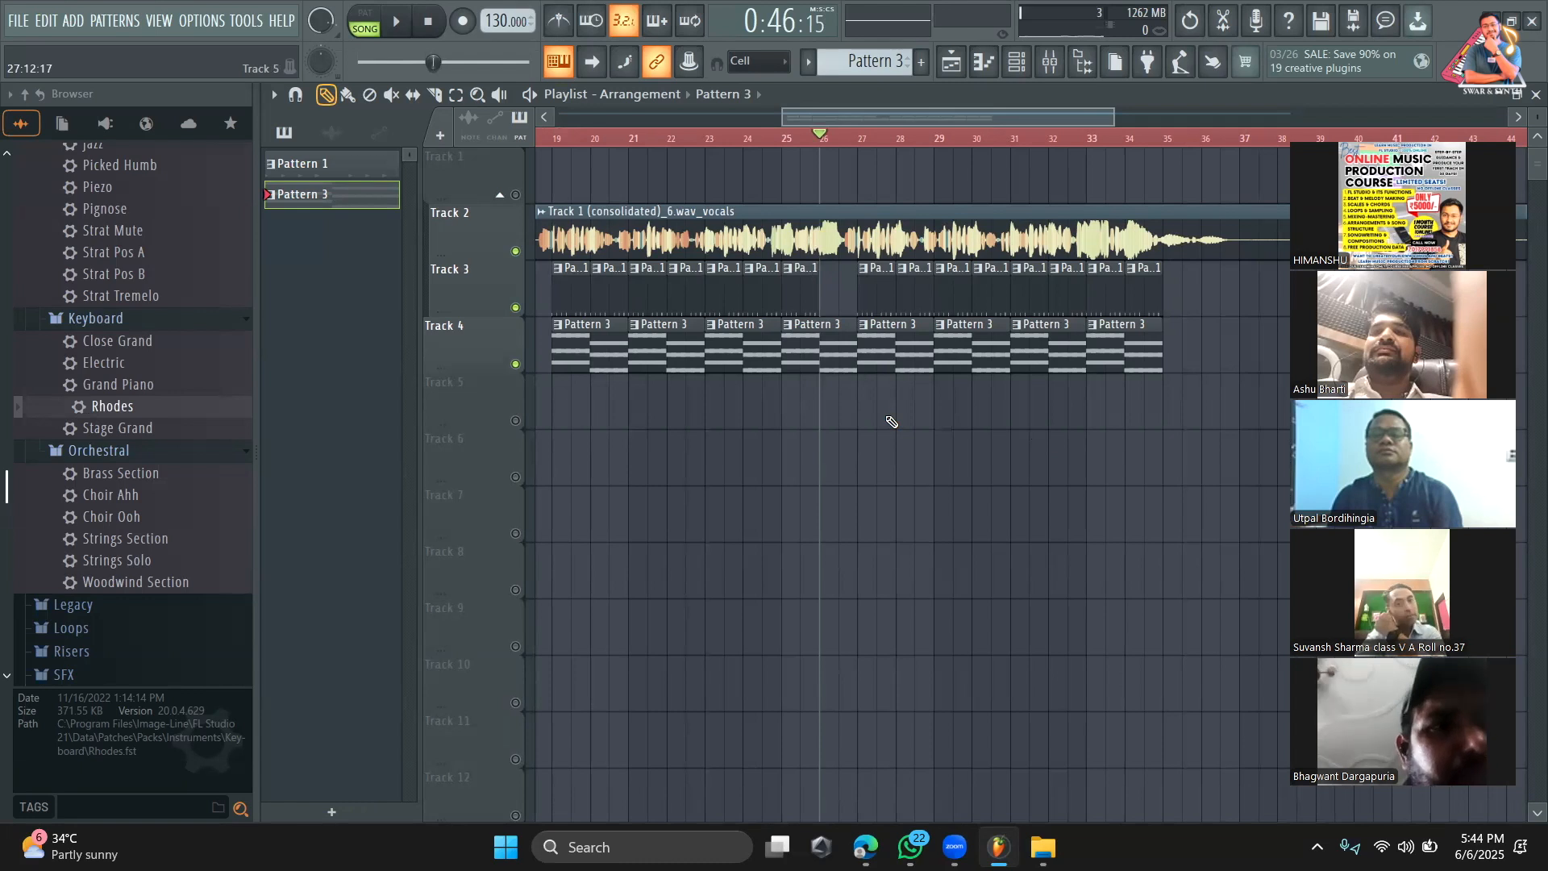
# Step: Make the Track 3 beat clip at bar 27 unique and show its pattern in the channel rack
pyautogui.rightClick(868, 271)
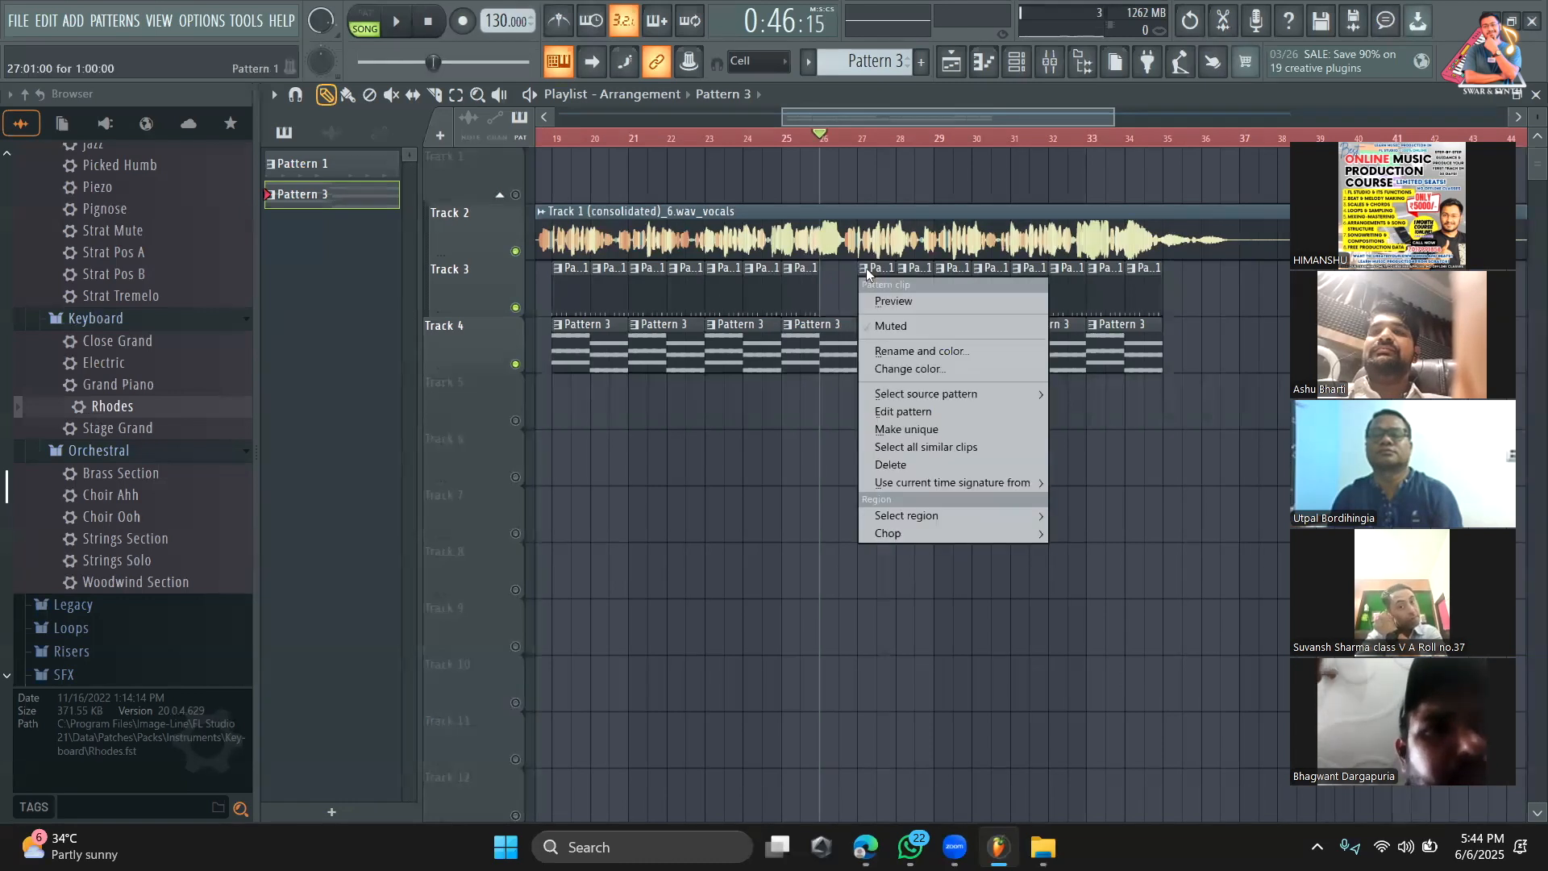
pyautogui.click(911, 421)
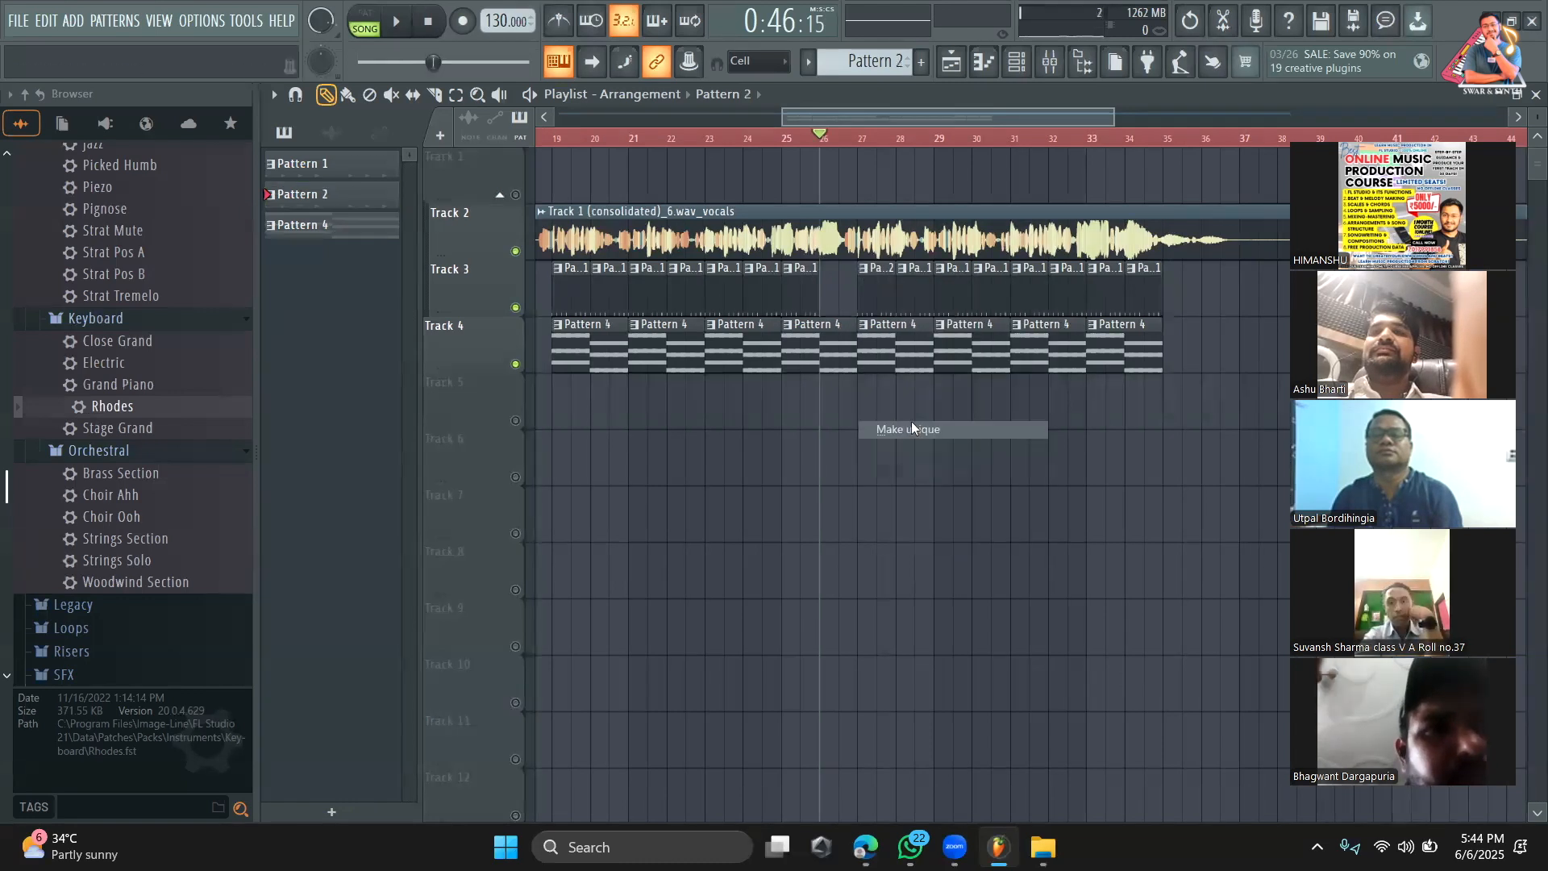
pyautogui.doubleClick(873, 294)
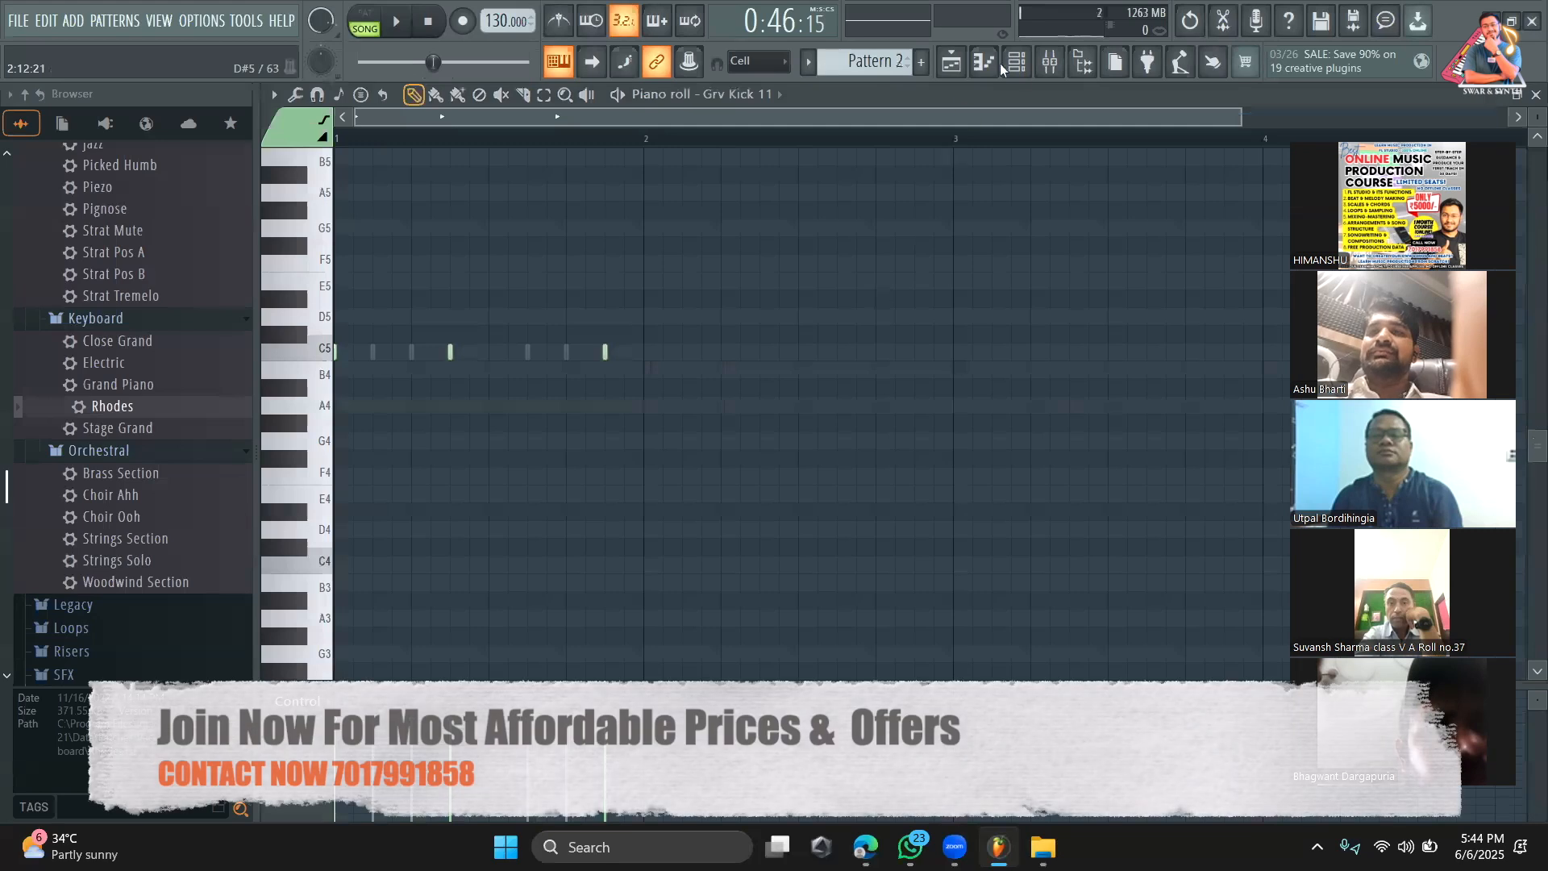
pyautogui.click(1014, 71)
pyautogui.click(982, 99)
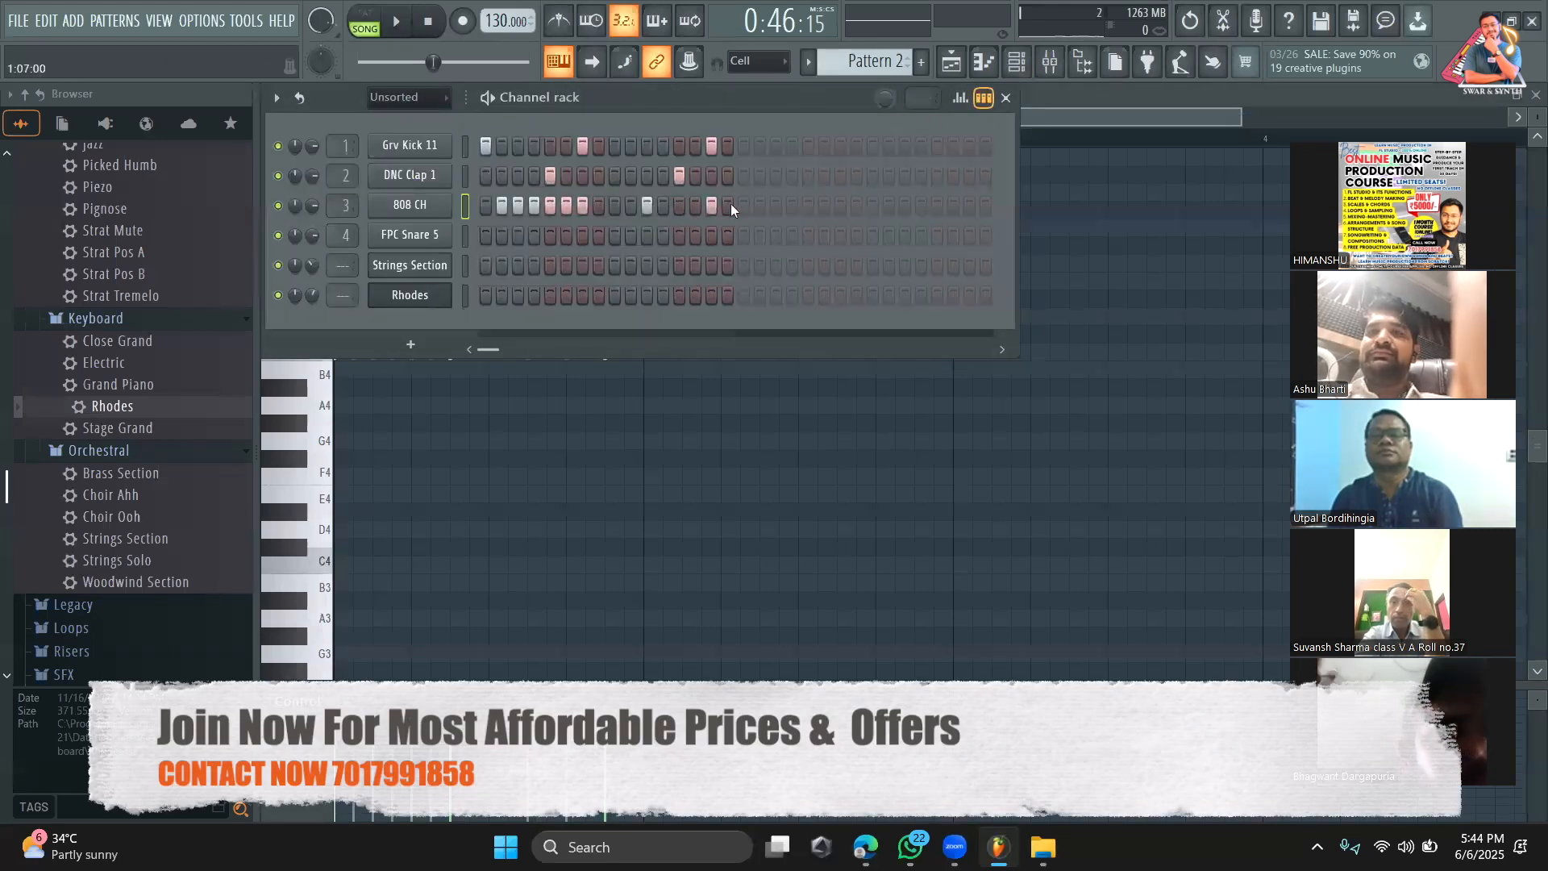
# Step: Fill the 808 CH row through step 16, add an FPC Snare 5 hit on step 9, and play Pattern 2
pyautogui.moveTo(731, 203); pyautogui.dragTo(560, 224)
pyautogui.press('space')
pyautogui.click(369, 16)
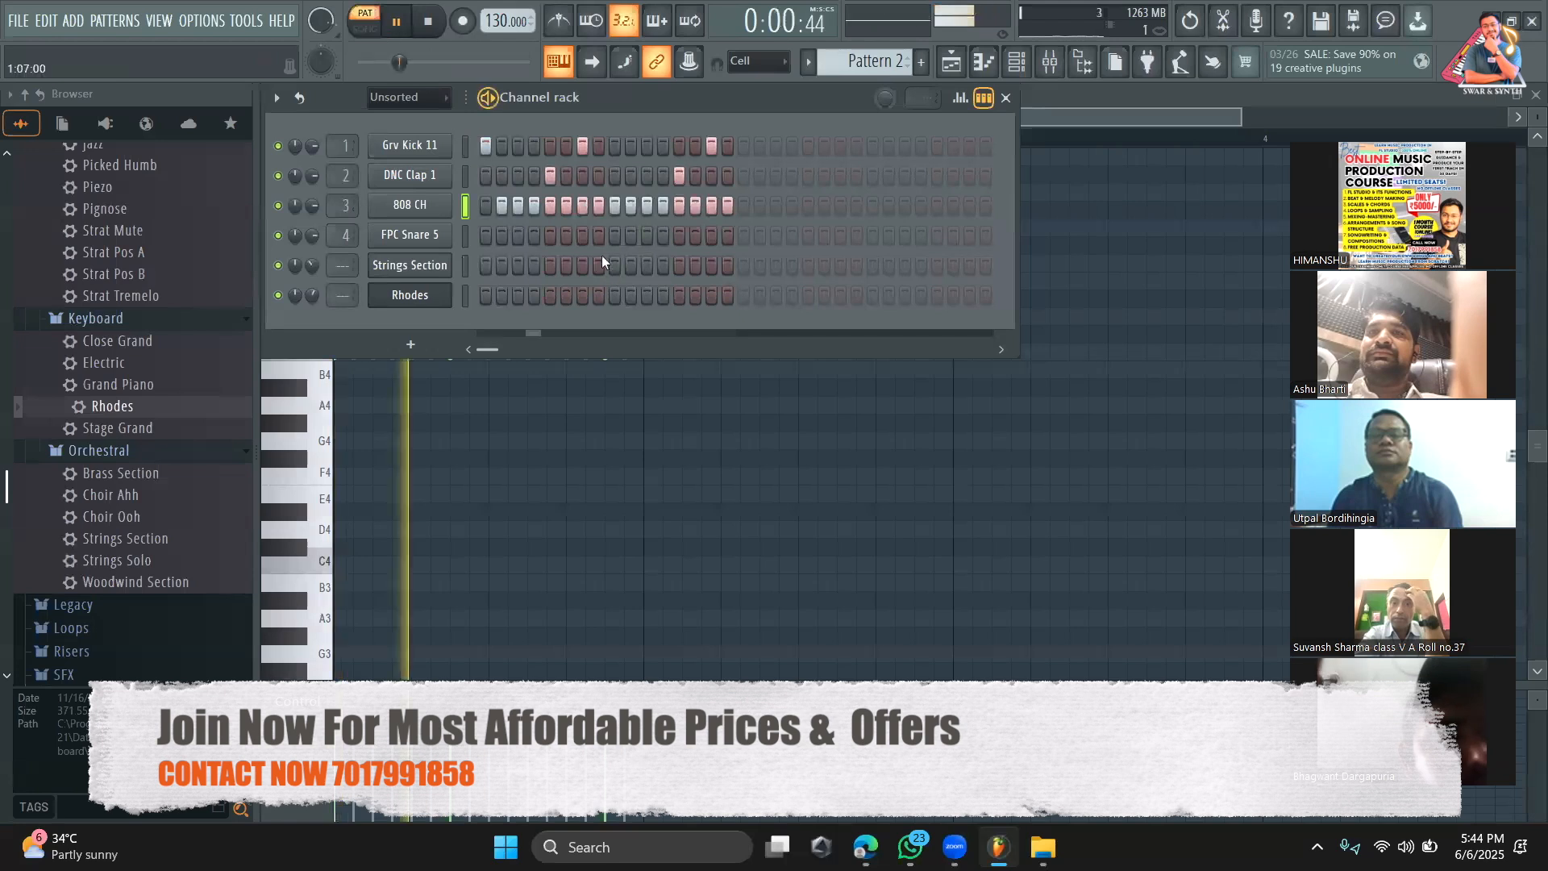
pyautogui.press('space')
pyautogui.click(615, 234)
pyautogui.press('space')
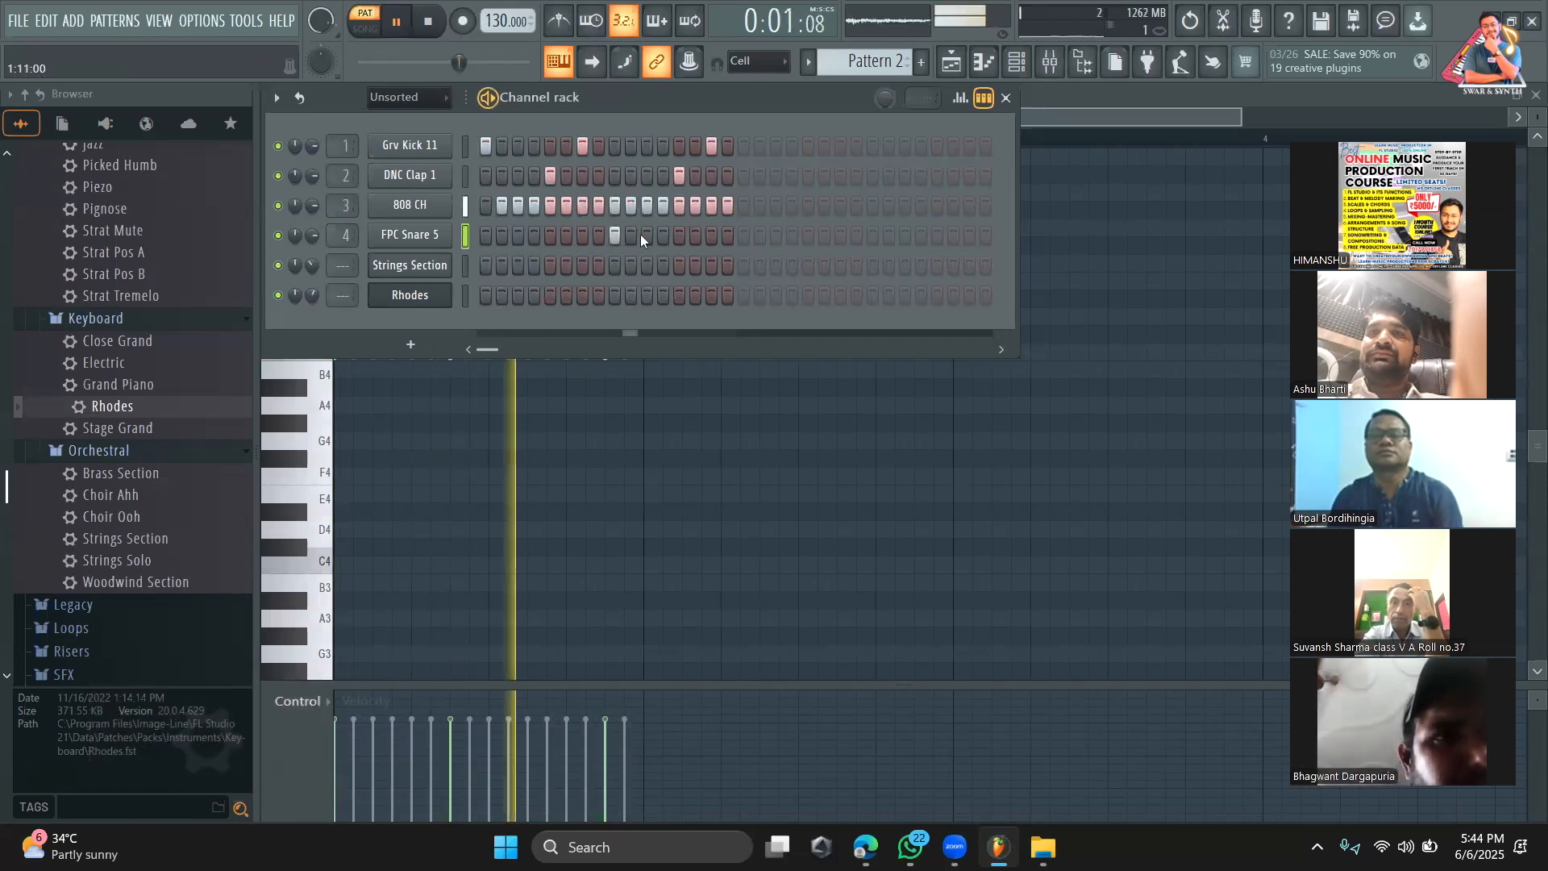
# Step: Replace the Pattern 1 clips on Track 3 from bar 28 to 34 with Pattern 2 and play from bar 25
pyautogui.click(951, 62)
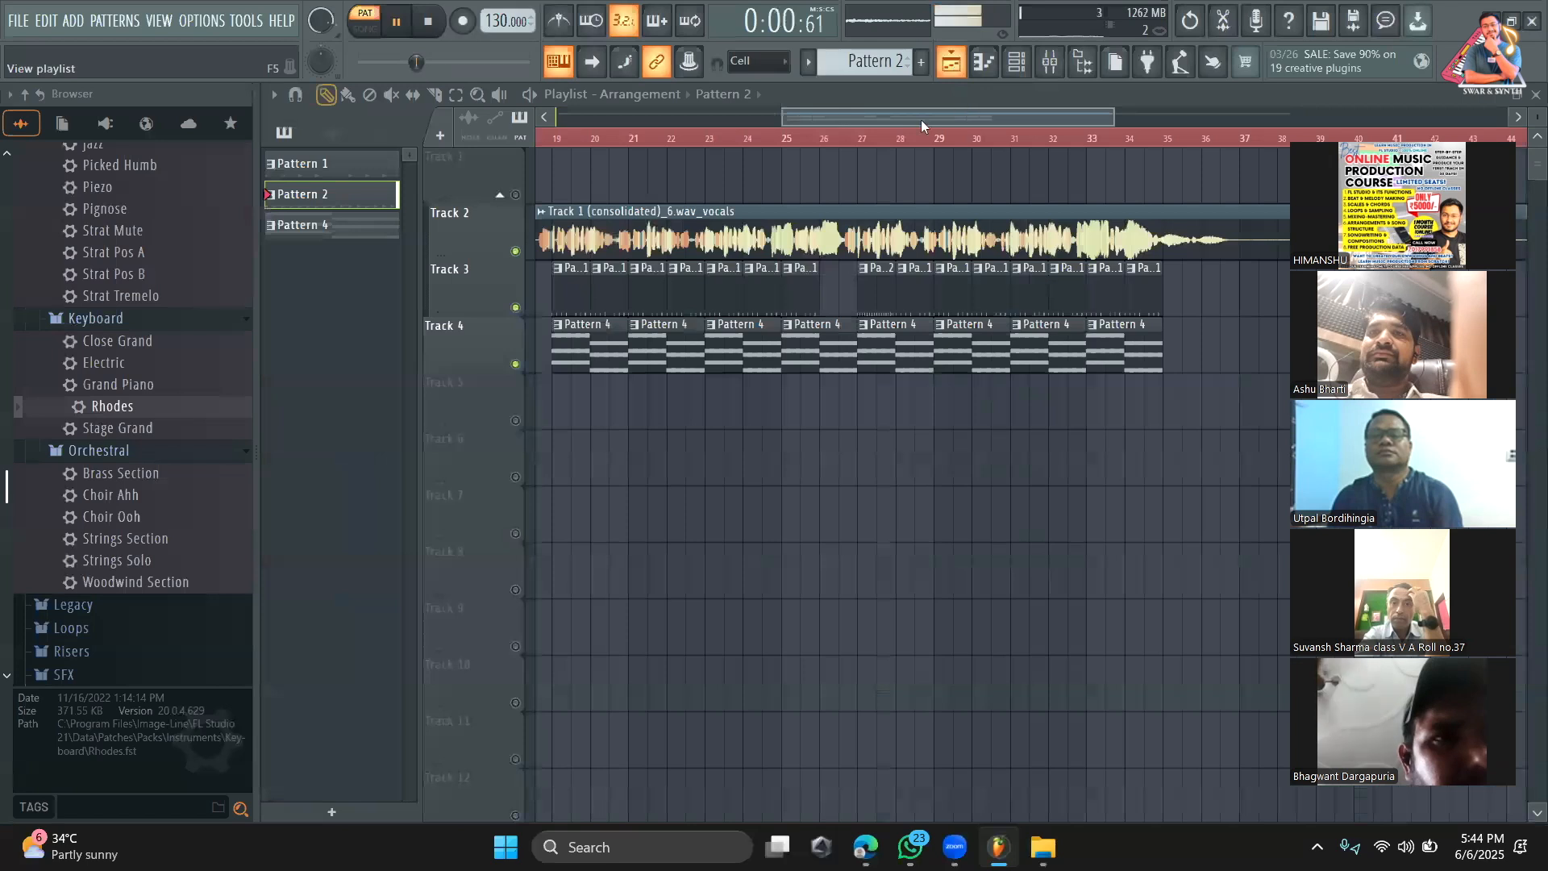
pyautogui.press('space')
pyautogui.click(802, 142)
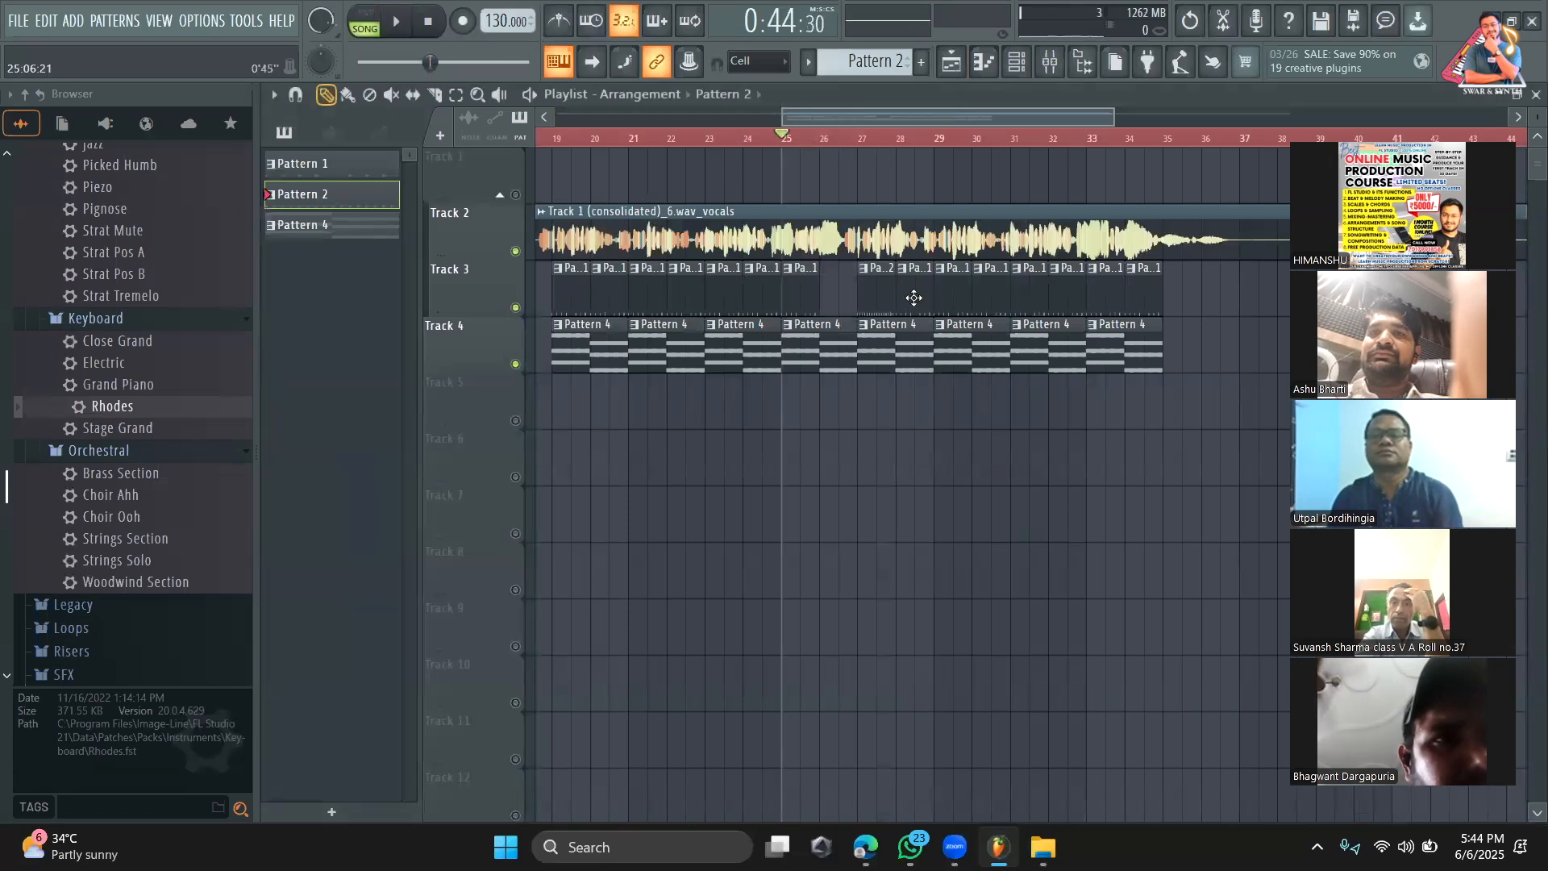
pyautogui.press('space')
pyautogui.moveTo(916, 308); pyautogui.dragTo(1150, 304)
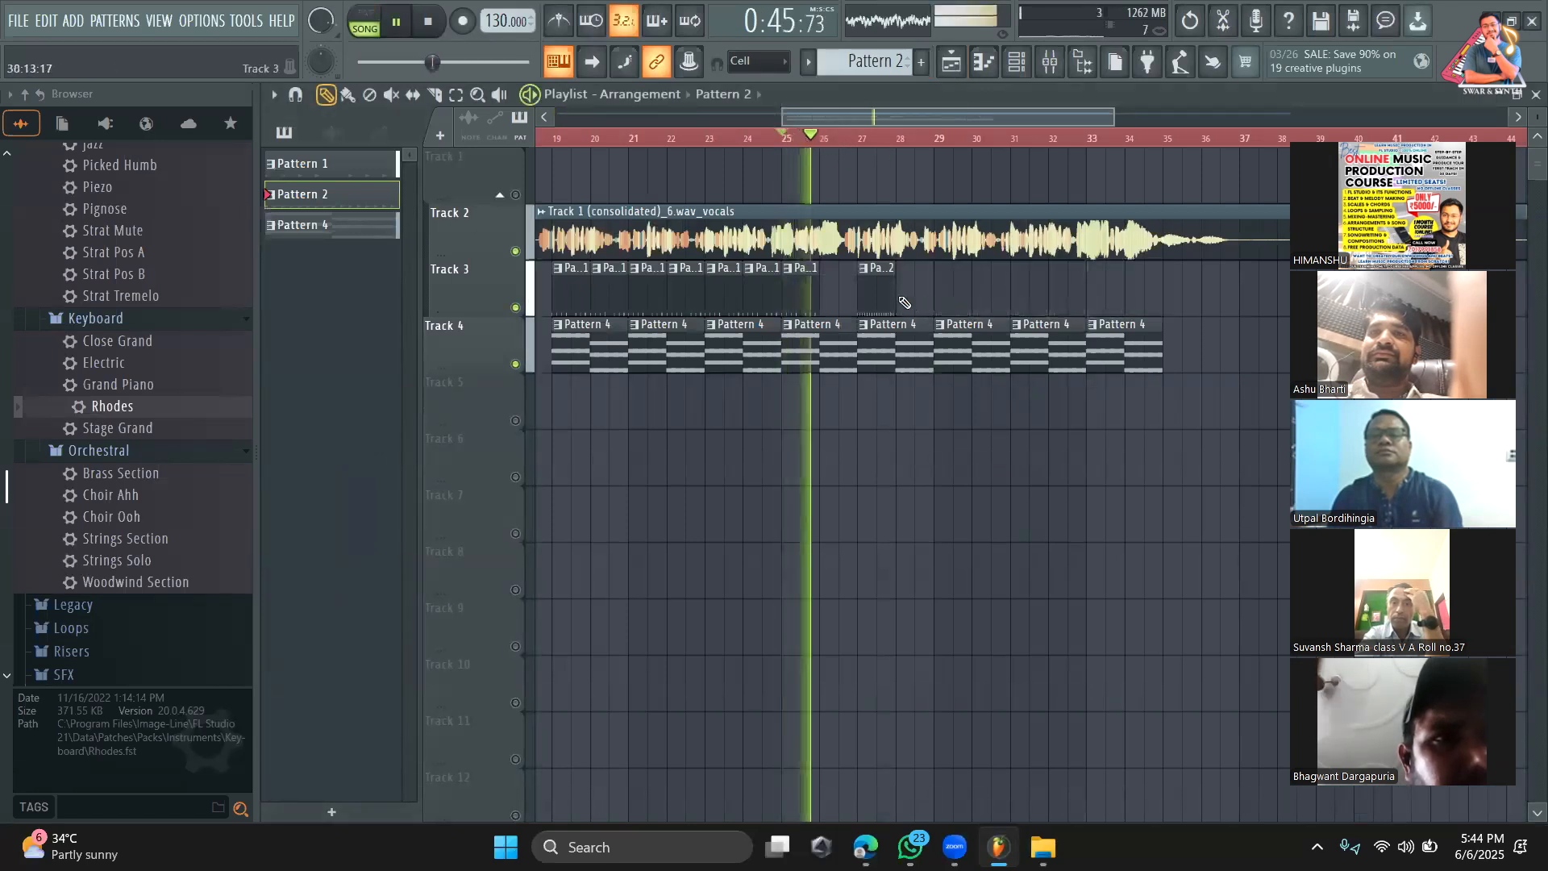
pyautogui.moveTo(906, 299); pyautogui.dragTo(1145, 300)
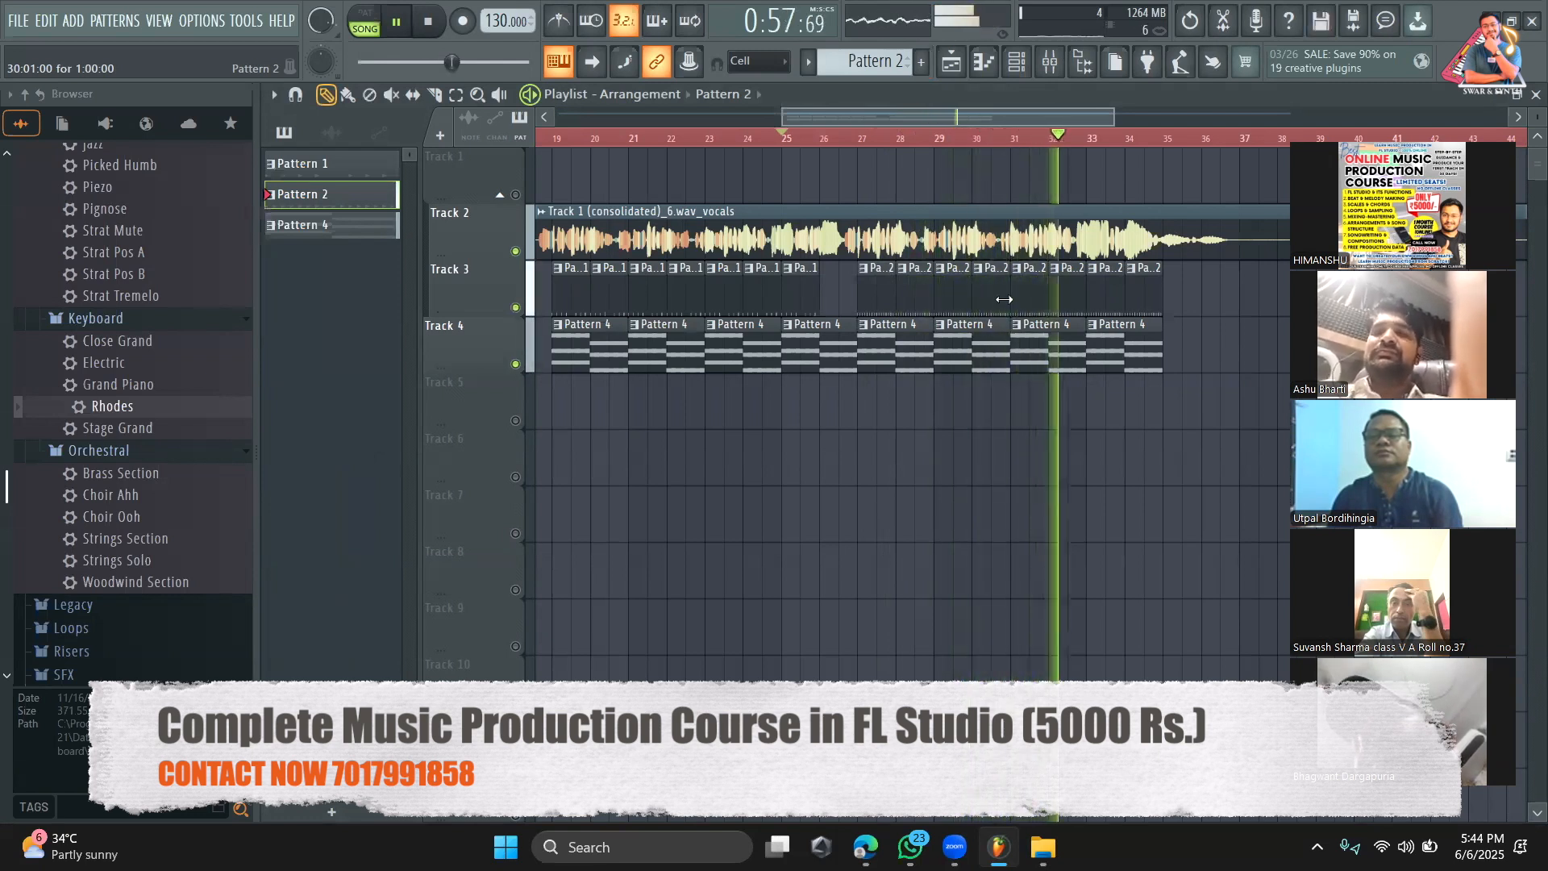
pyautogui.press('space')
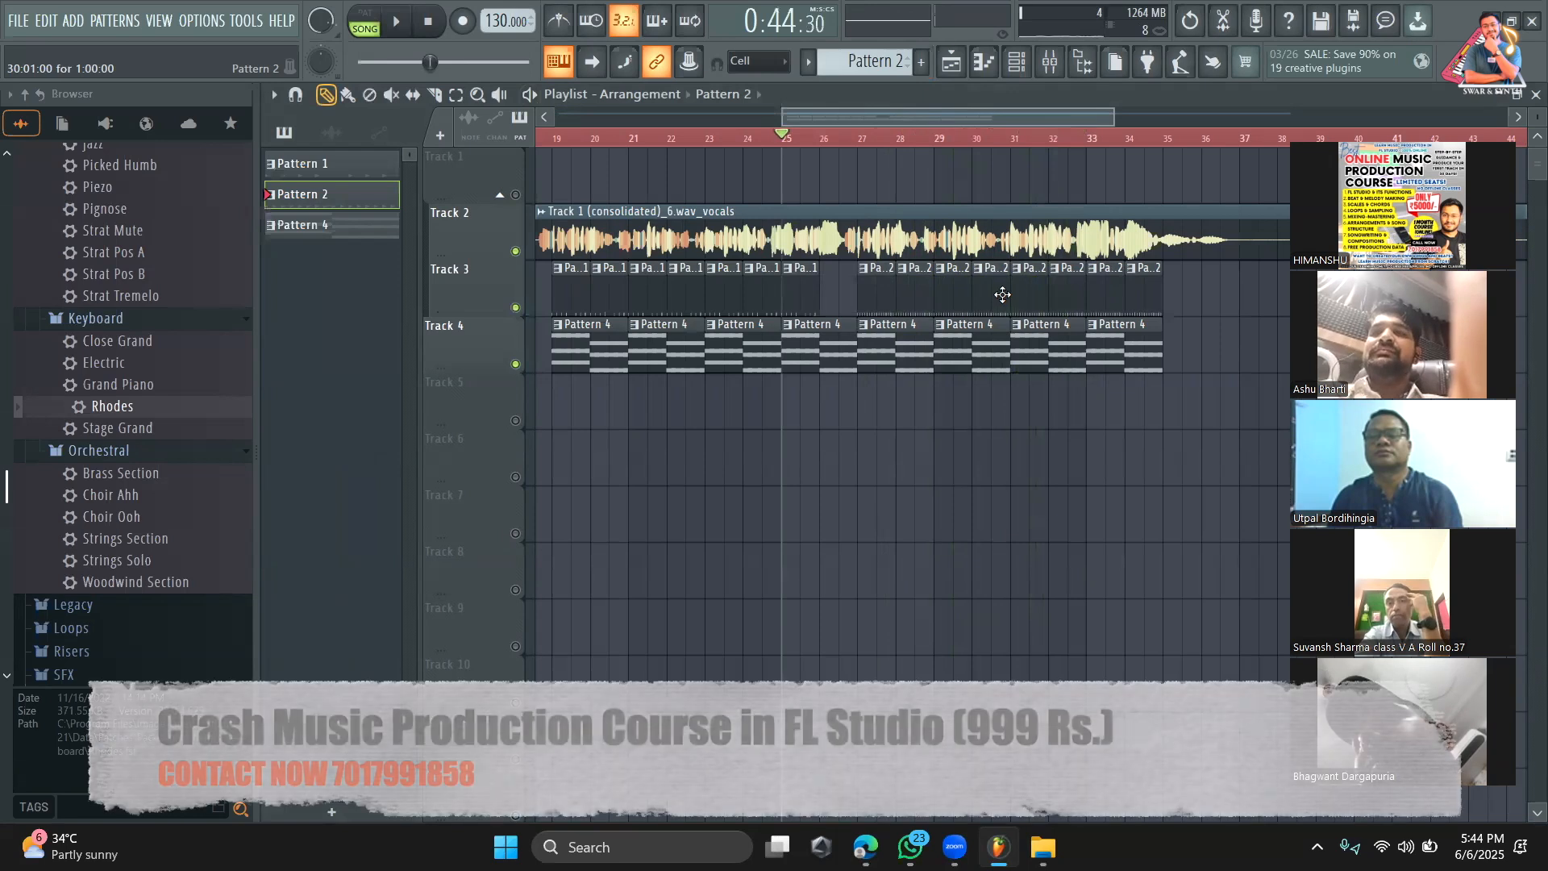
# Step: Thin the 808 CH row in Pattern 2 to every other step from step 1 and lower FPC Snare 5's volume
pyautogui.doubleClick(1002, 296)
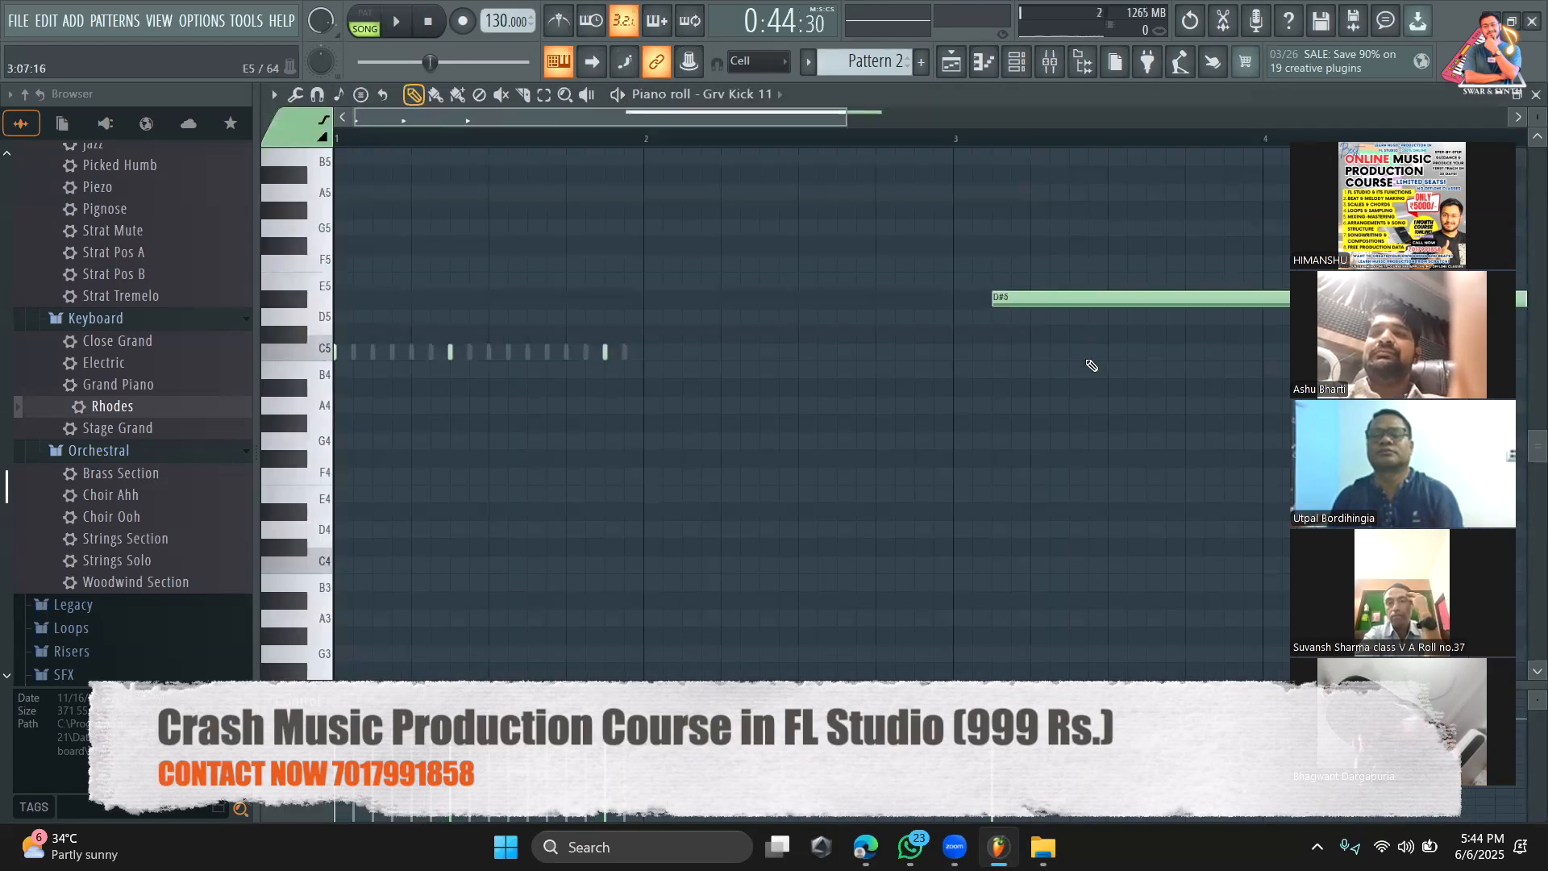
pyautogui.press('F6')
pyautogui.click(487, 206)
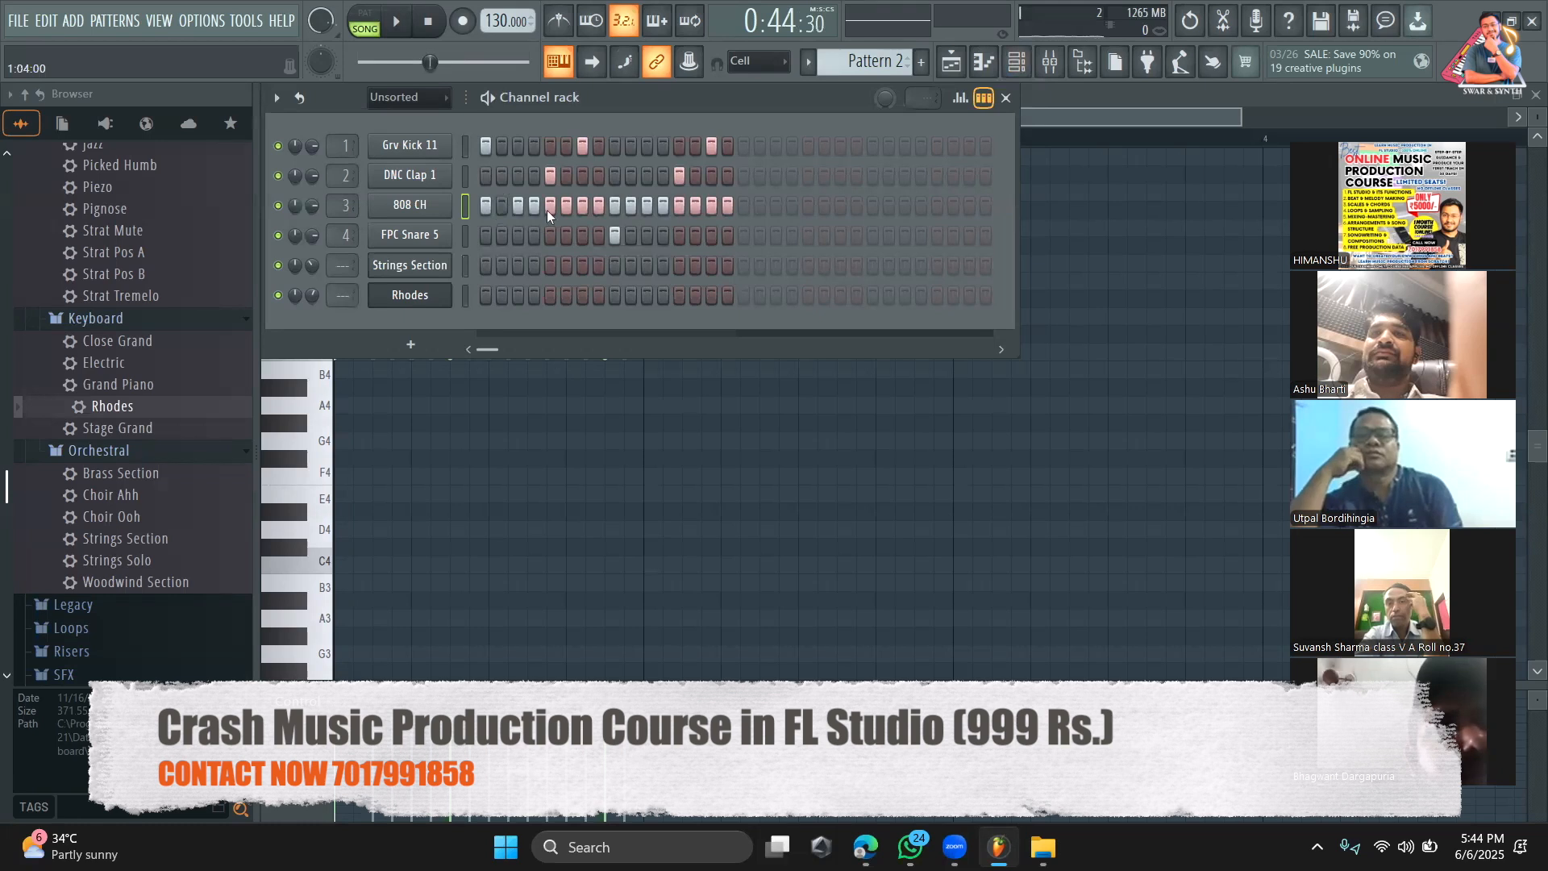
pyautogui.click(601, 207)
pyautogui.click(631, 206)
pyautogui.click(663, 206)
pyautogui.moveTo(315, 236); pyautogui.dragTo(315, 246)
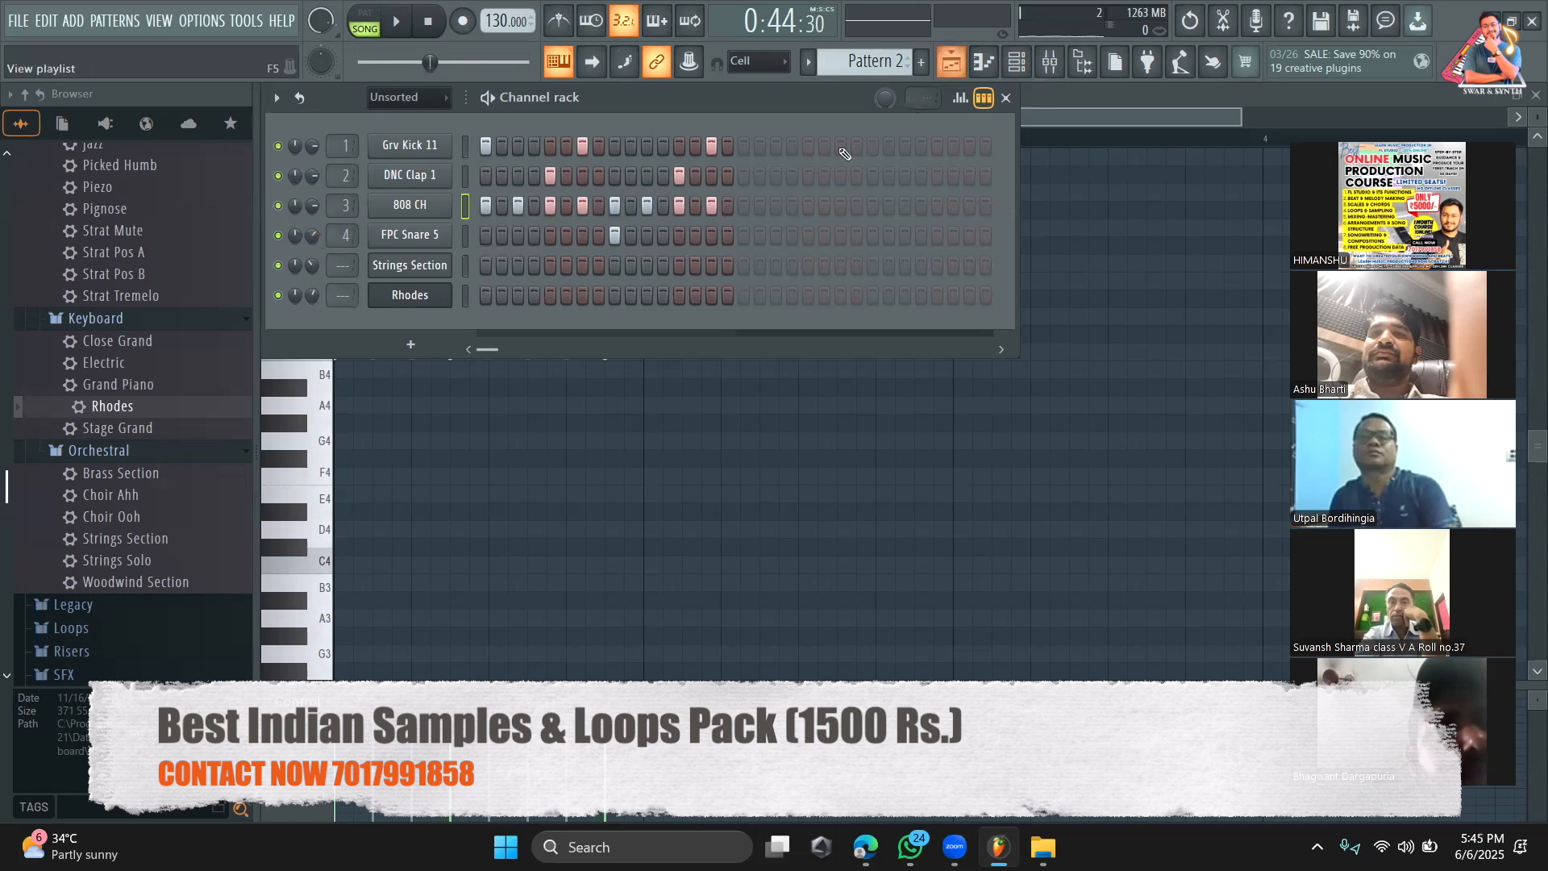
# Step: Play the arrangement from bar 25 with the revised beat, stop it, and set the playback position to bar 19
pyautogui.press('F5')
pyautogui.press('space')
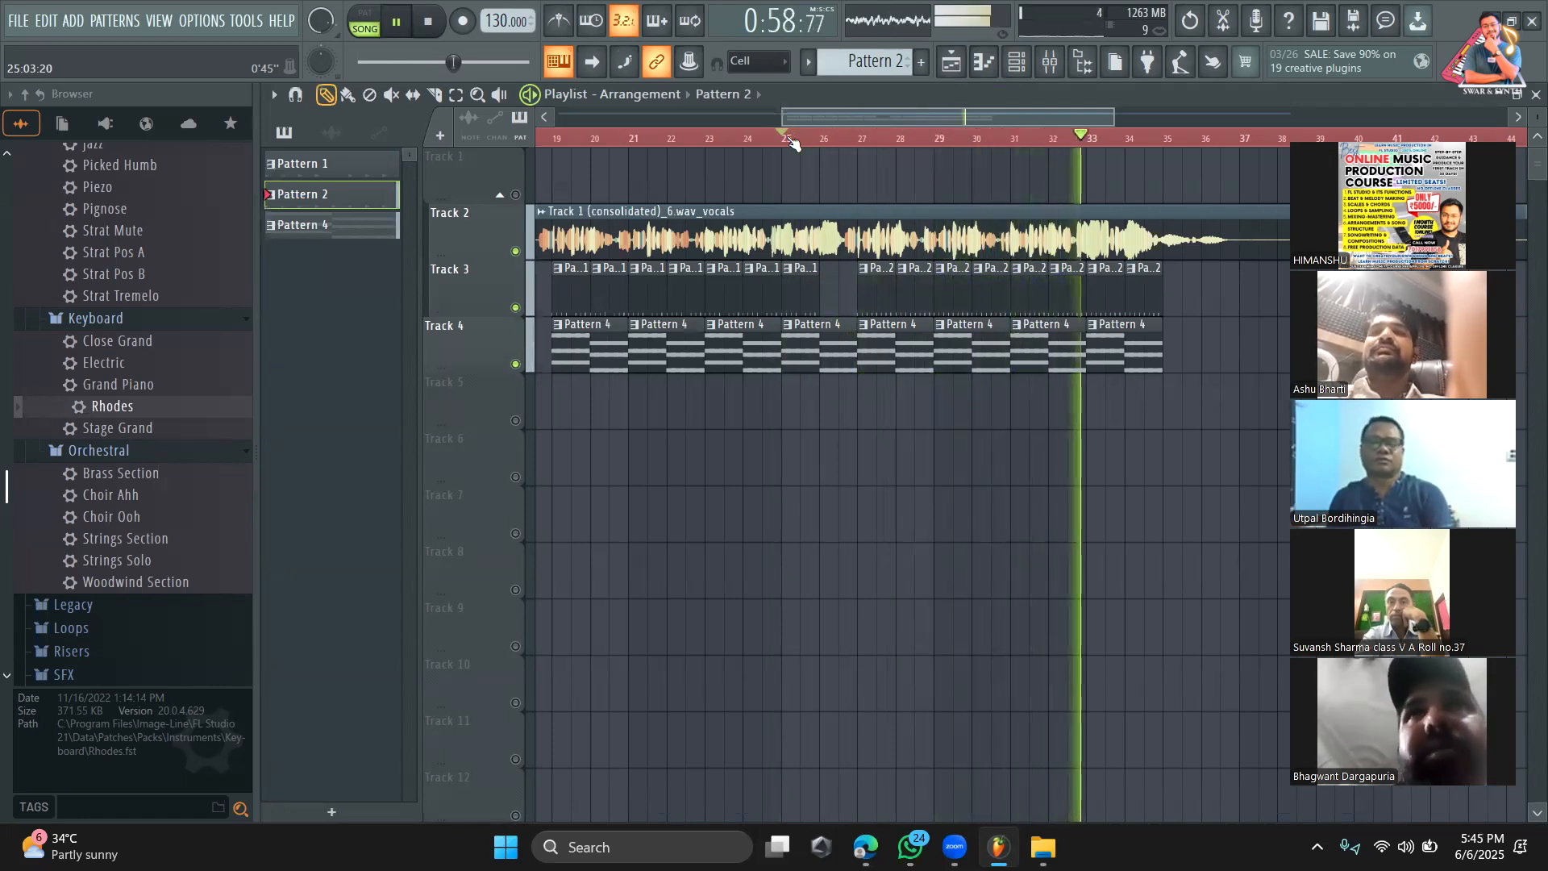
pyautogui.press('space')
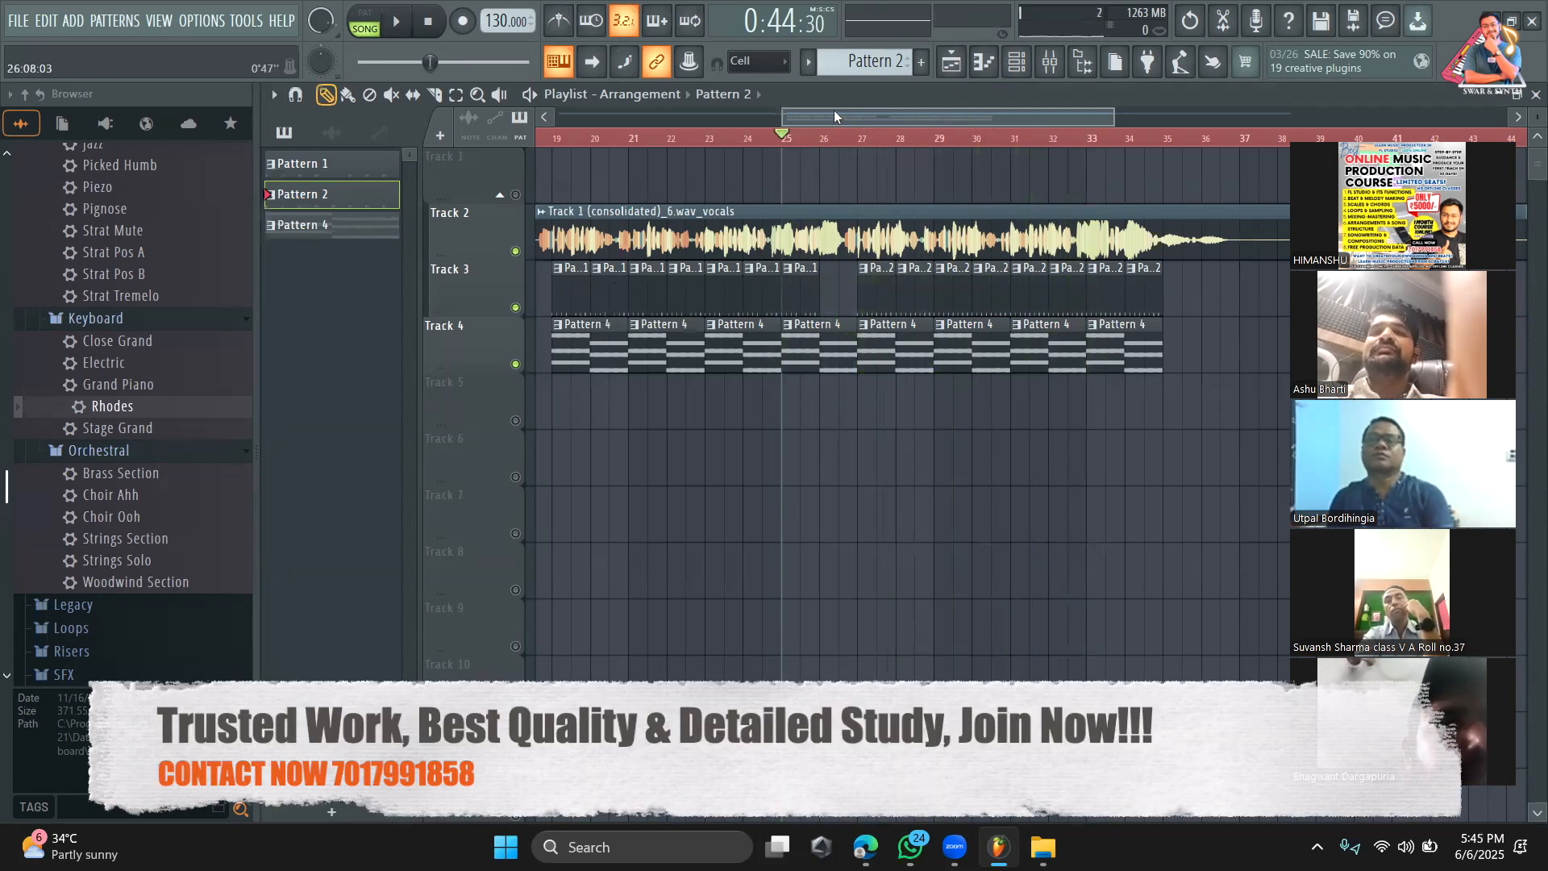
pyautogui.moveTo(834, 116); pyautogui.dragTo(818, 119)
pyautogui.click(610, 141)
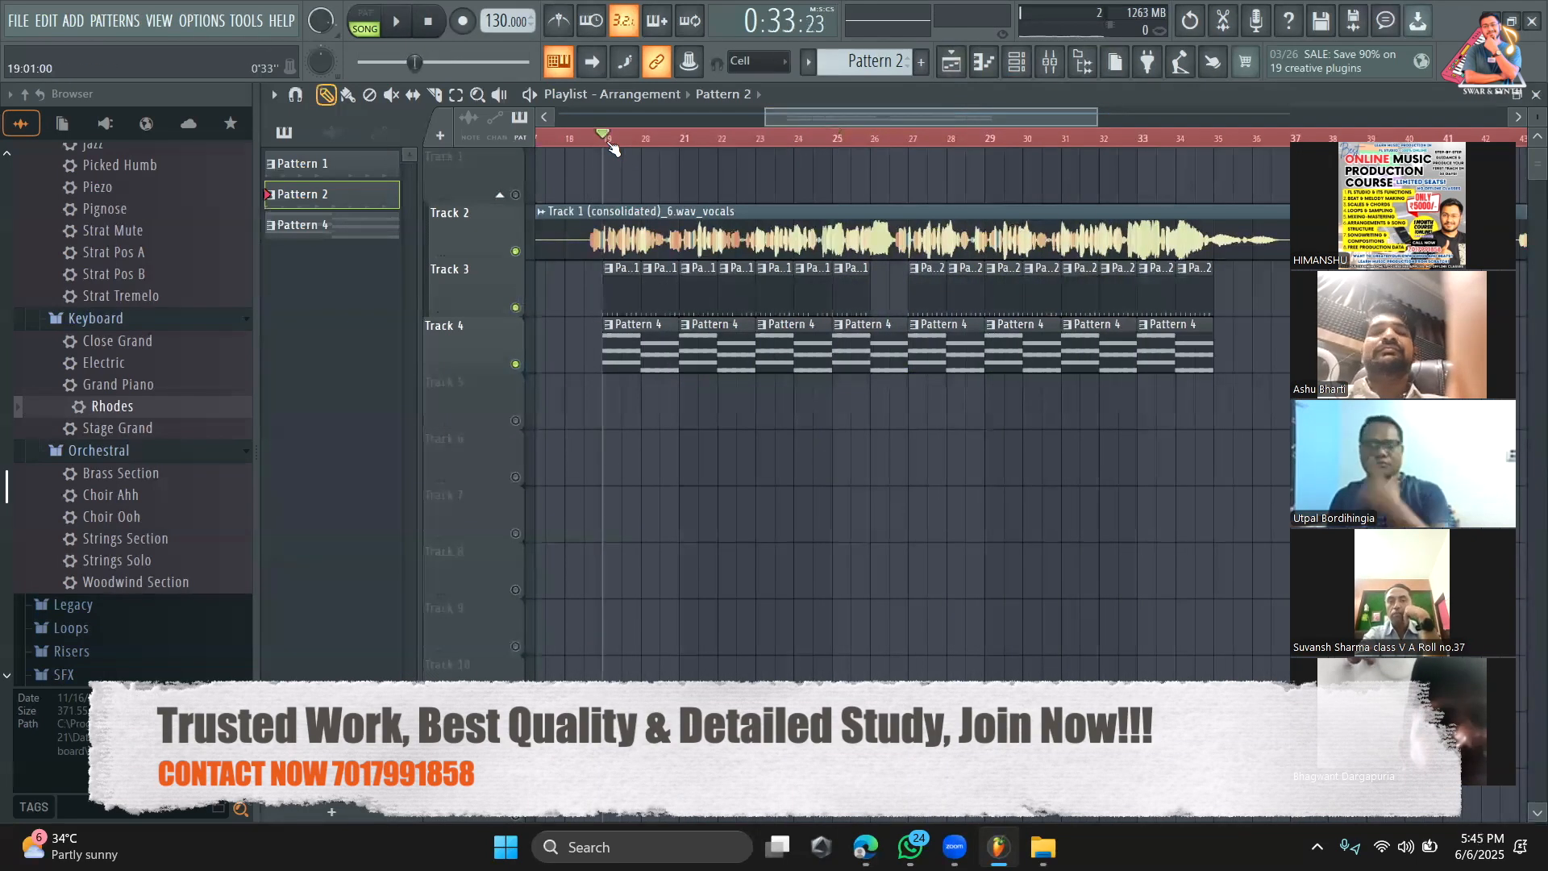
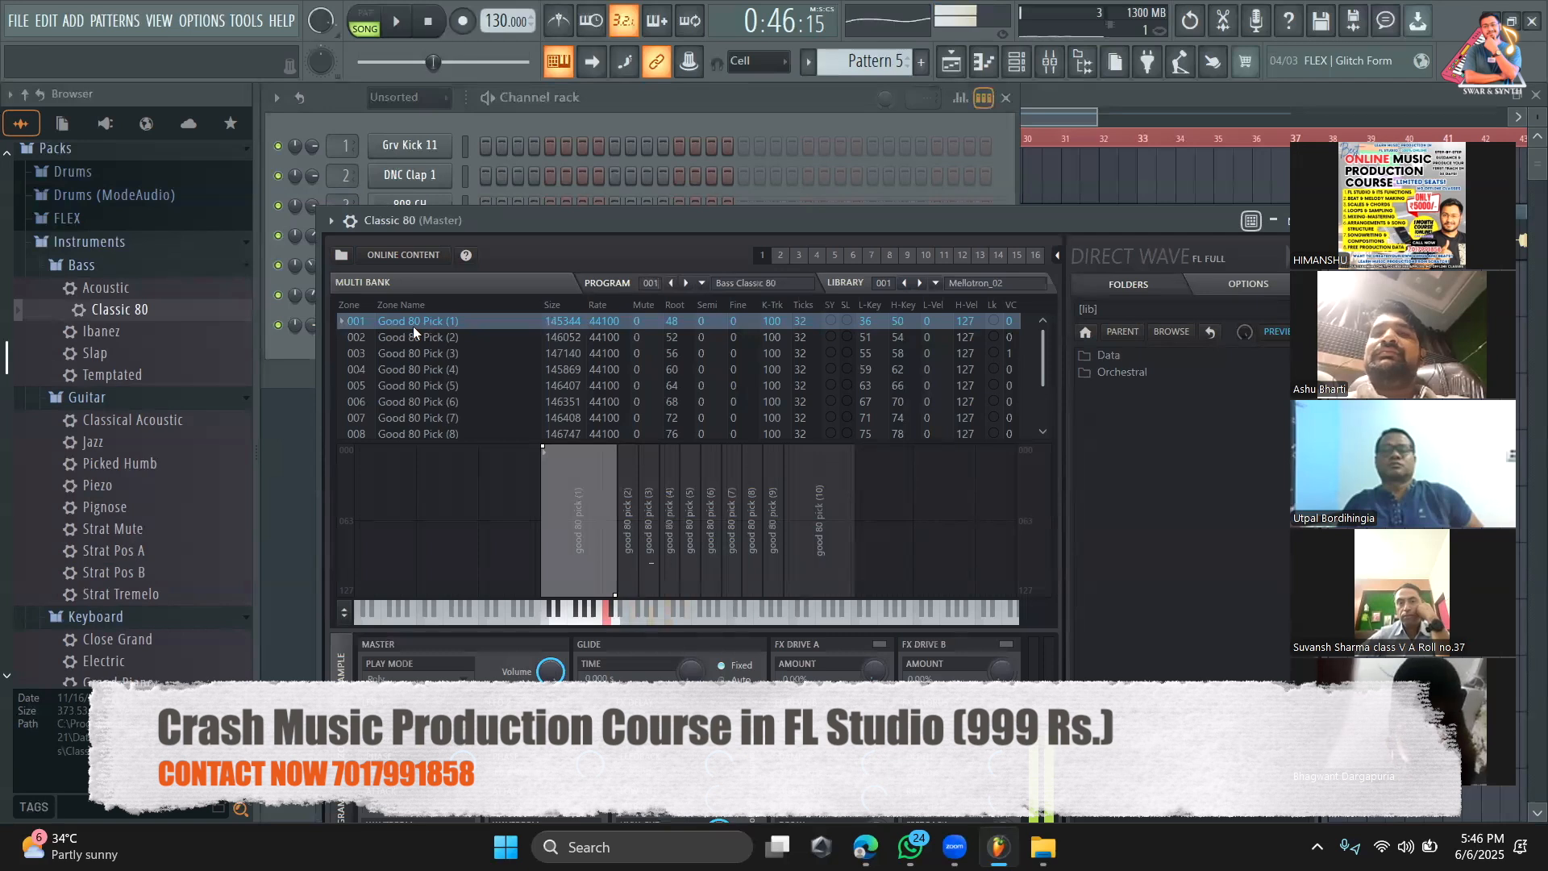
# Step: Copy the Strings Section notes in Pattern 4 to the Classic 80 channel and open them in the piano roll
pyautogui.click(771, 100)
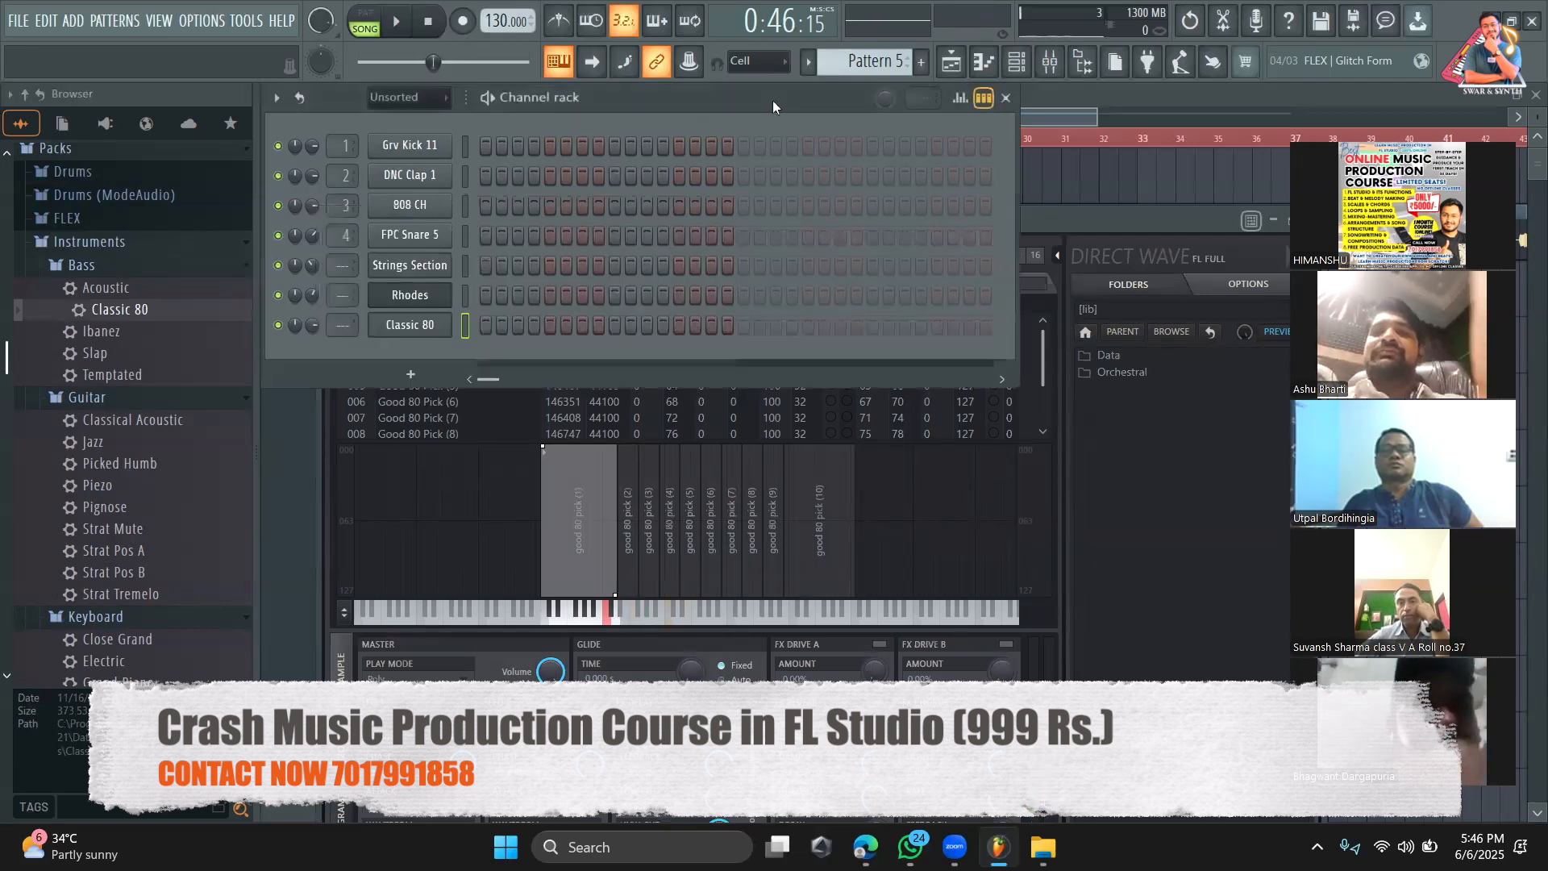
pyautogui.scroll(1, 871, 62)
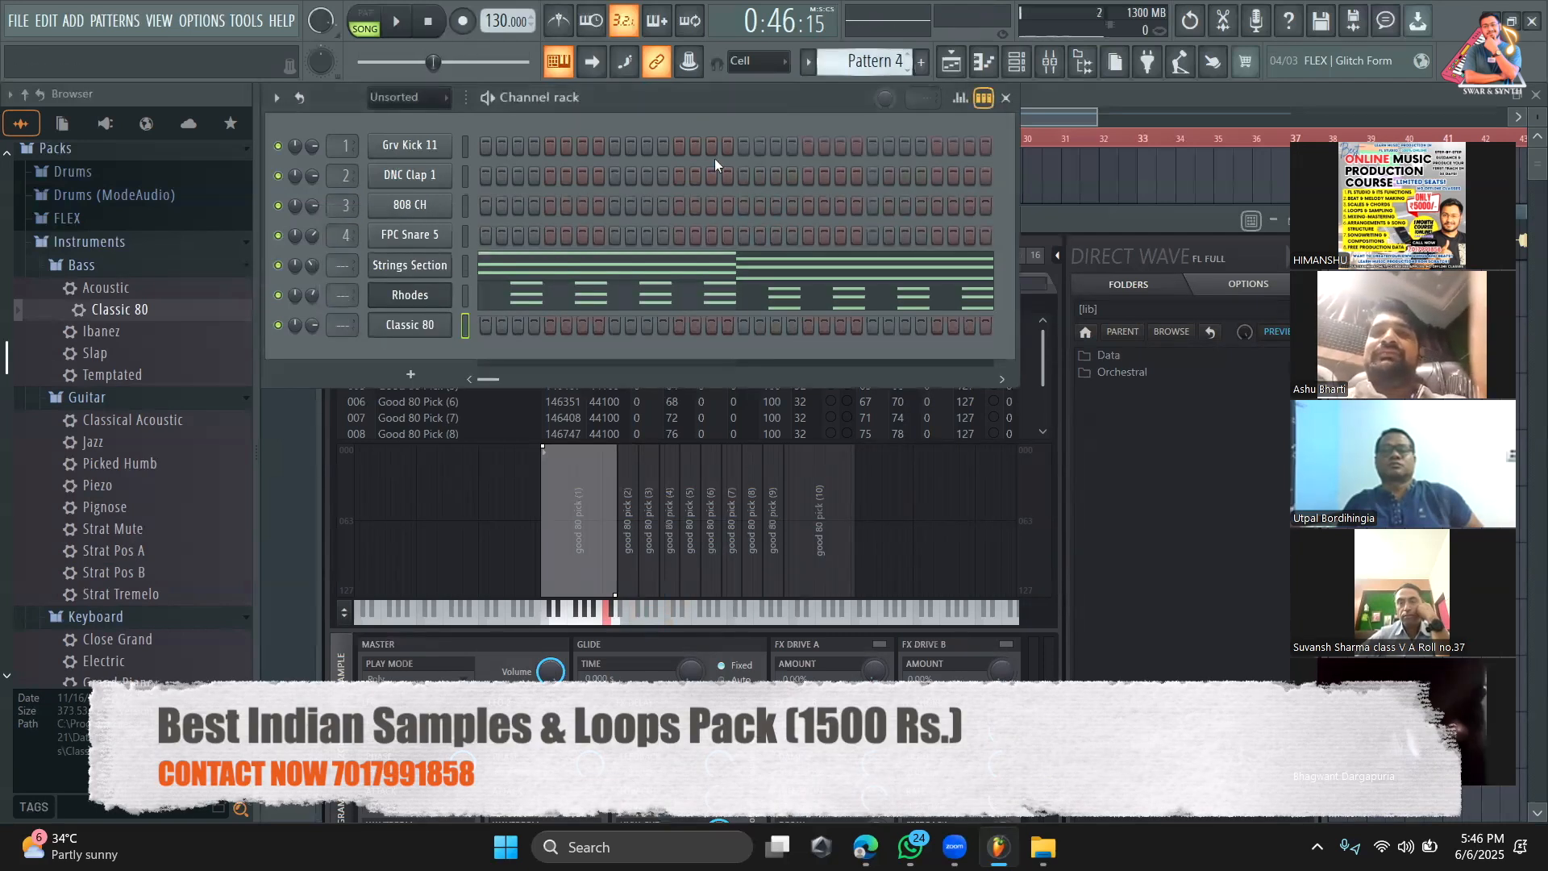
pyautogui.rightClick(432, 266)
pyautogui.click(700, 279)
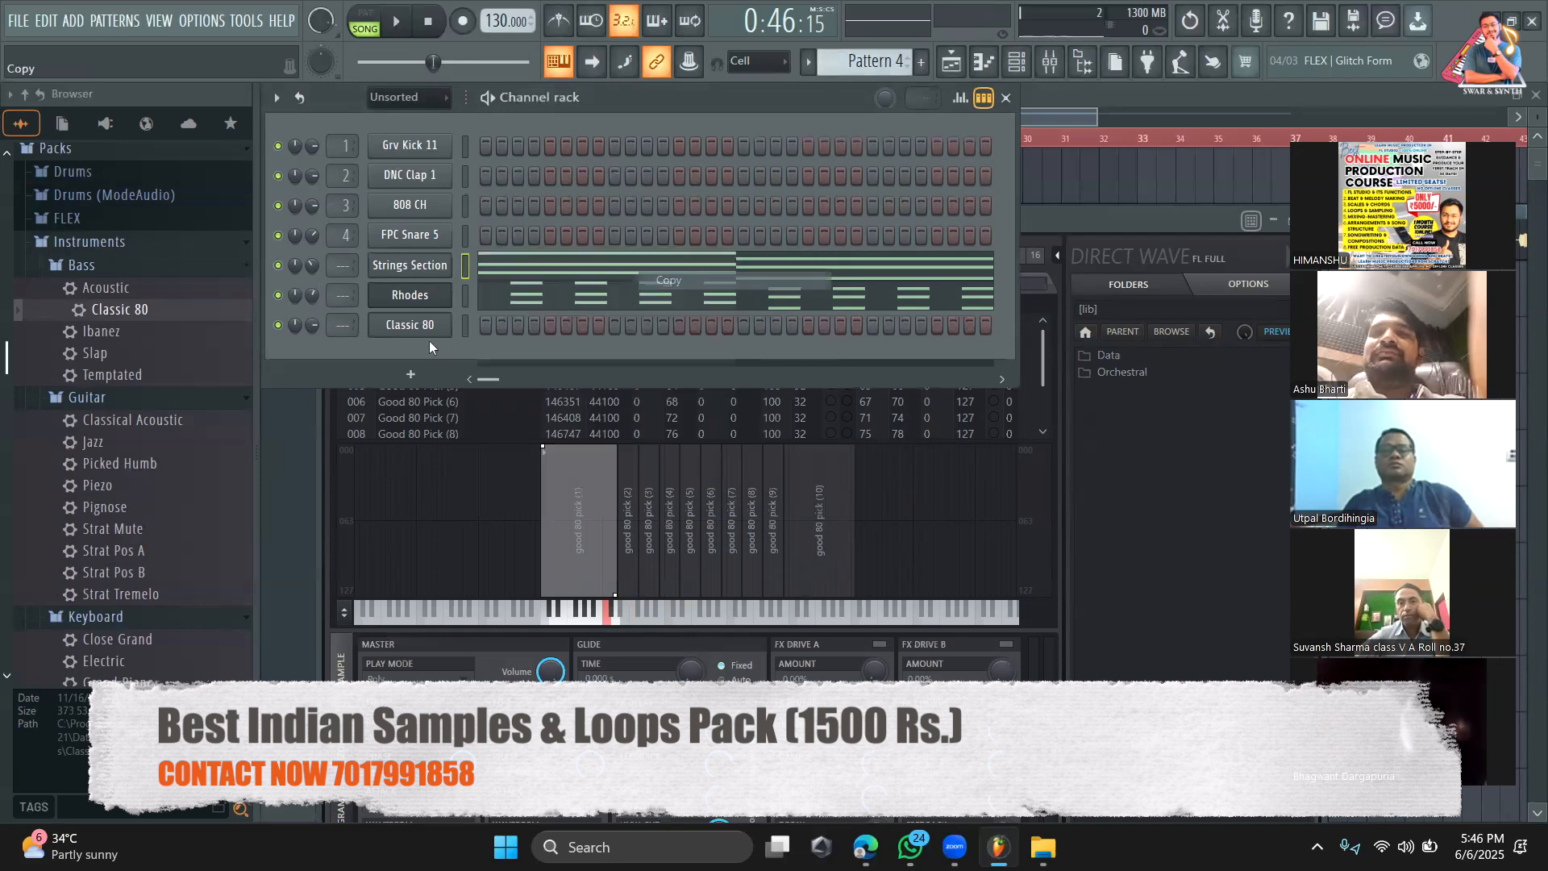
pyautogui.rightClick(421, 326)
pyautogui.click(666, 356)
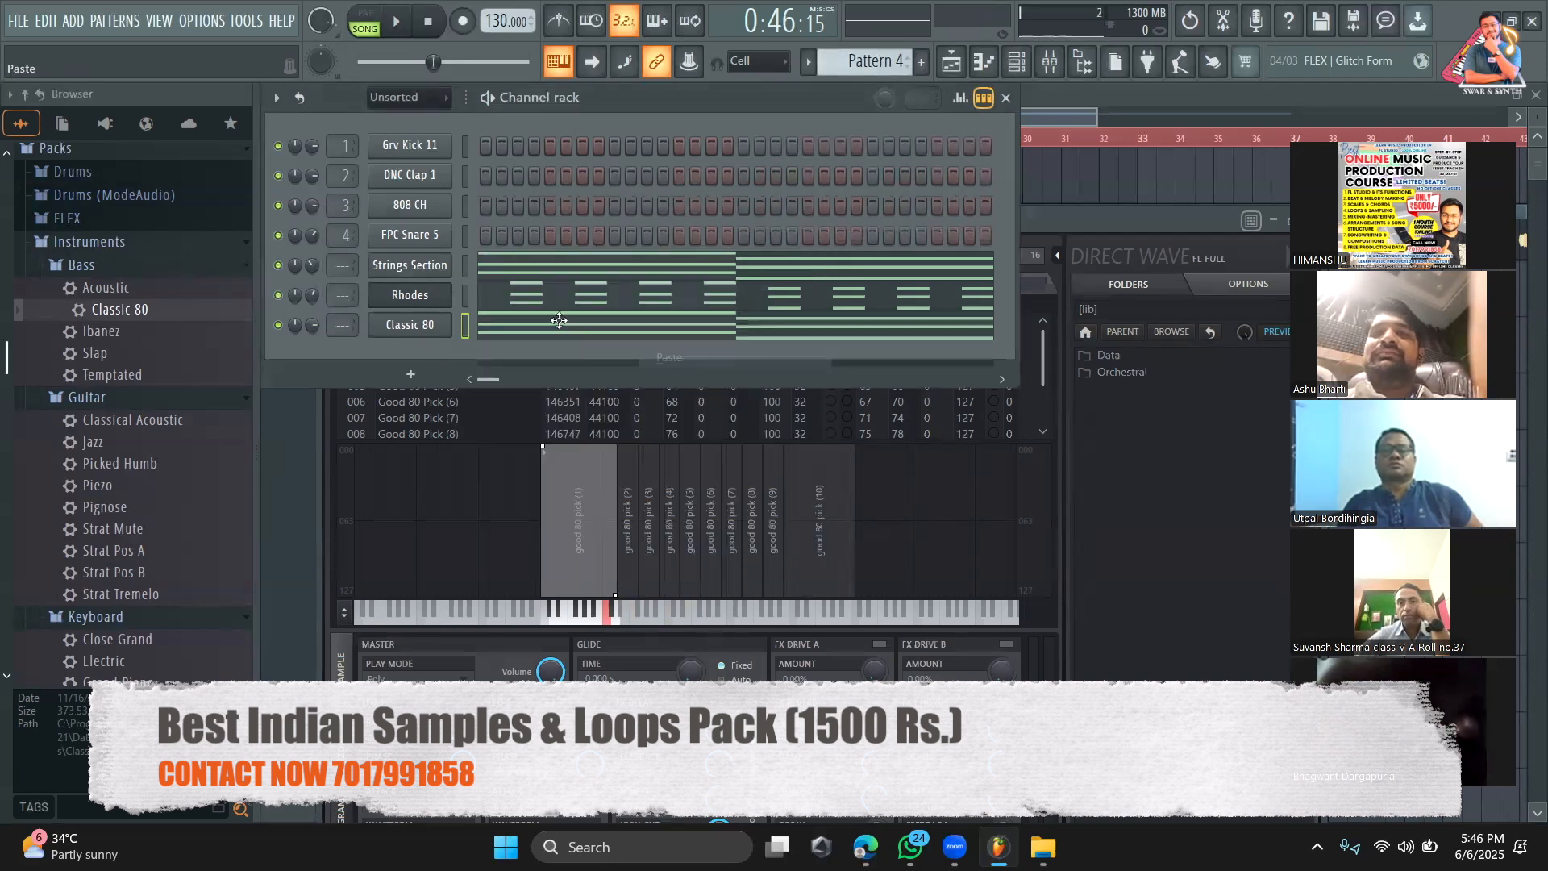
pyautogui.click(554, 321)
# Step: Delete the upper chord notes from the Classic 80 part, keeping only the root notes B4 and A4
pyautogui.rightClick(486, 216)
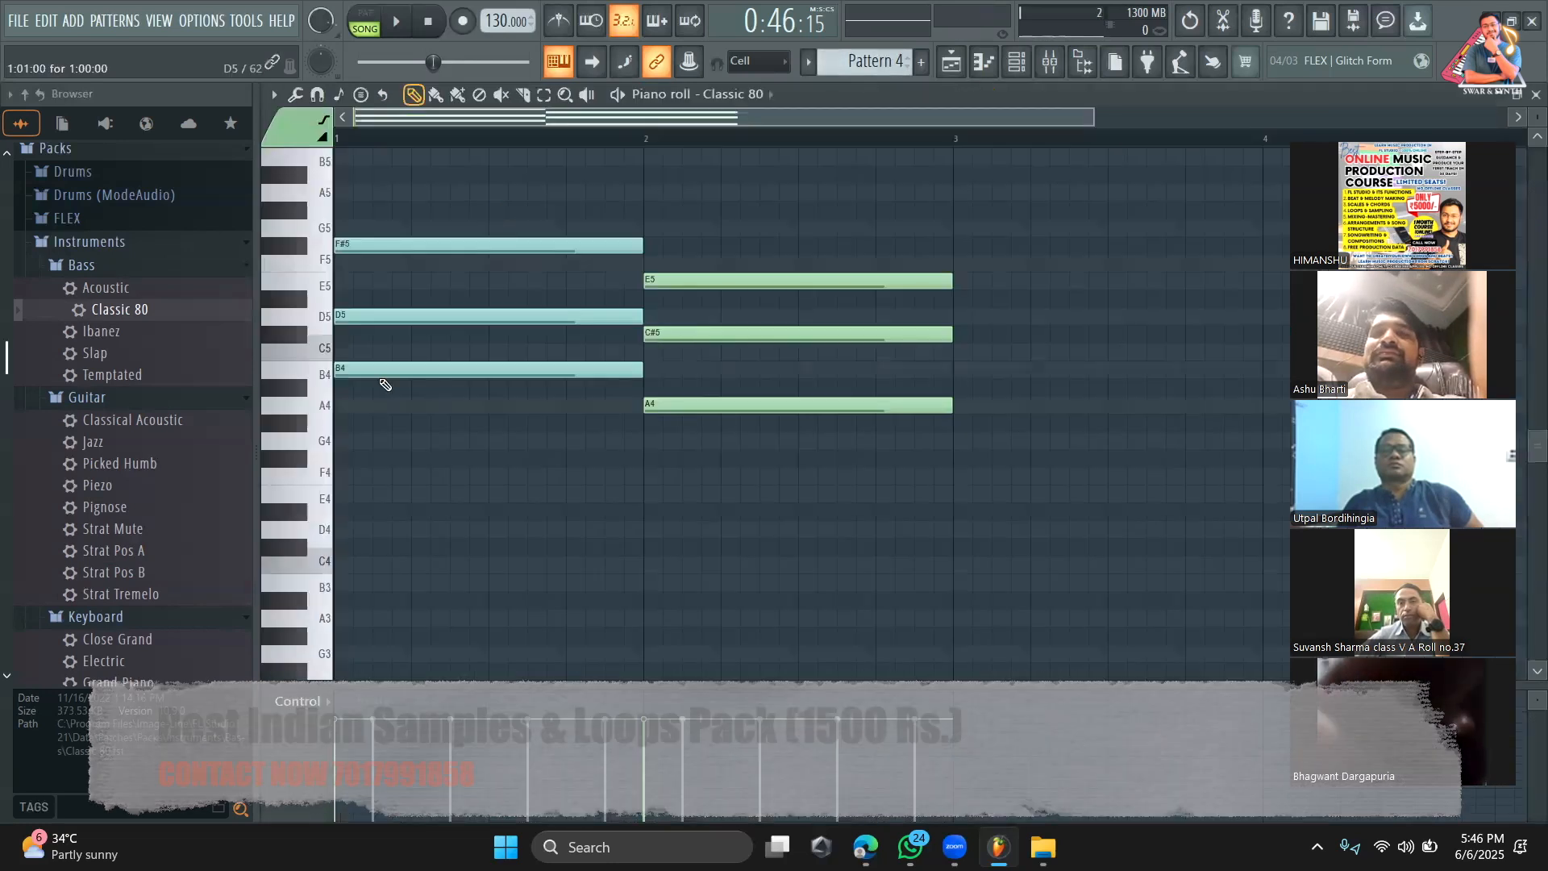
pyautogui.click(348, 372)
pyautogui.rightClick(790, 411)
pyautogui.moveTo(951, 369); pyautogui.dragTo(645, 371)
pyautogui.click(649, 404)
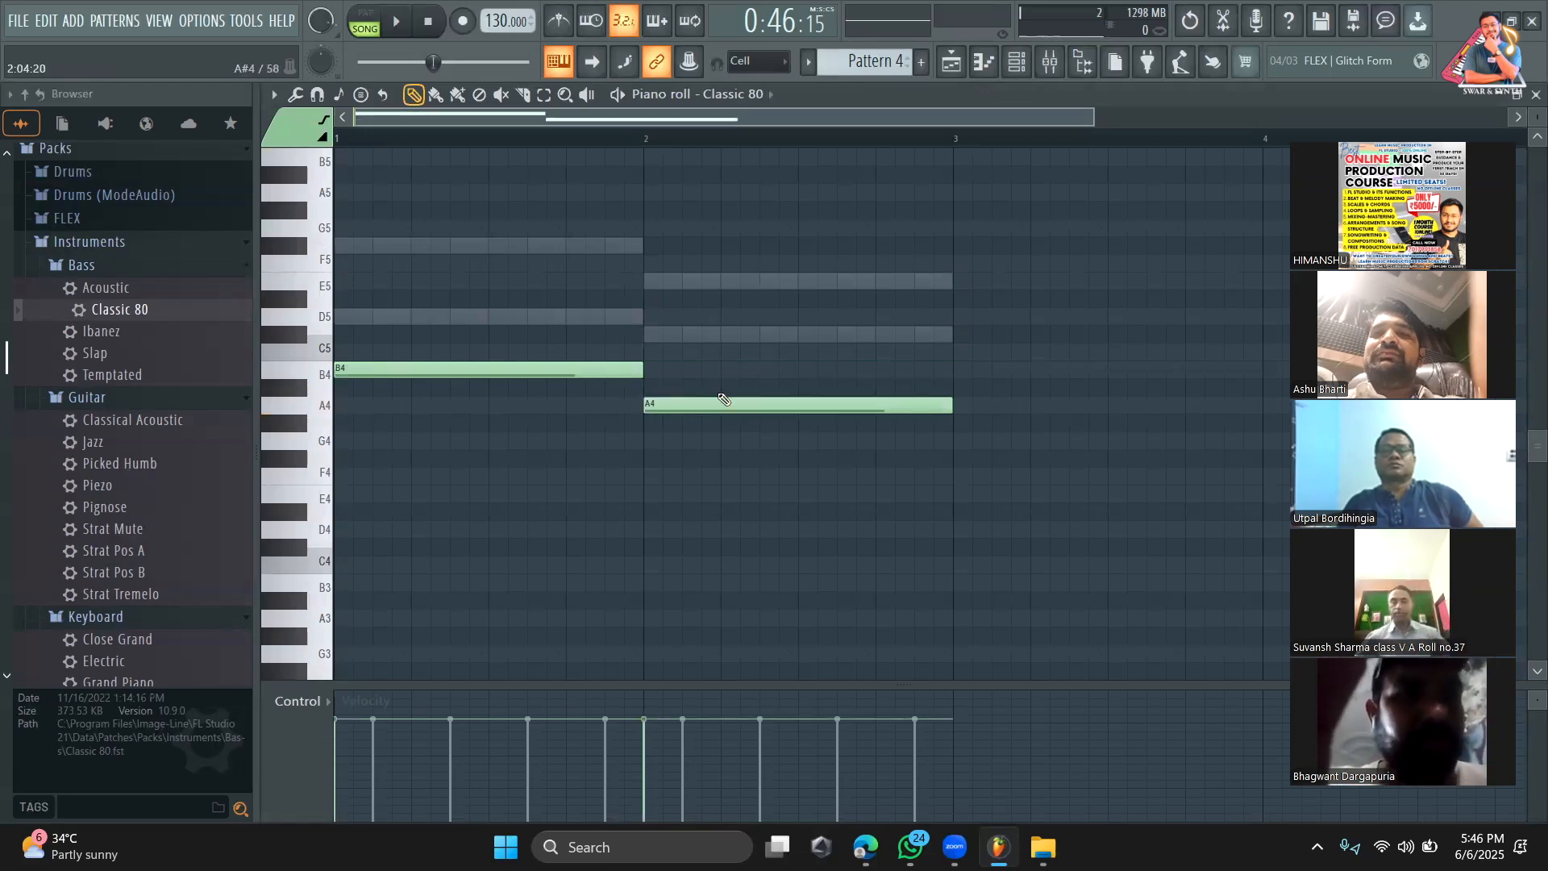
# Step: Play Pattern 4 in pattern mode with the Classic 80 root notes, and stop playback
pyautogui.click(326, 376)
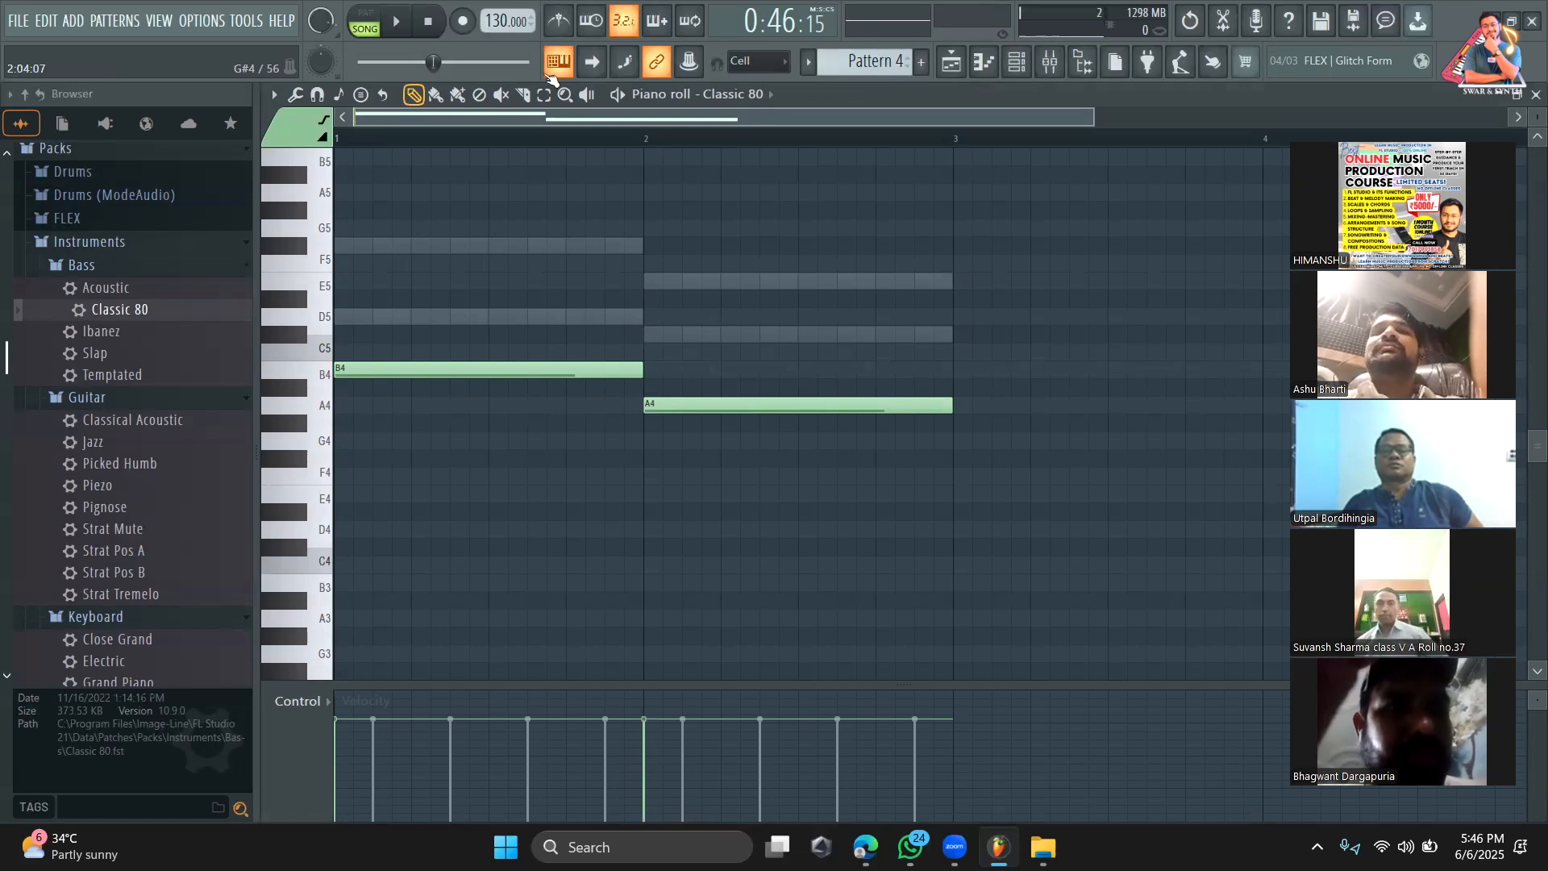
pyautogui.click(374, 21)
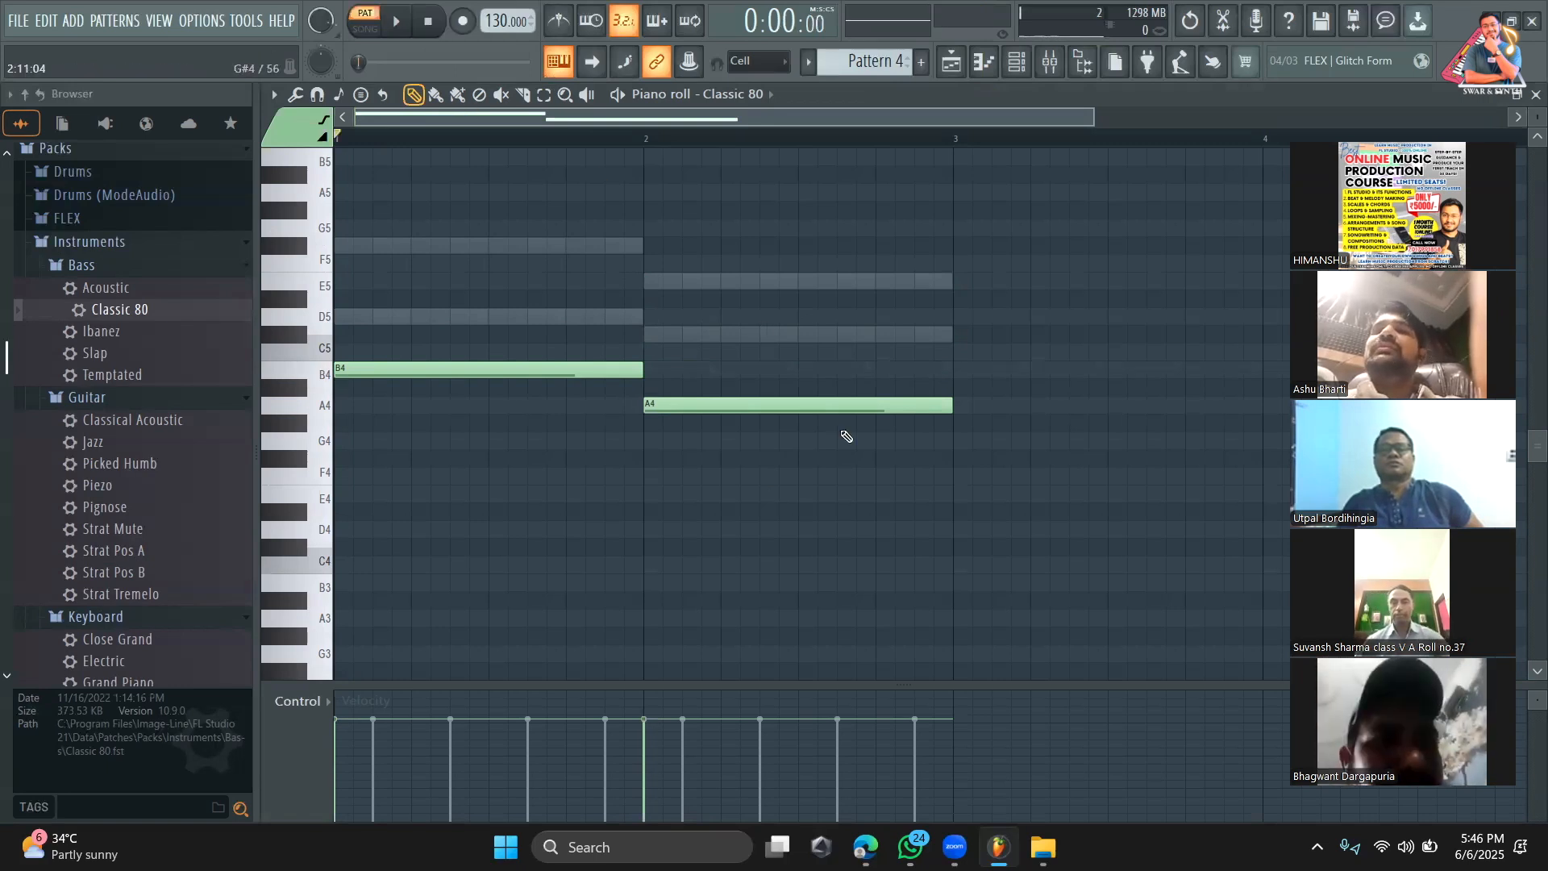
pyautogui.press('space')
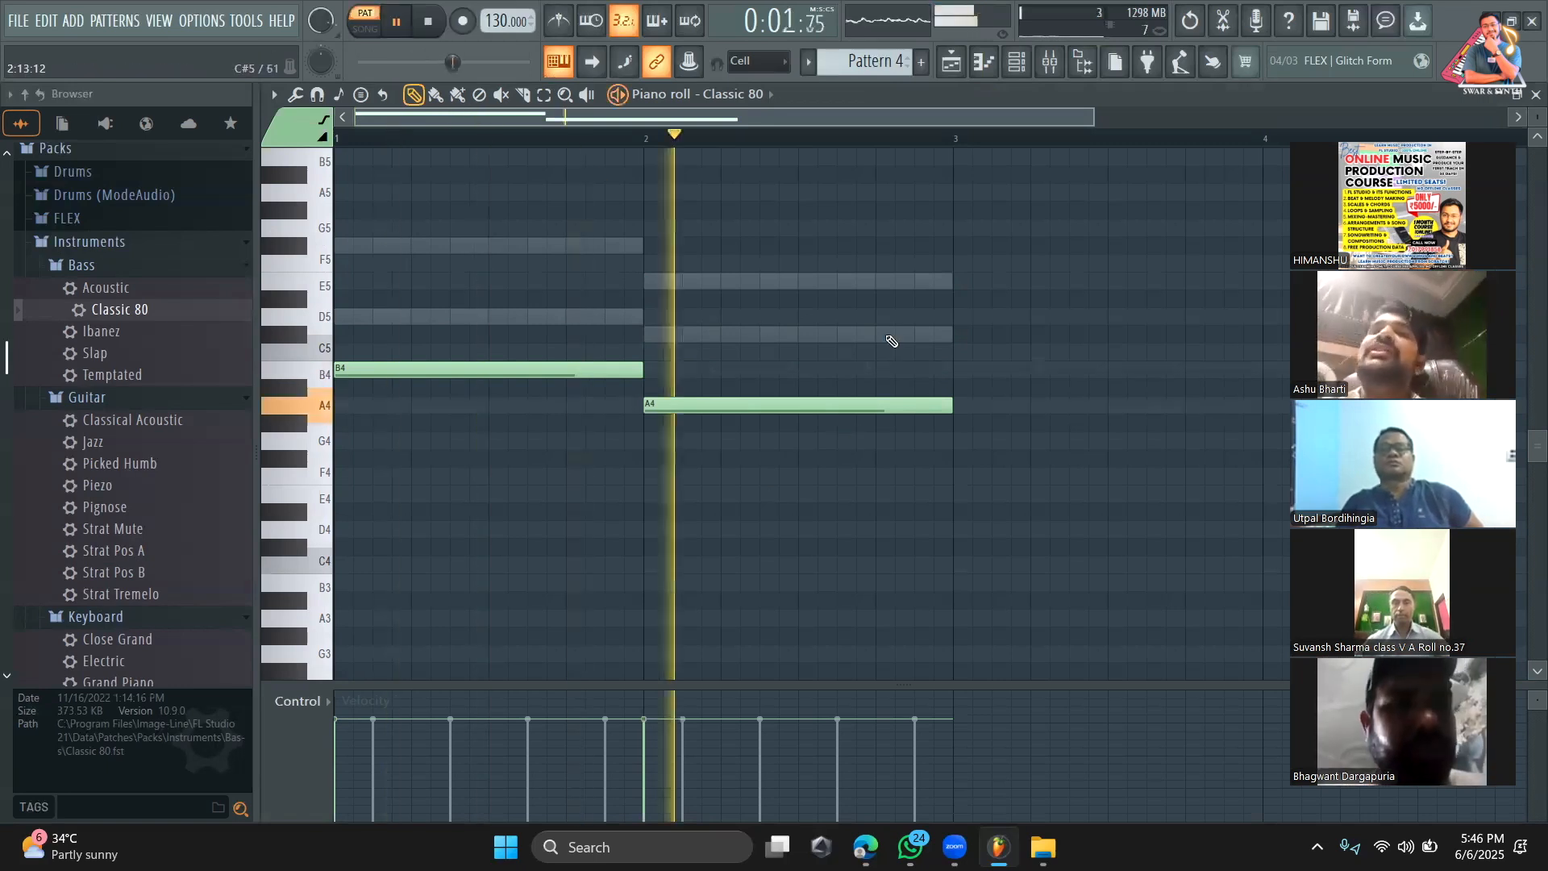
pyautogui.press('space')
# Step: Shorten both Classic 80 notes, B4 and A4, to half a bar each
pyautogui.hotkey('ctrl', 'a')
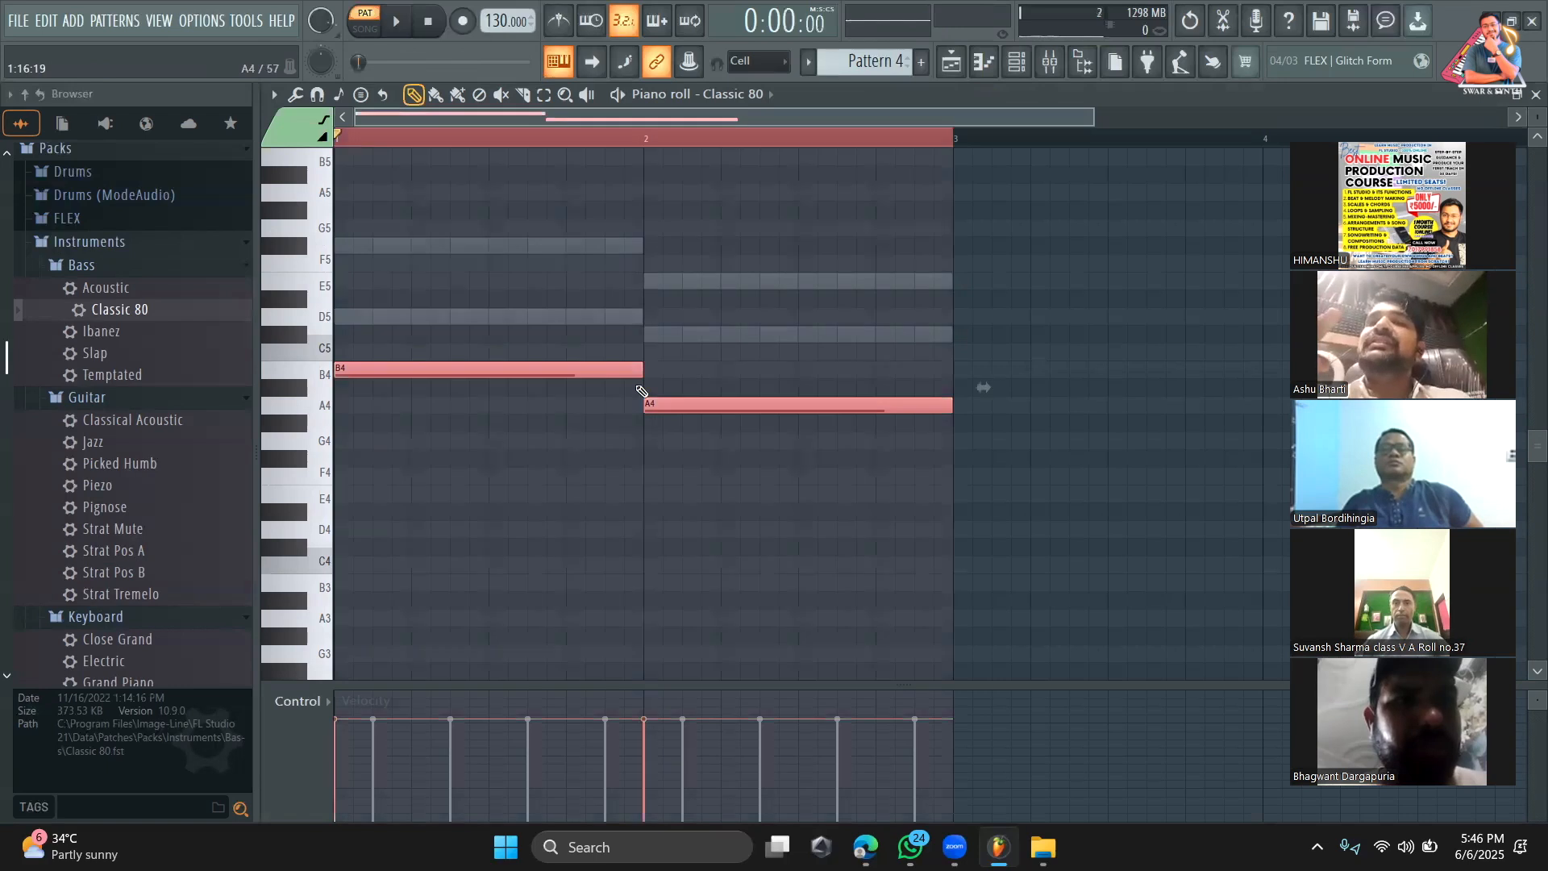
pyautogui.moveTo(641, 372); pyautogui.dragTo(493, 384)
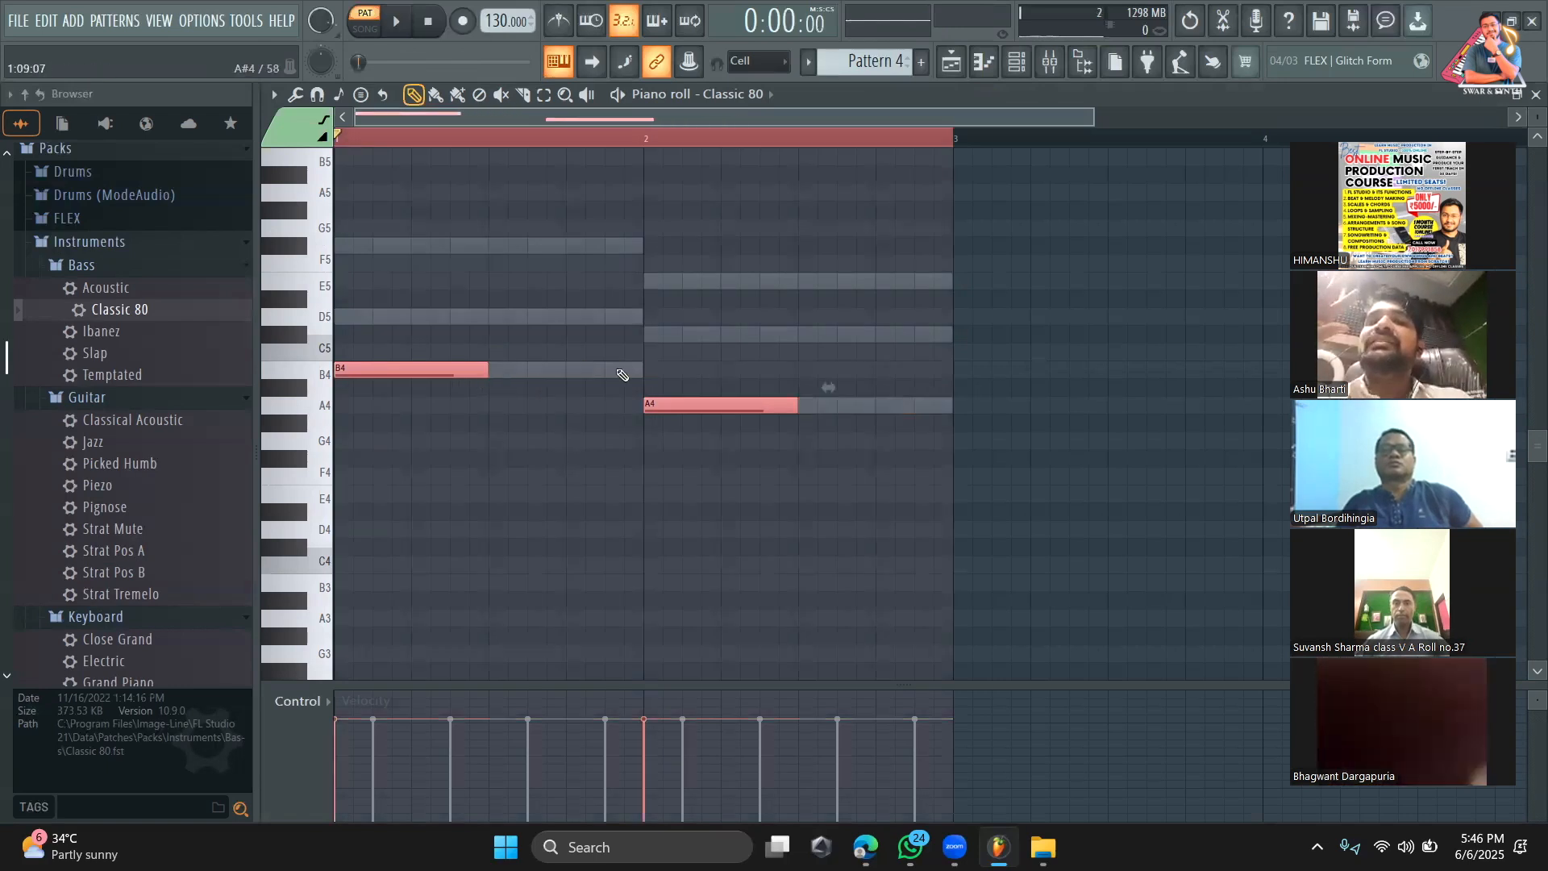
# Step: Add quarter-bar Classic 80 notes at the bar ends: D5 closing bar 1 and C#5 closing bar 2
pyautogui.click(626, 370)
pyautogui.click(577, 314)
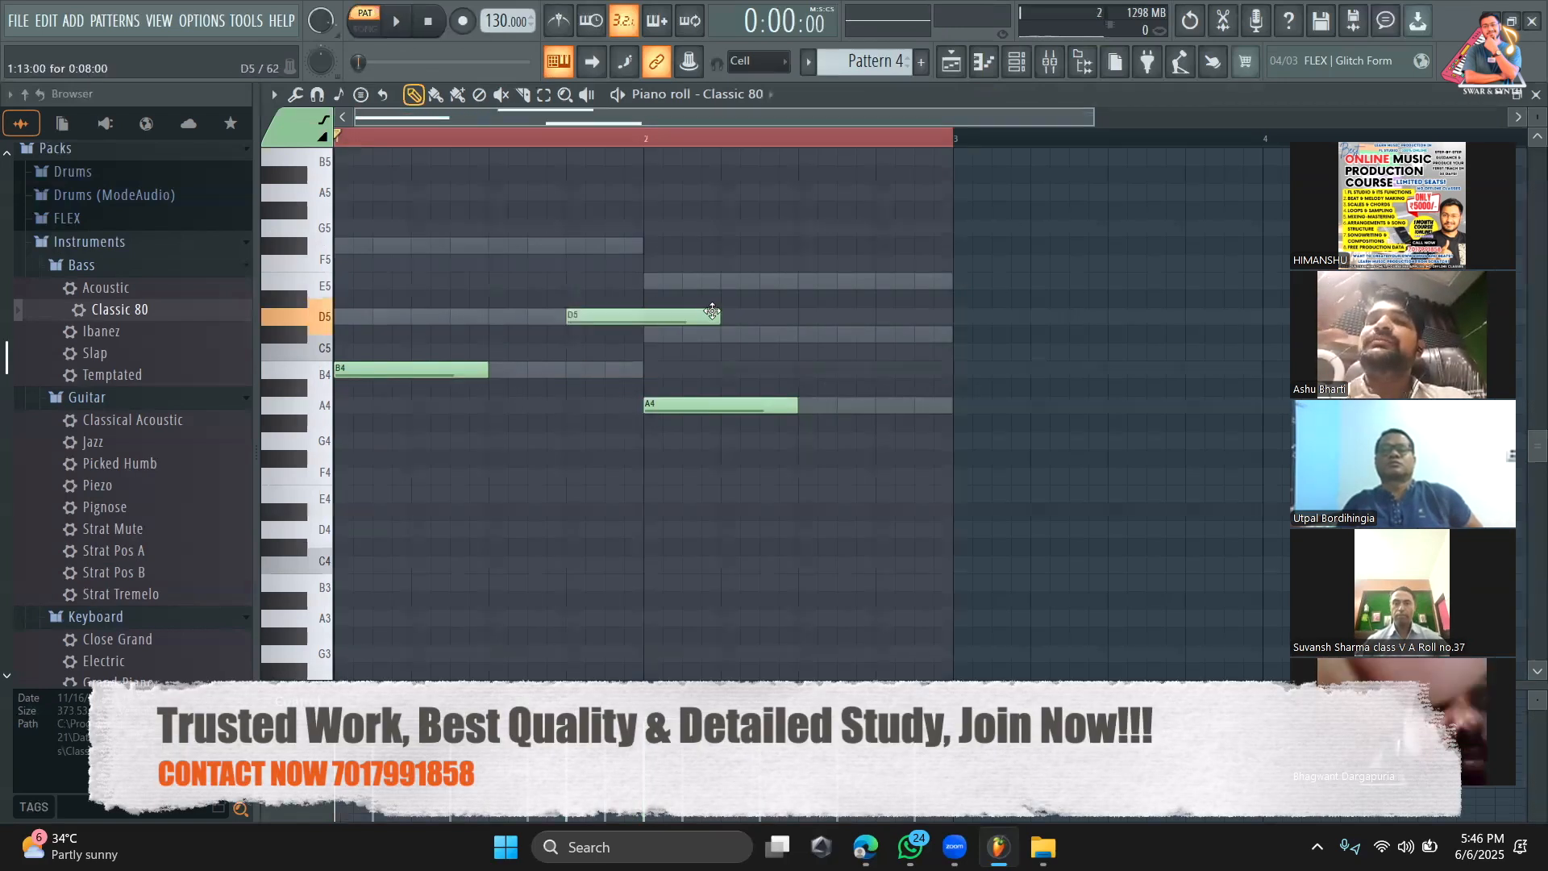
pyautogui.moveTo(701, 314); pyautogui.dragTo(645, 316)
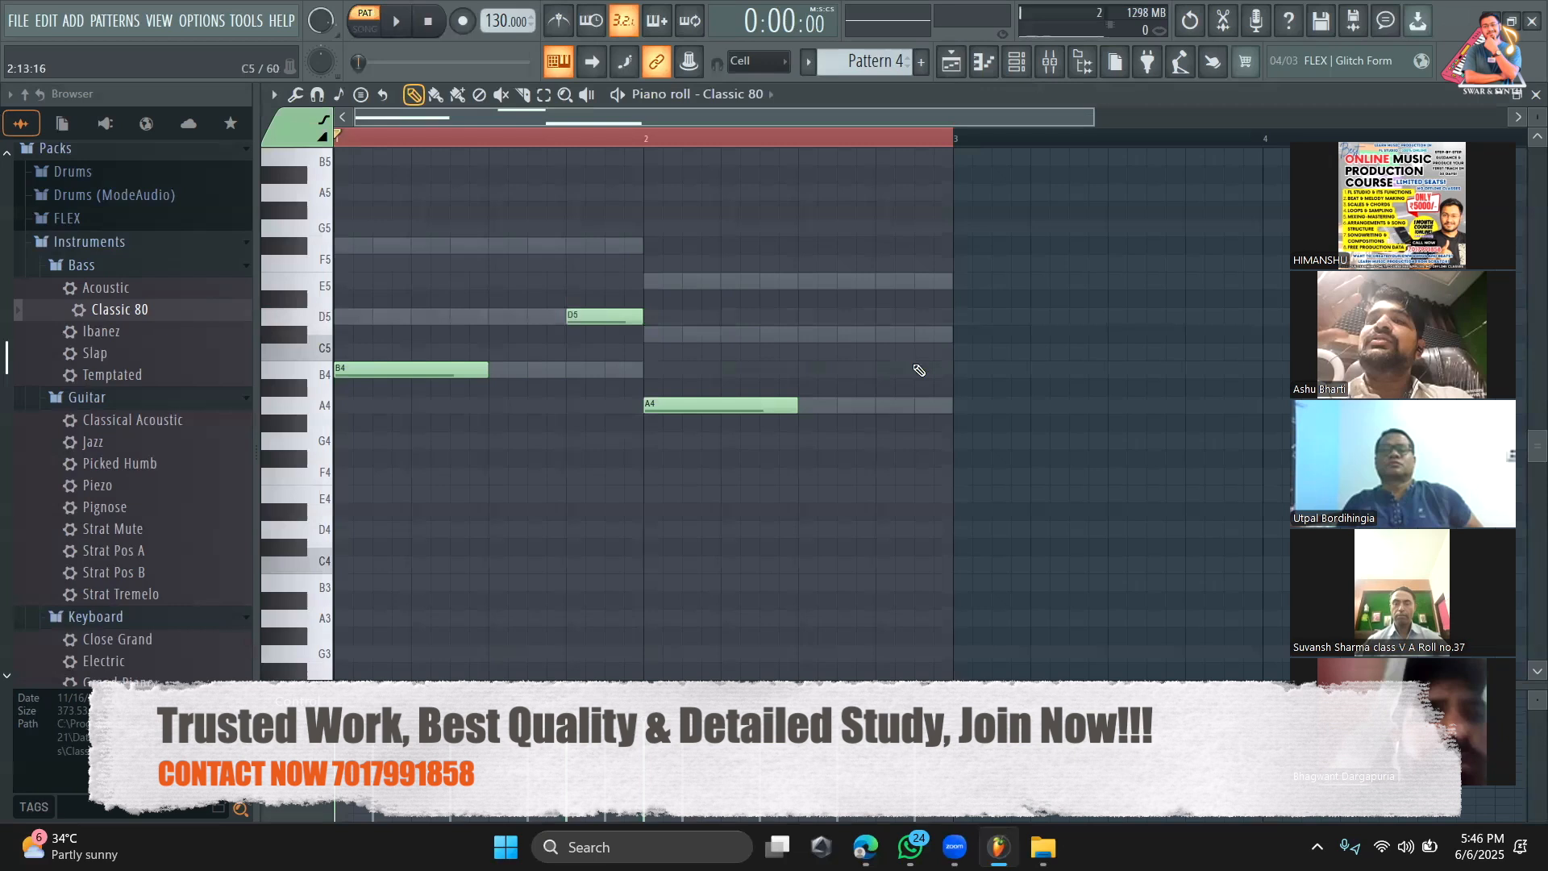
pyautogui.click(878, 334)
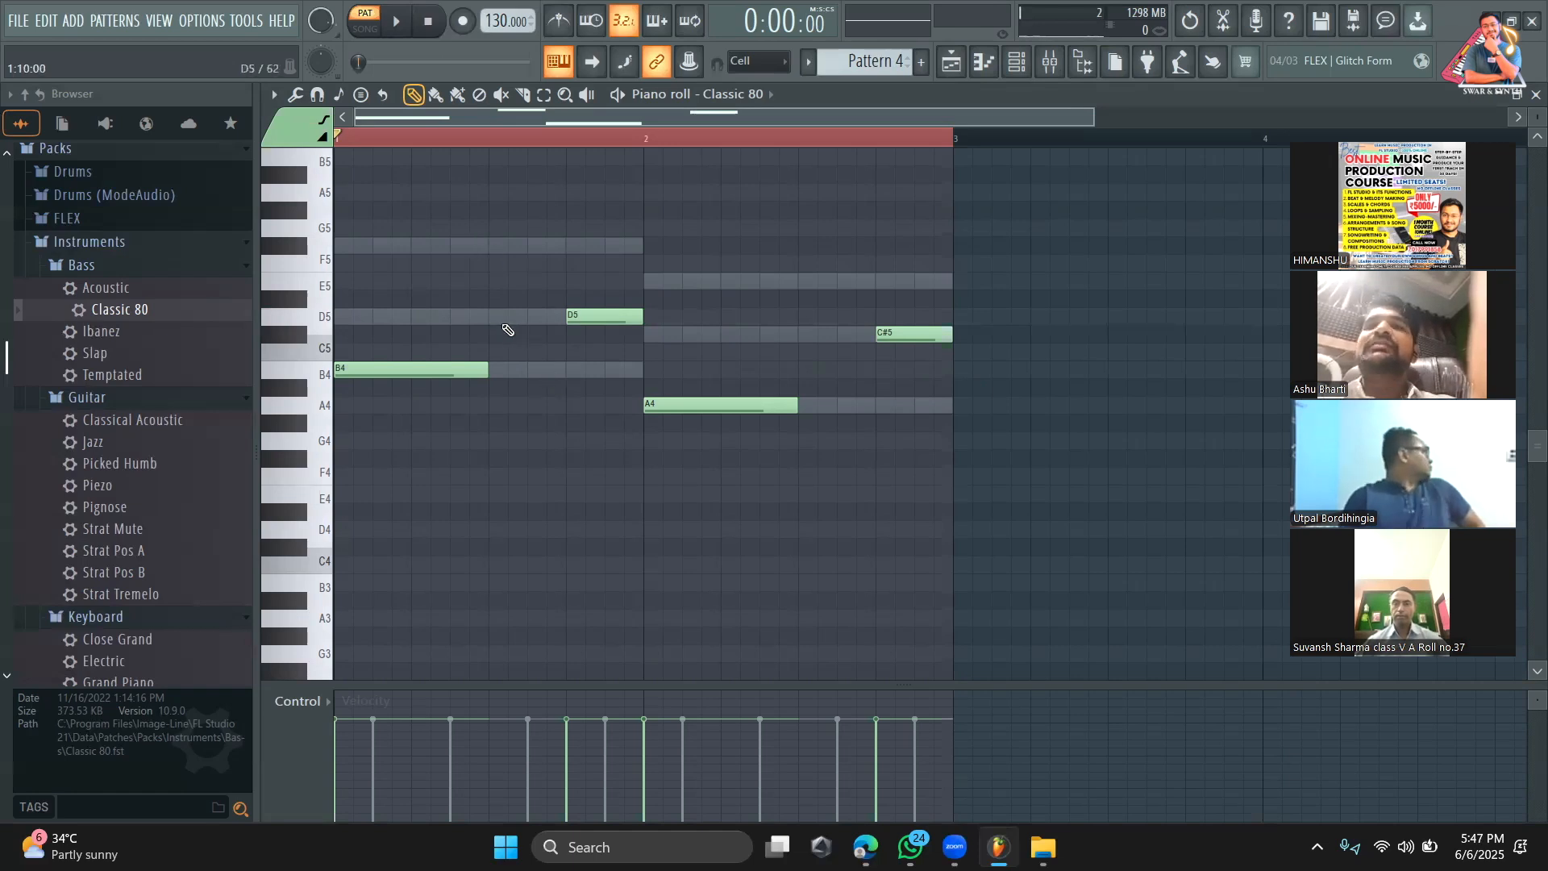
# Step: Add short eighth-bar Classic 80 passing notes from mid-bar: D5 and F#5 in bar 1, C#5 and E5 in bar 2
pyautogui.click(495, 317)
pyautogui.moveTo(561, 317); pyautogui.dragTo(523, 317)
pyautogui.click(540, 246)
pyautogui.click(814, 333)
pyautogui.click(834, 282)
pyautogui.moveTo(831, 282); pyautogui.dragTo(841, 283)
# Step: Play Pattern 4 twice to audition the full Classic 80 bass line, and stop playback
pyautogui.press('space')
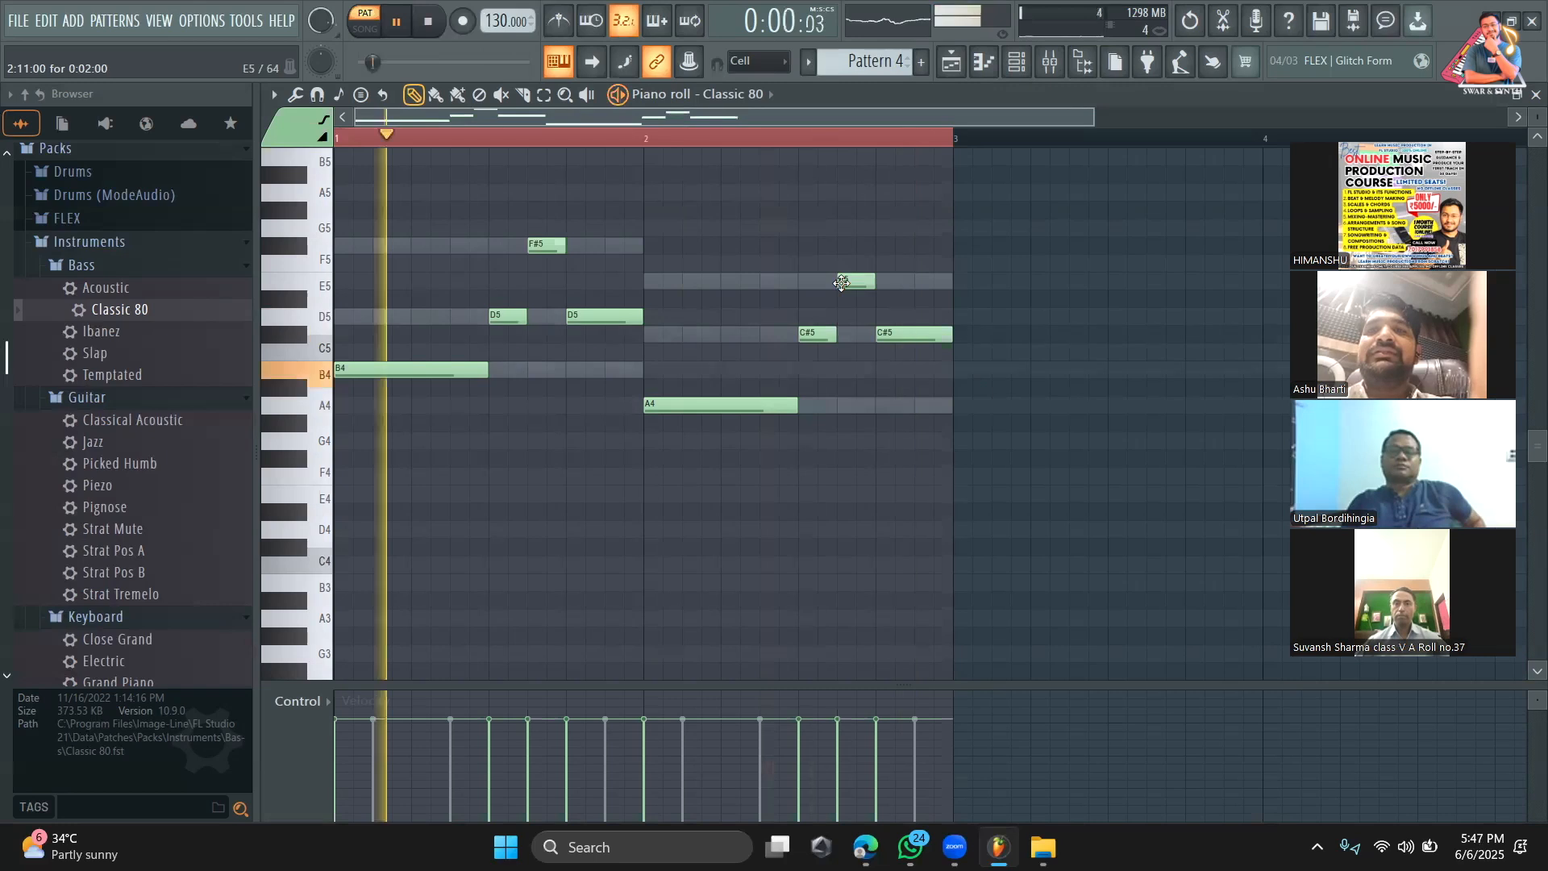
pyautogui.press('space')
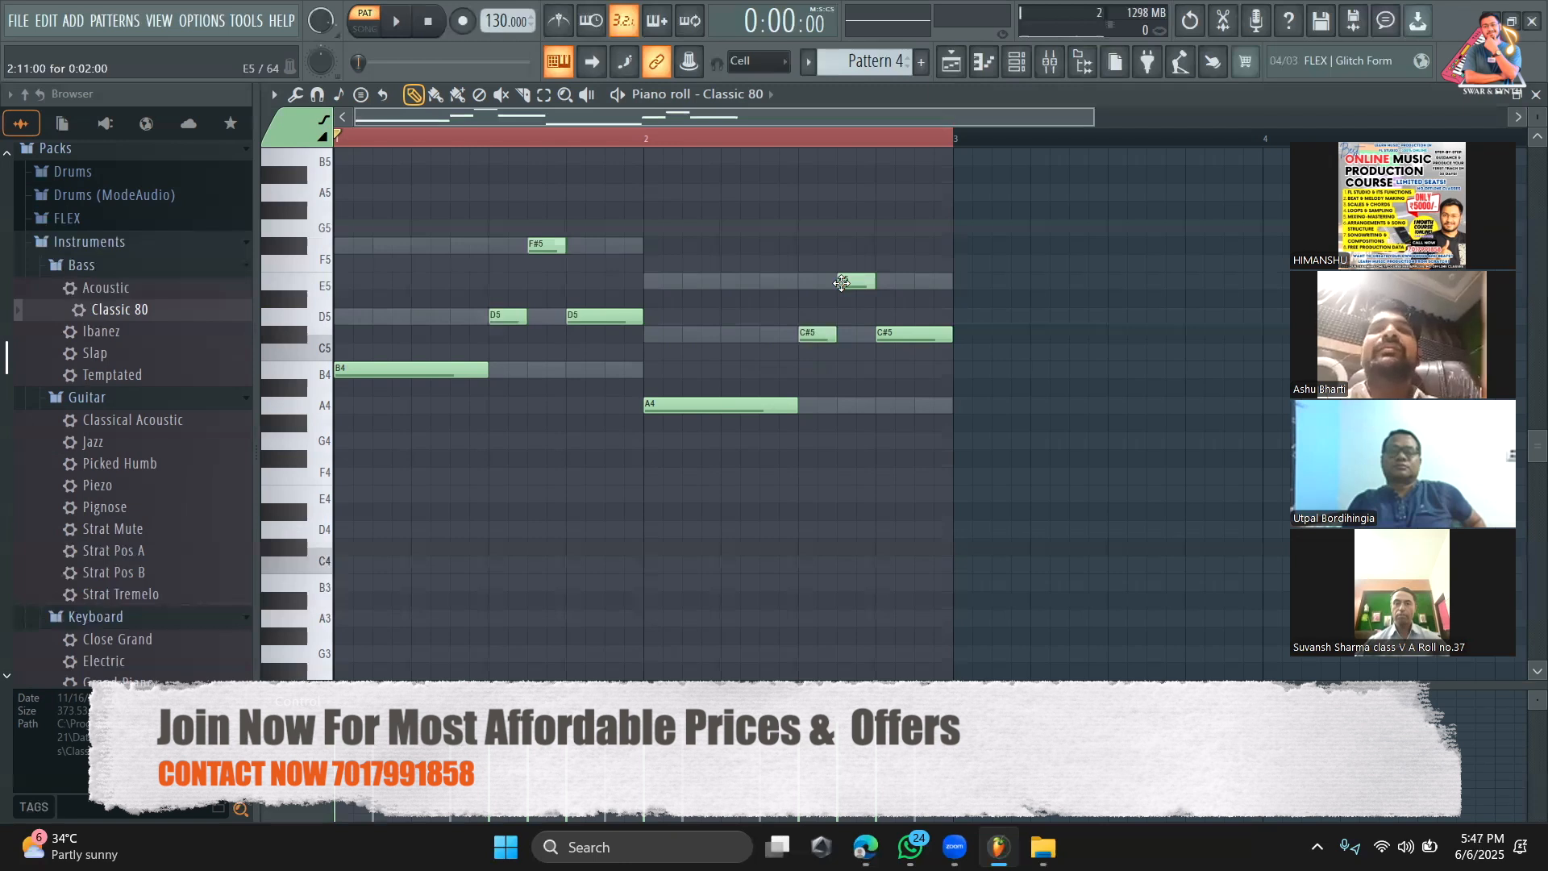
pyautogui.press('space')
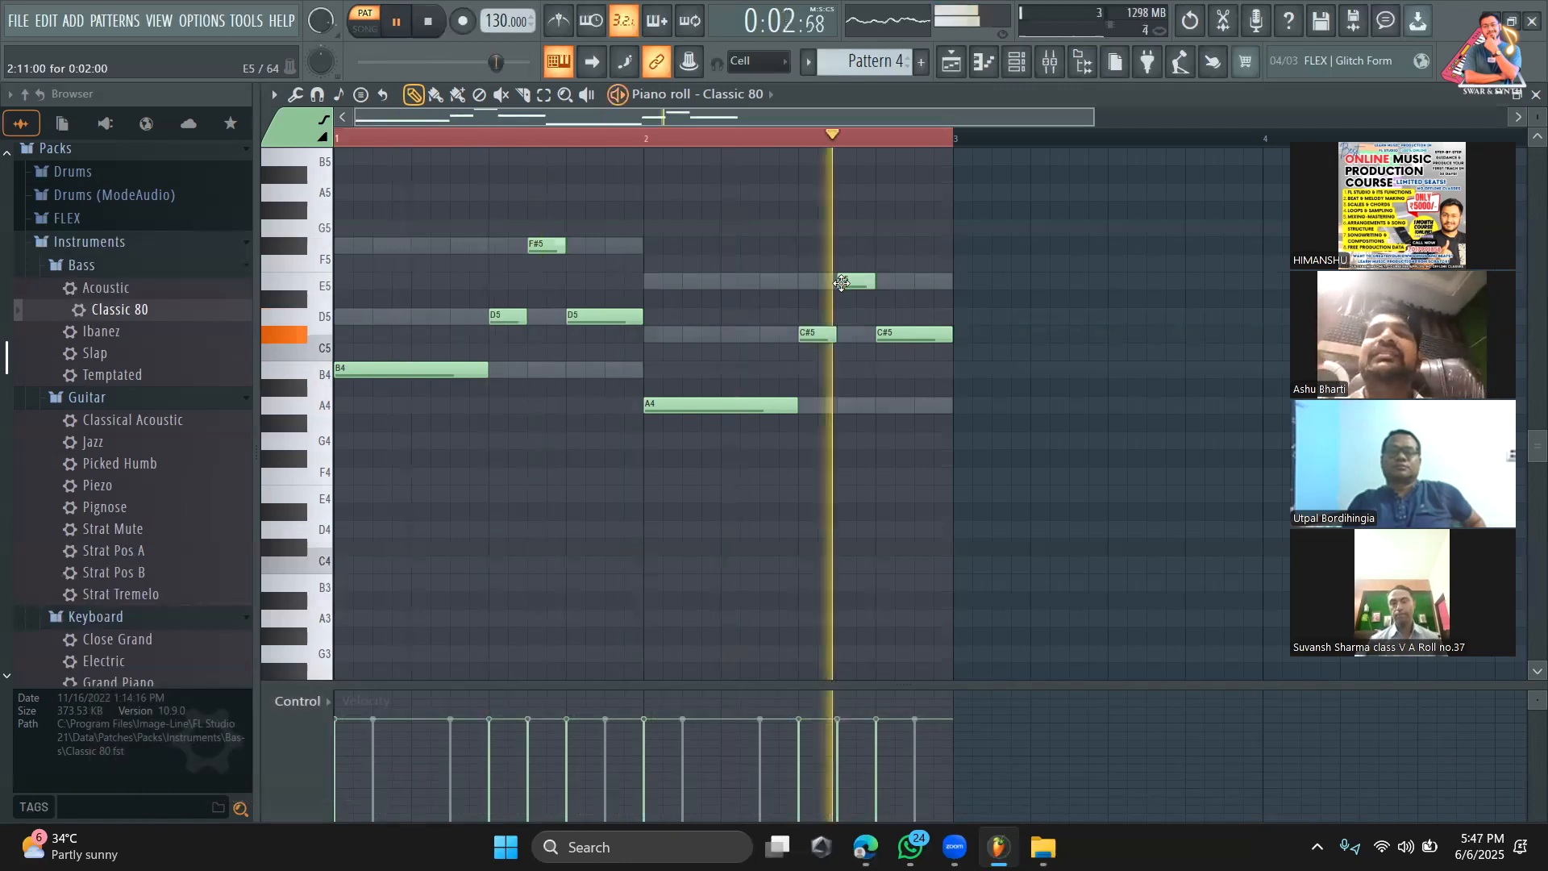
pyautogui.press('space')
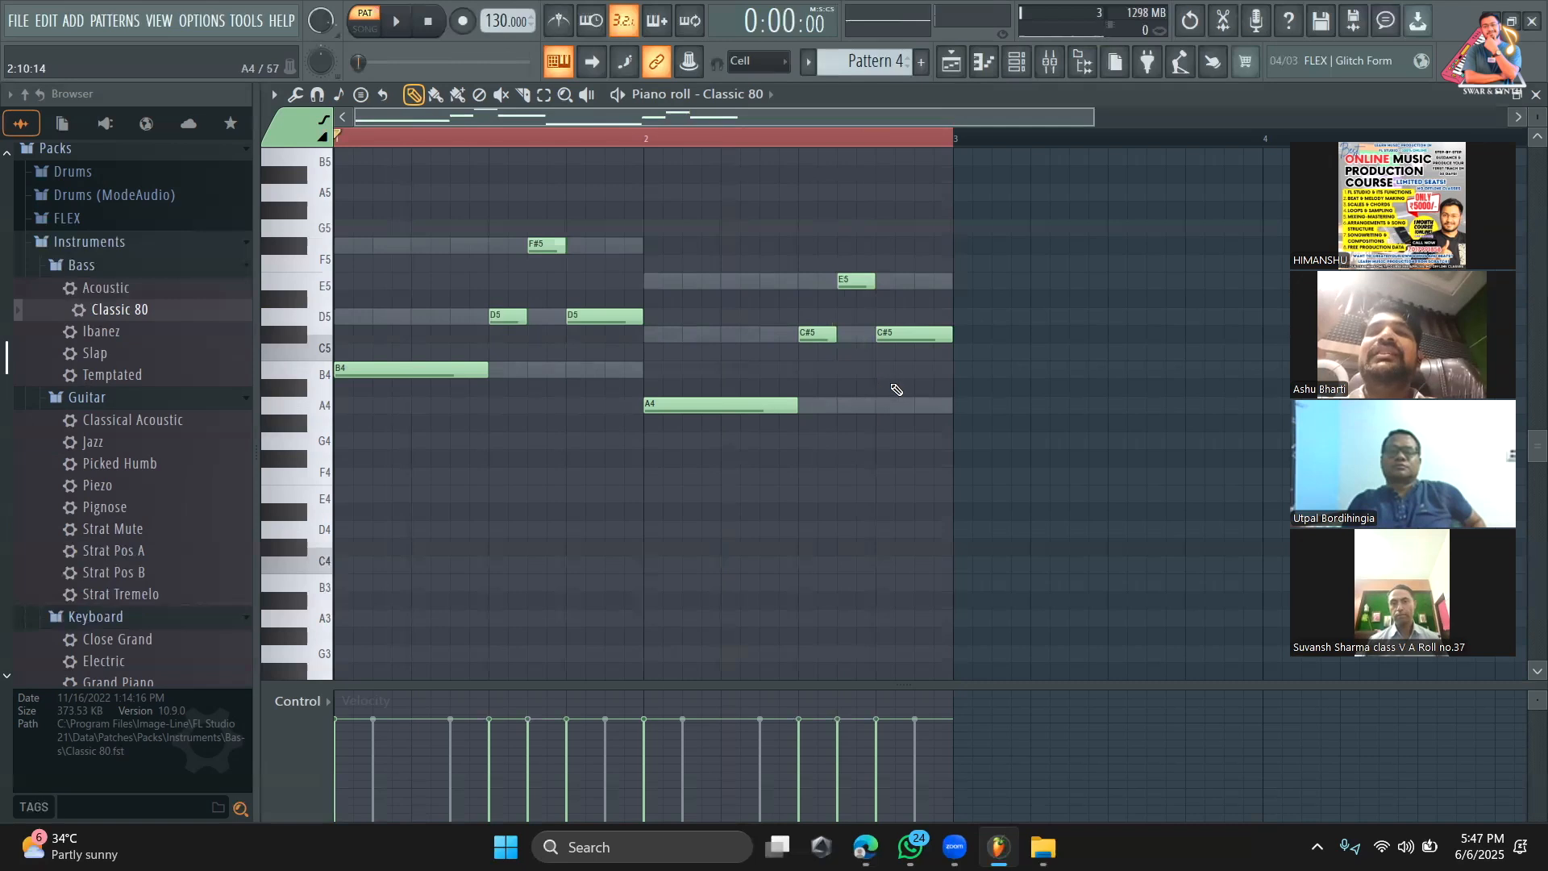
pyautogui.scroll(-2, 881, 421)
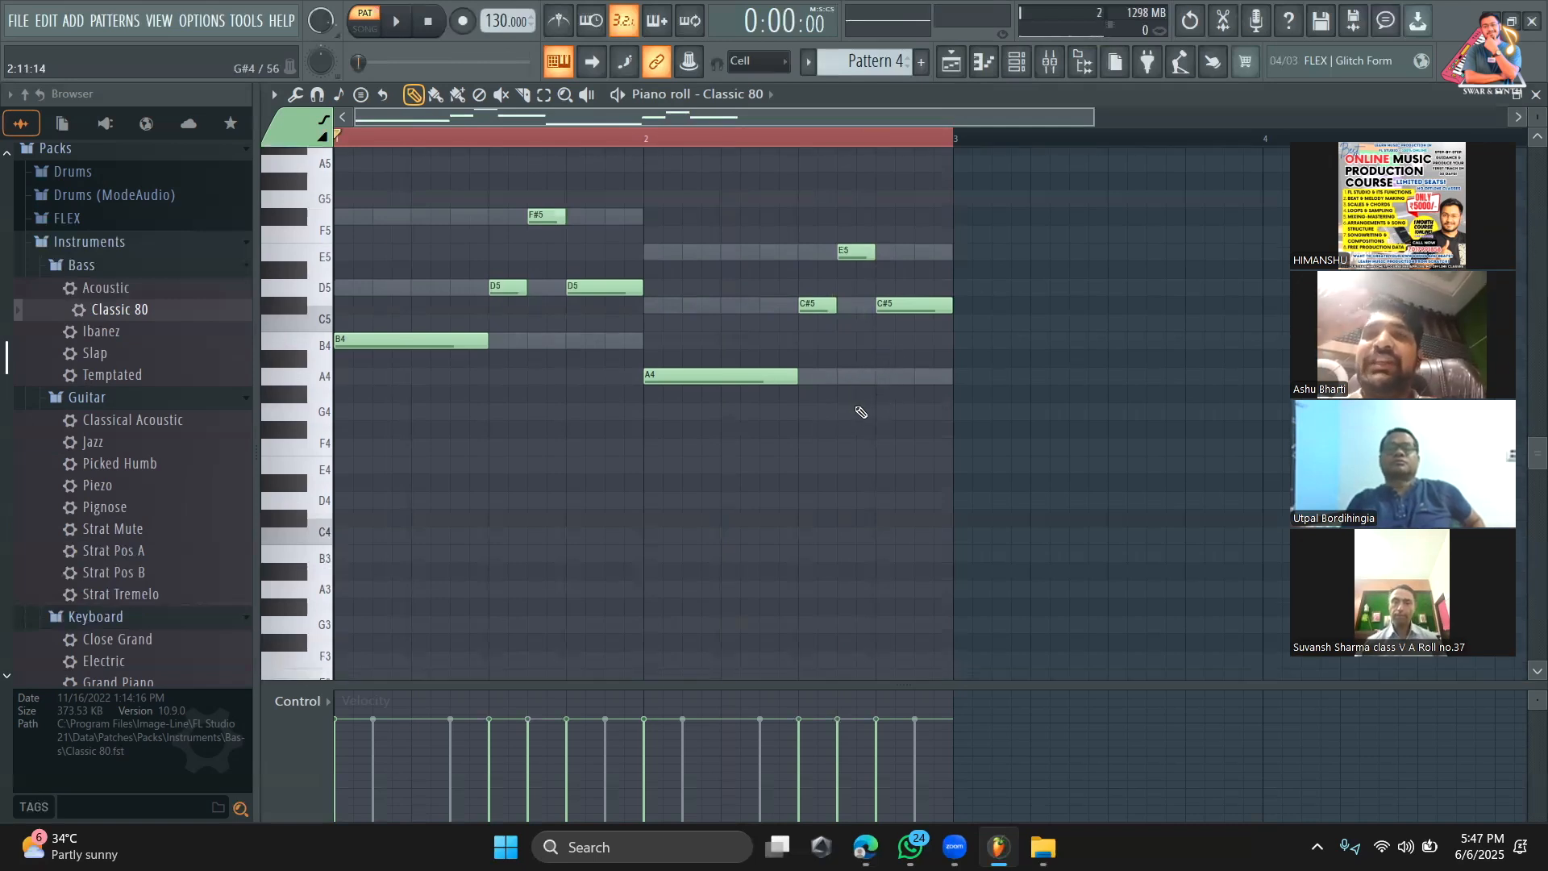
pyautogui.scroll(1, 860, 375)
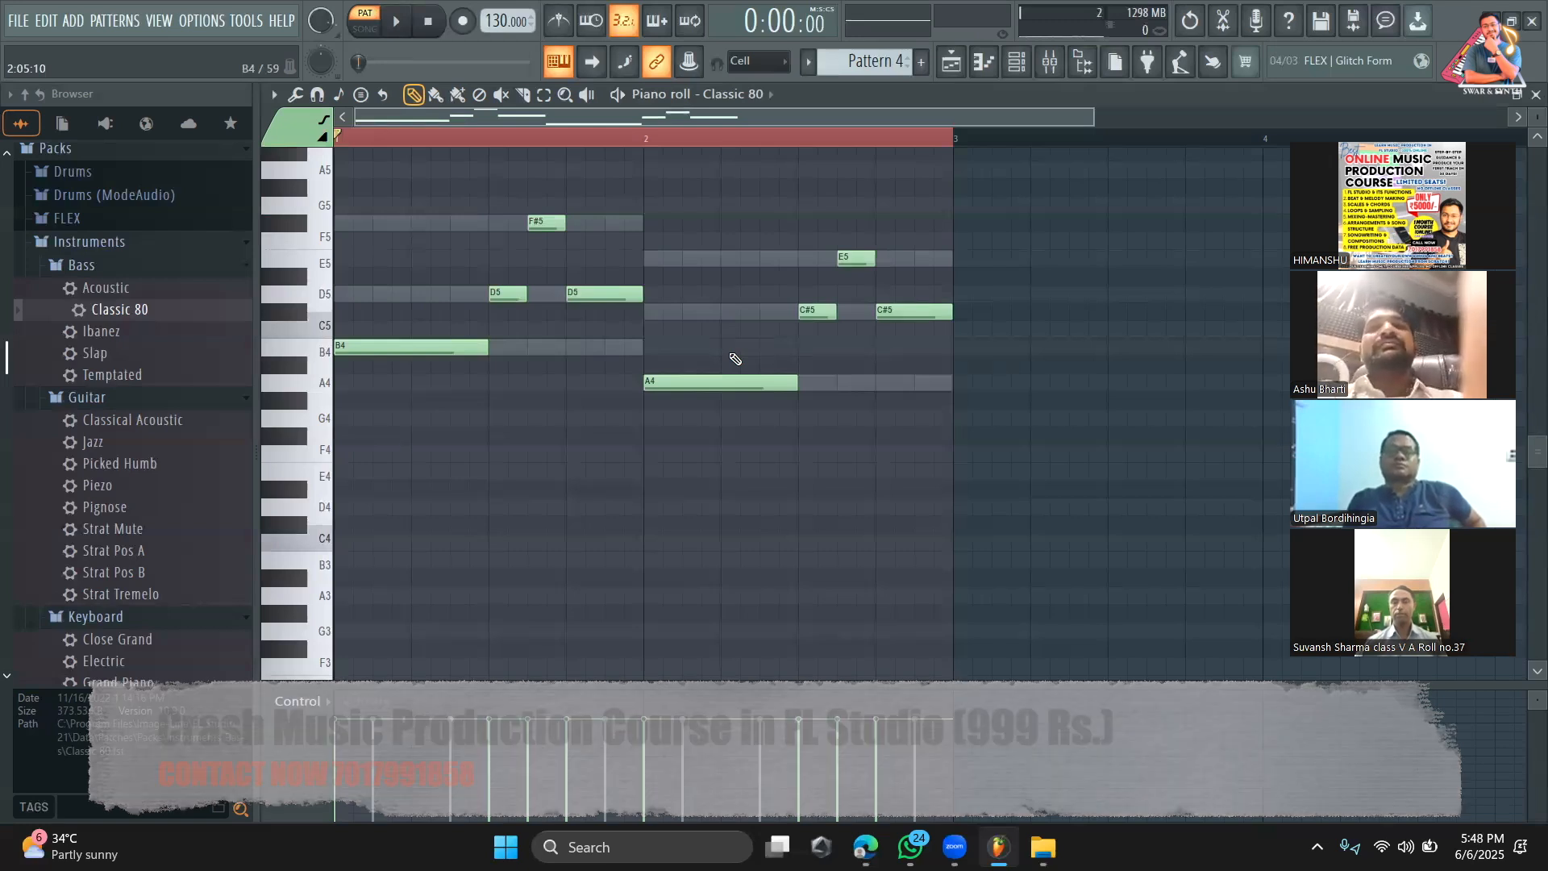
# Step: Review Pattern 4's channels, and play the playlist arrangement with the vocals from bar 19 before stopping
pyautogui.click(1016, 64)
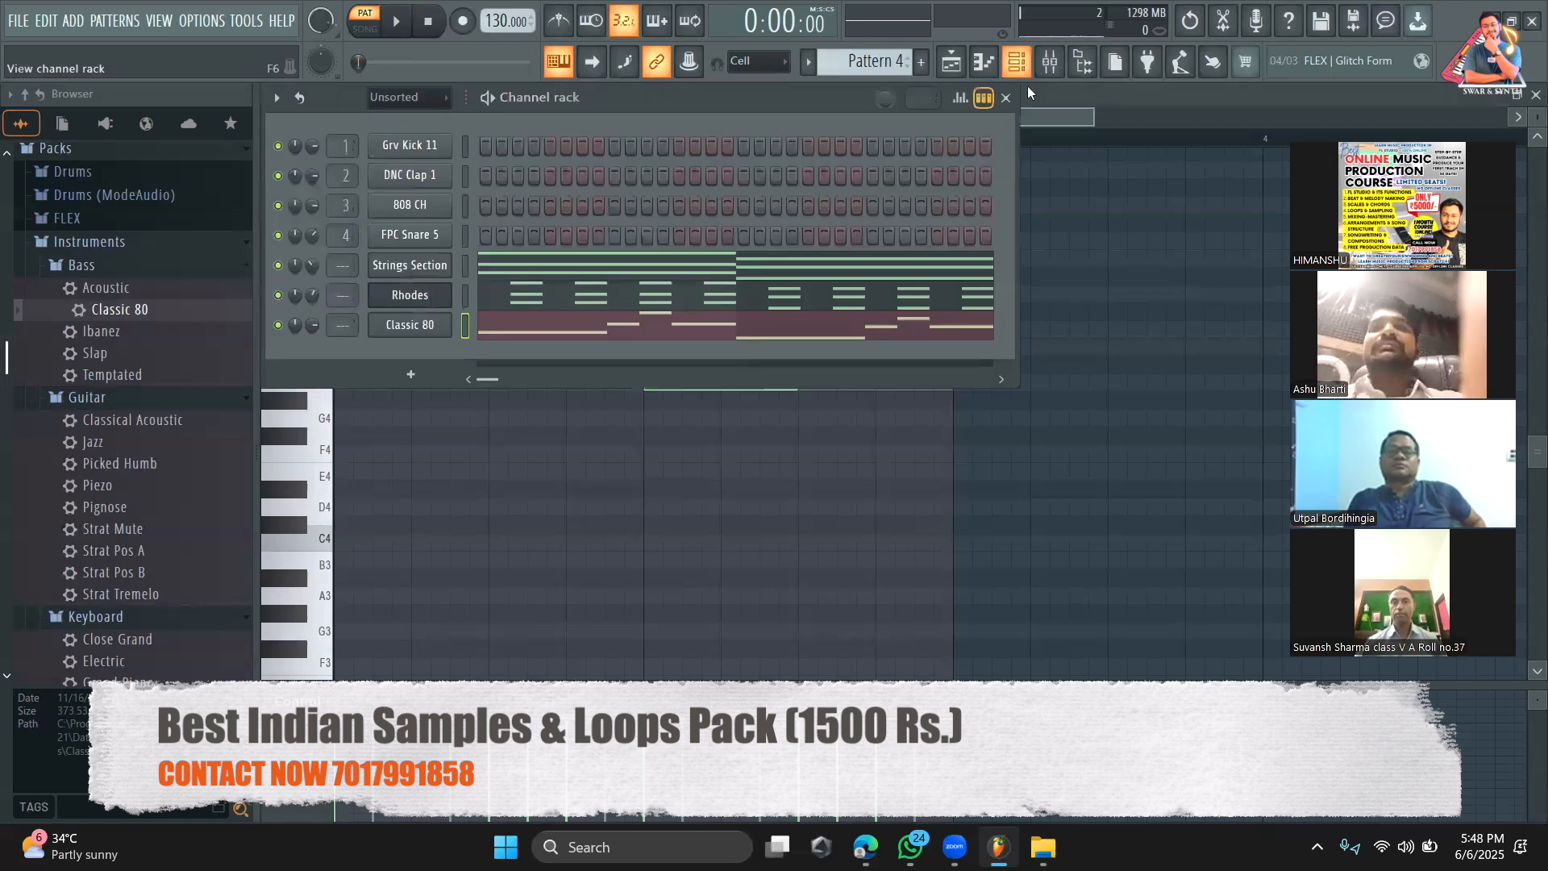
pyautogui.click(1012, 91)
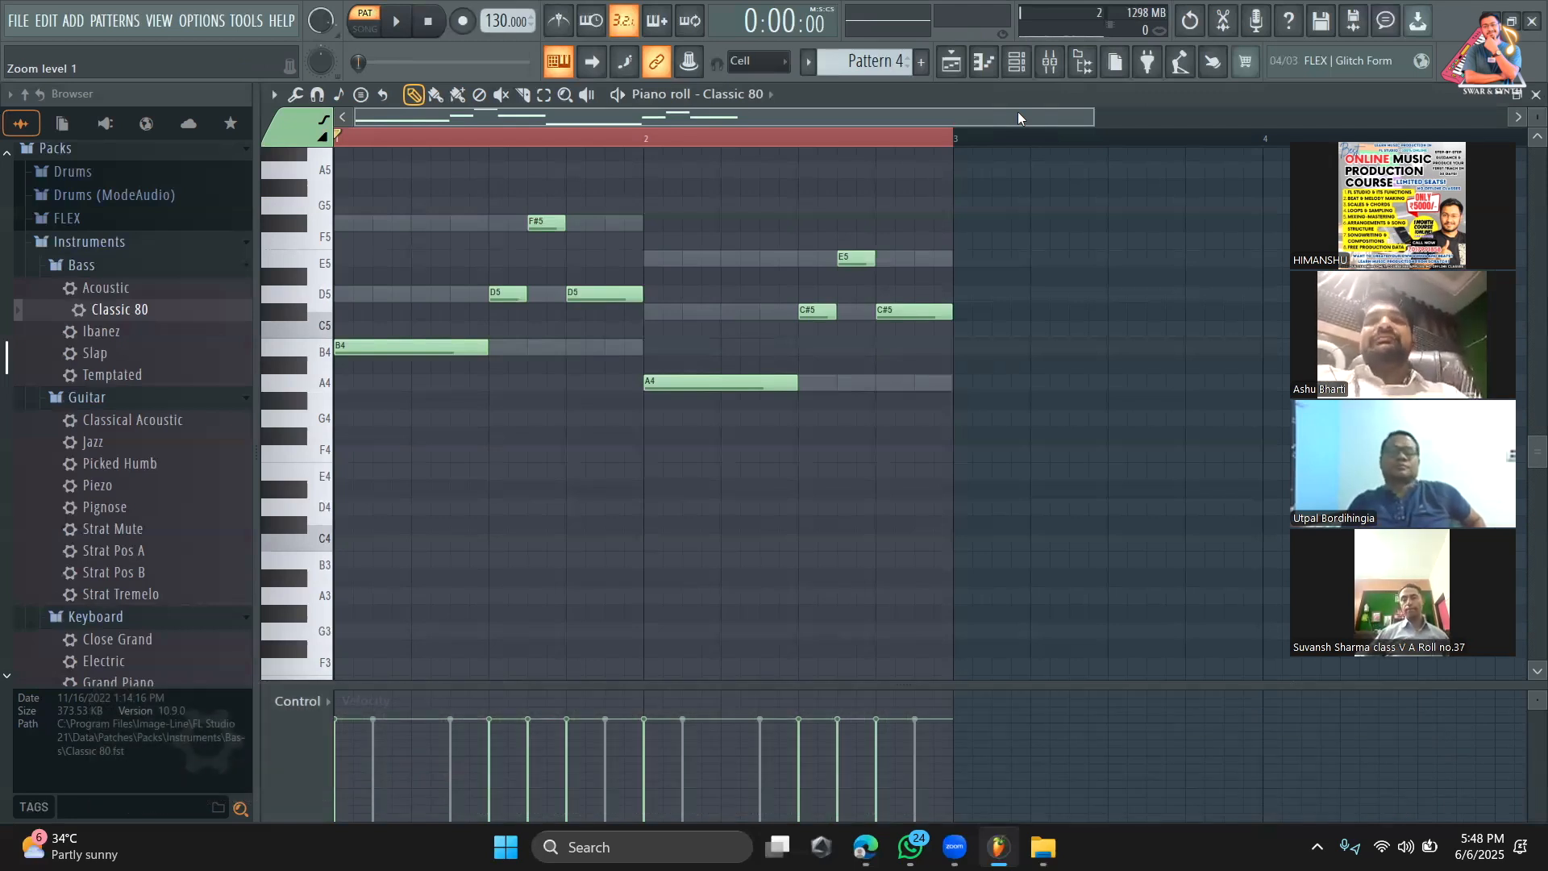
pyautogui.click(952, 64)
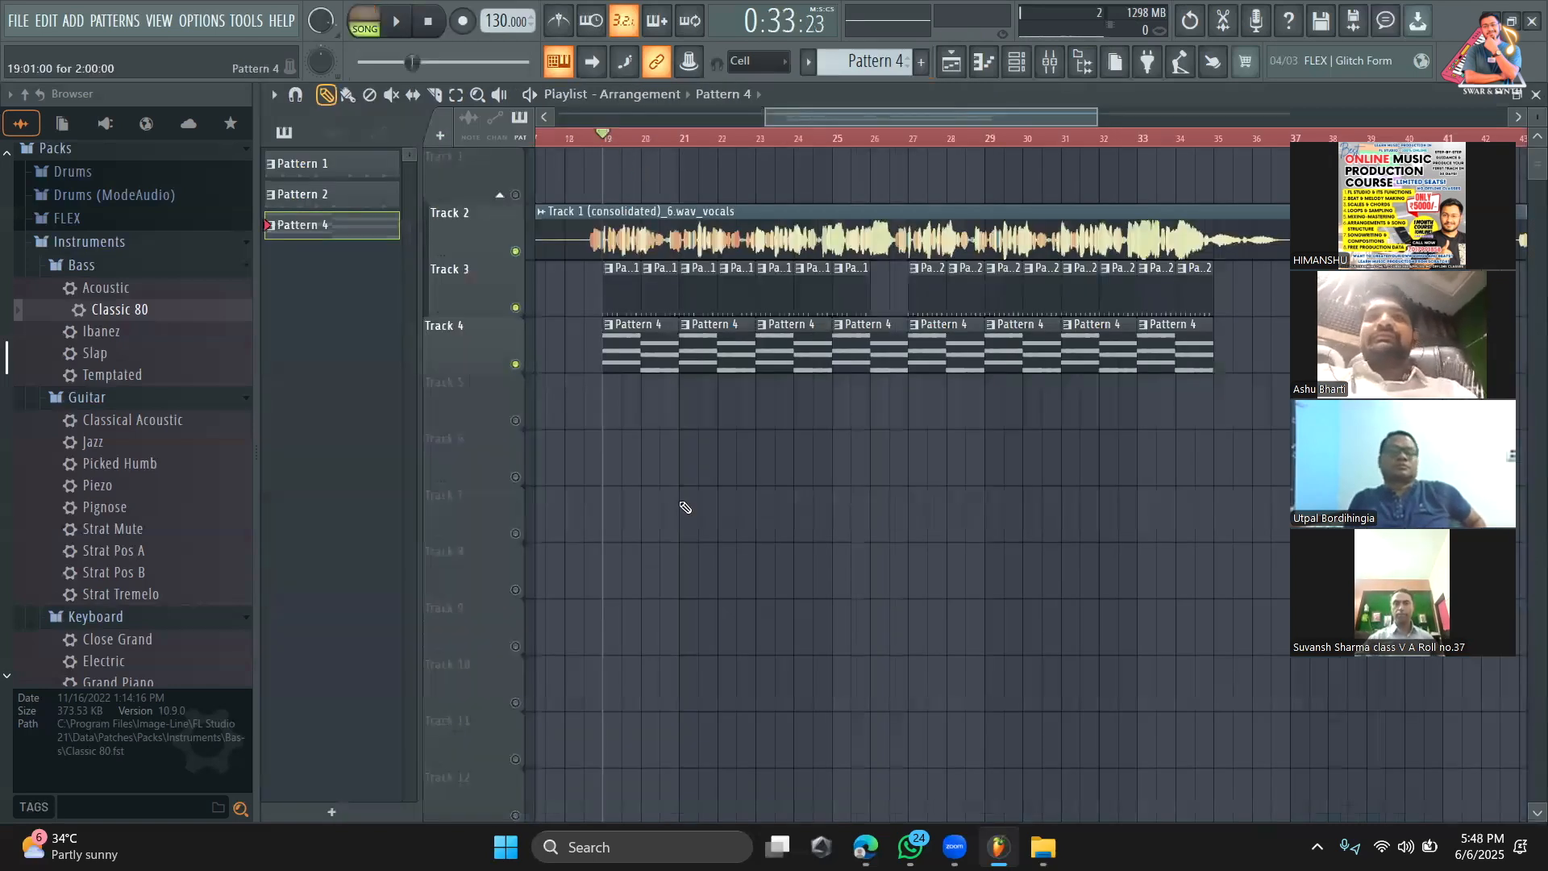
pyautogui.press('space')
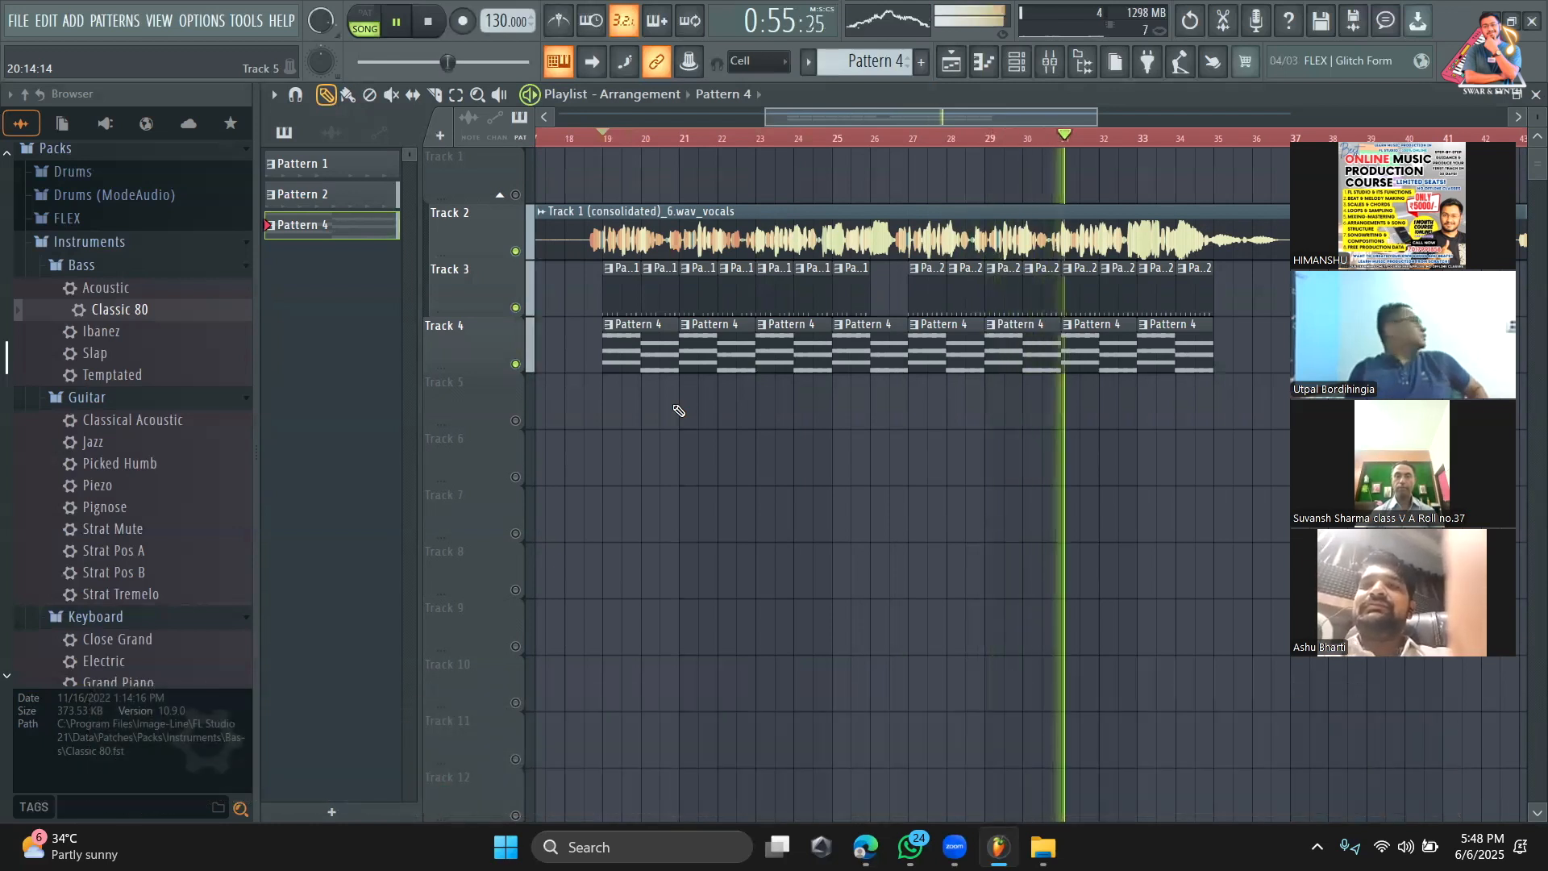
pyautogui.press('space')
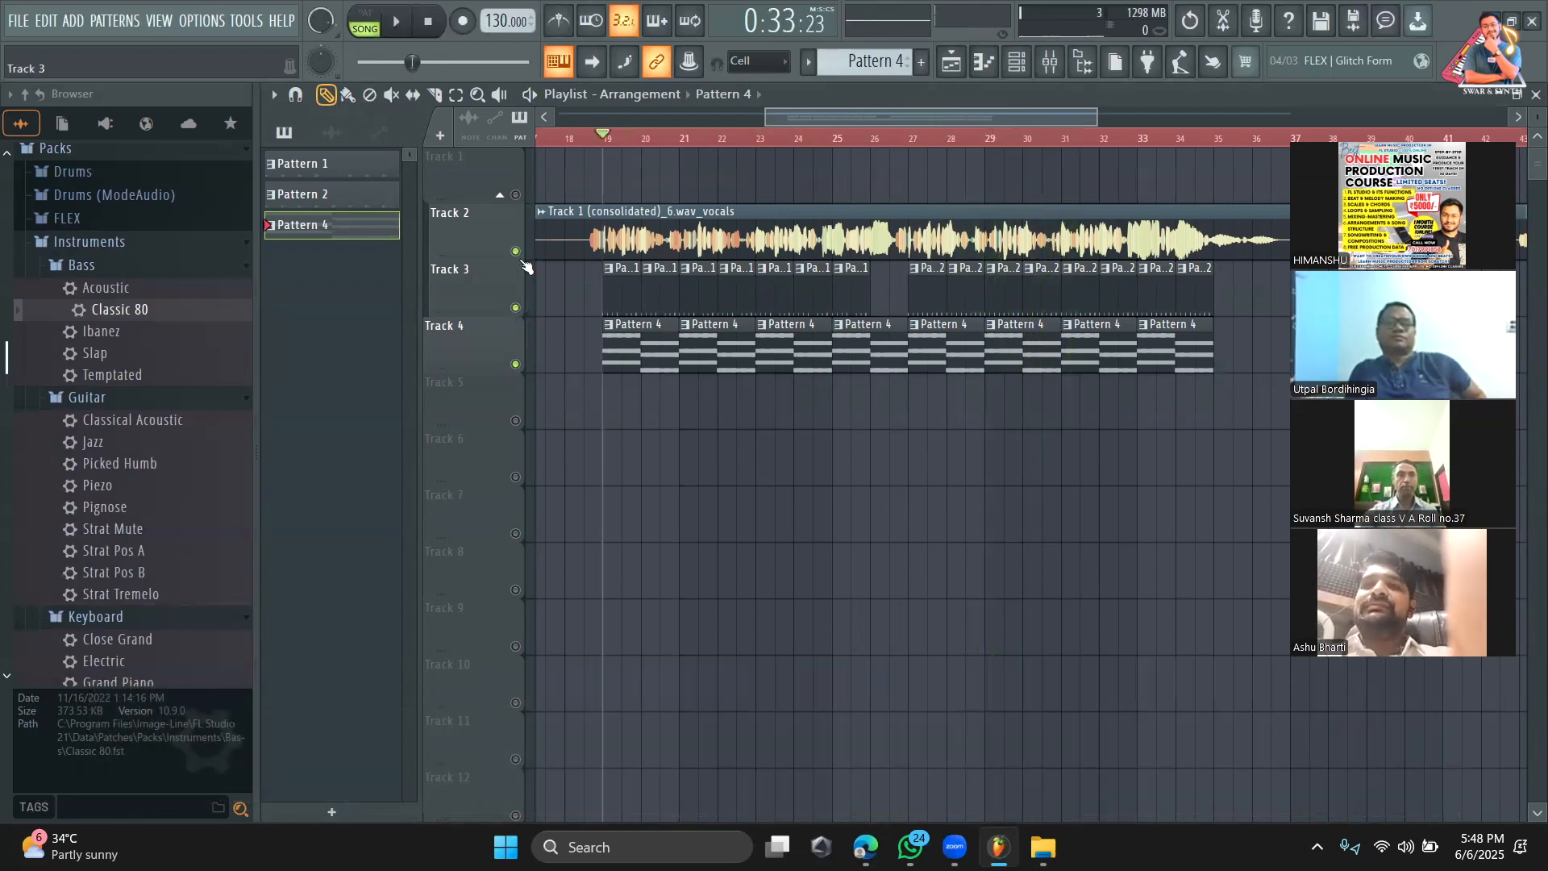
# Step: Play the arrangement from bar 19 with the Track 2 vocals muted, and unmute them during the second playback
pyautogui.click(516, 250)
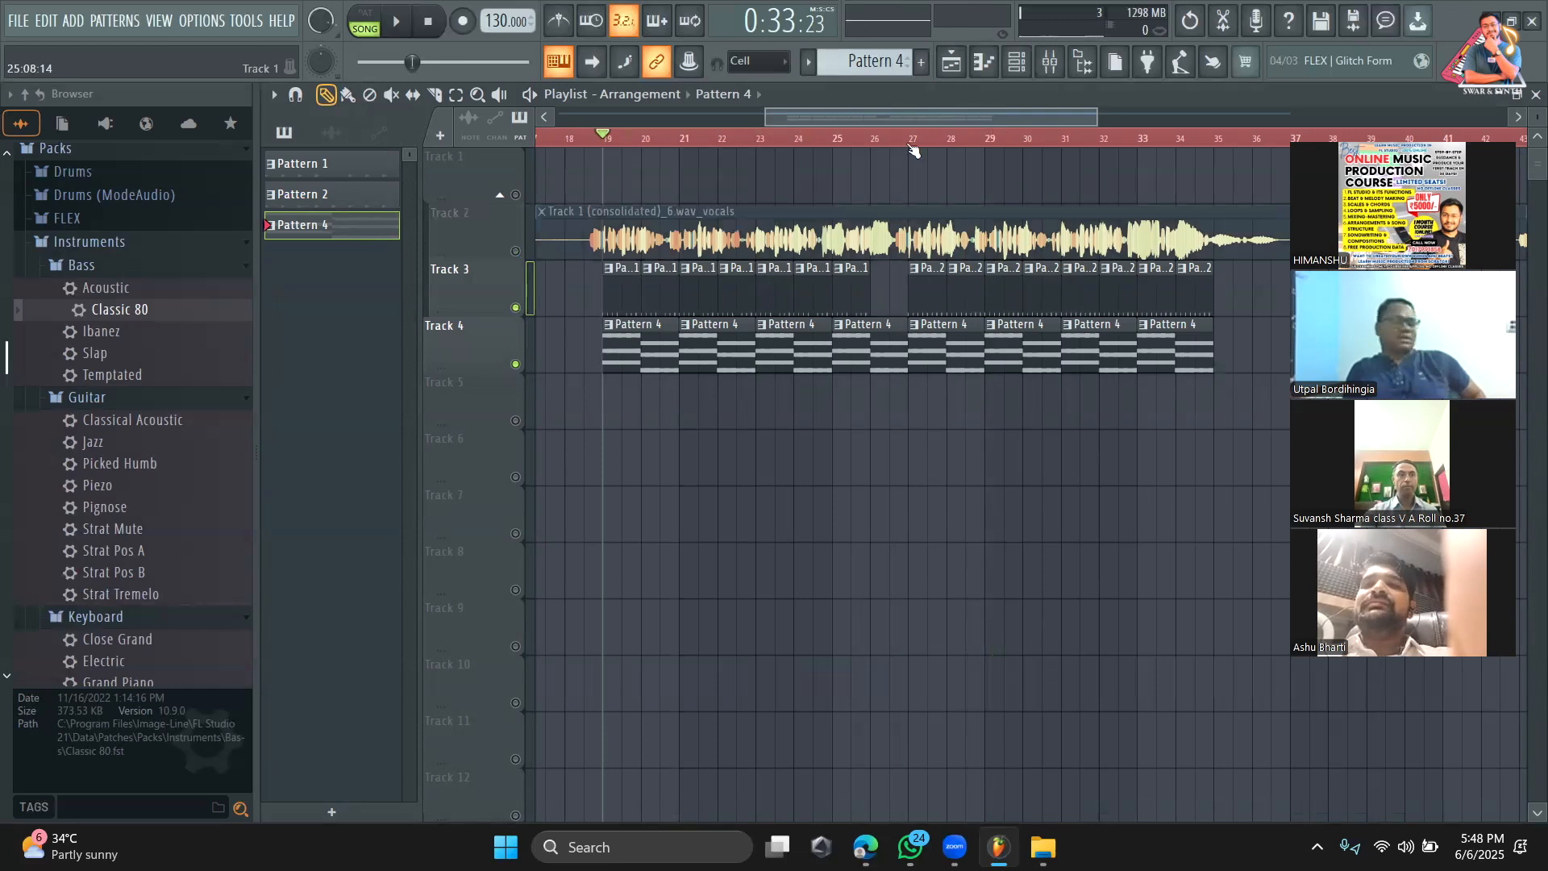
pyautogui.moveTo(909, 121); pyautogui.dragTo(905, 120)
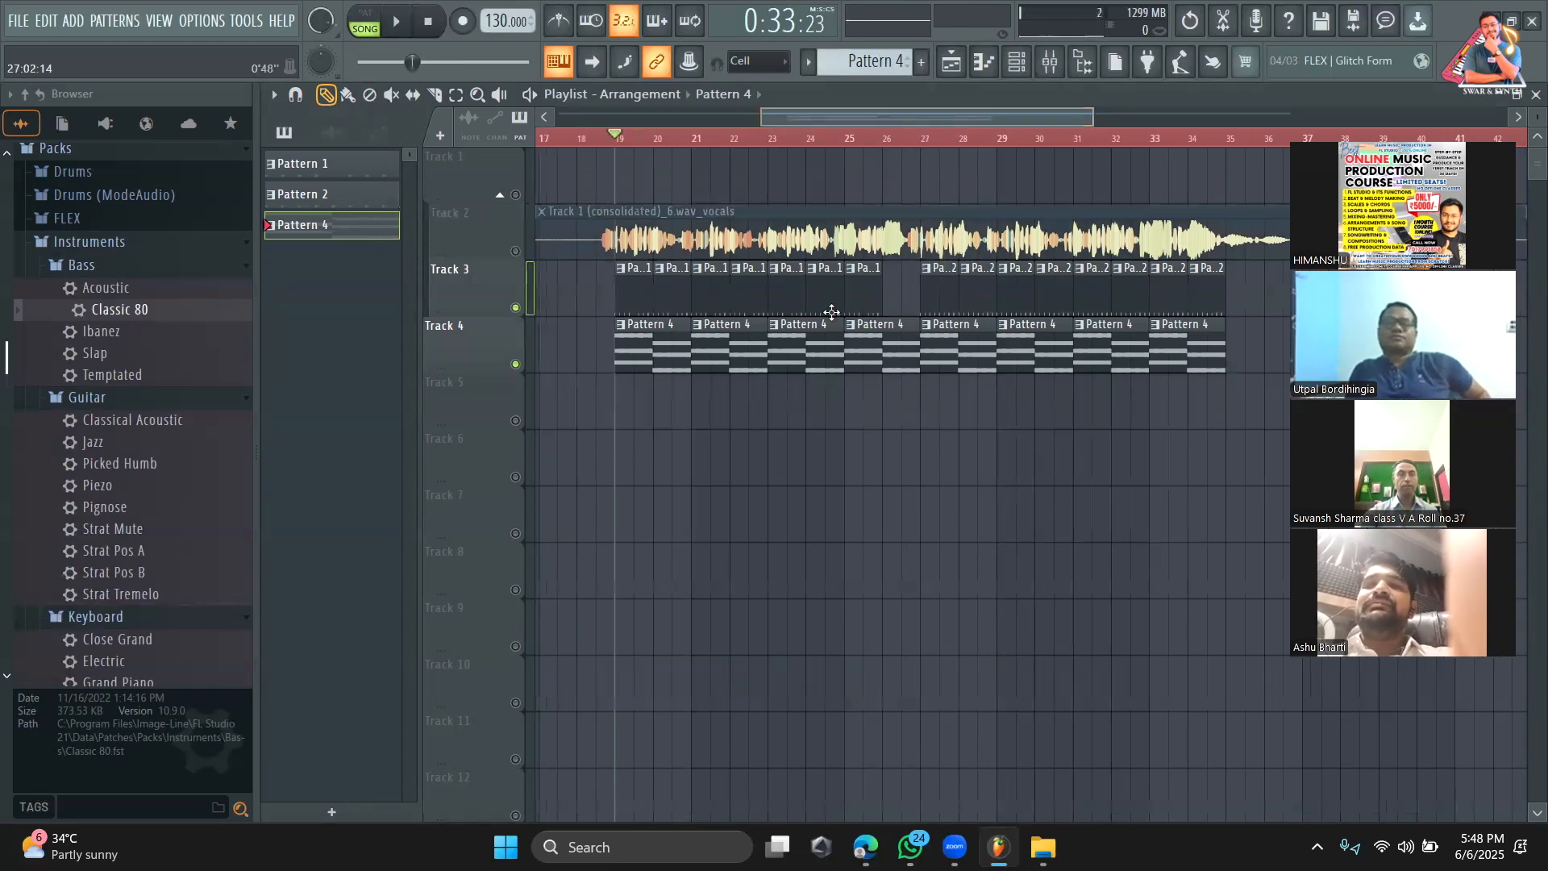
pyautogui.press('space')
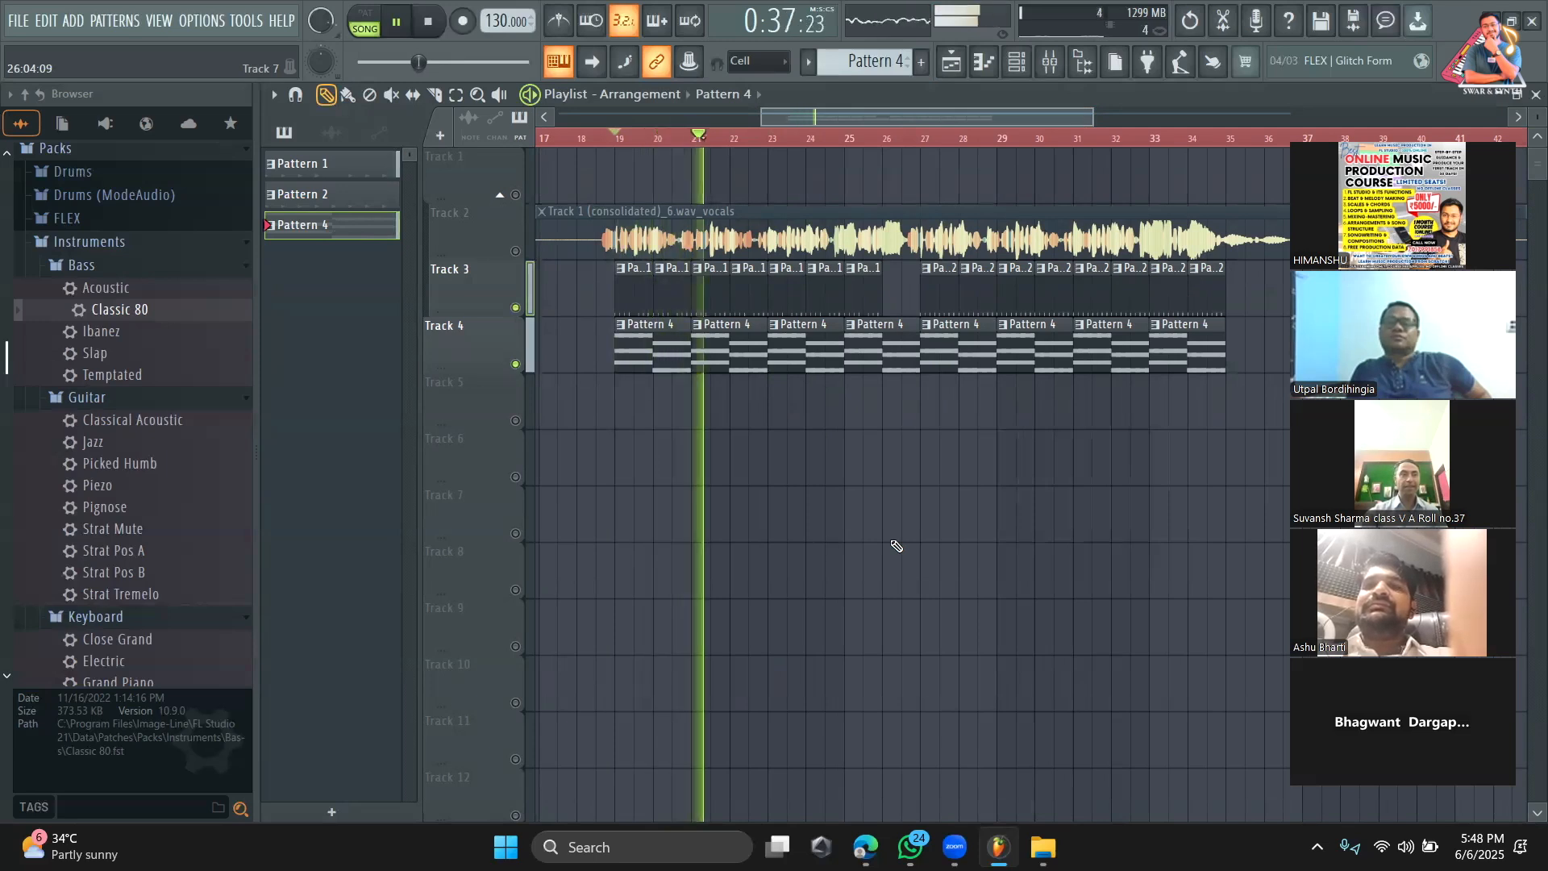
pyautogui.press('space')
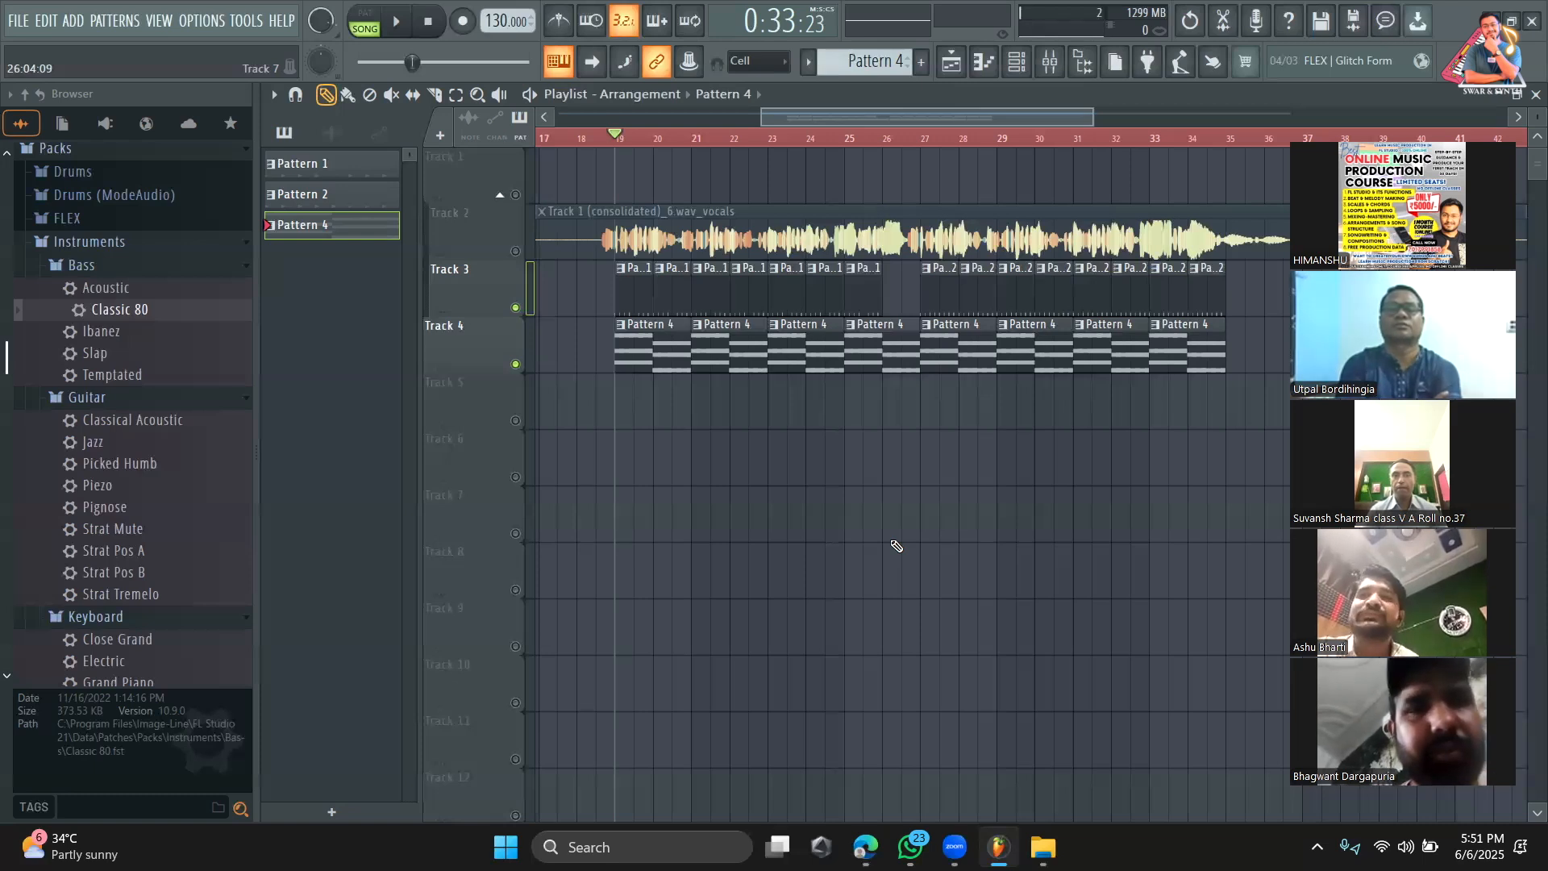
pyautogui.press('space')
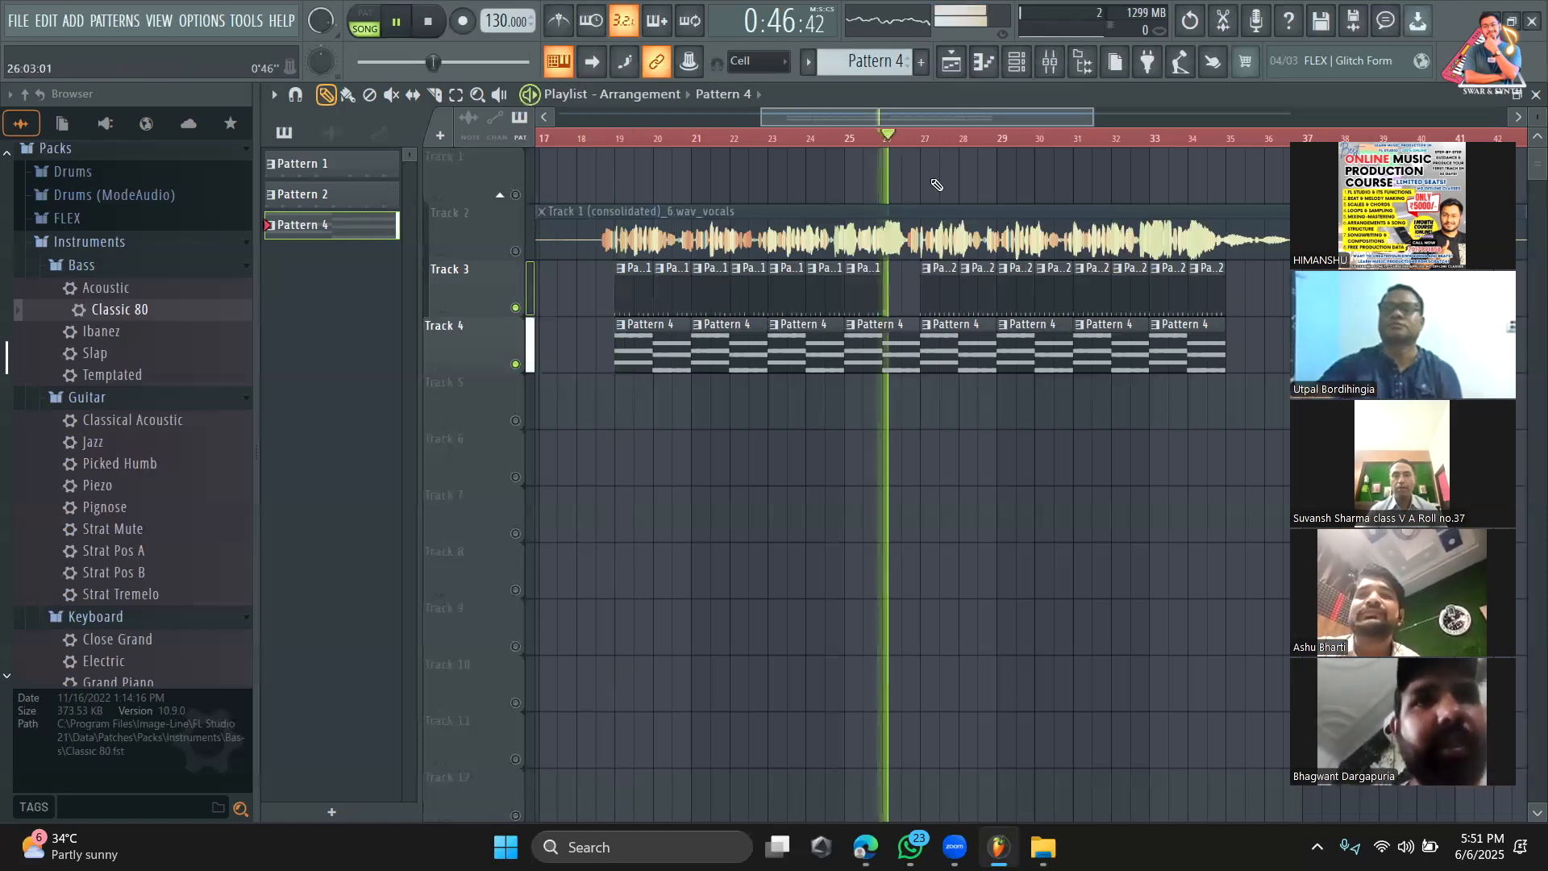
pyautogui.click(515, 251)
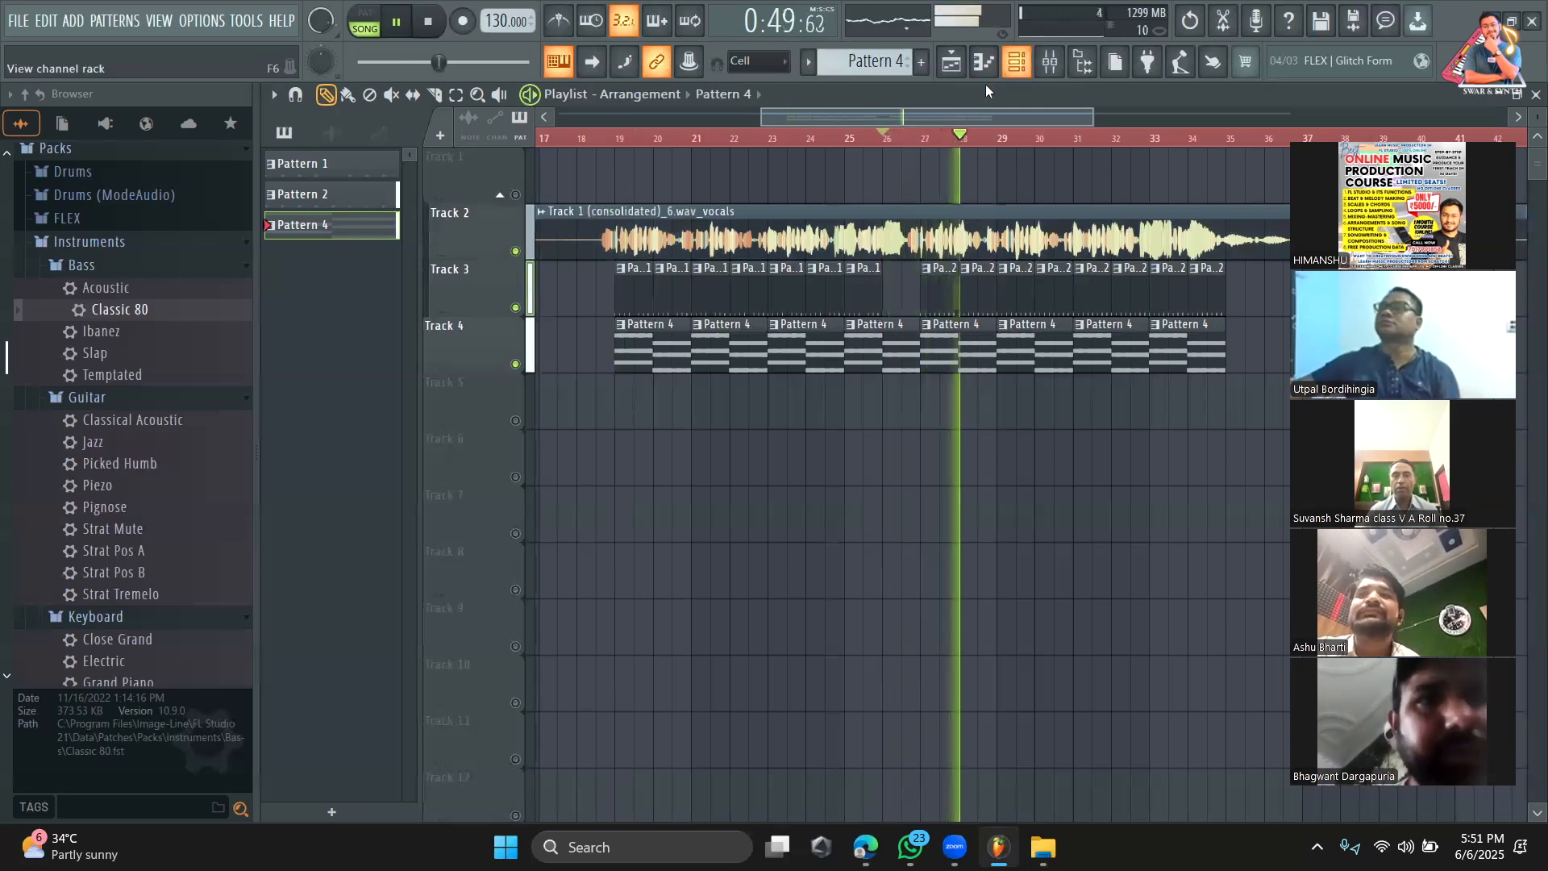
# Step: Place two more Pattern 4 clips on Track 4 at bars 15 and 17, and stop playback
pyautogui.hscroll(-5, 916, 127)
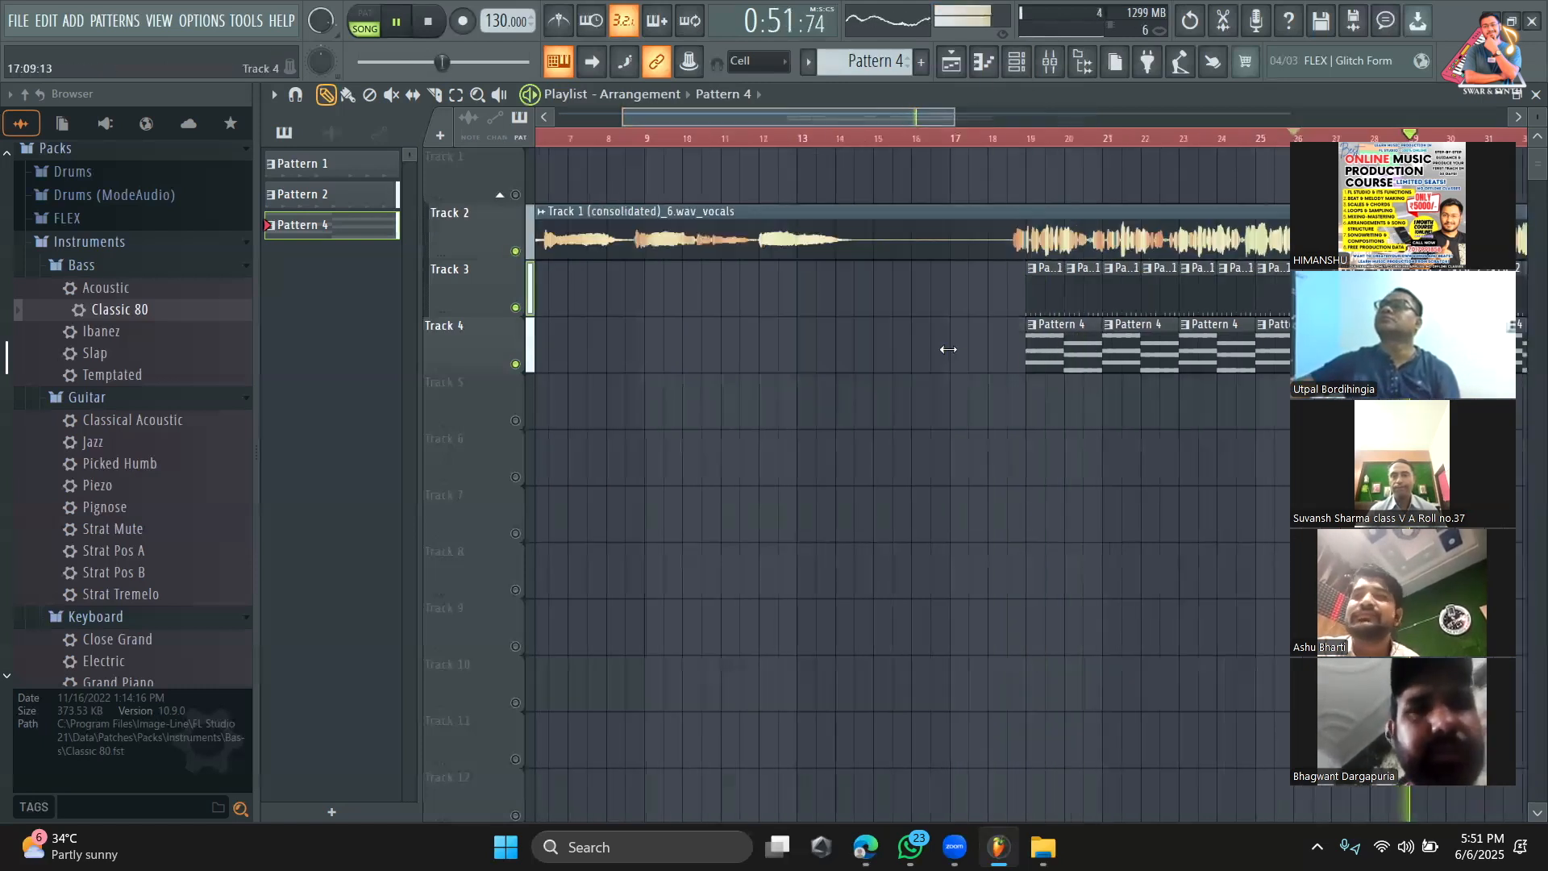
pyautogui.click(960, 347)
pyautogui.click(893, 349)
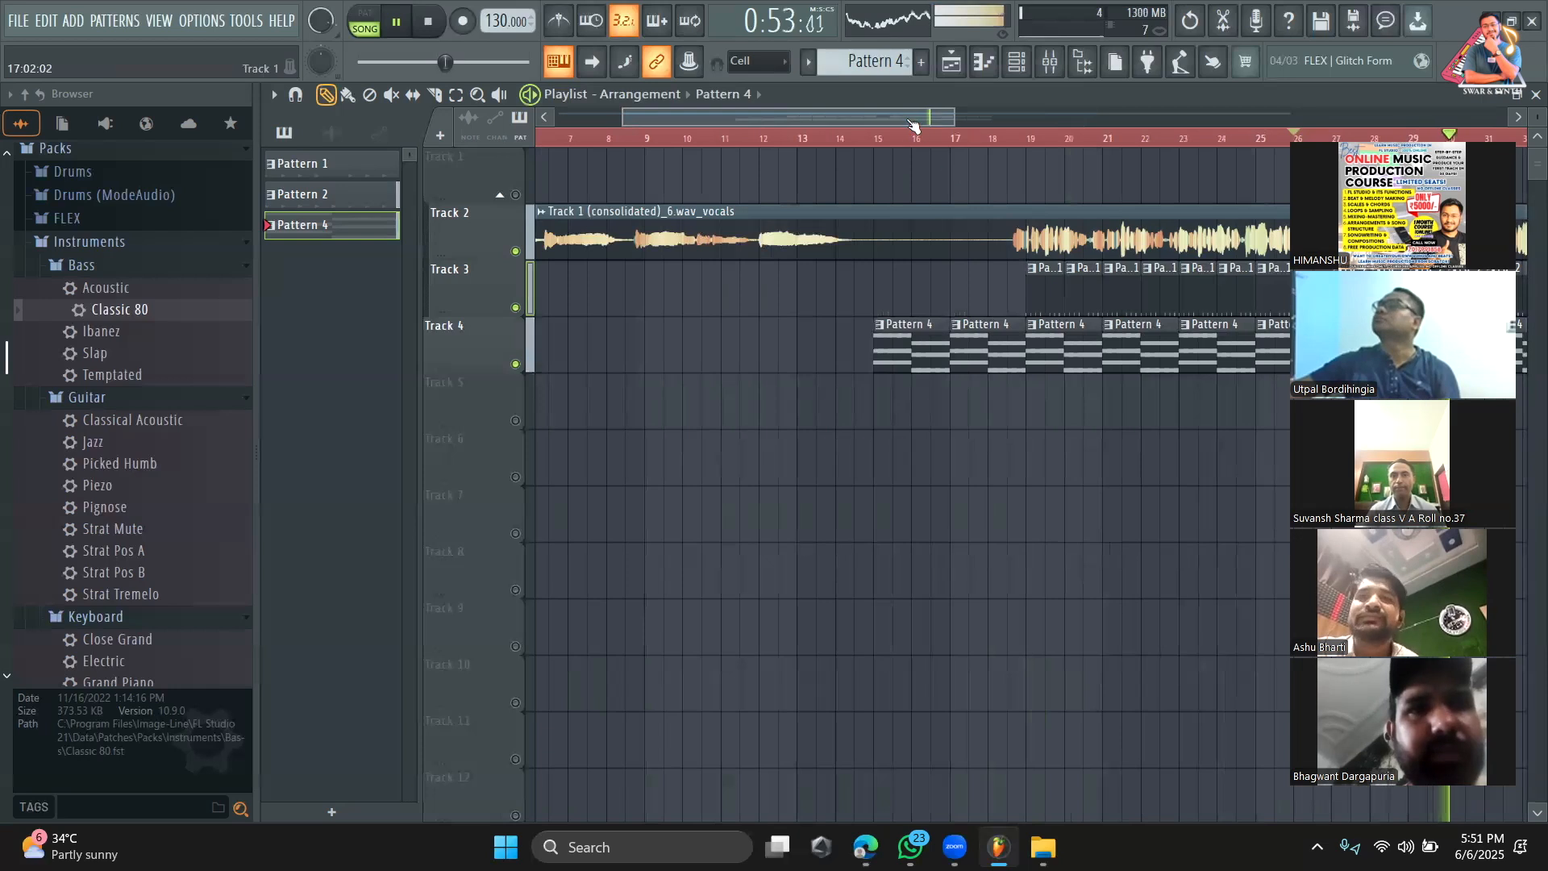
pyautogui.press('space')
# Step: Add a Kontakt 7 generator as a new channel by searching the plugin list for "kon"
pyautogui.moveTo(950, 119); pyautogui.dragTo(995, 115)
pyautogui.click(1020, 61)
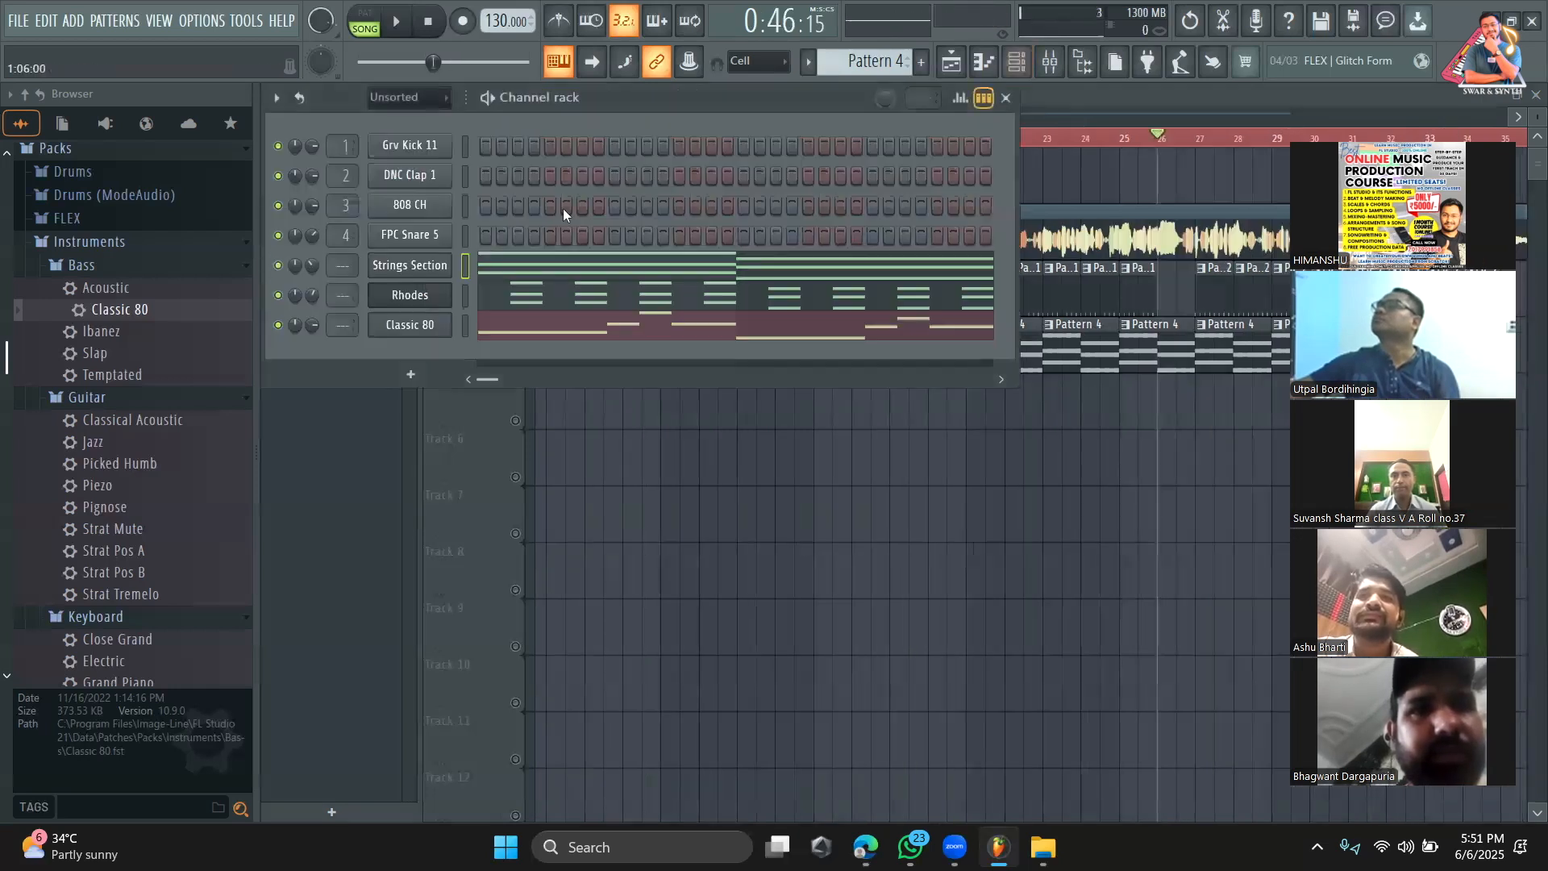
pyautogui.click(421, 372)
pyautogui.click(495, 32)
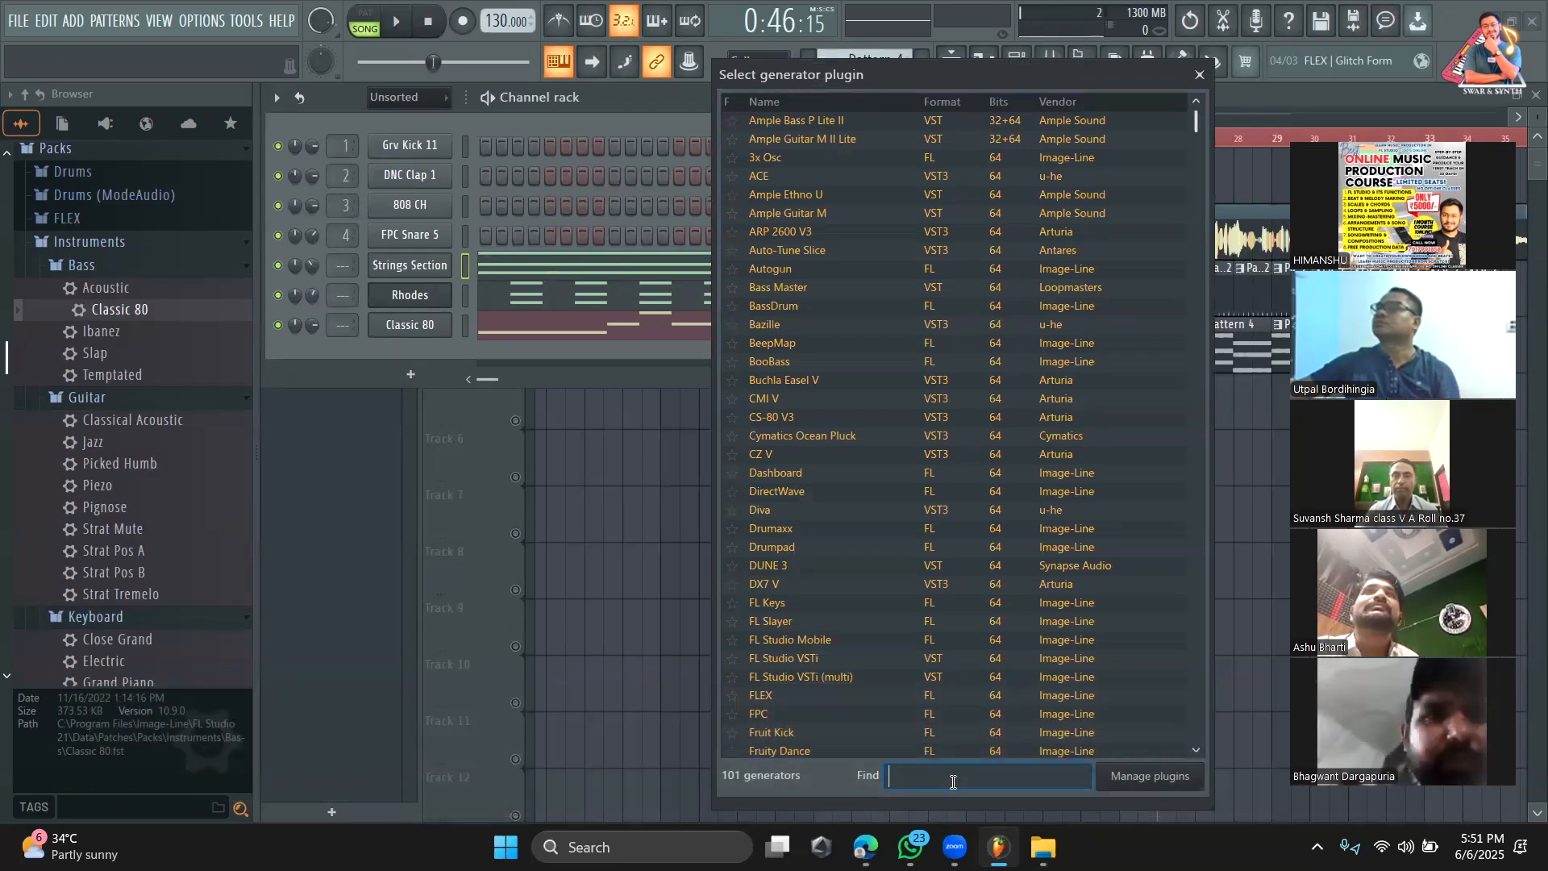
pyautogui.write('kon')
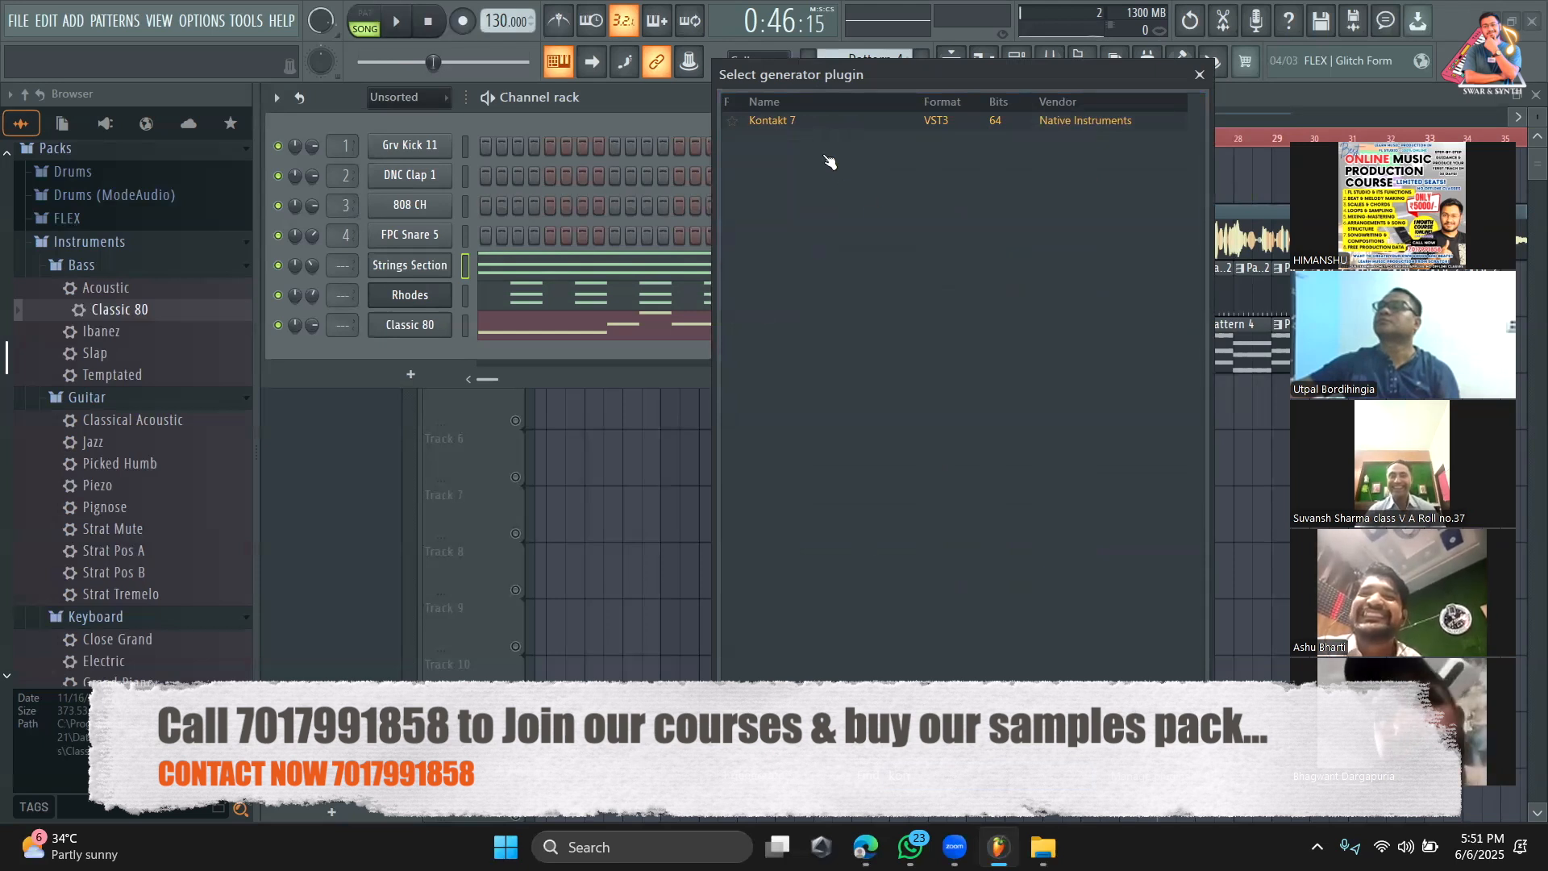
pyautogui.doubleClick(813, 128)
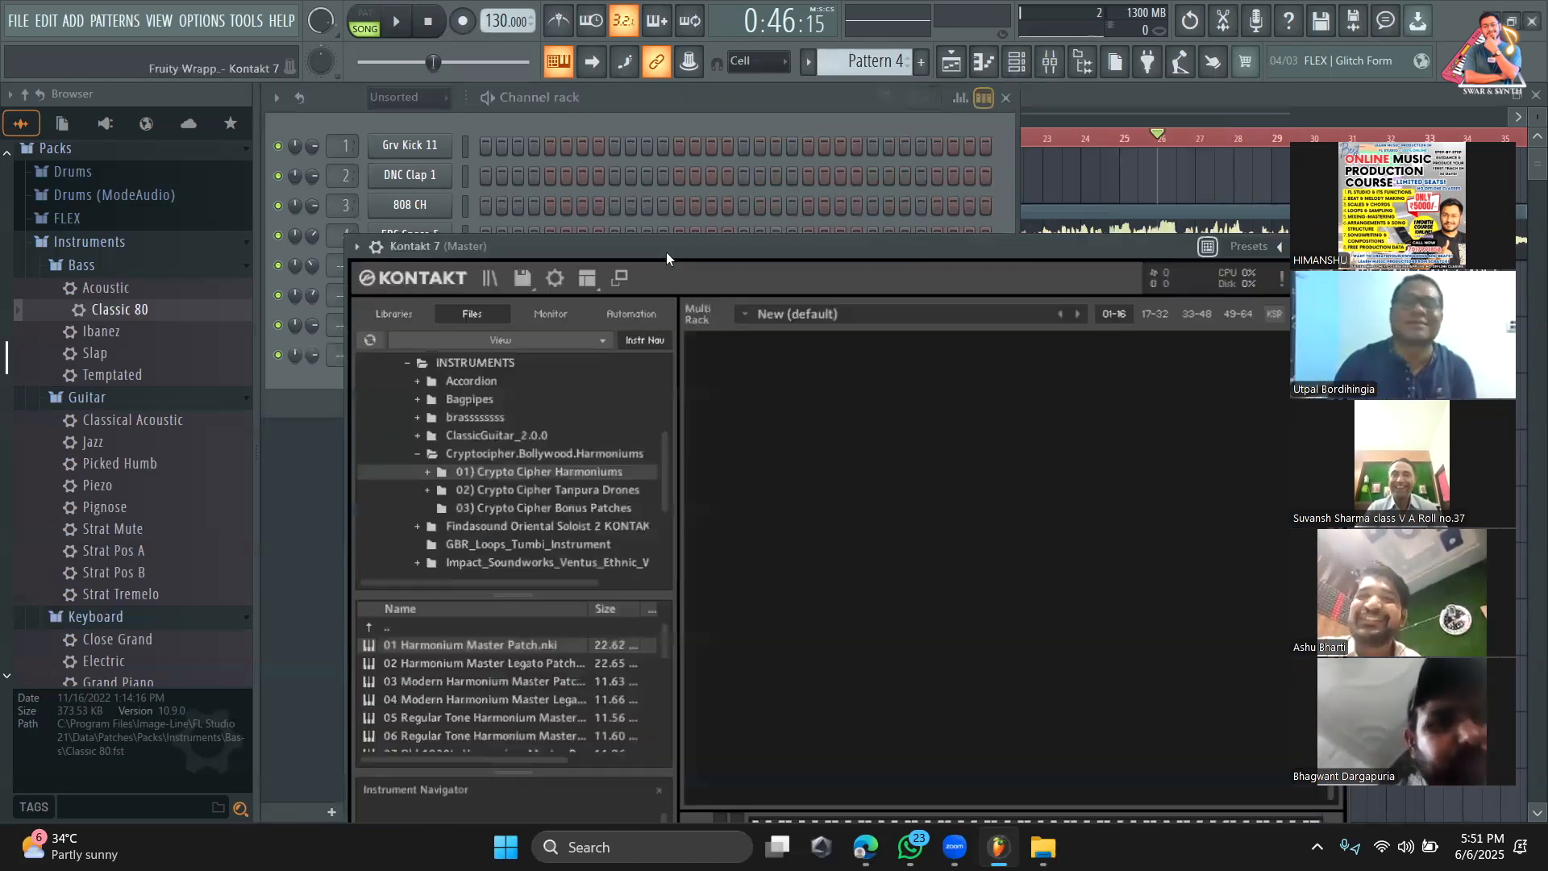
# Step: Load Trumpet.nki from the Cuba library's Melodic Instruments into the Kontakt 7 rack
pyautogui.moveTo(666, 252); pyautogui.dragTo(701, 143)
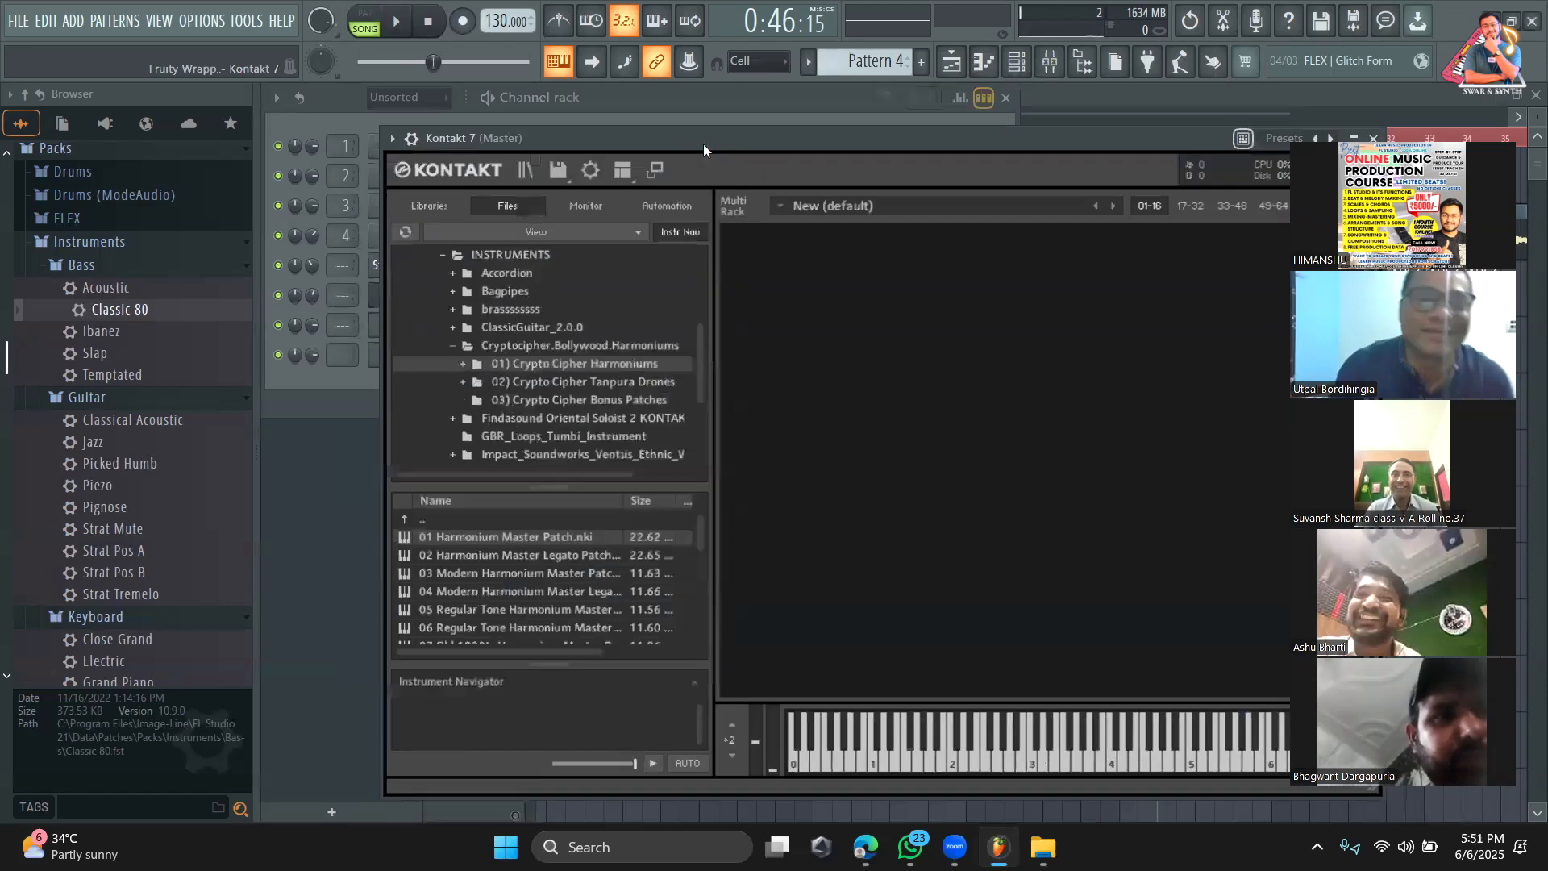
pyautogui.click(440, 207)
pyautogui.moveTo(697, 302); pyautogui.dragTo(703, 387)
pyautogui.scroll(2, 703, 387)
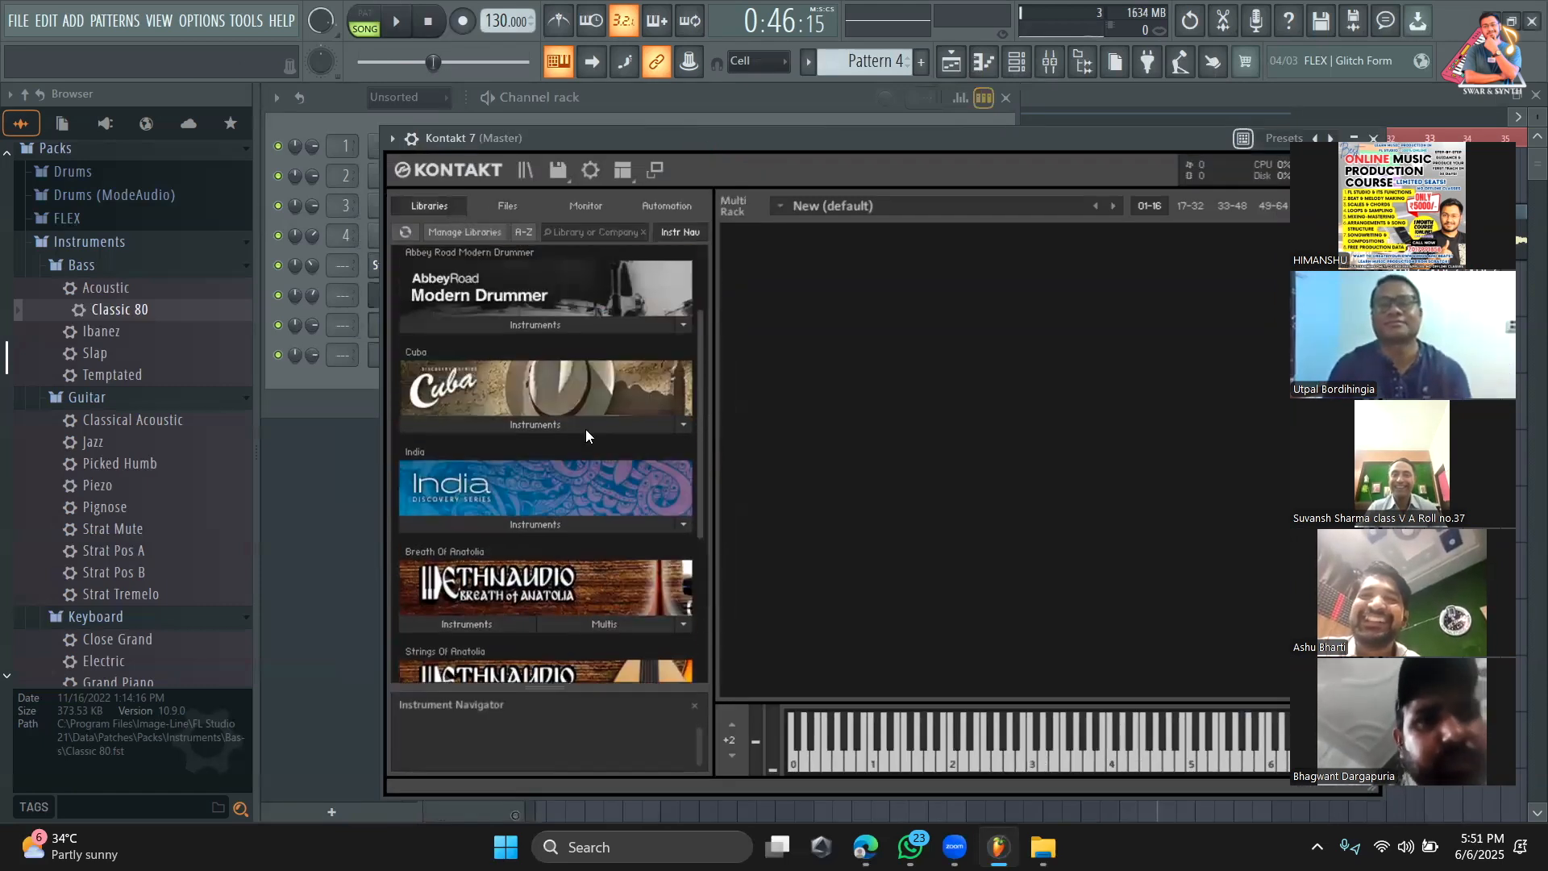
pyautogui.click(513, 426)
pyautogui.moveTo(471, 522); pyautogui.dragTo(854, 485)
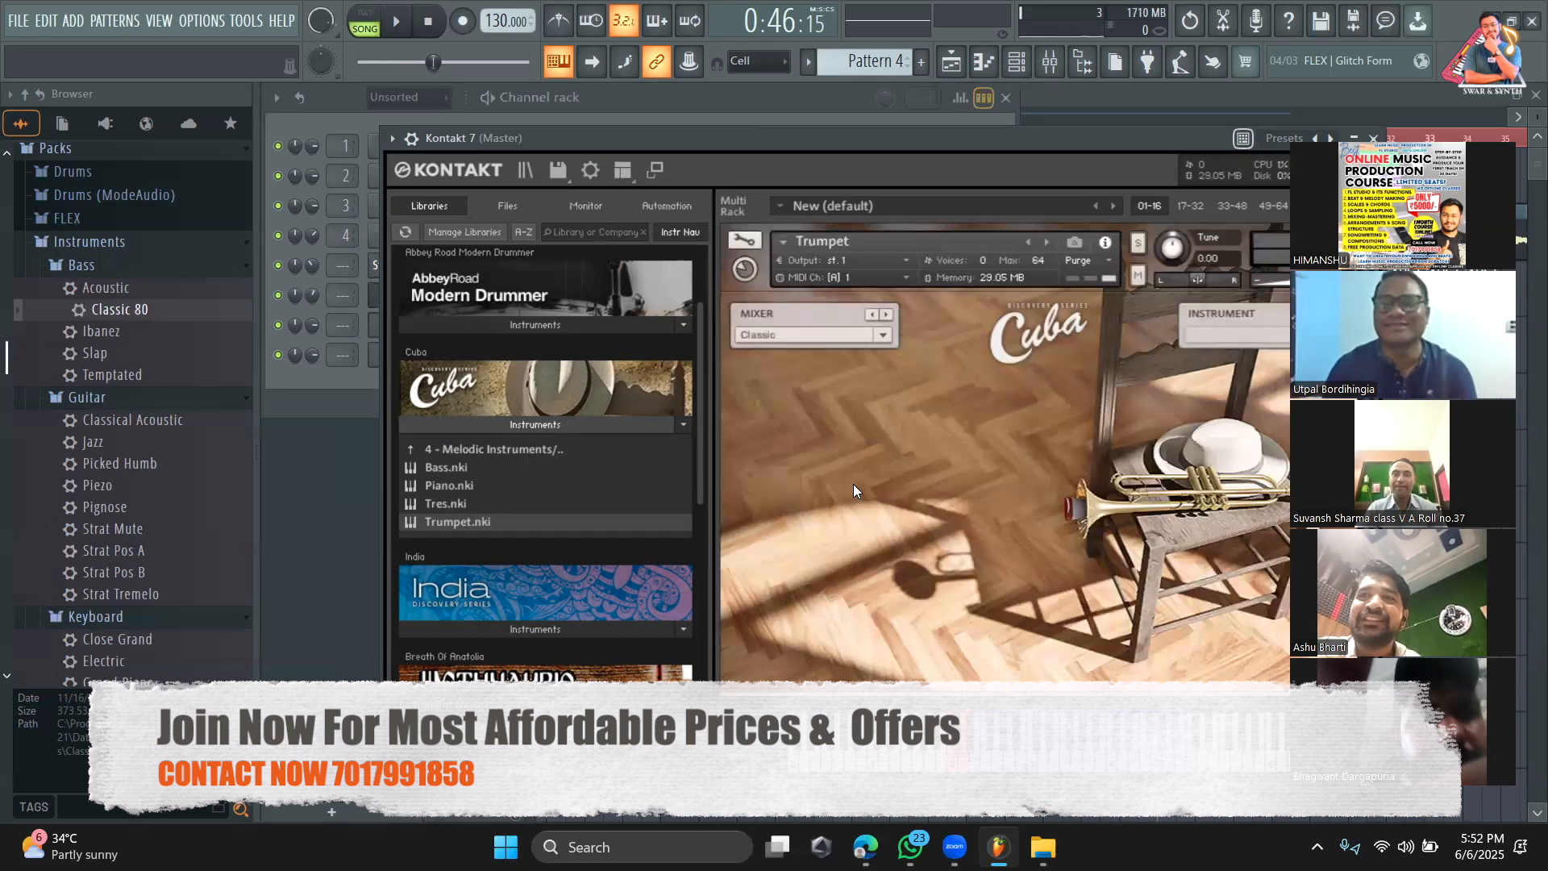
# Step: Audition the Cuba Trumpet by playing several notes in its playable range on Kontakt's keyboard
pyautogui.moveTo(866, 137); pyautogui.dragTo(719, 102)
pyautogui.click(1017, 722)
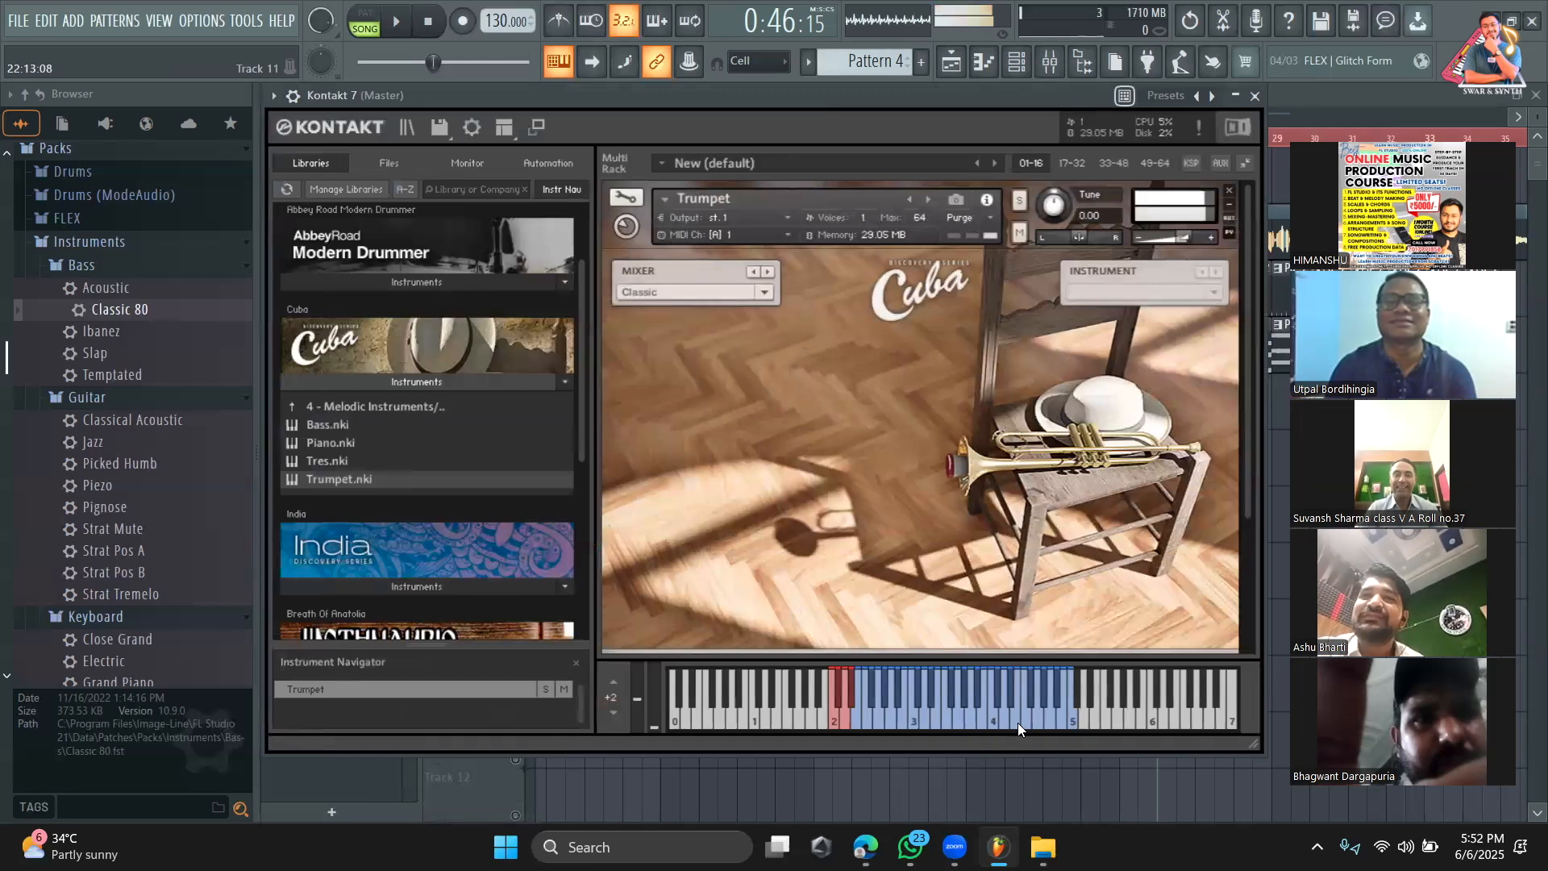
pyautogui.click(953, 724)
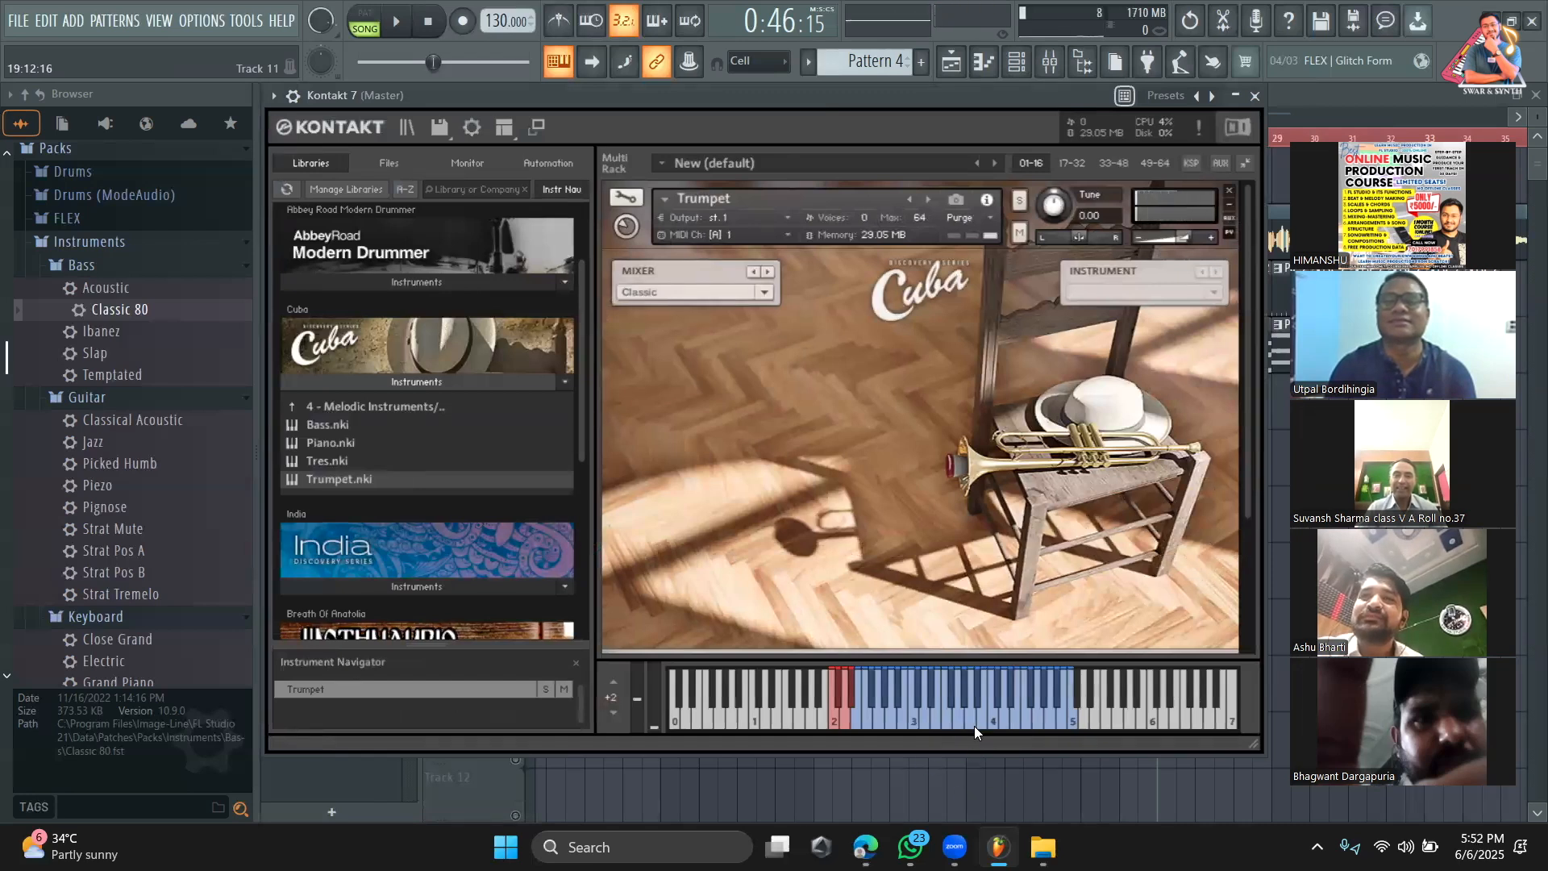
pyautogui.click(988, 712)
pyautogui.click(914, 724)
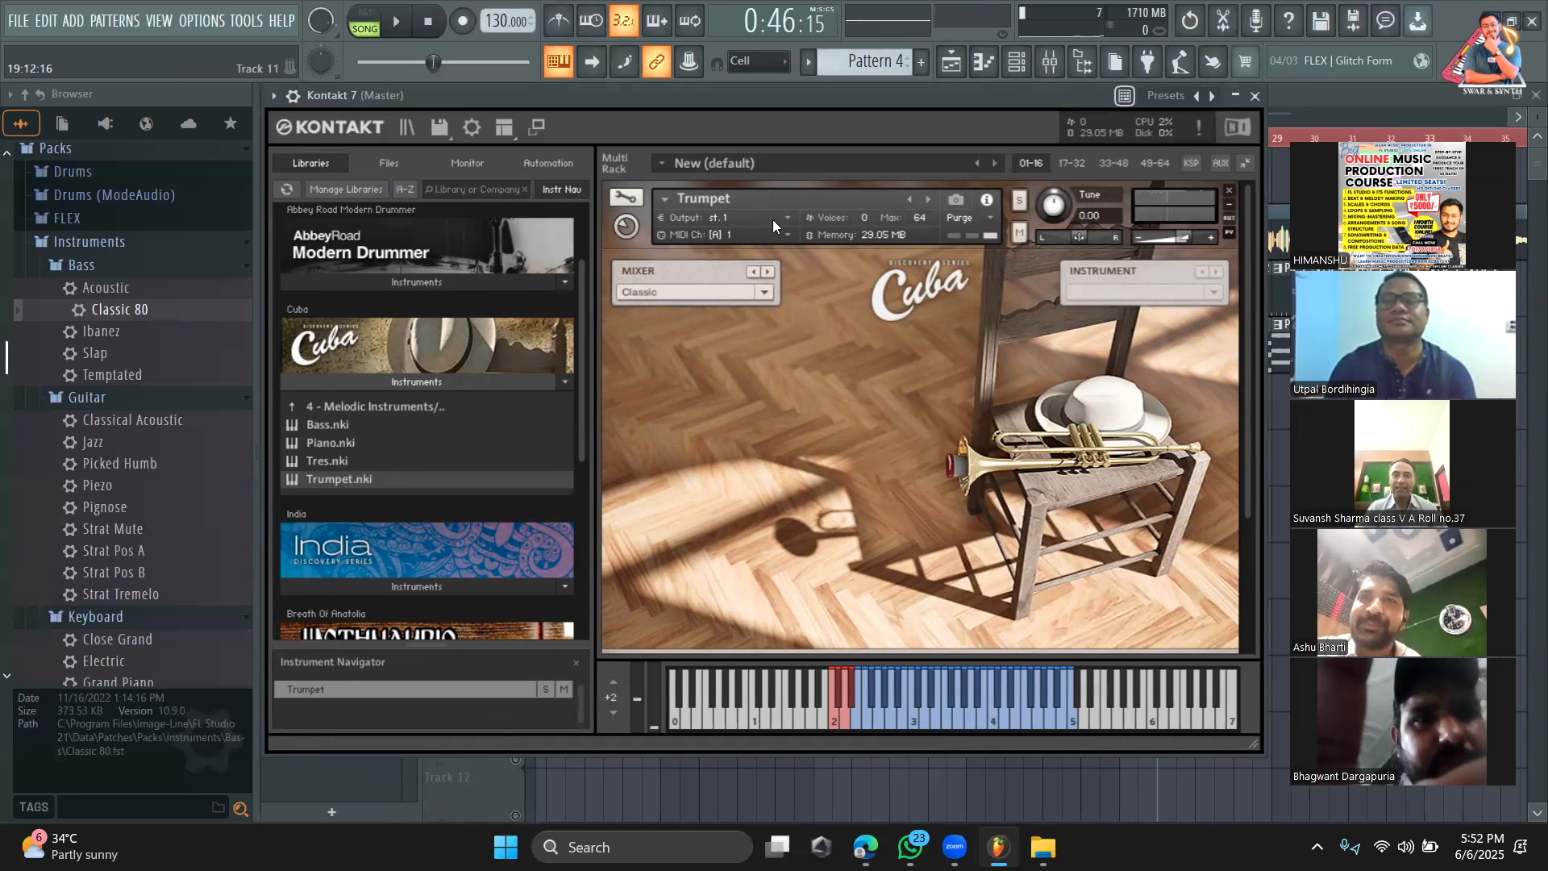
pyautogui.moveTo(719, 100); pyautogui.dragTo(809, 135)
pyautogui.click(1011, 750)
pyautogui.click(1056, 761)
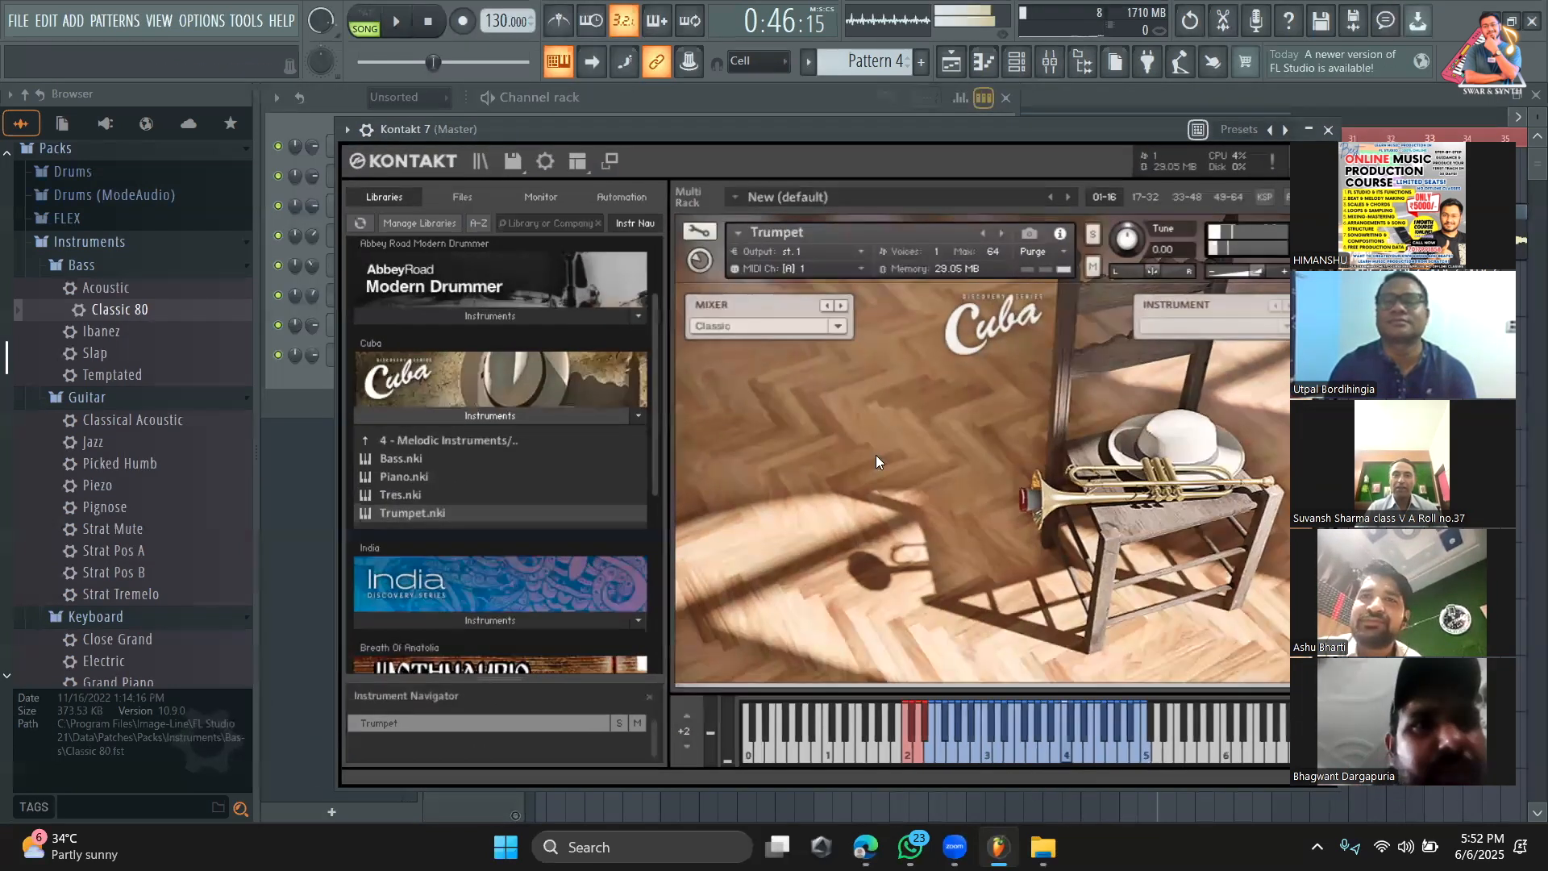
# Step: Collapse the Cuba library's instrument list and bring the channel rack to the front
pyautogui.scroll(-1, 875, 461)
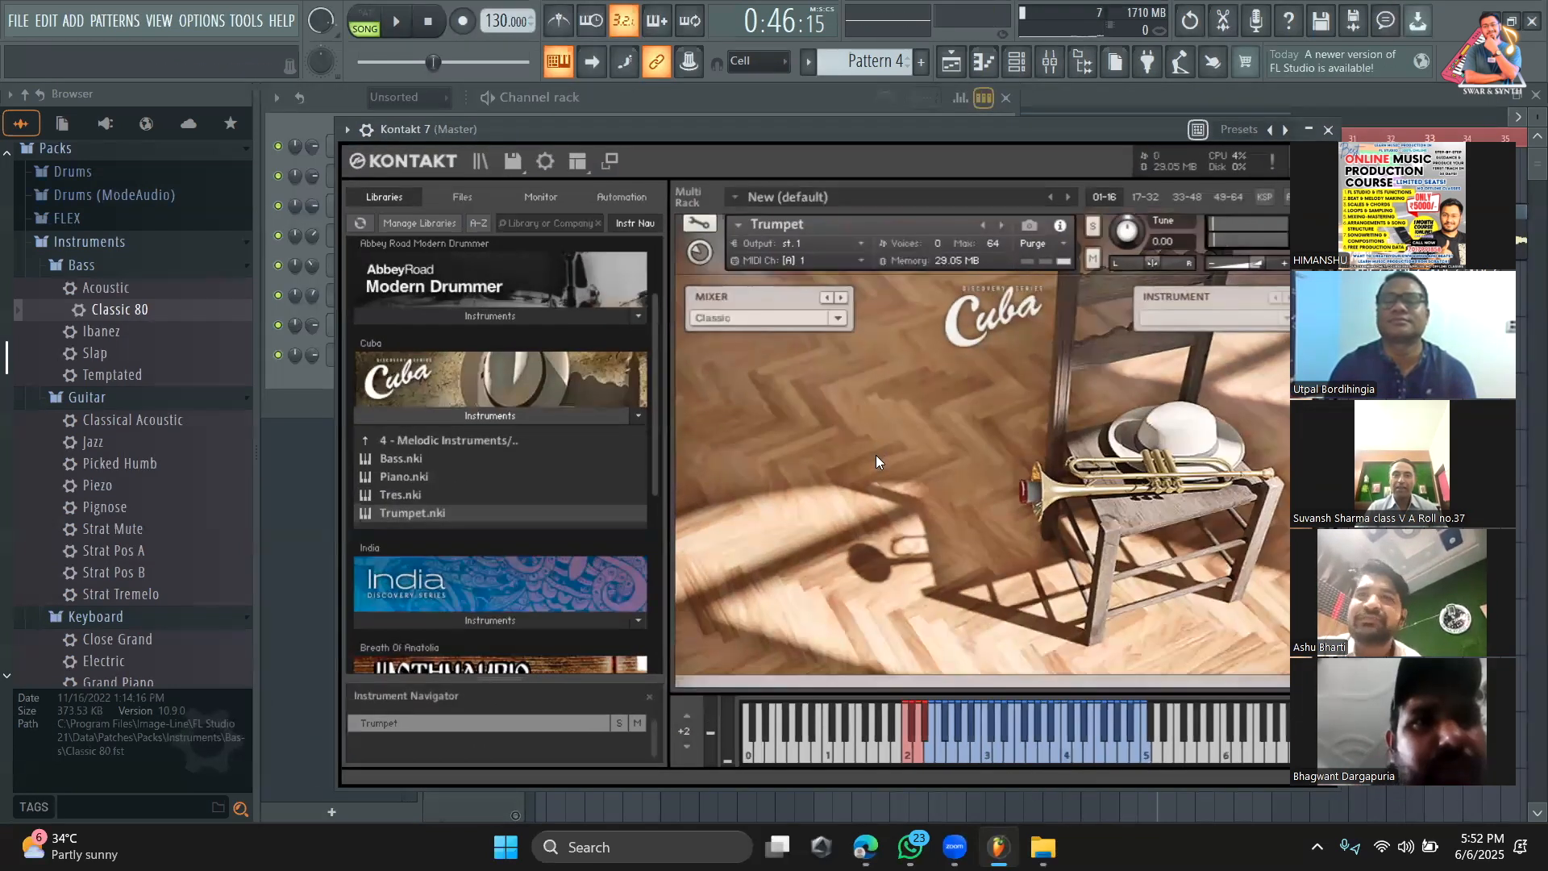
pyautogui.click(603, 415)
pyautogui.click(289, 379)
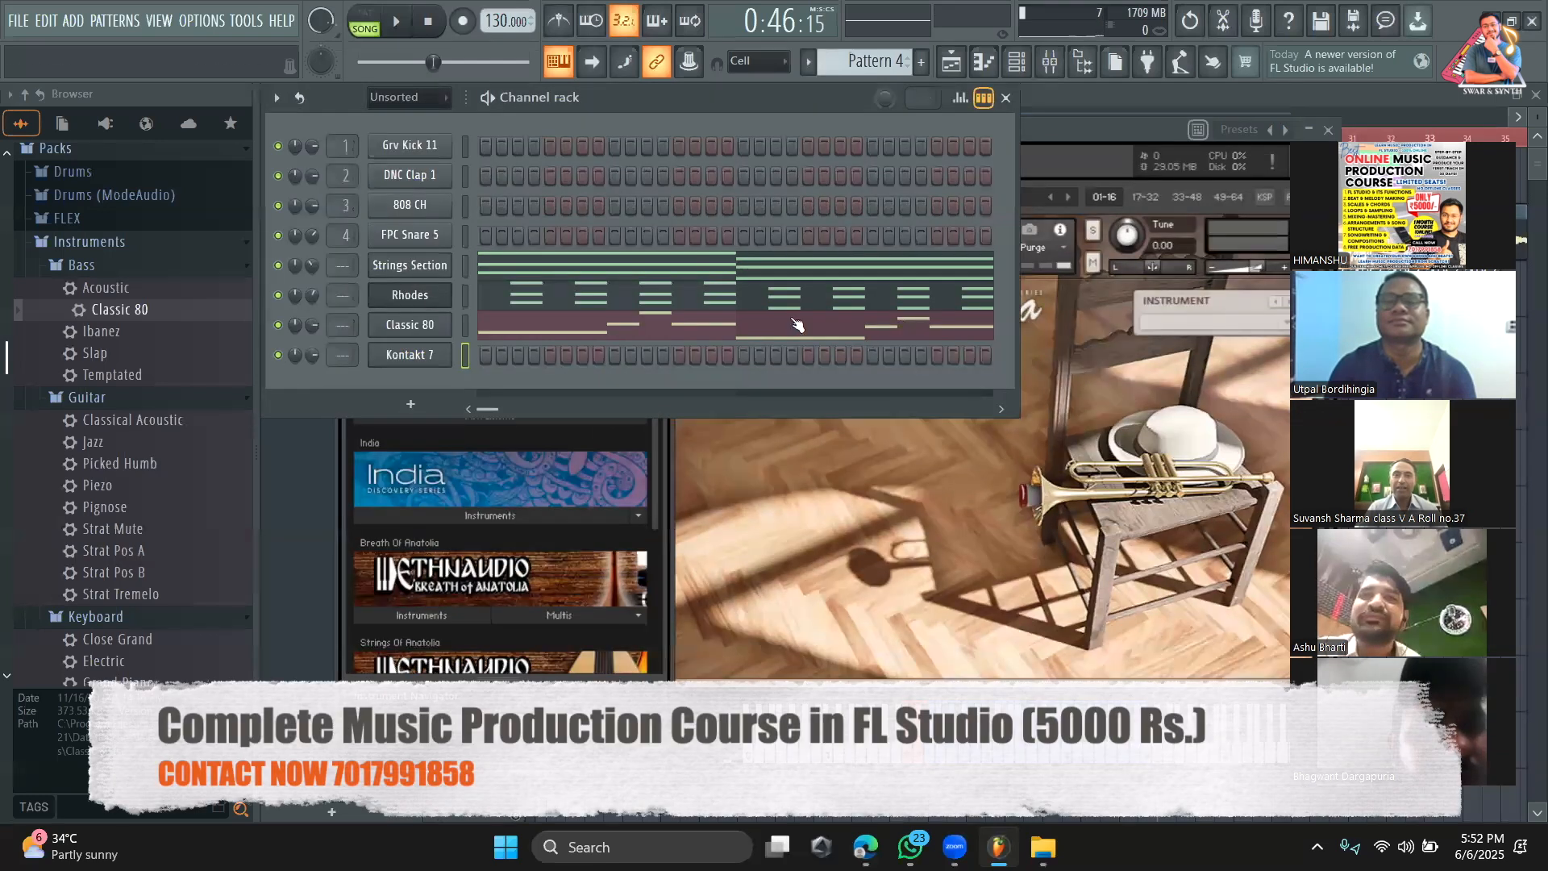
# Step: Open the Kontakt 7 channel's piano roll in Pattern 4 and audition several notes on its keyboard
pyautogui.click(983, 100)
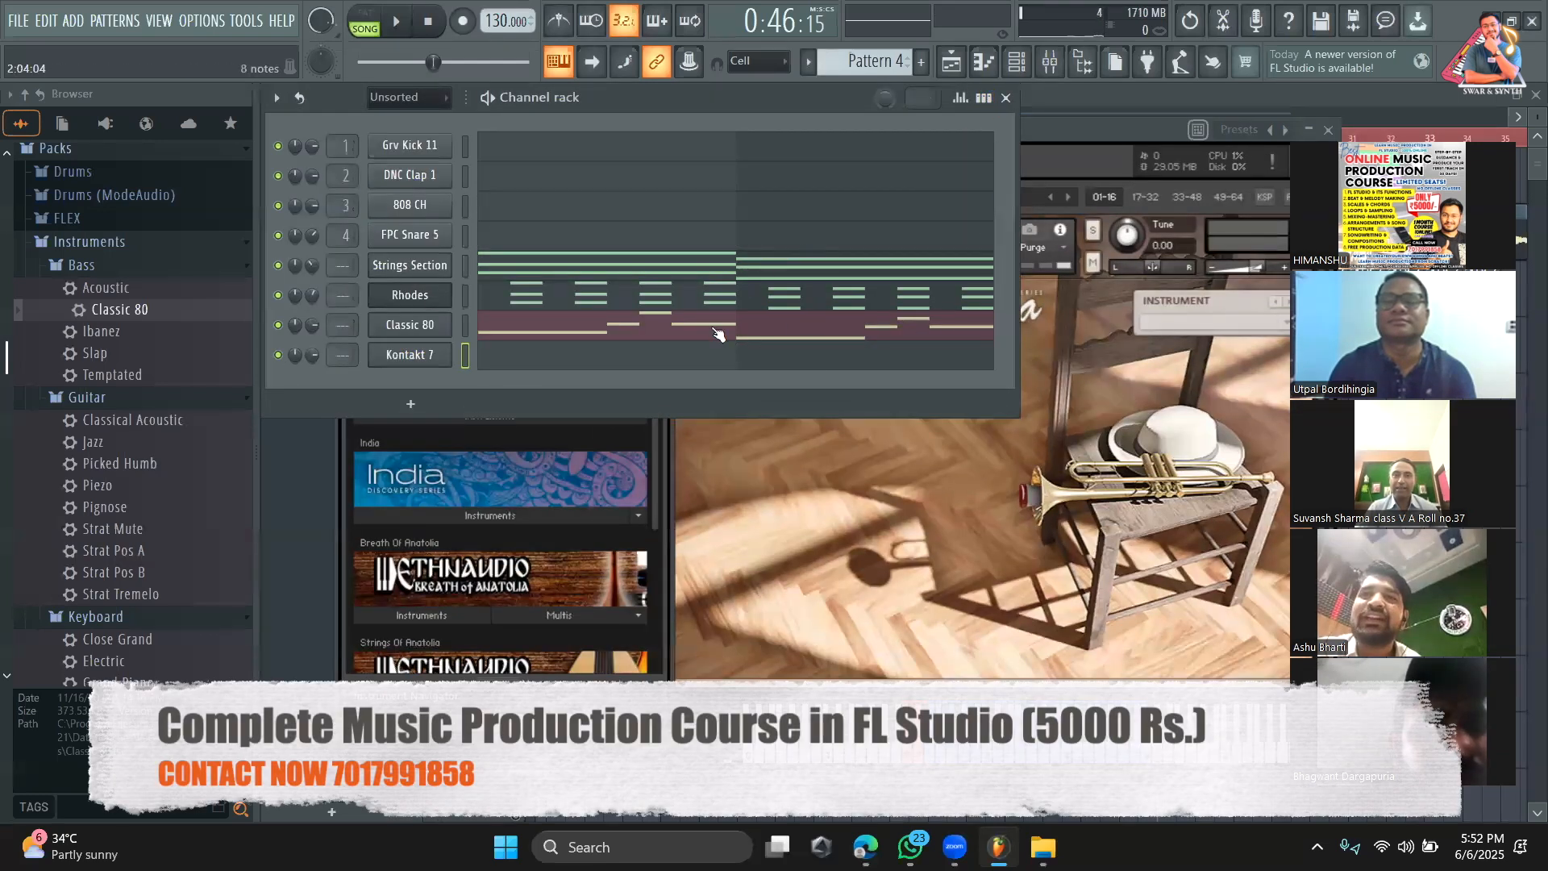
pyautogui.click(632, 364)
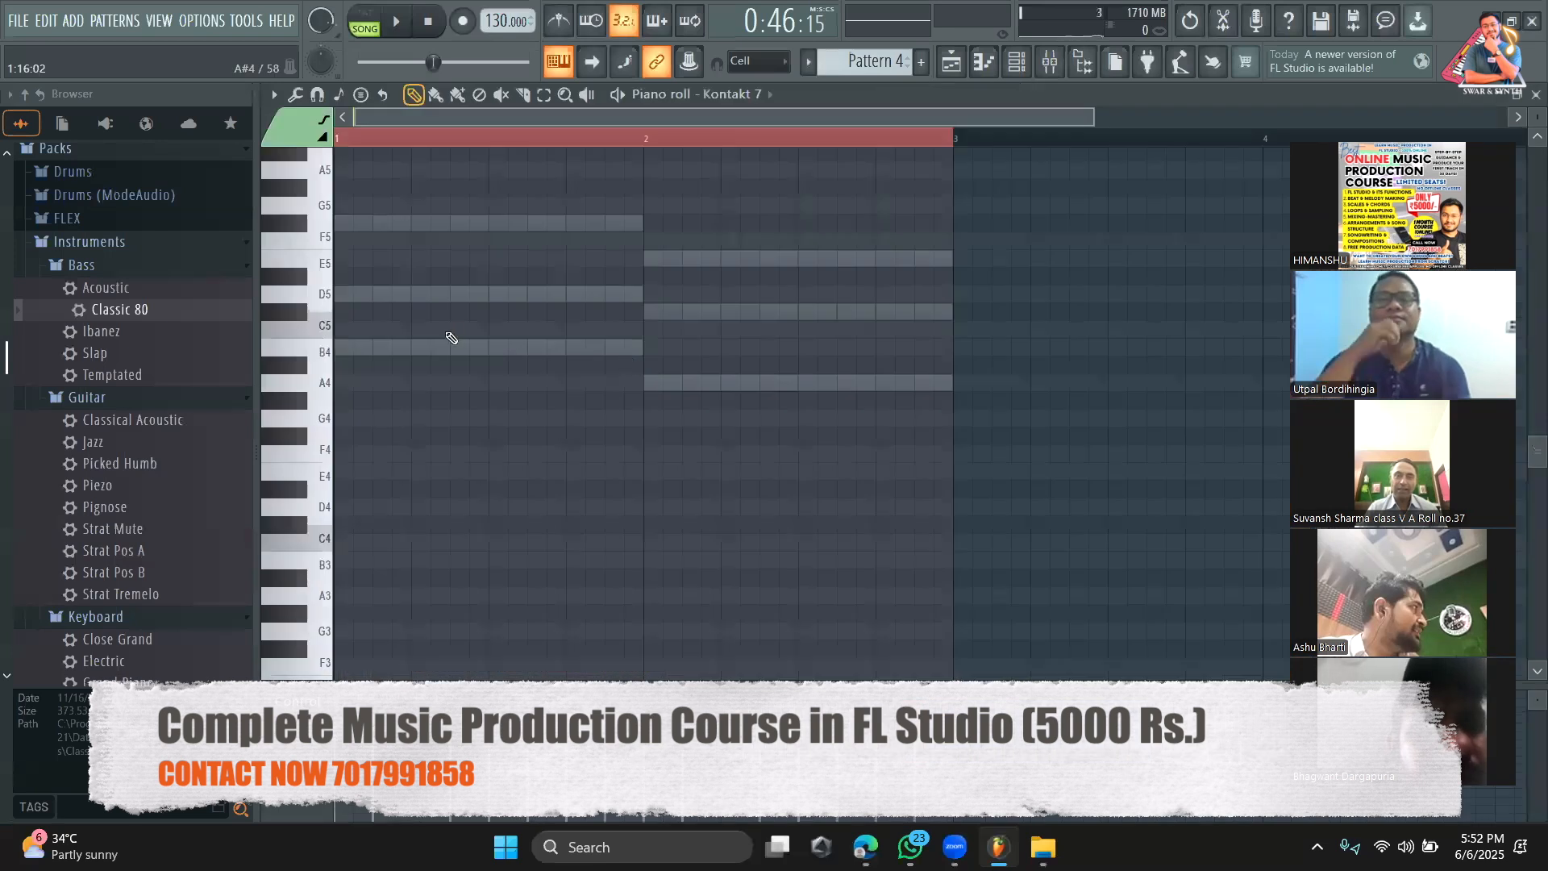
pyautogui.scroll(5, 334, 355)
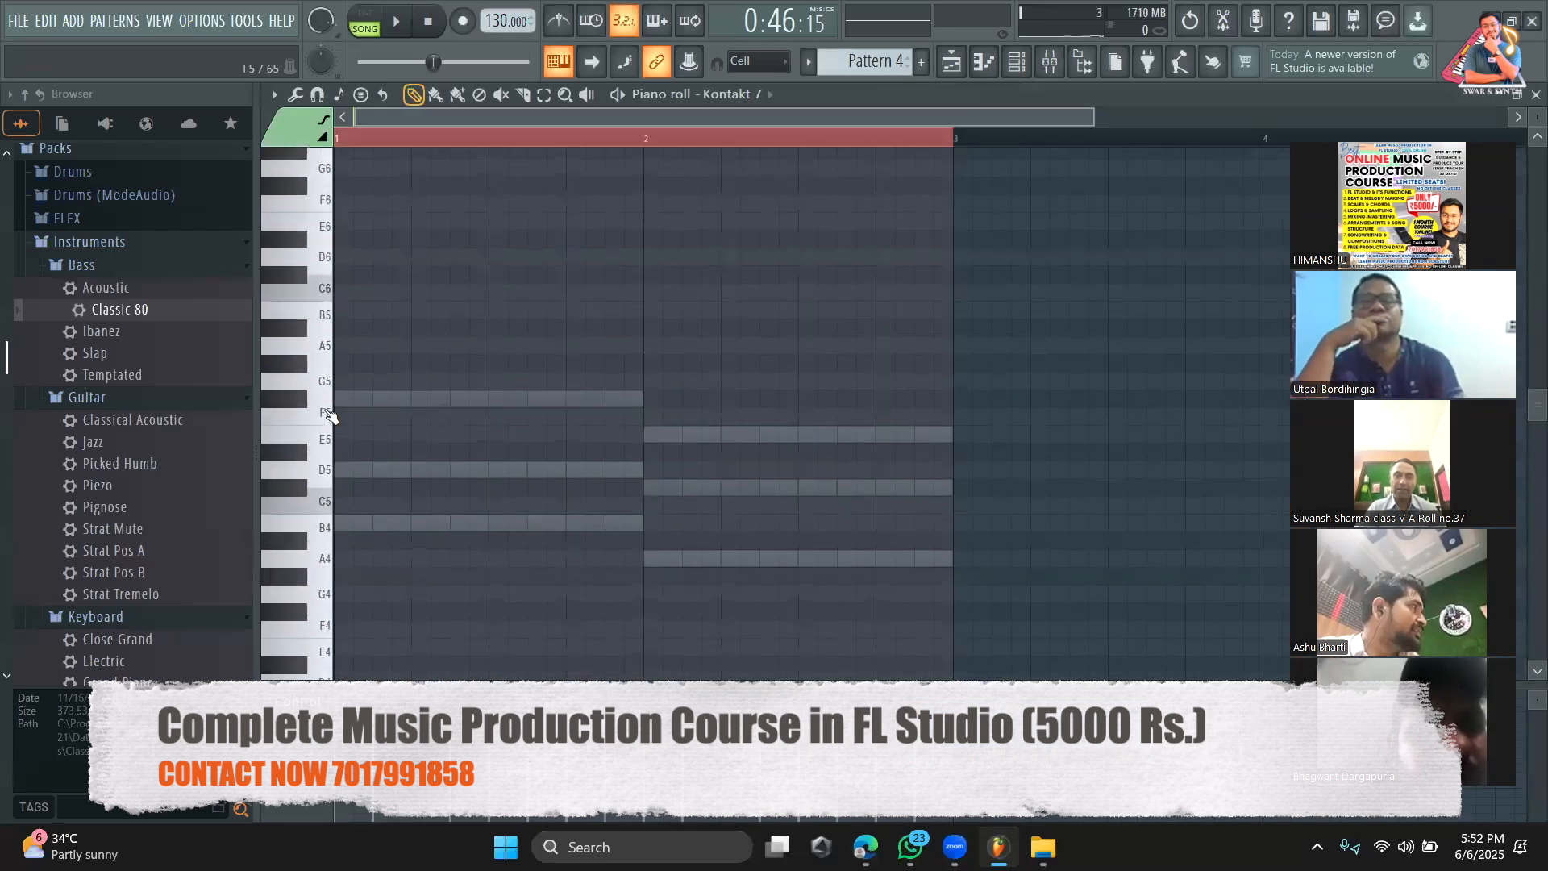
pyautogui.moveTo(319, 314); pyautogui.dragTo(337, 454)
pyautogui.click(306, 379)
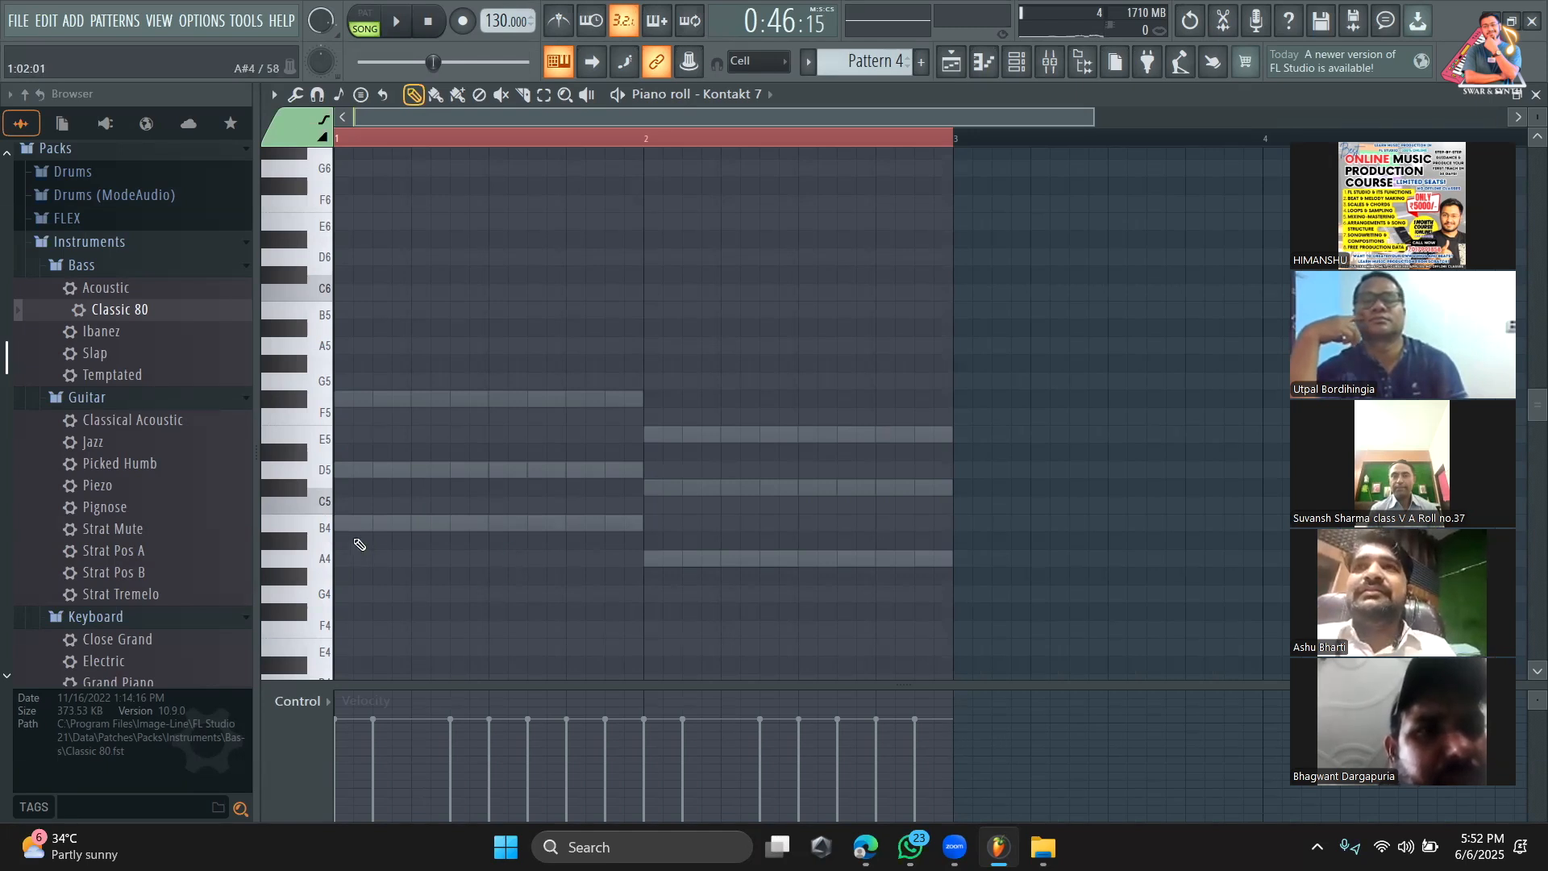
# Step: Place a one-beat B4 note at the start of bar 1 in the Kontakt 7 piano roll
pyautogui.scroll(-3, 520, 442)
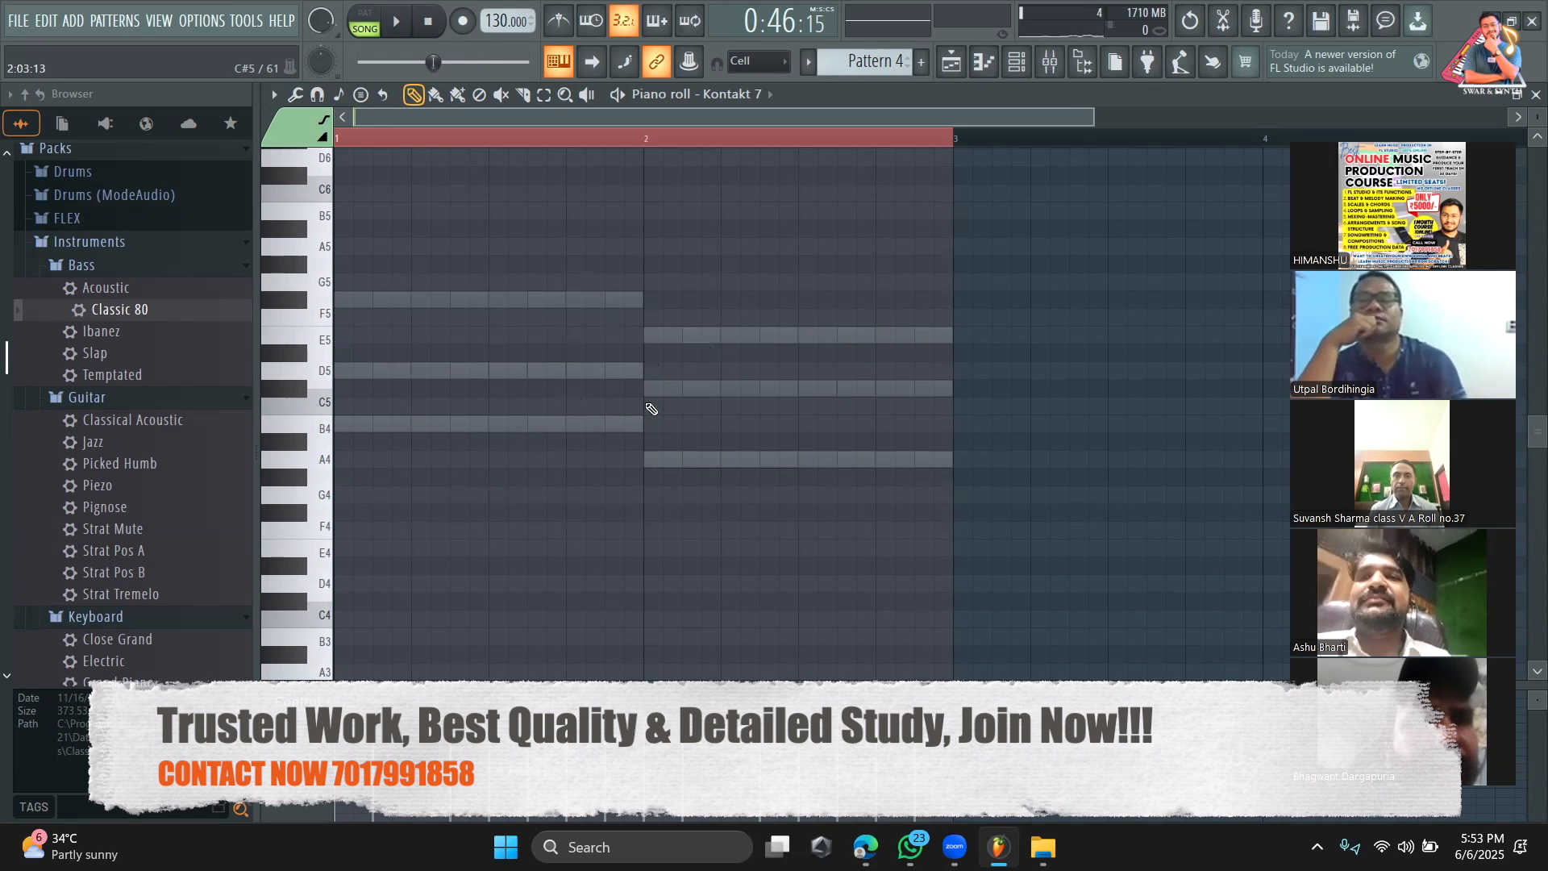
pyautogui.click(347, 460)
pyautogui.moveTo(349, 459); pyautogui.dragTo(427, 430)
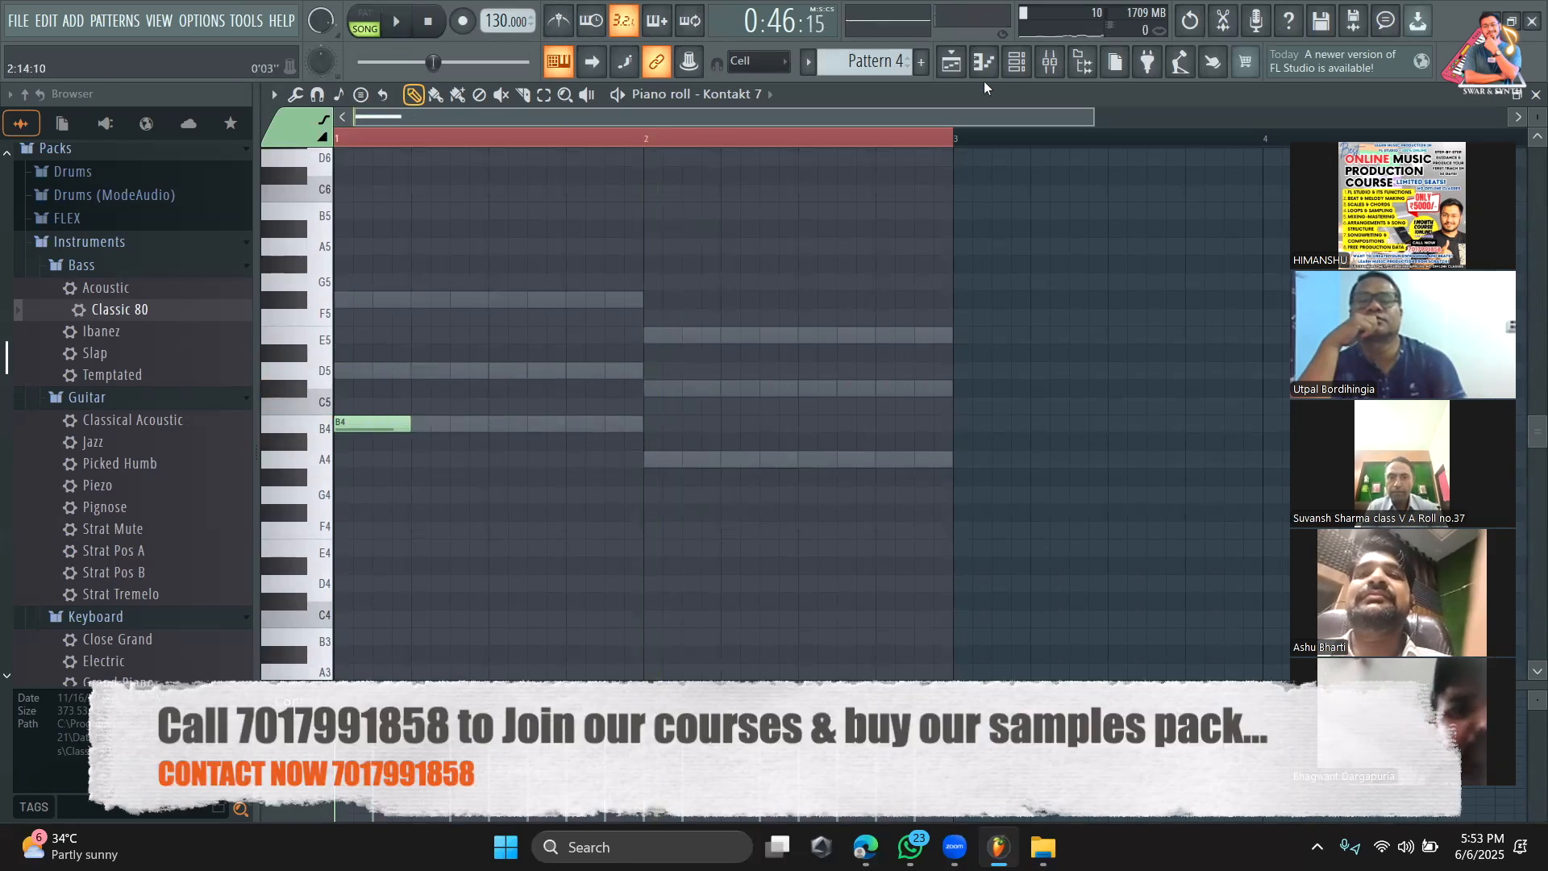
# Step: Stop playback at the first Pattern 4 clip in the playlist, view its string chords and return to Kontakt 7's piano roll
pyautogui.click(965, 66)
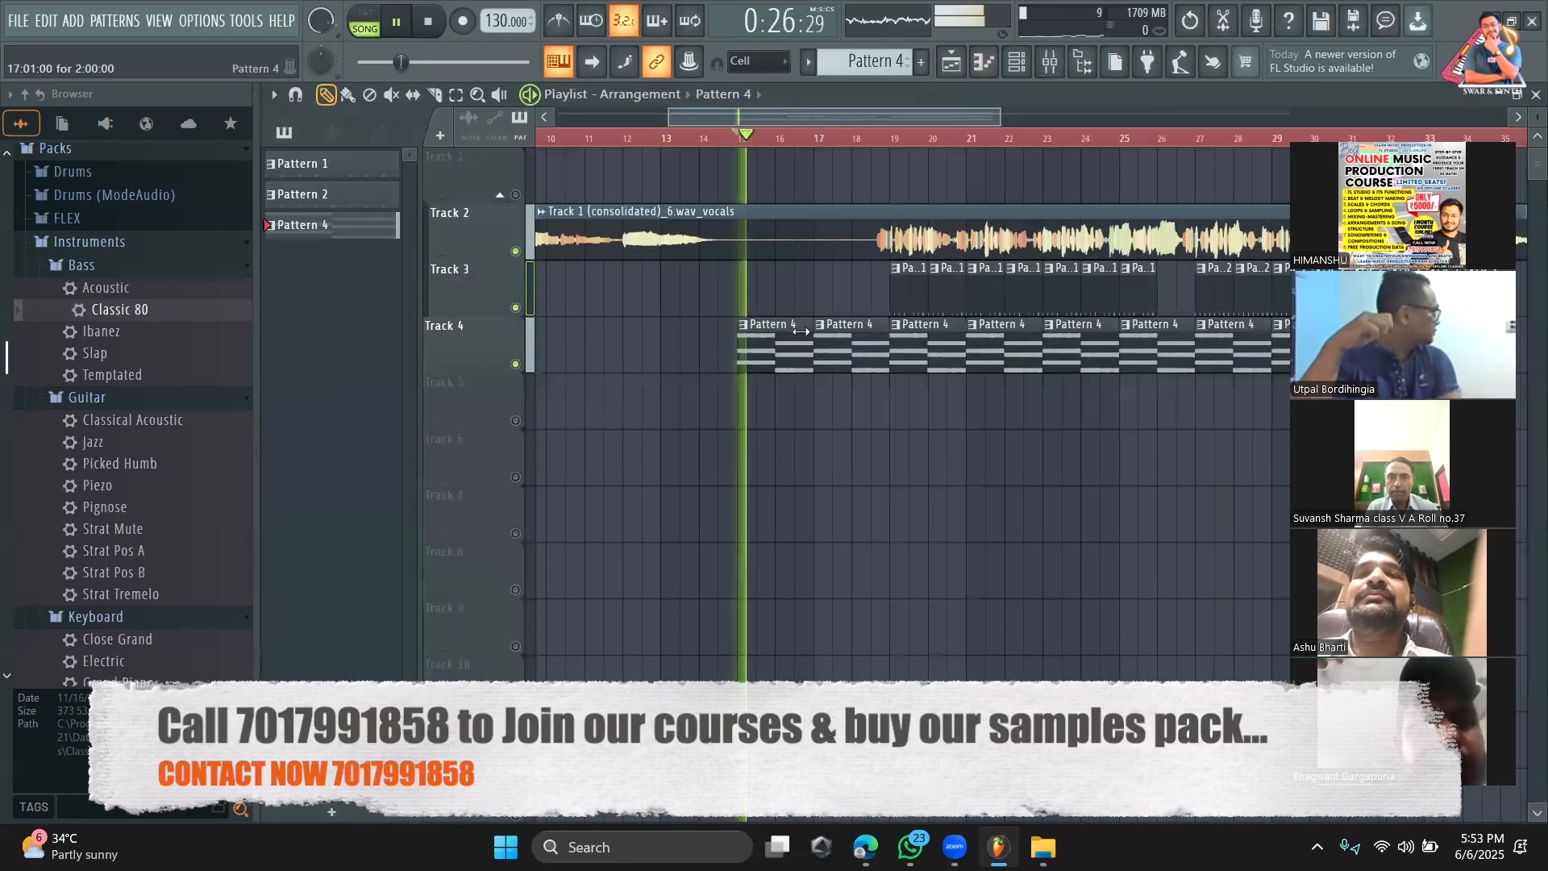
pyautogui.press('space')
pyautogui.doubleClick(777, 354)
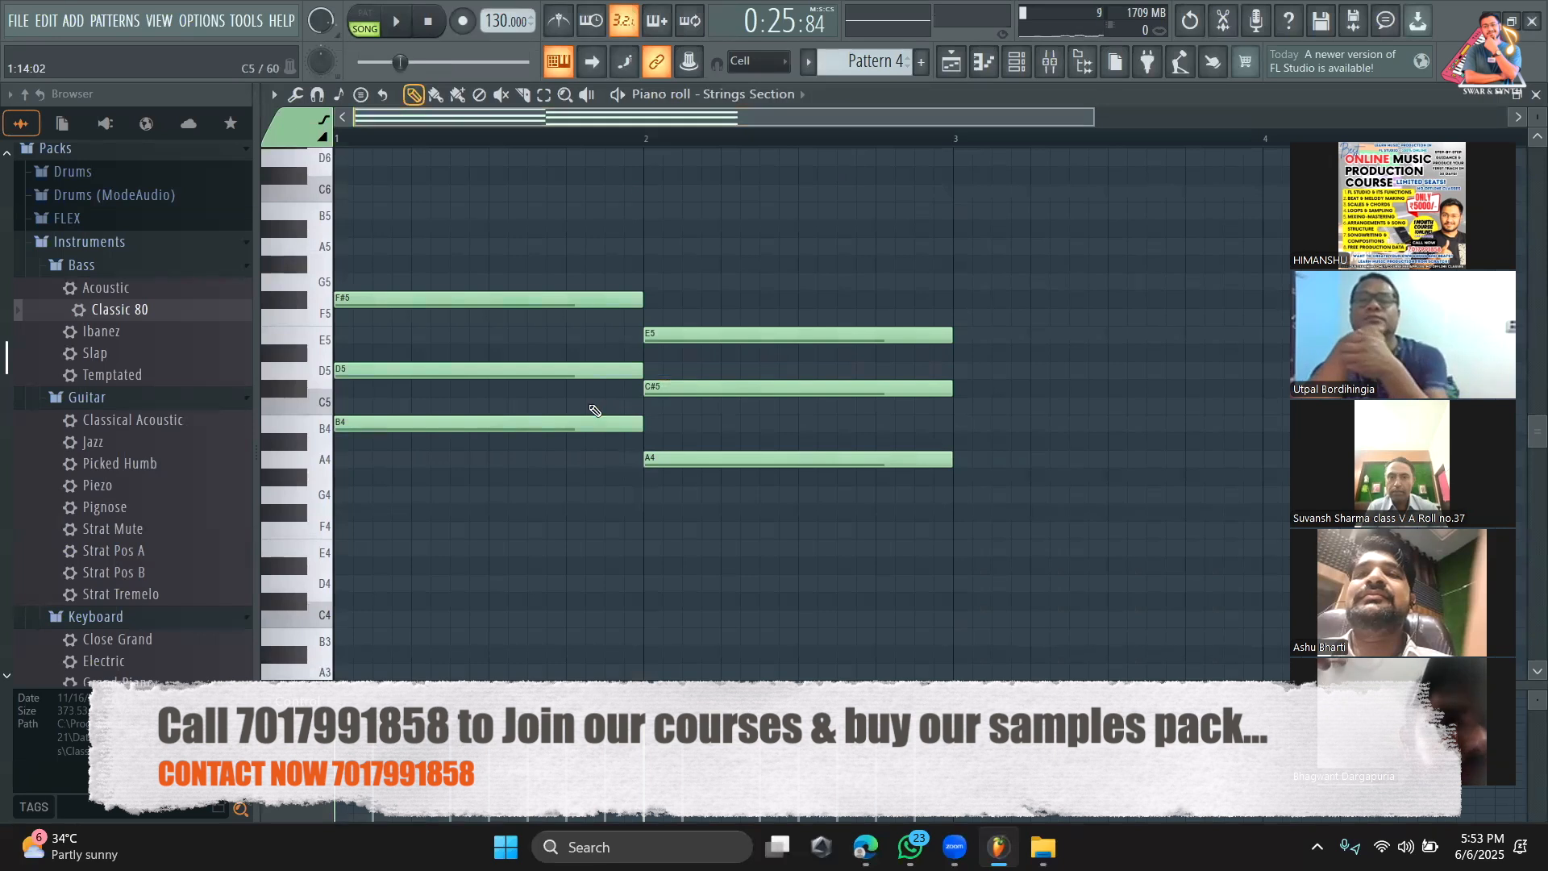
pyautogui.click(1013, 73)
pyautogui.click(588, 356)
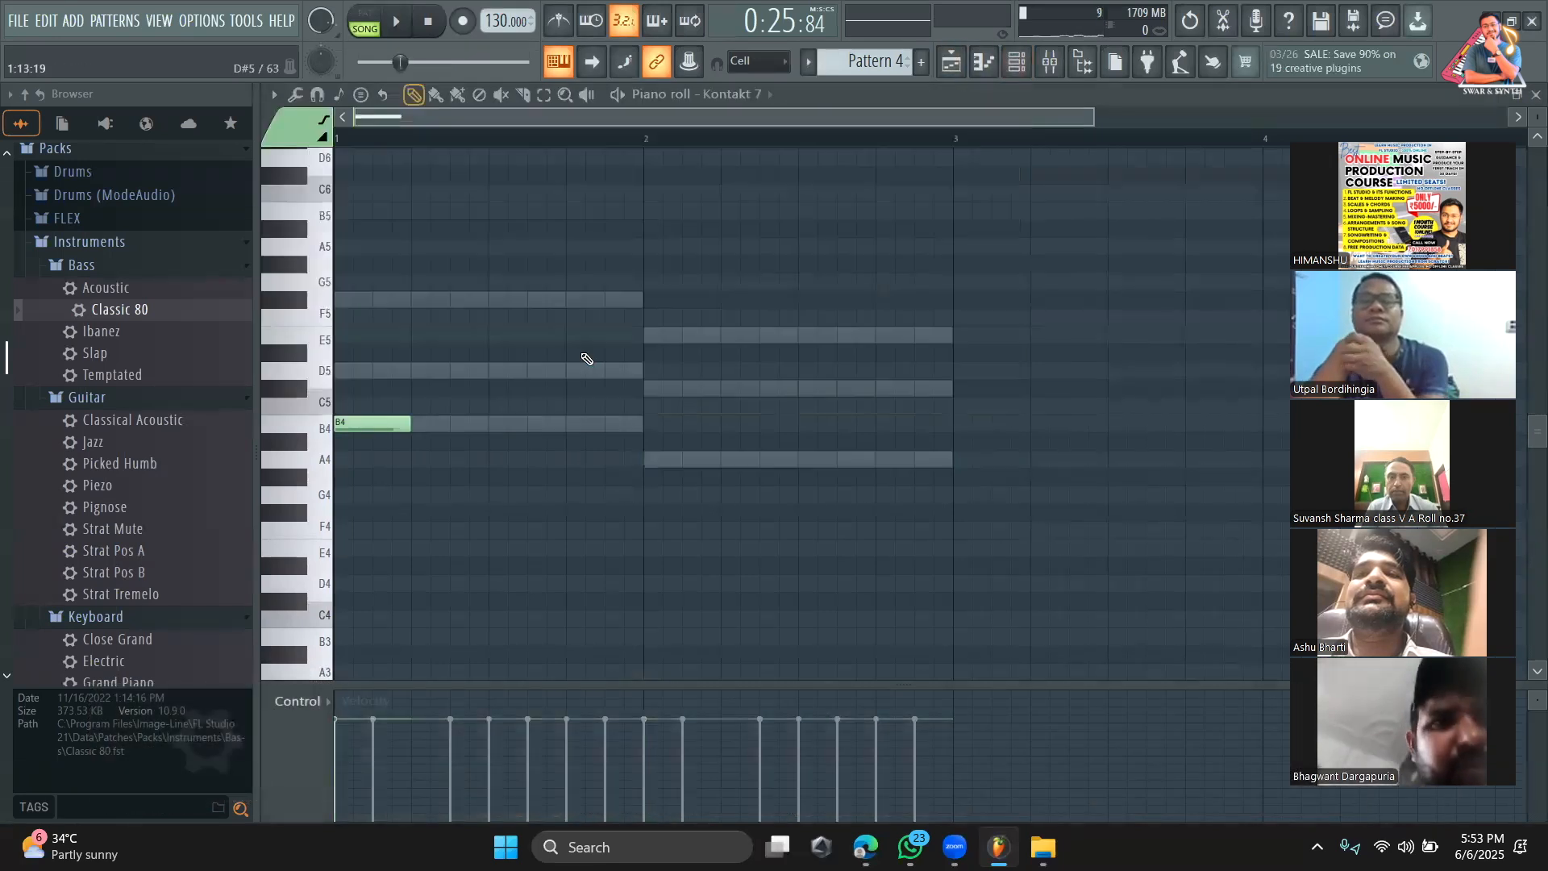
# Step: Continue the trumpet melody from beat 2 of bar 1 with consecutive half-beat notes D5, E5, F#5, D5, B4 and A4
pyautogui.click(421, 371)
pyautogui.click(476, 371)
pyautogui.moveTo(476, 371); pyautogui.dragTo(461, 334)
pyautogui.press('space')
pyautogui.click(501, 300)
pyautogui.click(547, 371)
pyautogui.click(575, 425)
pyautogui.click(617, 459)
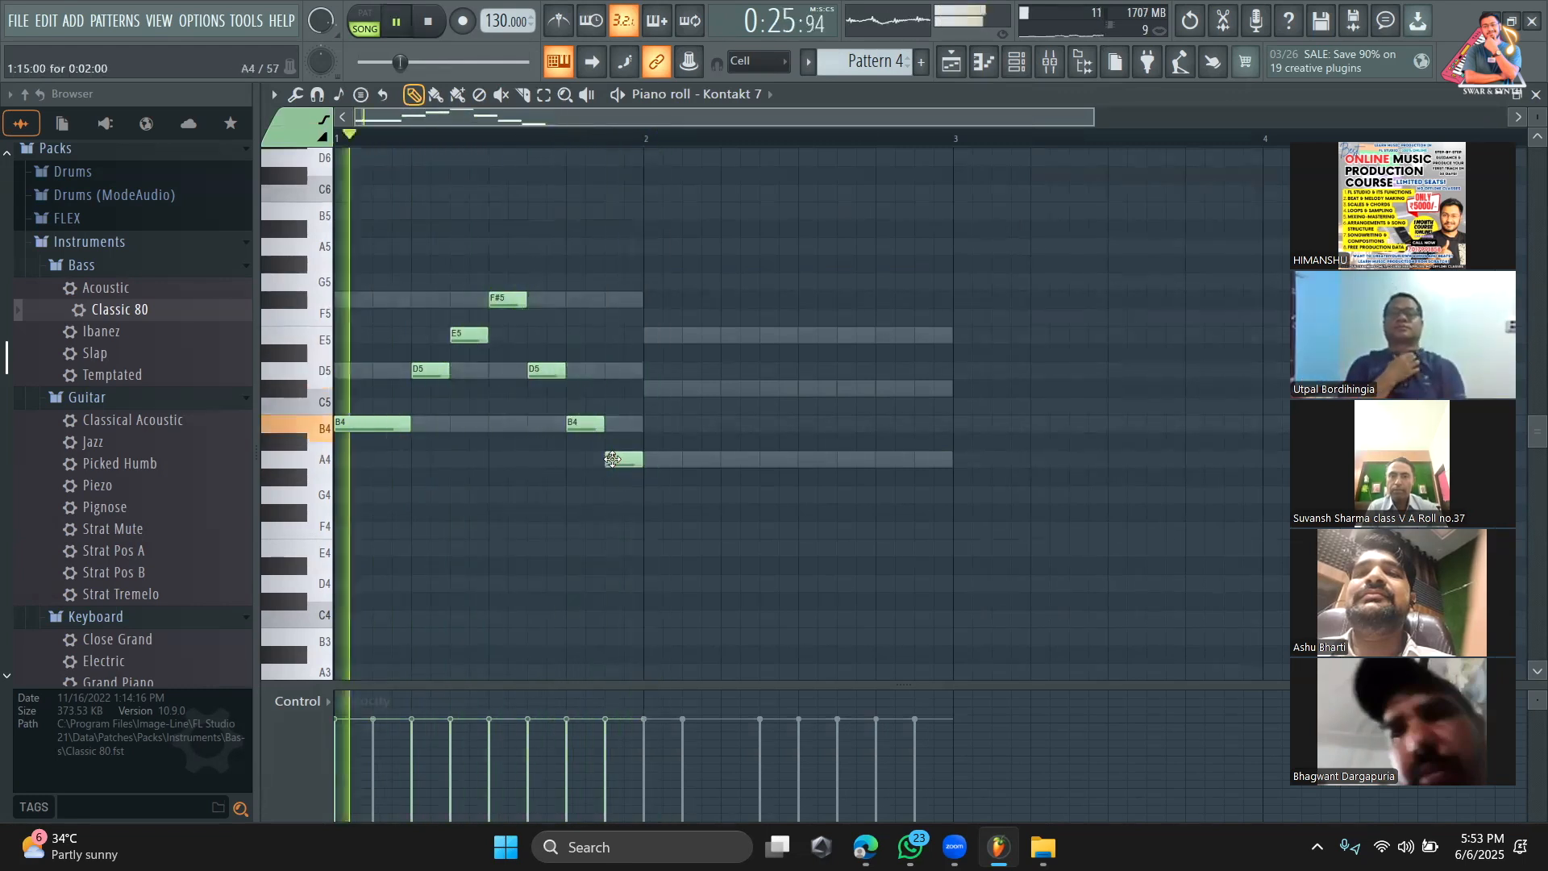
pyautogui.press('space')
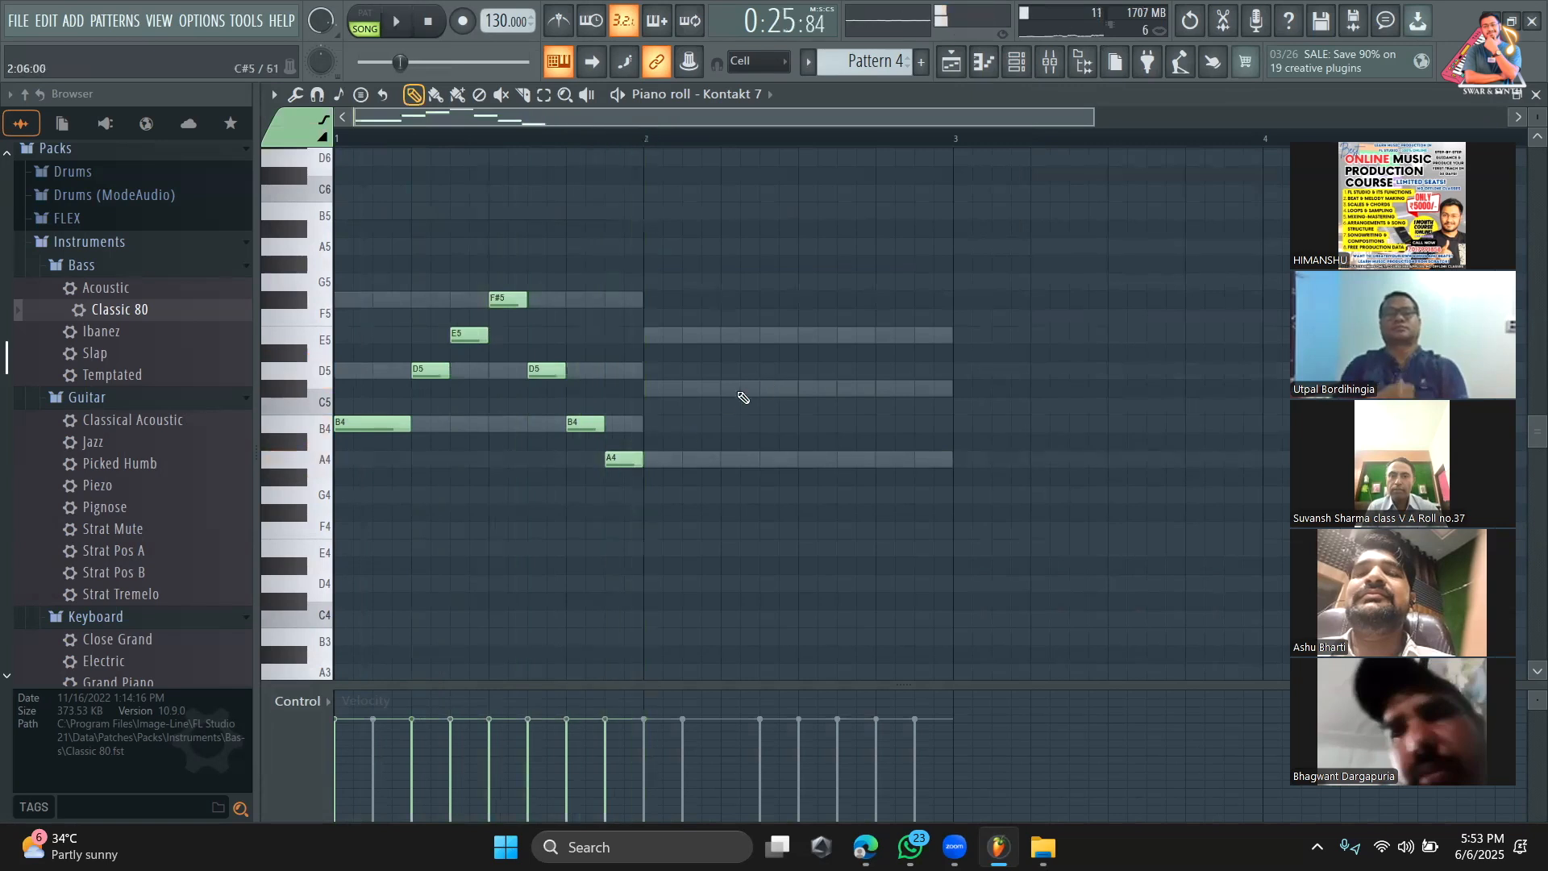
# Step: Add half-beat notes C#5, E5 and C#5 from the start of bar 2, plus another C#5 on beat 3
pyautogui.click(662, 389)
pyautogui.press('space')
pyautogui.click(691, 336)
pyautogui.click(735, 388)
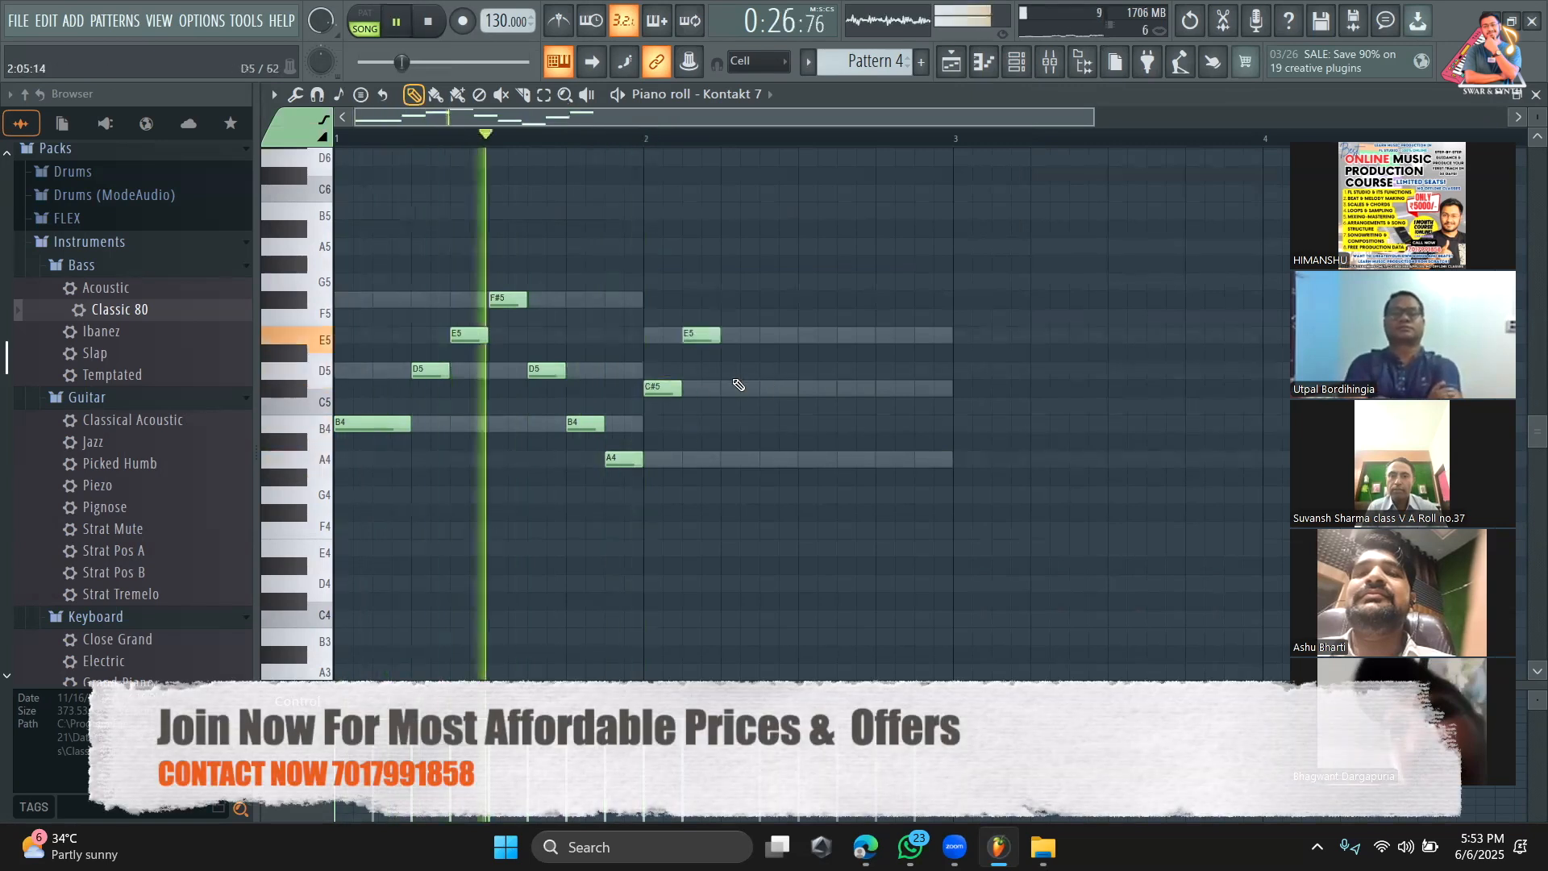
pyautogui.click(799, 388)
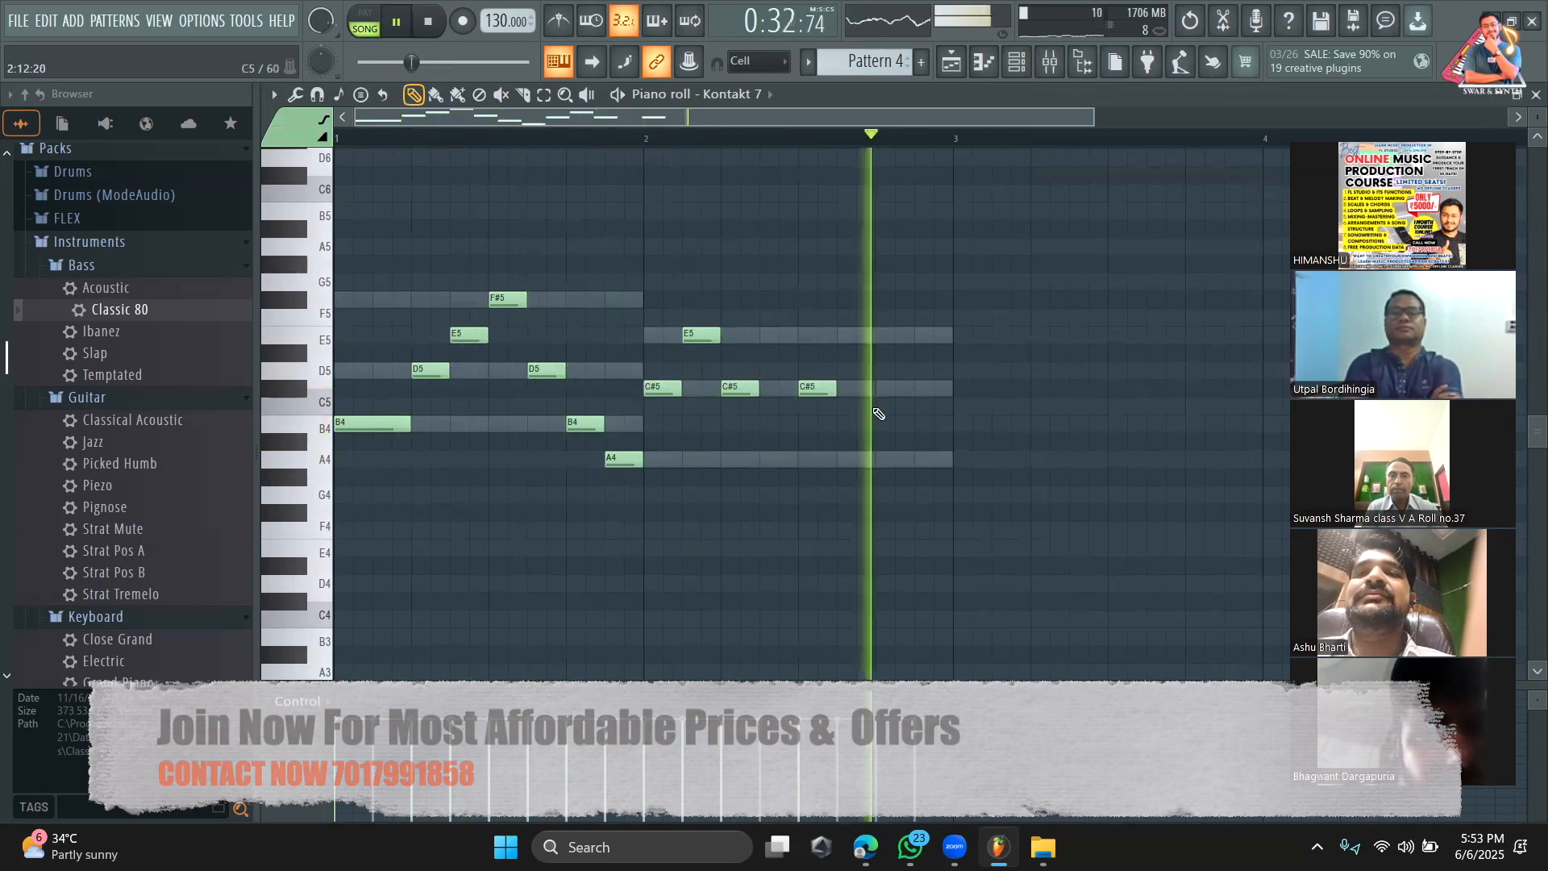
pyautogui.press('space')
# Step: Select the whole trumpet phrase, play it in pattern mode and duplicate it into bars 3 and 4
pyautogui.hotkey('ctrl', 'a')
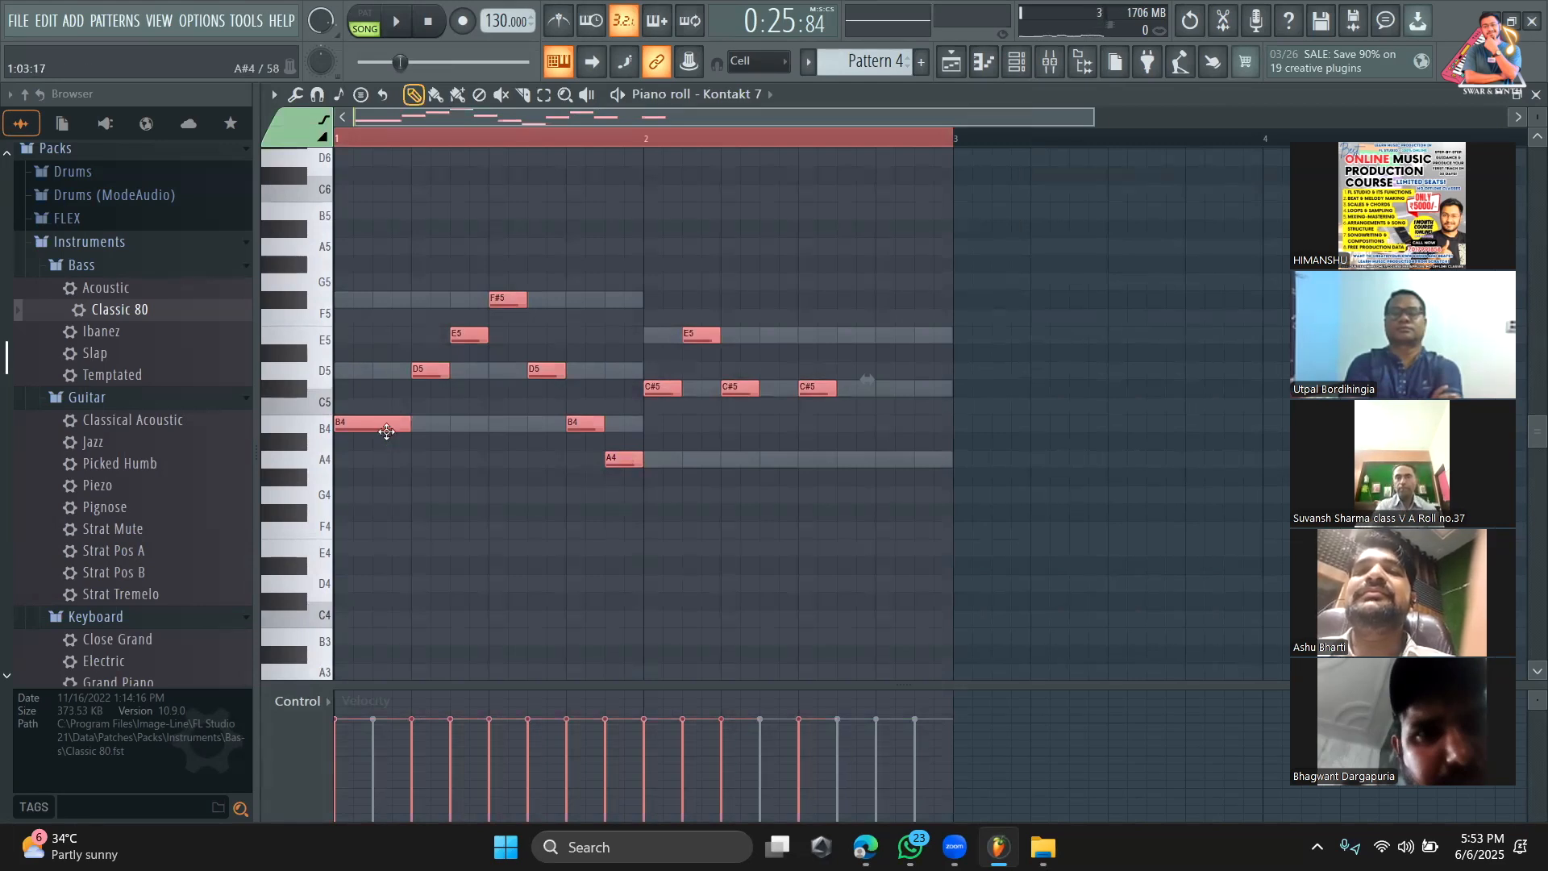
pyautogui.click(376, 29)
pyautogui.press('space')
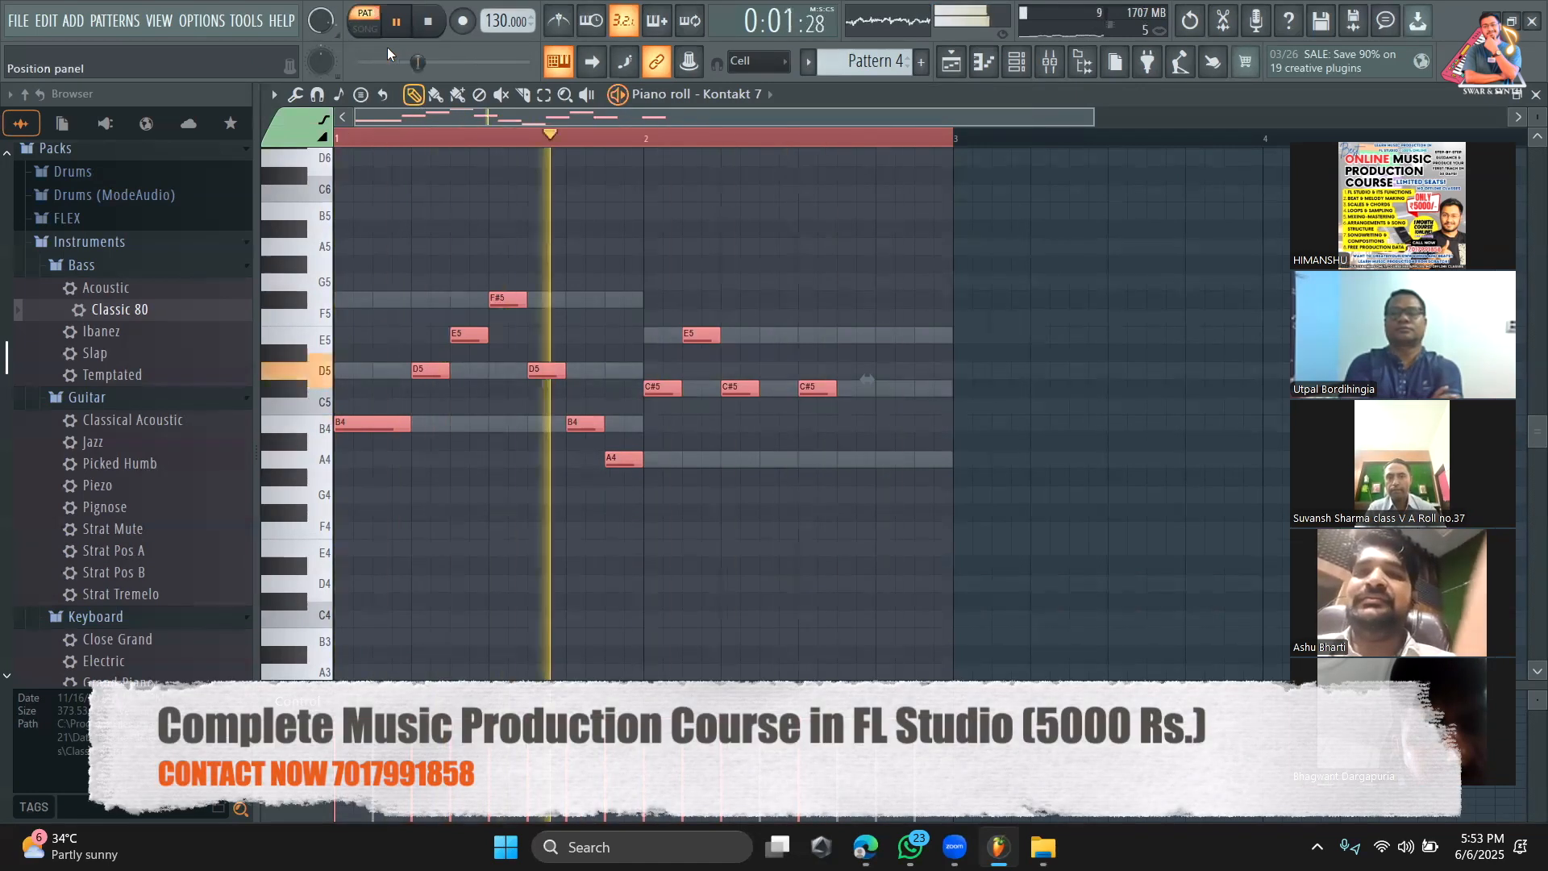
pyautogui.press('space')
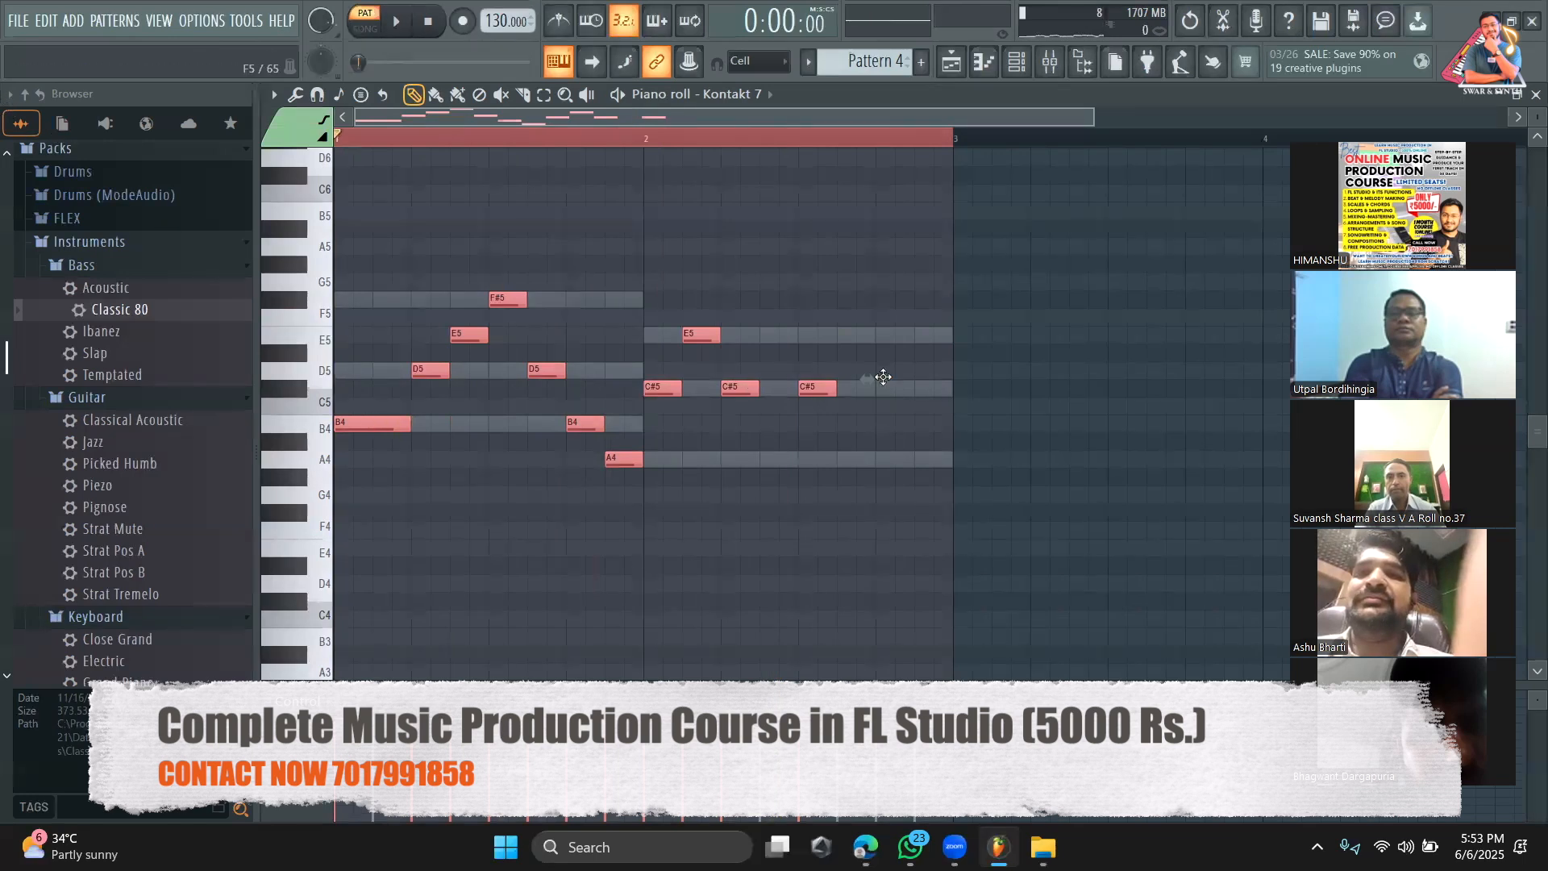
pyautogui.hotkey('ctrl', 'b')
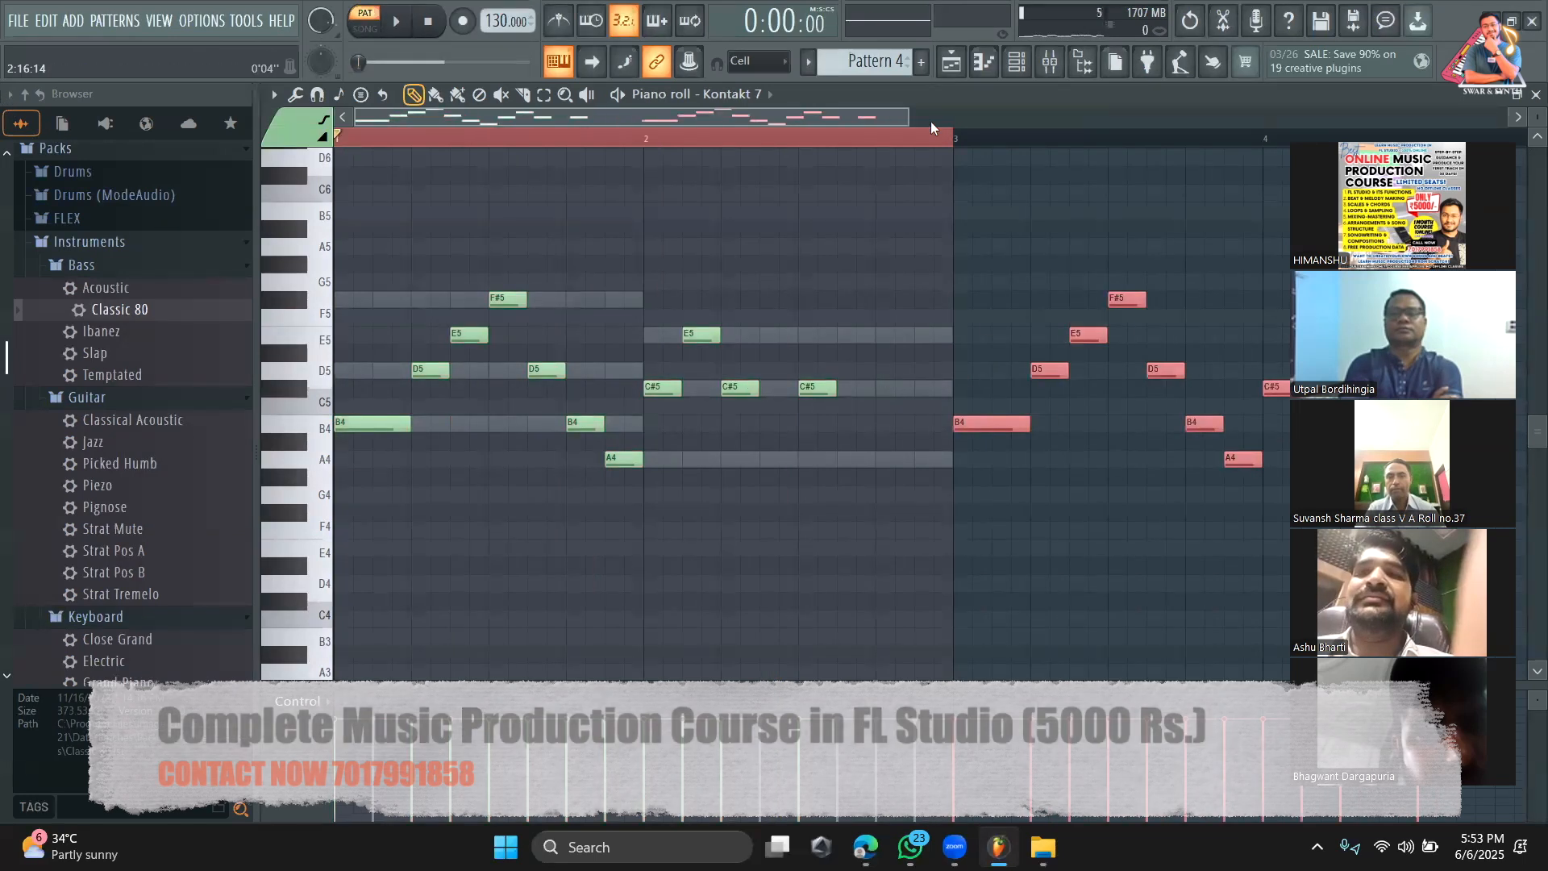
# Step: Lower the last note of the duplicated phrase to B4 and play the result from bar 2
pyautogui.scroll(-2, 766, 138)
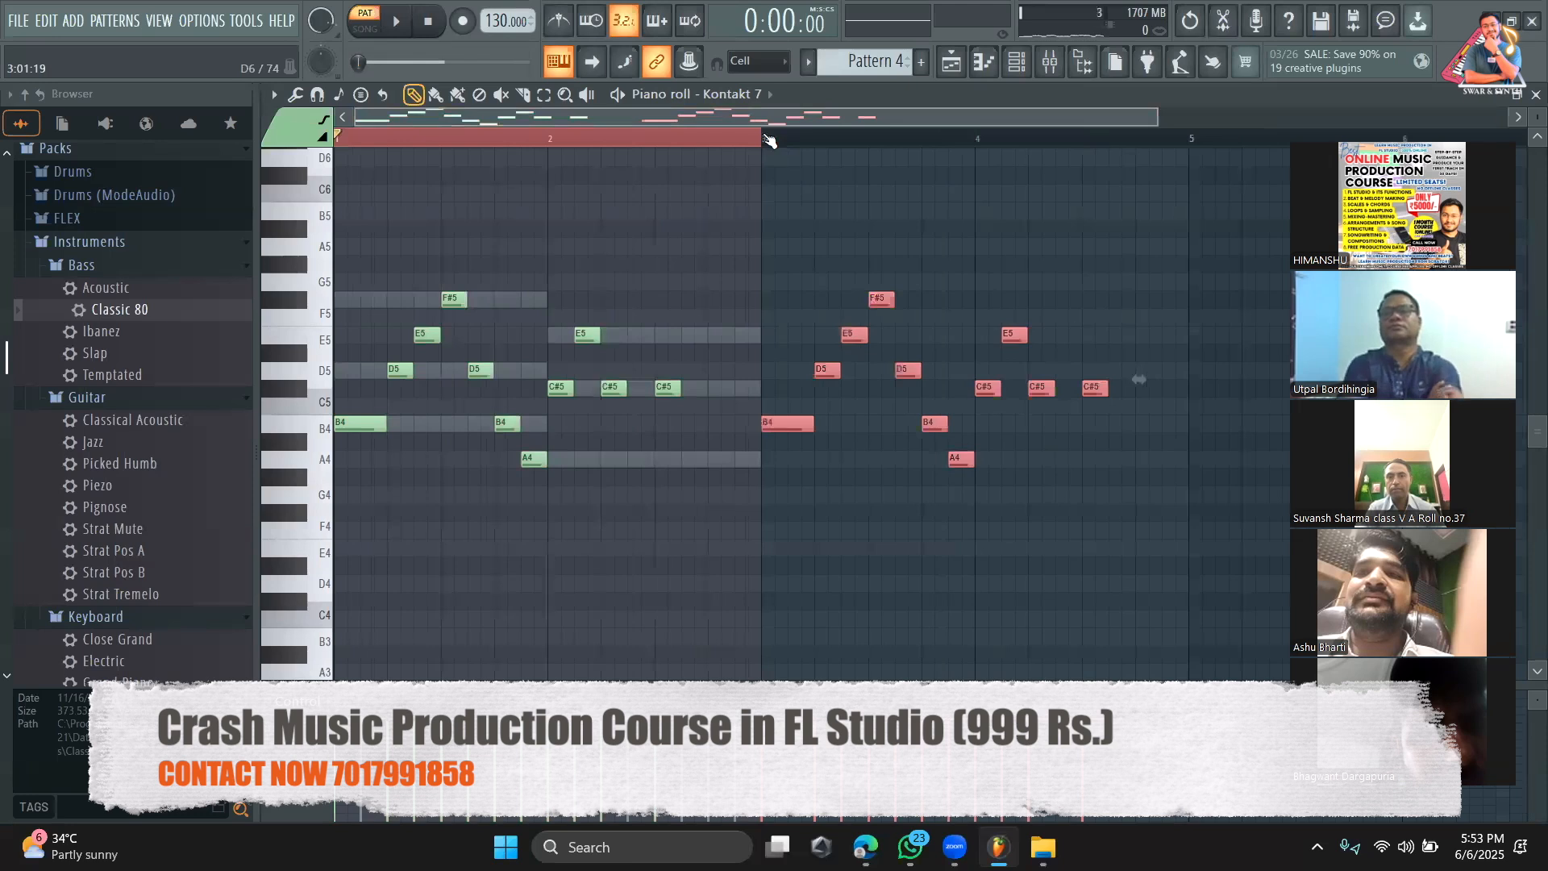
pyautogui.press('space')
pyautogui.moveTo(1090, 385); pyautogui.dragTo(1096, 430)
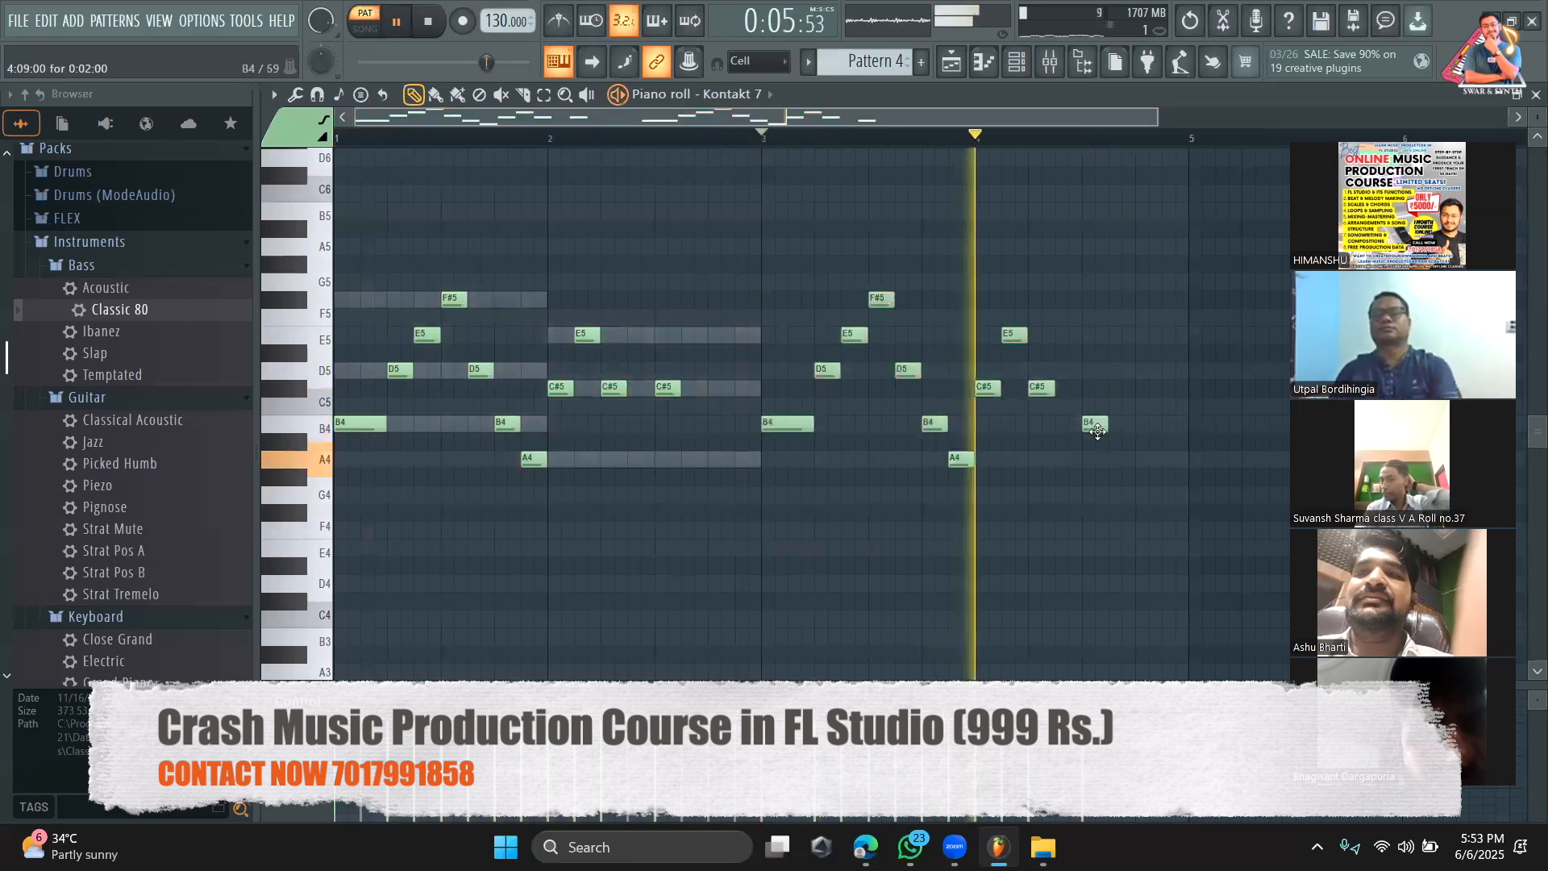
pyautogui.press('space')
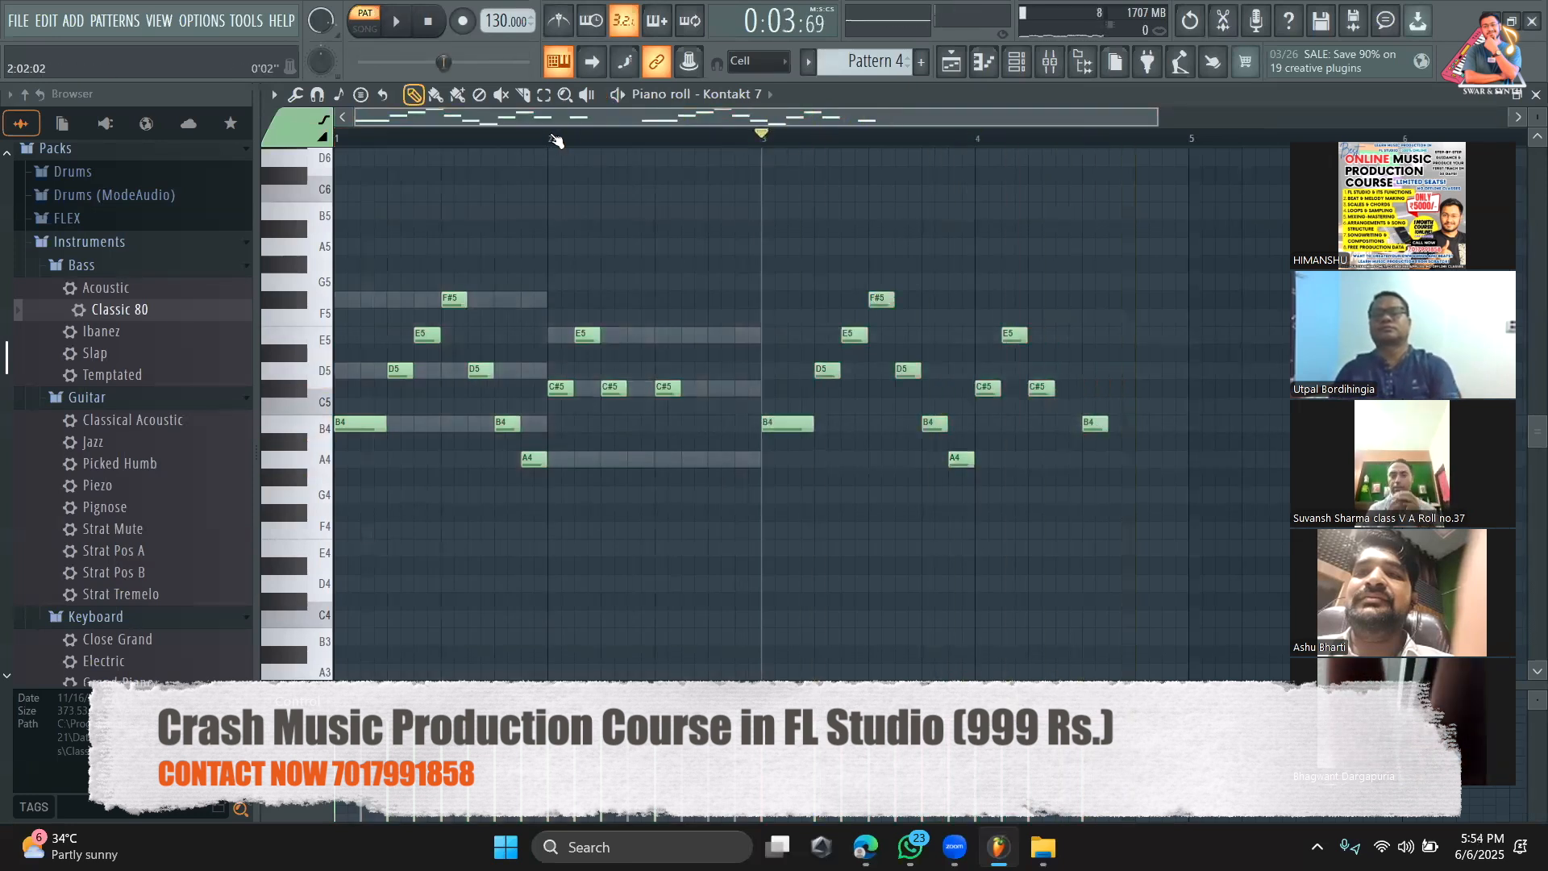
pyautogui.click(564, 139)
pyautogui.press('space')
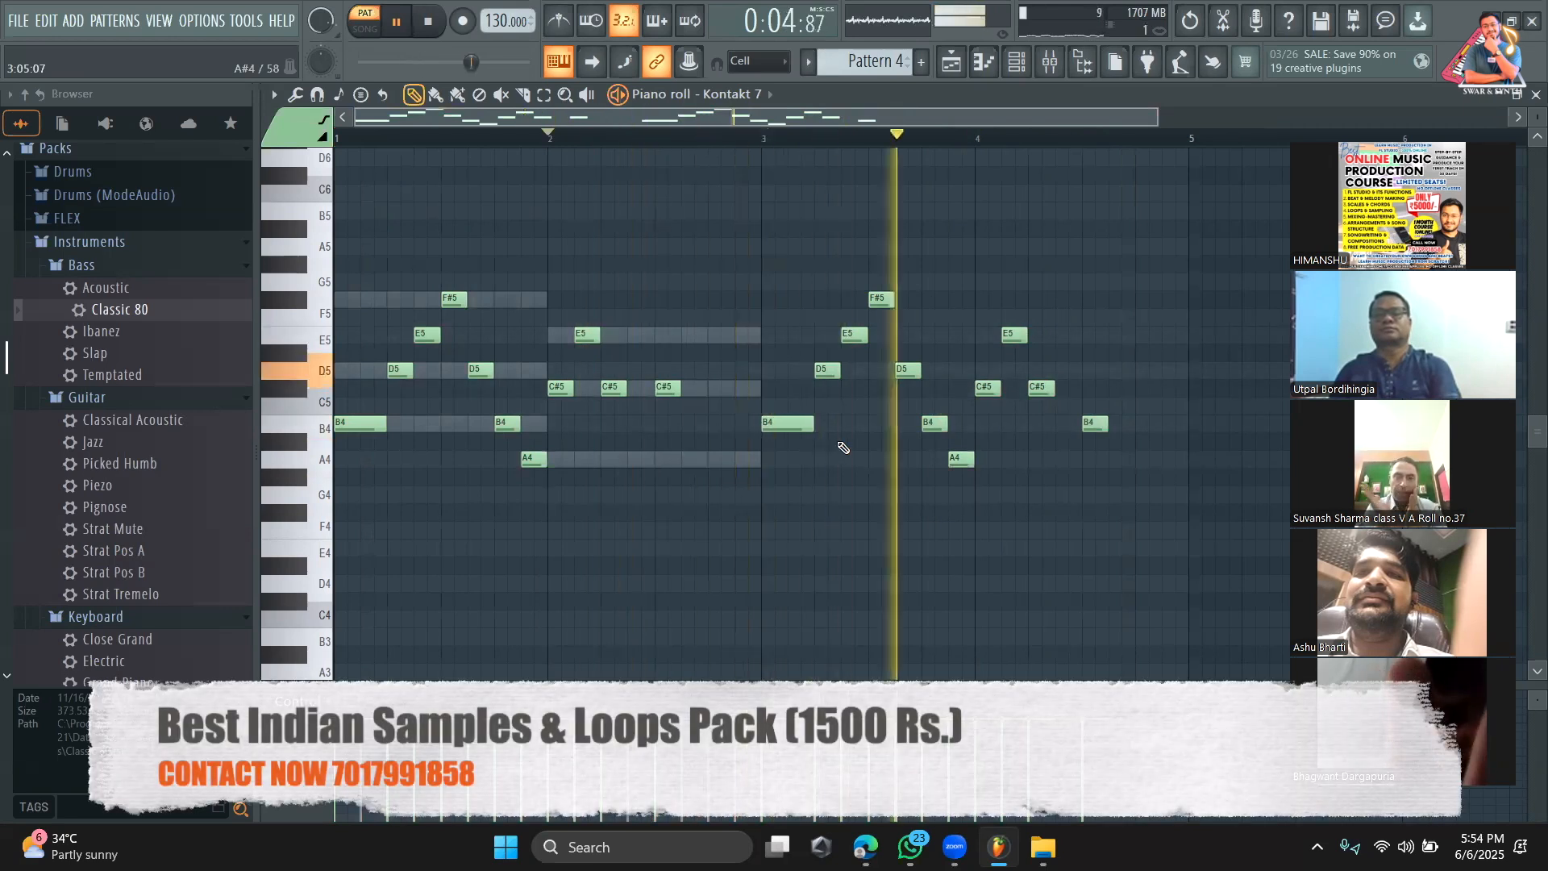
pyautogui.press('space')
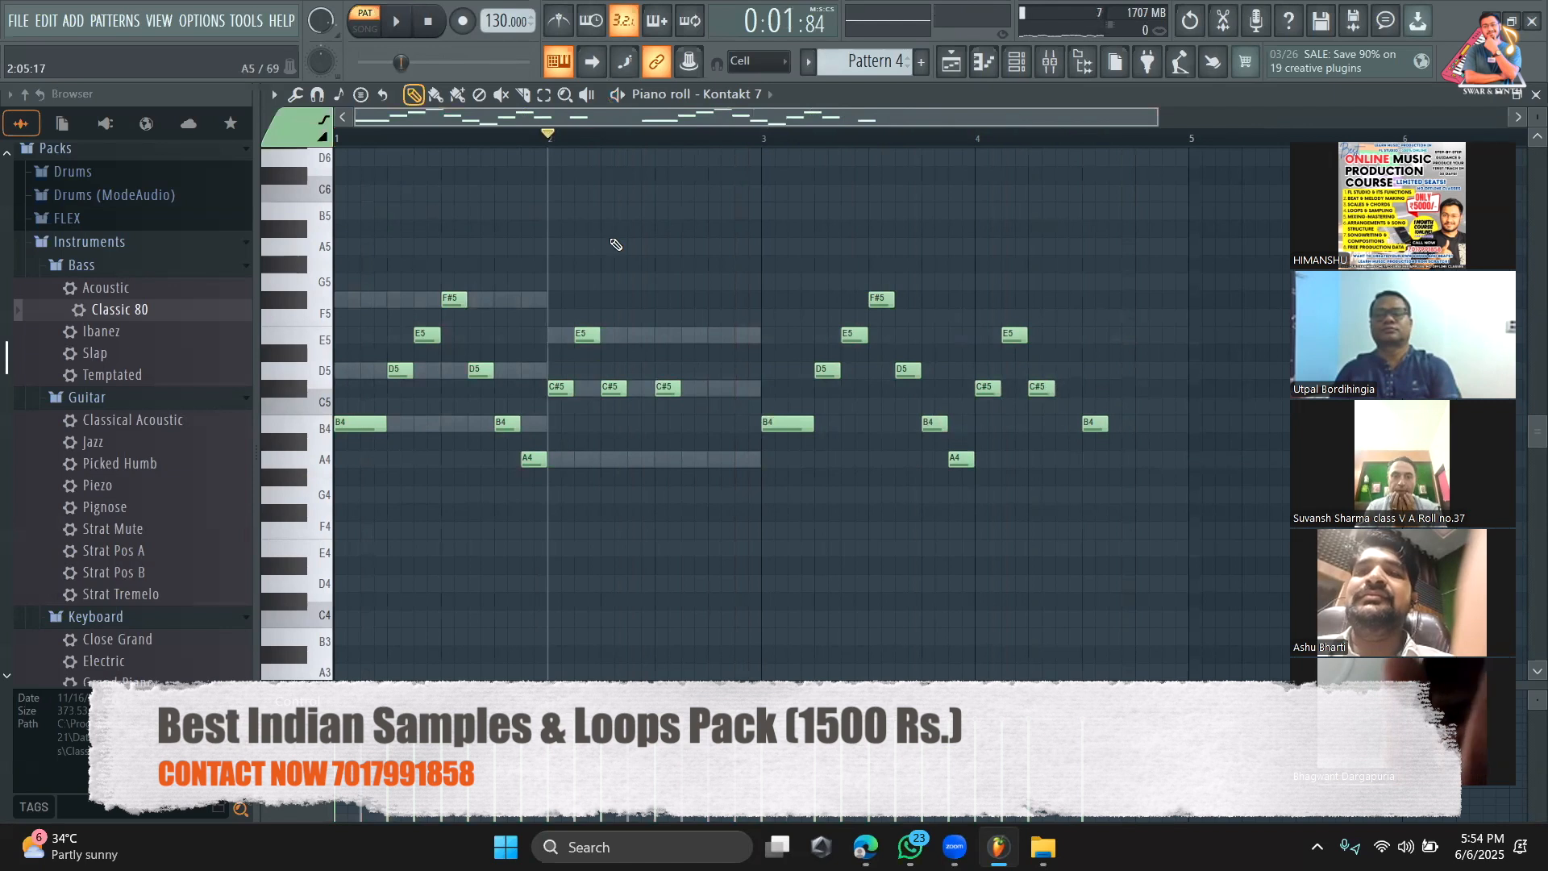
pyautogui.hotkey('ctrl', 'a')
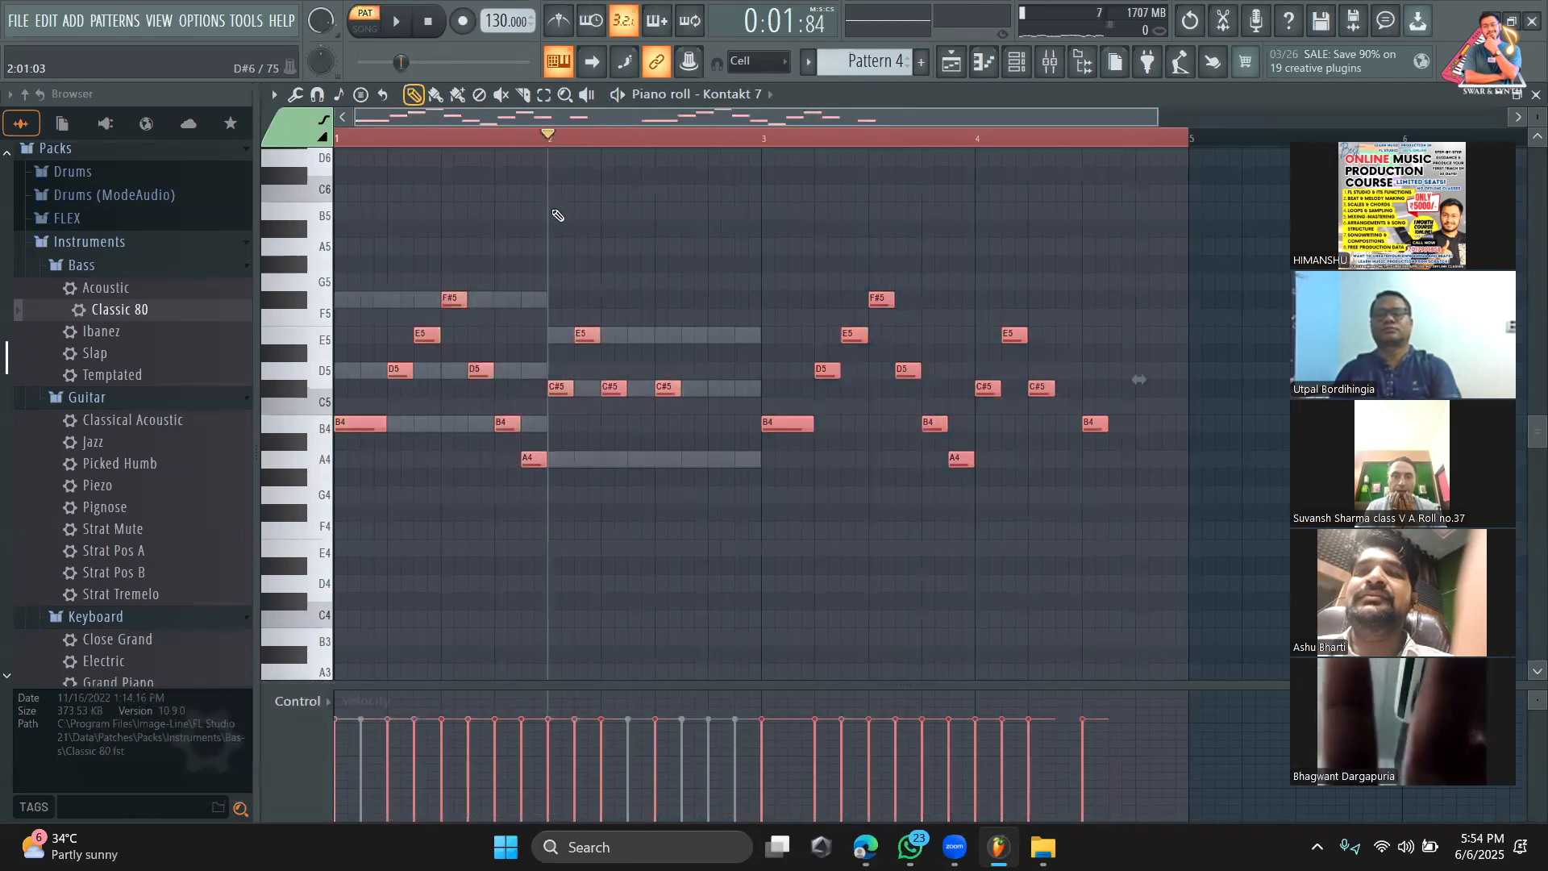
pyautogui.moveTo(360, 422); pyautogui.dragTo(839, 442)
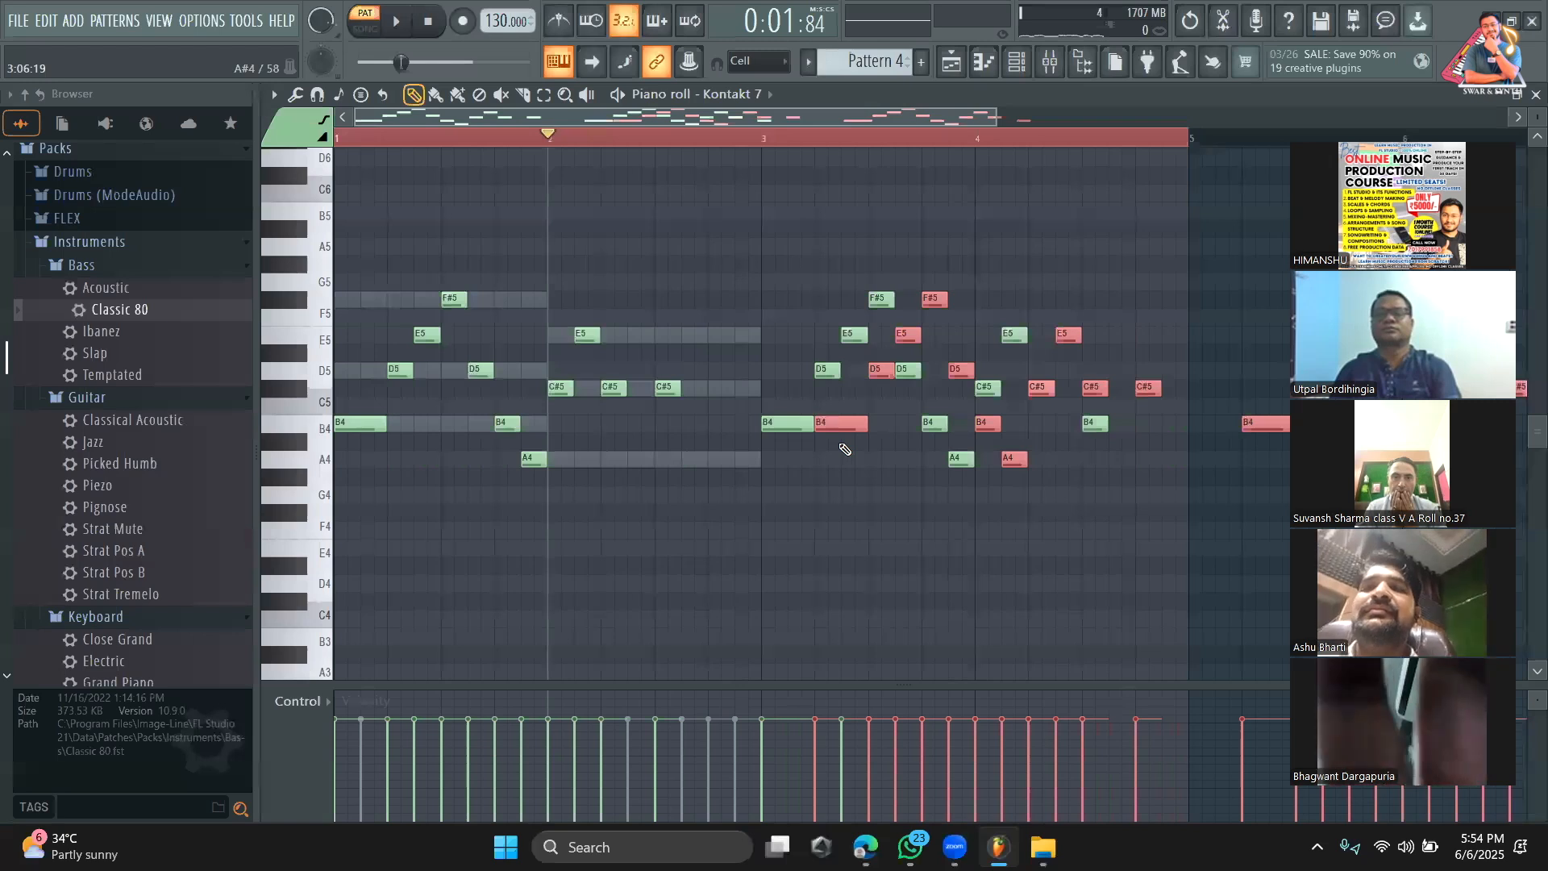
pyautogui.hotkey('ctrl', 'z')
# Step: Cut the Kontakt 7 notes from Pattern 4 and paste them into the same channel in Pattern 5
pyautogui.click(429, 22)
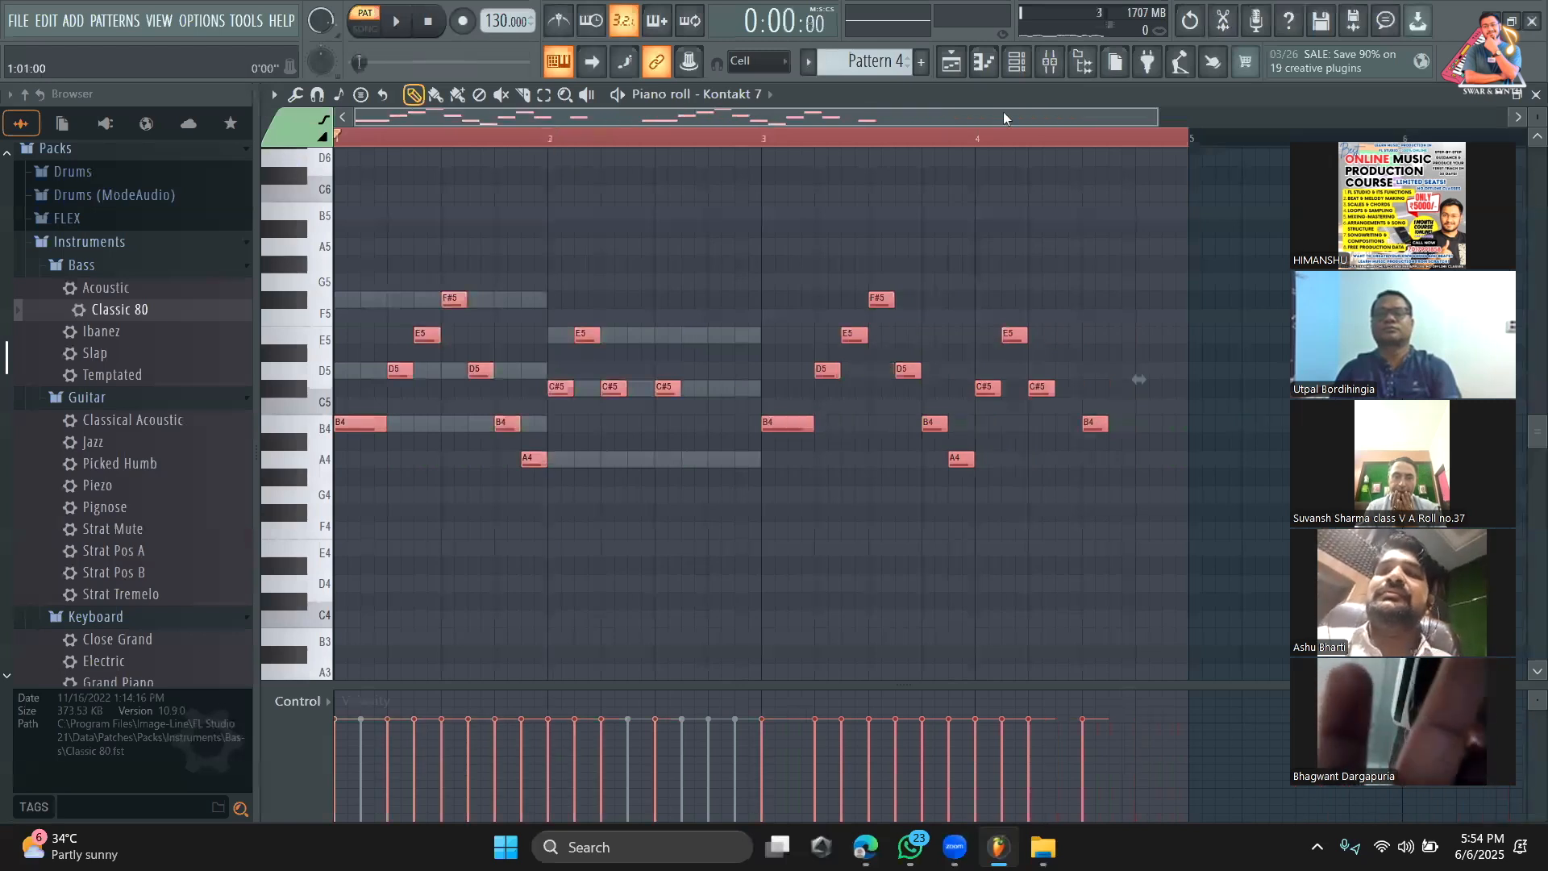
pyautogui.click(1017, 64)
pyautogui.rightClick(435, 355)
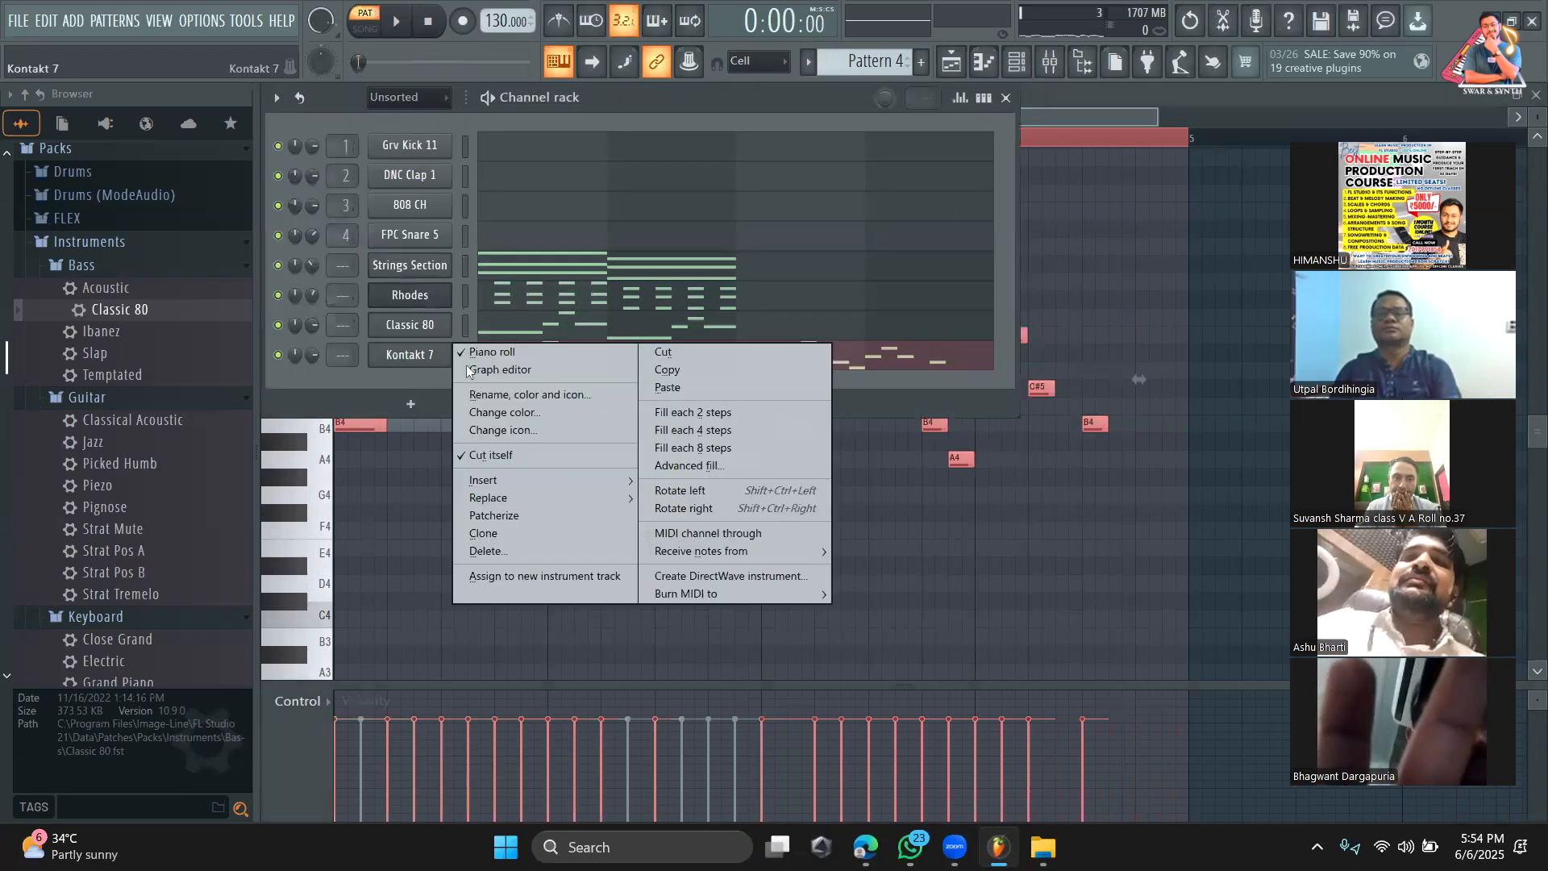
pyautogui.click(686, 352)
pyautogui.scroll(-1, 875, 62)
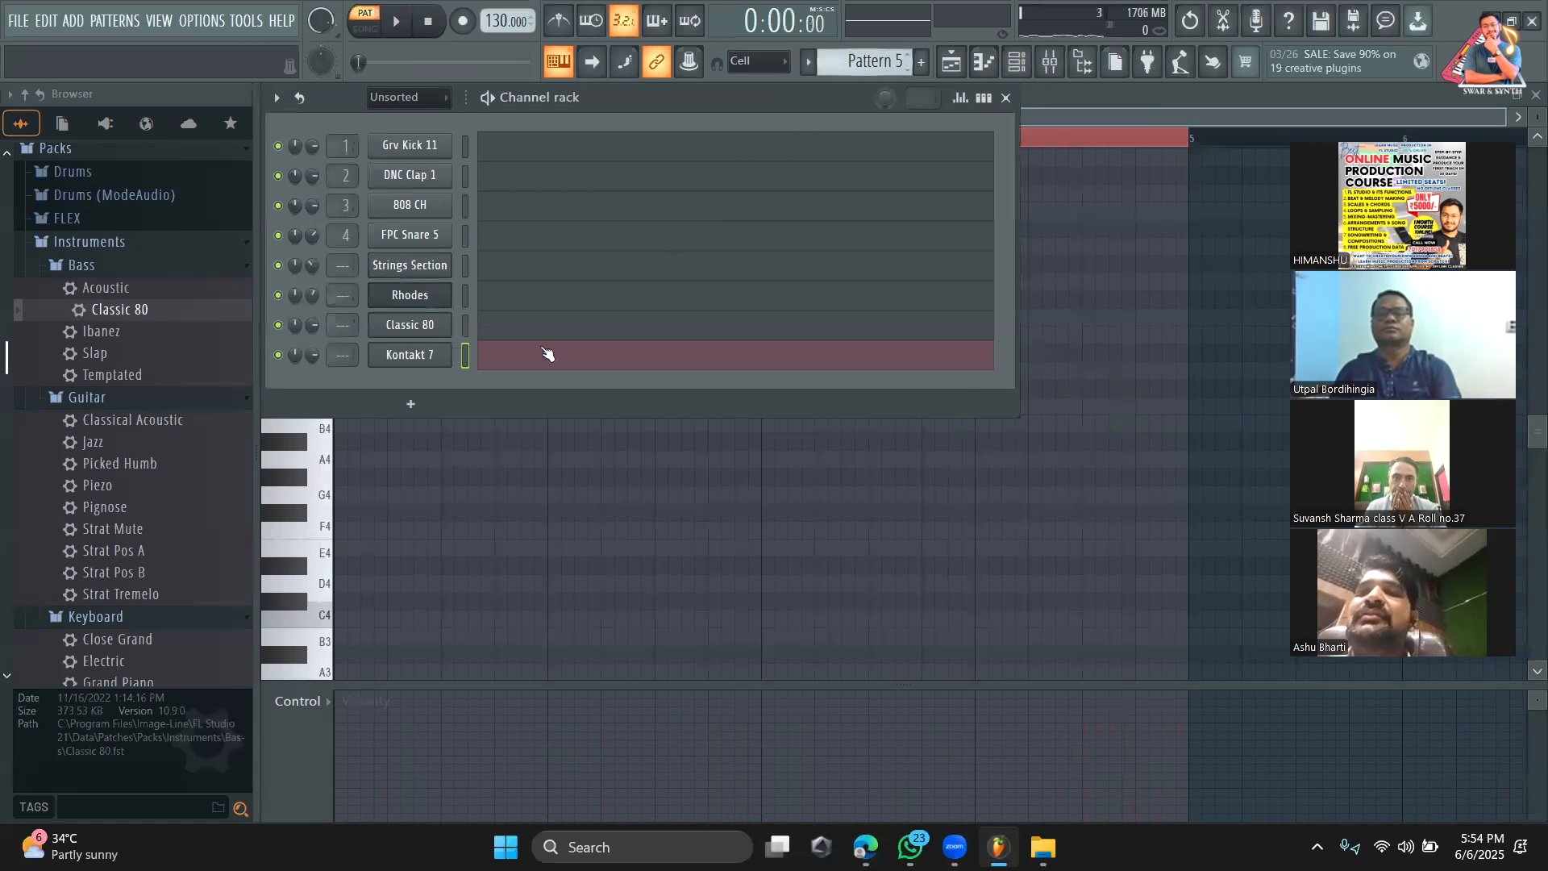
pyautogui.rightClick(417, 358)
pyautogui.click(668, 387)
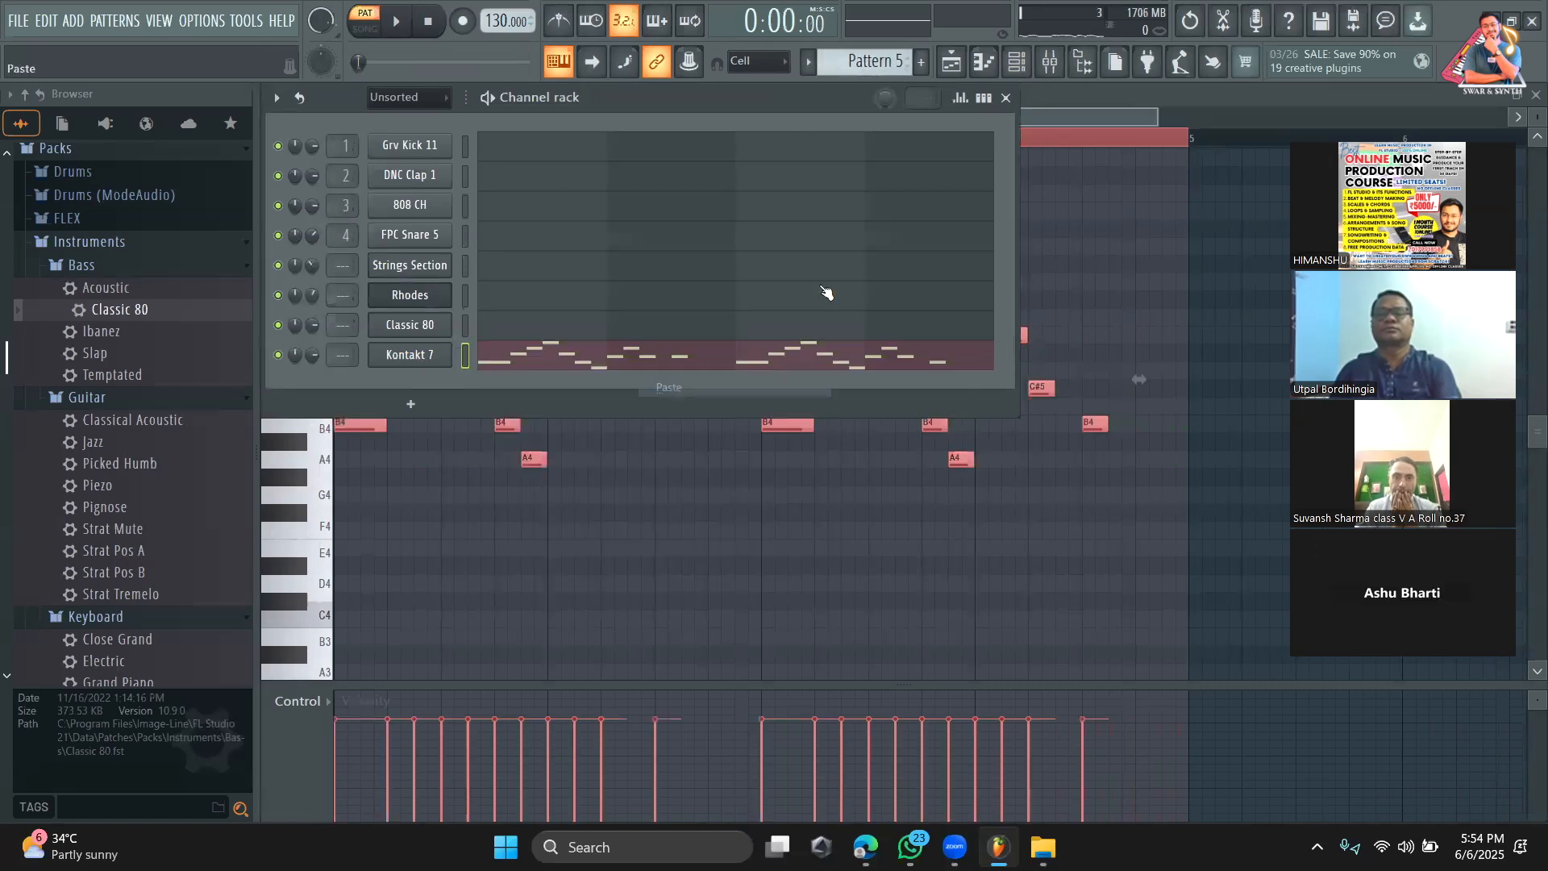
# Step: Place a Pattern 5 clip on playlist Track 5 at bar 15 and unmute all the playlist tracks
pyautogui.click(958, 97)
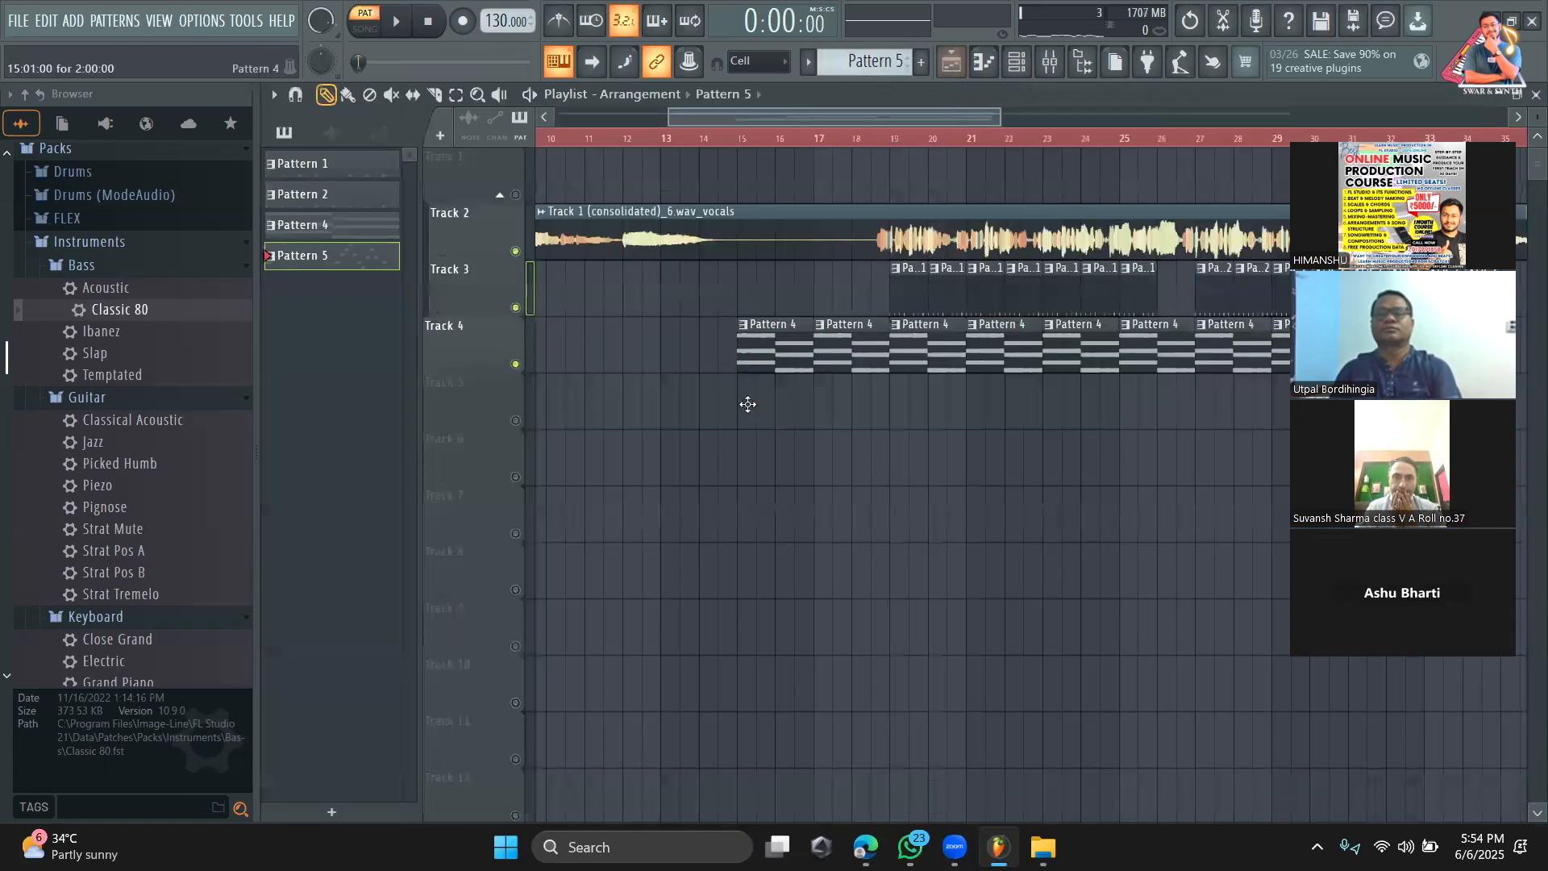
pyautogui.click(747, 403)
pyautogui.rightClick(516, 421)
pyautogui.rightClick(517, 421)
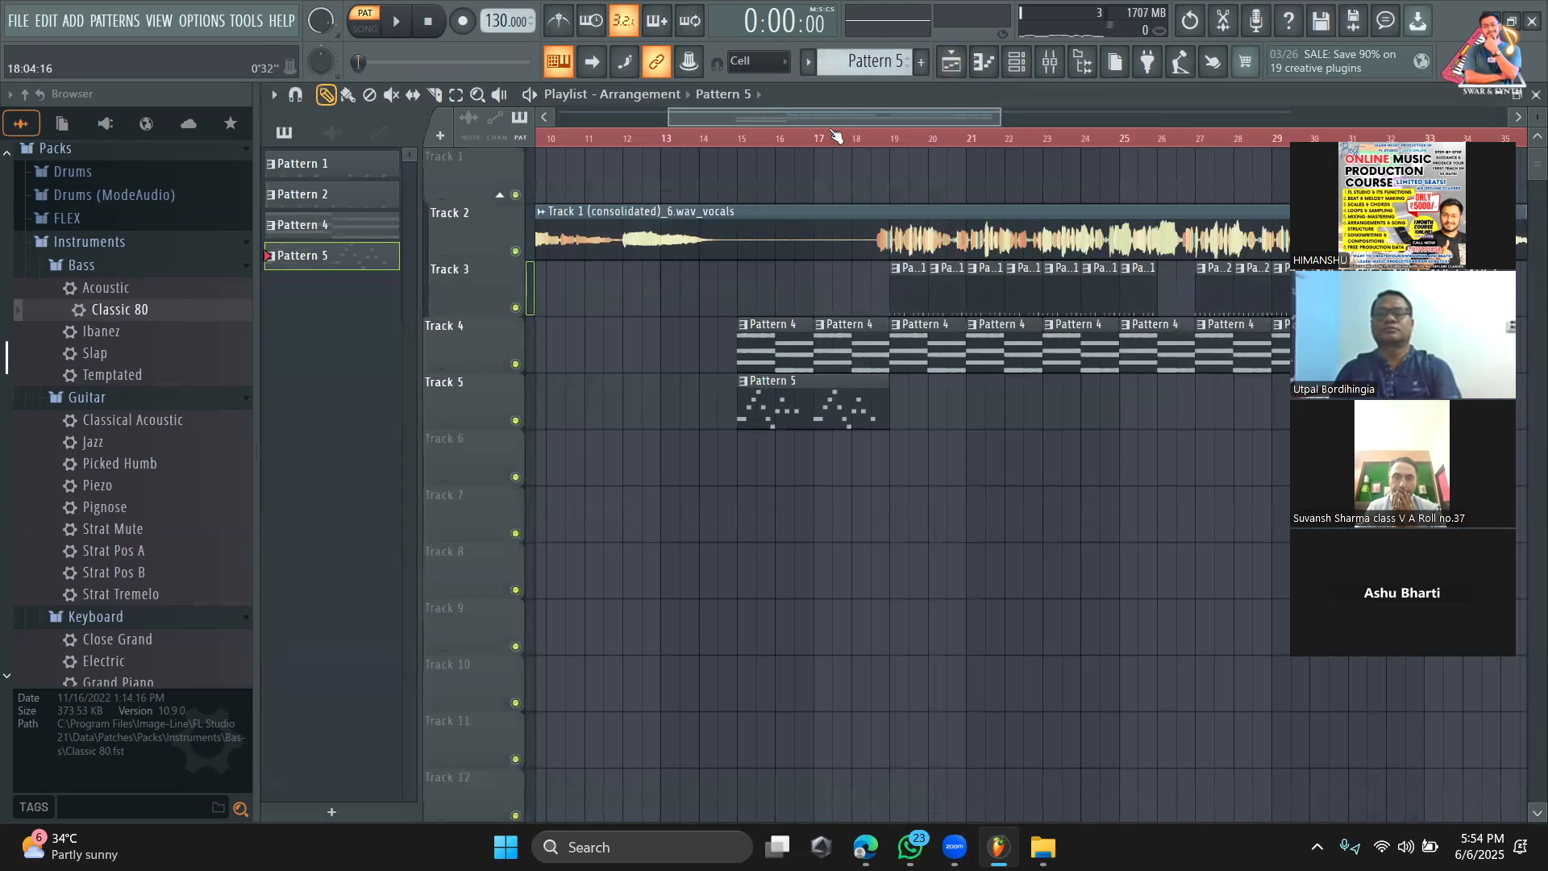
# Step: Set the song position to about bar 14 in song mode and audition a few Cuba Trumpet notes in Kontakt 7
pyautogui.click(703, 139)
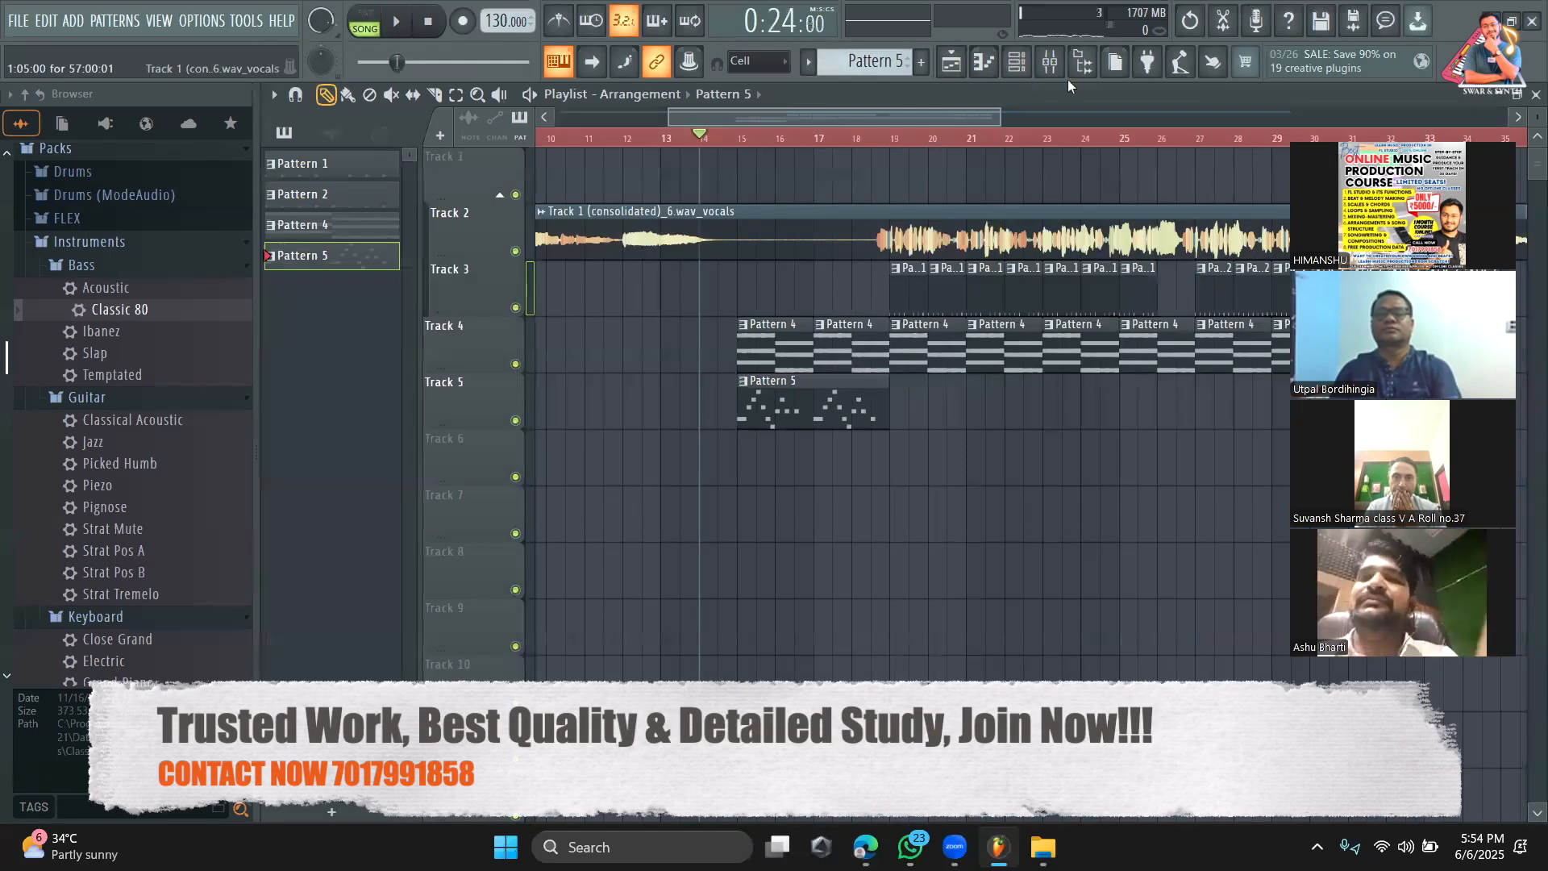
pyautogui.click(1021, 66)
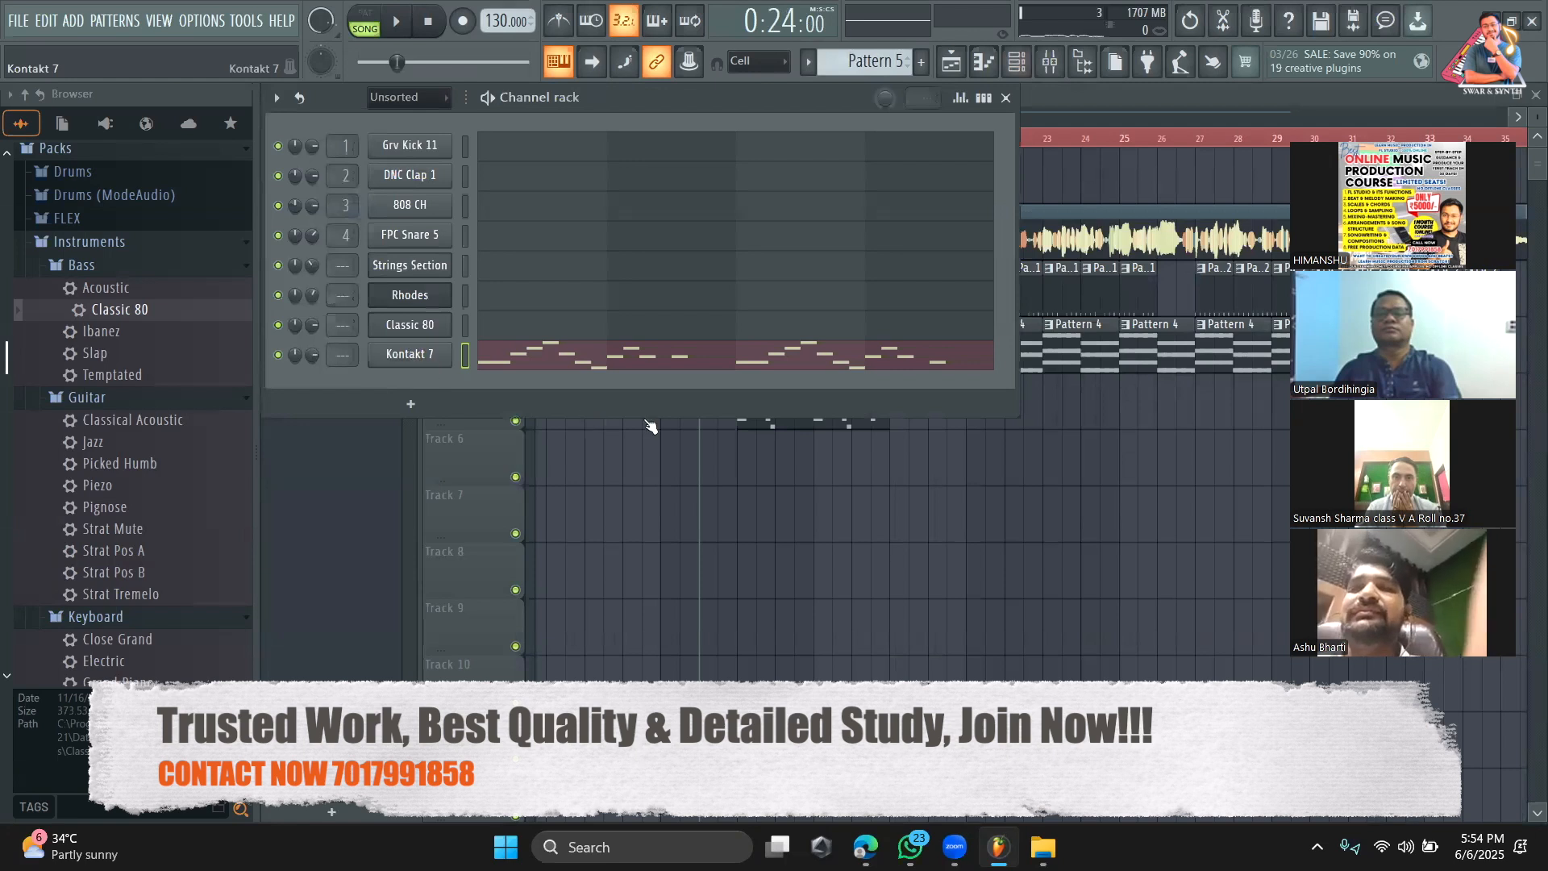
pyautogui.click(407, 353)
pyautogui.moveTo(796, 133); pyautogui.dragTo(736, 134)
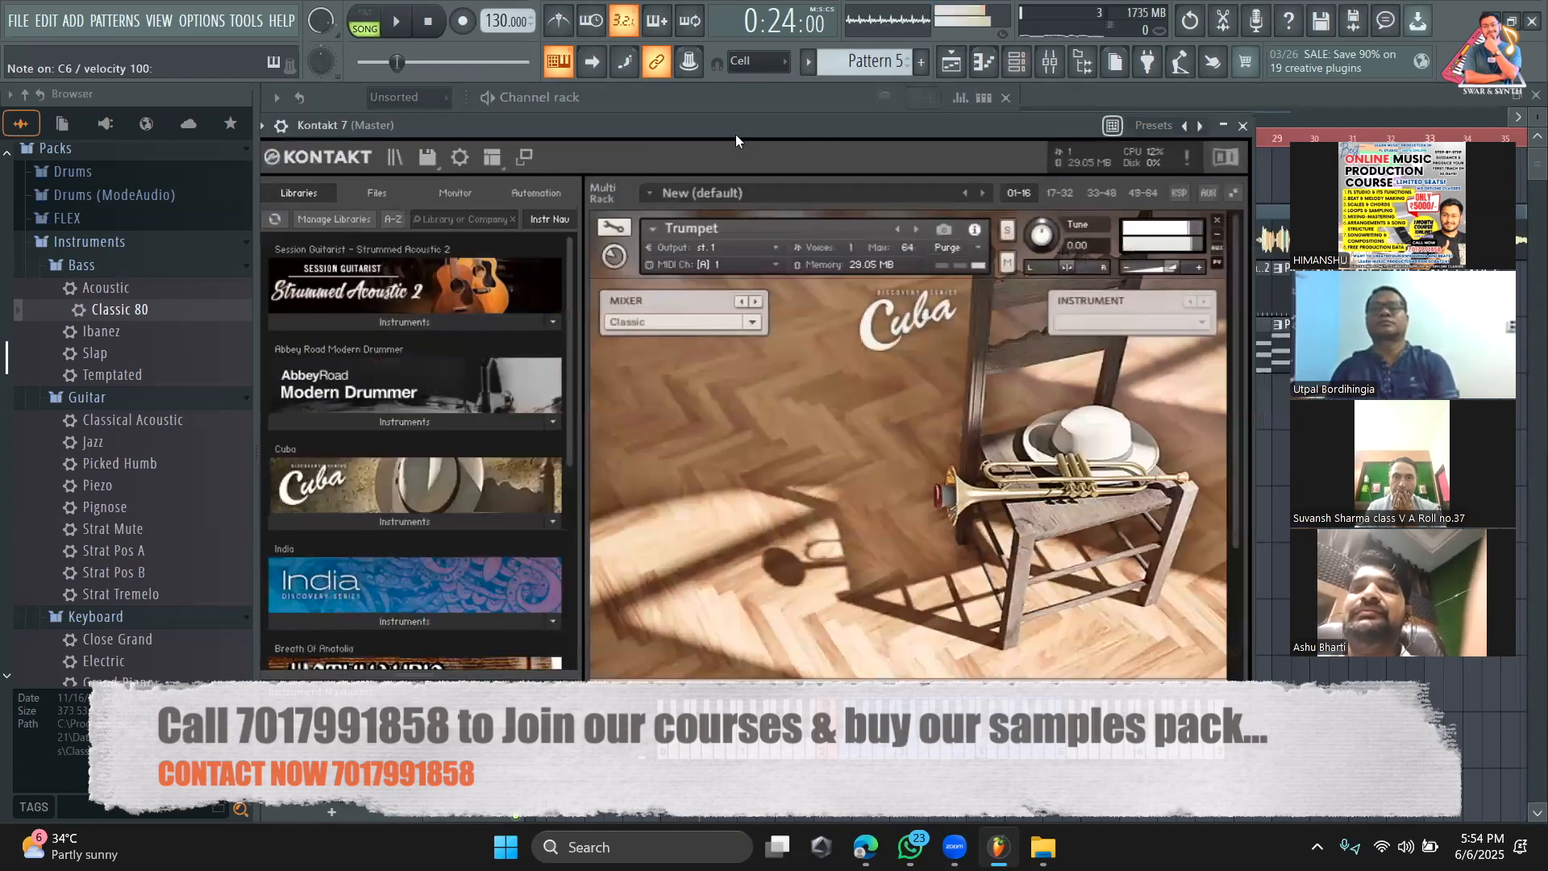
pyautogui.press('r')
pyautogui.press('q')
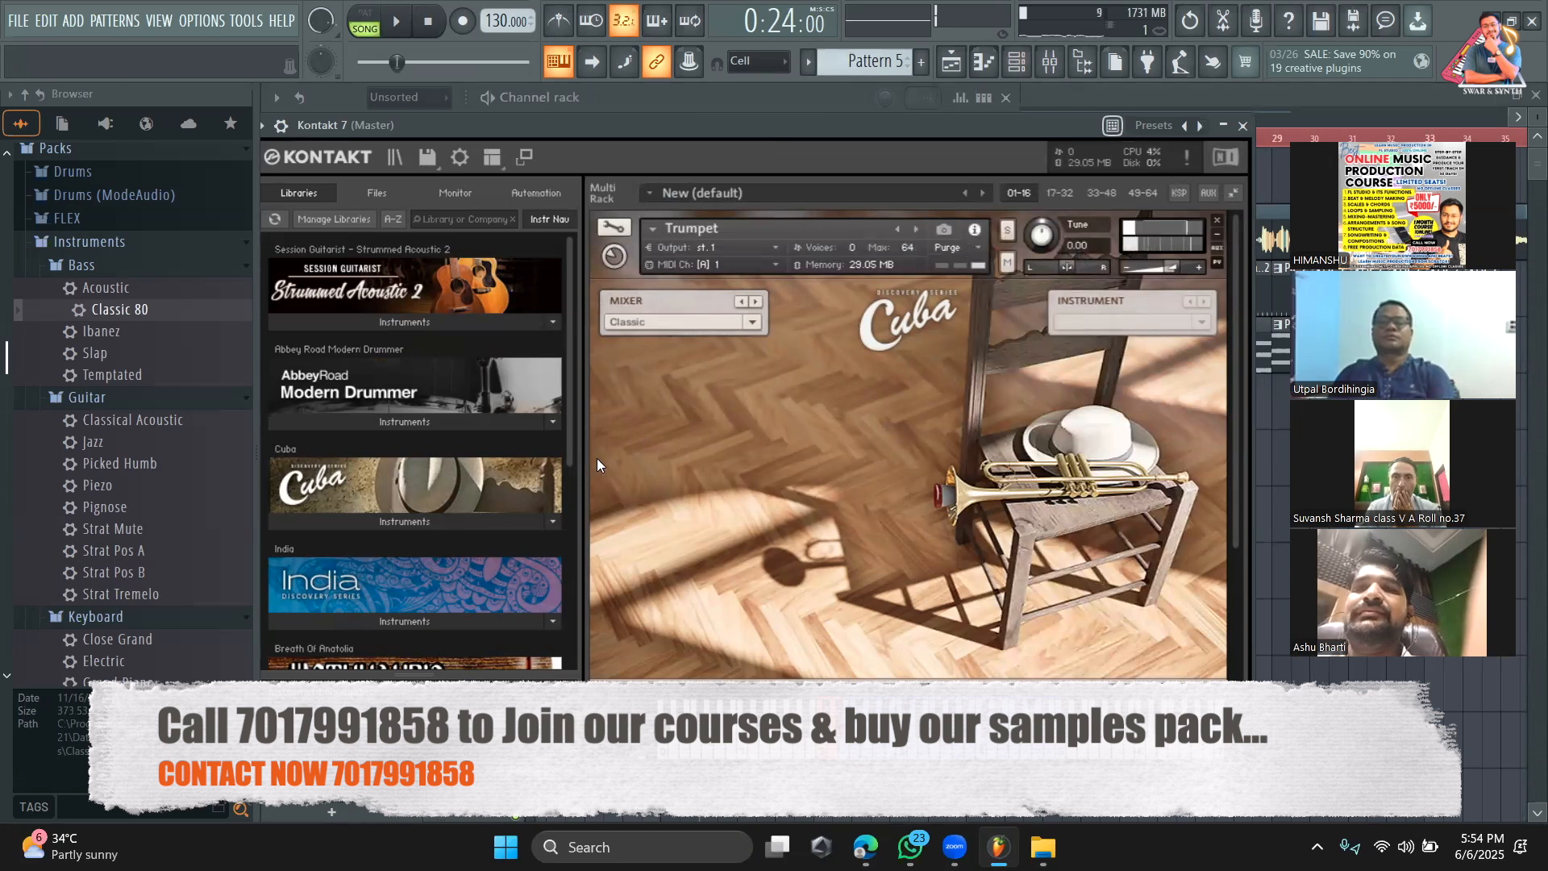
pyautogui.scroll(-1, 597, 463)
pyautogui.click(1113, 97)
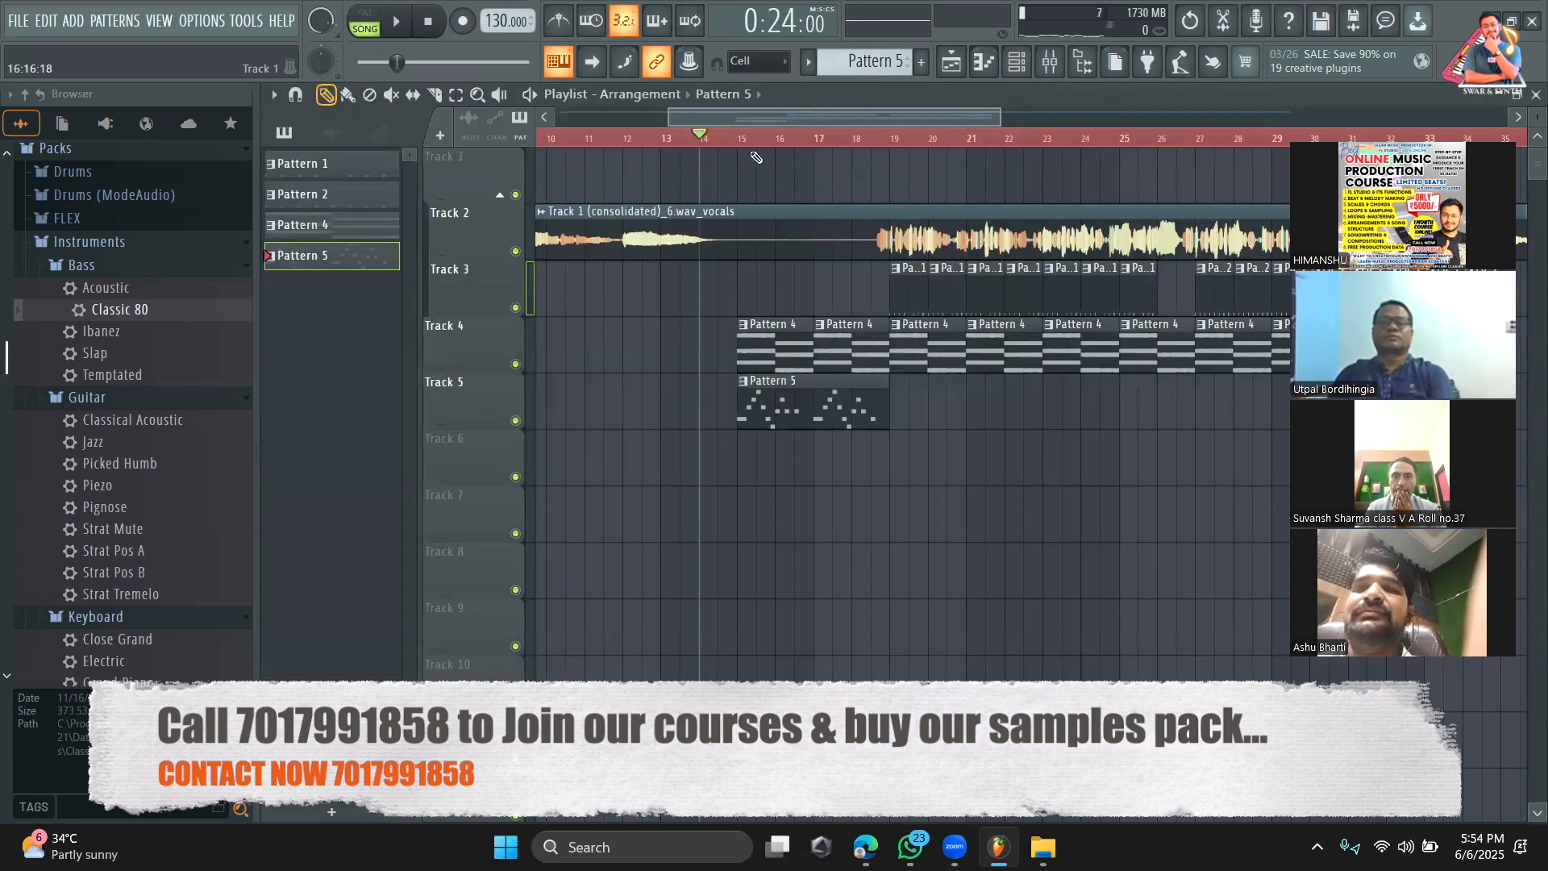
# Step: Play the song and add Pattern 5 clips on playlist Track 5 at bars 19 and 23
pyautogui.press('space')
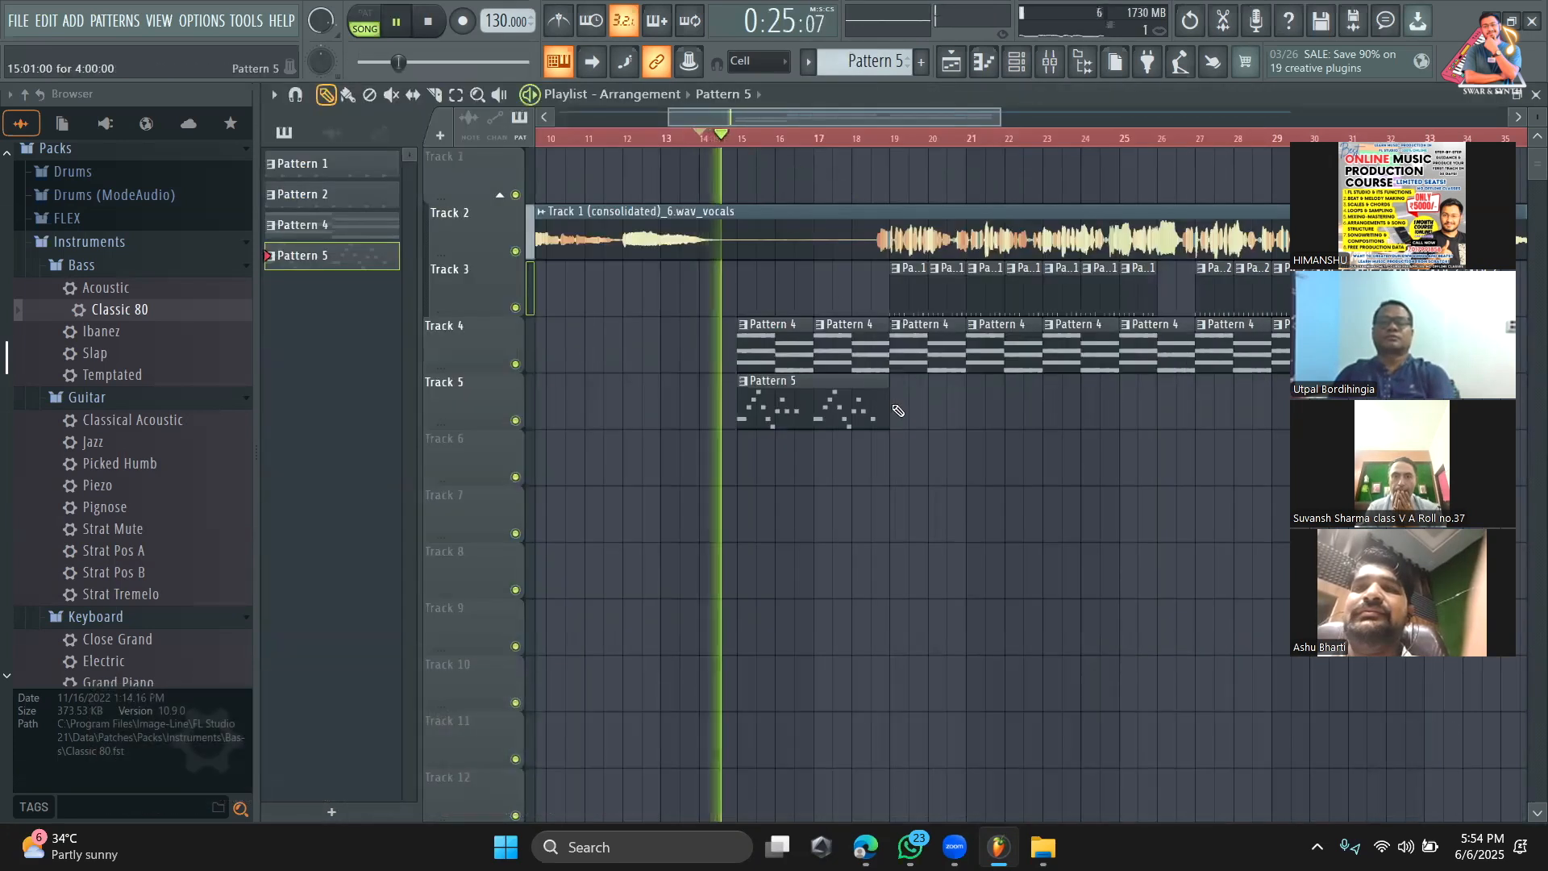
pyautogui.click(912, 402)
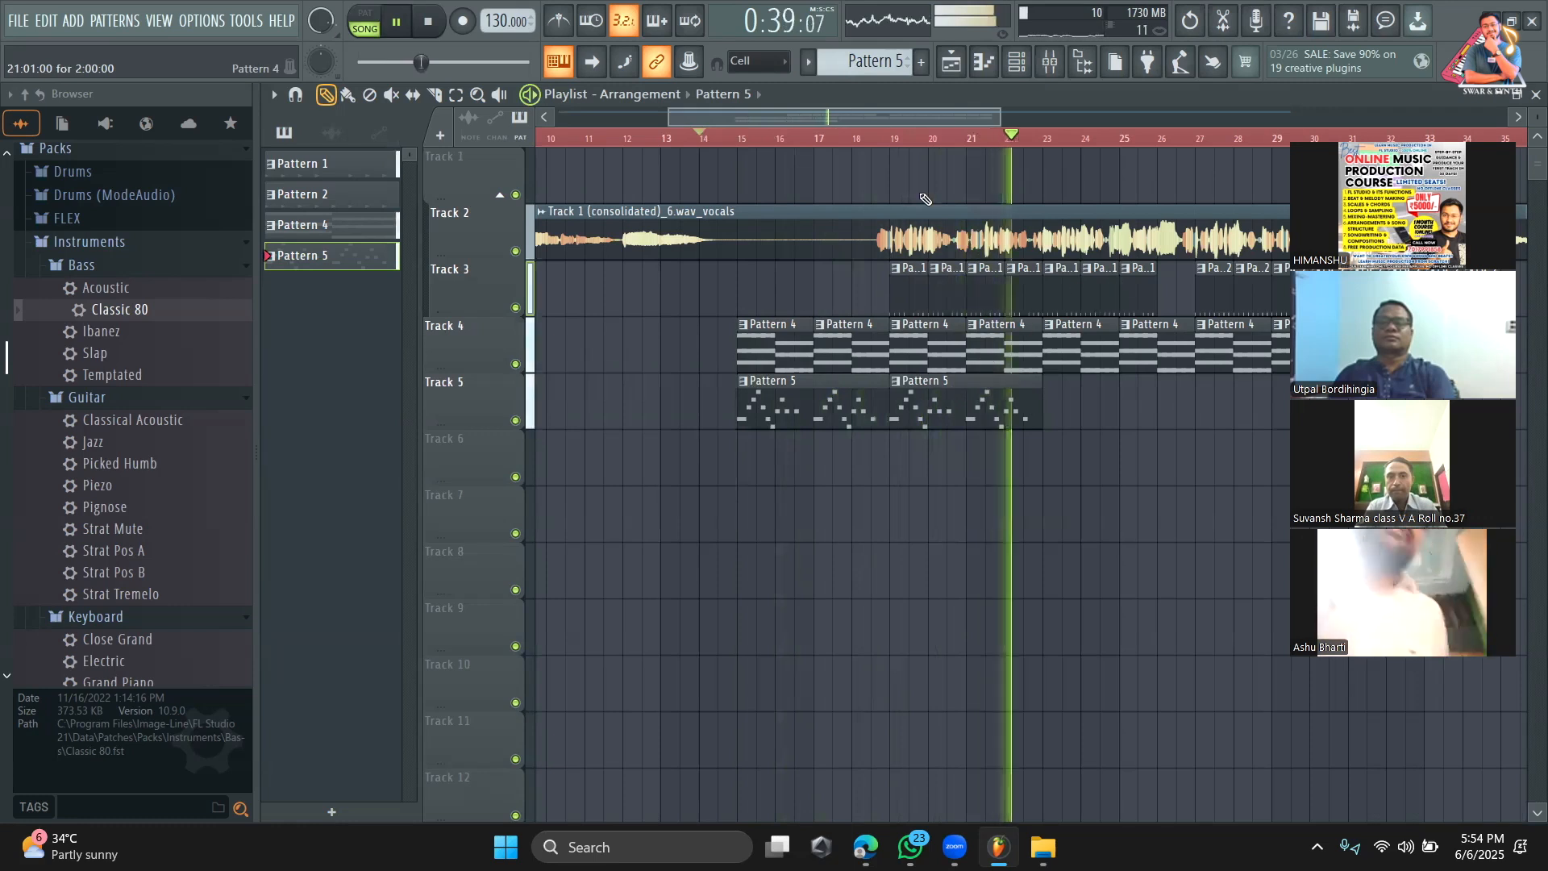
pyautogui.moveTo(913, 121); pyautogui.dragTo(940, 122)
pyautogui.click(973, 409)
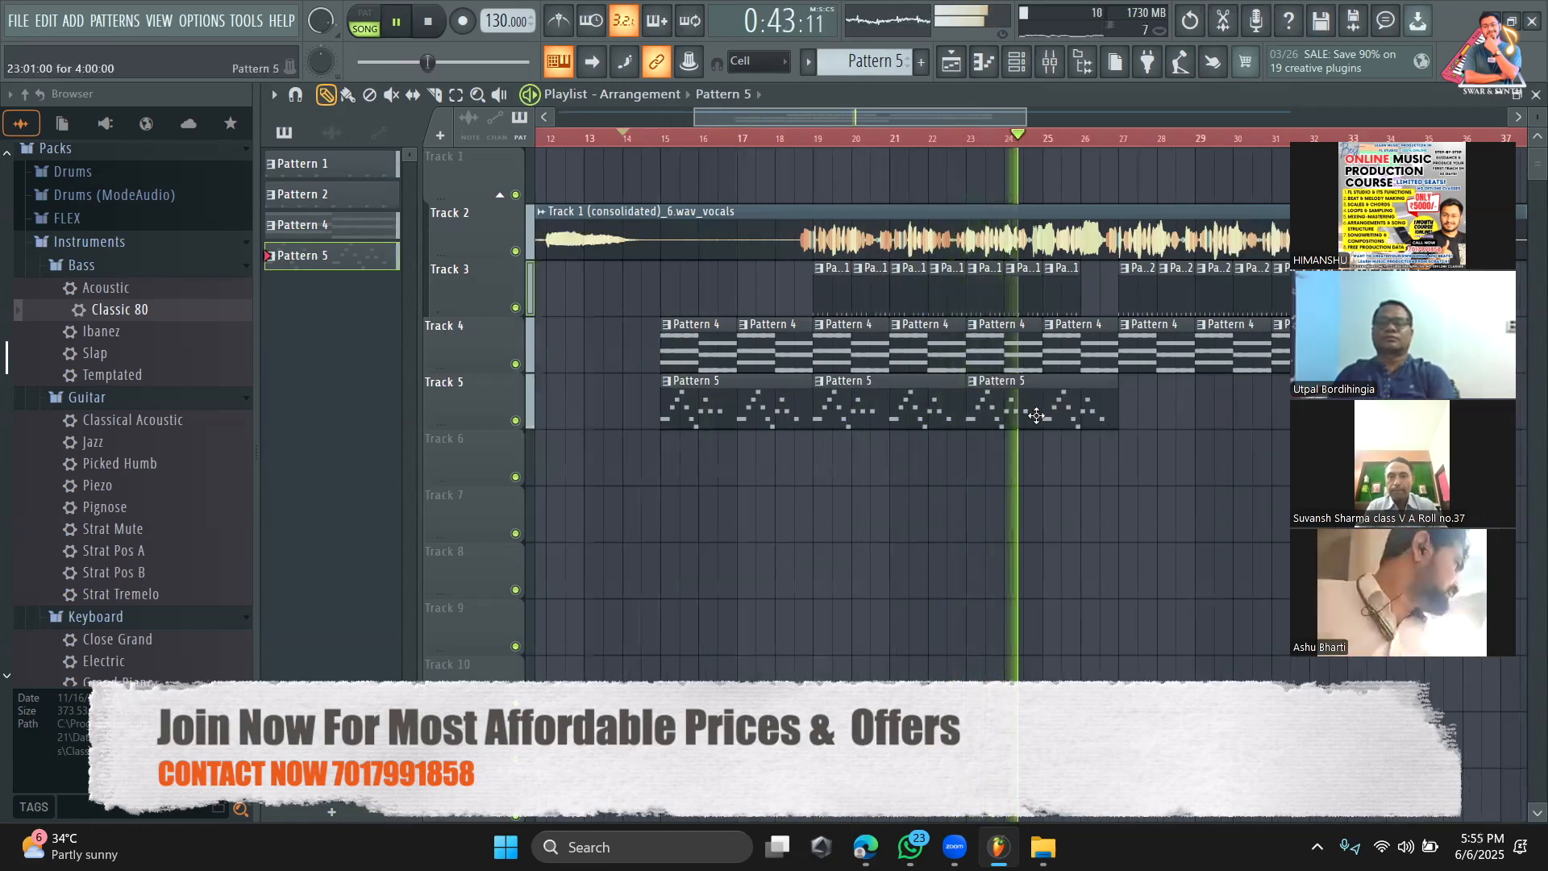
pyautogui.press('space')
# Step: Mute the vocals on Track 2 and briefly play the arrangement from about the middle of bar 18
pyautogui.click(516, 250)
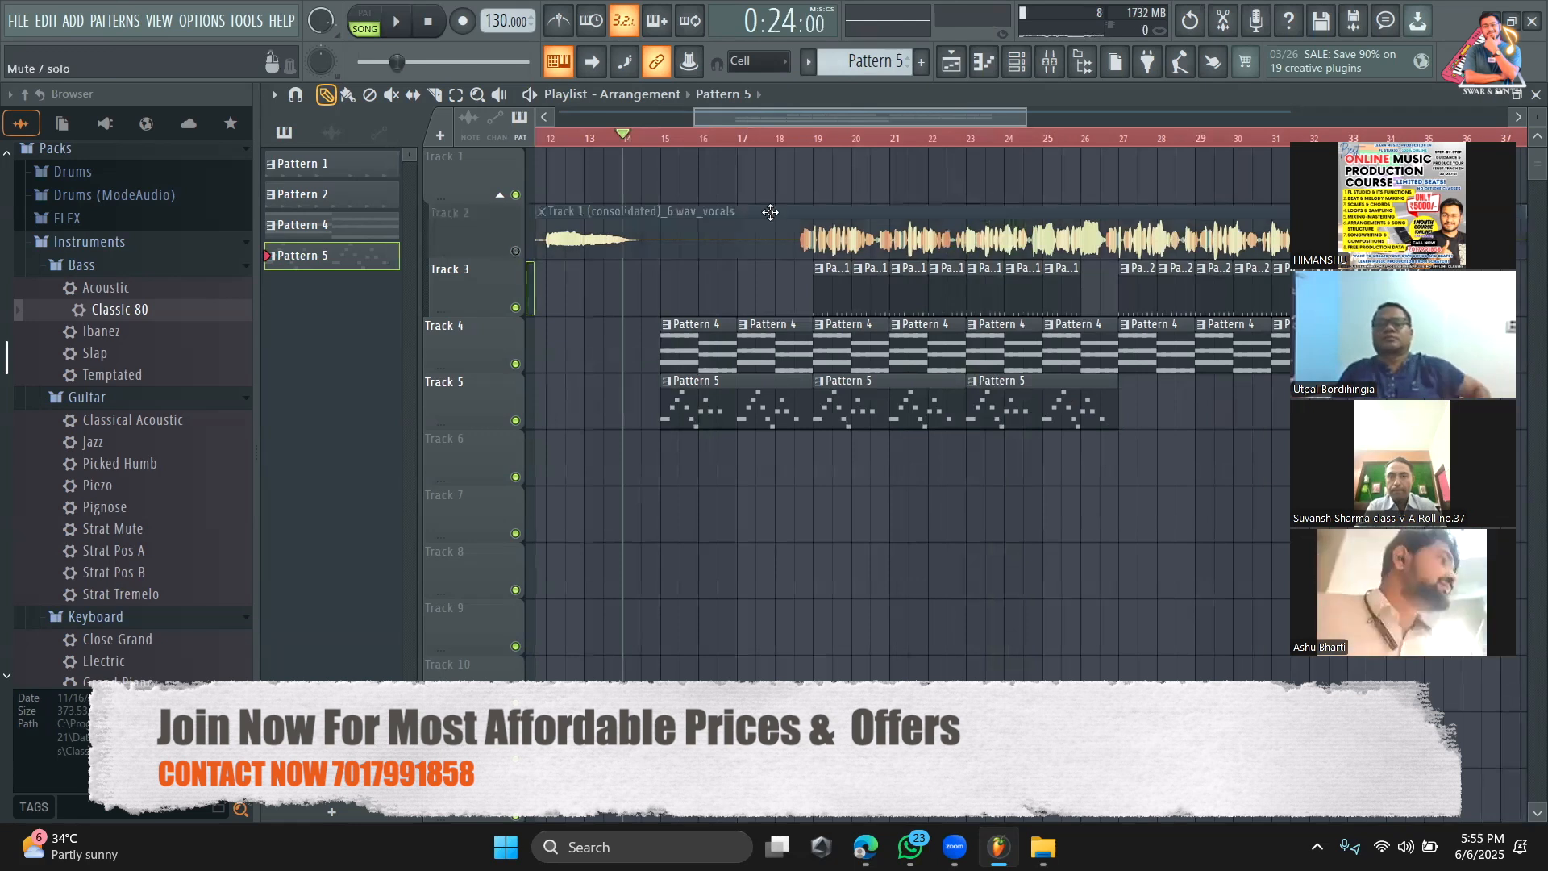
pyautogui.click(807, 138)
pyautogui.press('space')
pyautogui.press('space')
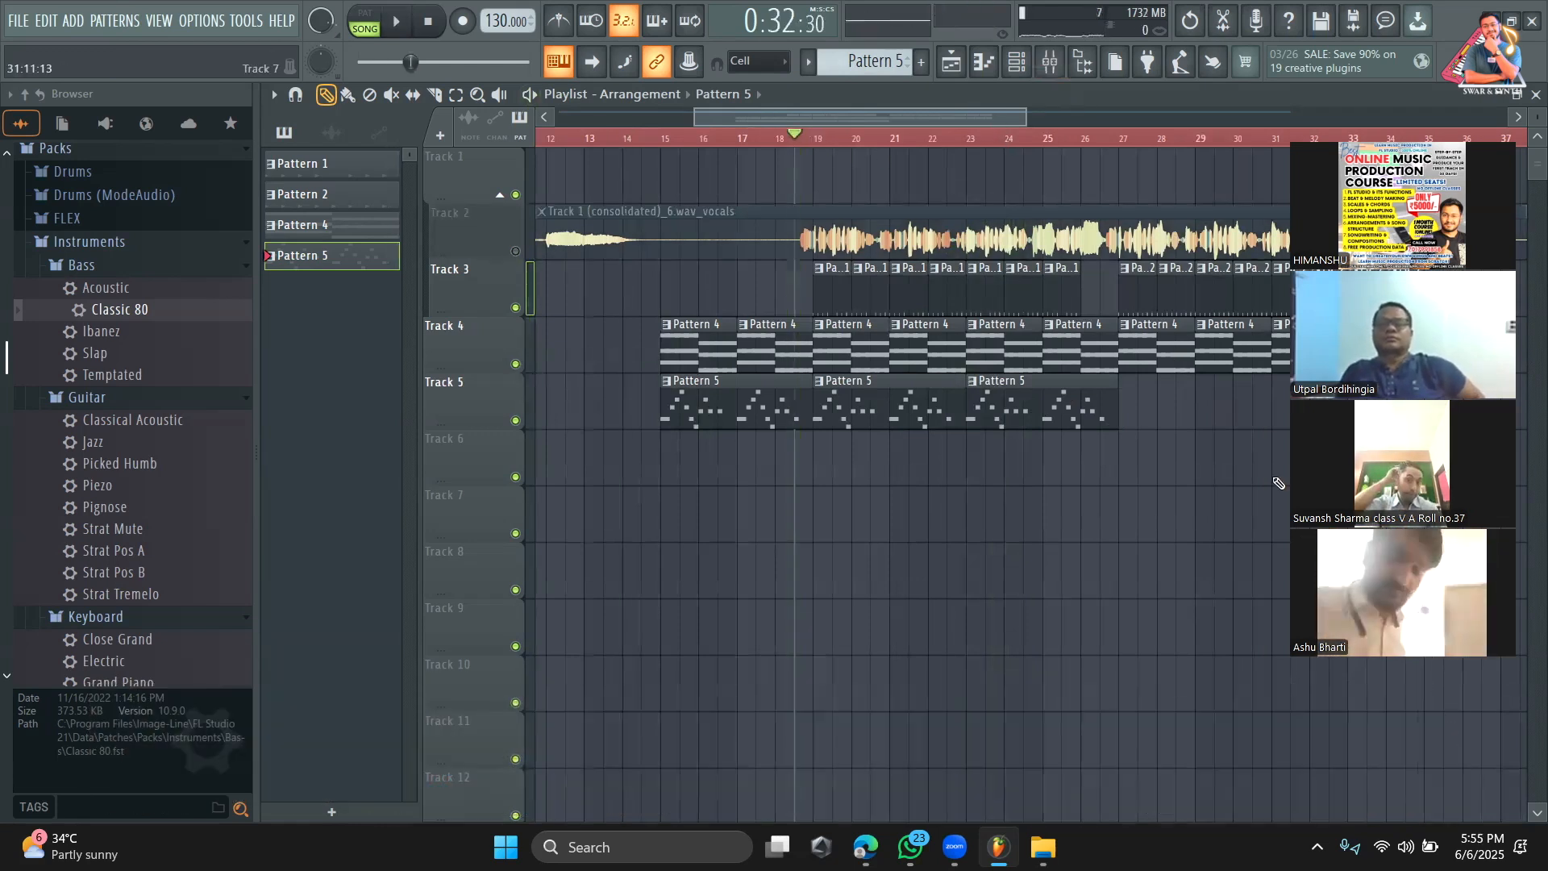
# Step: Remove the Trumpet from Kontakt 7 and load Bansuri.nki from the India library
pyautogui.press('F6')
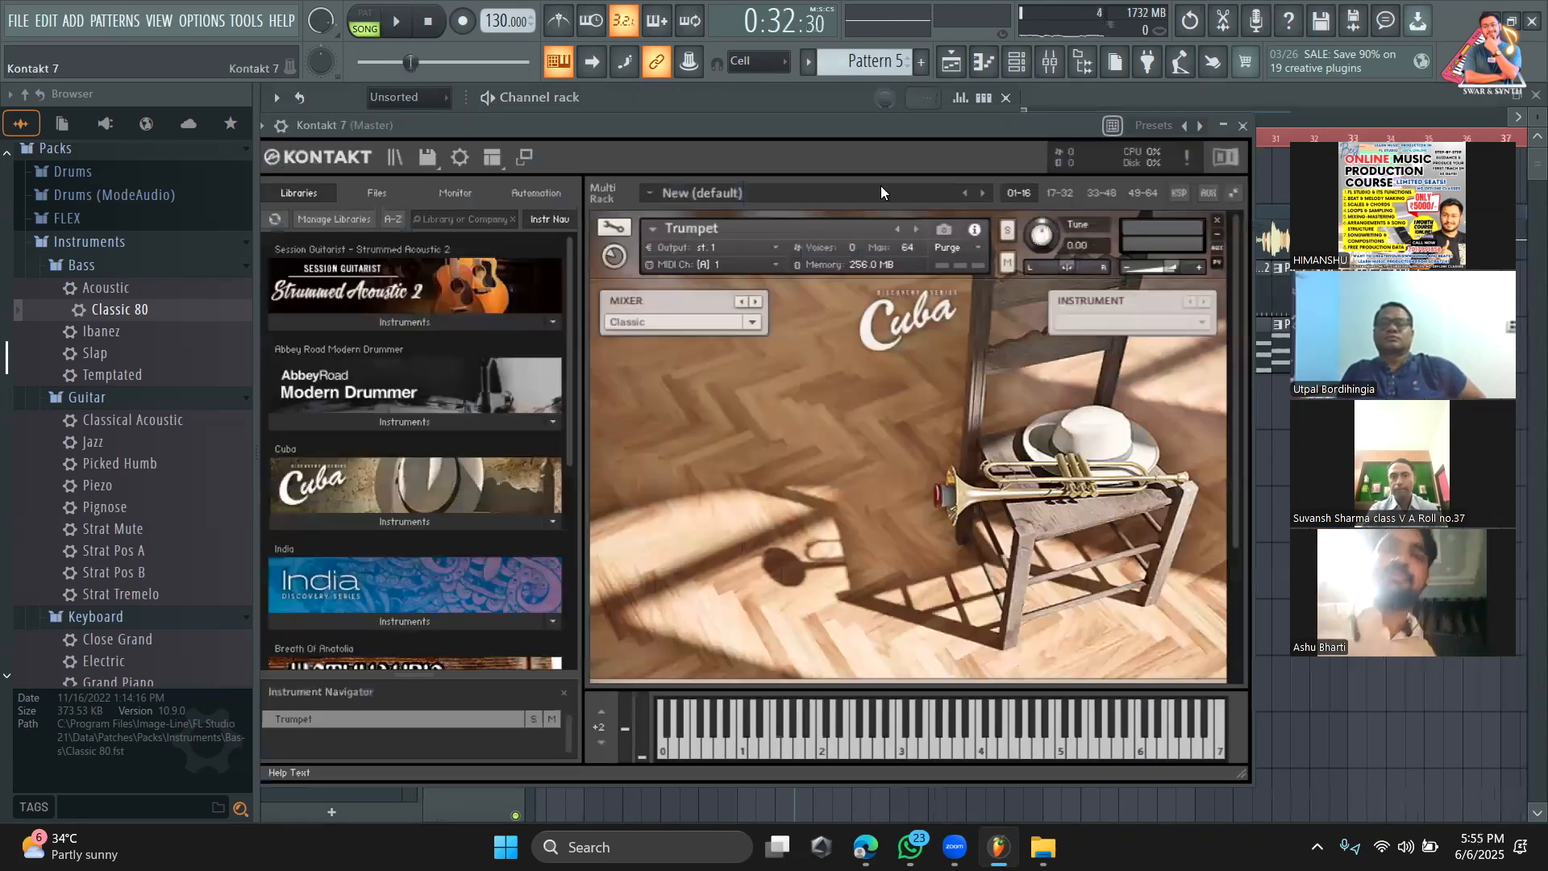
pyautogui.moveTo(864, 135); pyautogui.dragTo(888, 108)
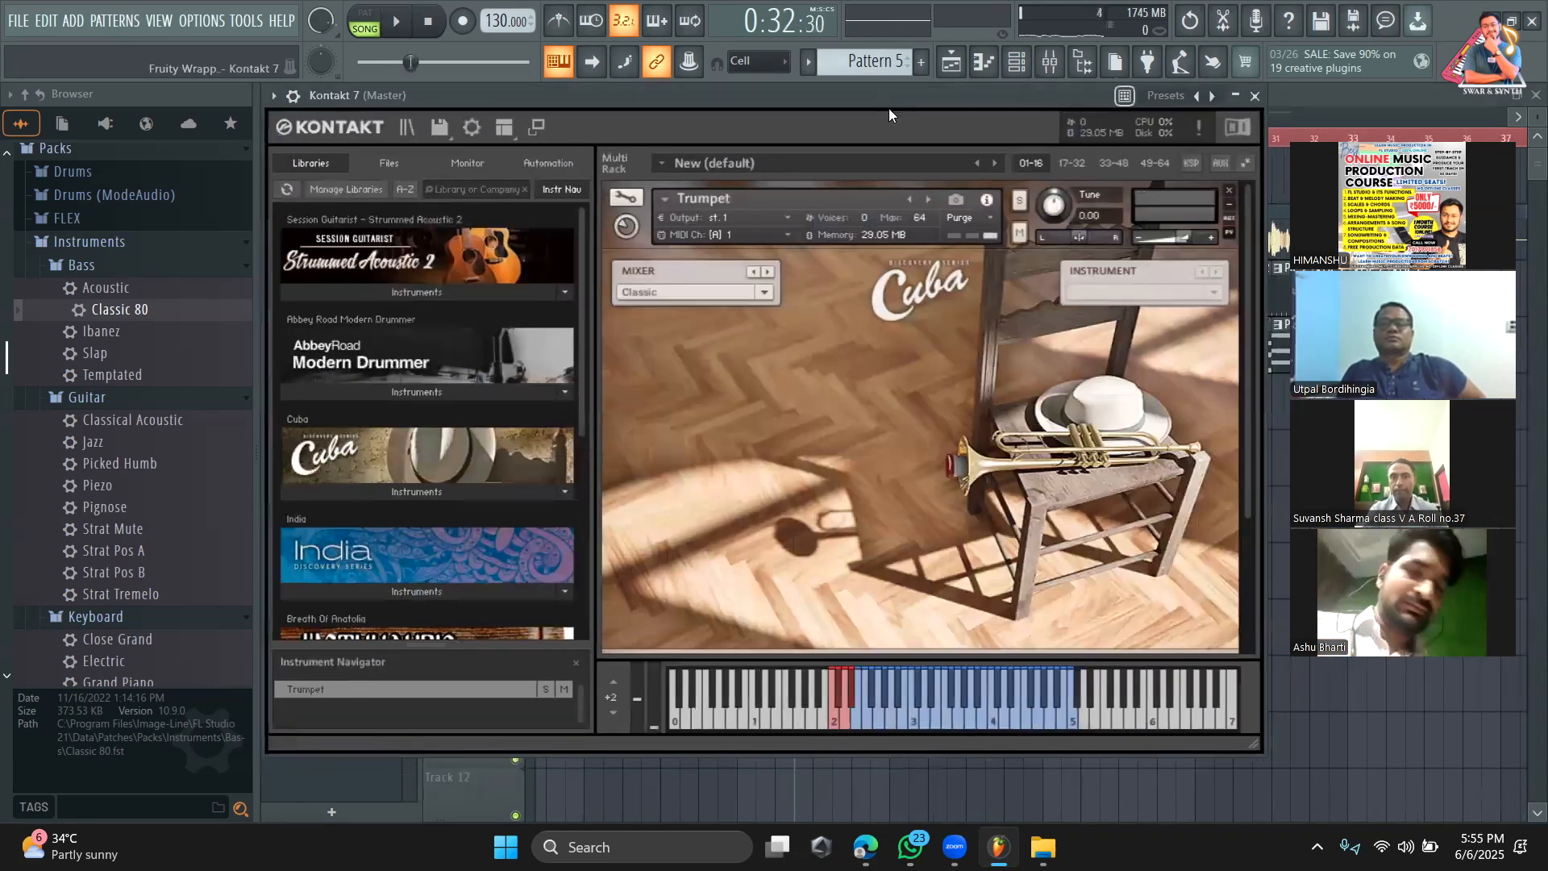
pyautogui.click(1230, 192)
pyautogui.scroll(-1, 450, 483)
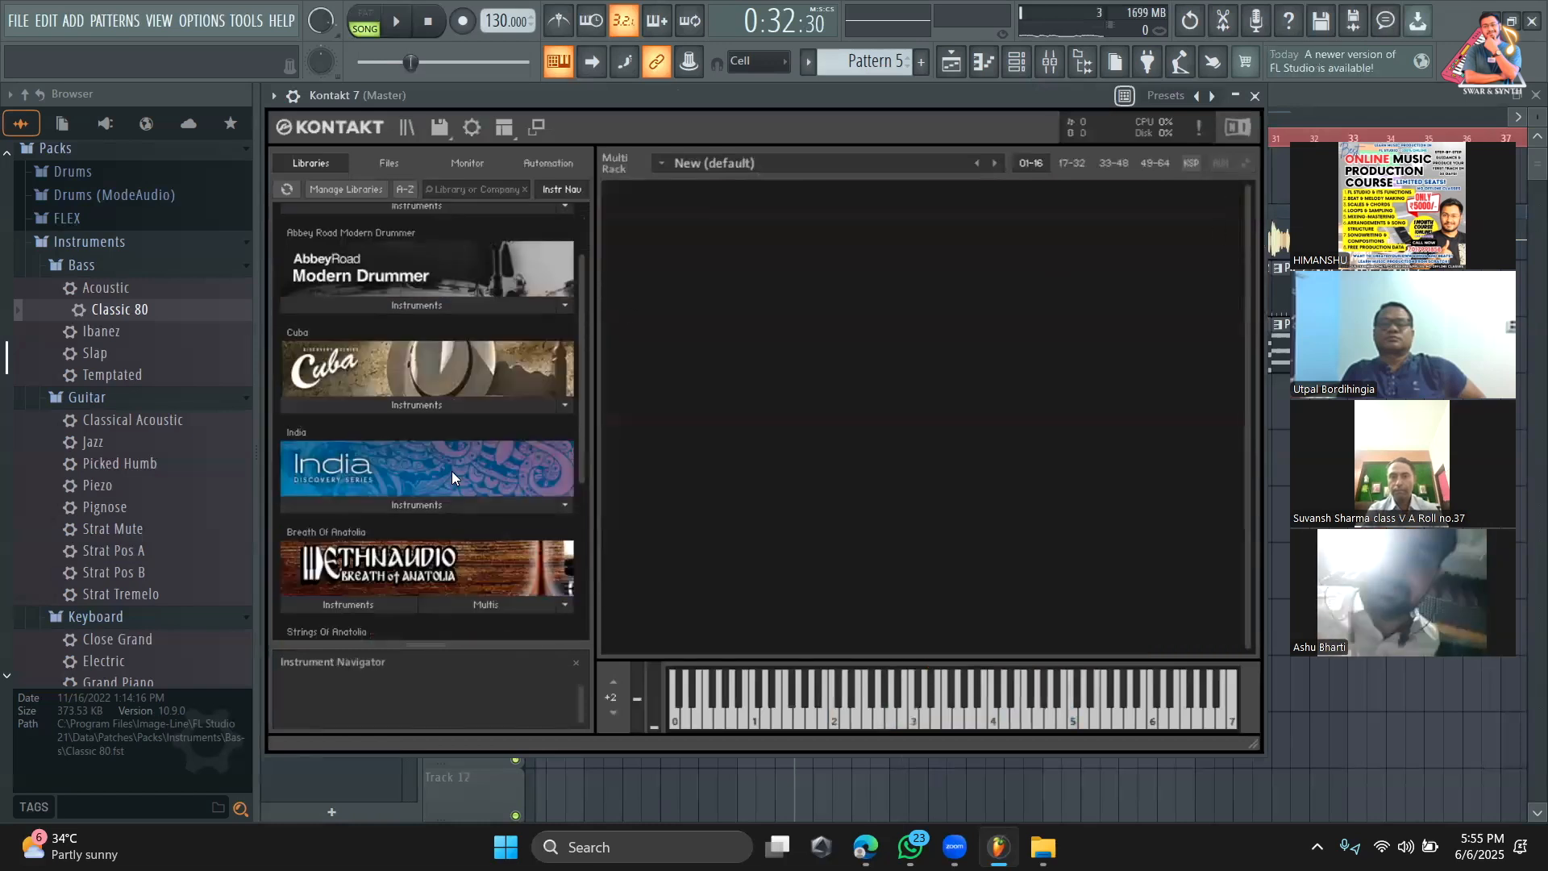
pyautogui.click(426, 506)
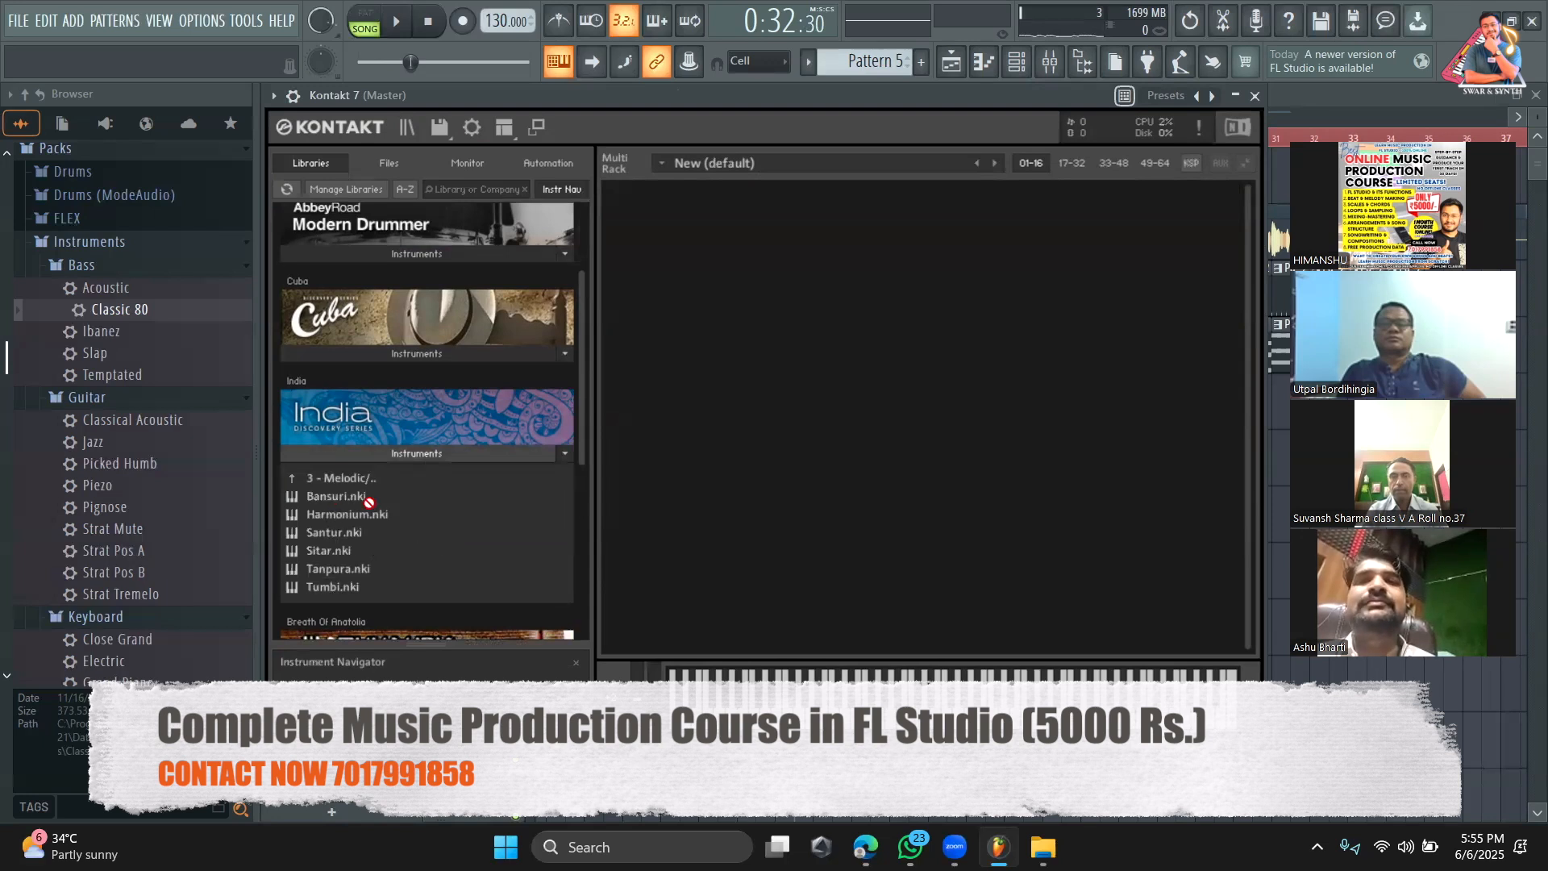
pyautogui.moveTo(366, 498); pyautogui.dragTo(801, 476)
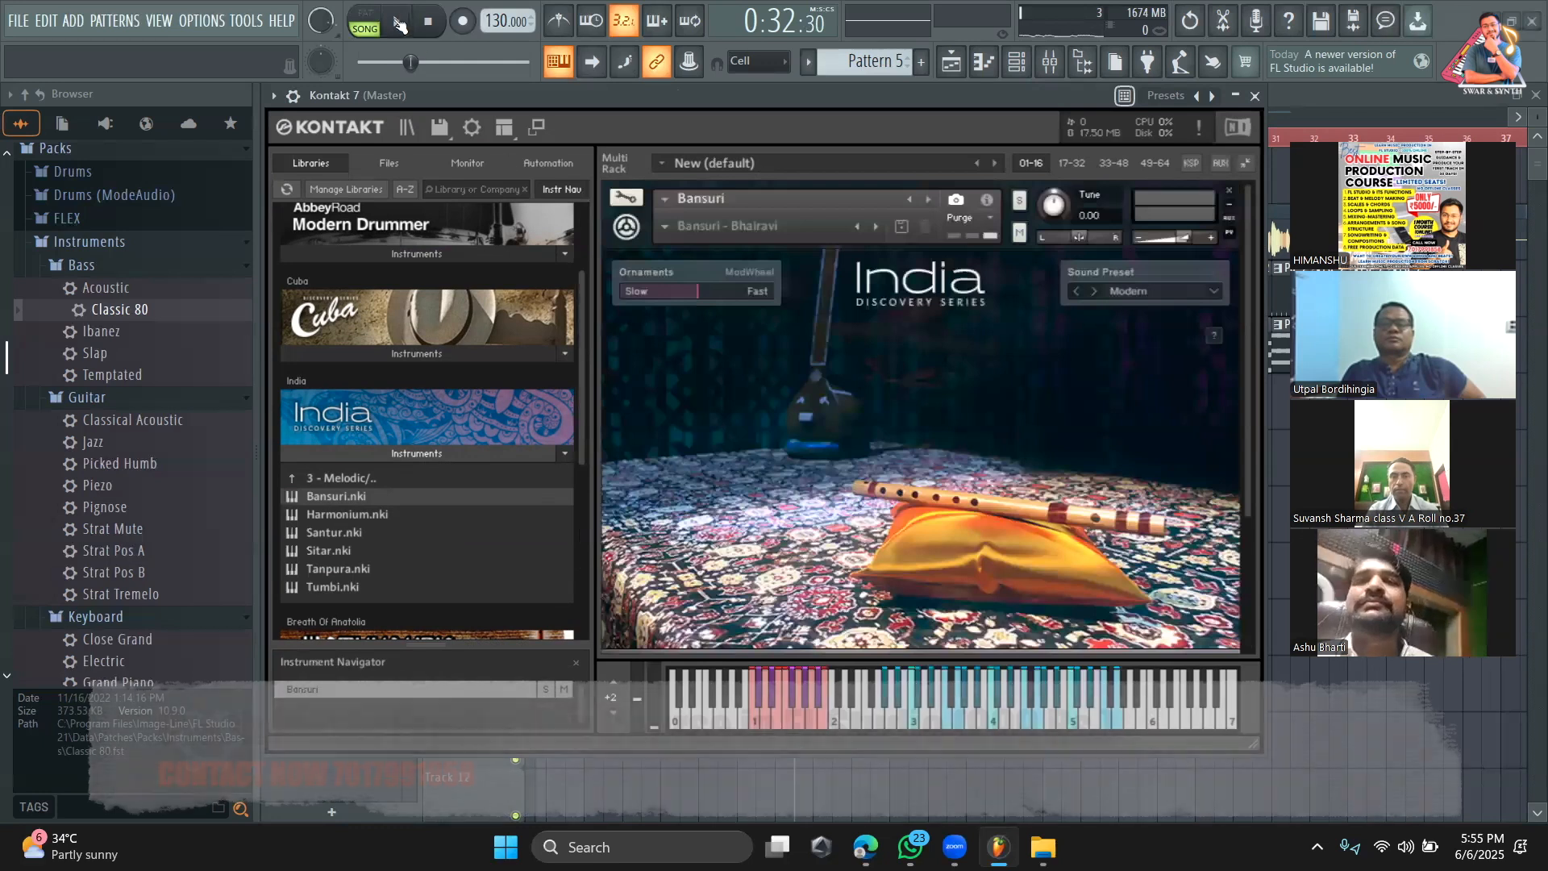
# Step: Play Pattern 5 in pattern mode to hear the melody on the Bansuri
pyautogui.click(392, 24)
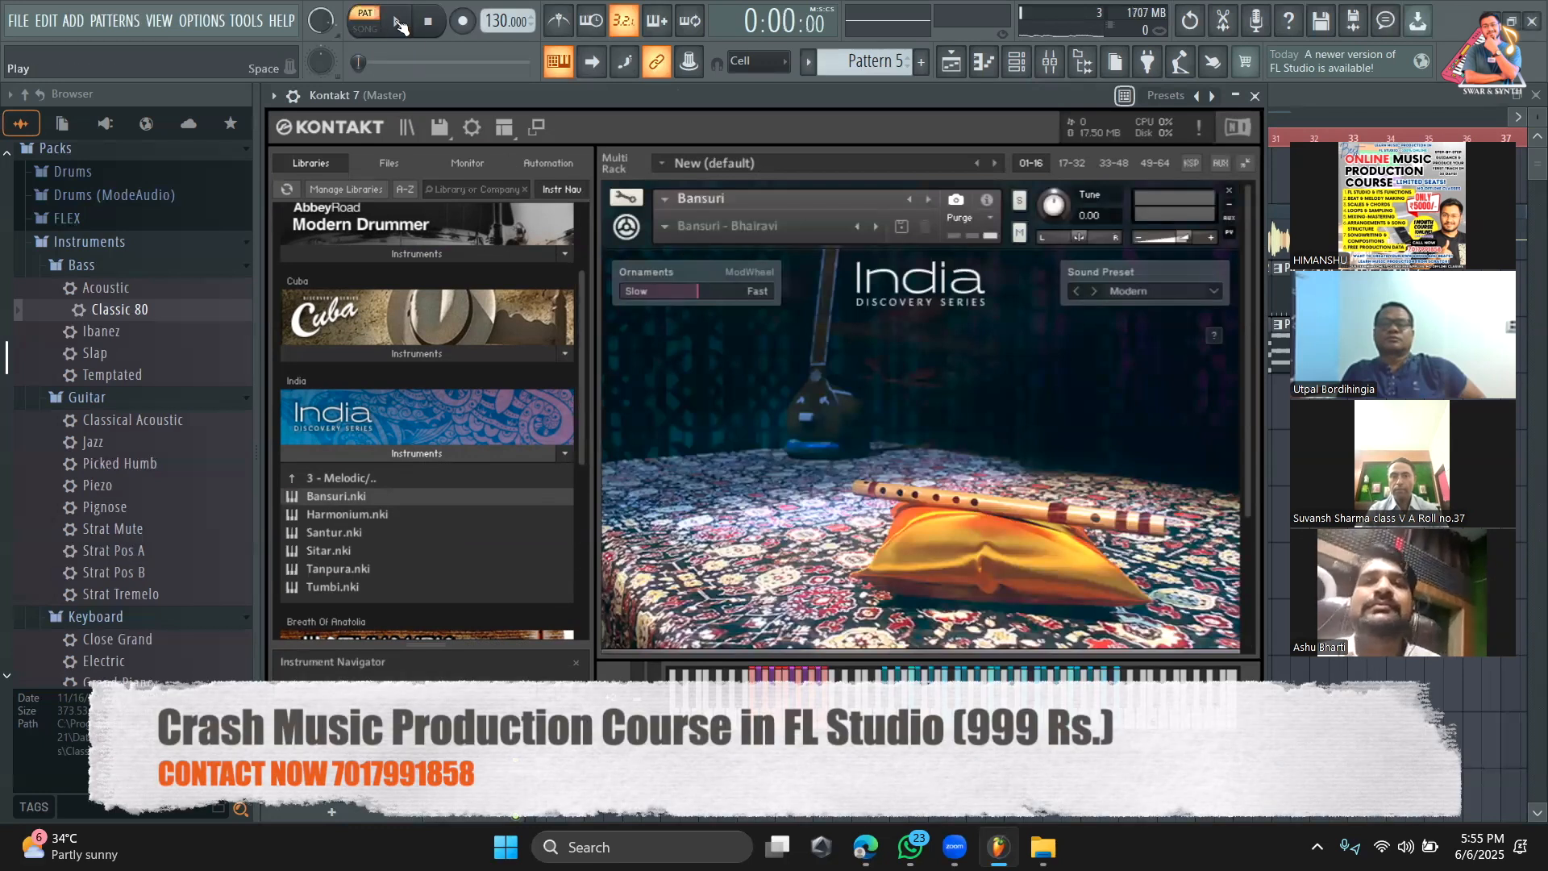
pyautogui.click(399, 24)
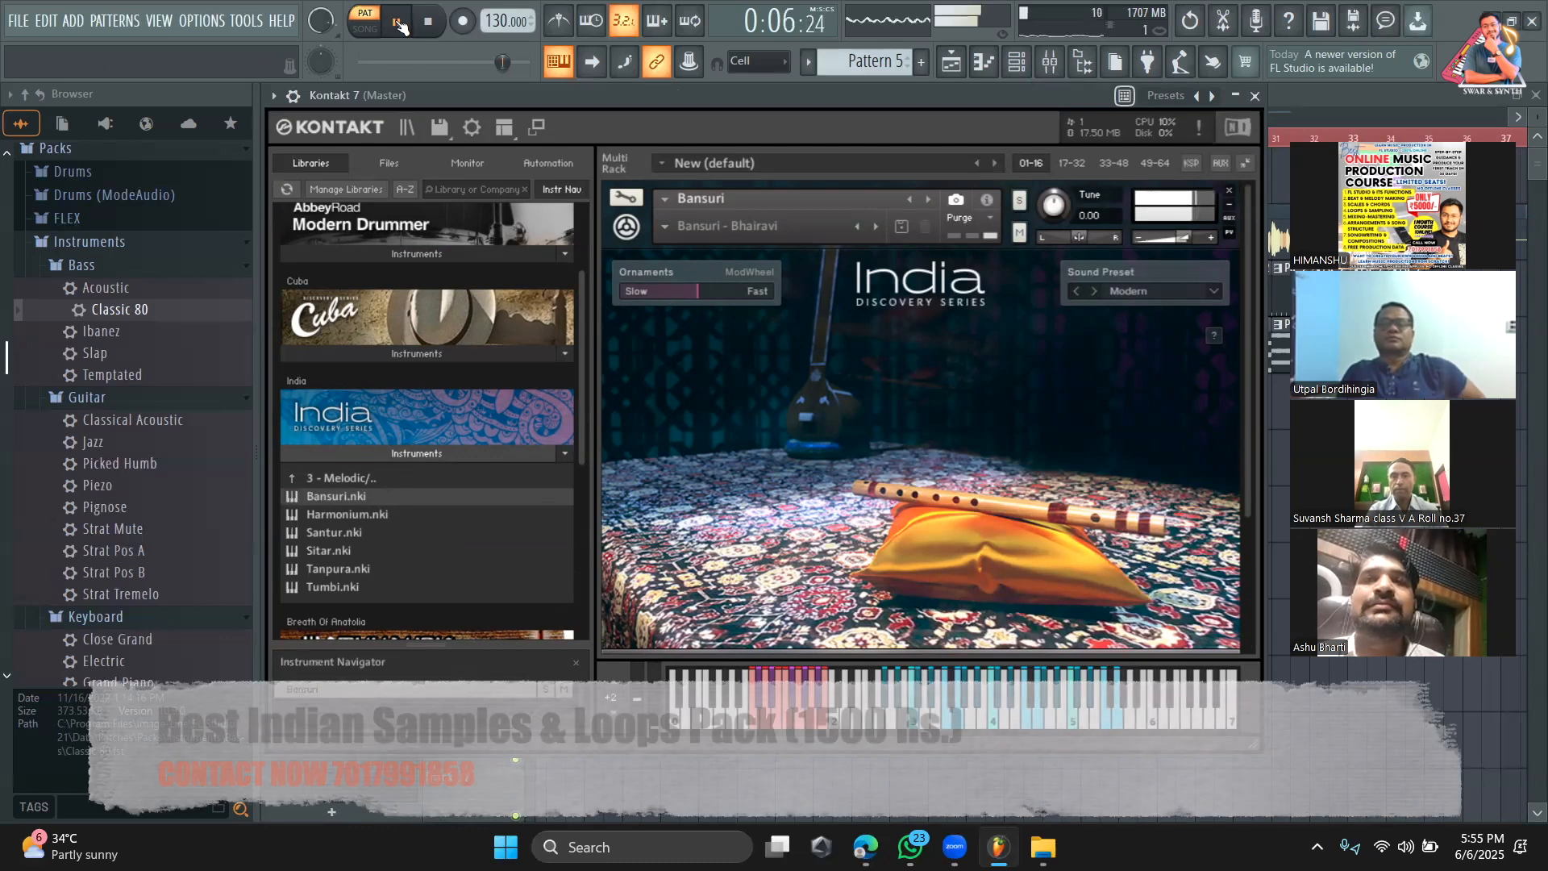
pyautogui.click(427, 20)
# Step: Transpose all Kontakt 7 notes in Pattern 5 up one octave and play the pattern
pyautogui.moveTo(834, 99); pyautogui.dragTo(855, 328)
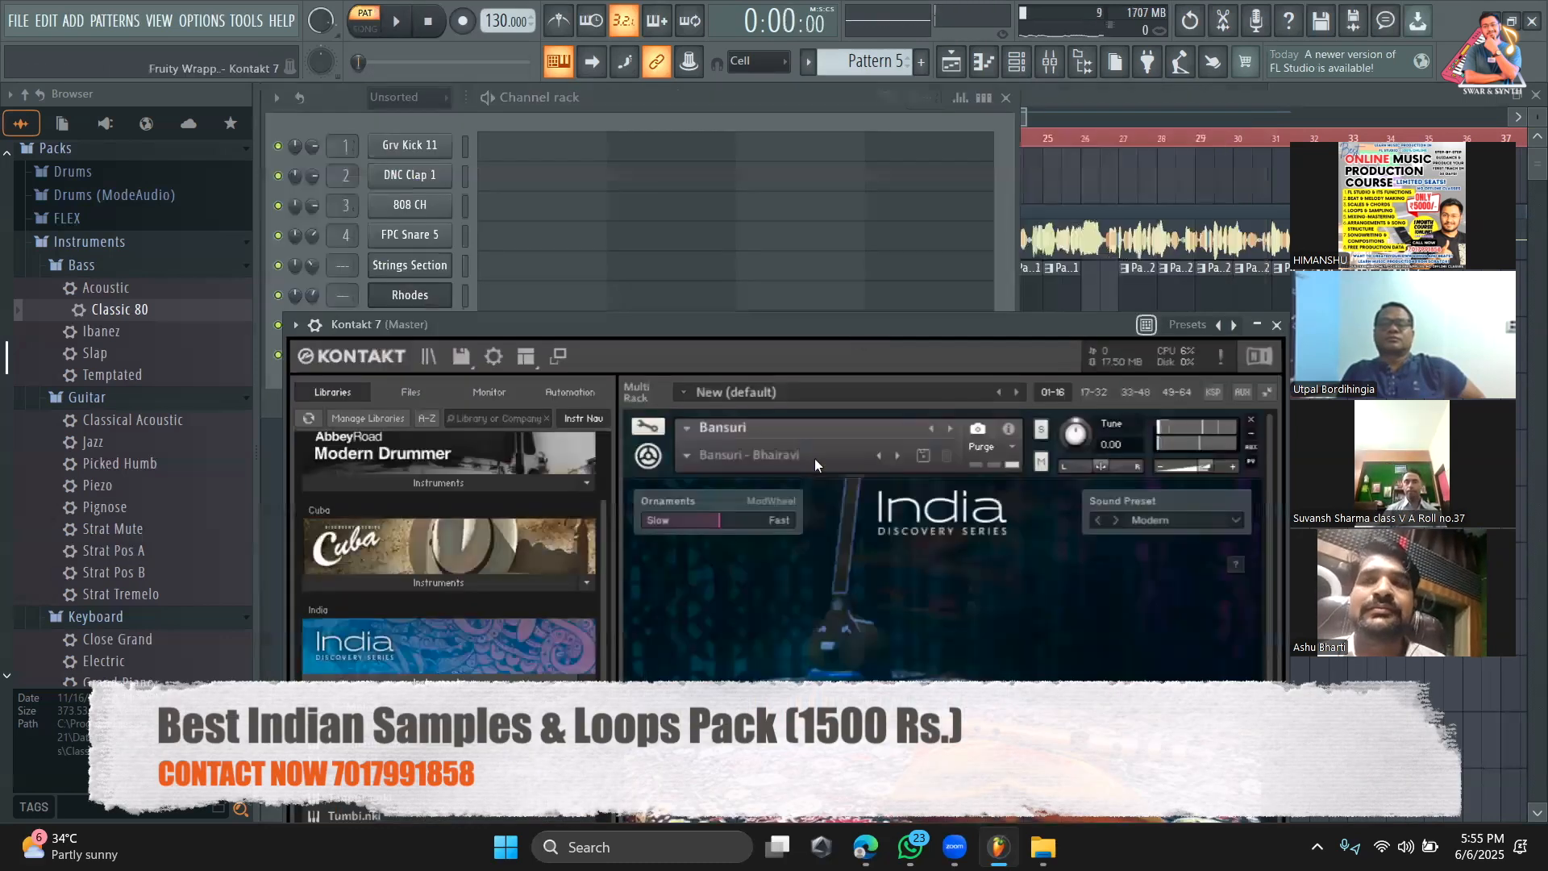
pyautogui.press('F7')
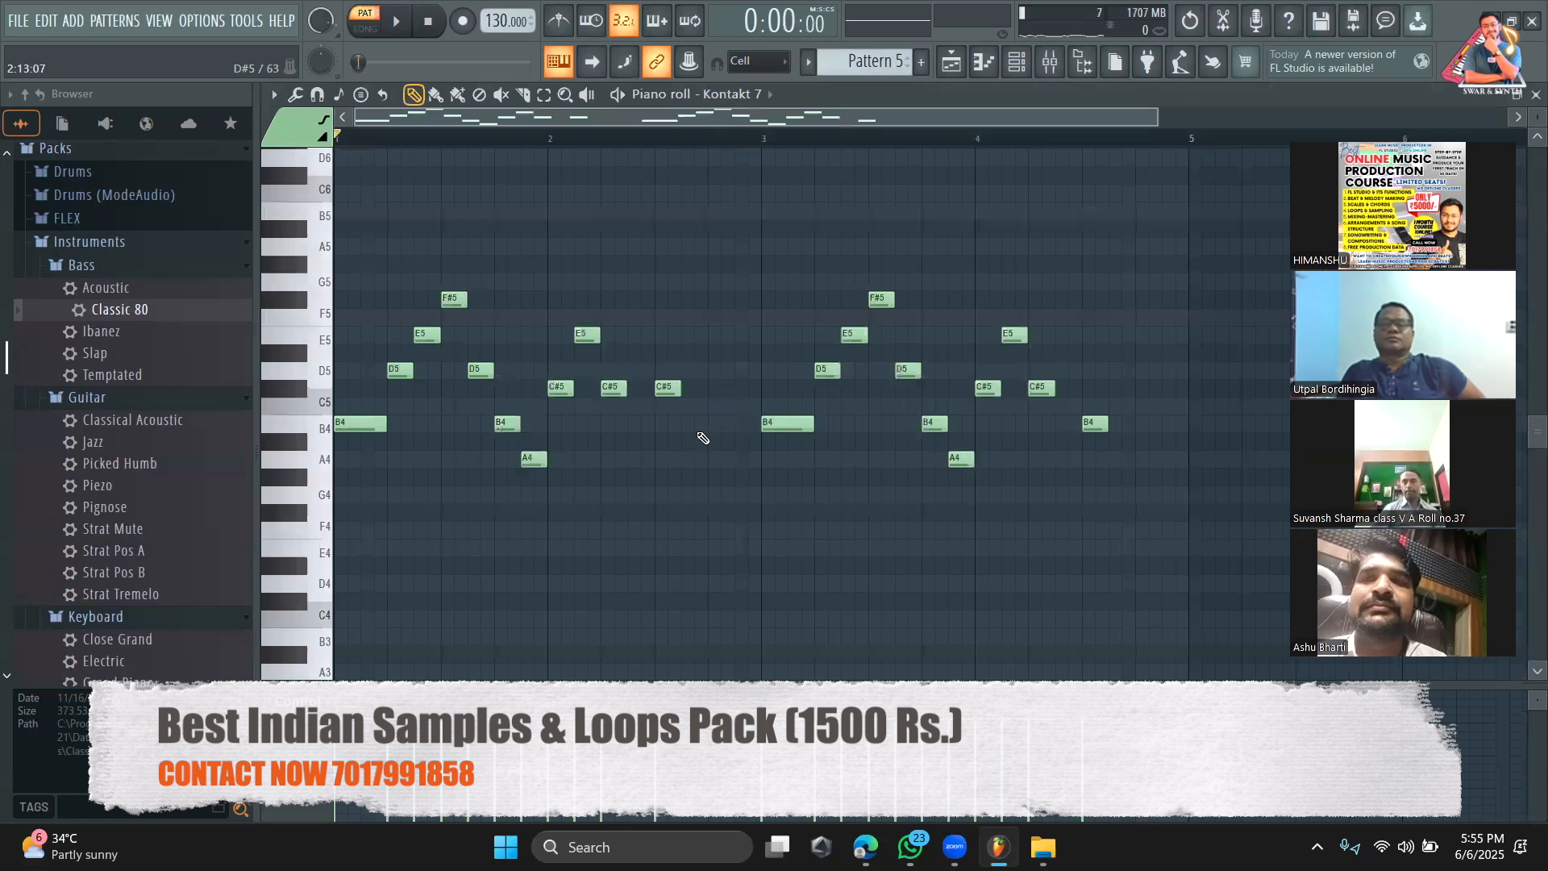
pyautogui.hotkey('ctrl', 'a')
pyautogui.hotkey('ctrl', 'Up')
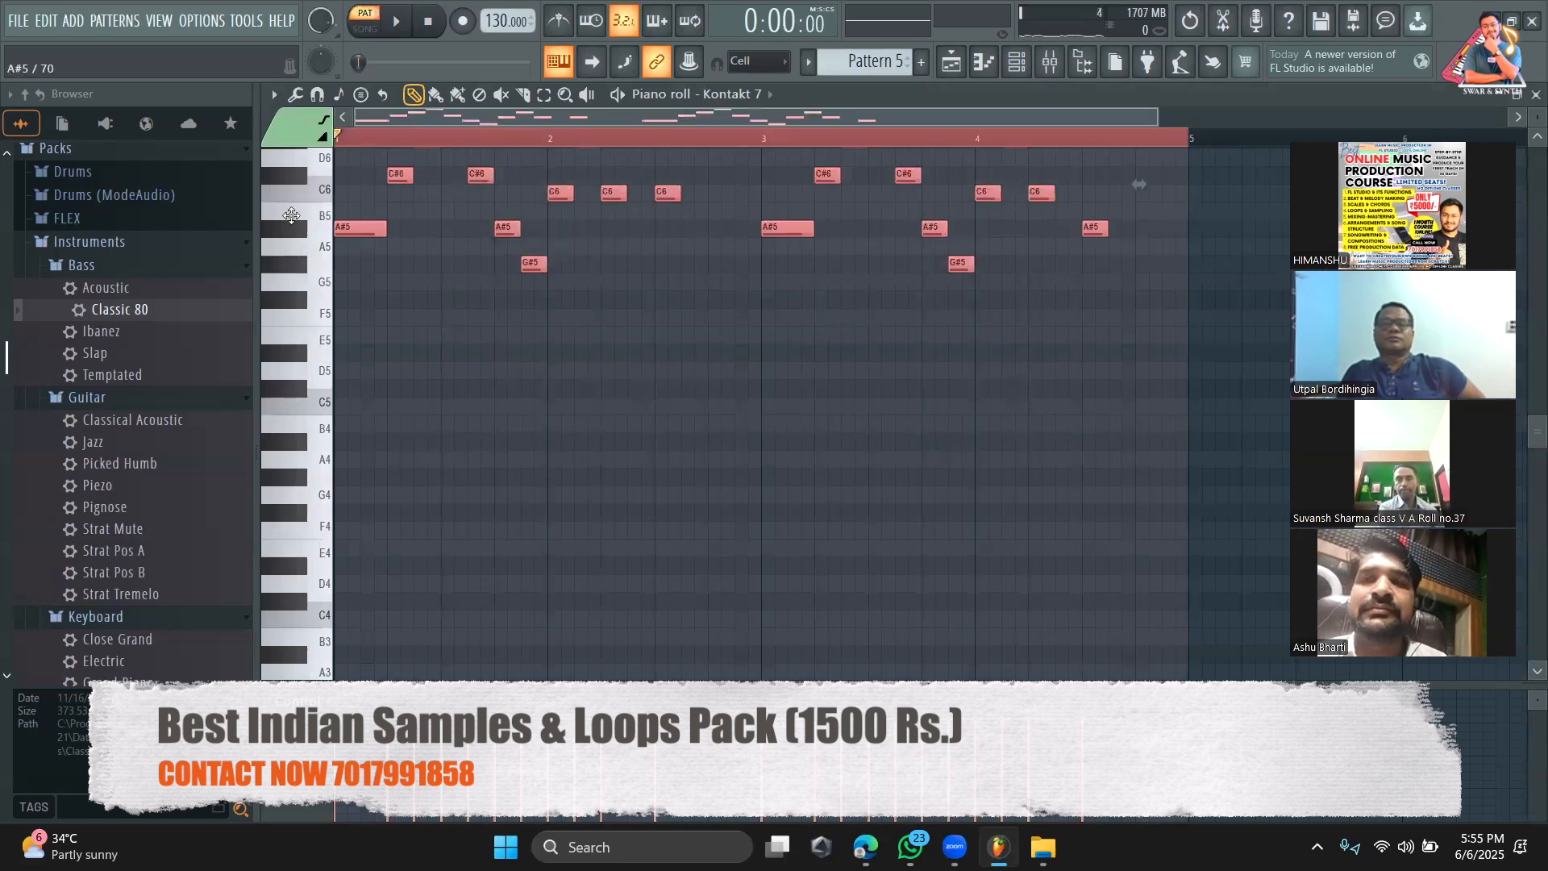
pyautogui.press('space')
pyautogui.scroll(3, 719, 332)
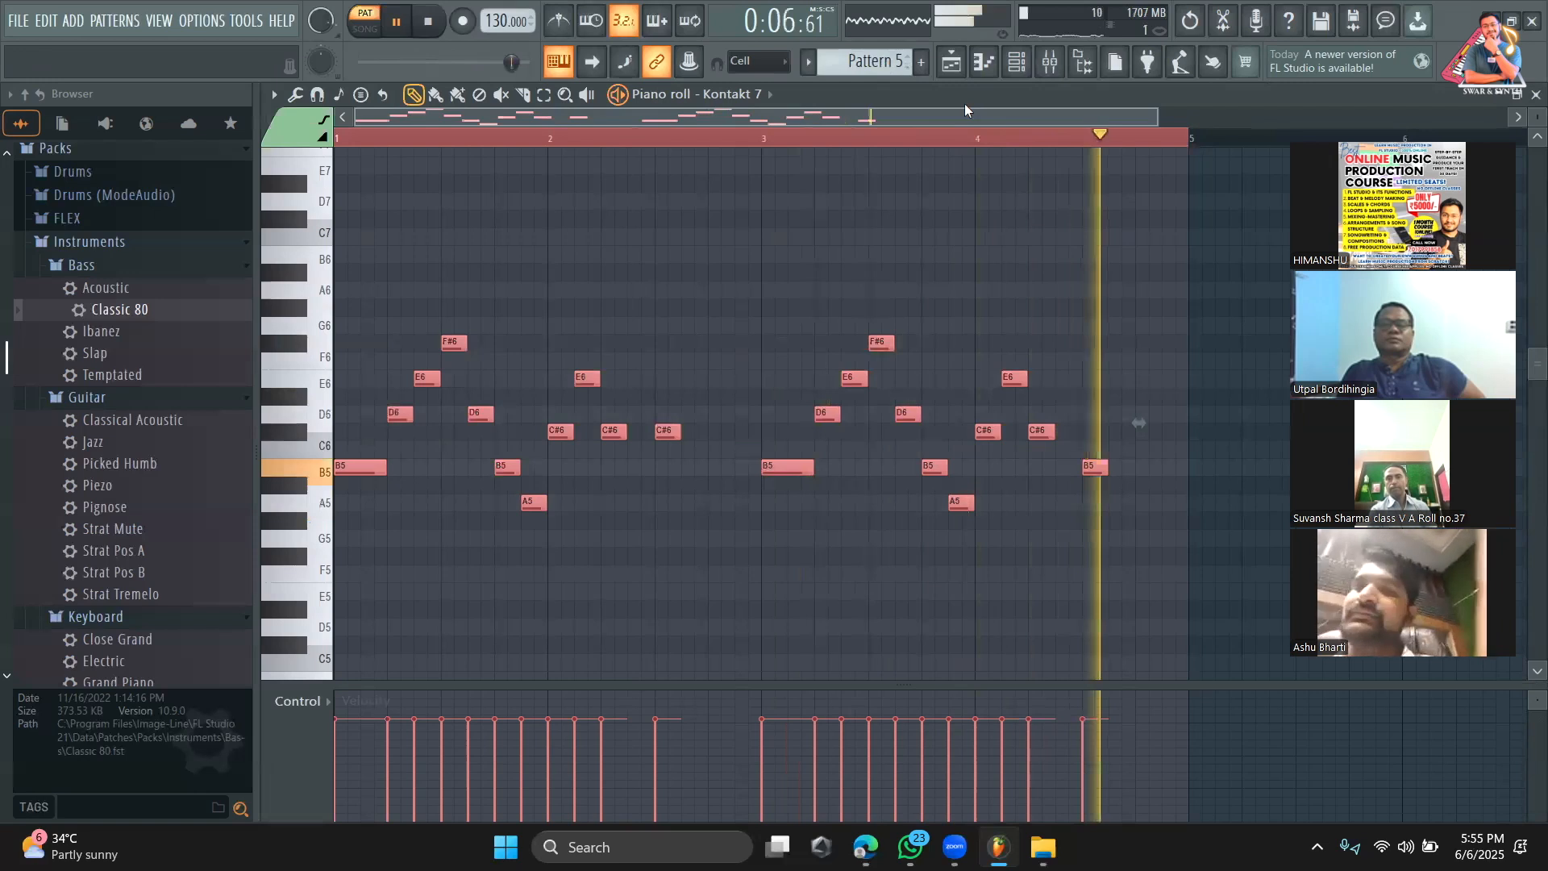
# Step: Set the song position to bar 15 and play the raised melody briefly in song mode
pyautogui.click(670, 134)
pyautogui.press('space')
pyautogui.press('space')
# Step: Set the Bansuri's root to B and its scale to Minor in Kontakt 7
pyautogui.click(1015, 69)
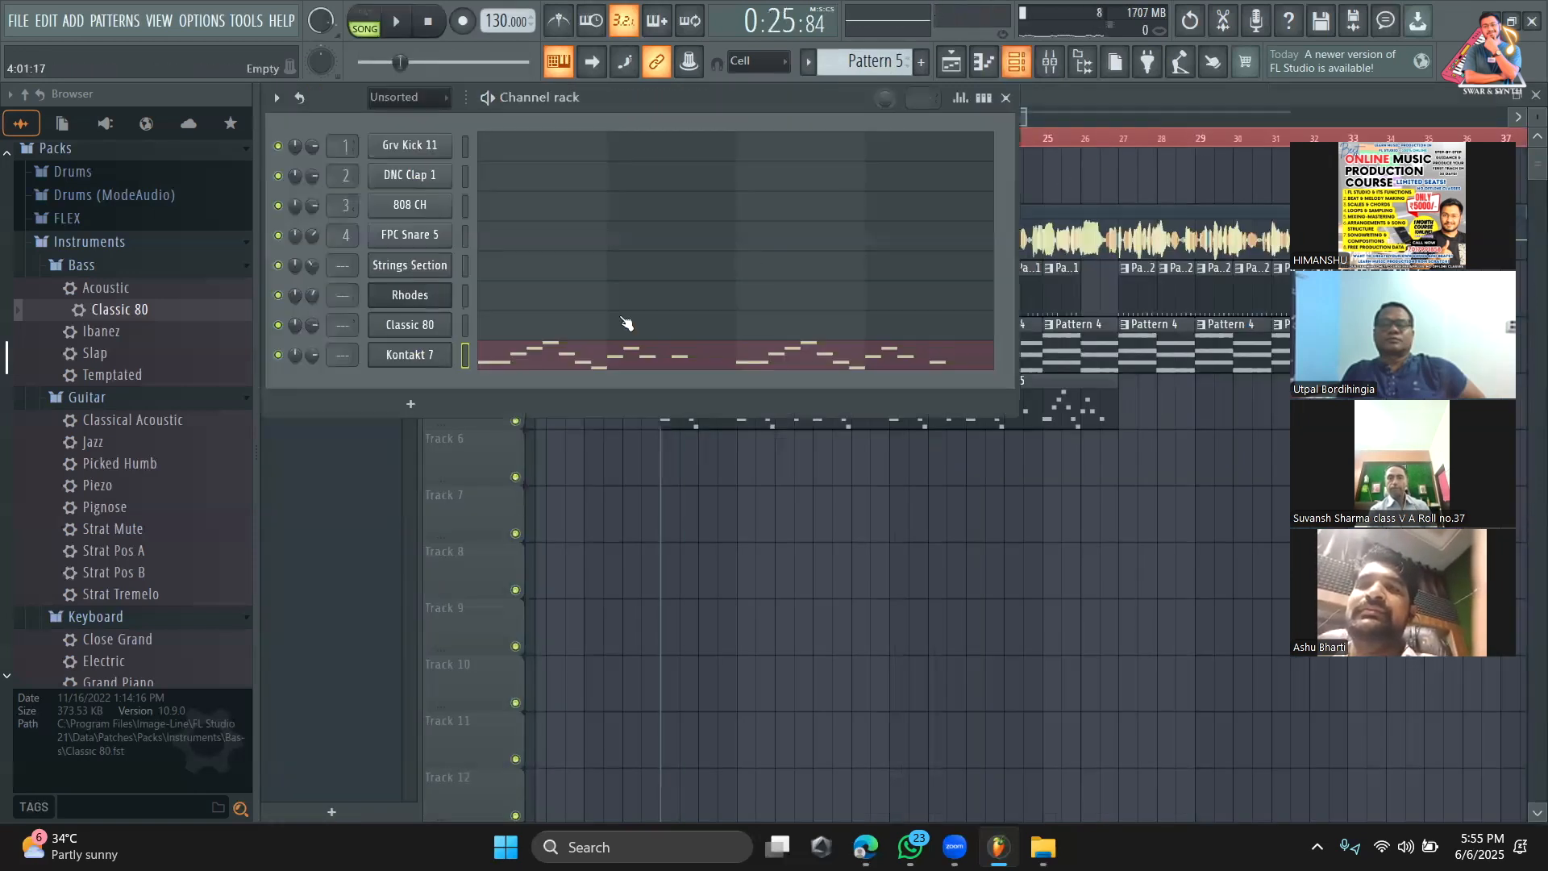
pyautogui.click(437, 362)
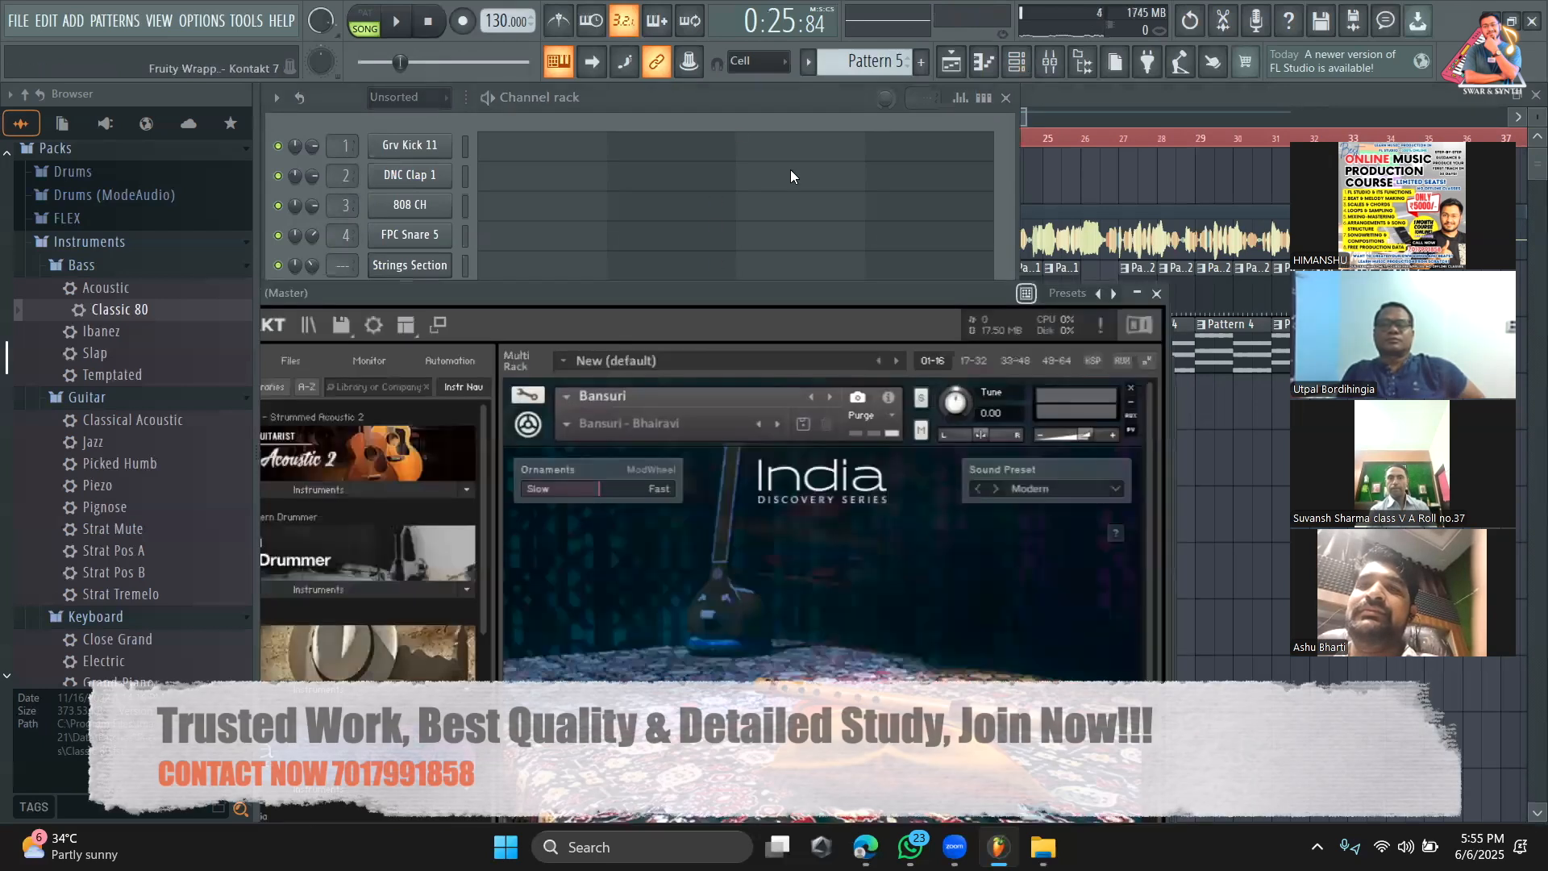
pyautogui.scroll(-3, 827, 535)
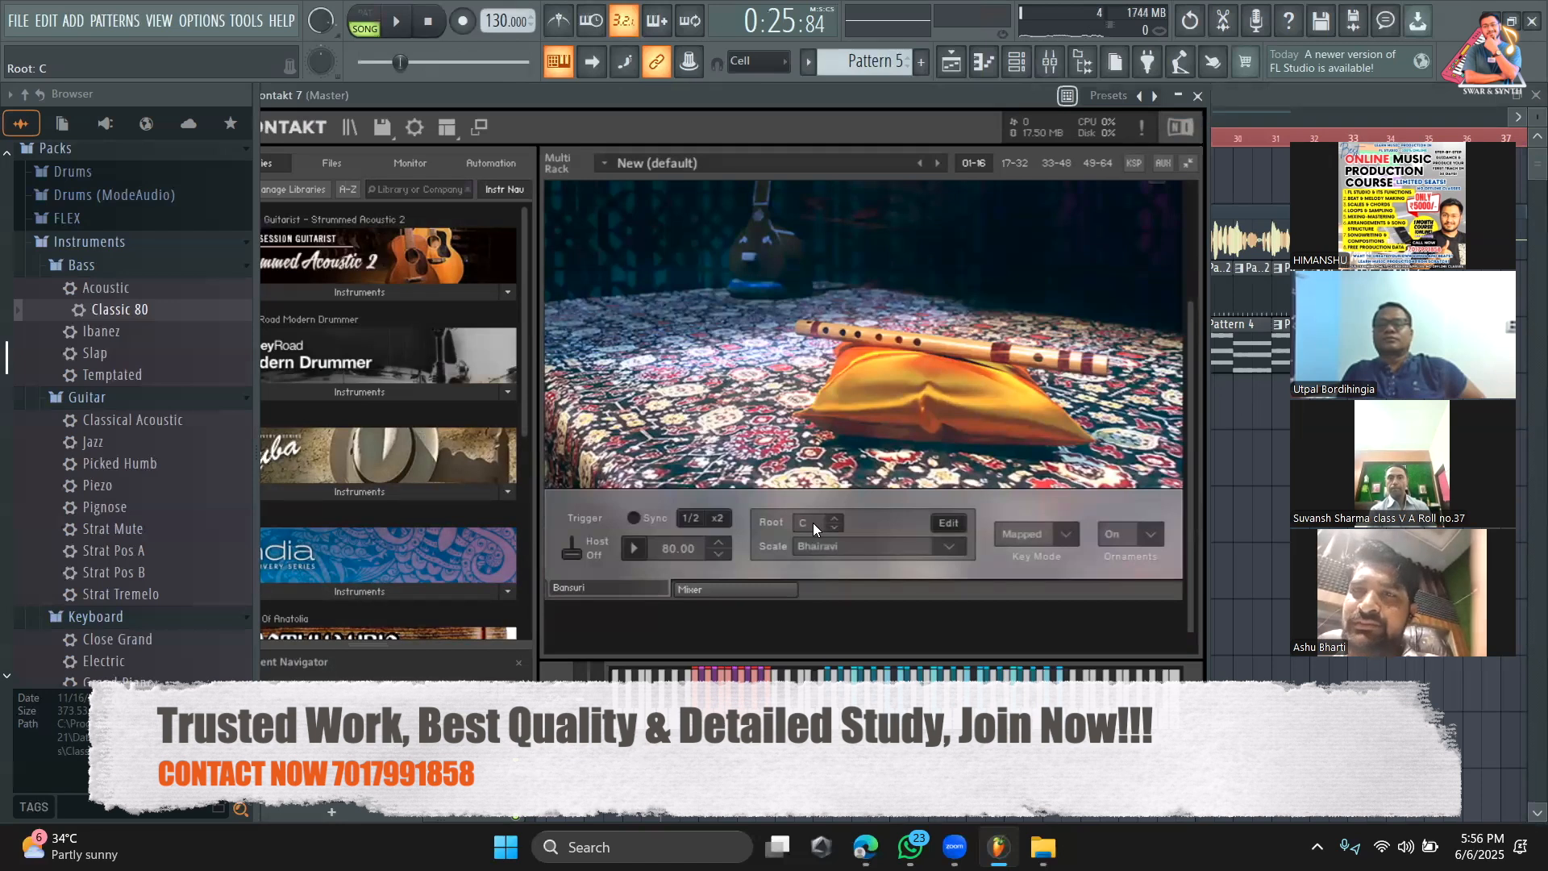
pyautogui.click(837, 527)
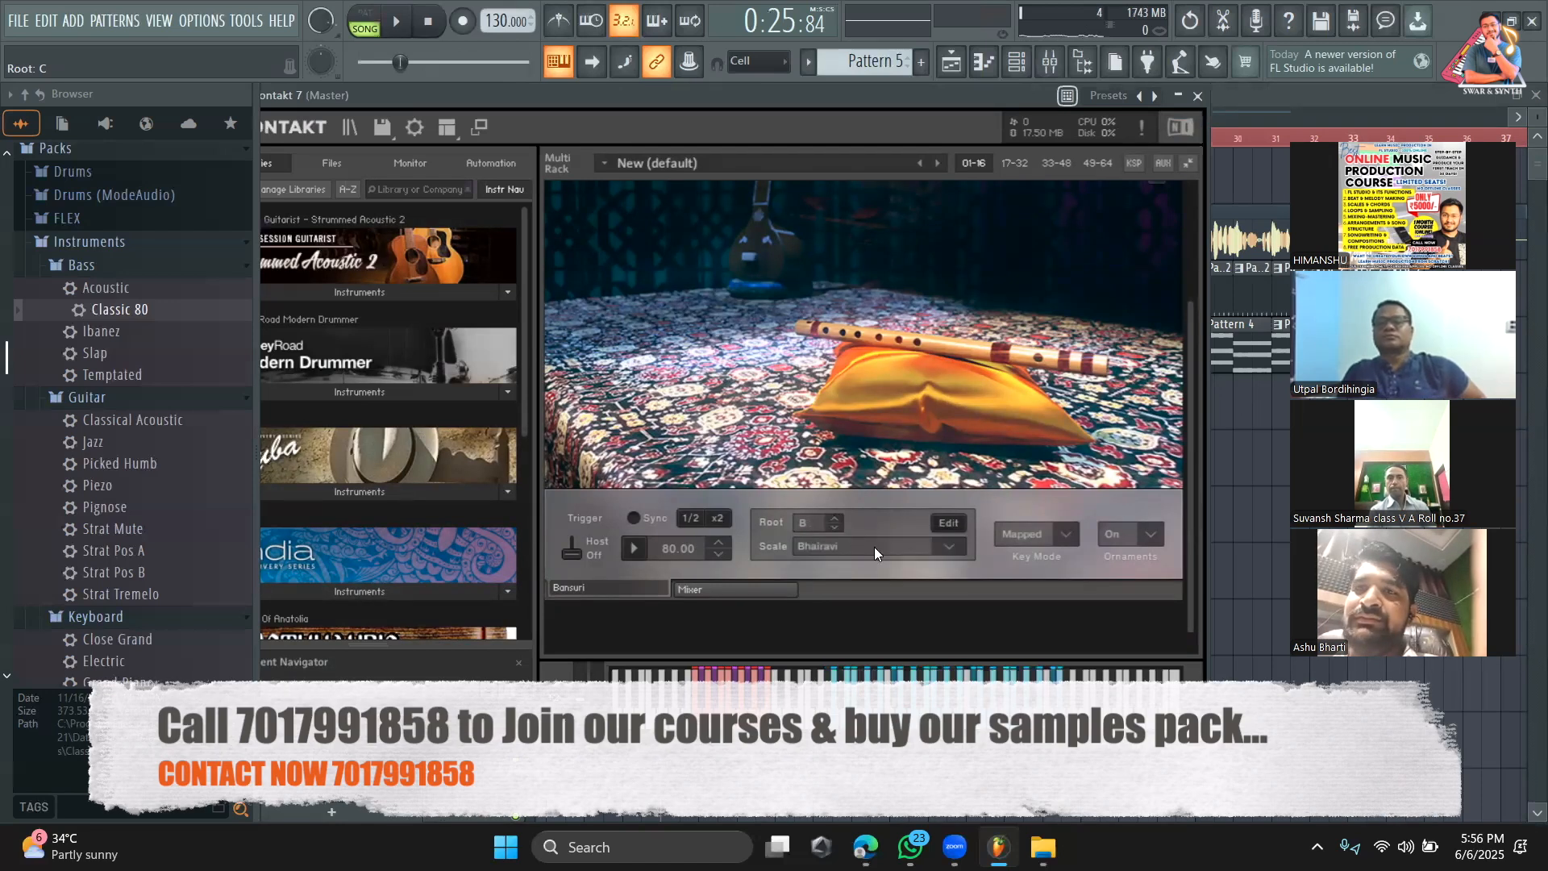
pyautogui.click(874, 546)
pyautogui.click(875, 498)
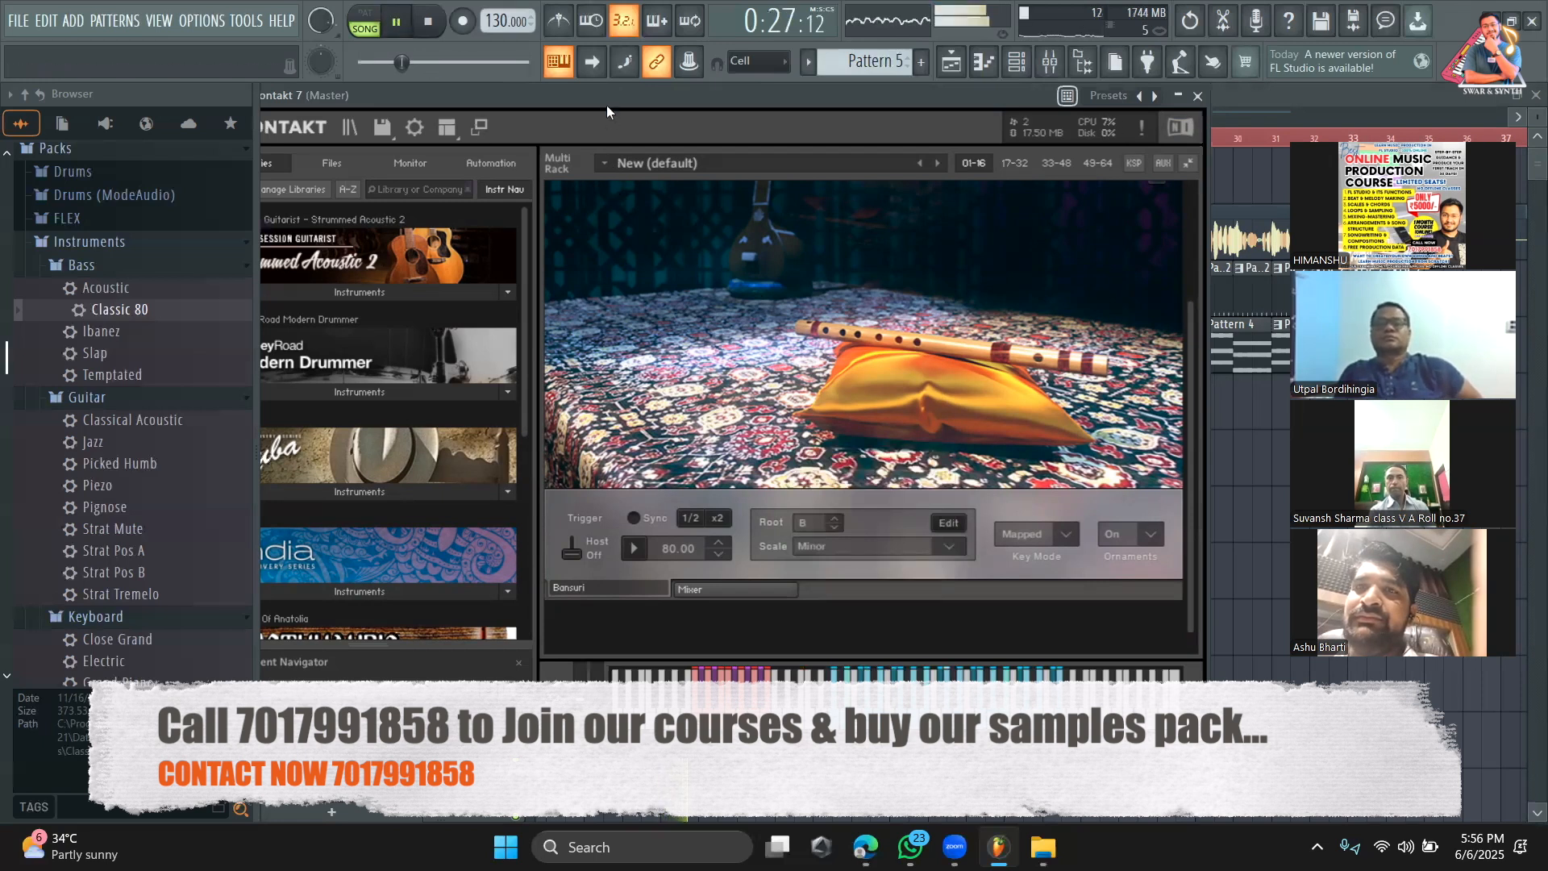
# Step: Close the Kontakt 7 window and listen to the arrangement with the B Minor Bansuri from bar 15
pyautogui.moveTo(606, 105); pyautogui.dragTo(674, 98)
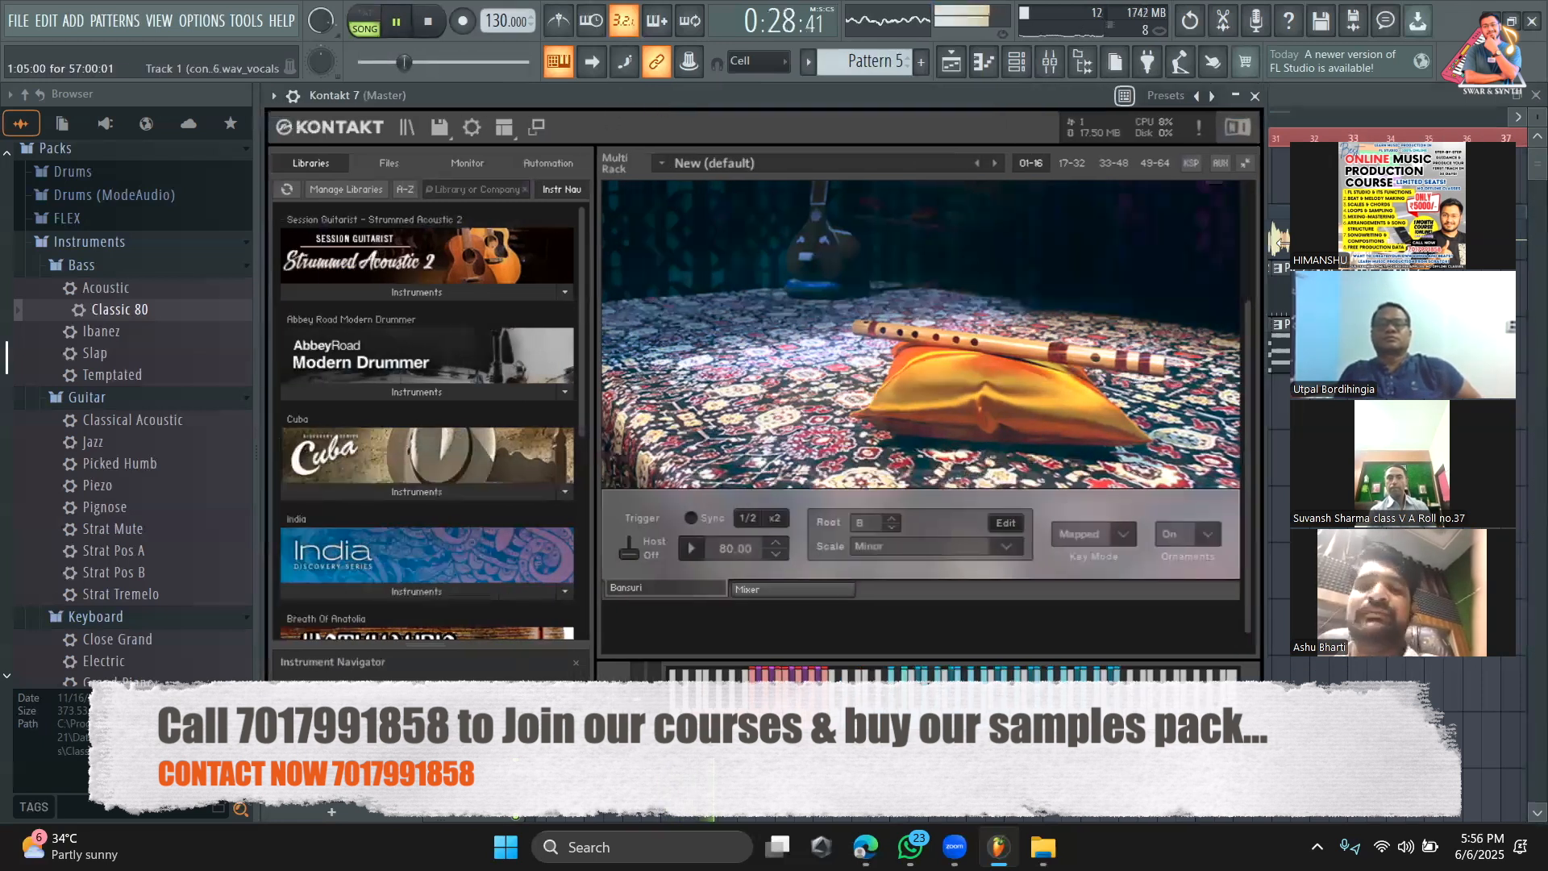
pyautogui.click(1254, 96)
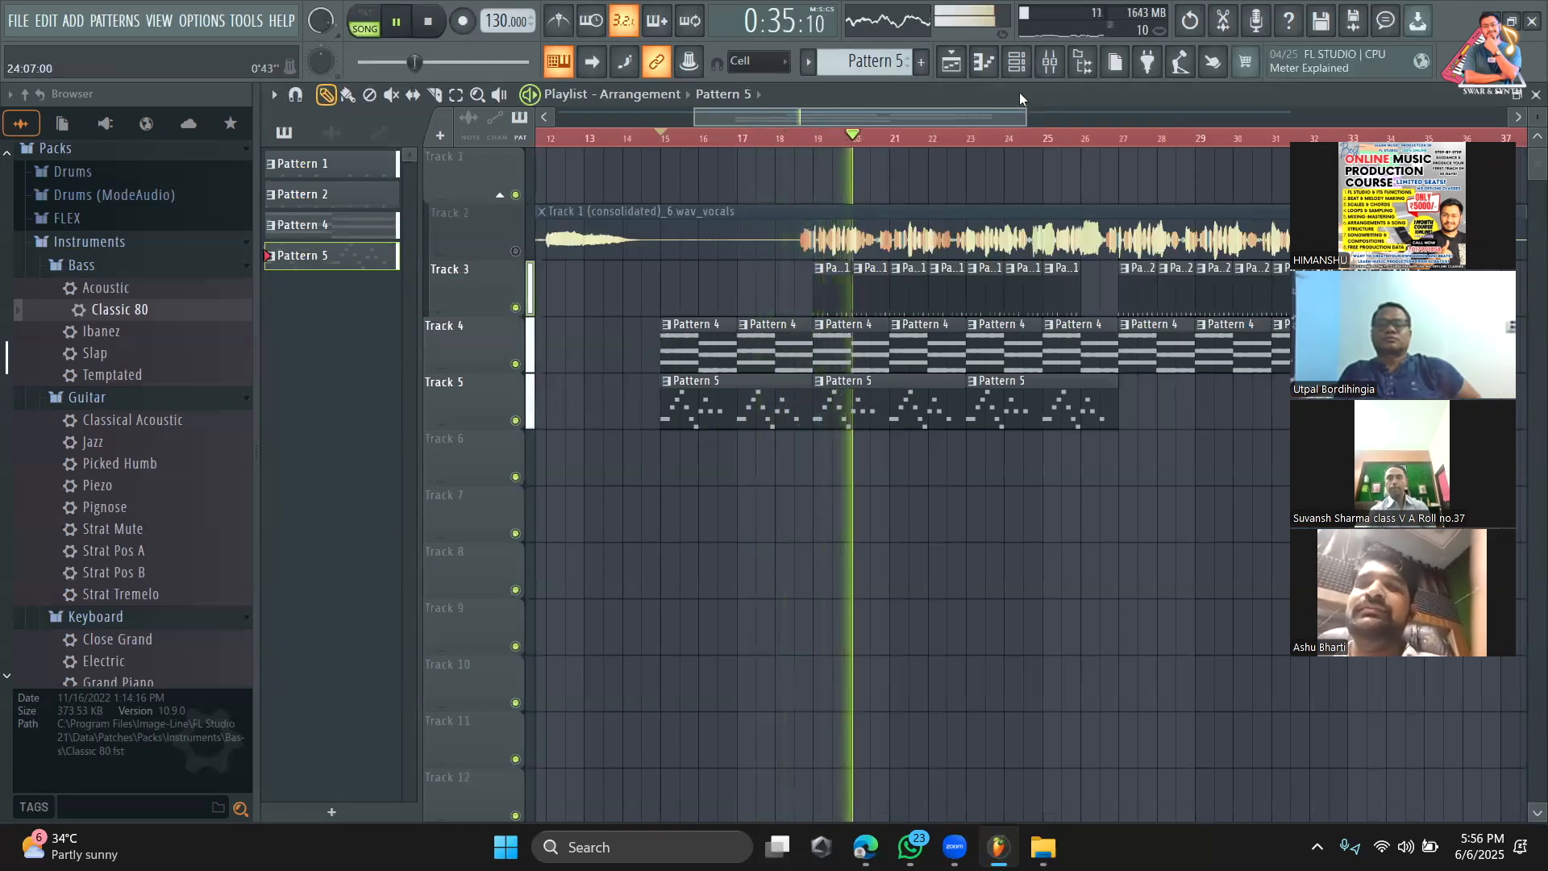
pyautogui.press('F6')
pyautogui.press('space')
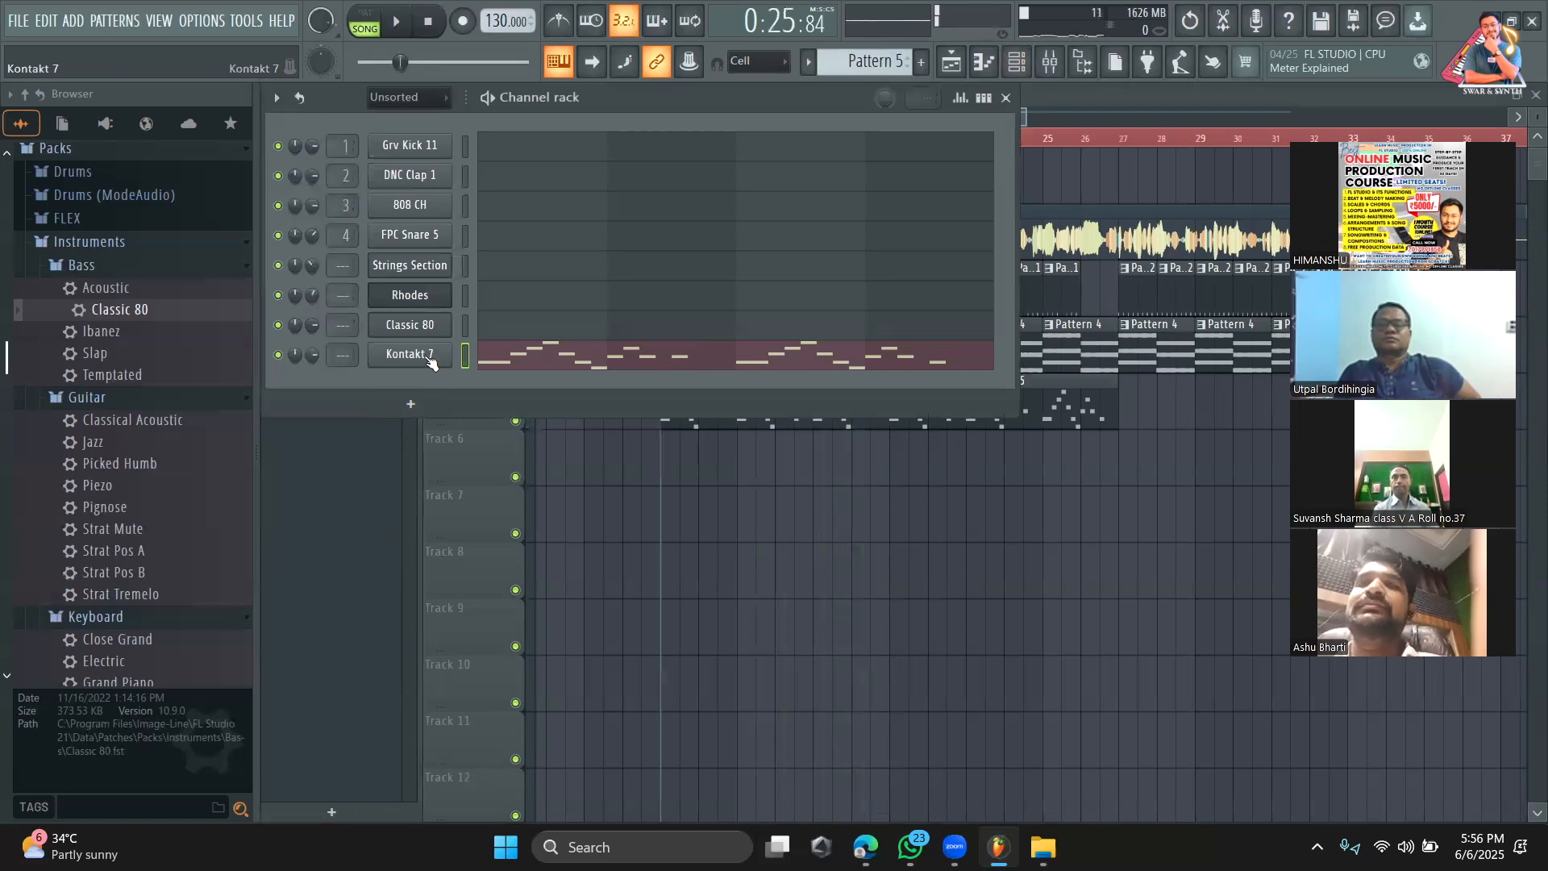
# Step: Remove the Bansuri from Kontakt 7 and load Harmonium.nki from the India library
pyautogui.click(429, 358)
pyautogui.click(1230, 190)
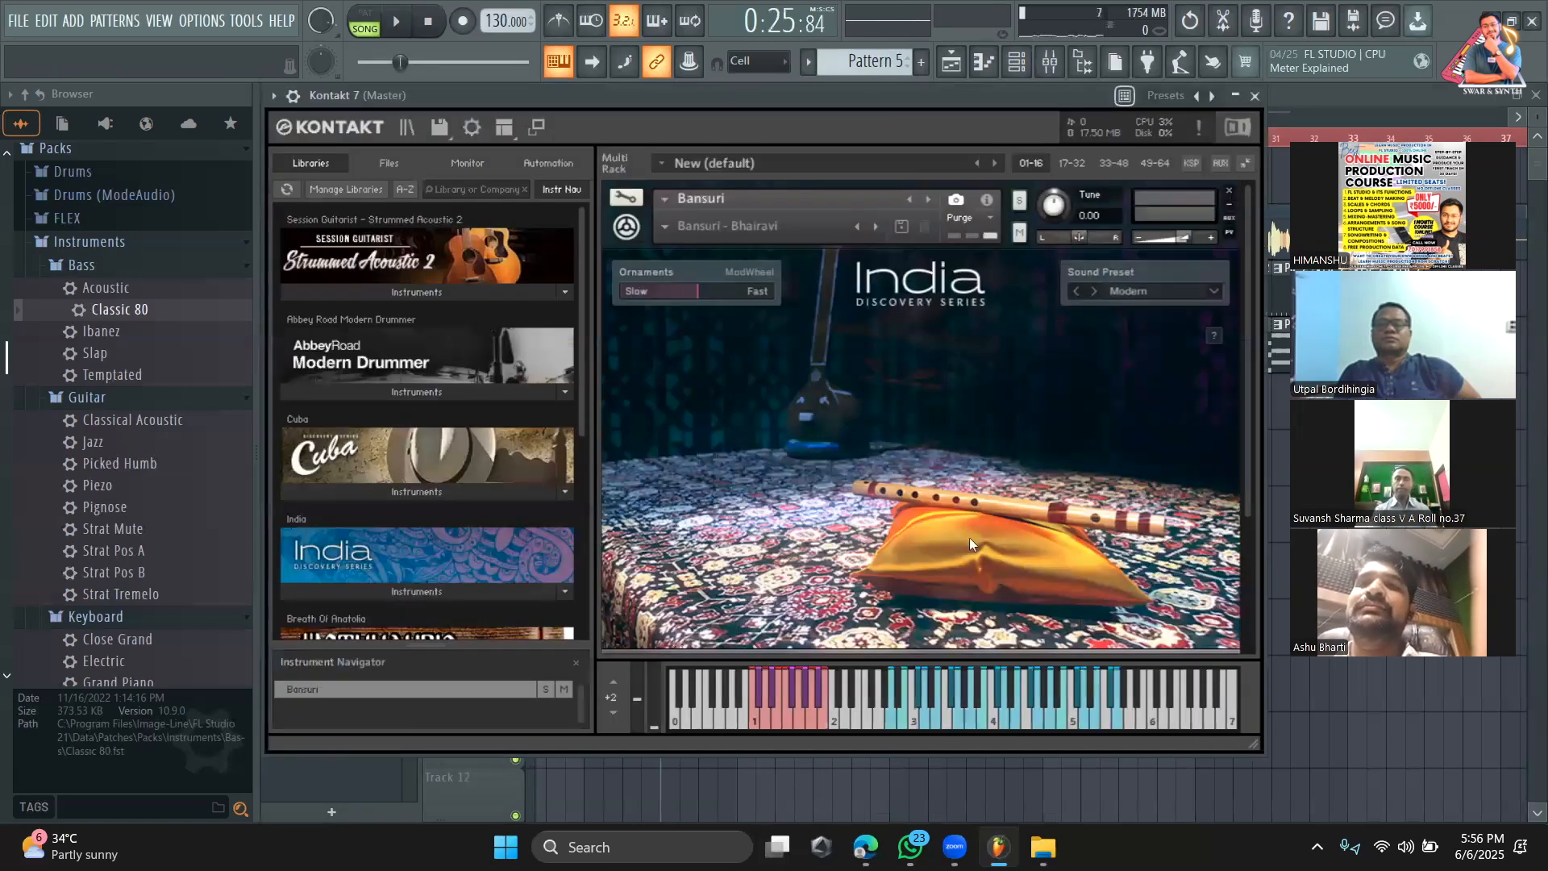
pyautogui.click(837, 495)
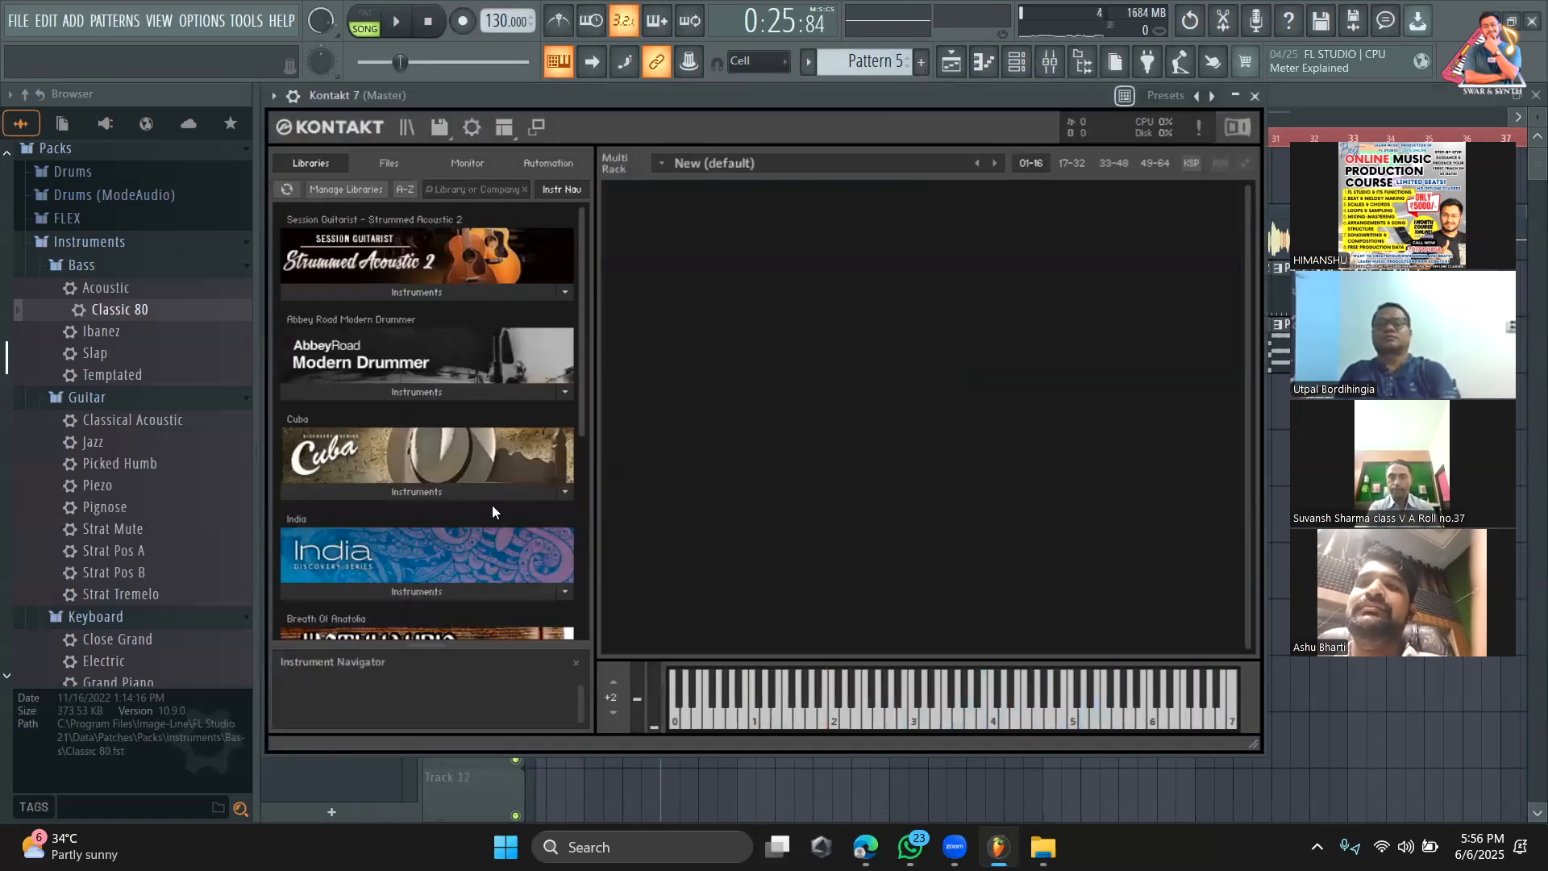
pyautogui.scroll(-3, 450, 414)
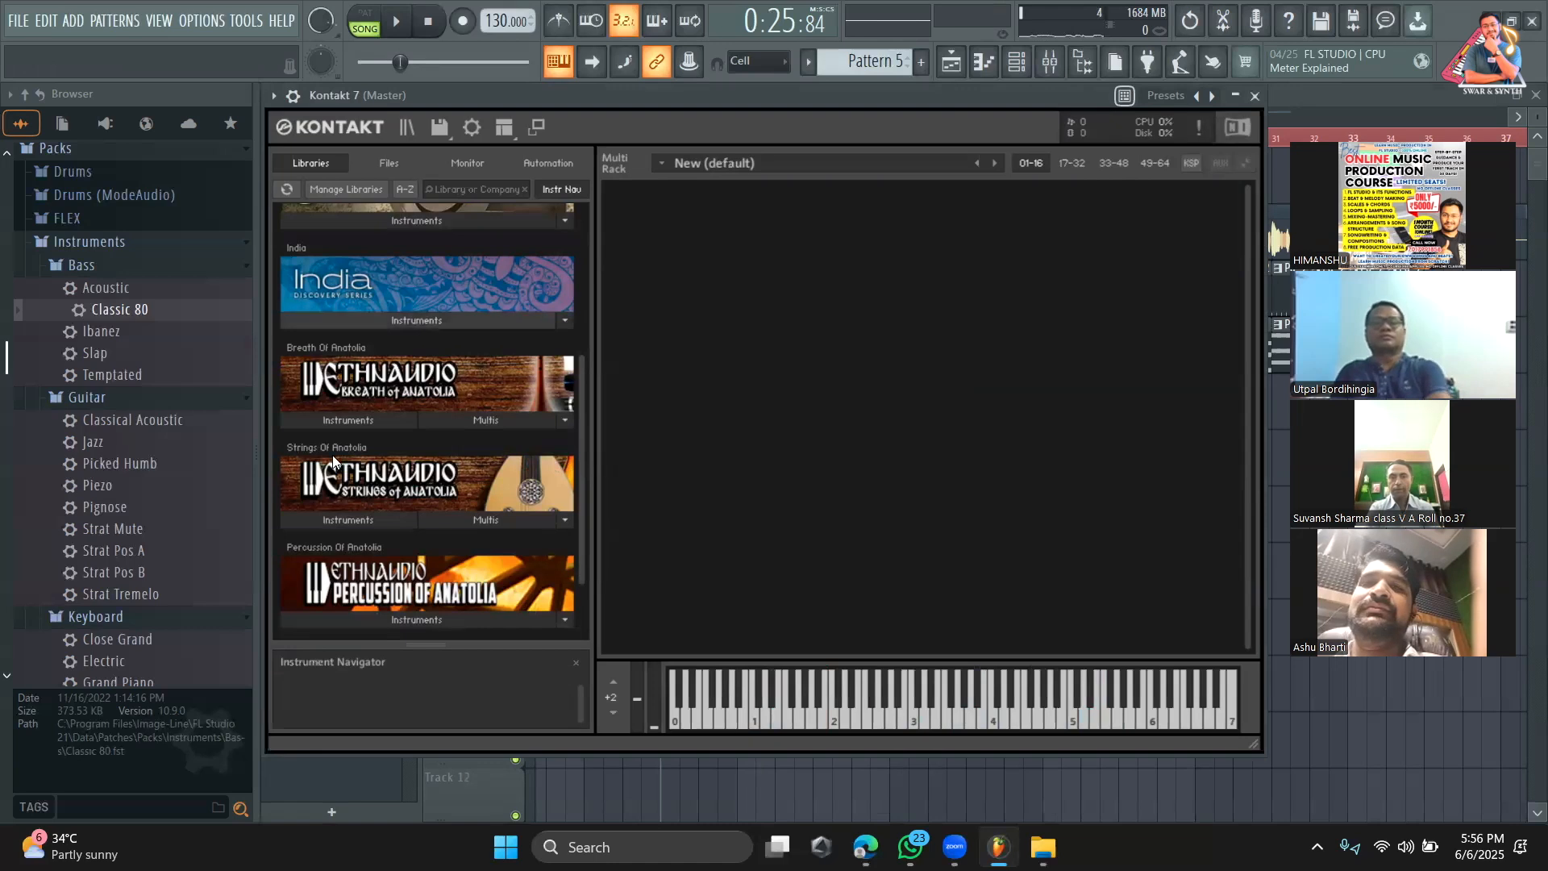
pyautogui.click(402, 323)
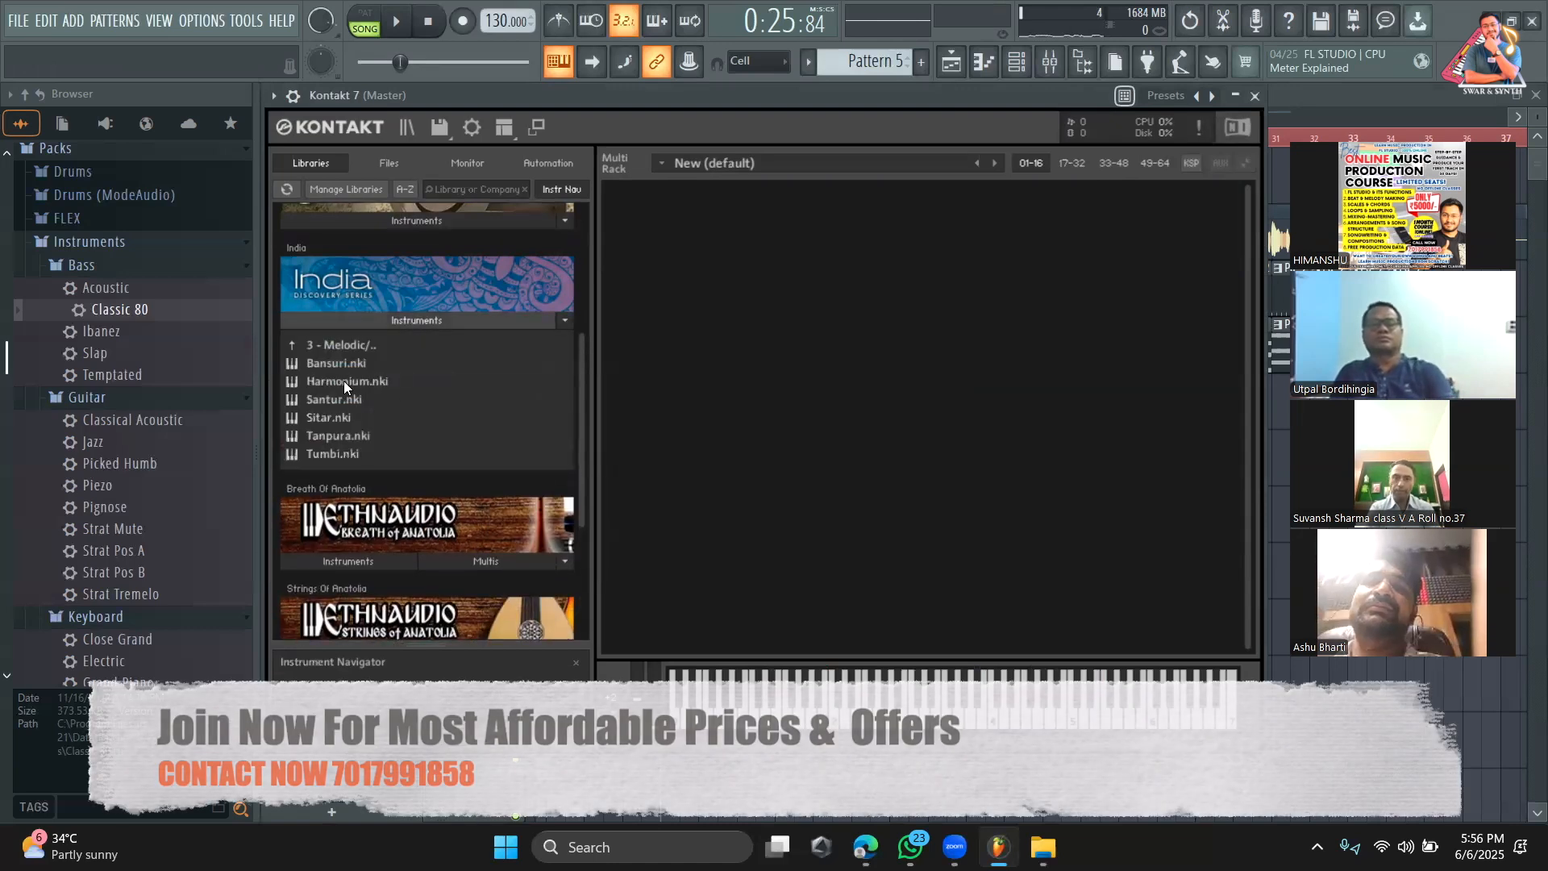
pyautogui.doubleClick(343, 381)
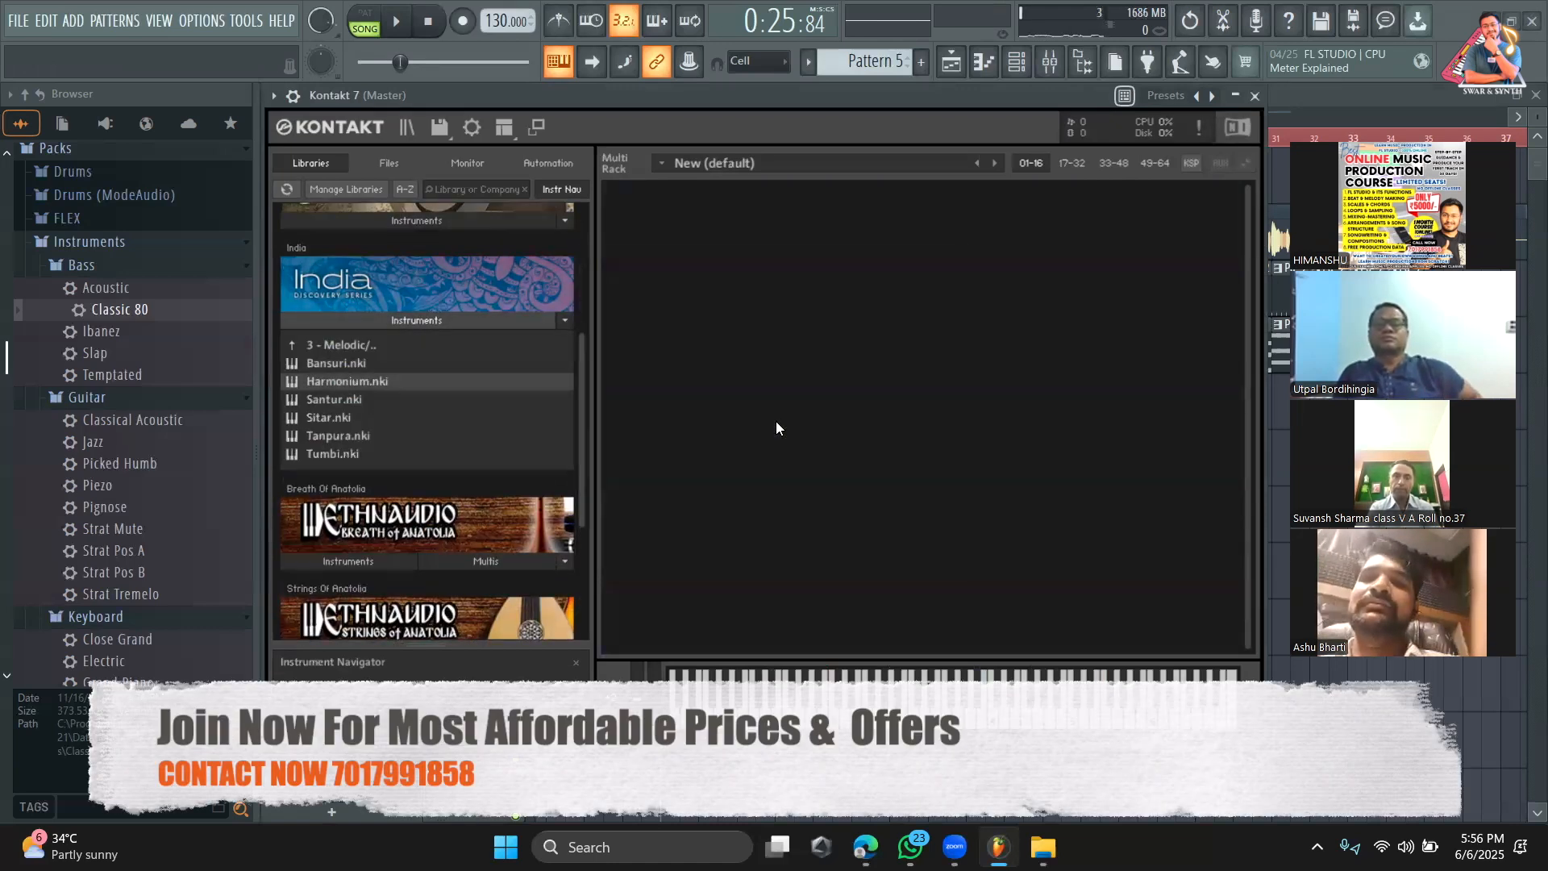
# Step: Open the Harmonium's stop, noise and coupler controls and play the song briefly from bar 15
pyautogui.scroll(-4, 1130, 547)
pyautogui.click(811, 325)
pyautogui.moveTo(956, 472); pyautogui.dragTo(900, 564)
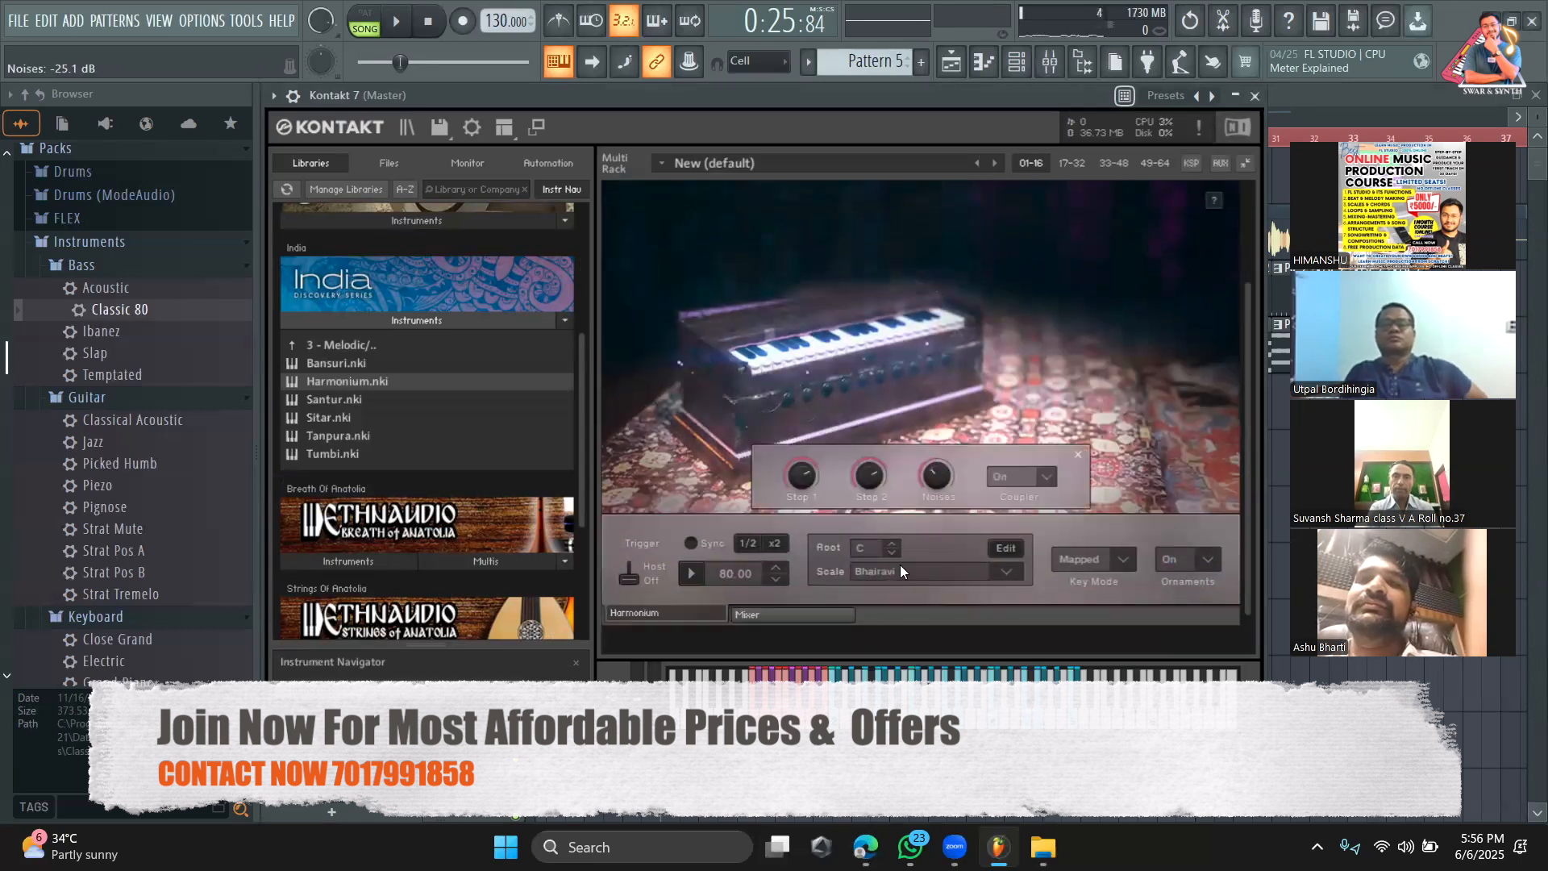
pyautogui.press('space')
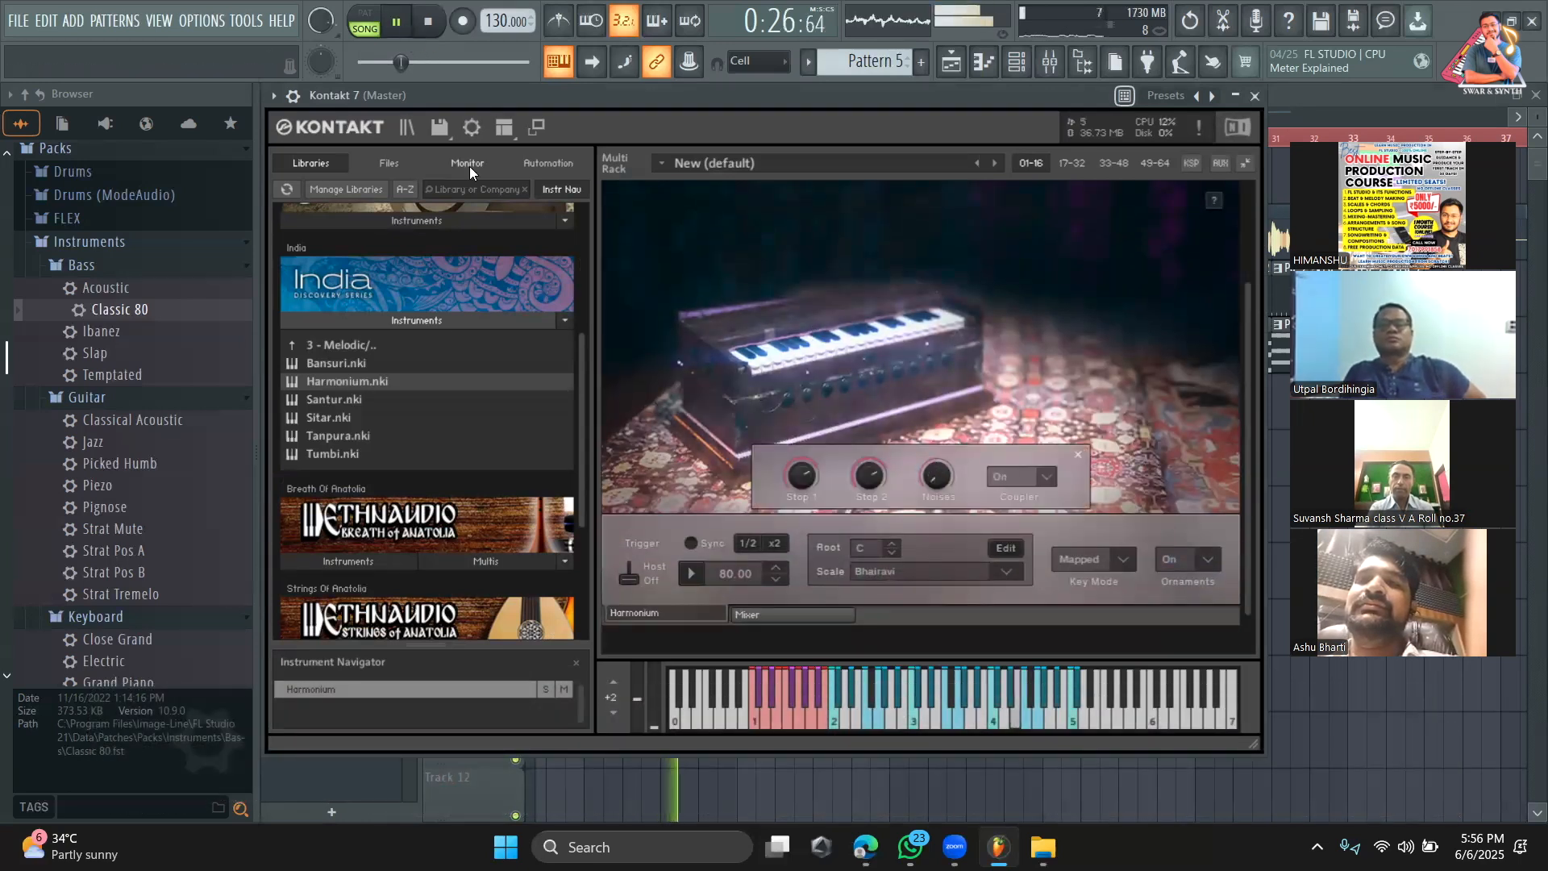
pyautogui.press('space')
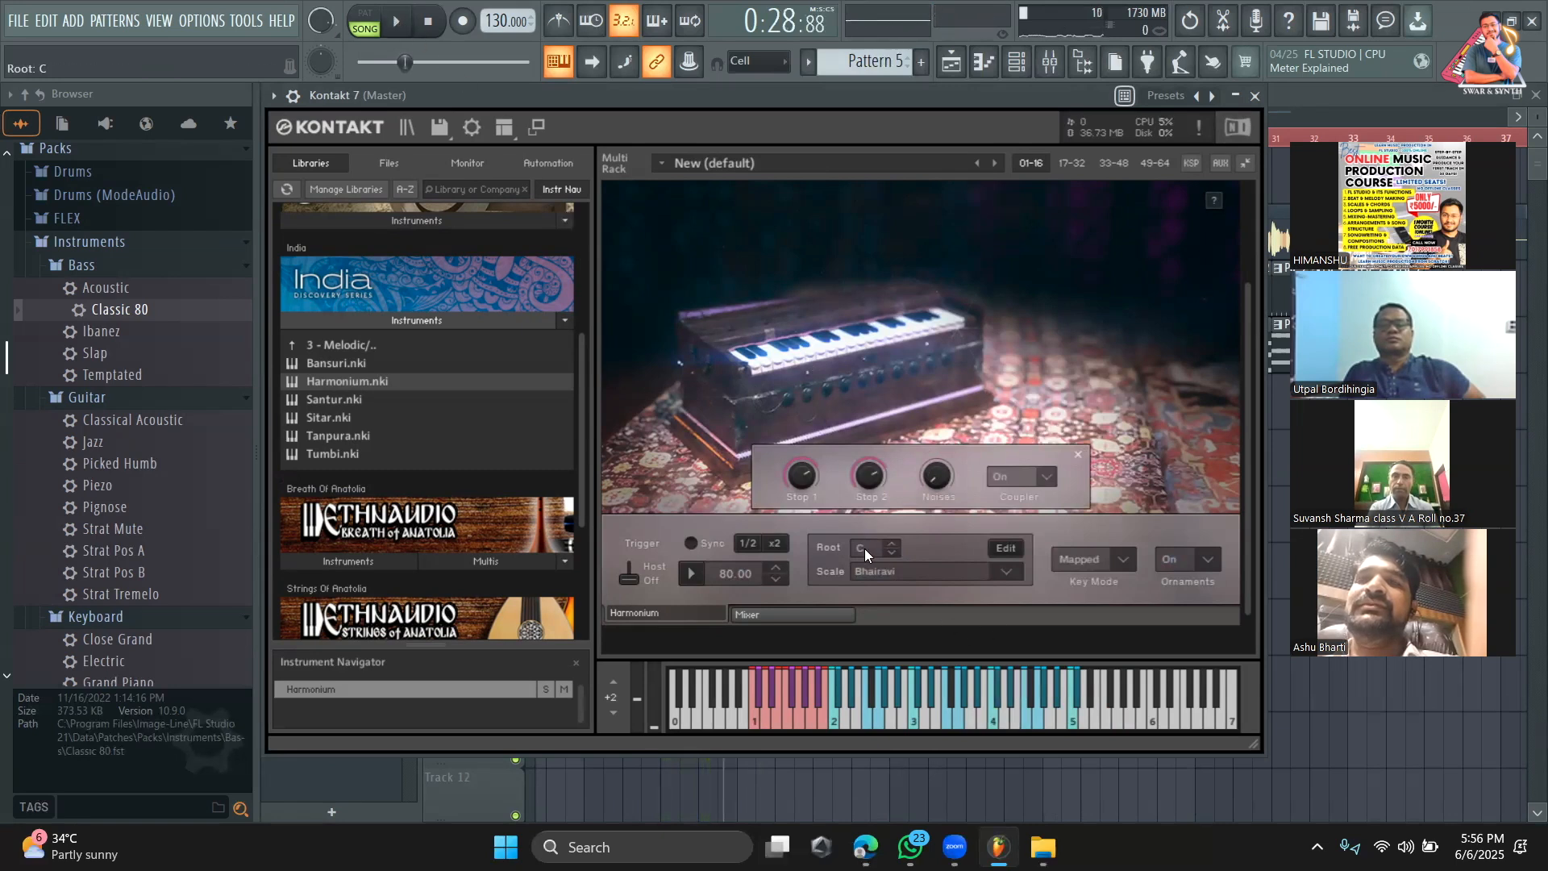
# Step: Set the Harmonium's root to B and scale to Minor, and play the song to hear it
pyautogui.click(892, 553)
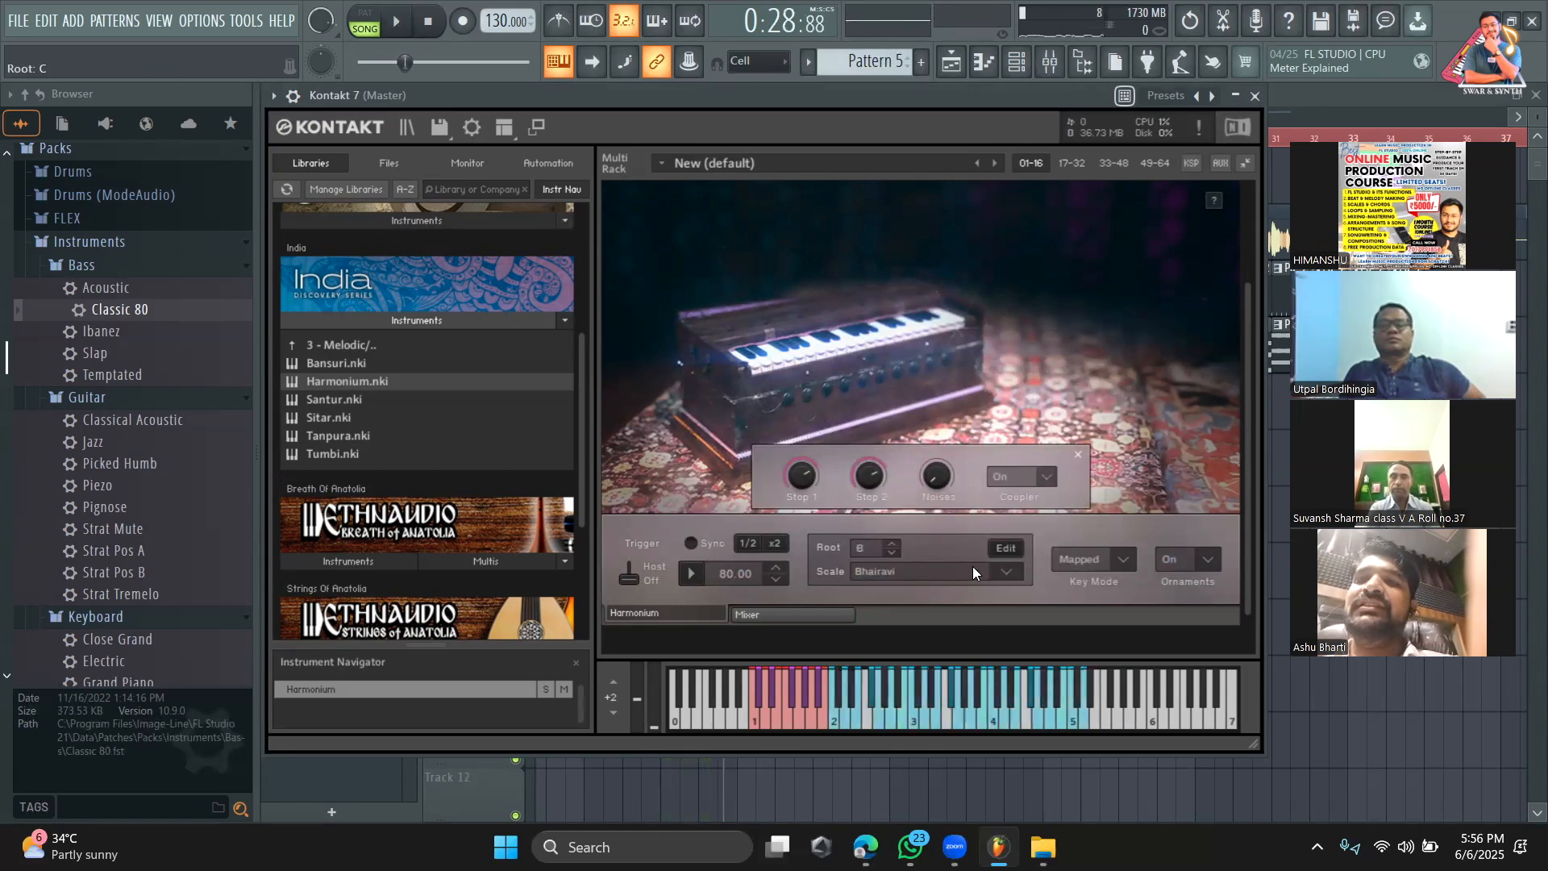
pyautogui.click(1006, 571)
pyautogui.click(890, 507)
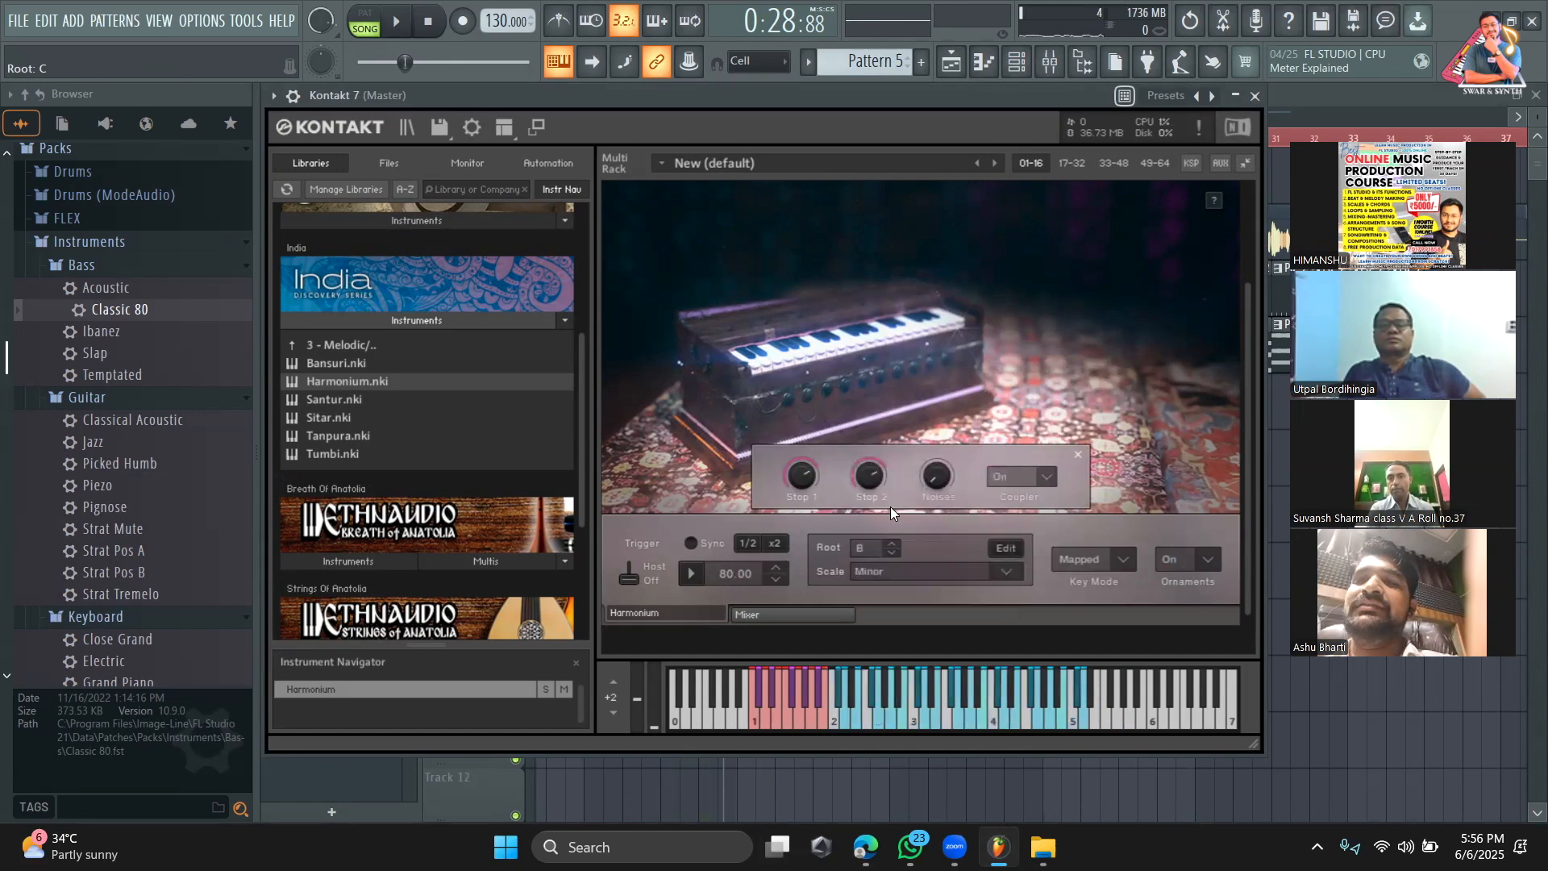
pyautogui.click(394, 13)
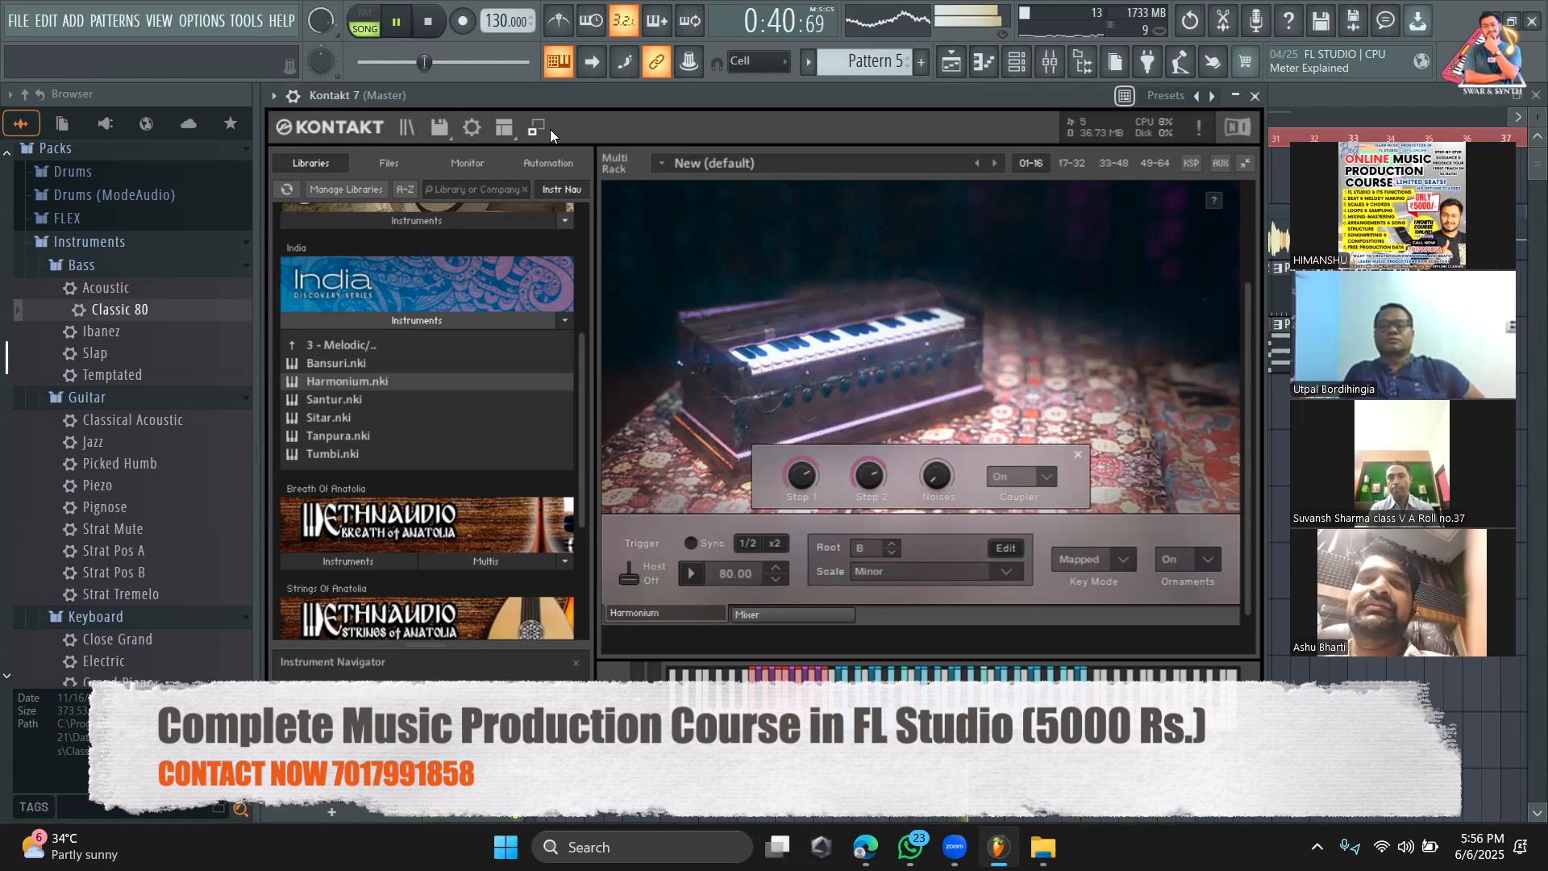
pyautogui.click(404, 28)
# Step: Close the Kontakt 7 and Channel rack windows and set the song position to bar 19
pyautogui.scroll(-5, 475, 607)
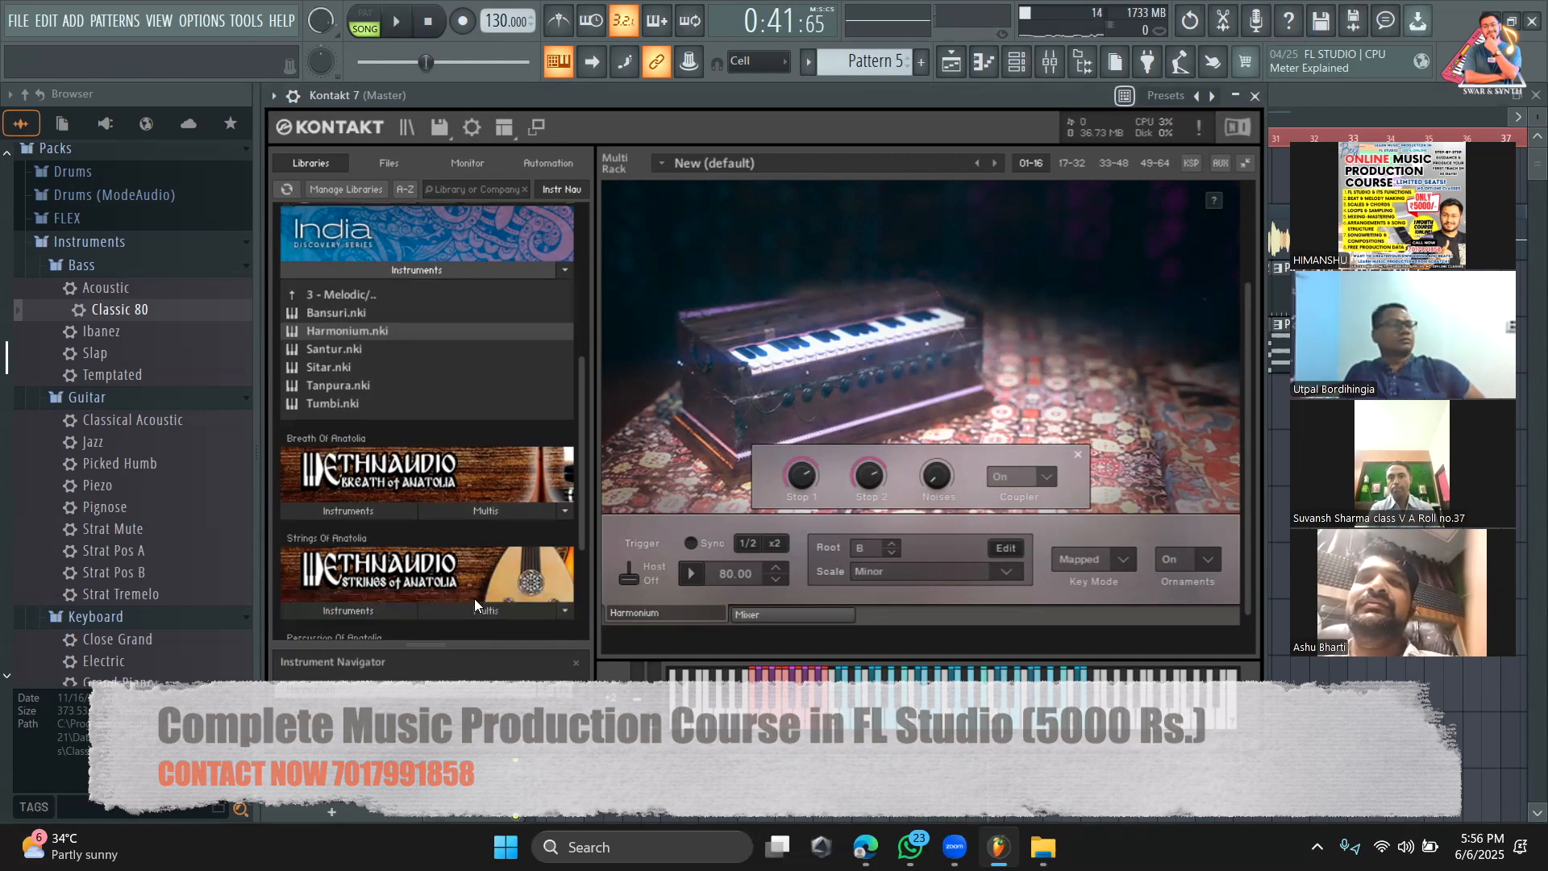
pyautogui.click(1255, 96)
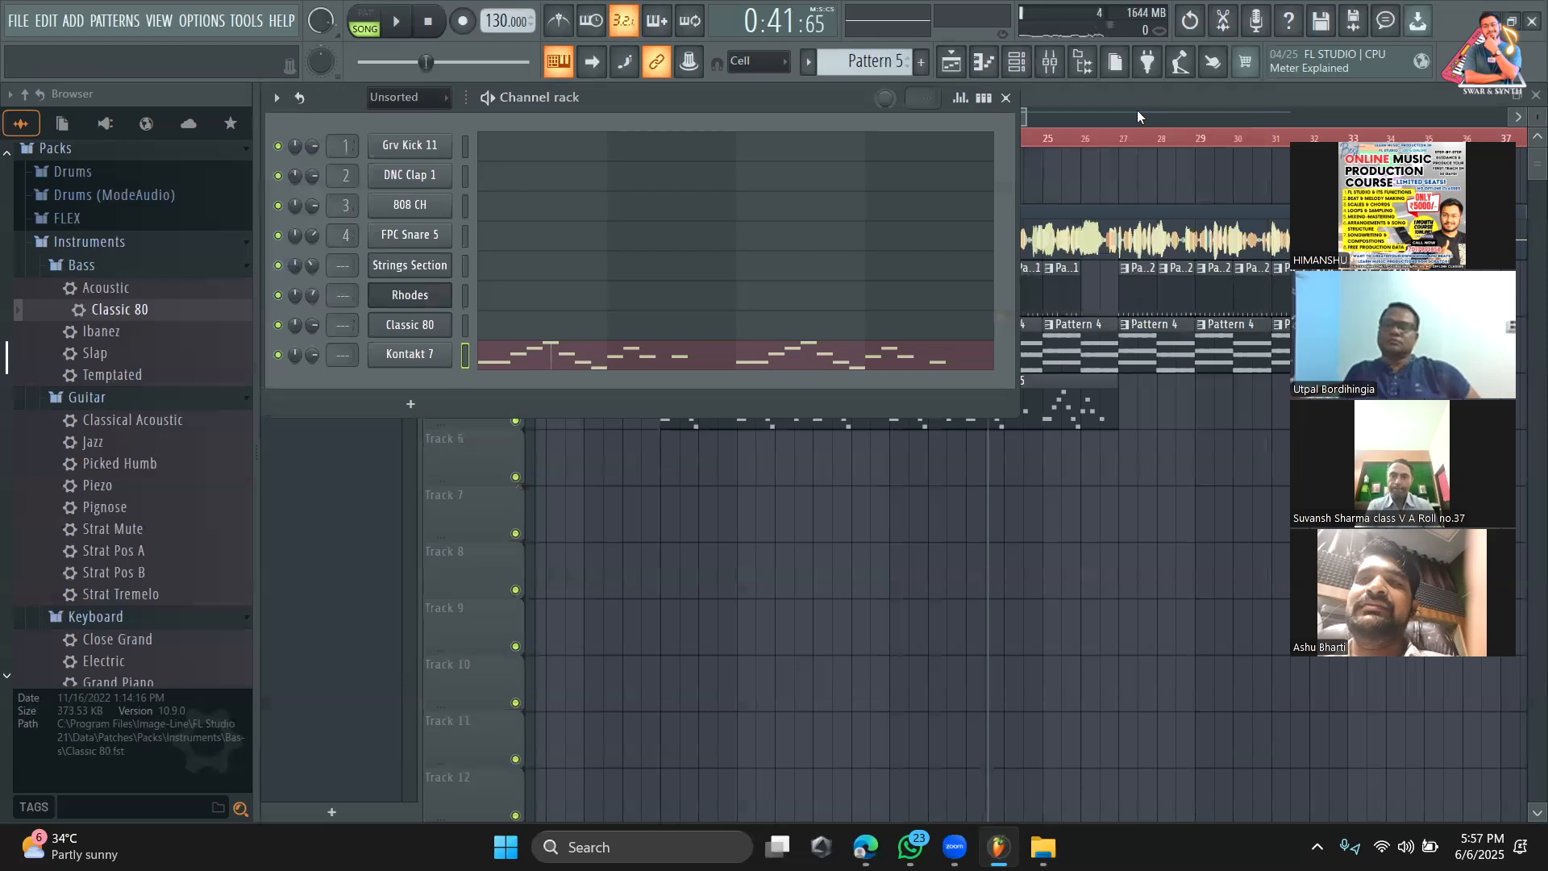
pyautogui.click(1044, 100)
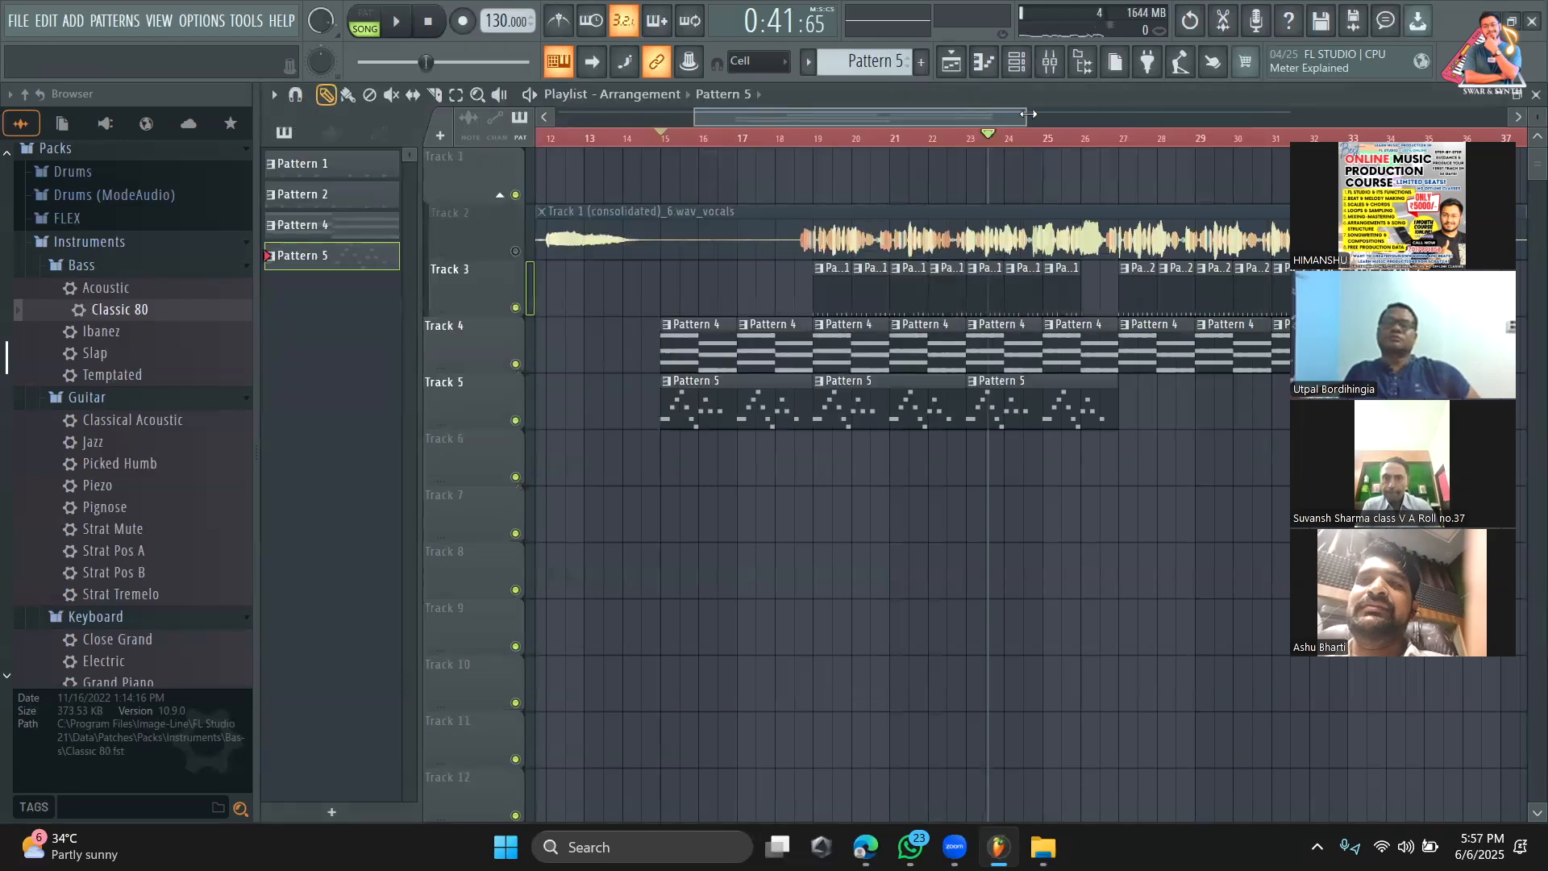
pyautogui.click(829, 143)
pyautogui.moveTo(1025, 117); pyautogui.dragTo(1306, 103)
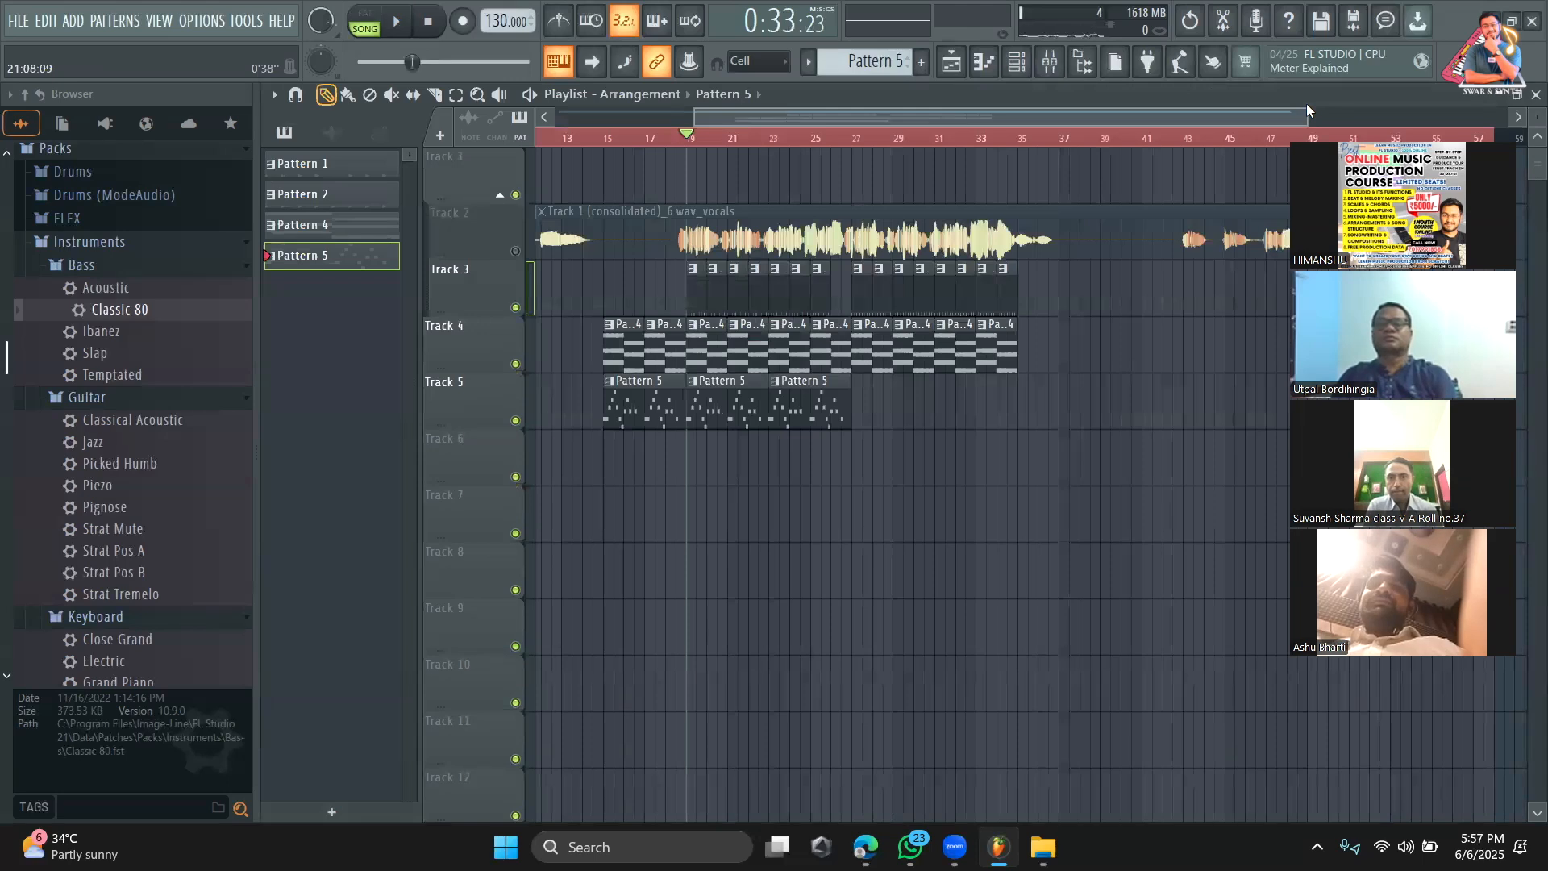